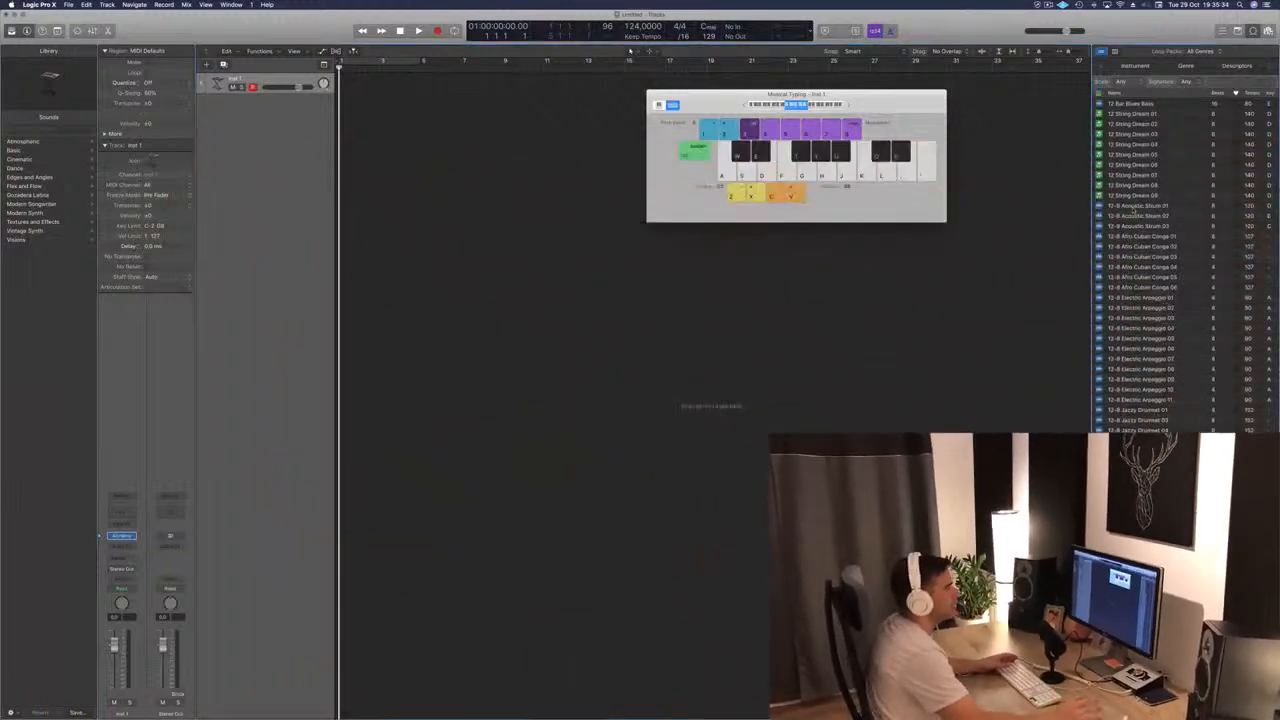
Step: Audition the 12-8 Acoustic Strum 01 loop and several 12-8 Afro Cuban Conga loops, moving the Musical Typing window closer to the loop list
left_click(1135, 205)
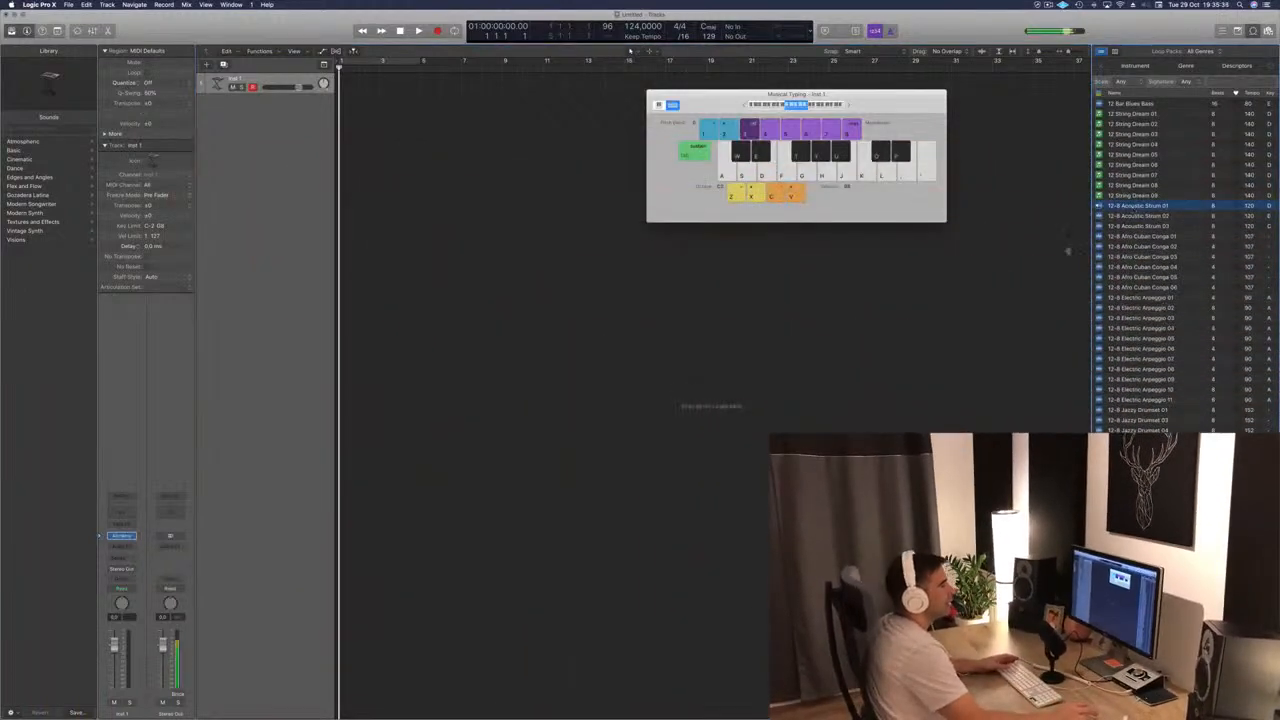
left_click(1140, 237)
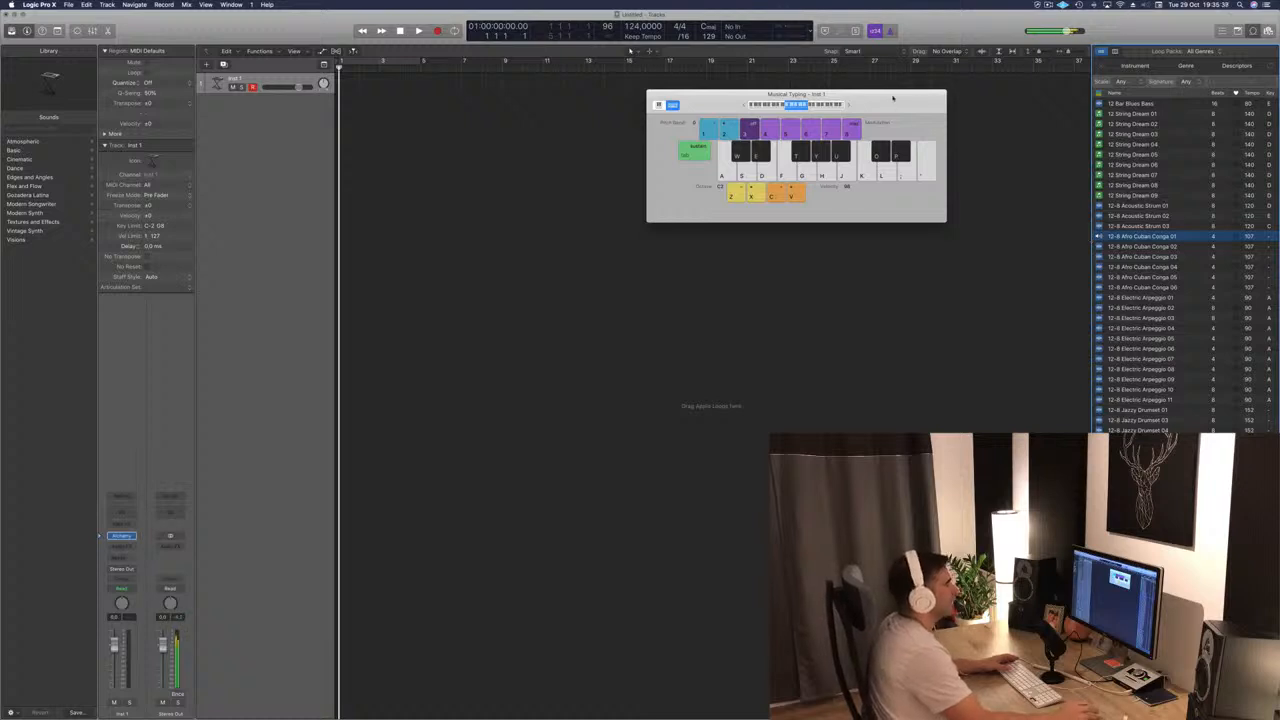
left_click_drag(893, 97, 980, 135)
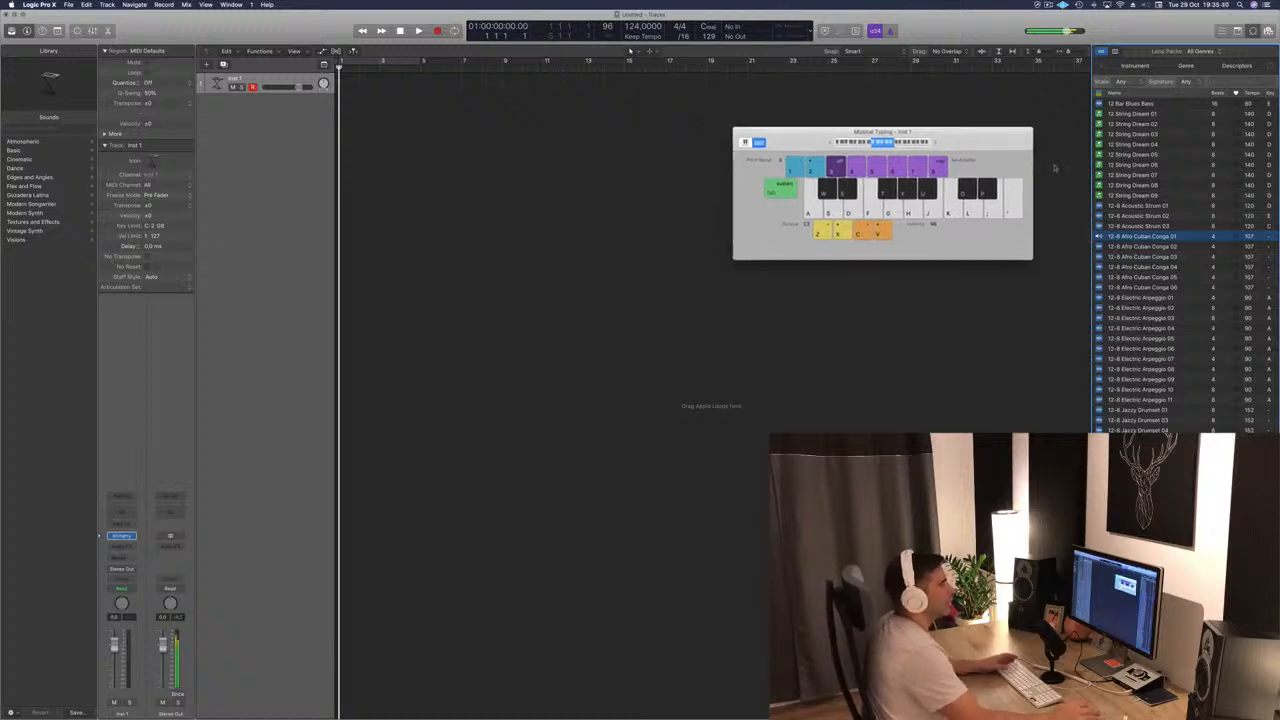
left_click(1130, 257)
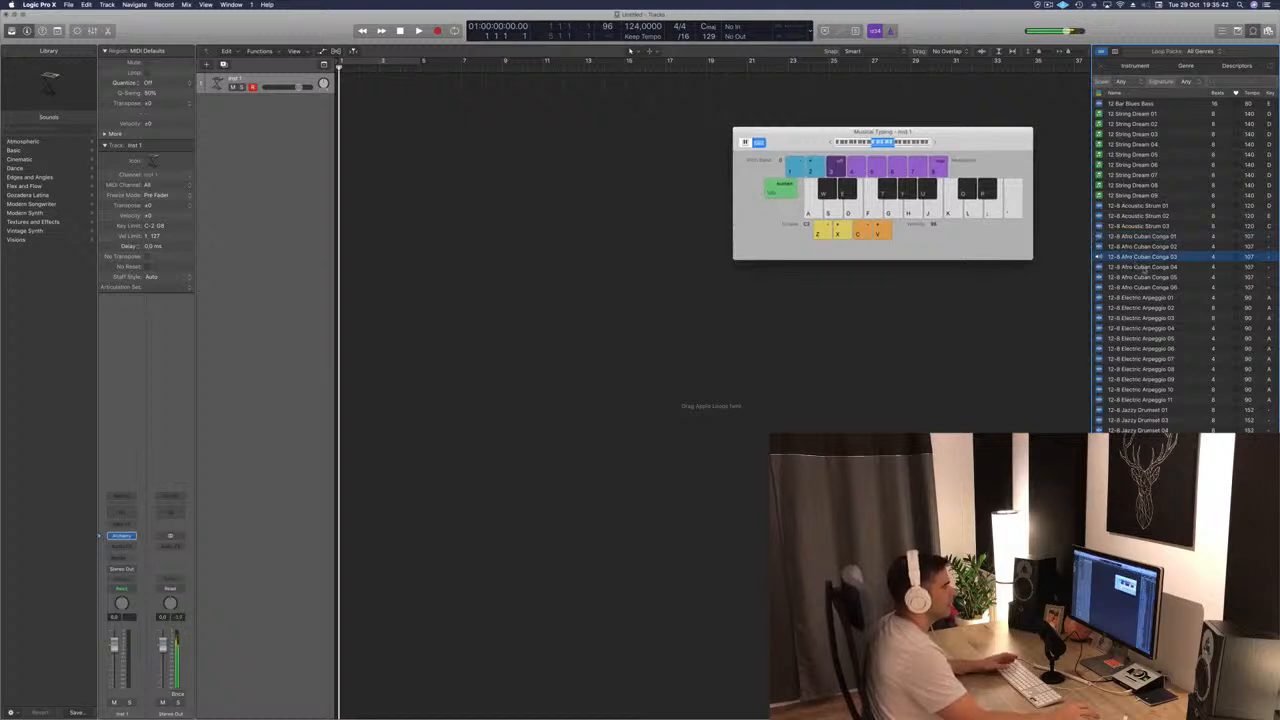
left_click(1150, 267)
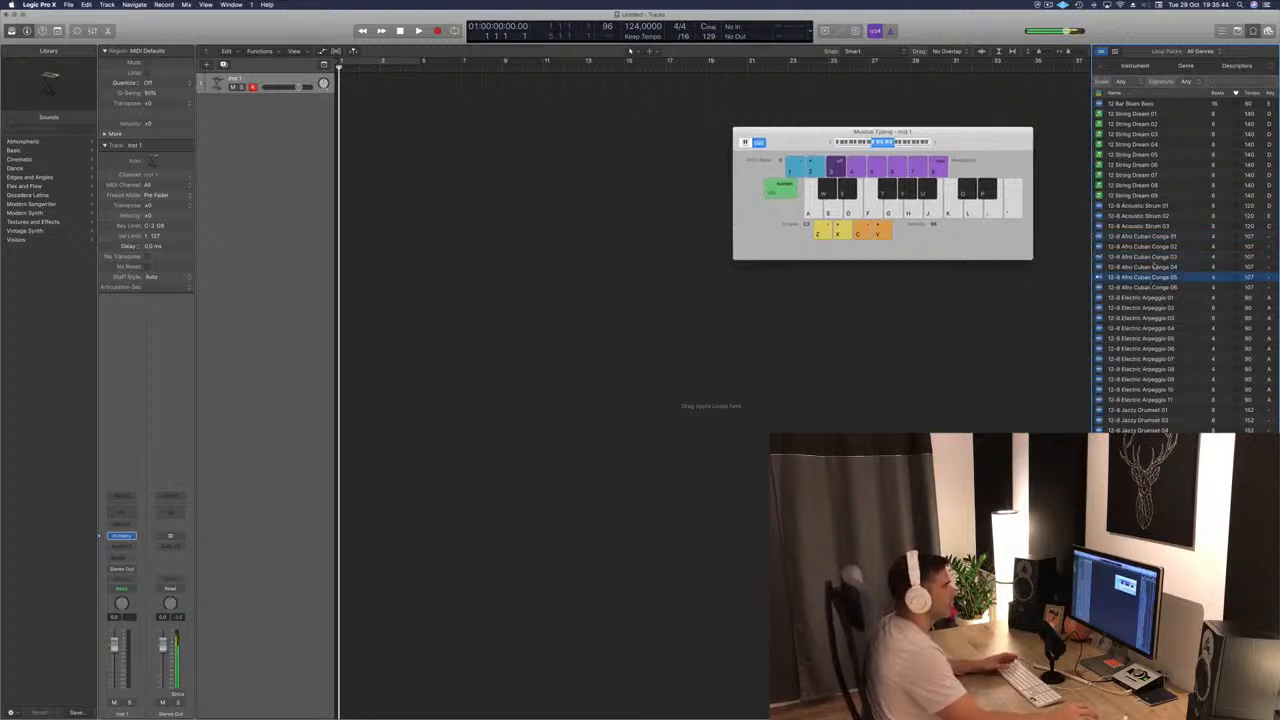
left_click(1146, 257)
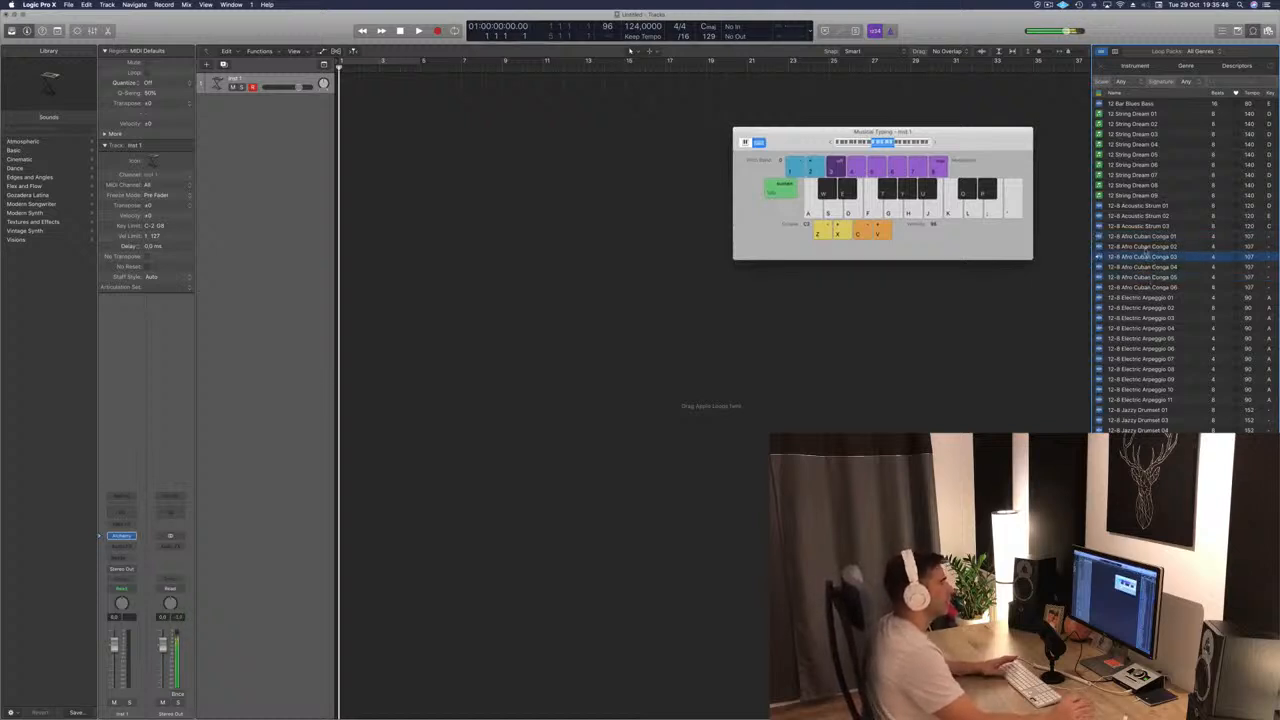
Step: Add the 12-8 Afro Cuban Conga 03 loop on a new track at bar 1, import its tempo and play it back
left_click_drag(630, 50, 328, 137)
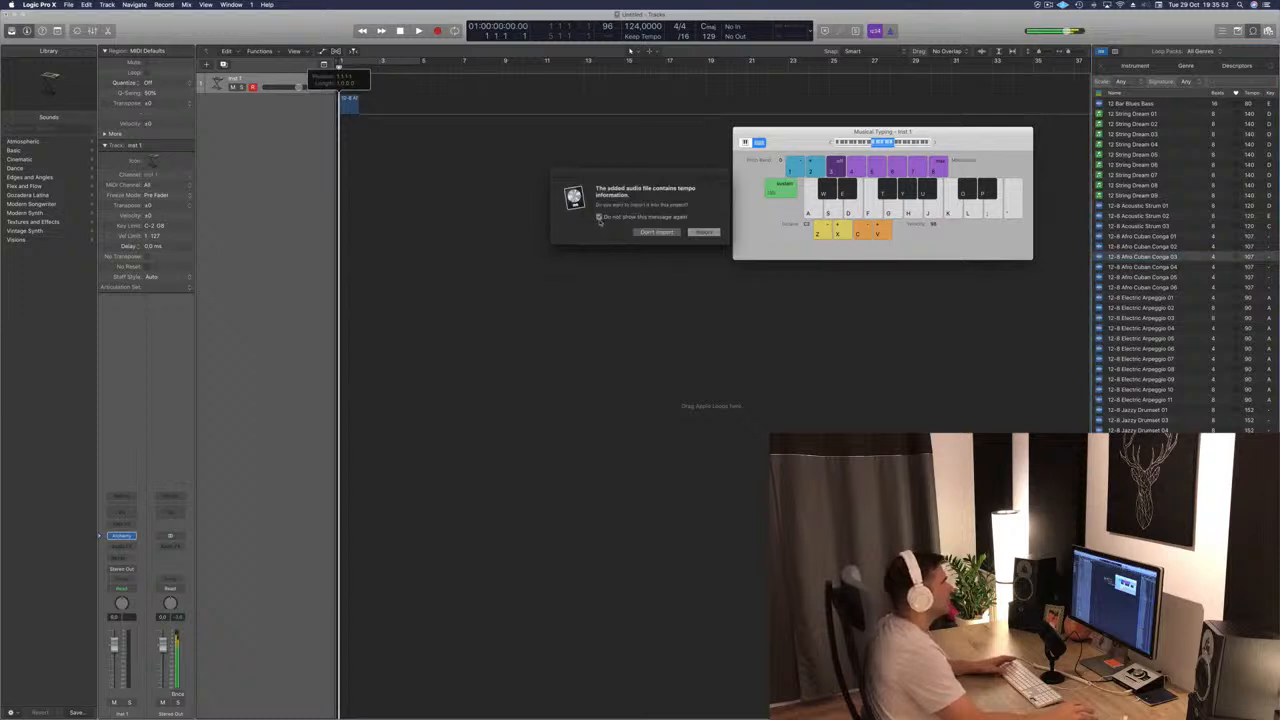
left_click(704, 233)
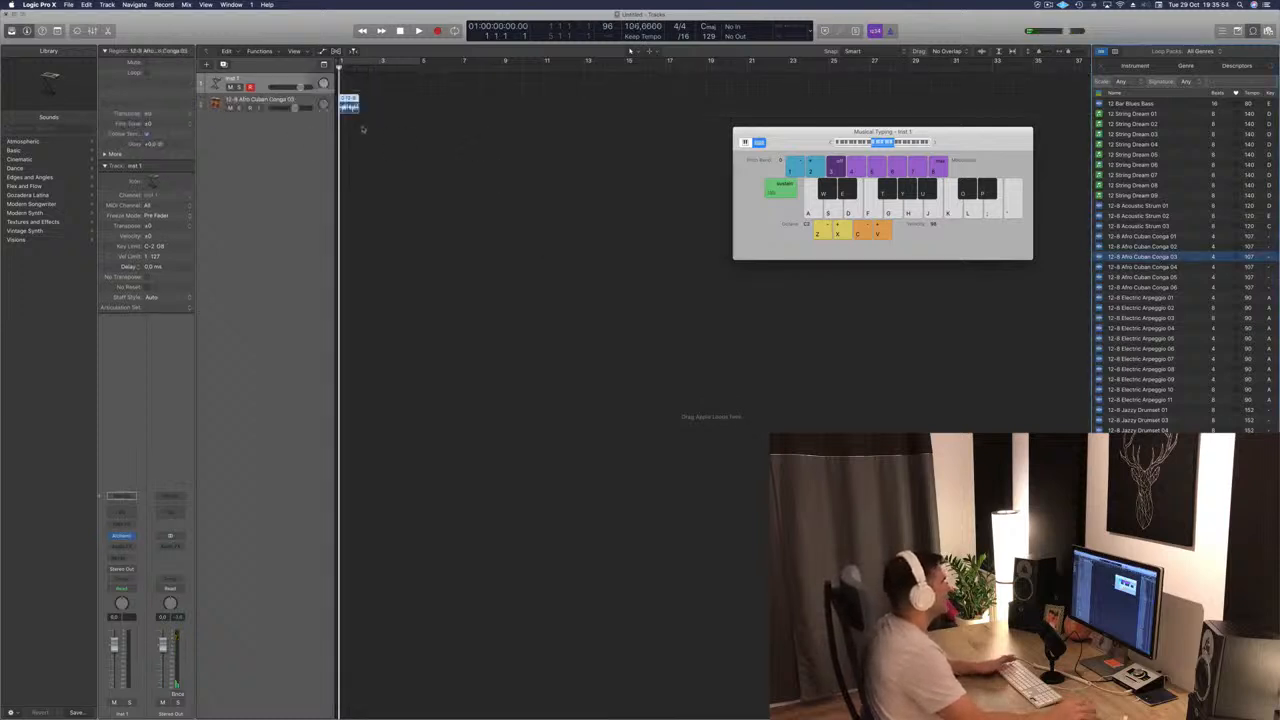
key("space")
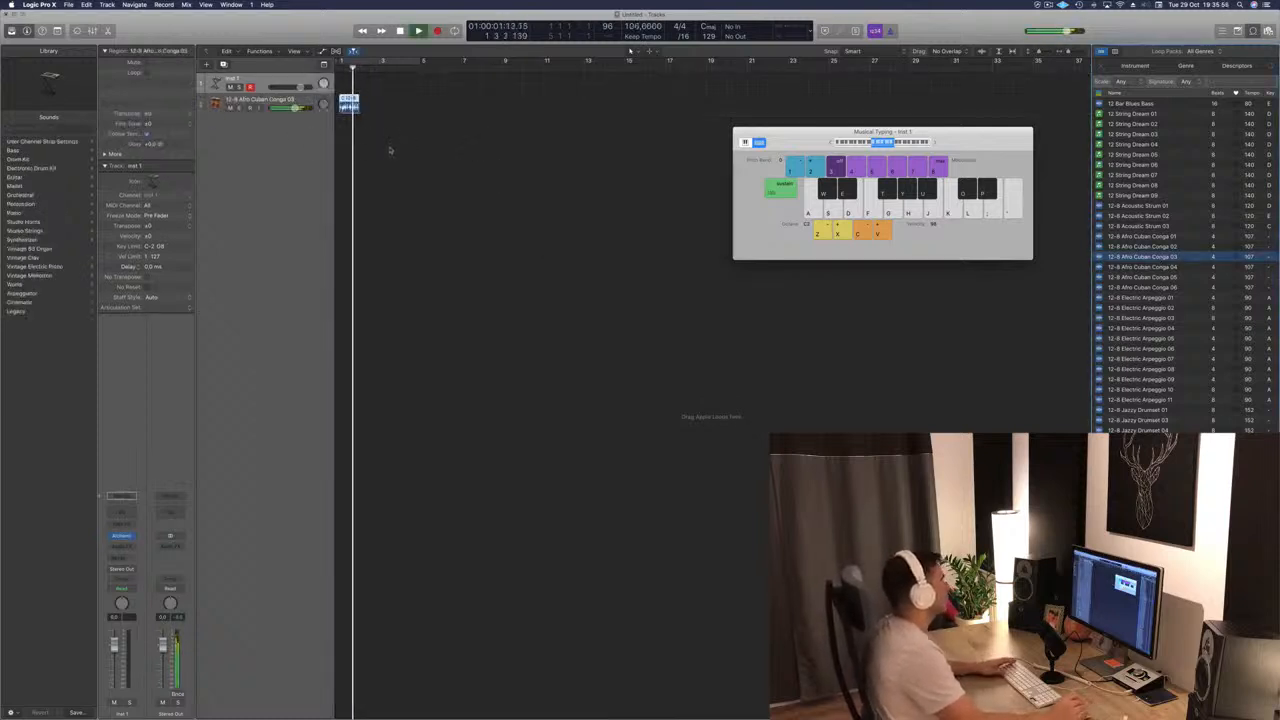
key("space")
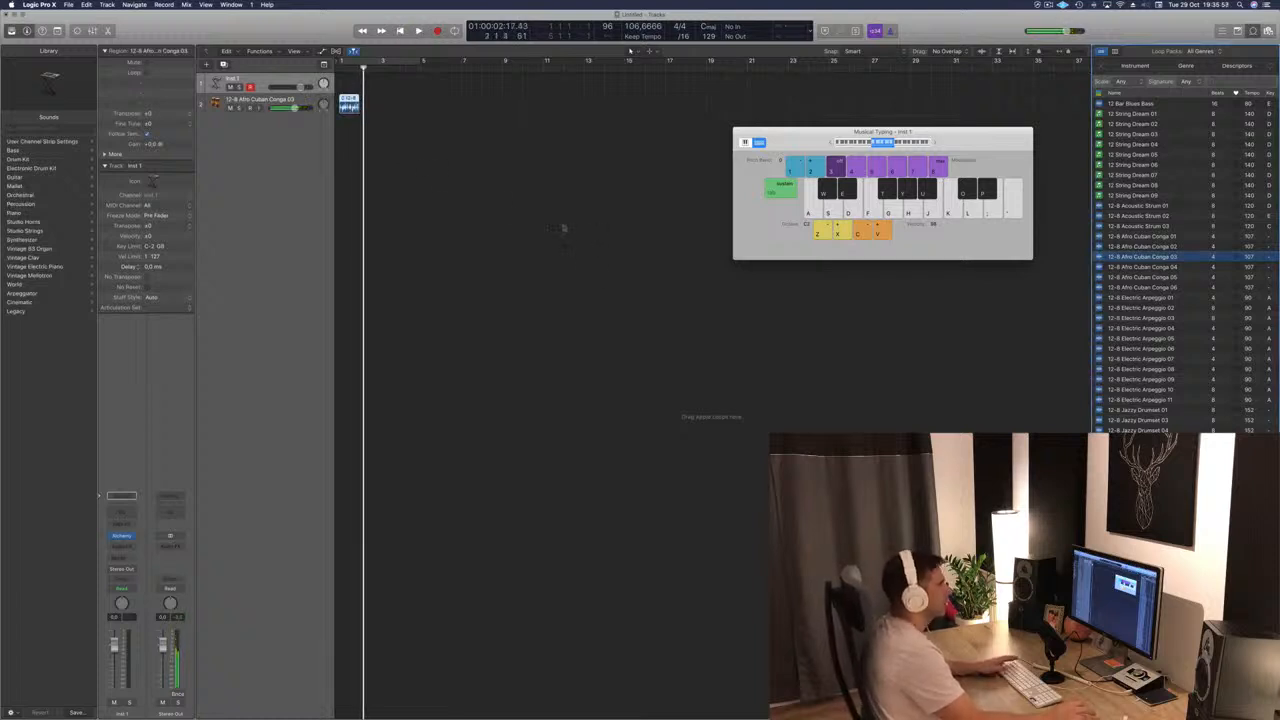
Step: Turn on the cycle area from bar 1 to 5, loop the conga region out to bar 5 and play it
left_click(436, 127)
left_click(409, 62)
left_click(350, 107)
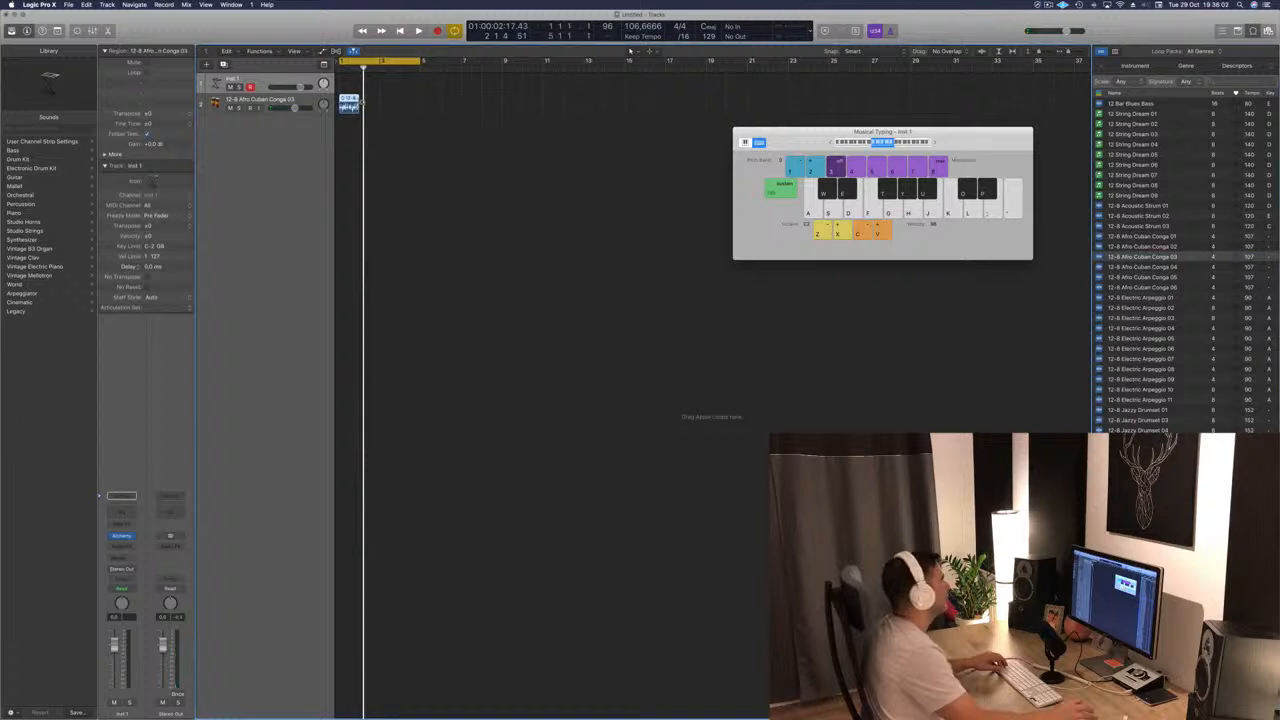
left_click_drag(359, 101, 421, 102)
key("space")
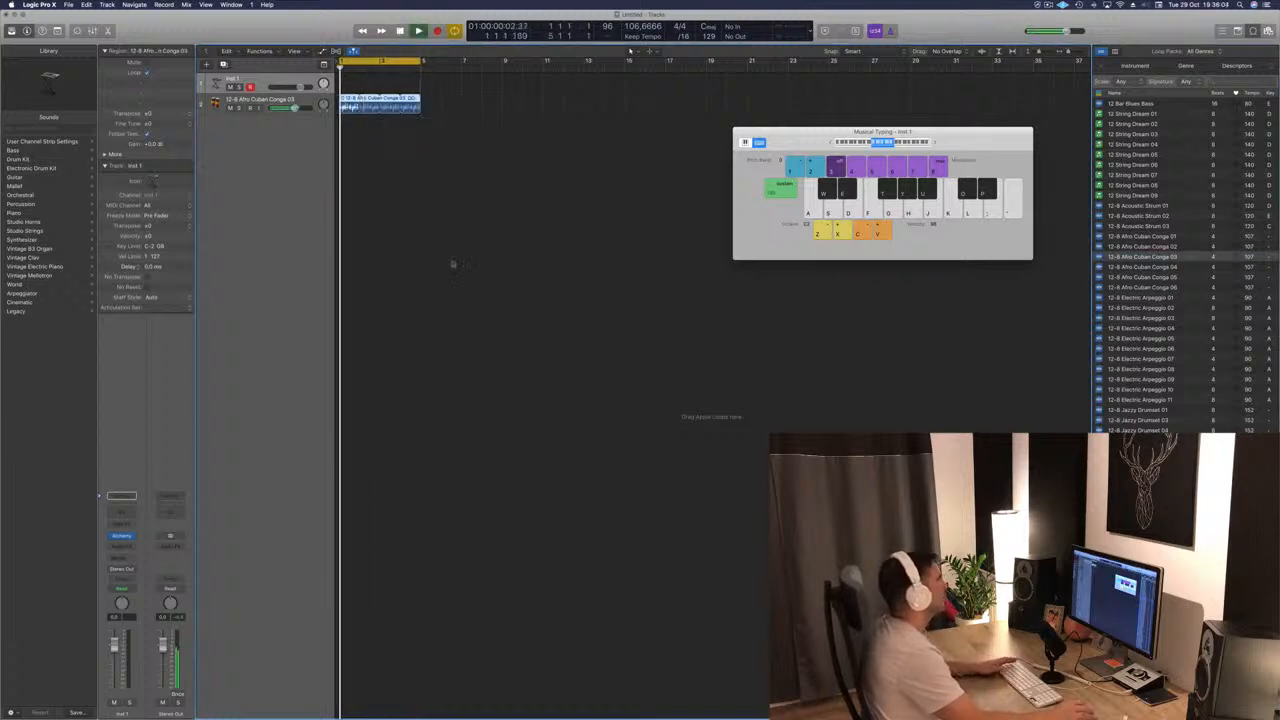
Step: Set the project tempo to 124
key("super+Right")
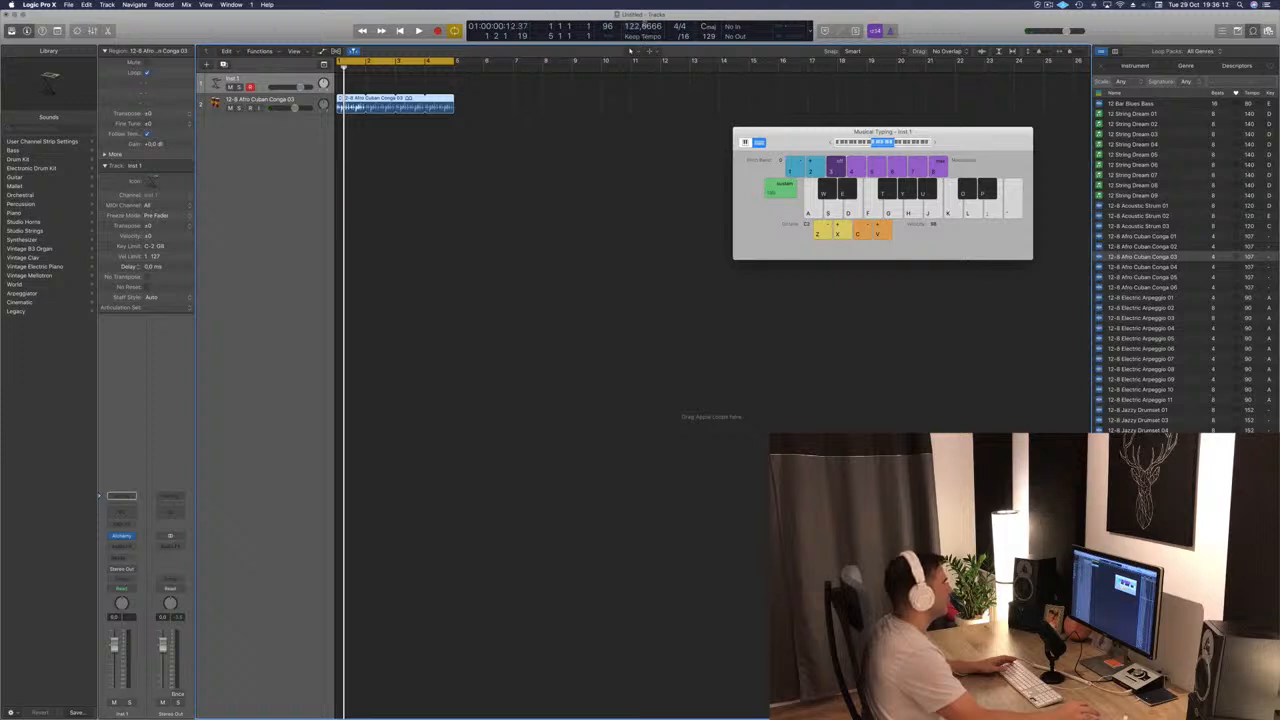
double_click(645, 26)
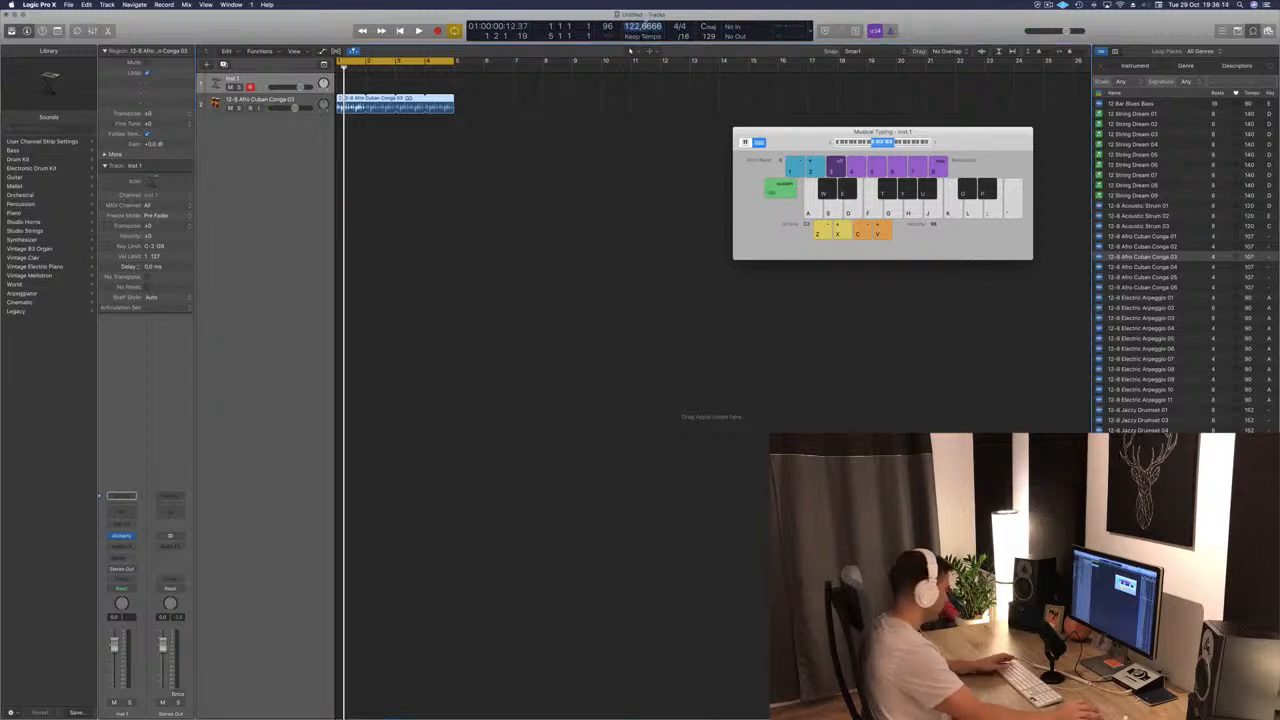
type("12")
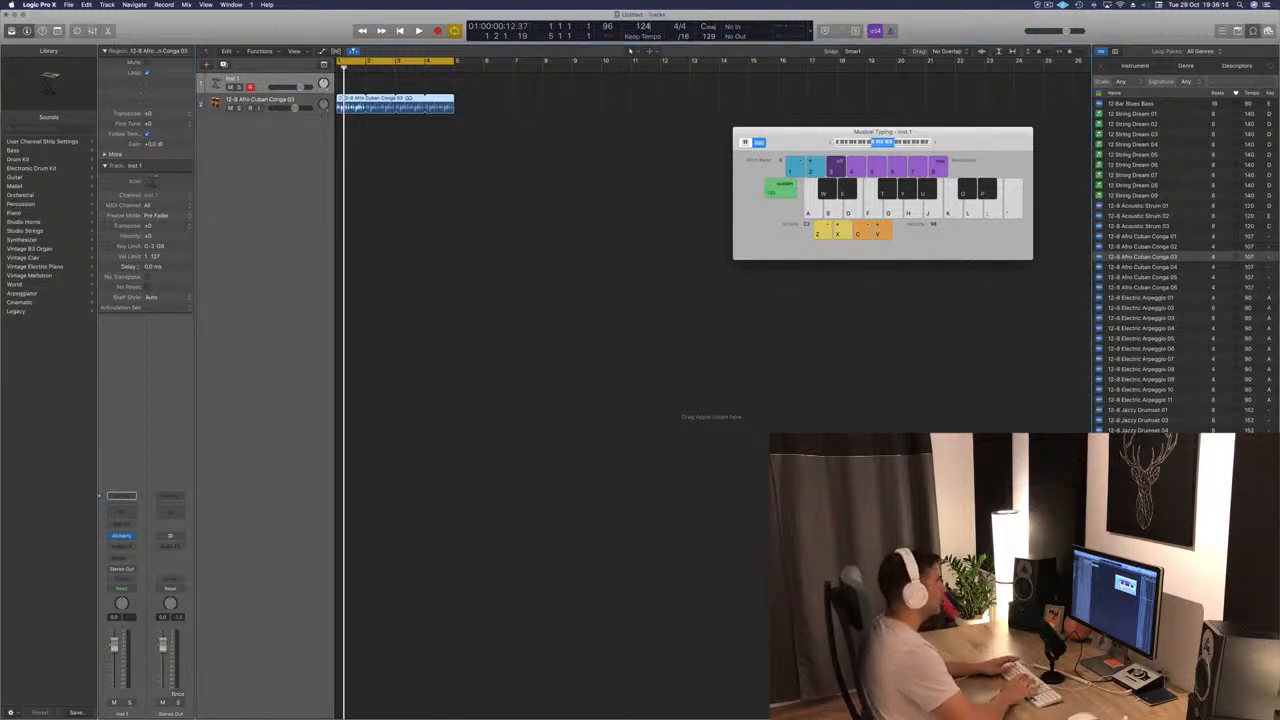
type("4")
key("Return")
Step: Play the conga loop at the new tempo and search the loop library for "kick"
left_click(636, 143)
key("space")
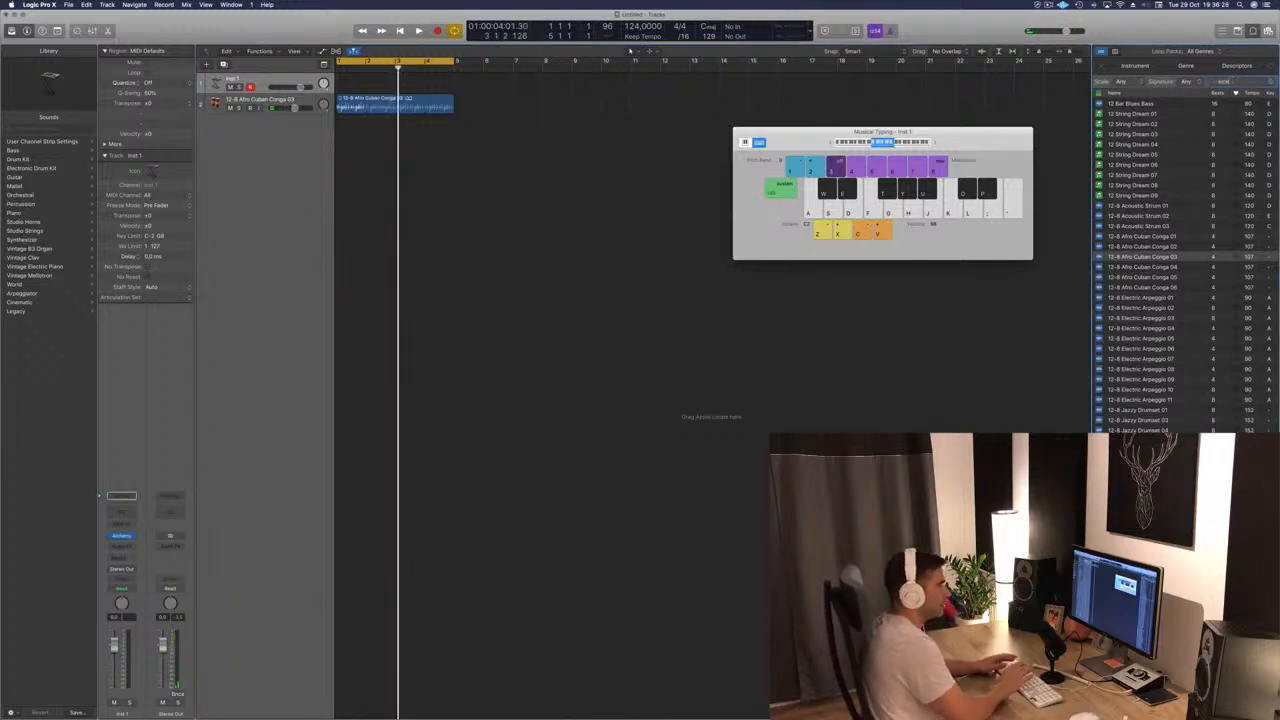
key("Return")
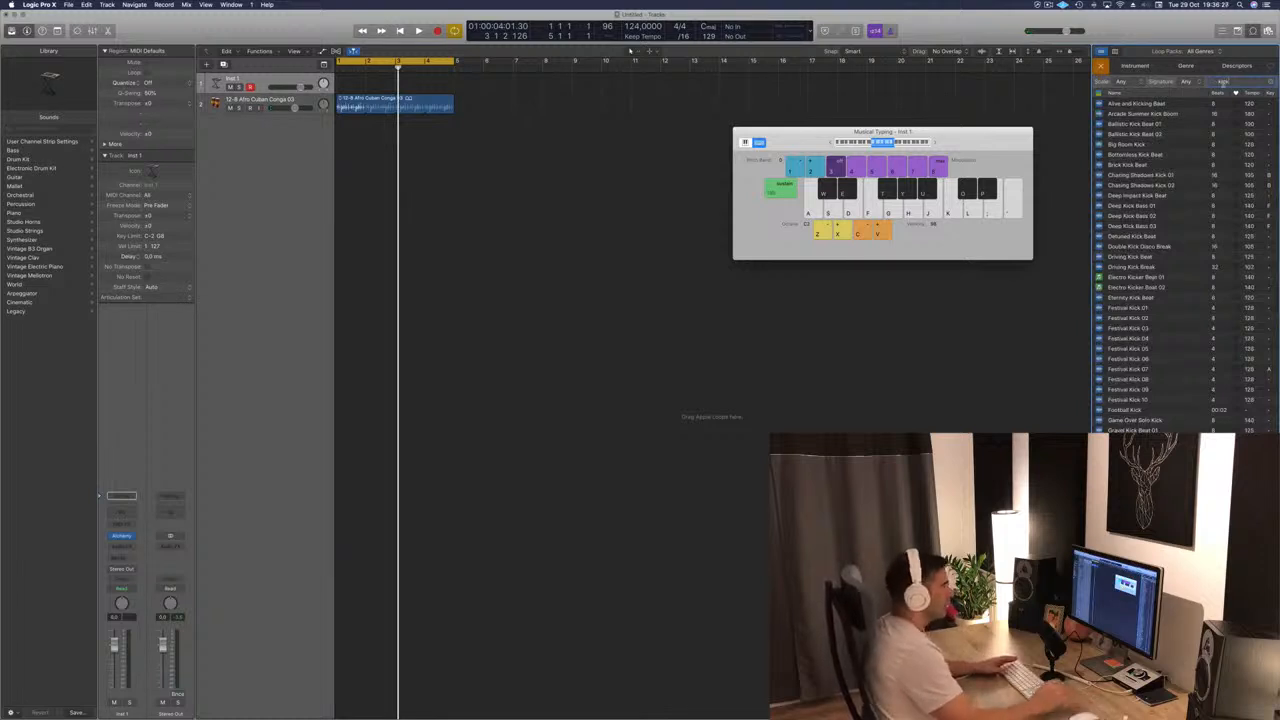
Step: Try searching the loop library for "kick drum" and return to the "kick" search
type("dru")
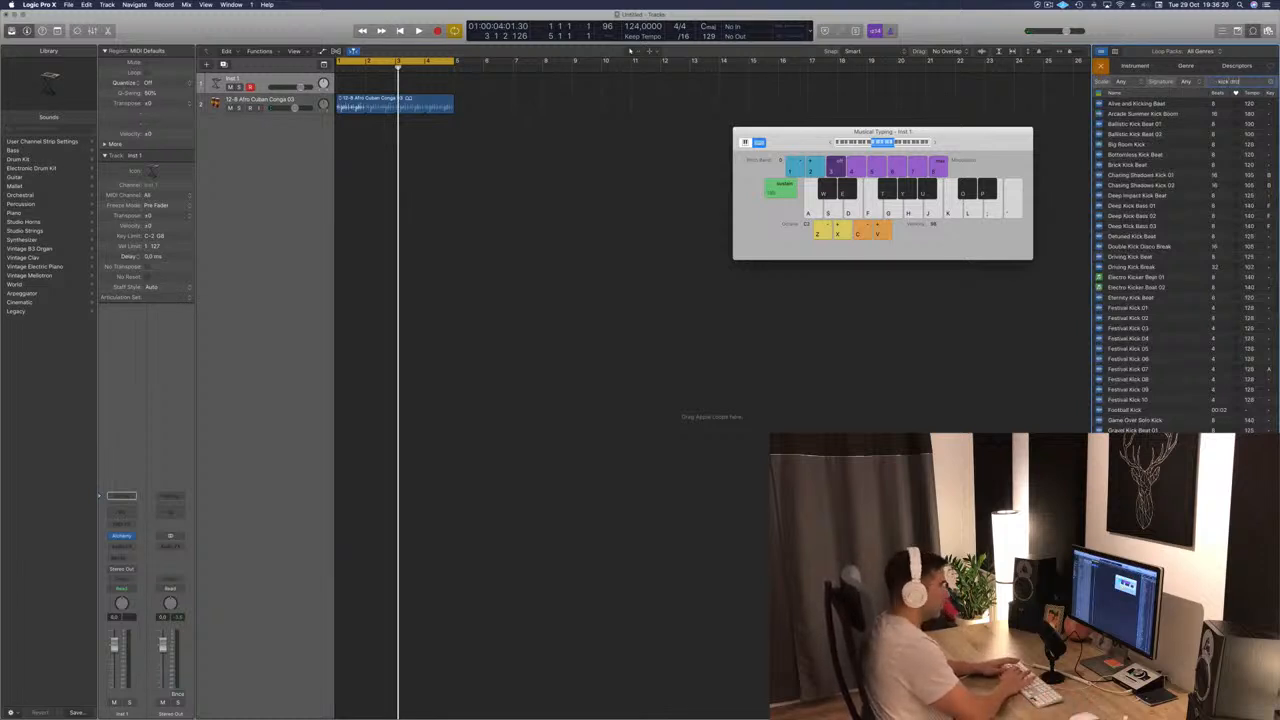
type("m")
key("Return")
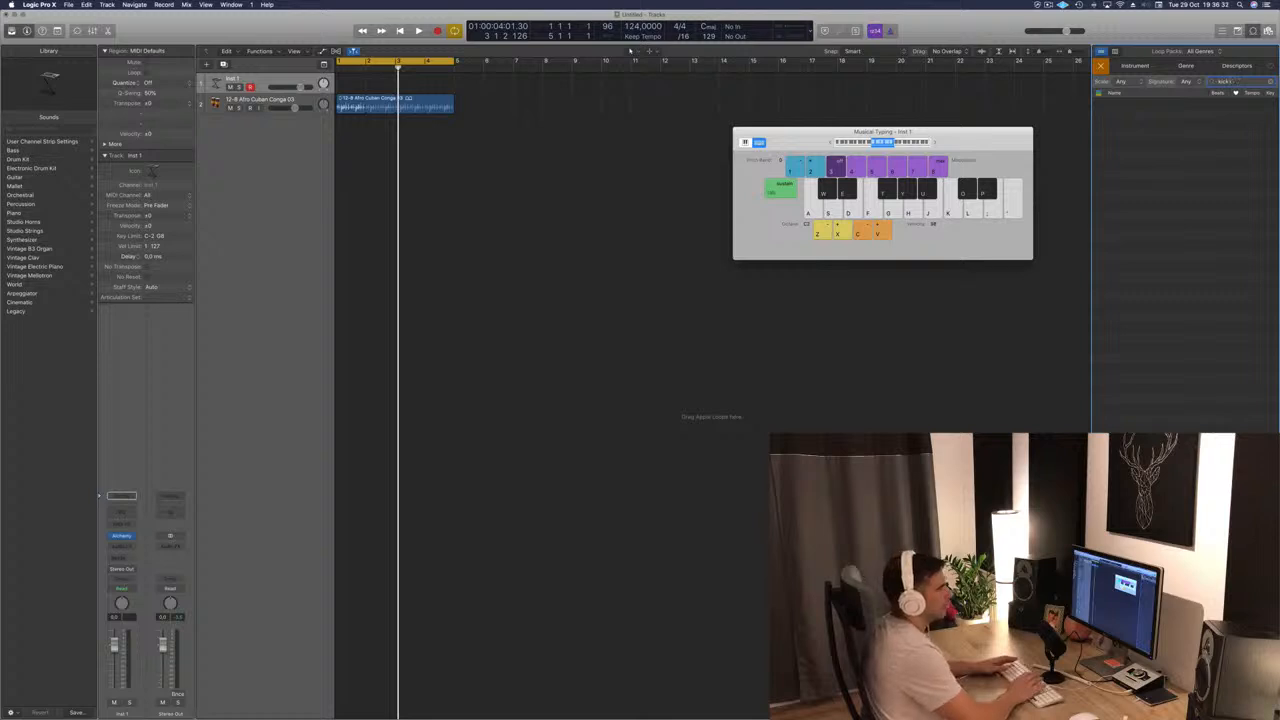
key("BackSpace")
key("Return")
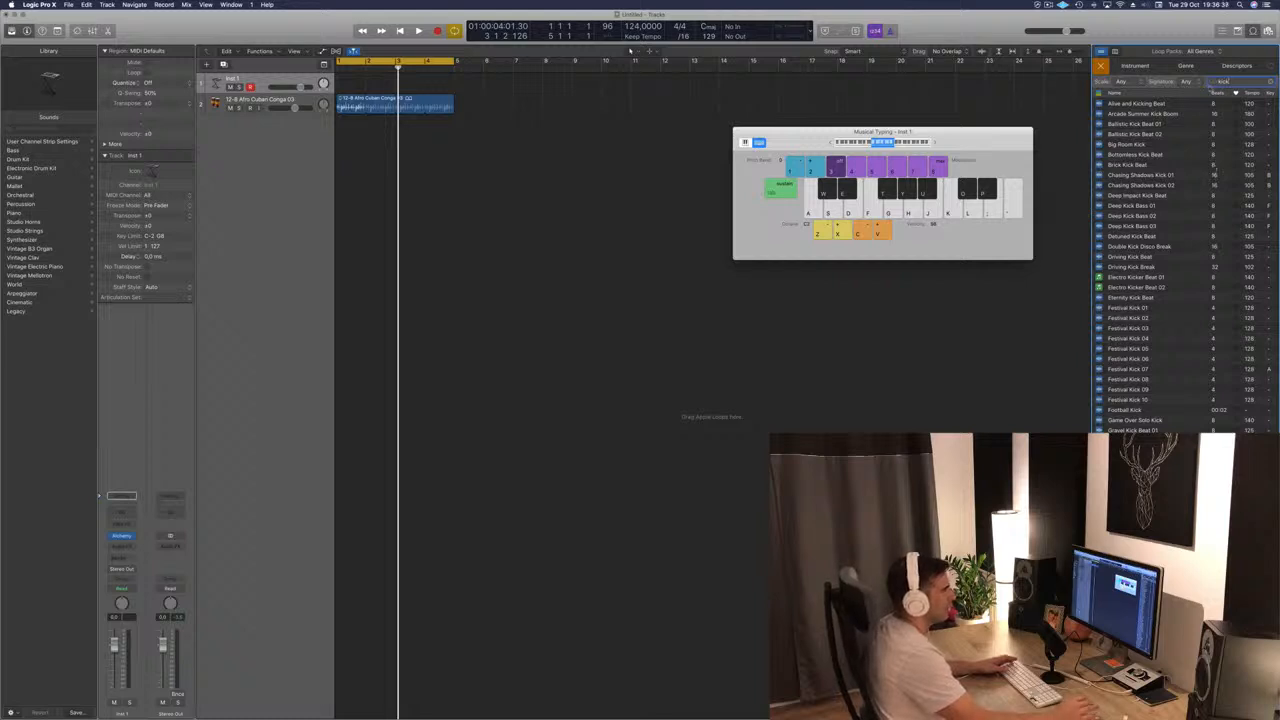
Step: Audition Festival Kick 01 to 03, add Festival Kick 03 on a new track at bar 1 and play it with the conga
left_click(1142, 311)
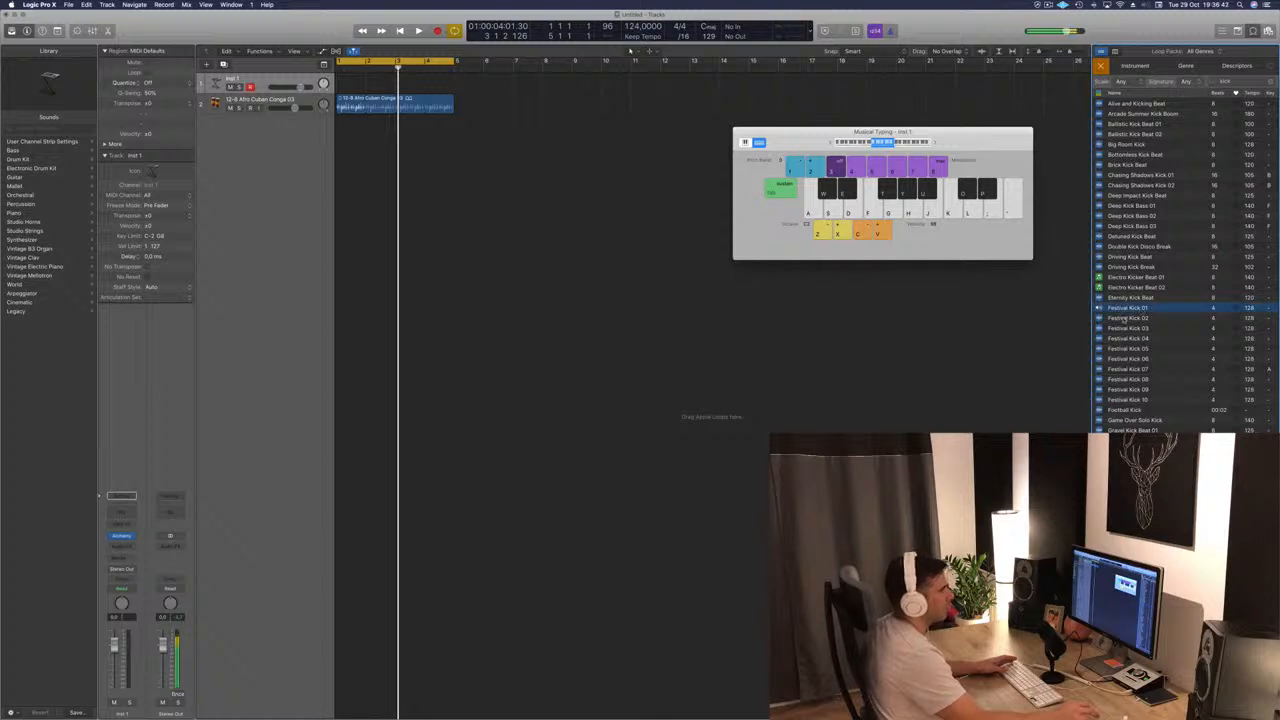
left_click(1124, 318)
key("Down")
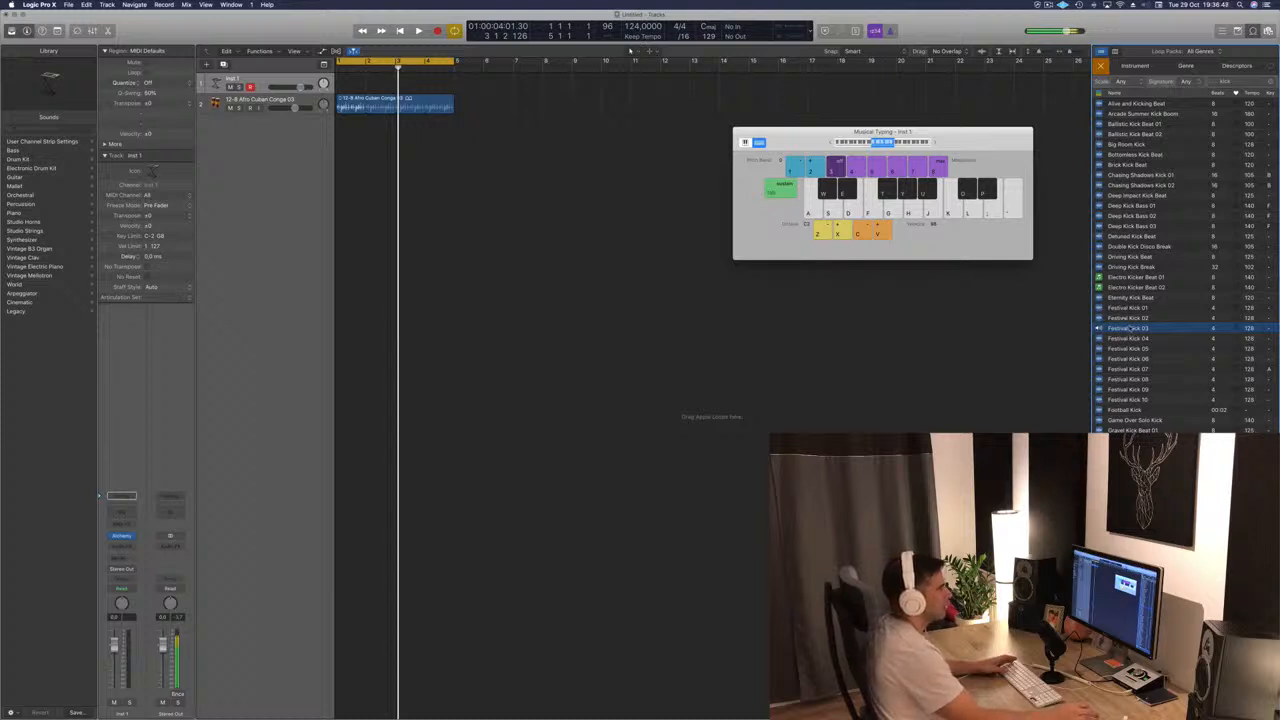
left_click_drag(1128, 328, 330, 152)
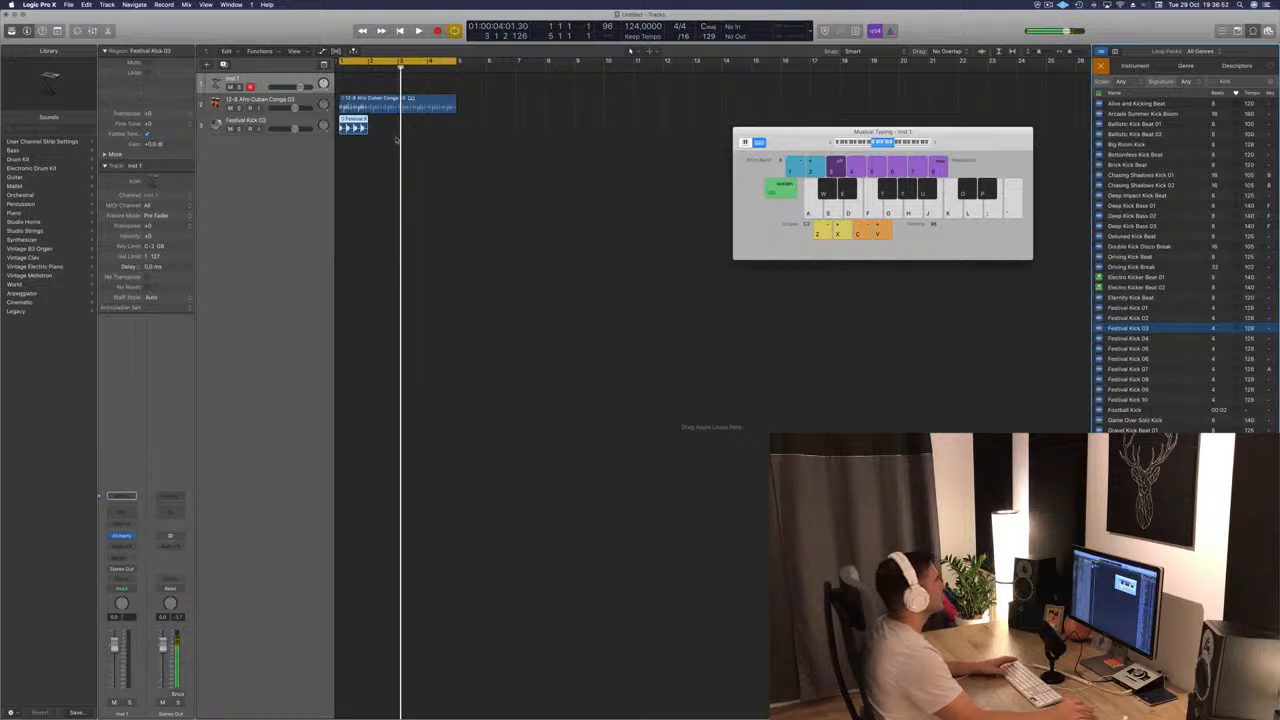
key("space")
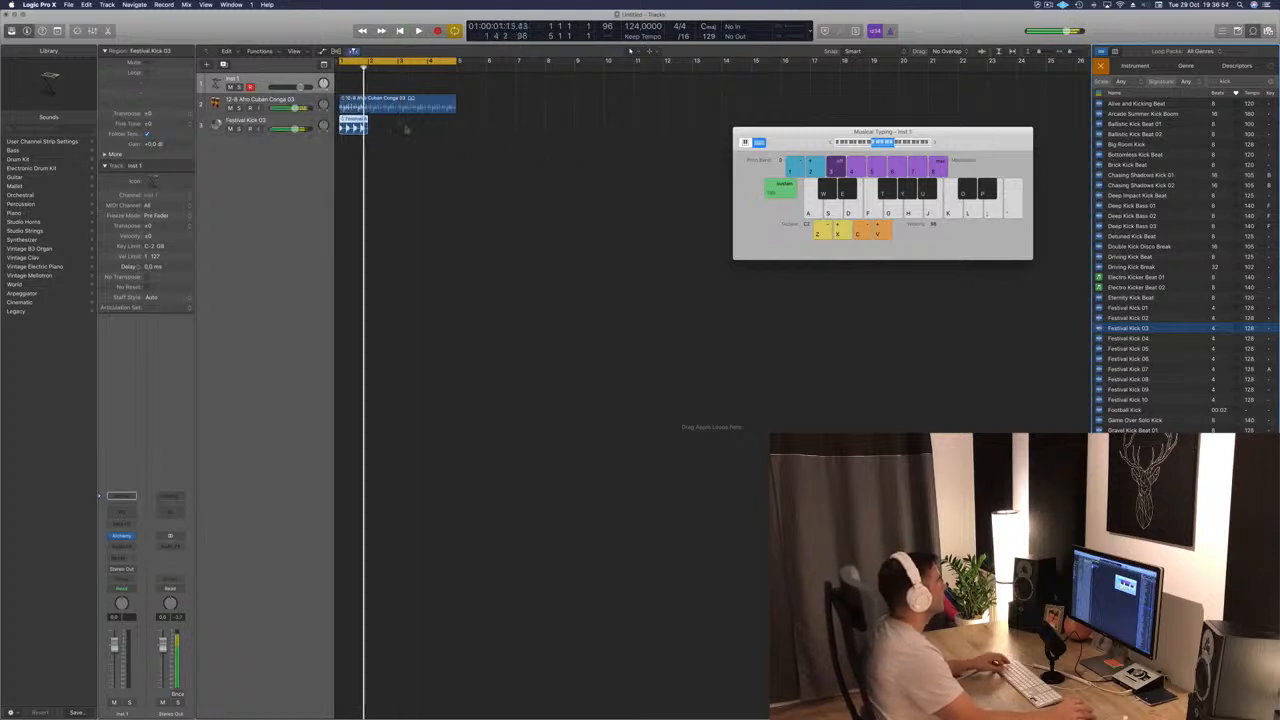
left_click(350, 123)
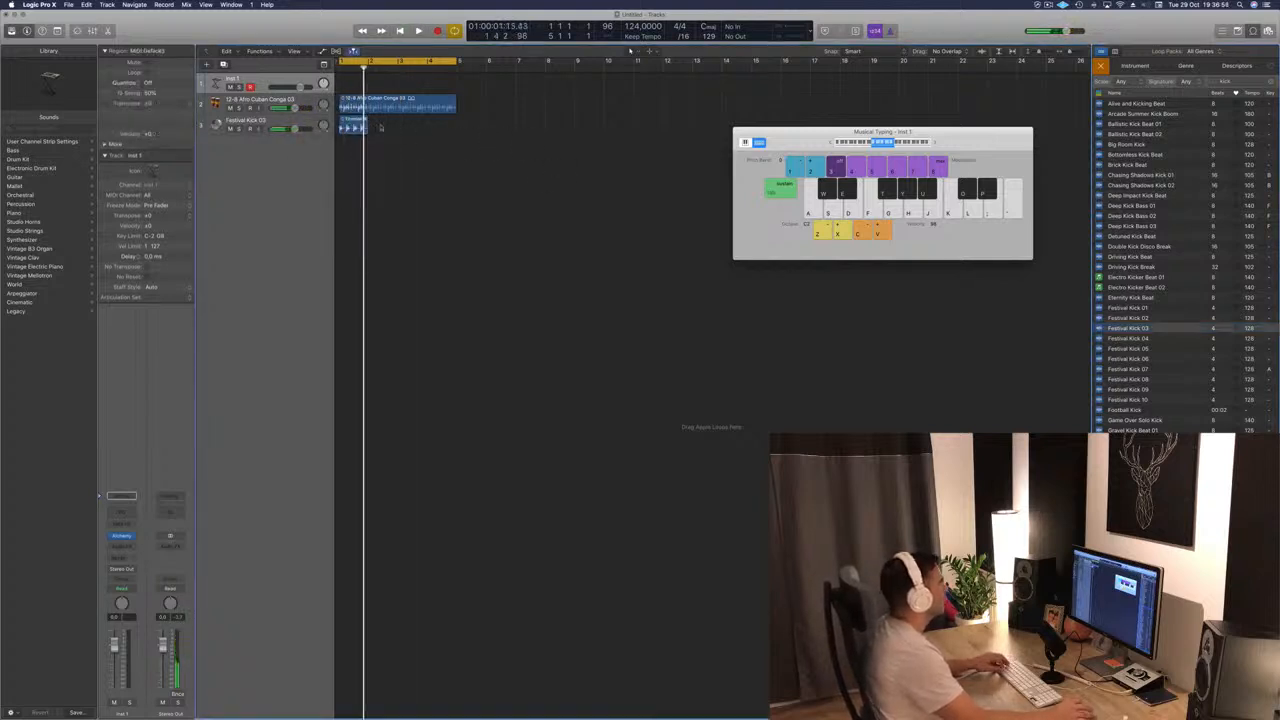
left_click_drag(350, 123, 380, 123)
left_click(393, 132)
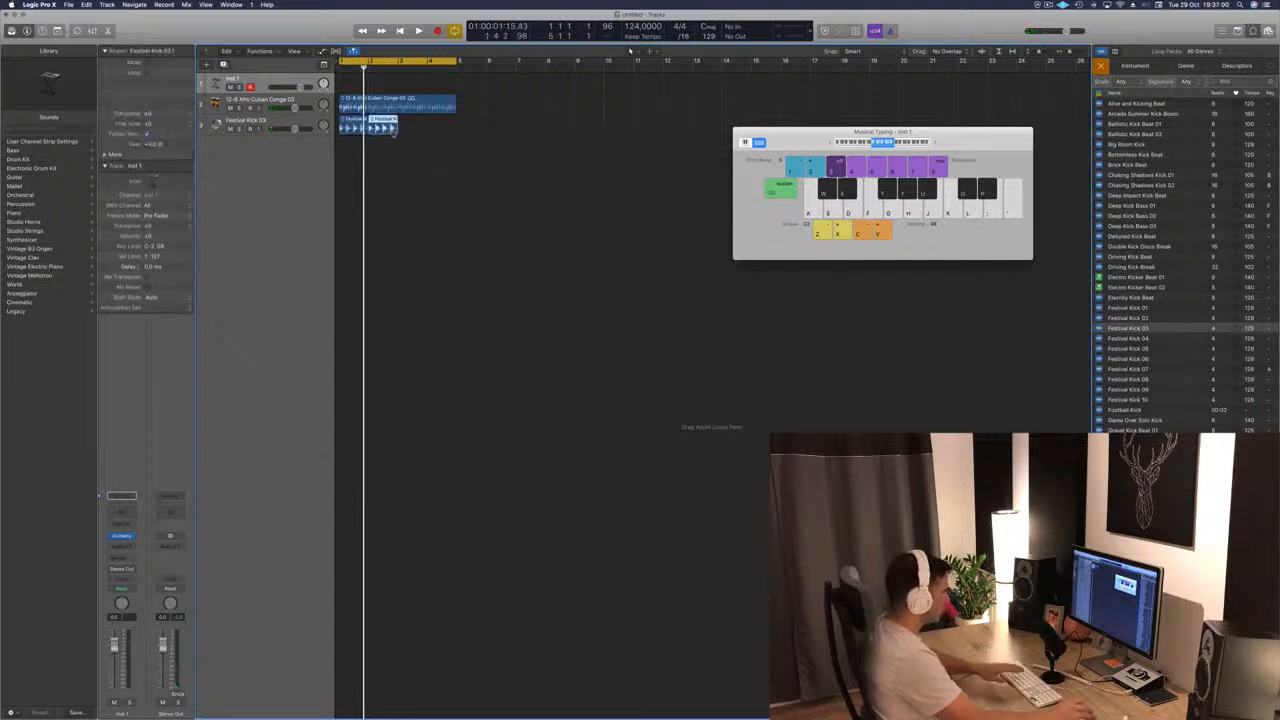
key("BackSpace")
Step: Loop the Festival Kick 03 region out to bar 5, level with the conga region, and play both
left_click_drag(369, 123, 456, 123)
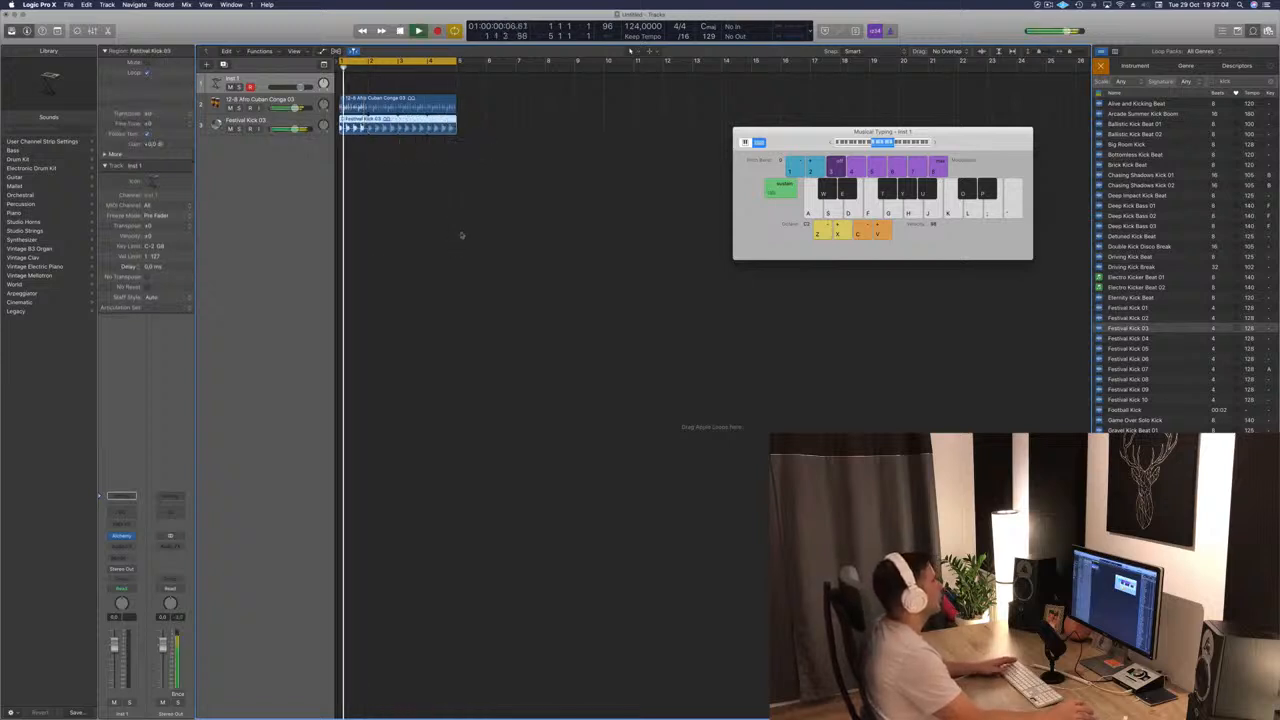
left_click(455, 232)
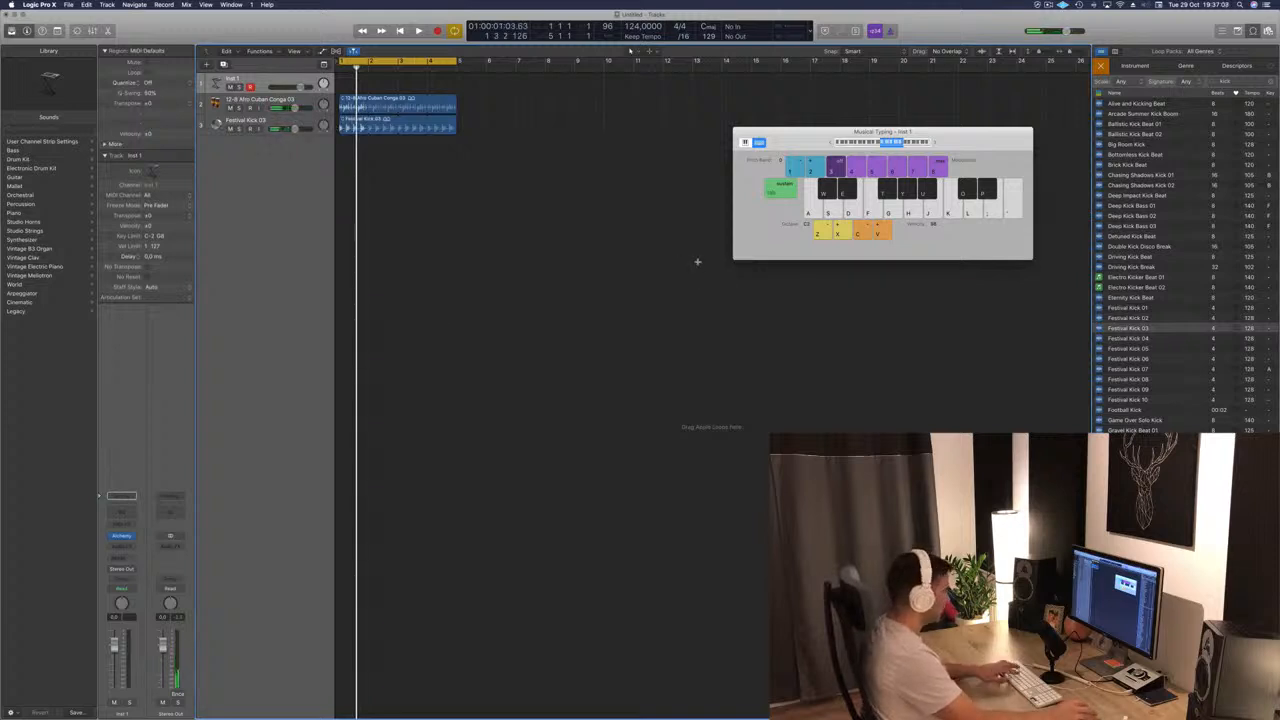
key("super+h")
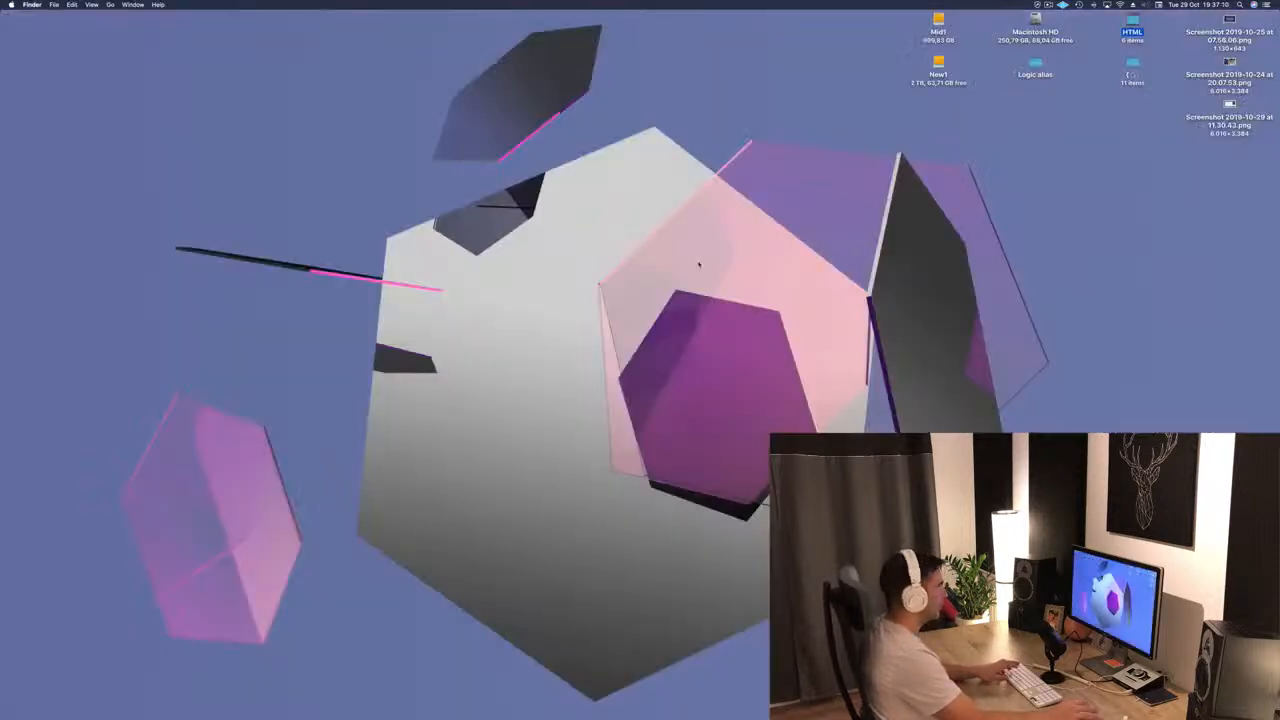
key("super+h")
mouse_move(530, 703)
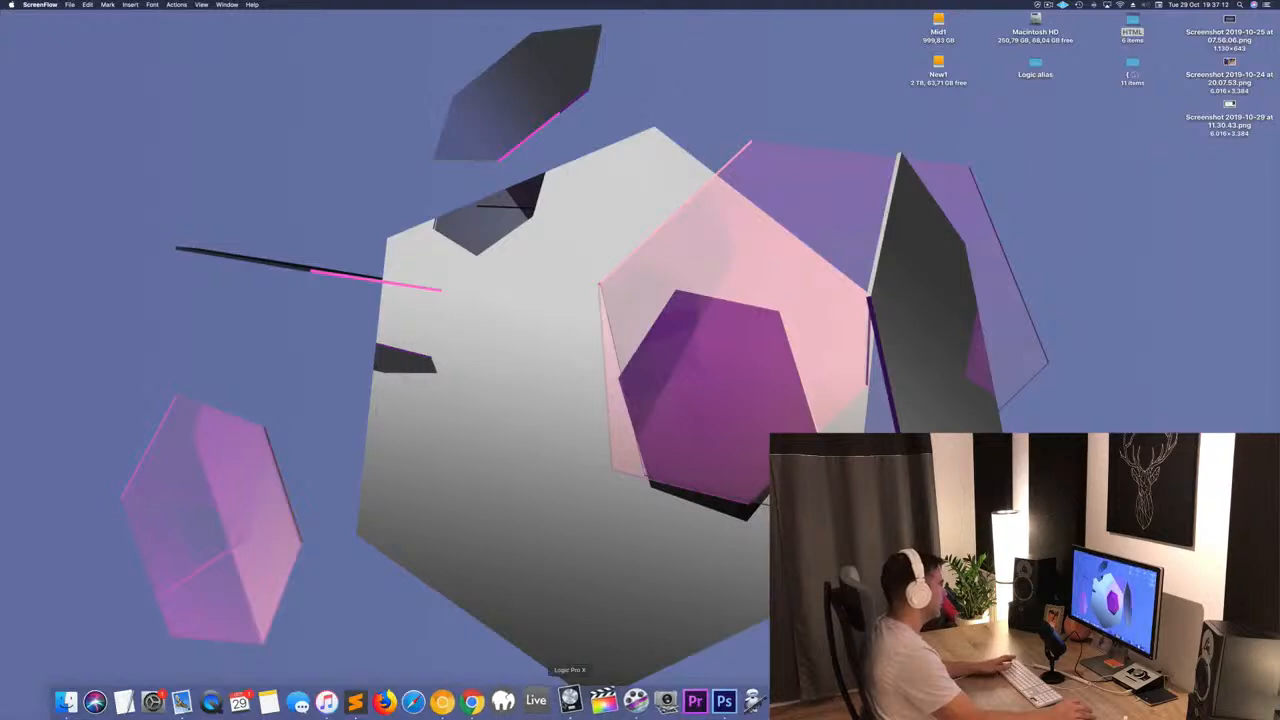
left_click(572, 701)
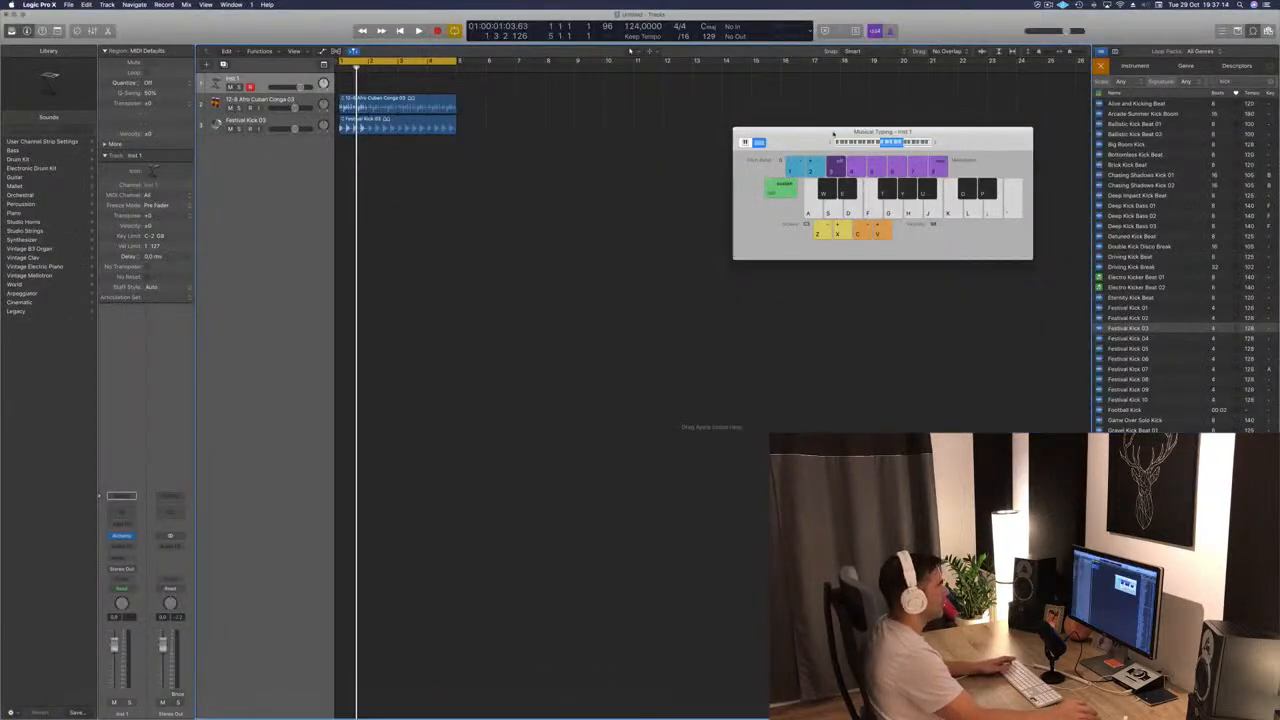
Step: Close the Musical Typing keyboard and briefly play the conga and kick loops
key("super+k")
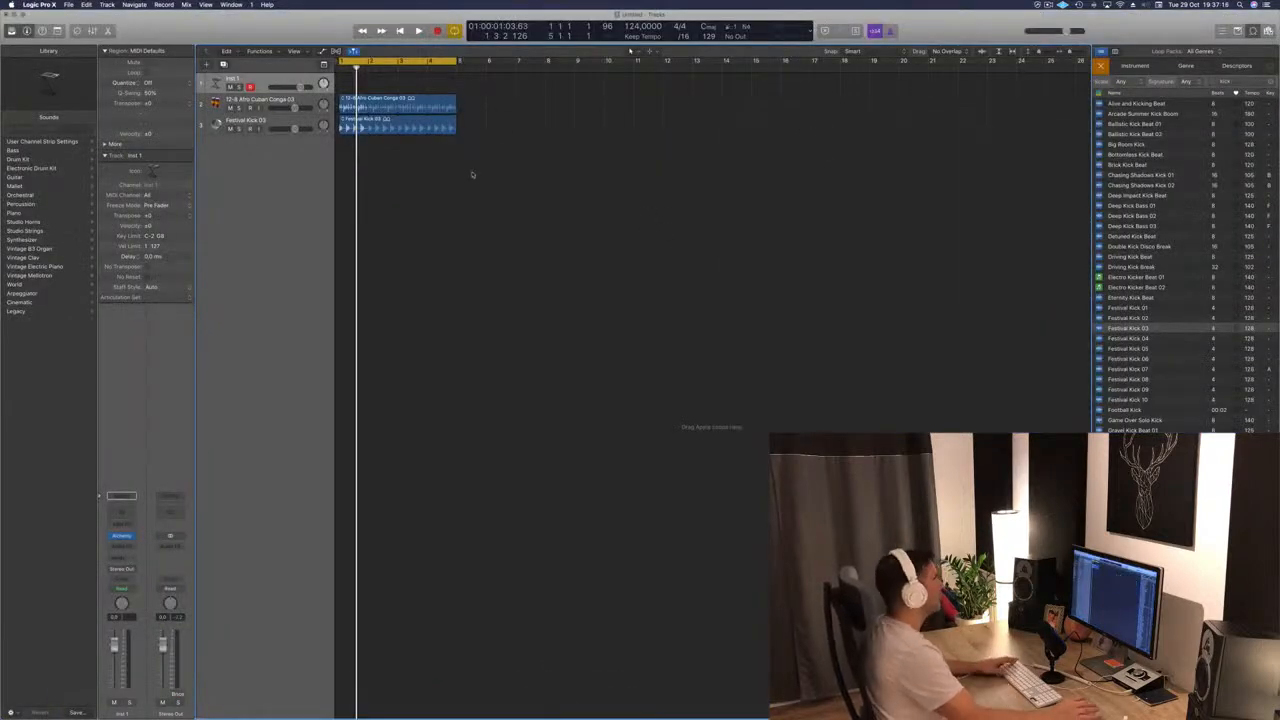
key("space")
key("space")
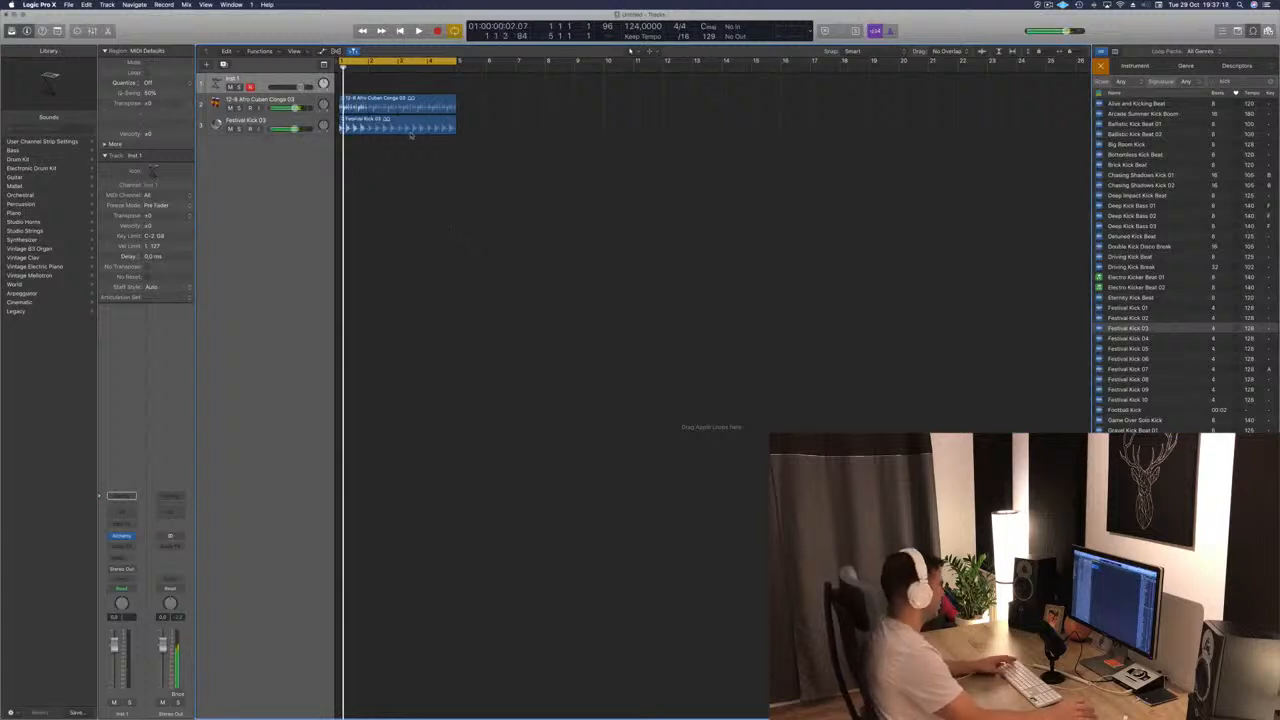
Step: Show the mixer and lower the Festival Kick 03 track's volume during playback
key("x")
key("space")
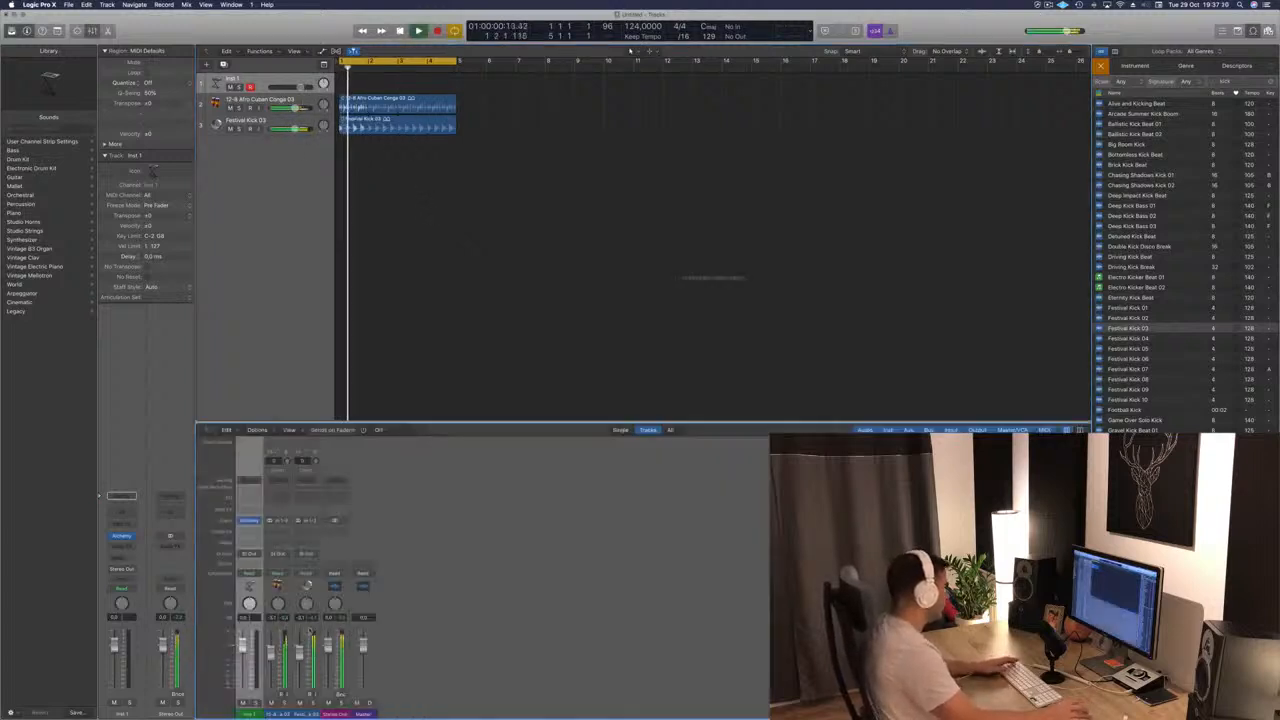
left_click_drag(306, 655, 305, 660)
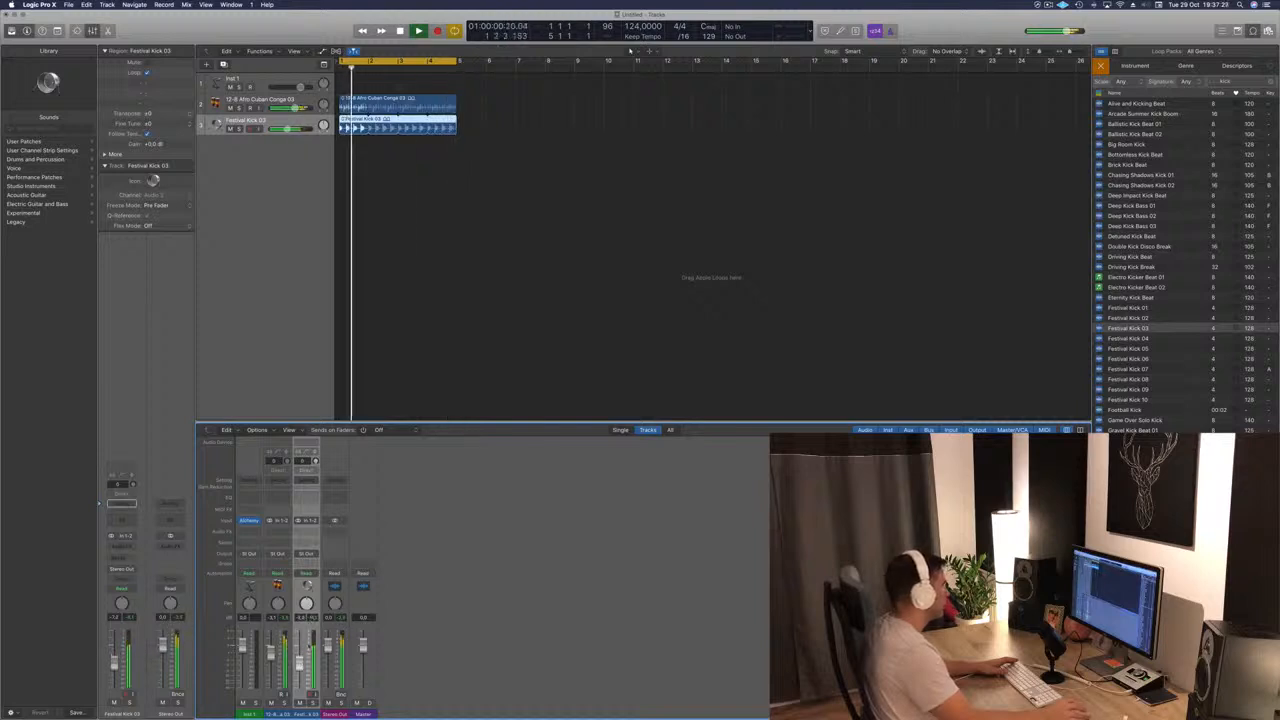
Step: Lower the 12-8 Afro Cuban Conga 03 track's volume to about -24 dB during playback, and stop playback
left_click_drag(270, 648, 272, 684)
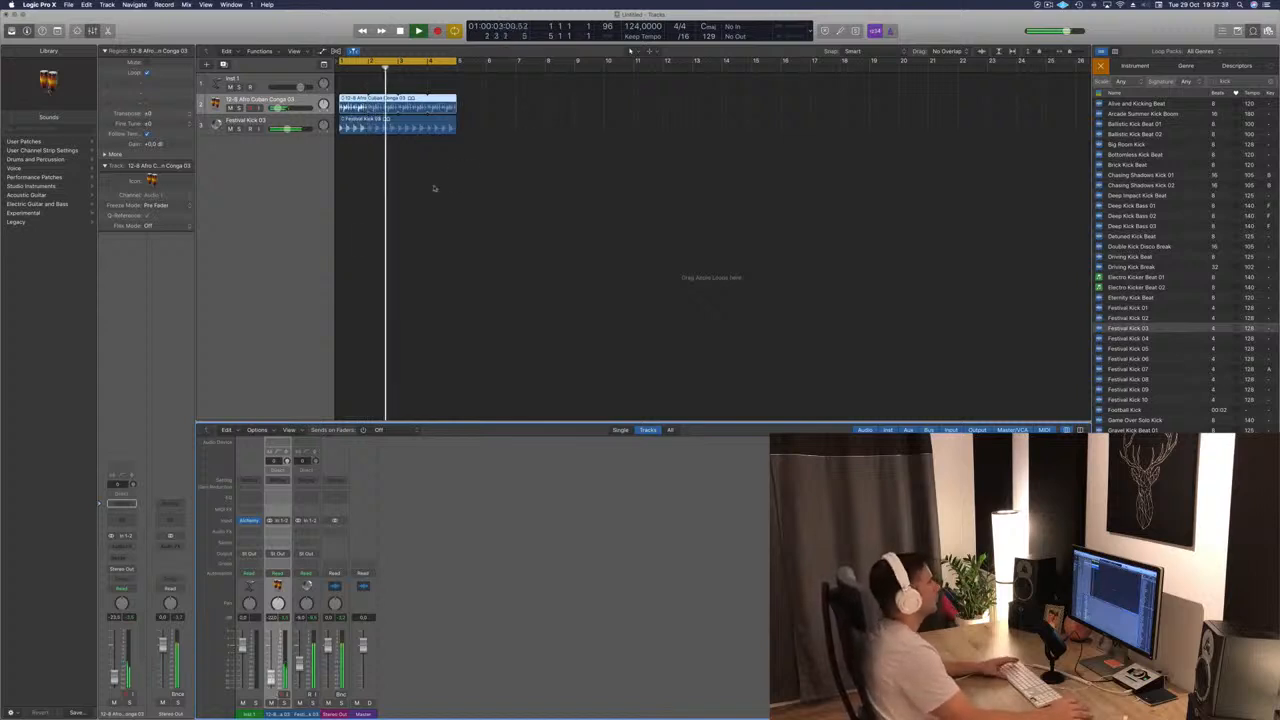
left_click(532, 205)
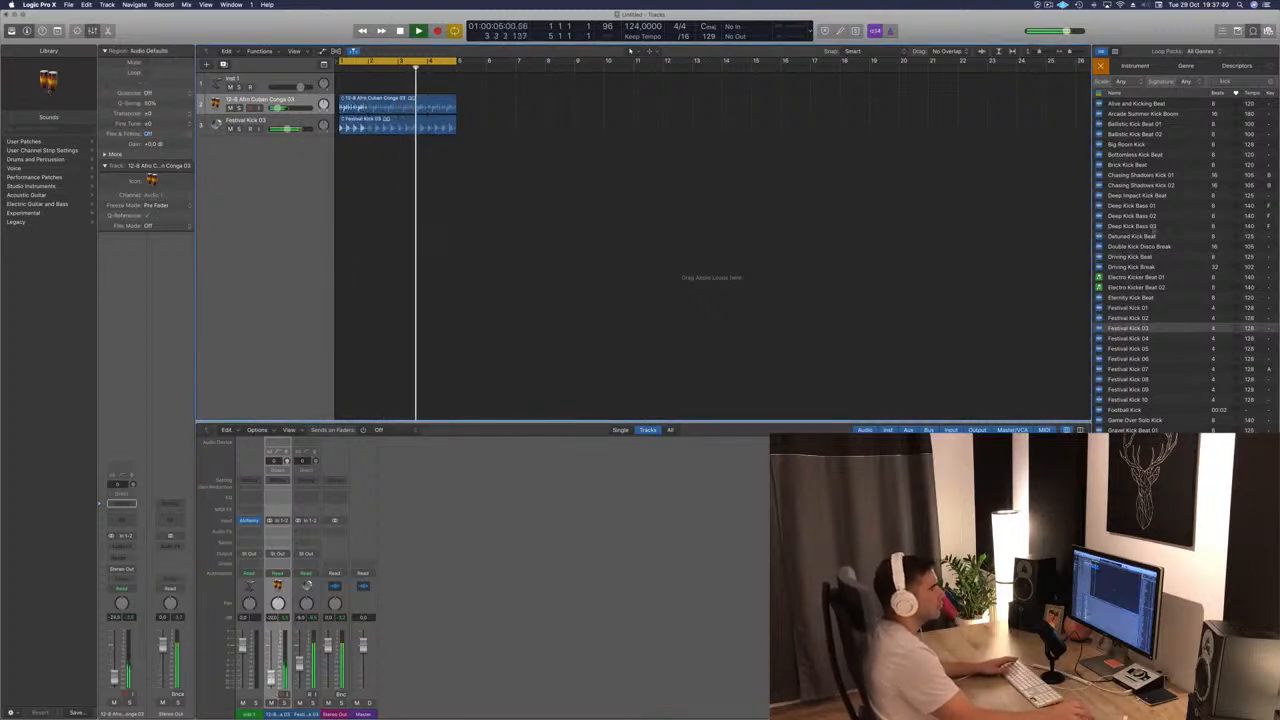
scroll(1163, 243, "down", 1)
key("space")
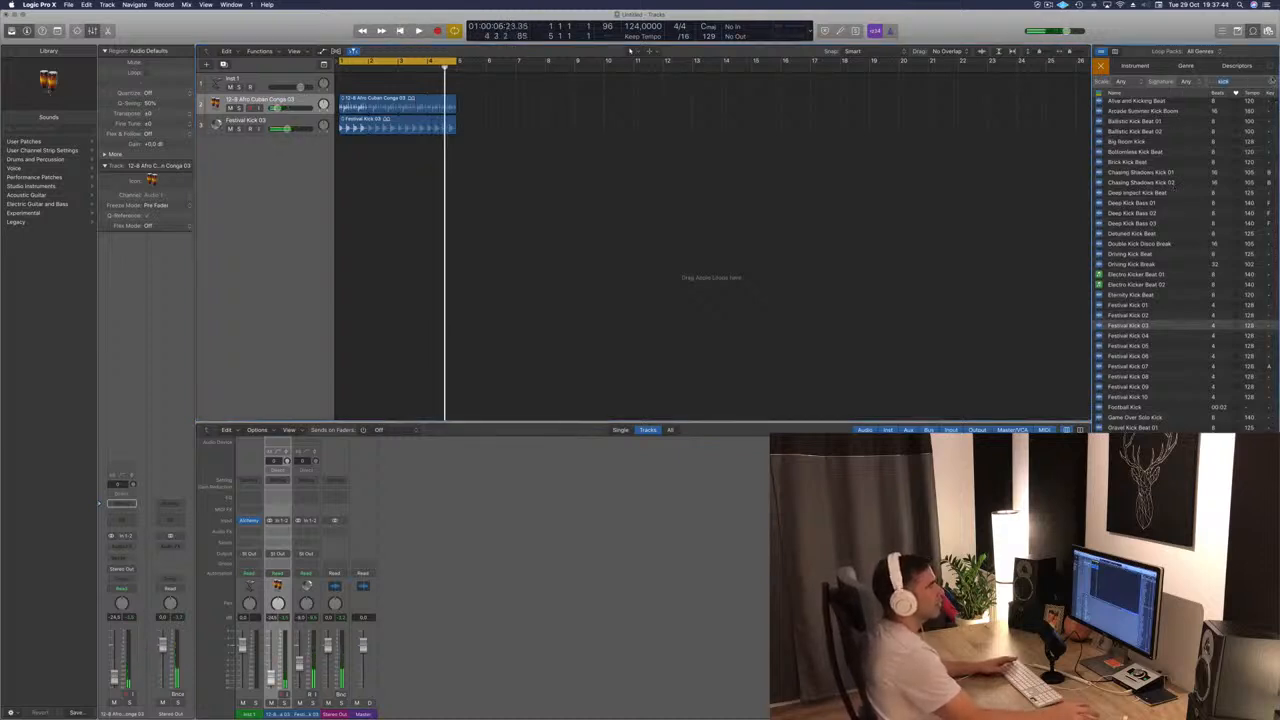
Step: Replace the kick search in the loop library with a search for "hi hat"
left_click(1271, 82)
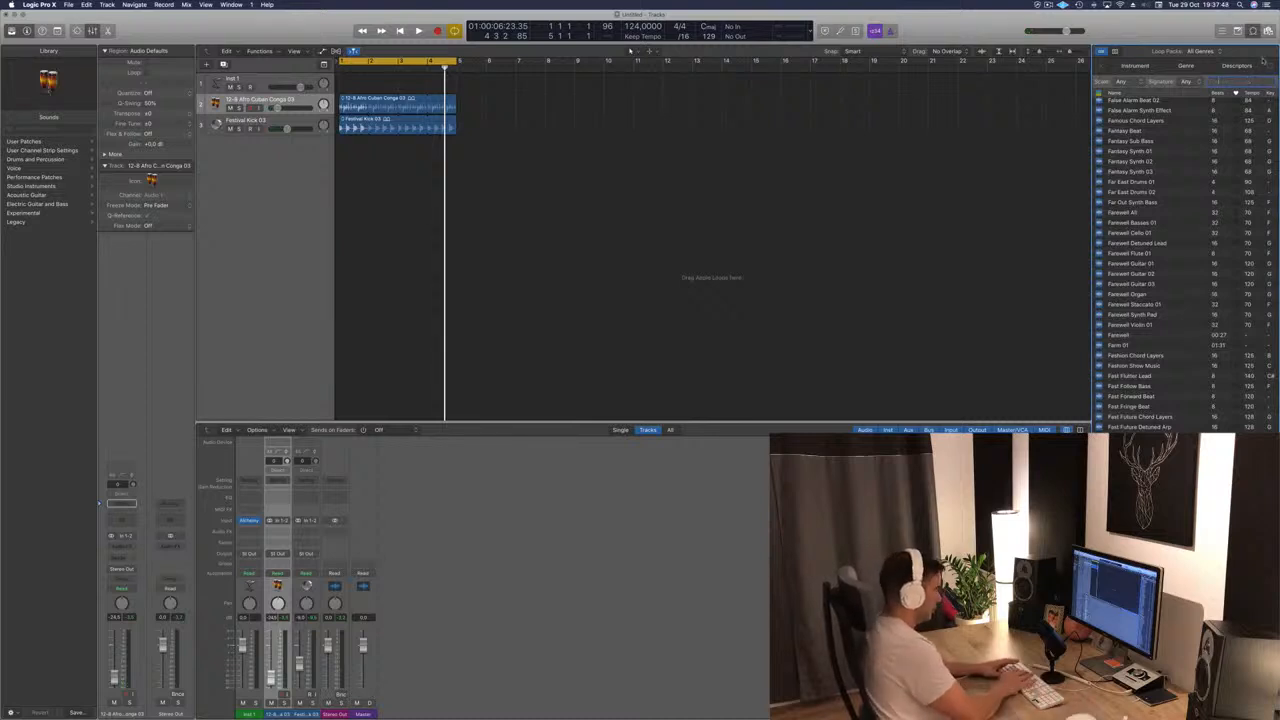
type("hi")
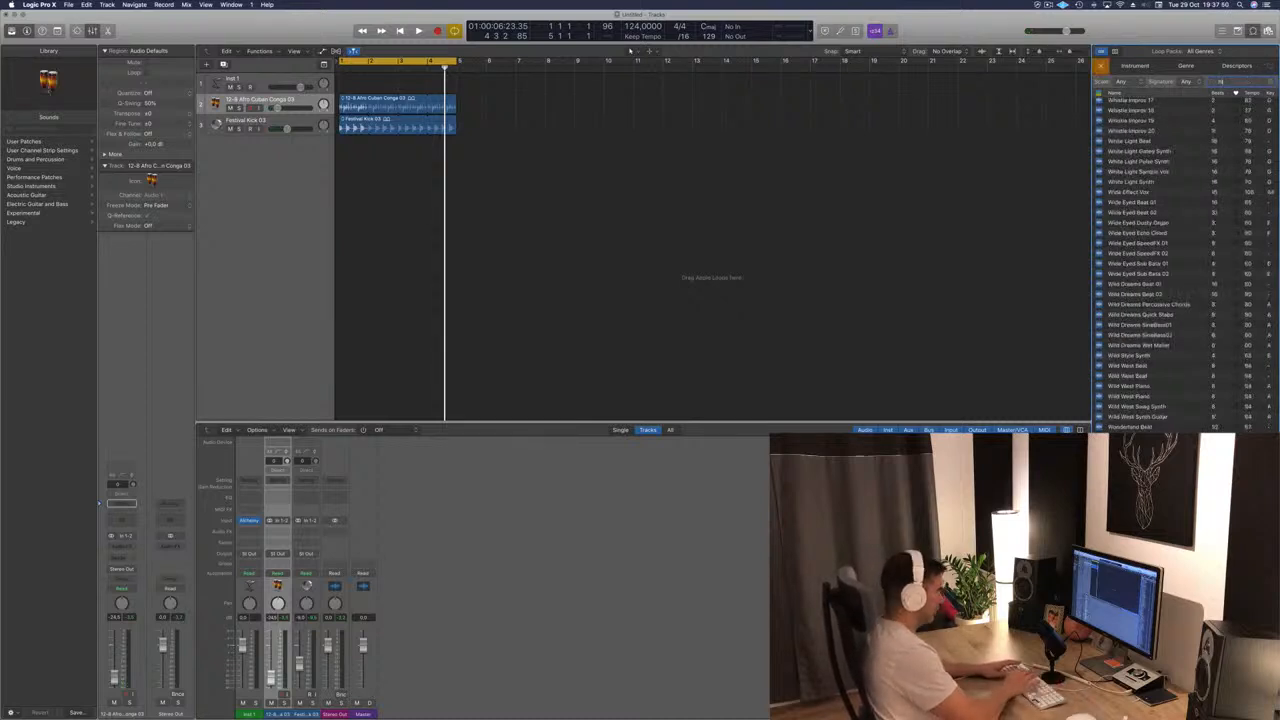
type(" hat")
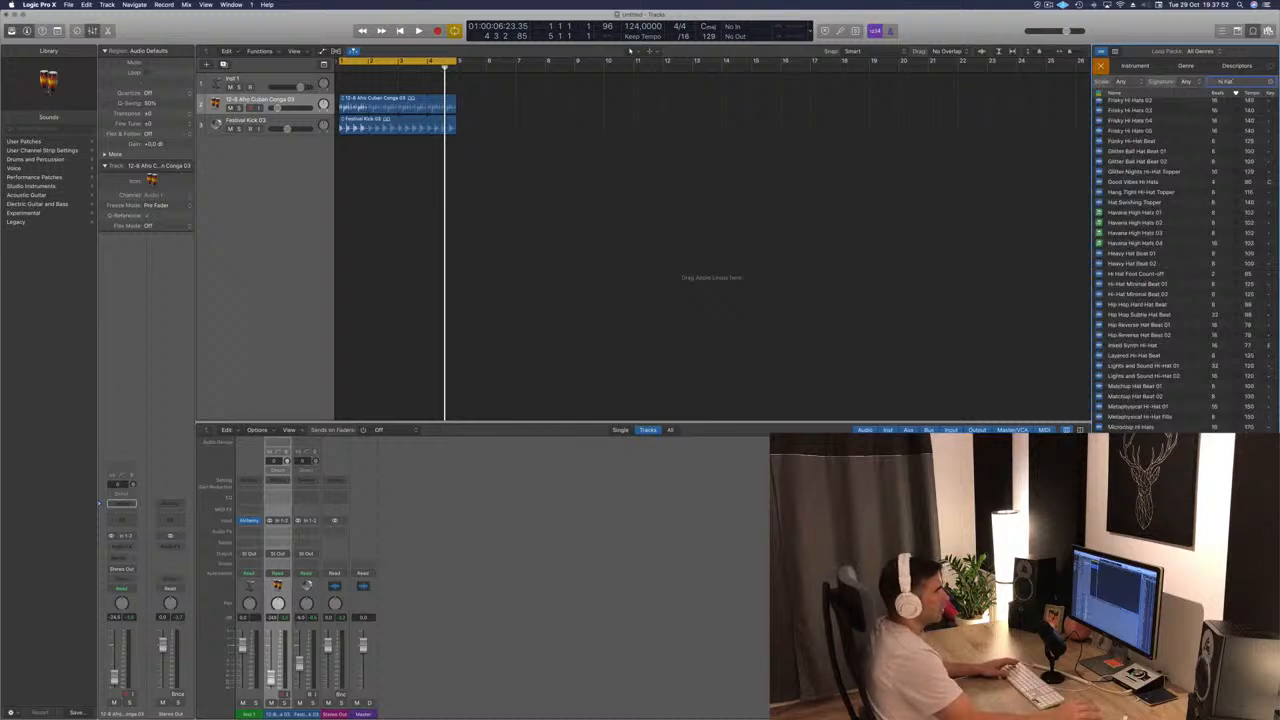
Step: Audition Funky Hi Hat Beat, Frisky Hi Hats 05, 04 and 03, and Free Fall Hi Hats
left_click(1135, 141)
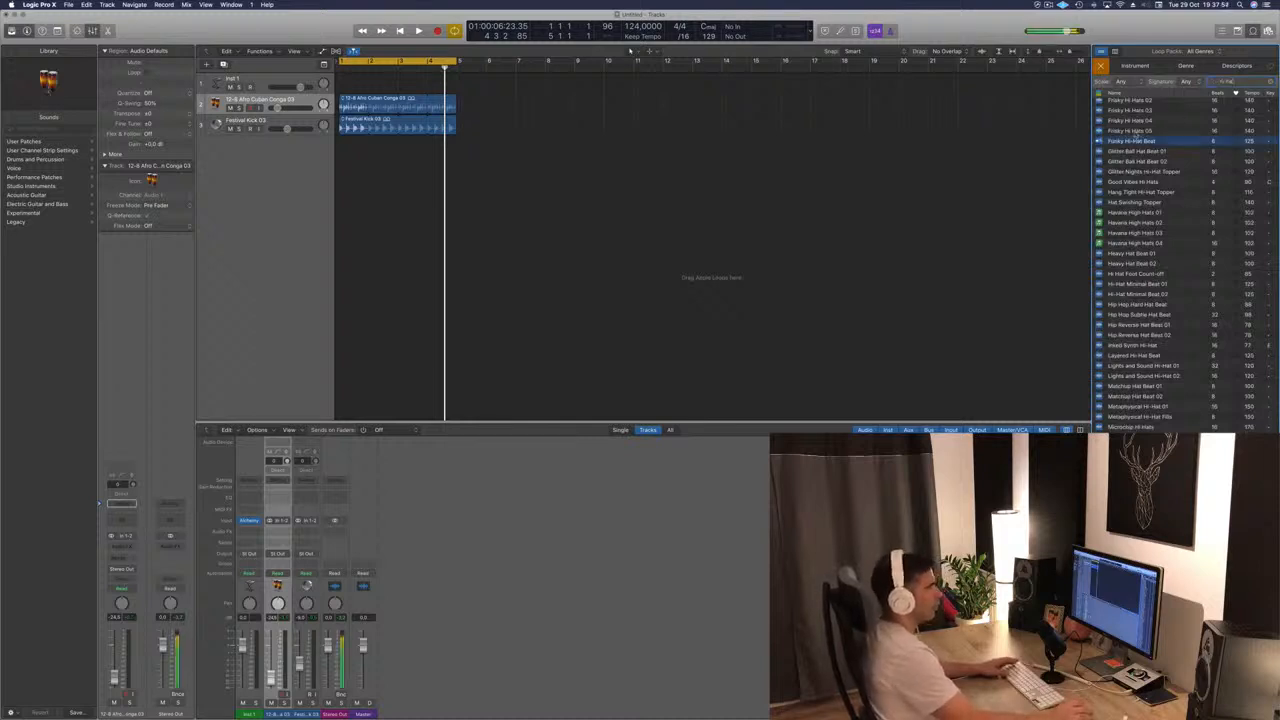
left_click(1135, 131)
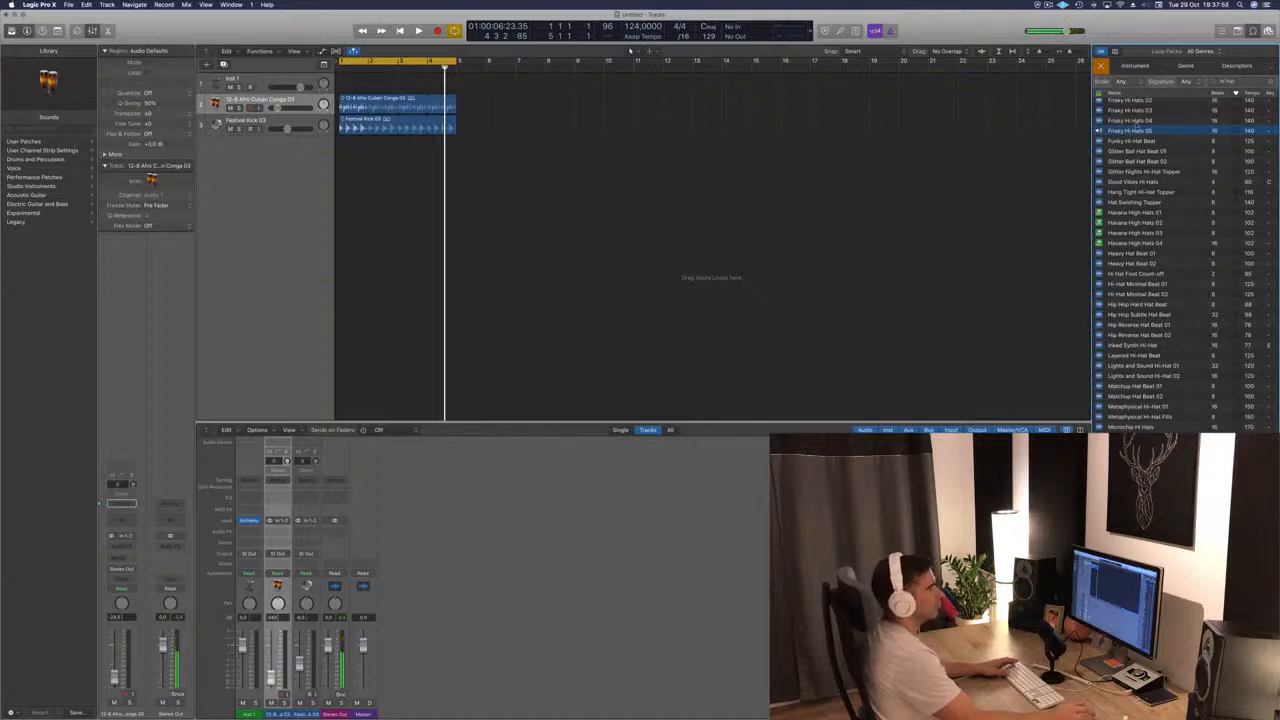
left_click(1138, 122)
scroll(1145, 132, "up", 2)
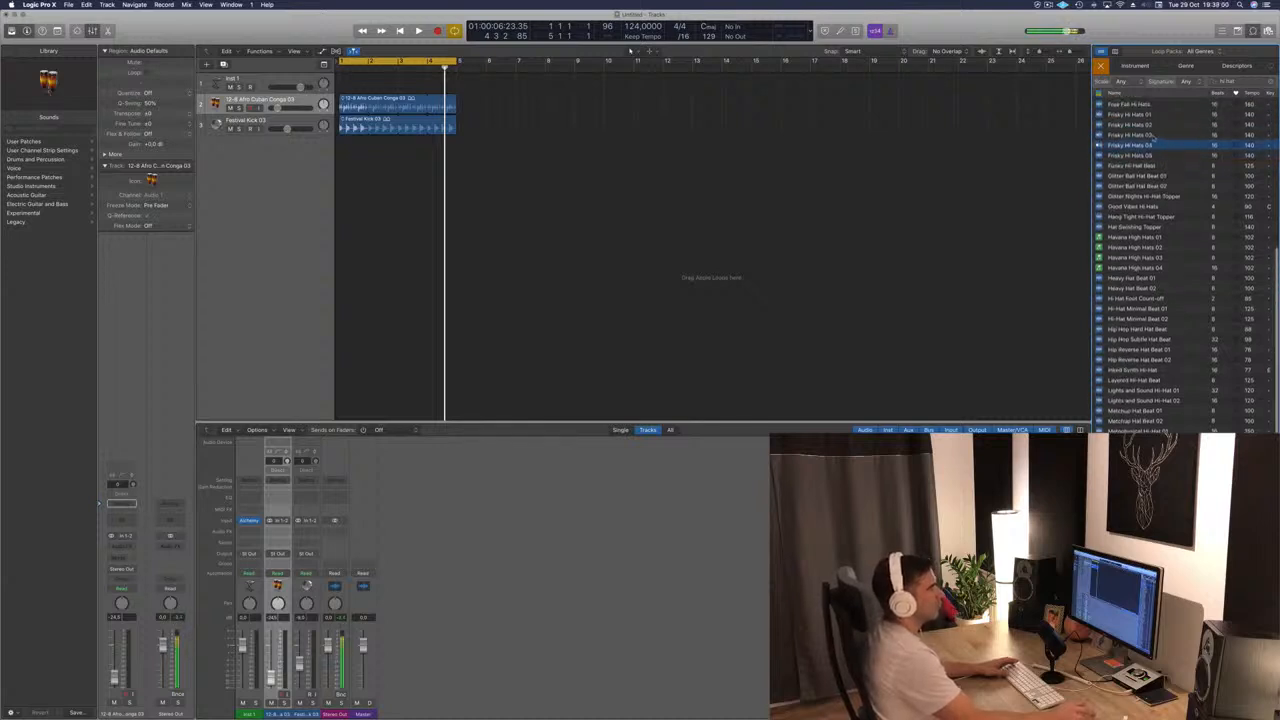
left_click(1140, 135)
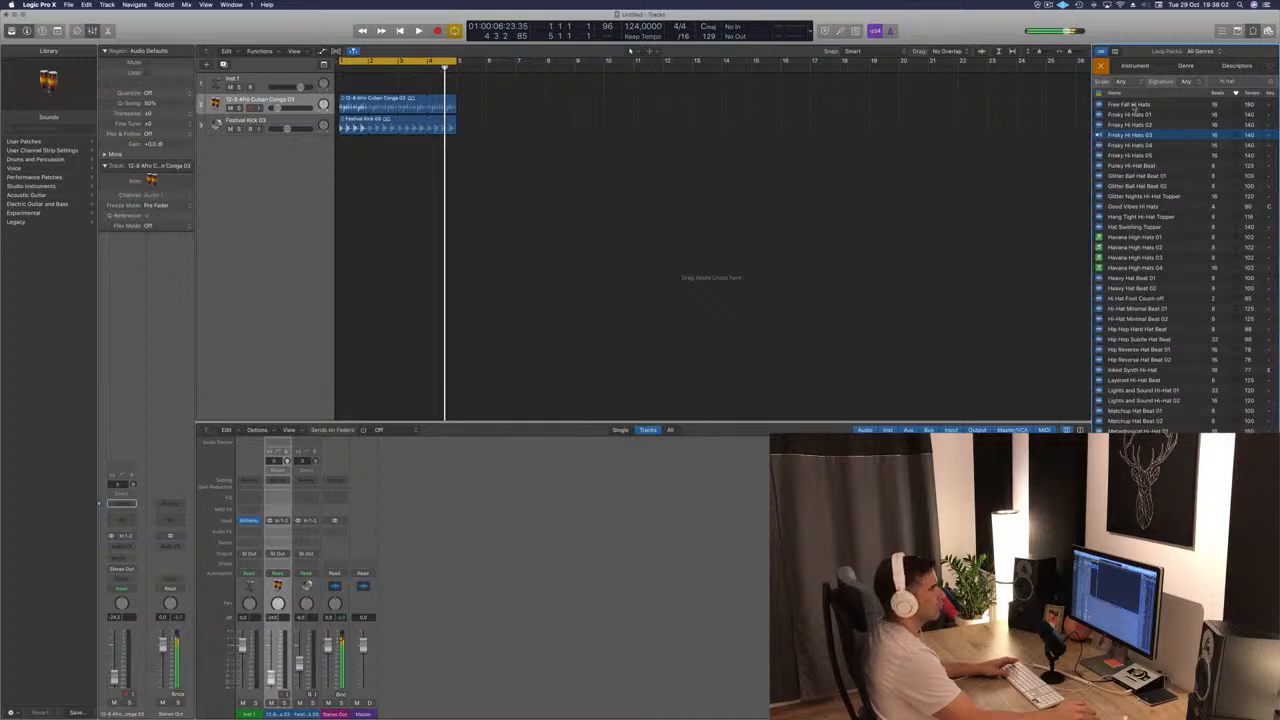
left_click(1134, 105)
scroll(1150, 140, "up", 1)
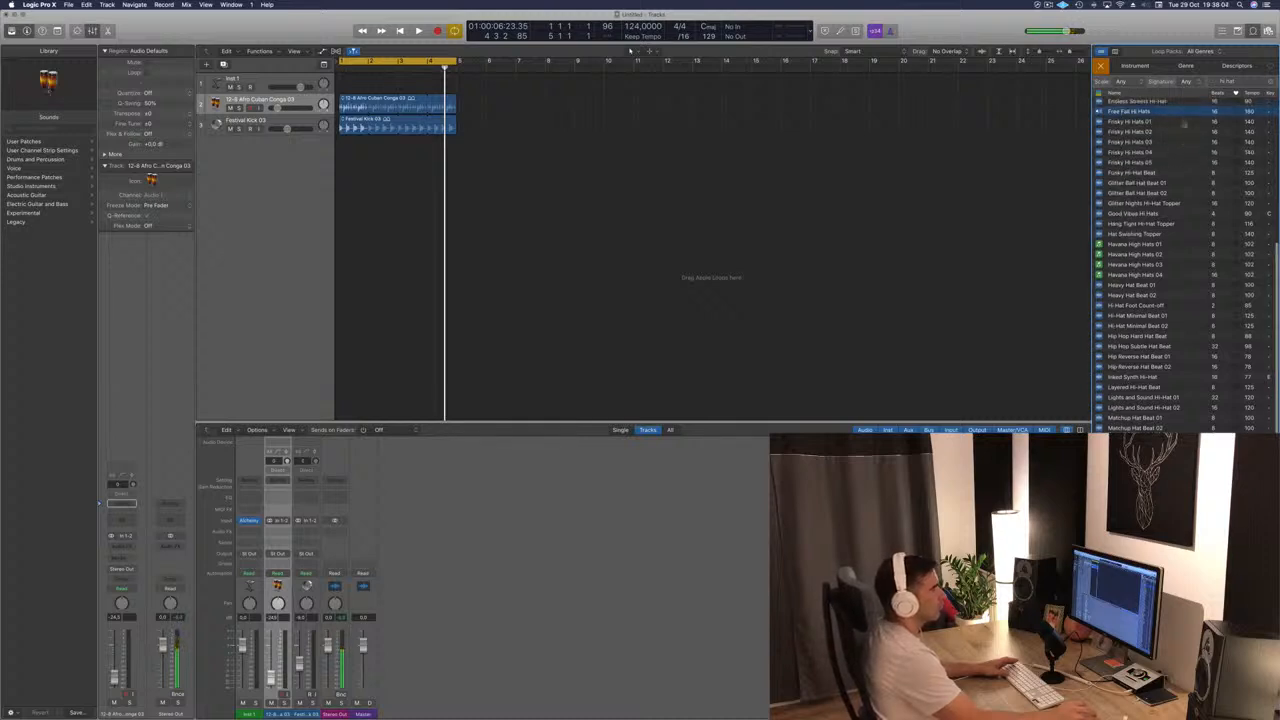
Step: Try Free Fall Hi Hats on a new track at bar 1 with the conga and kick, and delete its region
left_click_drag(1133, 111, 340, 205)
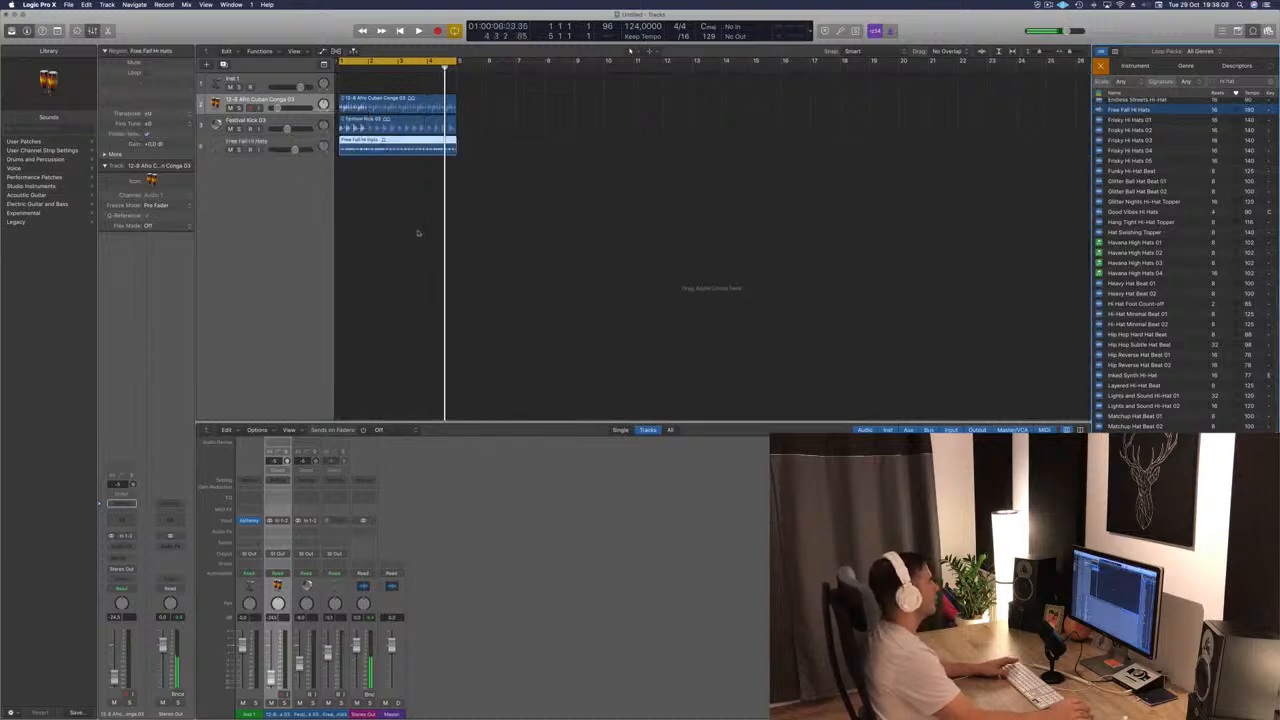
key("Return")
key("space")
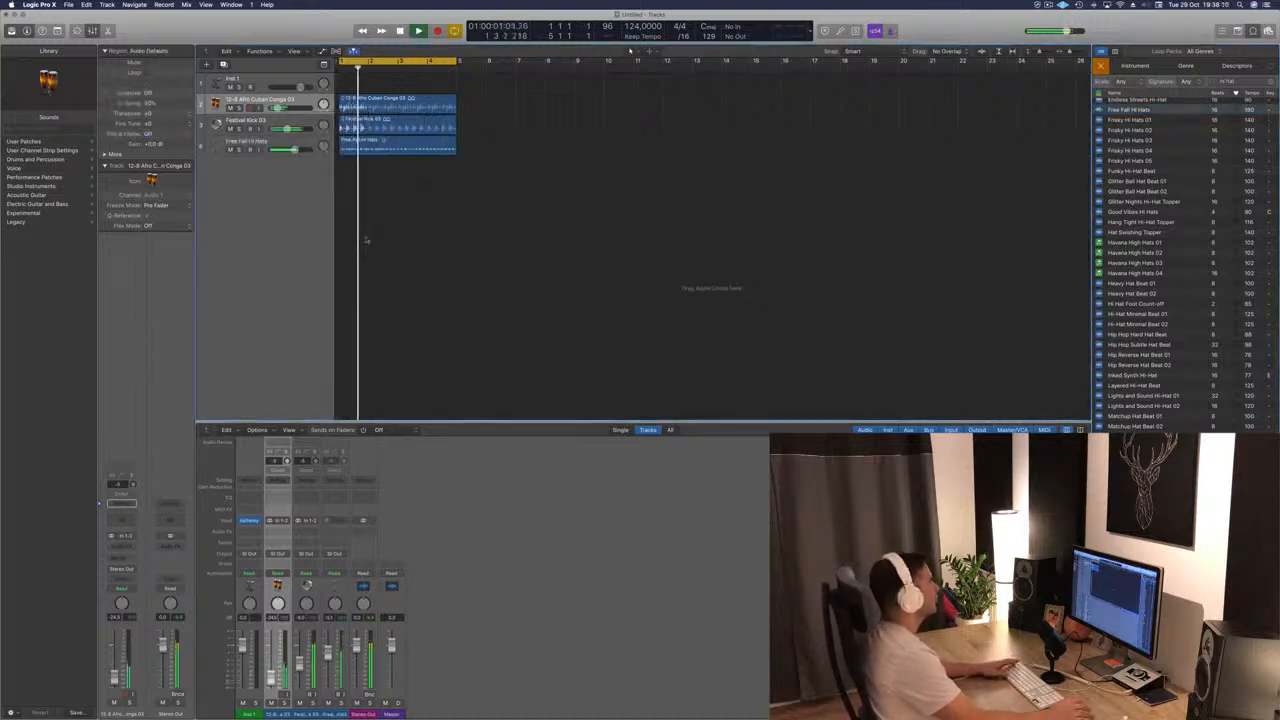
left_click(408, 152)
key("Delete")
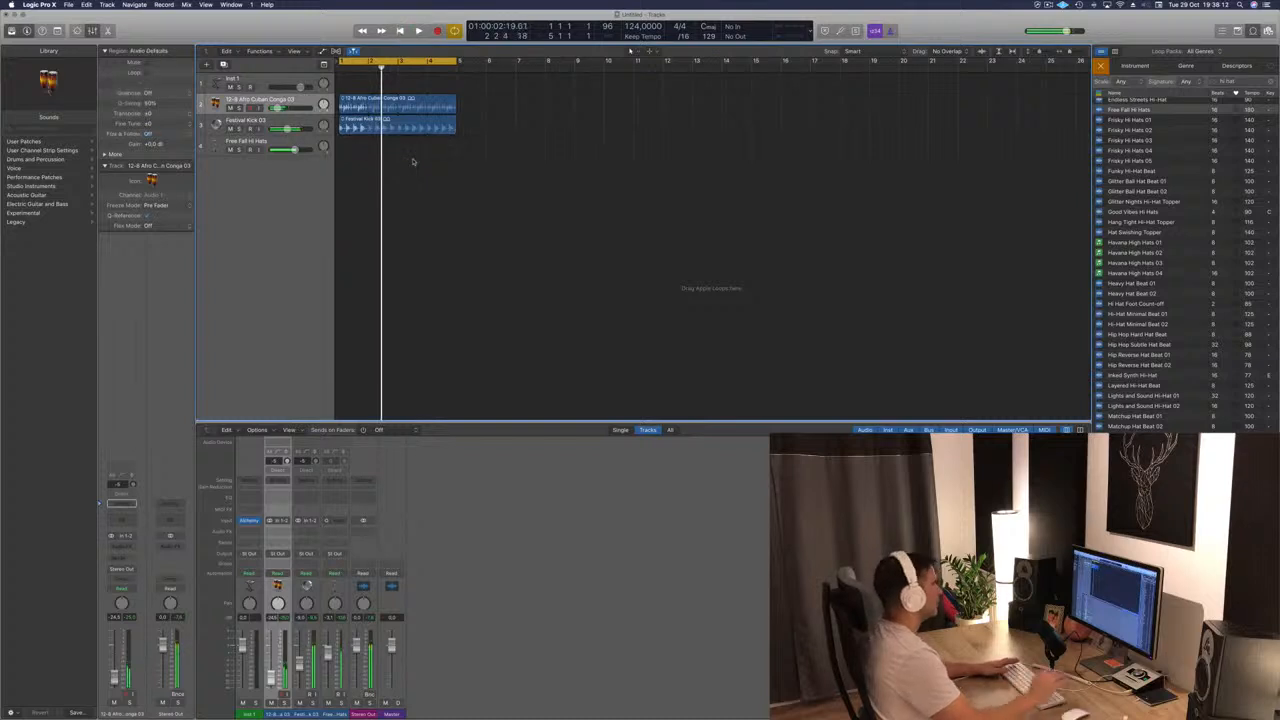
key("space")
Step: Try Frisky Hi Hats 04 at bar 1 on the fourth track with the other loops, and delete its region
left_click(1158, 151)
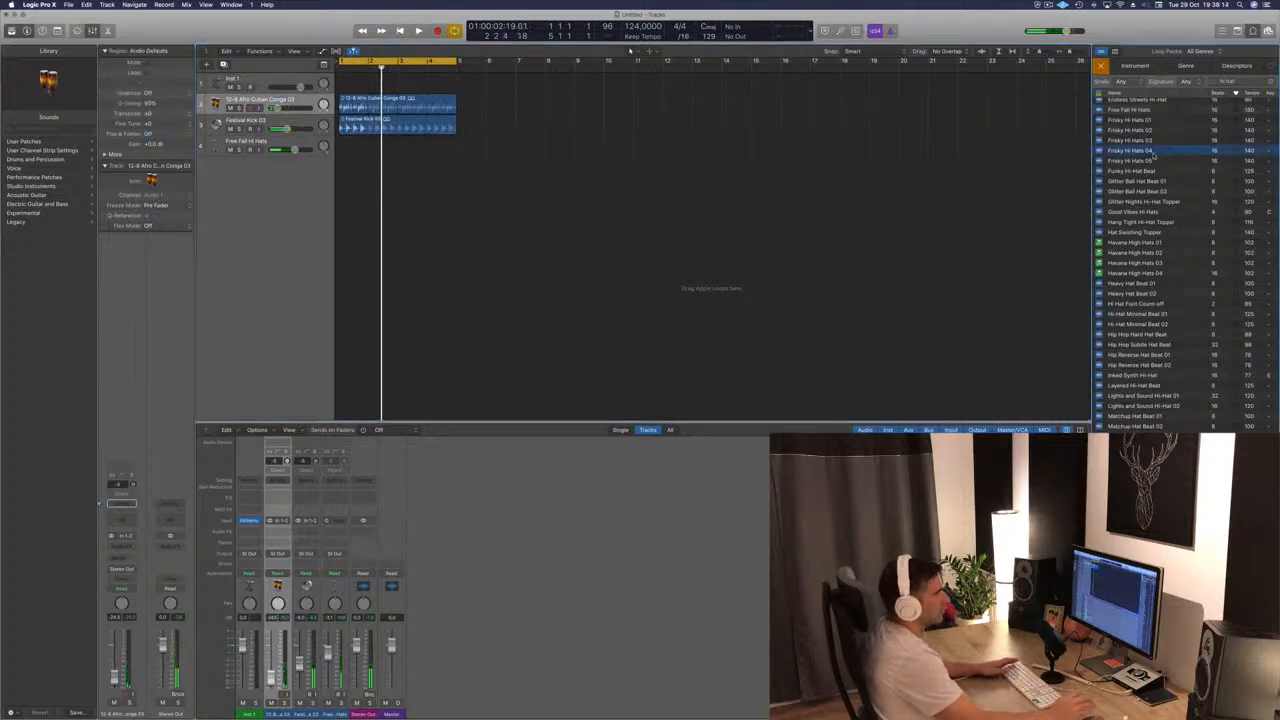
left_click_drag(1158, 151, 345, 148)
key("space")
left_click(422, 215)
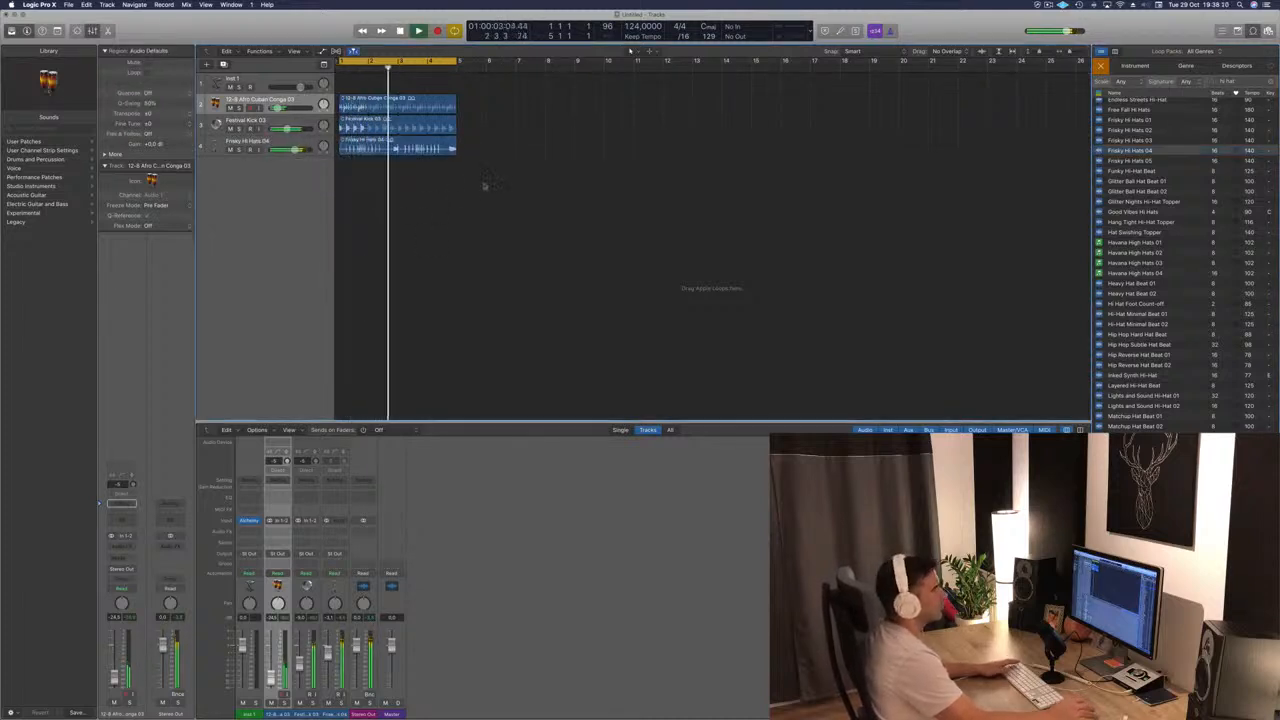
left_click(416, 147)
key("Delete")
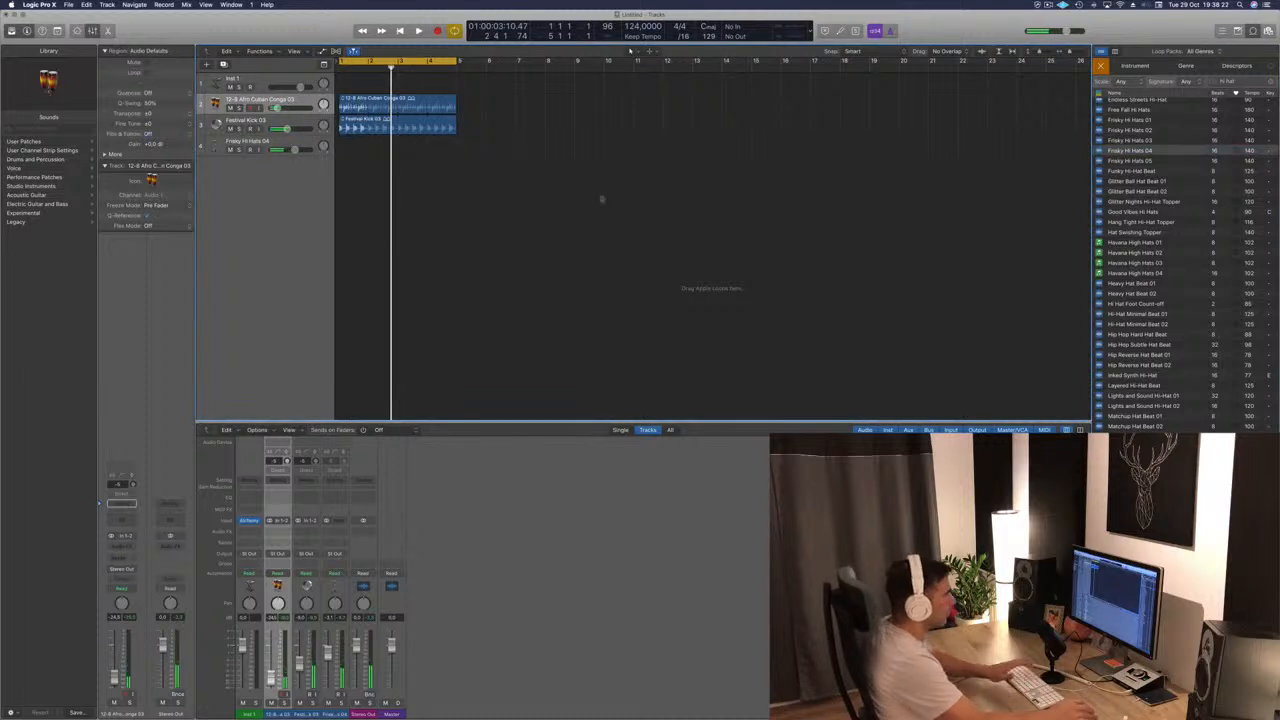
Step: Audition more hi-hat loops from the search results, including Heavy Hat Beat 01 and Microchip Hi Hats
scroll(1184, 227, "down", 1)
left_click(1143, 278)
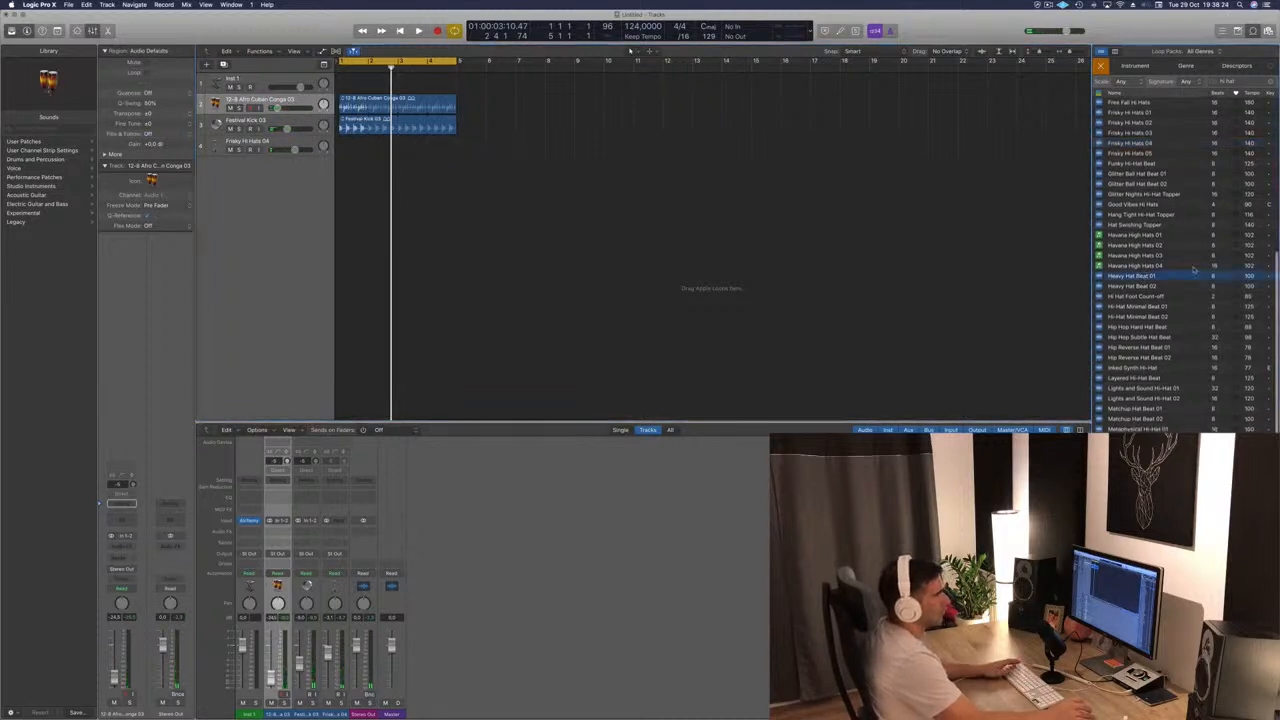
scroll(1190, 268, "down", 2)
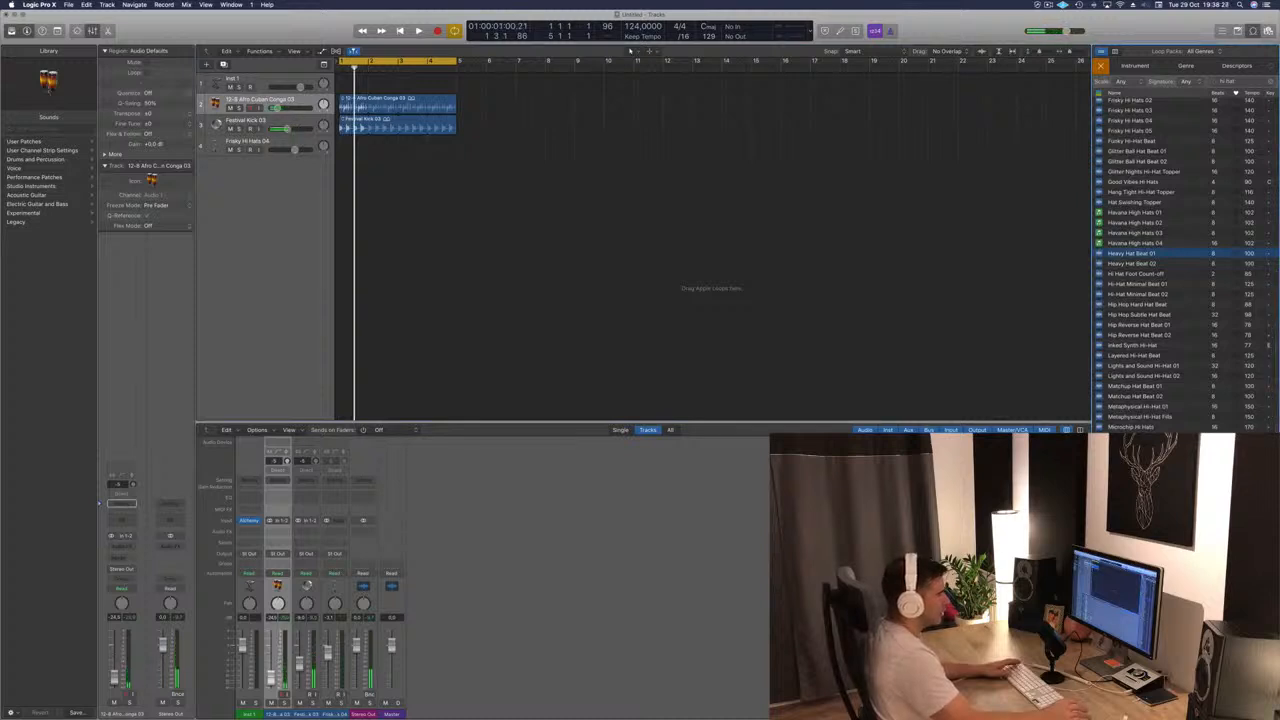
left_click(1143, 254)
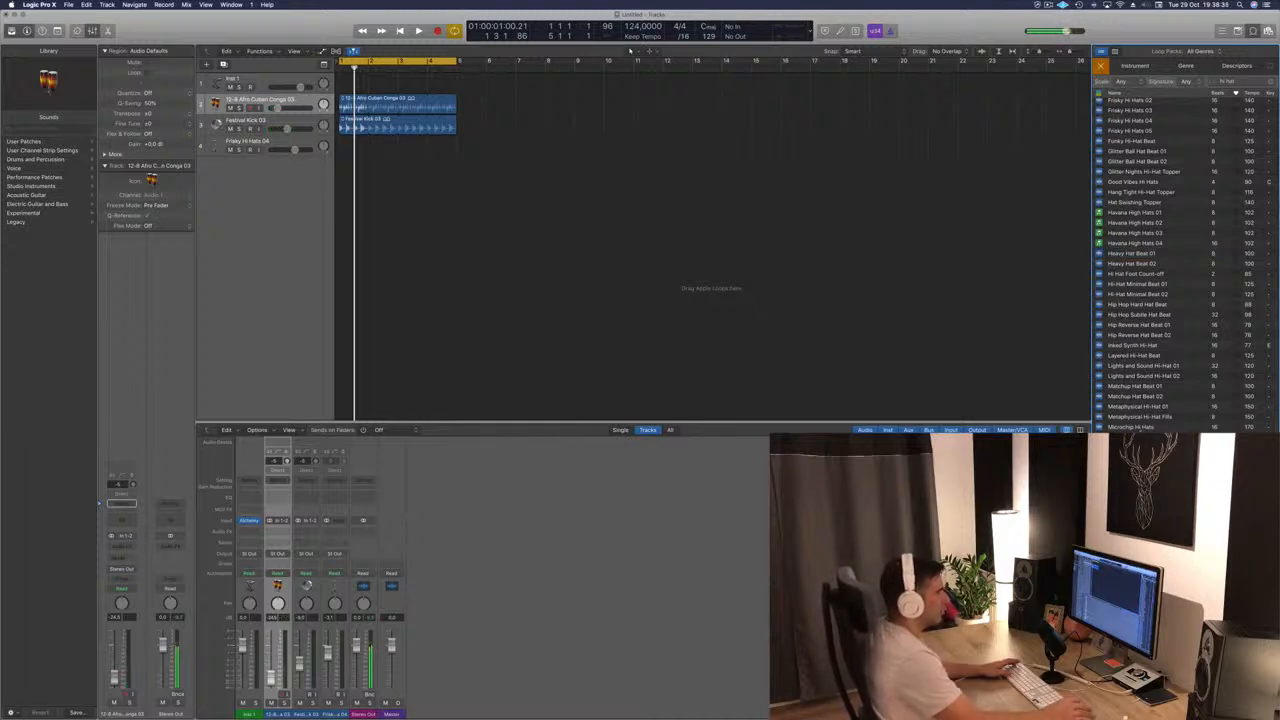
scroll(1150, 419, "down", 1)
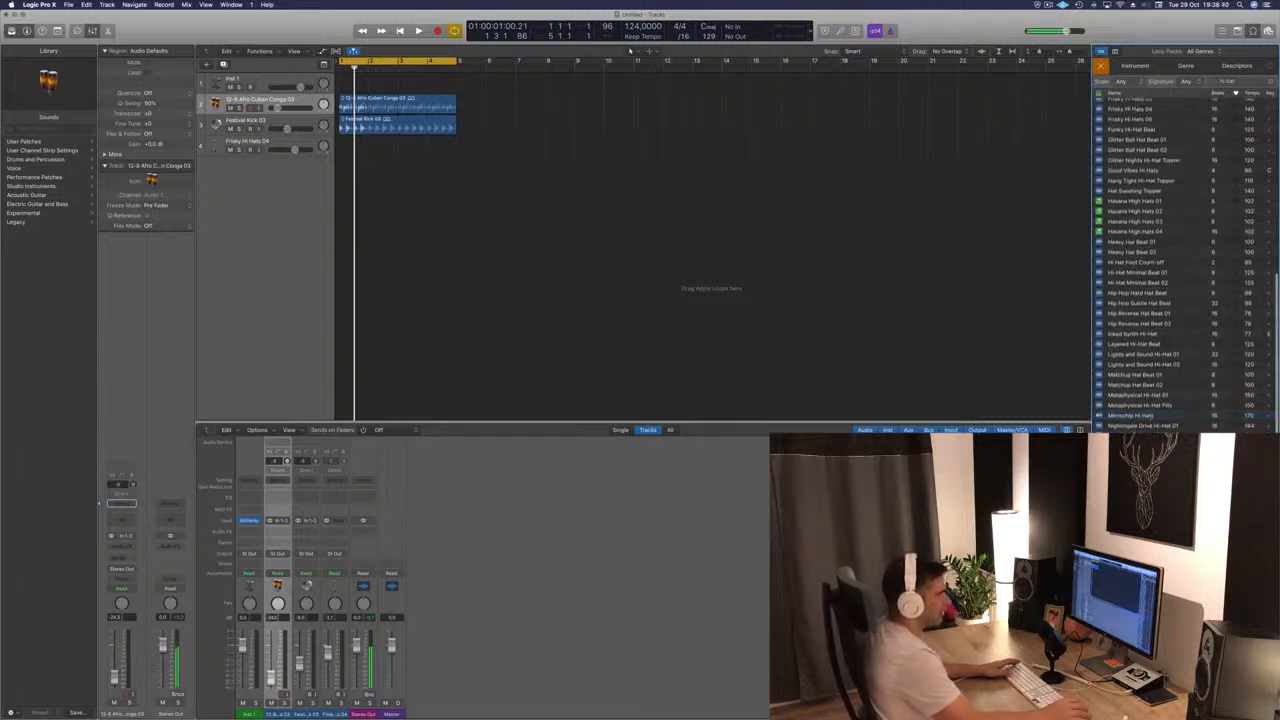
scroll(1181, 321, "up", 10)
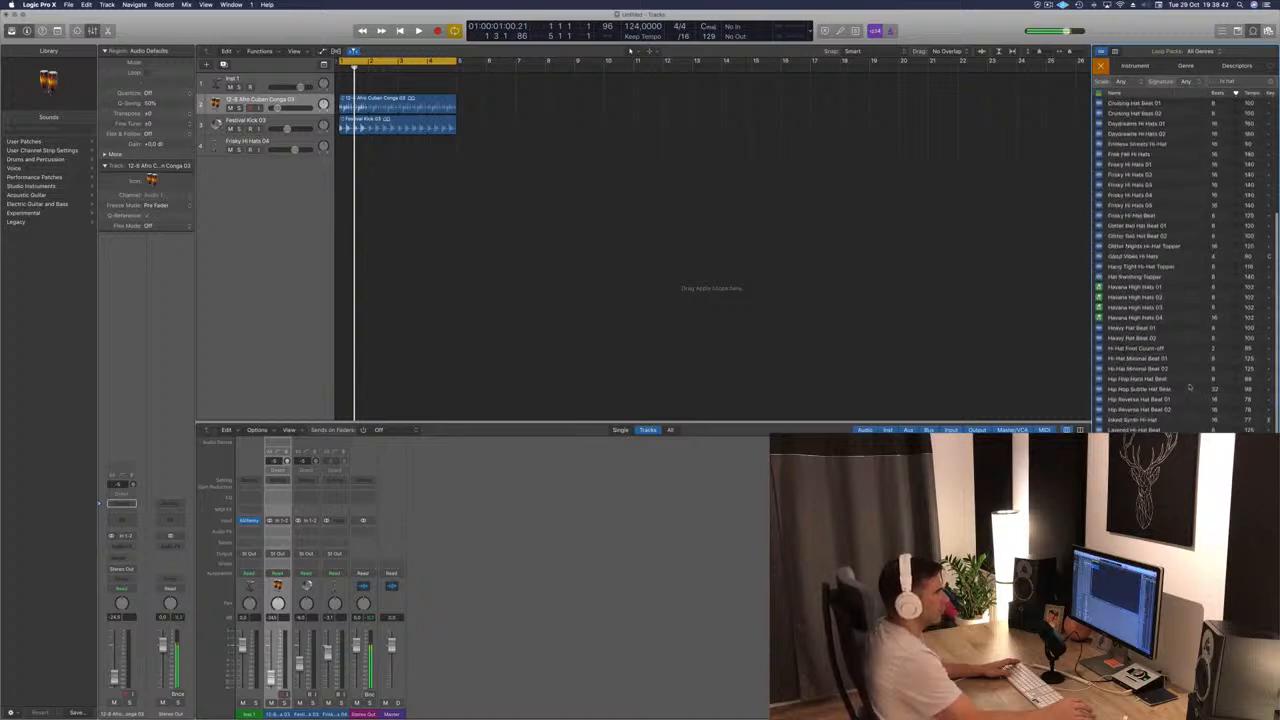
scroll(1181, 321, "down", 10)
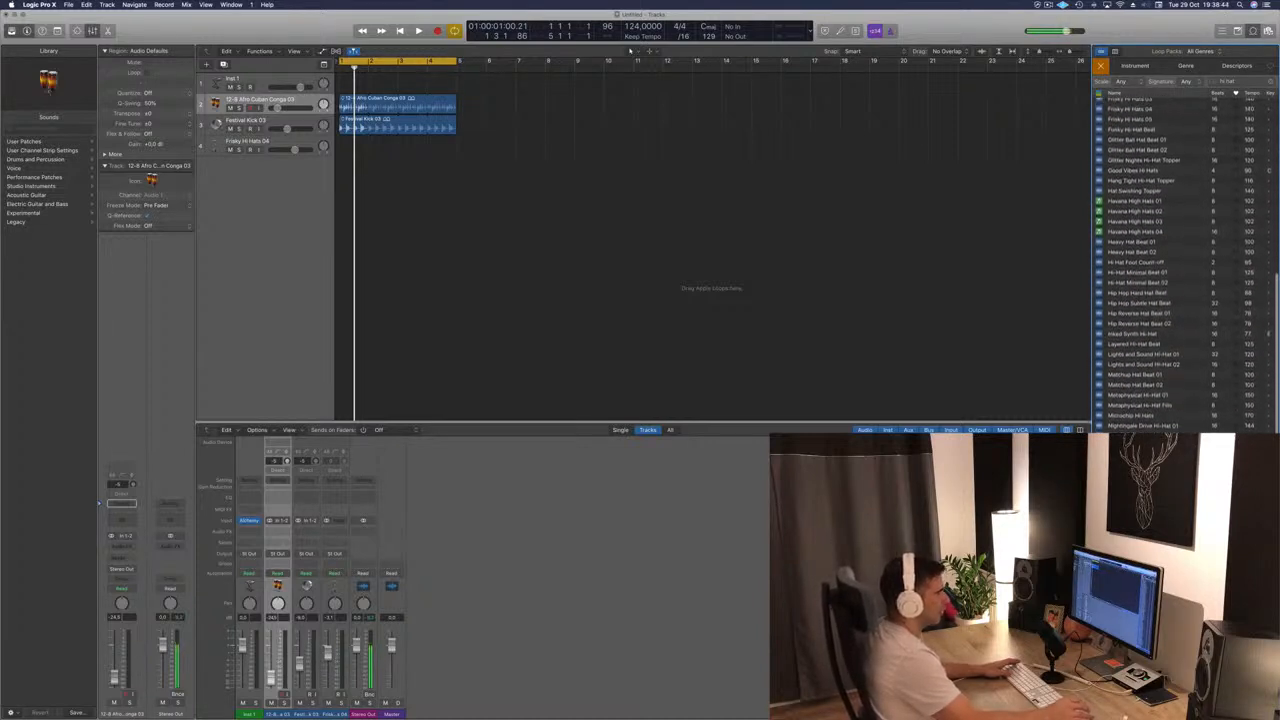
scroll(1181, 321, "up", 1)
Step: Place Thick Hats Break at bar 1 on the fourth track and lower its volume to about -22 dB during playback
key("space")
left_click_drag(1140, 345, 340, 146)
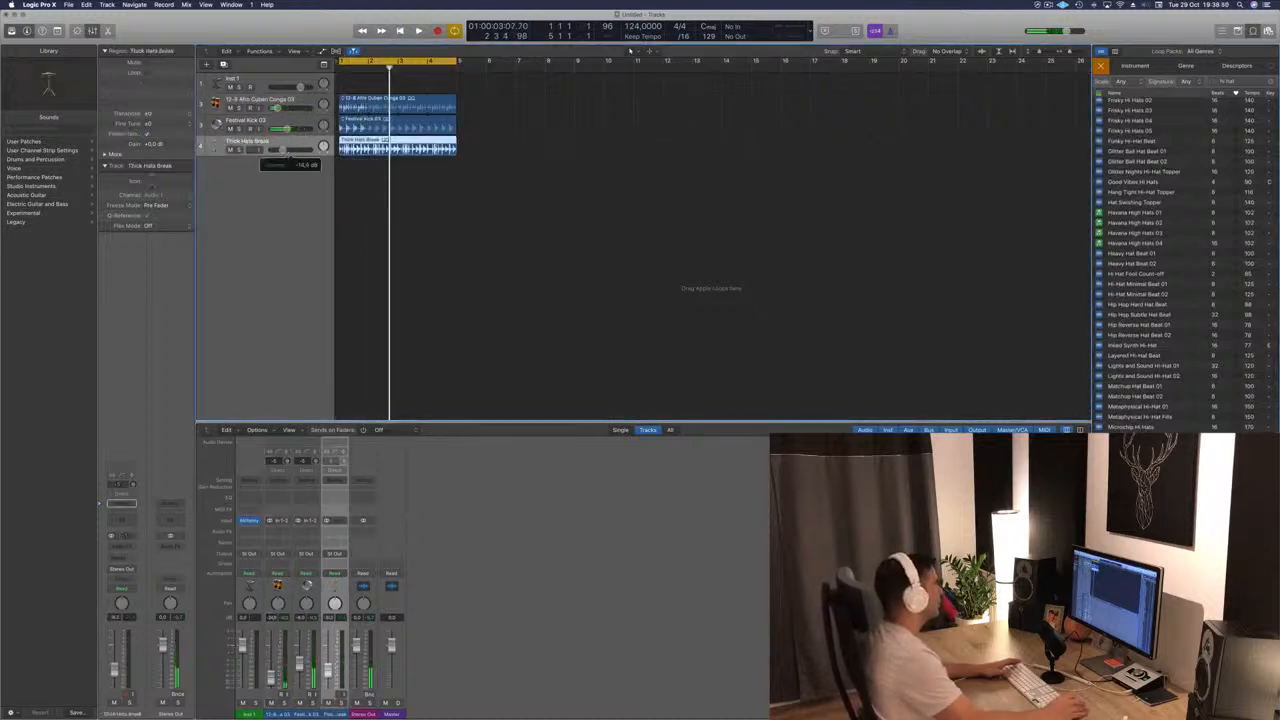
key("space")
left_click_drag(283, 150, 278, 150)
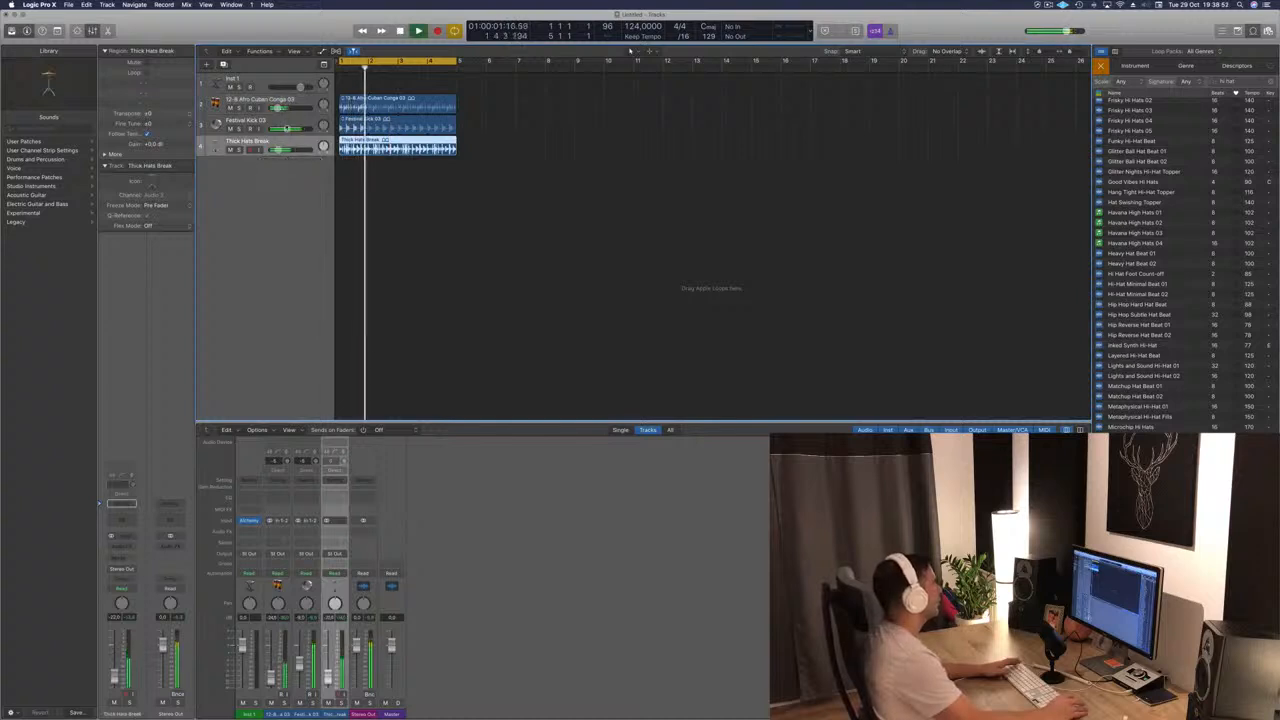
key("space")
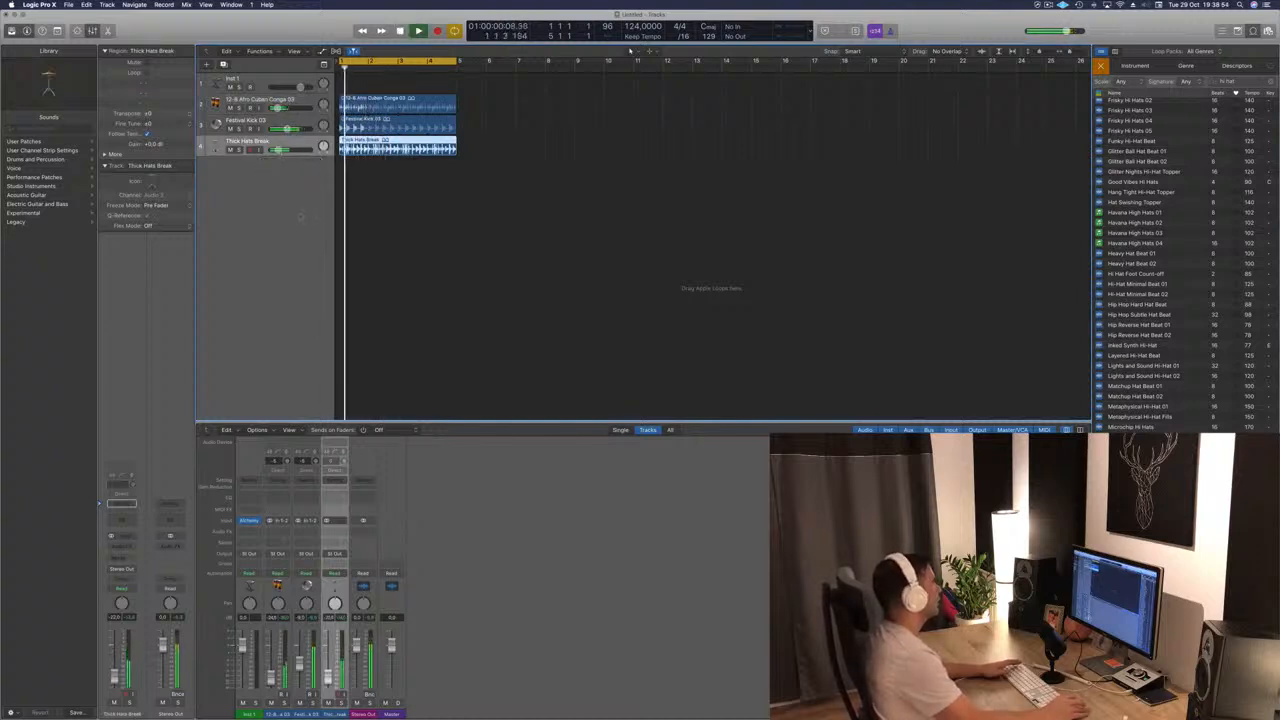
key("space")
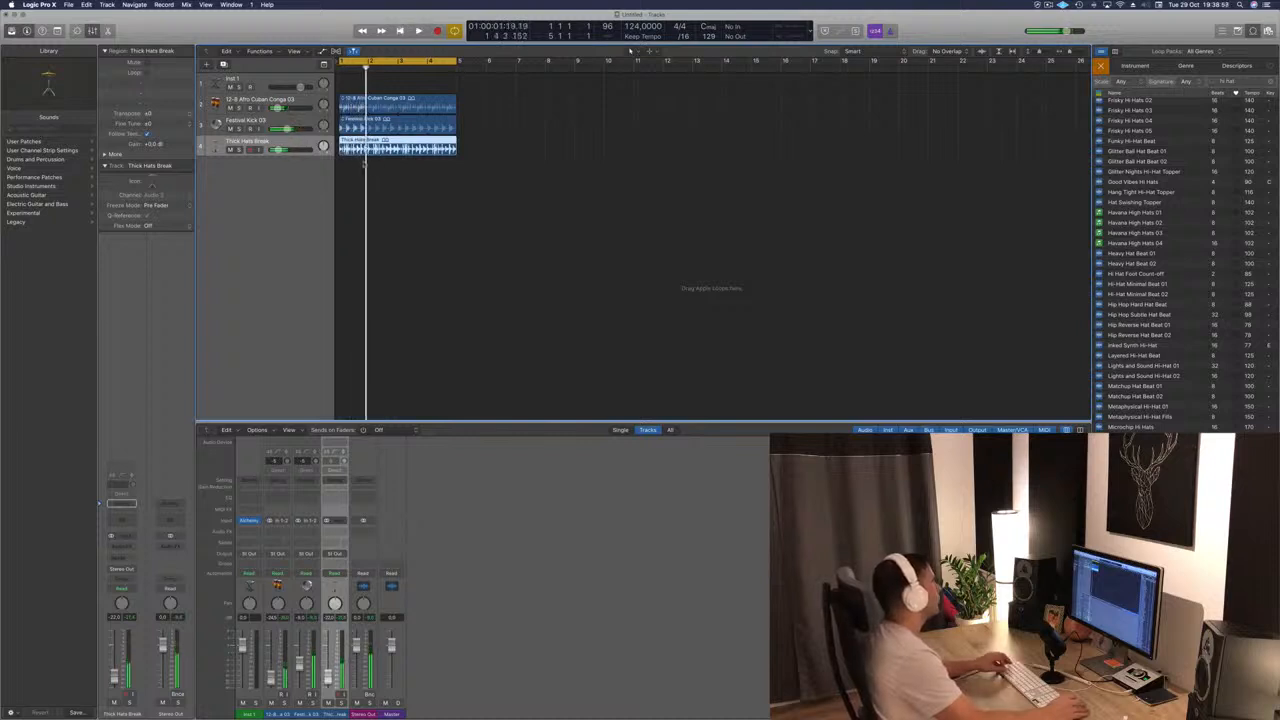
Step: Split the Thick Hats Break region shortly before bar 2 during playback and delete everything after the split
scroll(364, 164, "up", 5)
key("space")
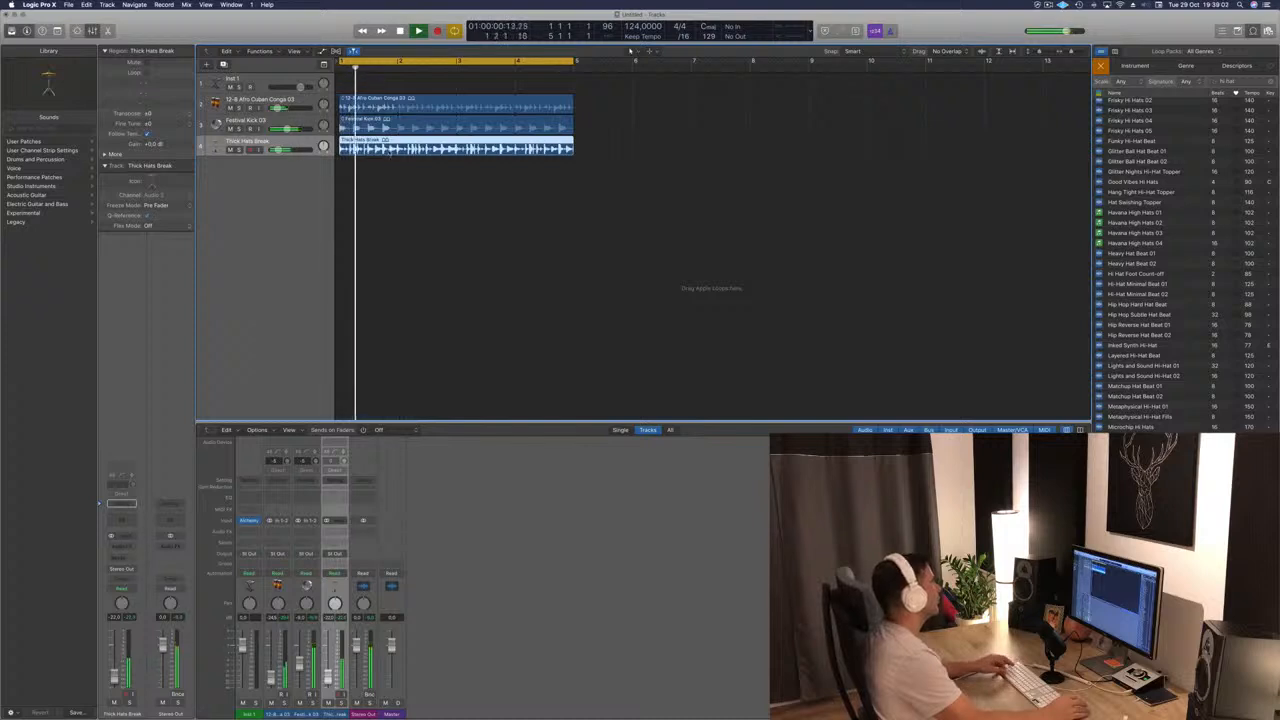
key("super+t")
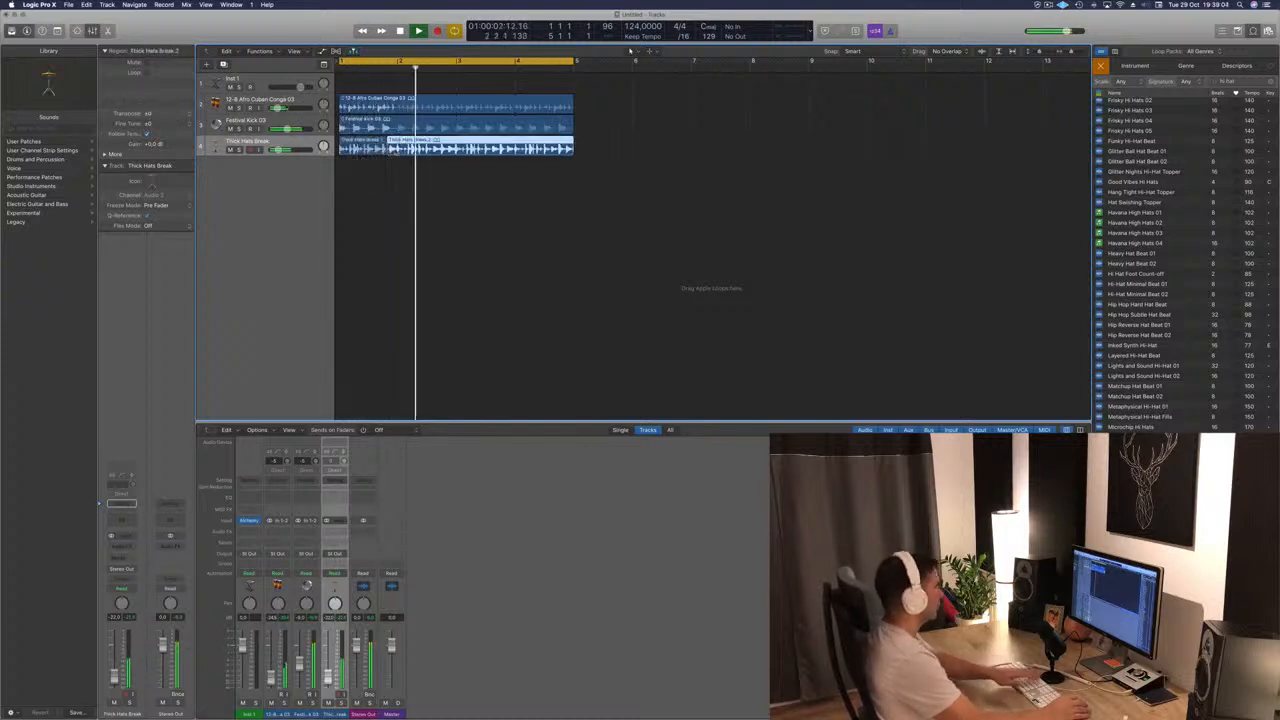
key("Delete")
key("Return")
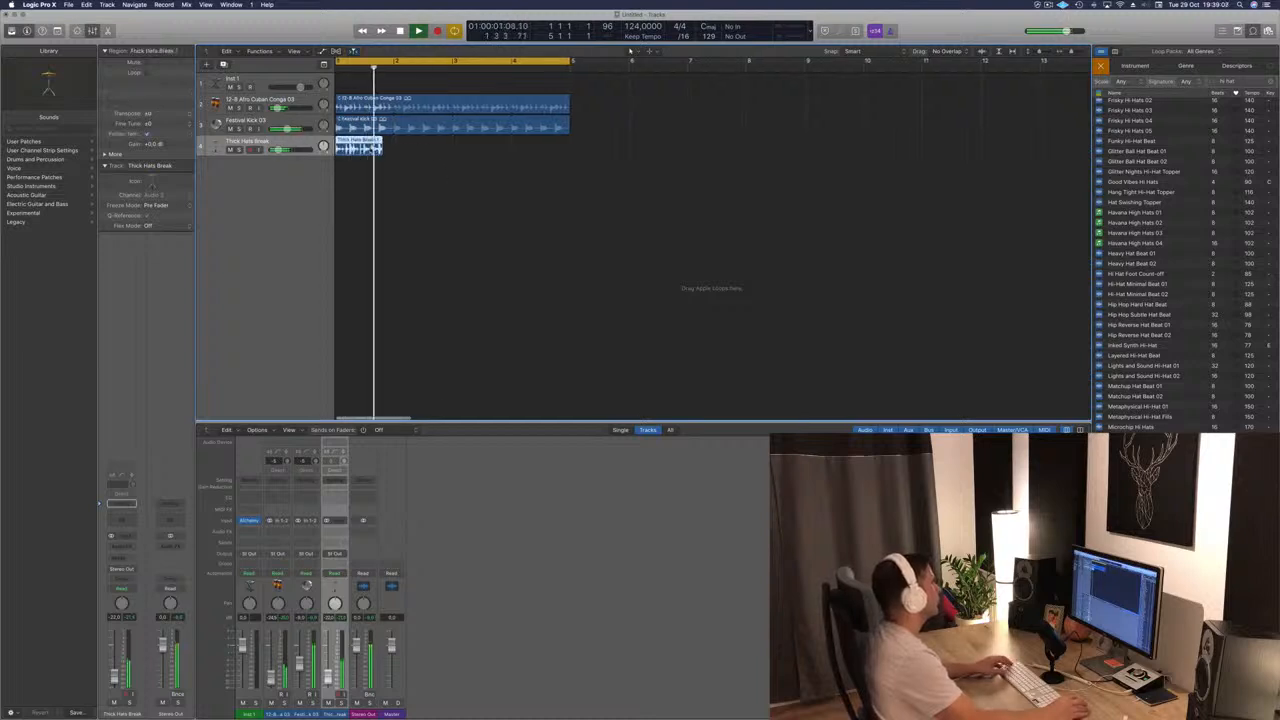
Step: Copy the shortened Thick Hats Break region directly after itself and cut the copy off at bar 2
left_click_drag(362, 146, 403, 152)
key("Return")
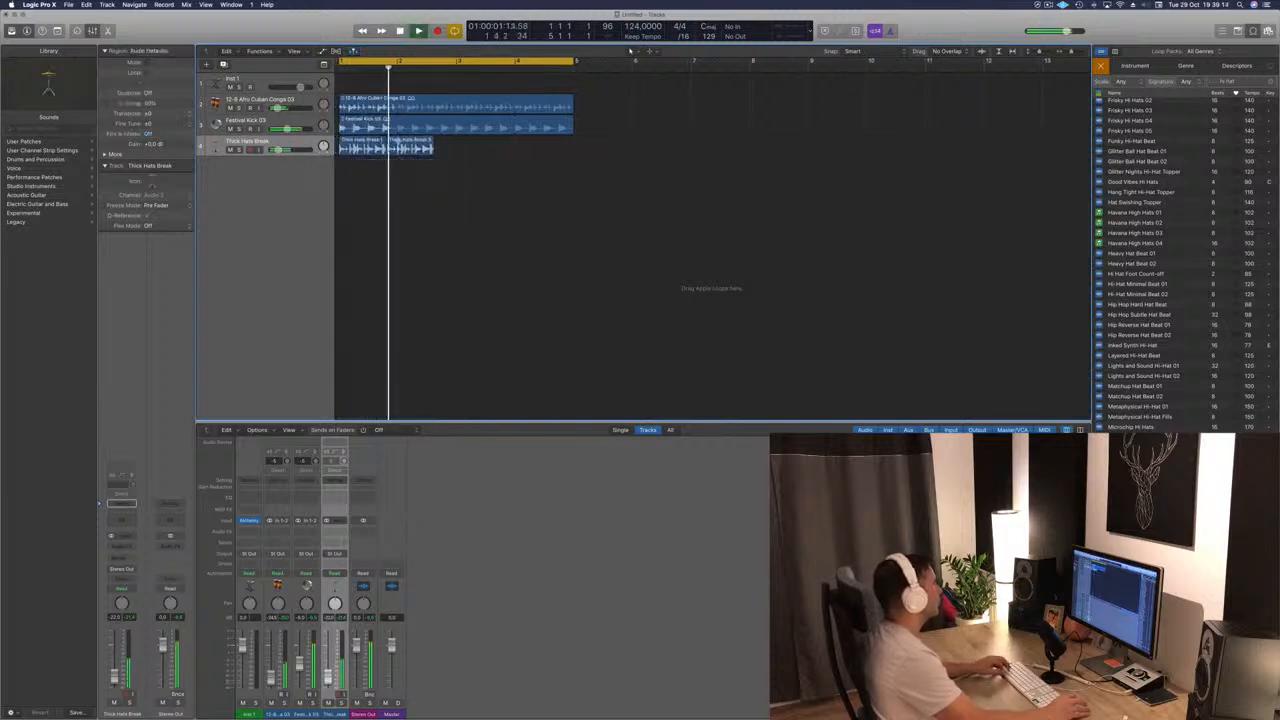
double_click(400, 146, "super")
key("space")
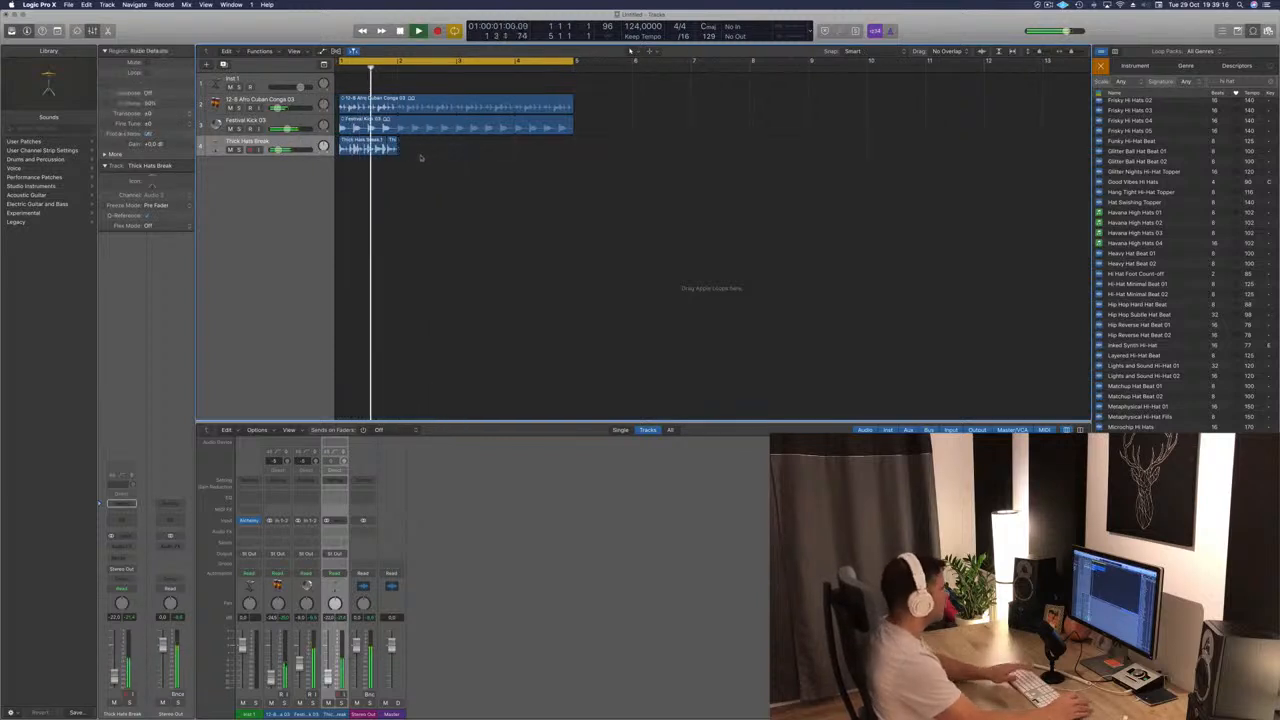
Step: Duplicate the one-bar Thick Hats Break pattern until it fills the track to bar 5, and play the beat
key("Return")
mouse_move(472, 155)
left_mouse_down()
mouse_move(362, 149)
mouse_move(485, 153)
left_mouse_up()
key("Return")
scroll(461, 241, "down", 4)
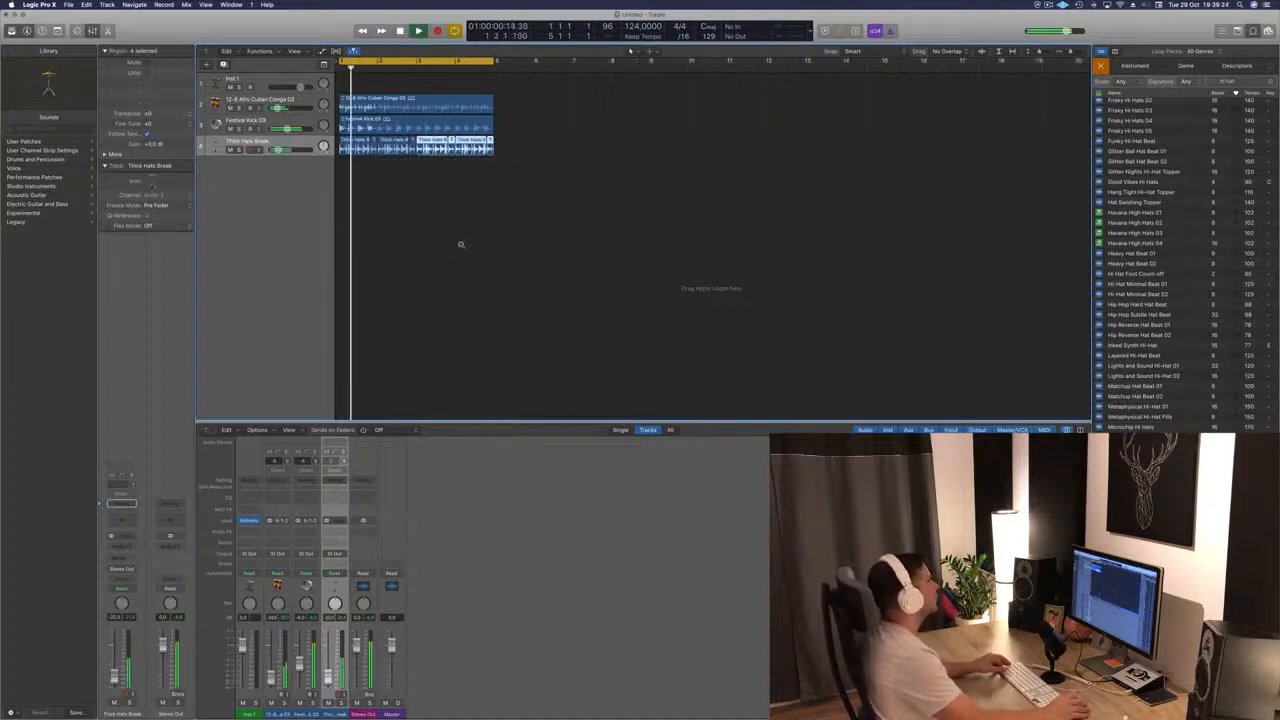
scroll(461, 244, "up", 6)
scroll(499, 249, "down", 1)
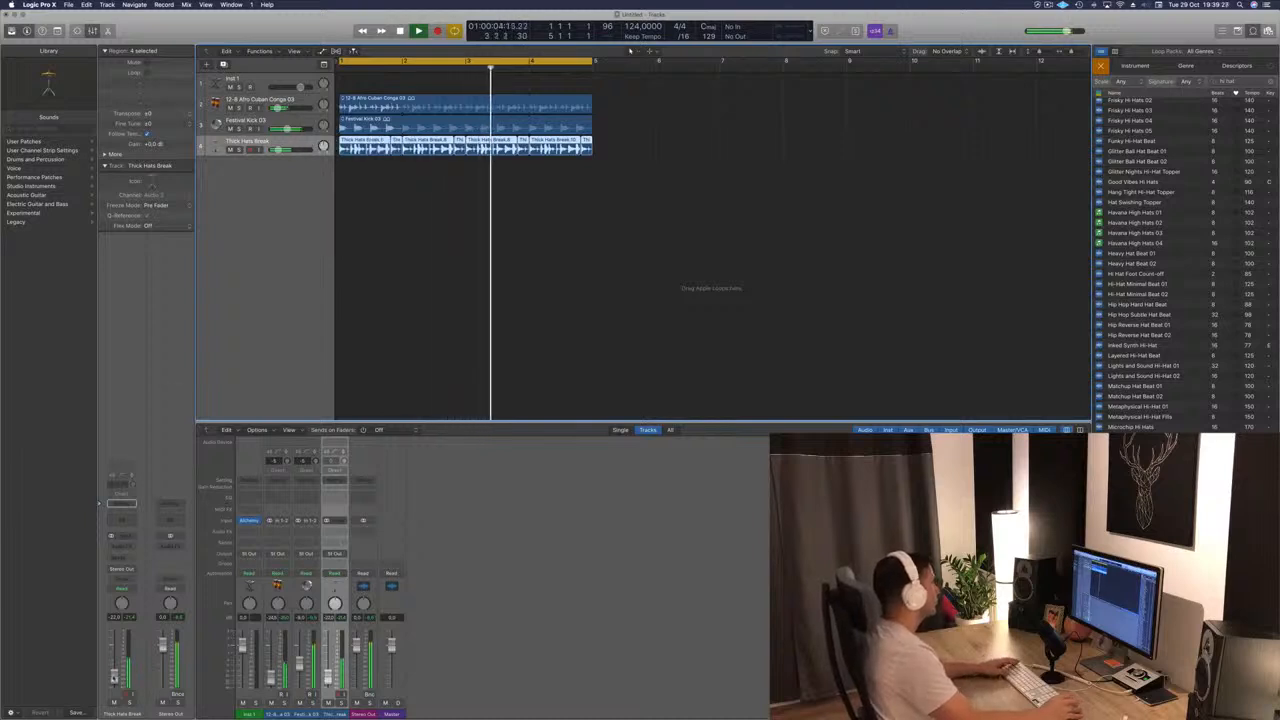
Step: Replay the beat from the start and lower the volume of the 12-8 Afro Cuban Conga 03 track
key("Return")
key("Up")
key("Up")
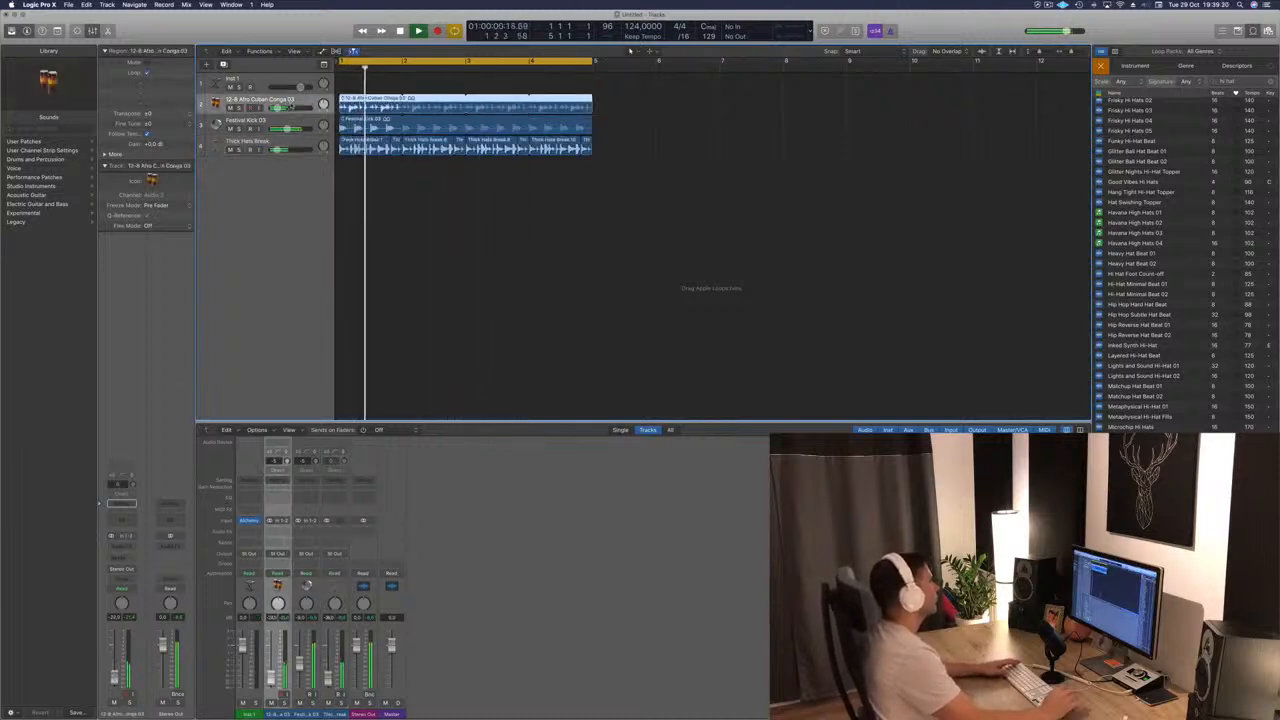
key("Return")
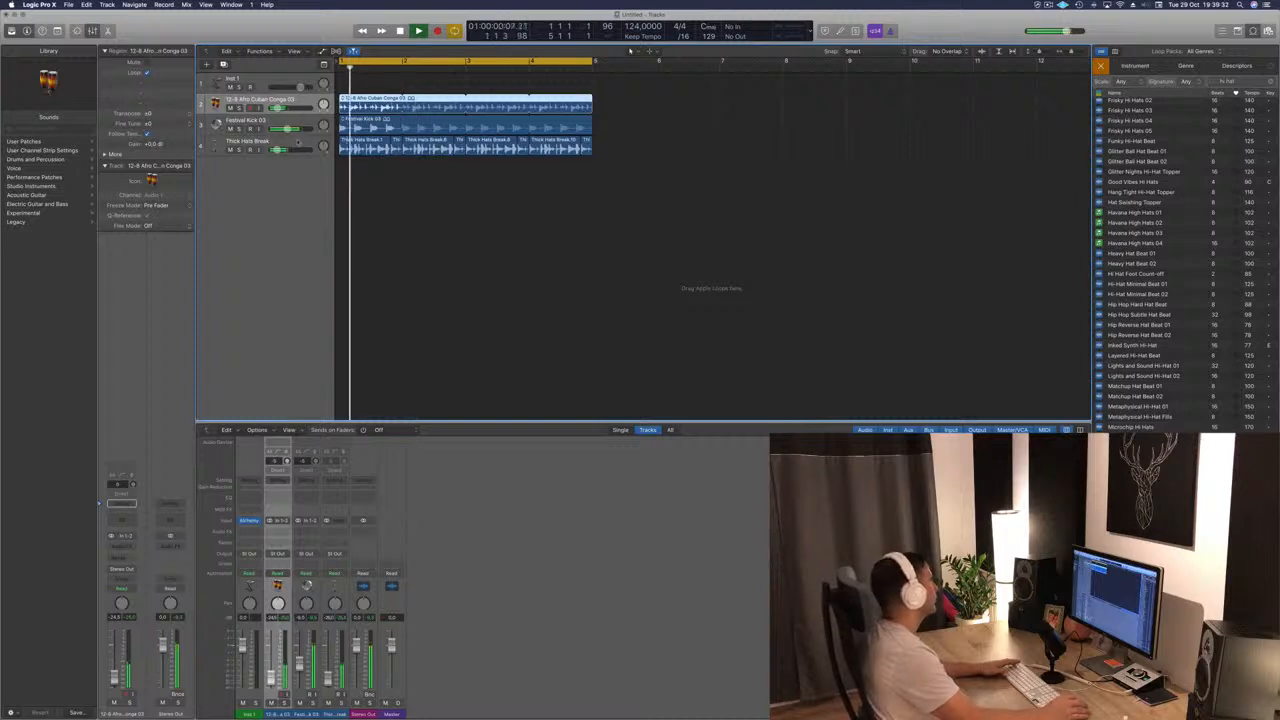
left_click_drag(278, 108, 268, 108)
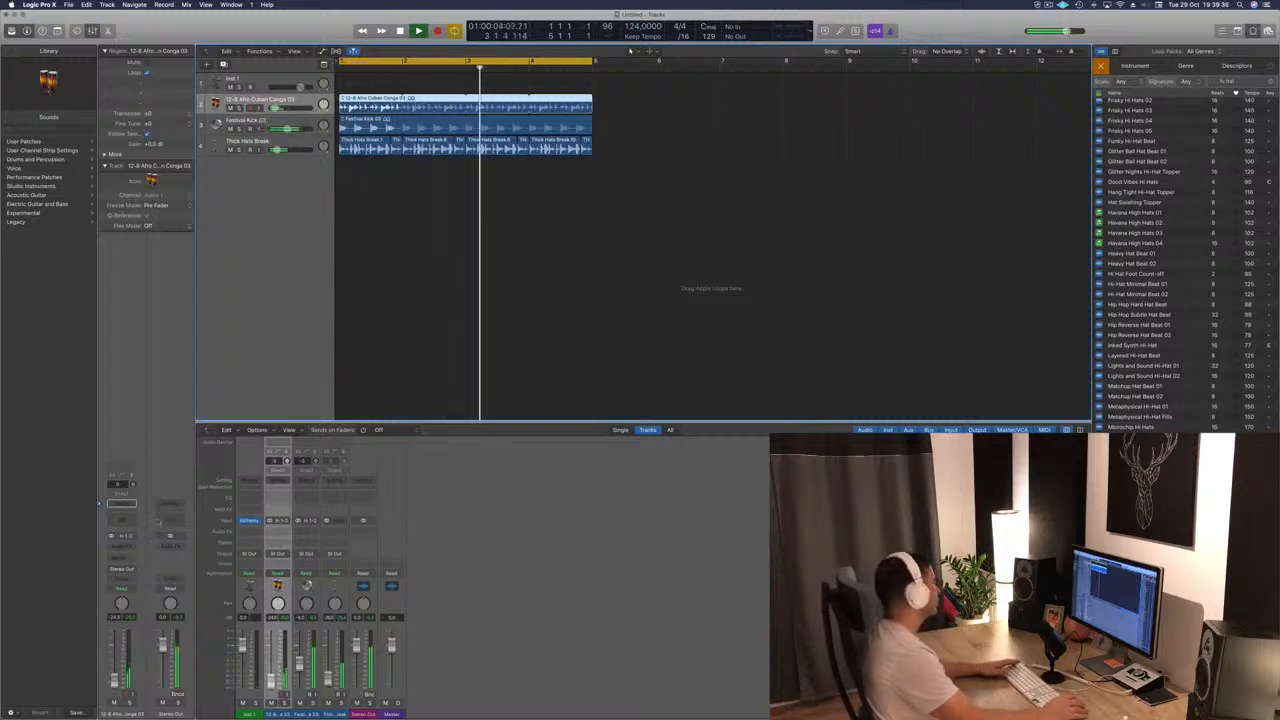
Step: Insert a stereo Delay Designer effect on the conga track and move its window clear of the track headers
left_click(121, 548)
mouse_move(115, 578)
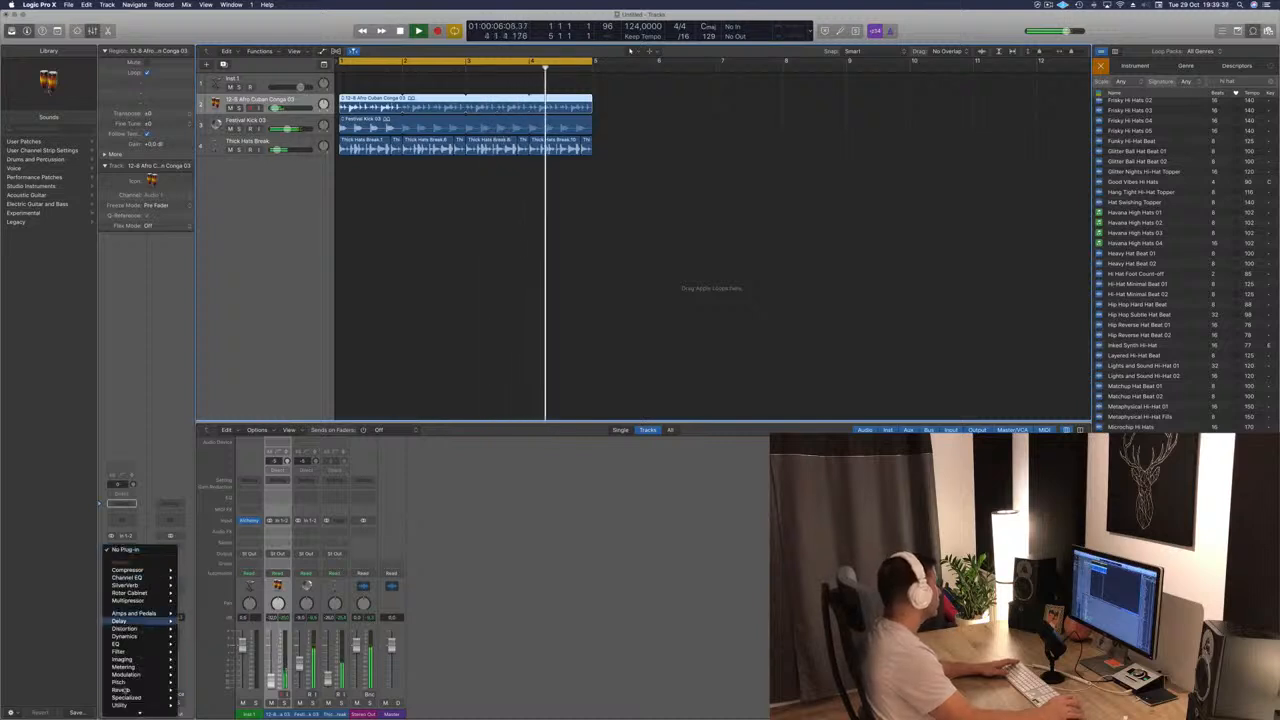
mouse_move(150, 691)
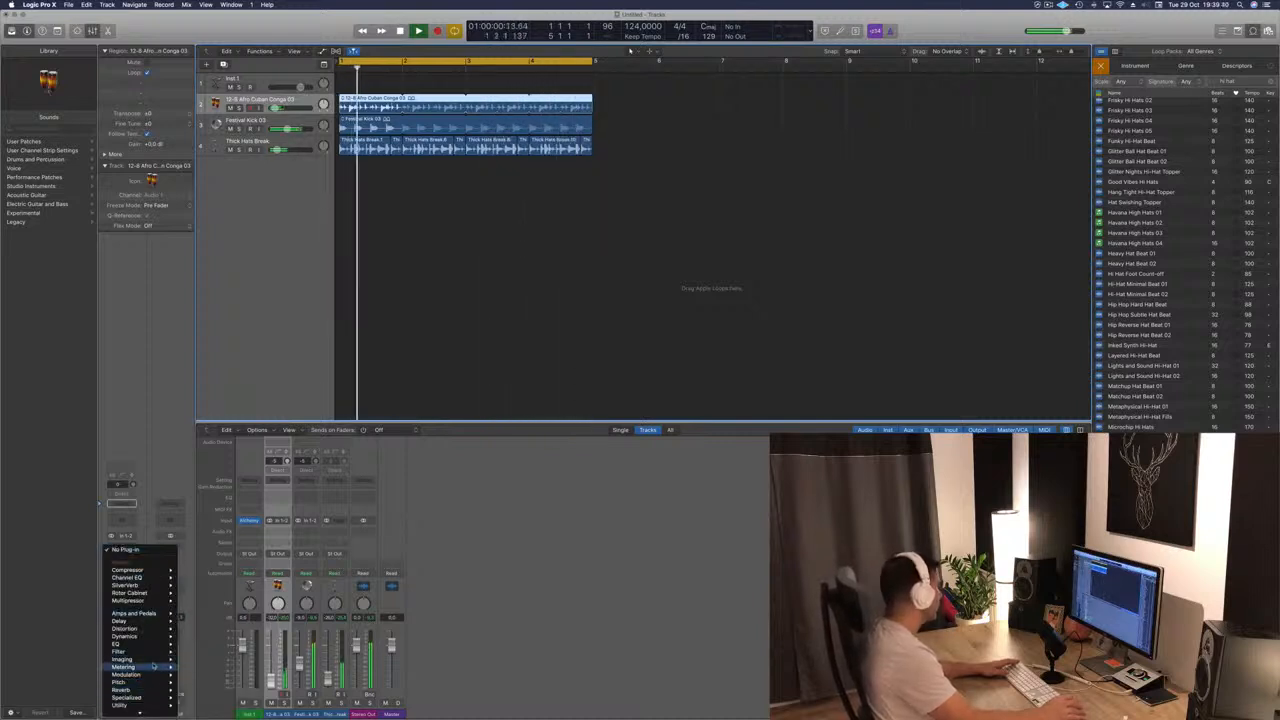
mouse_move(154, 644)
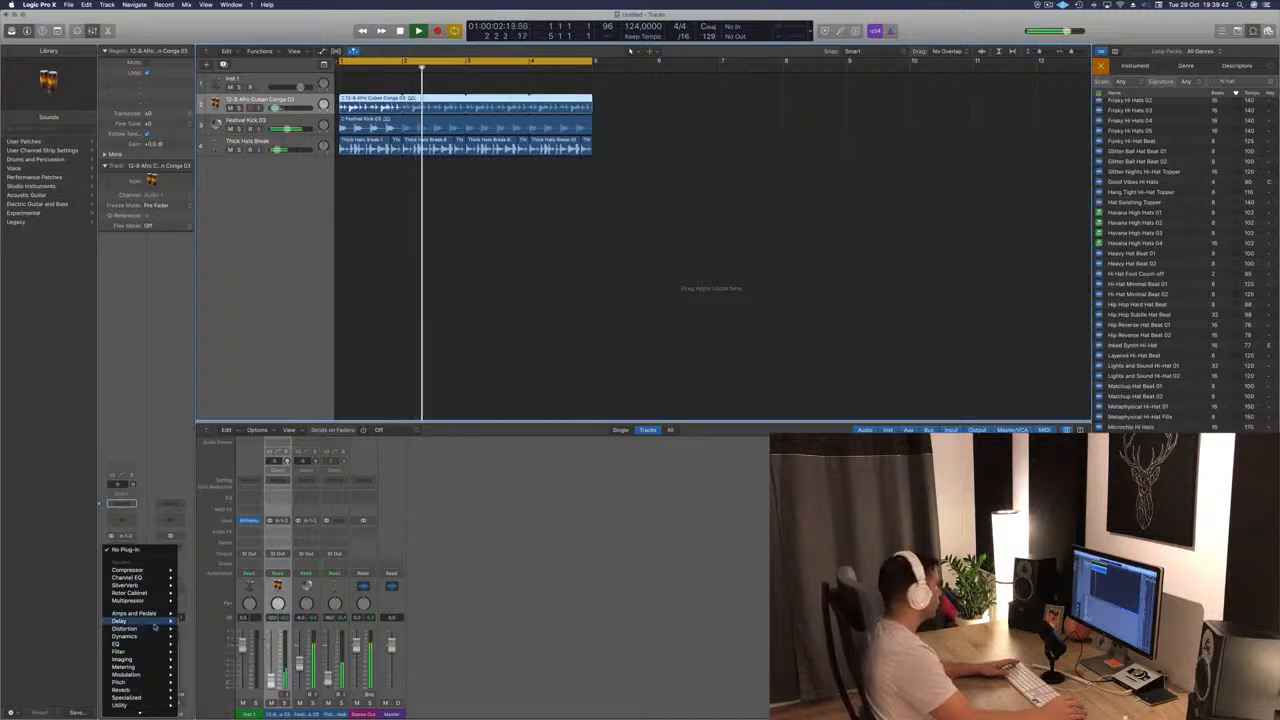
mouse_move(120, 621)
mouse_move(212, 623)
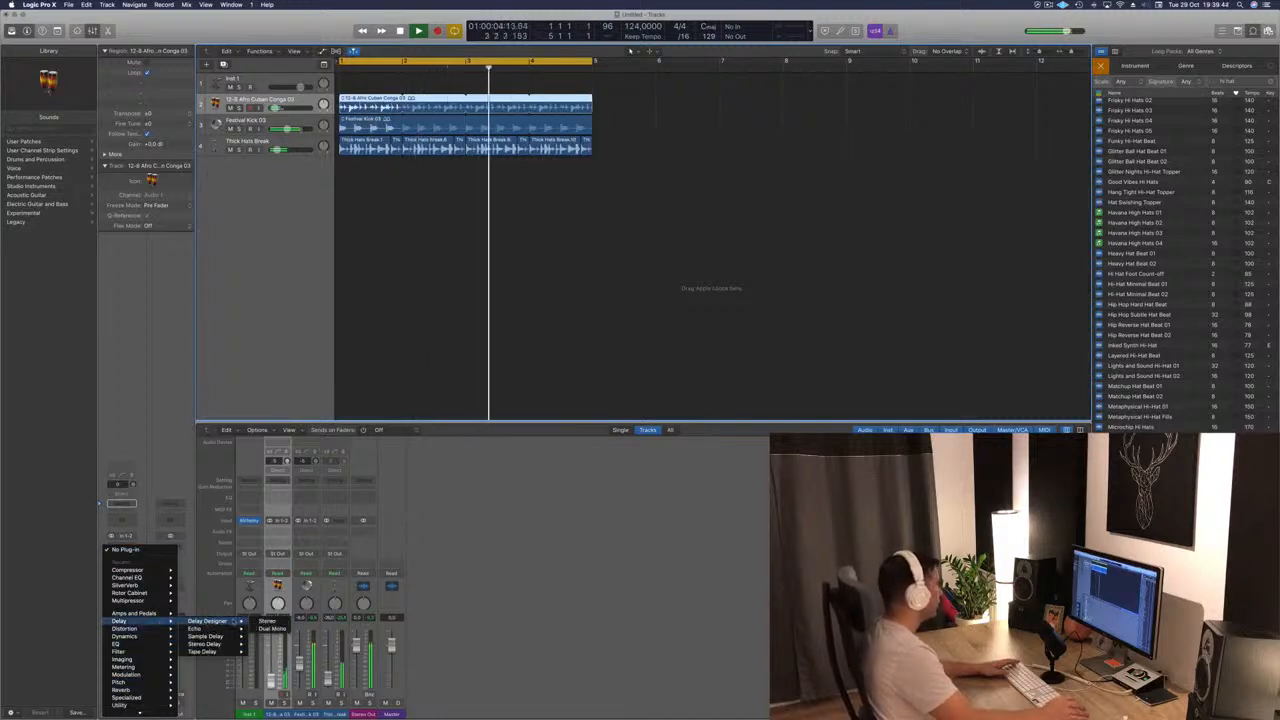
left_click(266, 622)
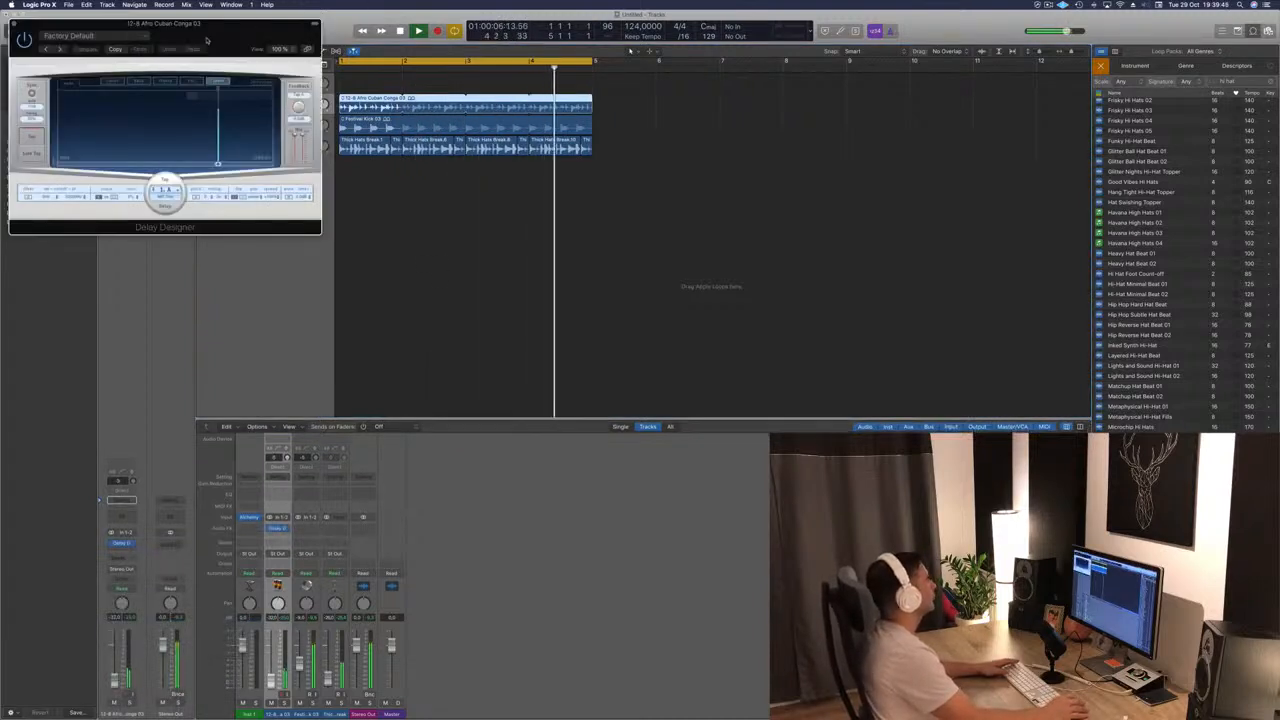
left_click_drag(207, 40, 804, 89)
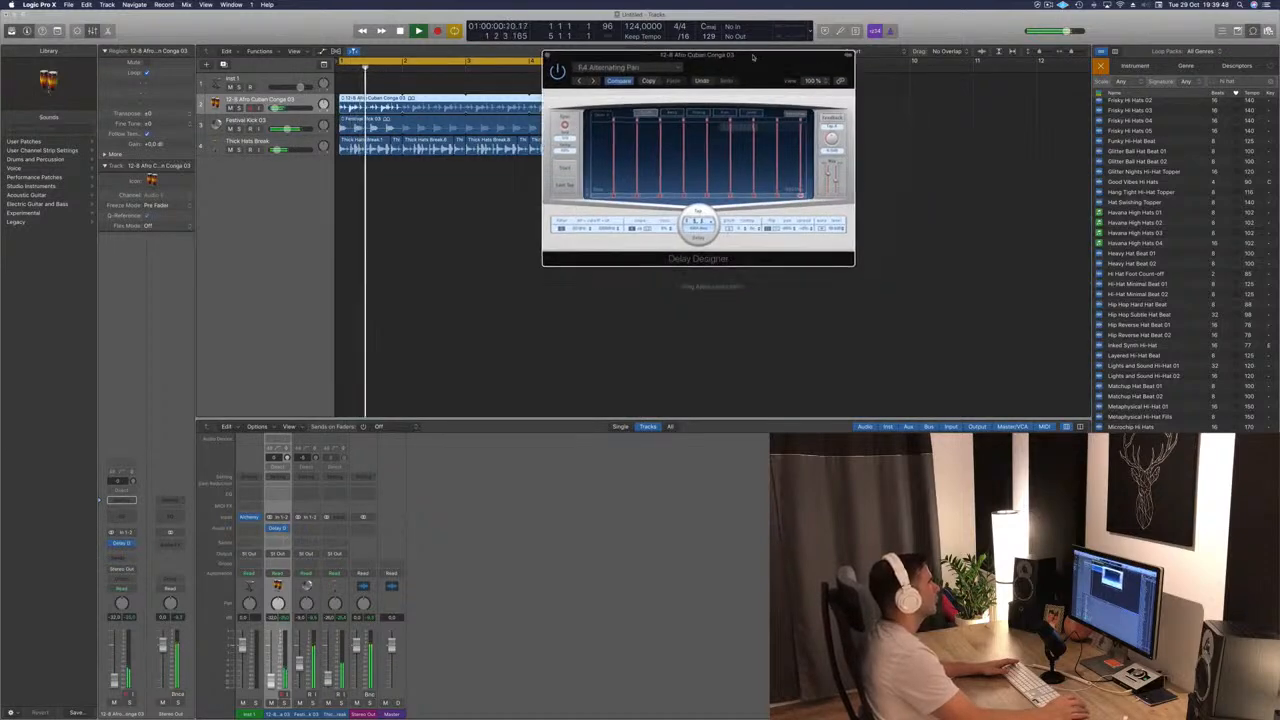
Step: Audition successive Delay Designer presets on the conga during playback, from the 1/4 note delays through to Bounce Pattern
left_click_drag(753, 57, 620, 72)
left_click(574, 78)
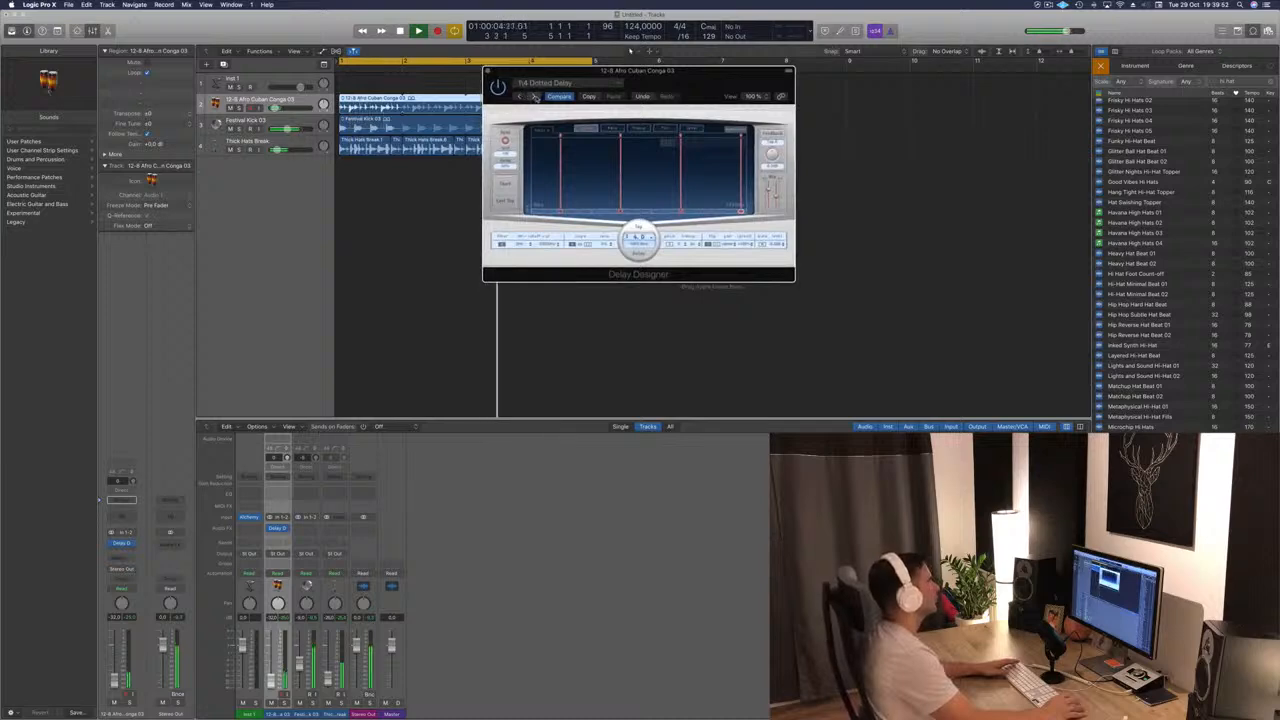
left_click(535, 97)
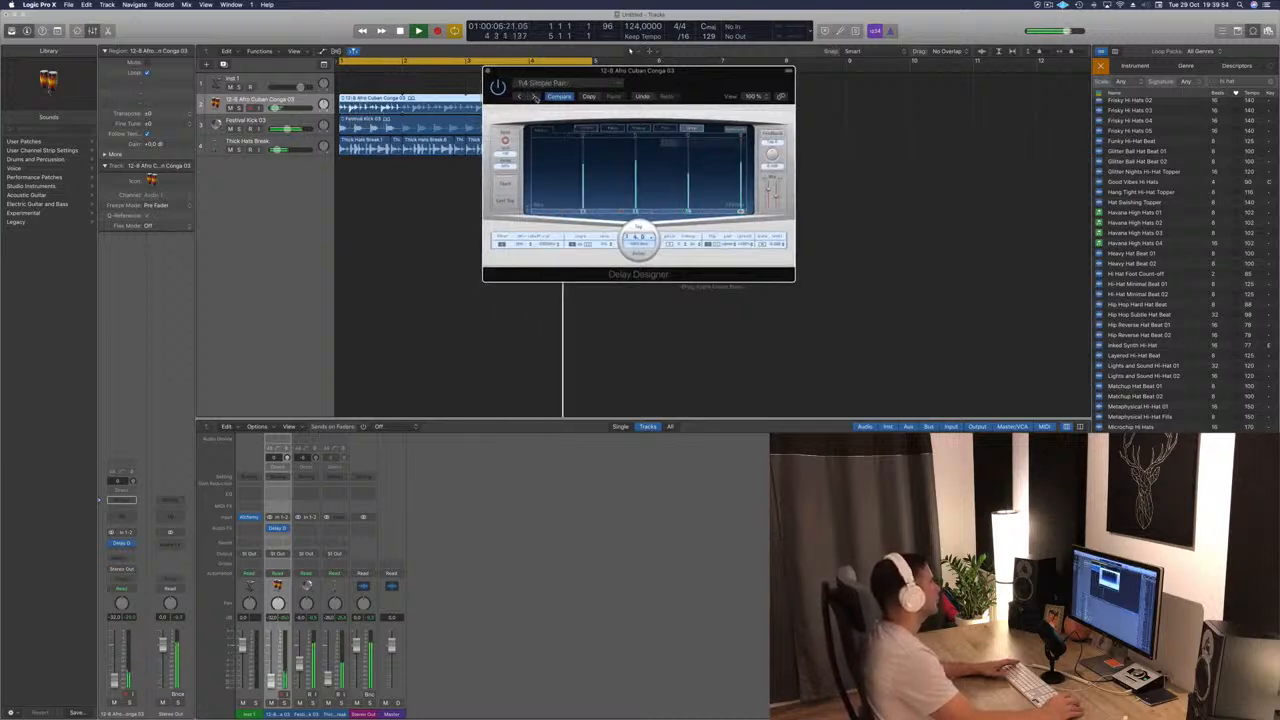
left_click(535, 97)
left_click(535, 97)
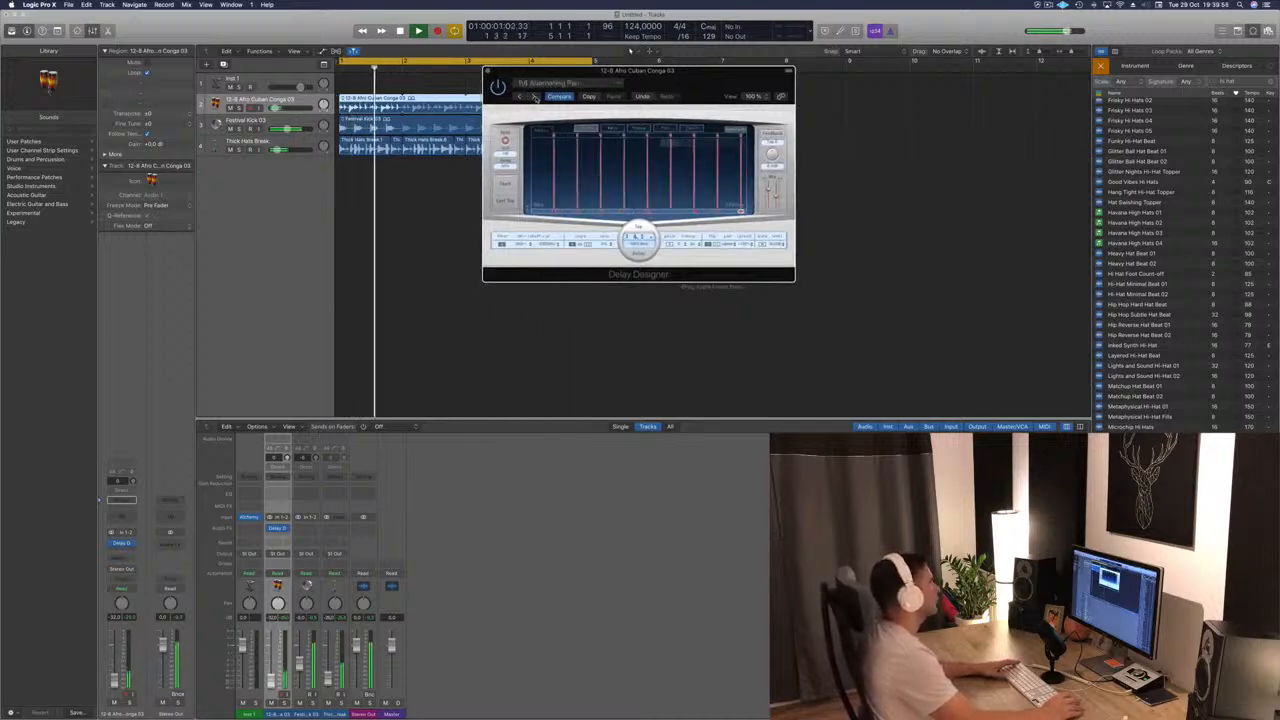
left_click(535, 97)
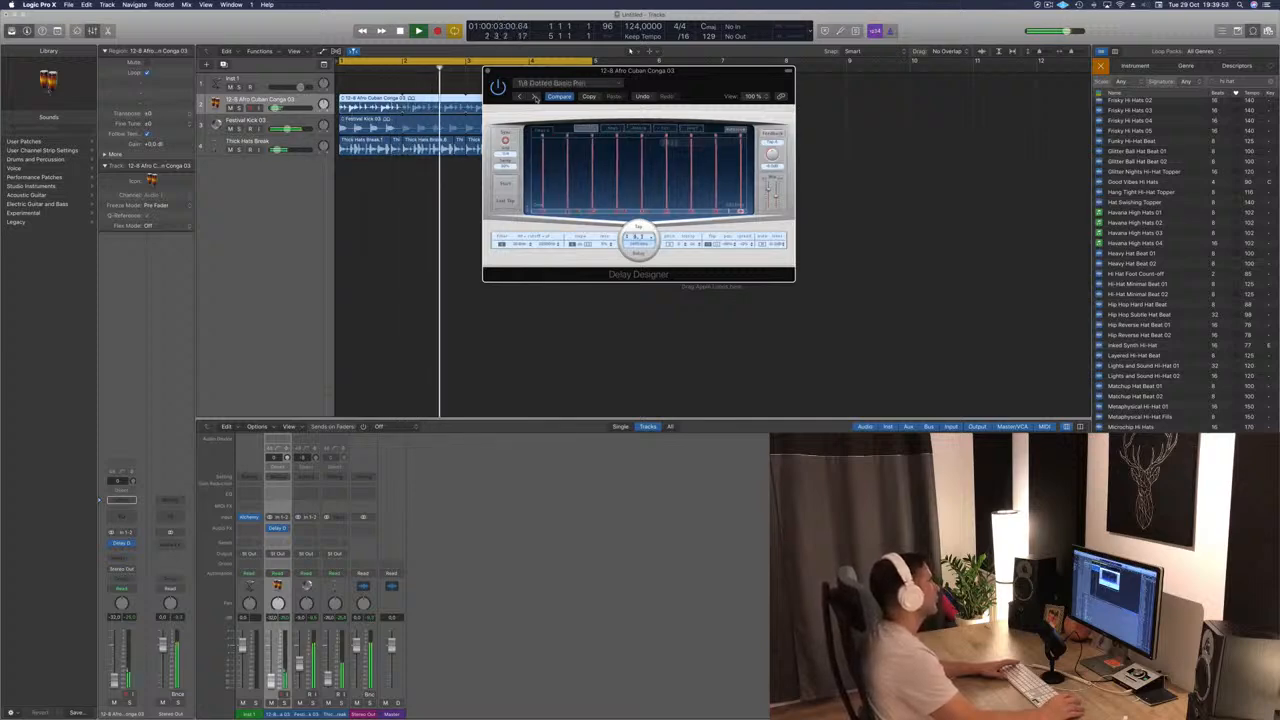
left_click(535, 97)
left_click(535, 97)
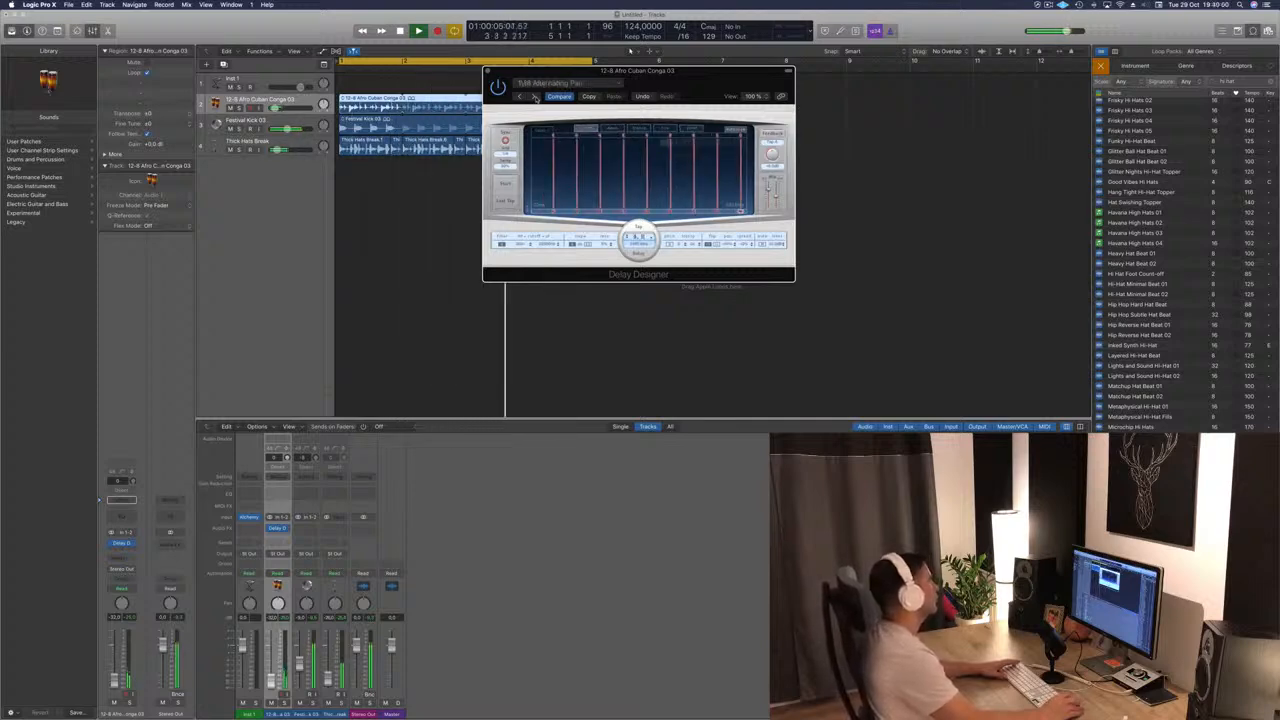
left_click(535, 97)
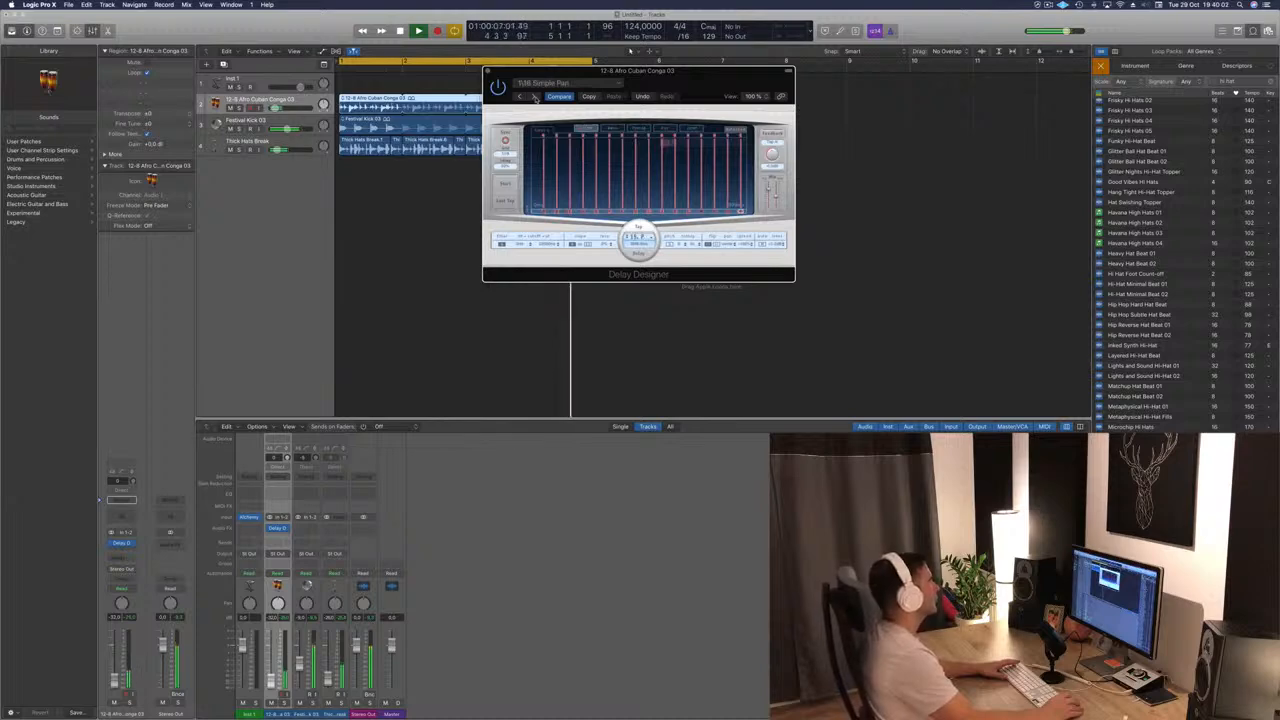
left_click(535, 97)
left_click(535, 97)
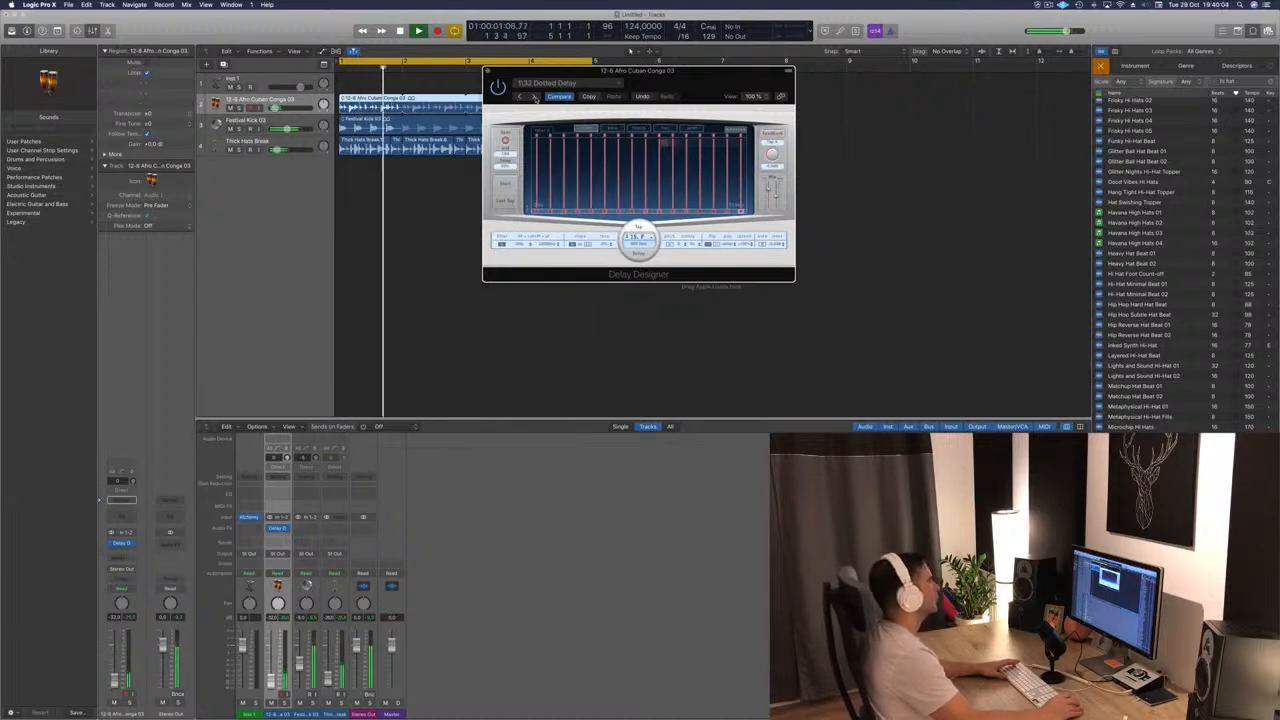
left_click(535, 97)
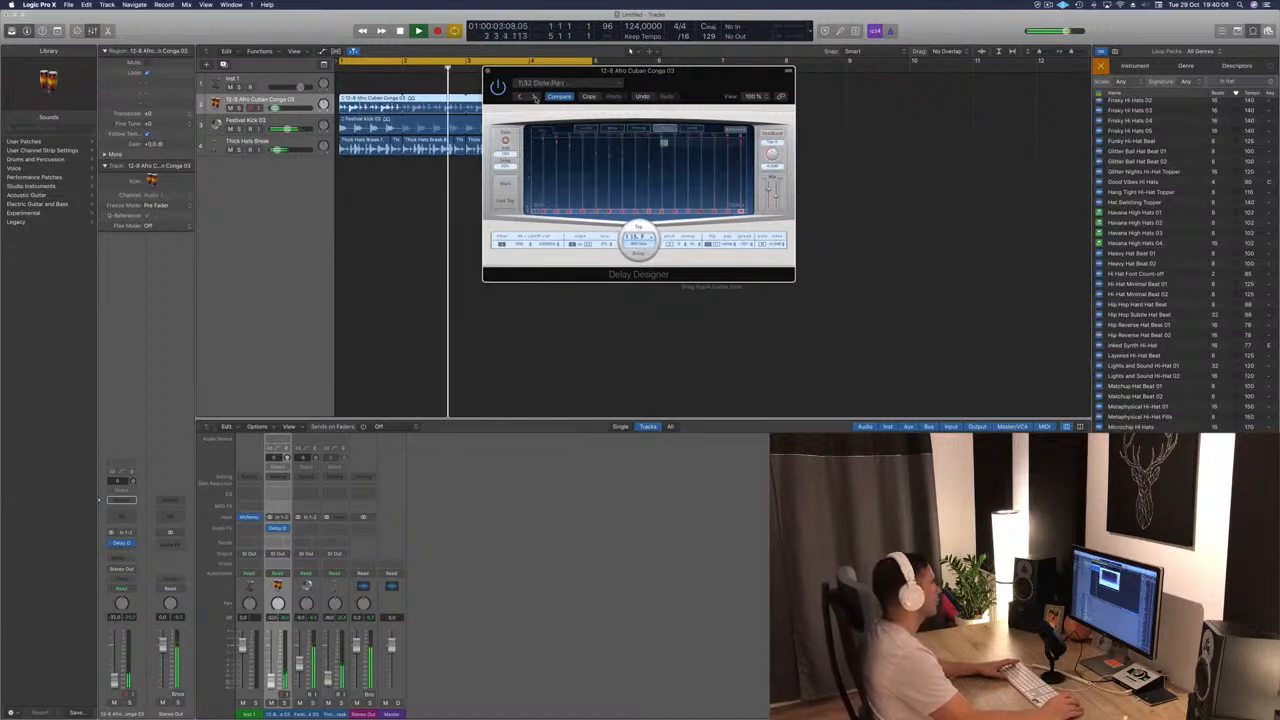
left_click(535, 97)
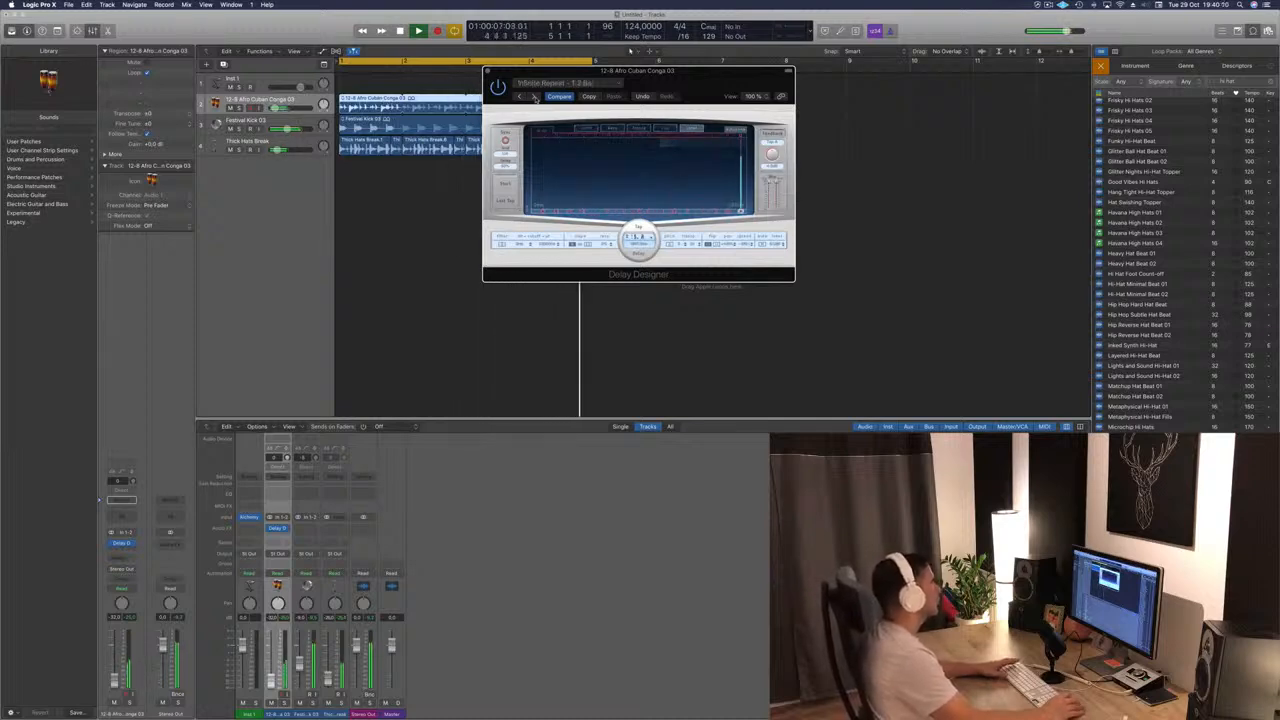
left_click(535, 97)
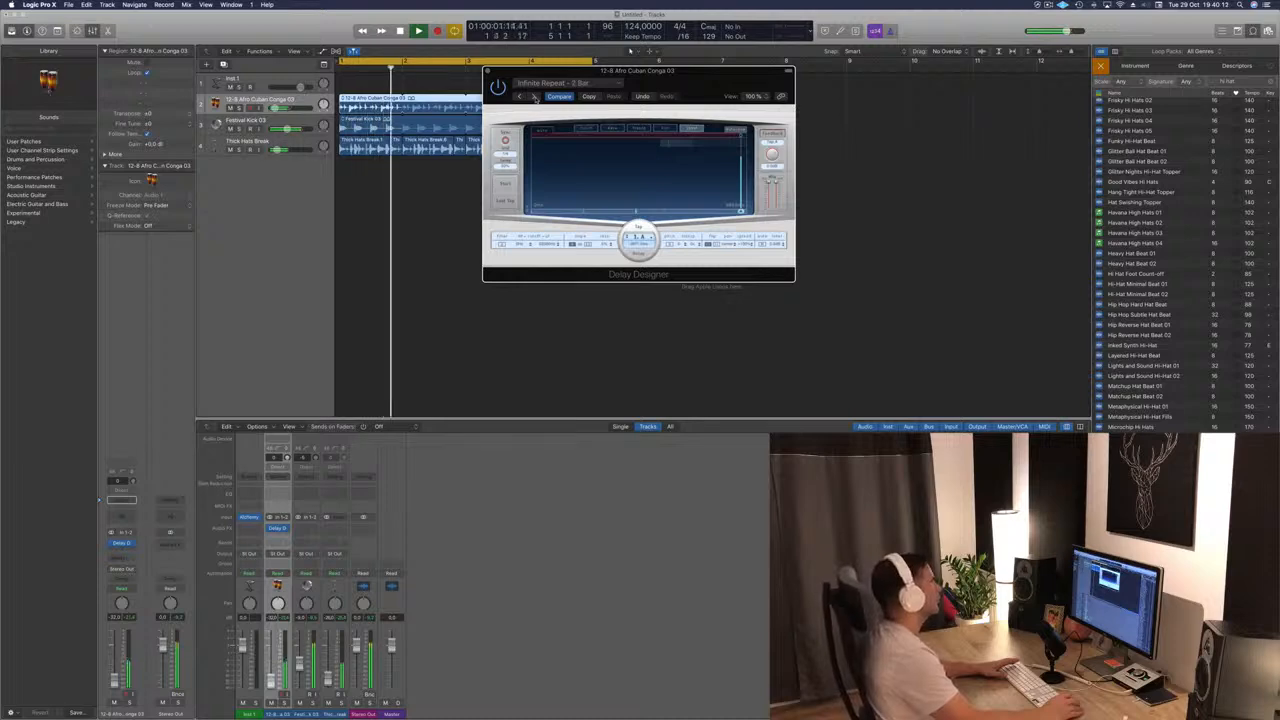
left_click(535, 97)
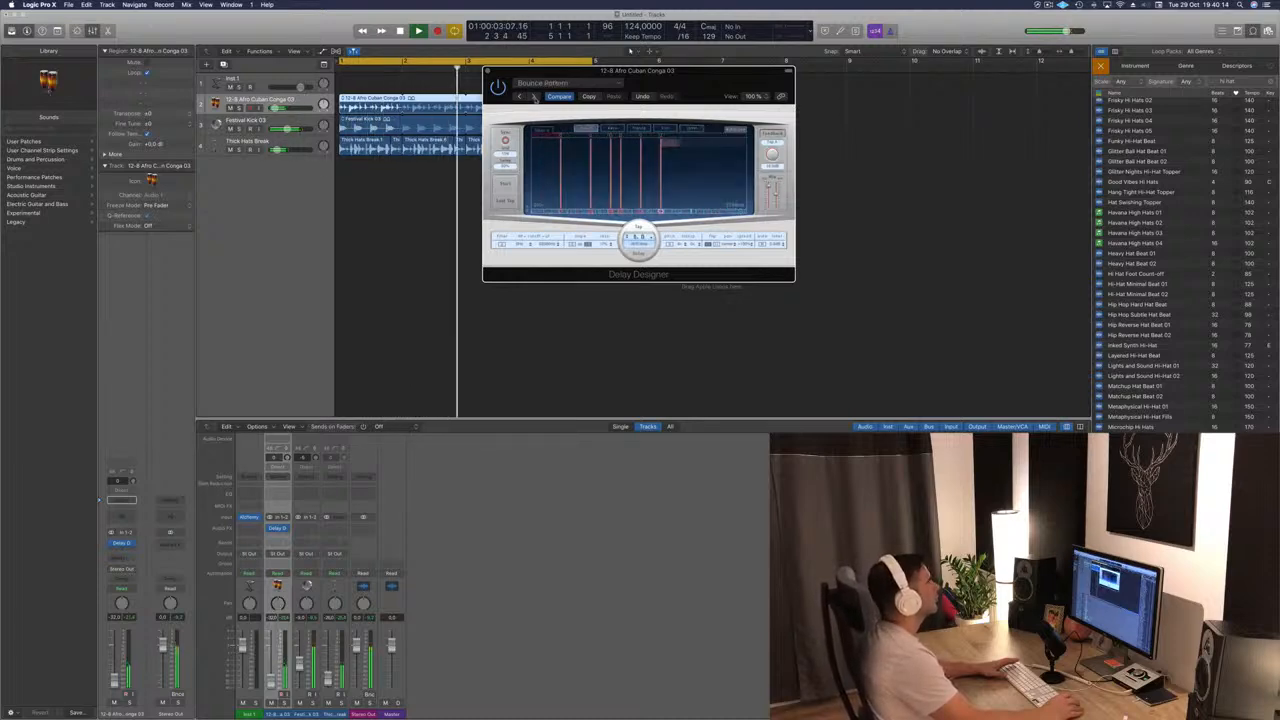
left_click(521, 97)
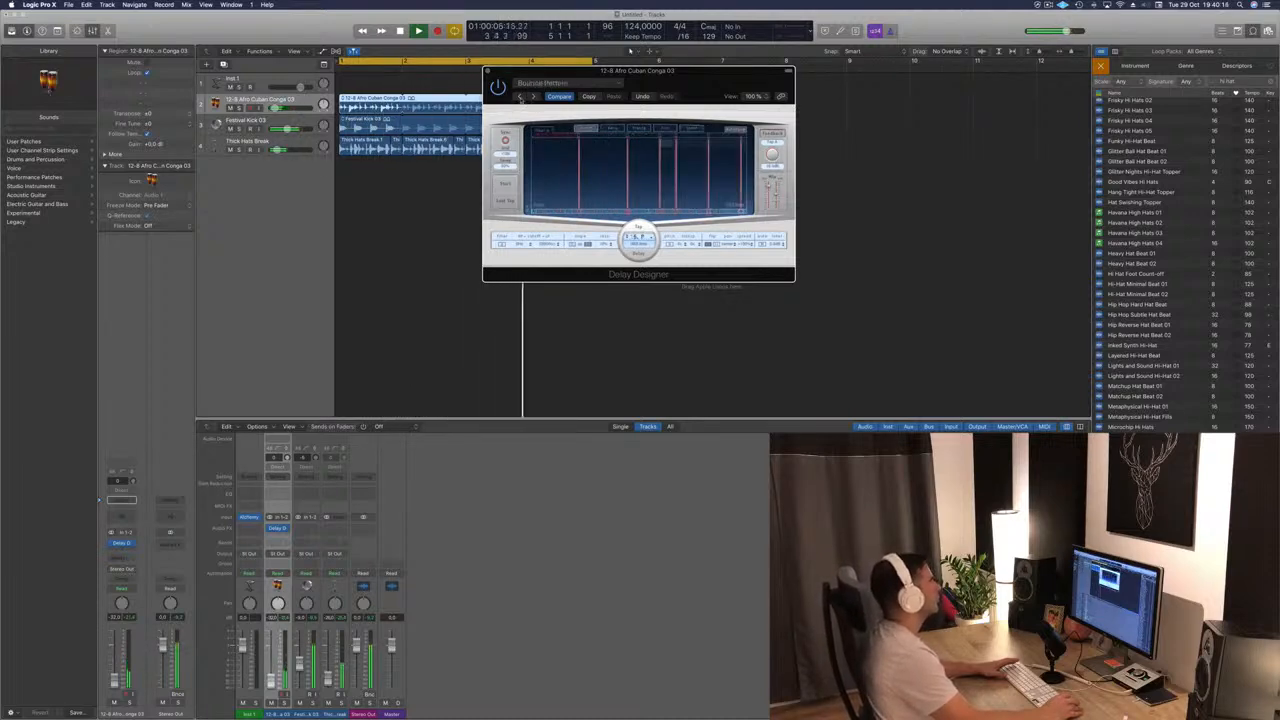
Step: Load the 1/16 Filter Pan preset from the Simple Filtered group in Delay Designer and play the beat
left_click_drag(670, 71, 905, 49)
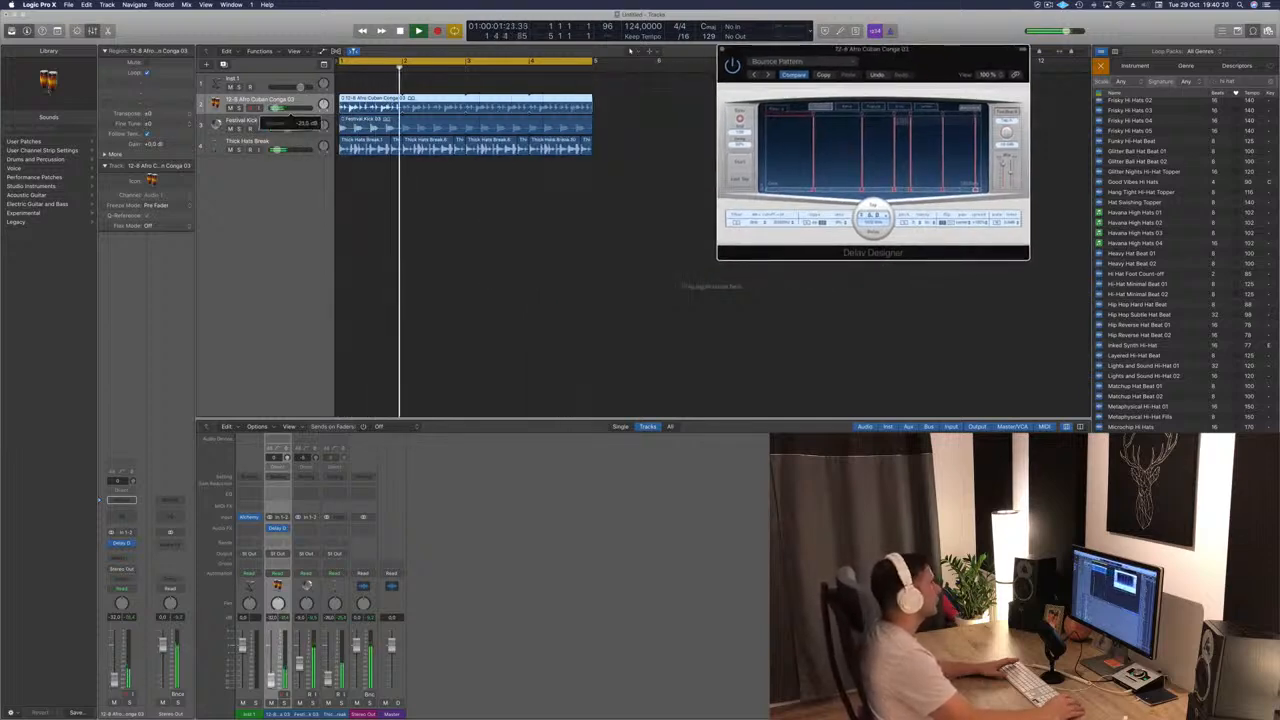
left_click(812, 63)
mouse_move(846, 236)
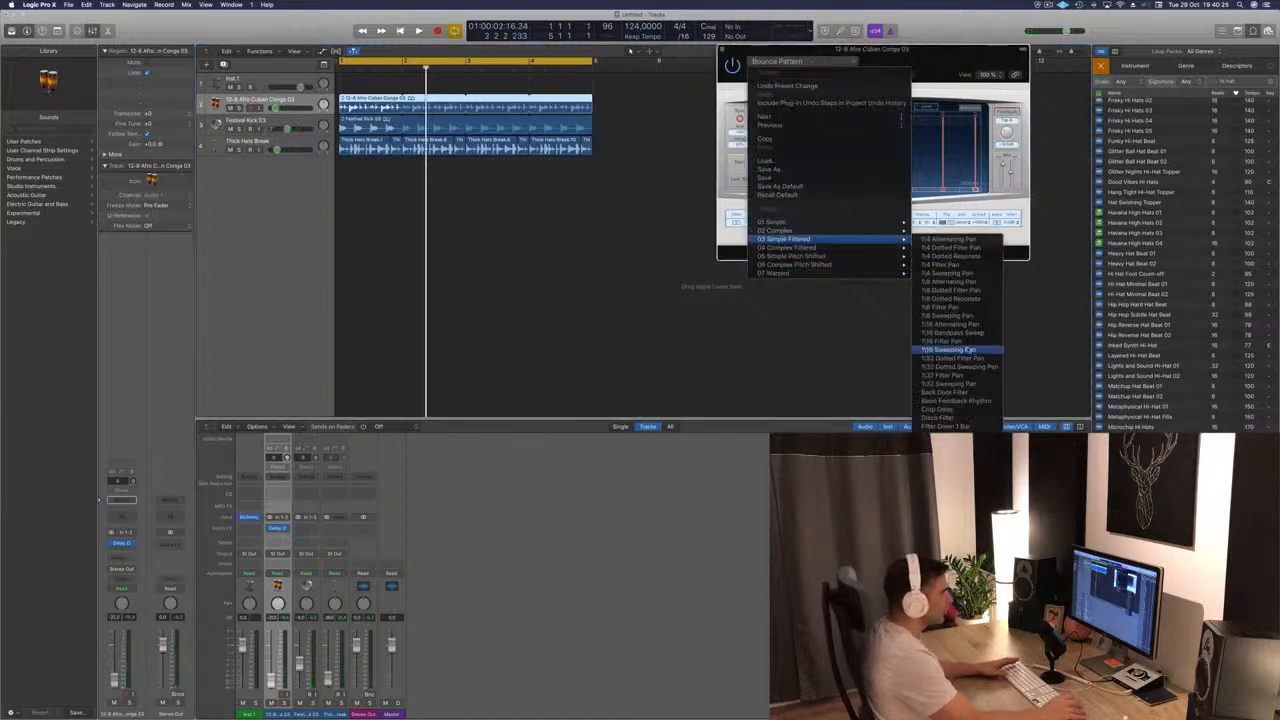
left_click(962, 342)
key("space")
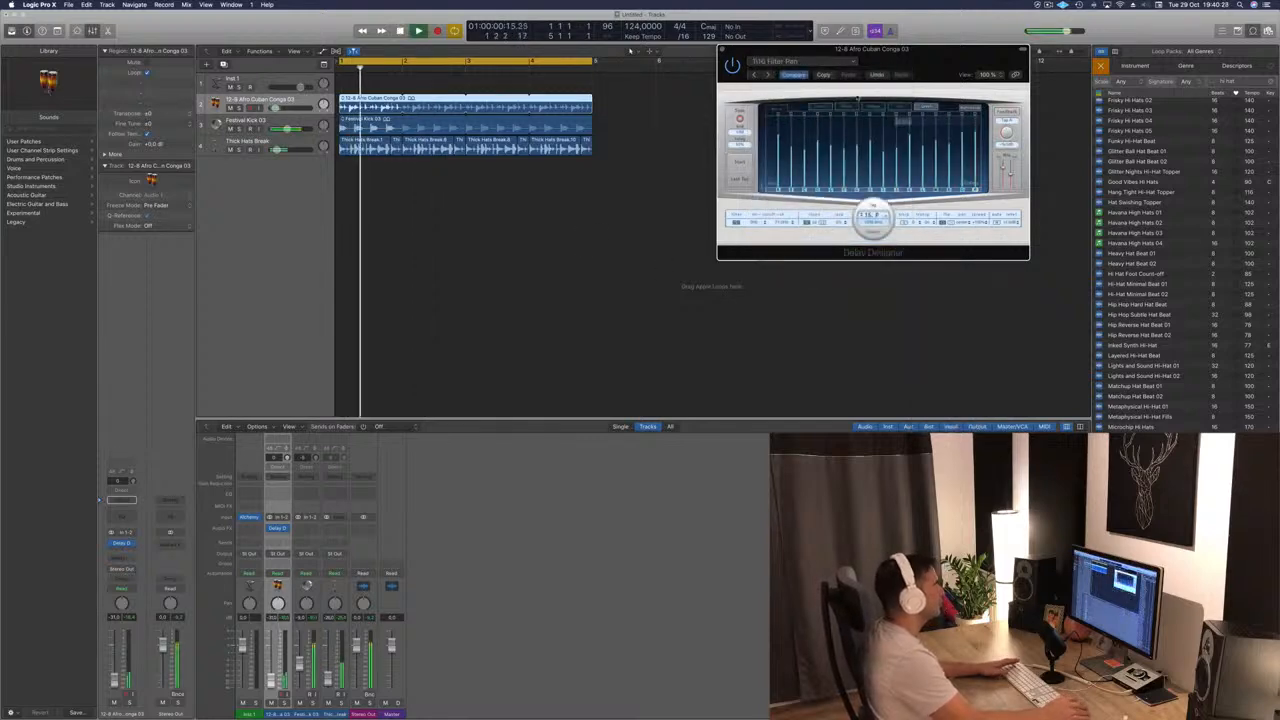
Step: Turn Delay Designer's wet level well down for the conga and close the effect window
left_click_drag(942, 65, 741, 87)
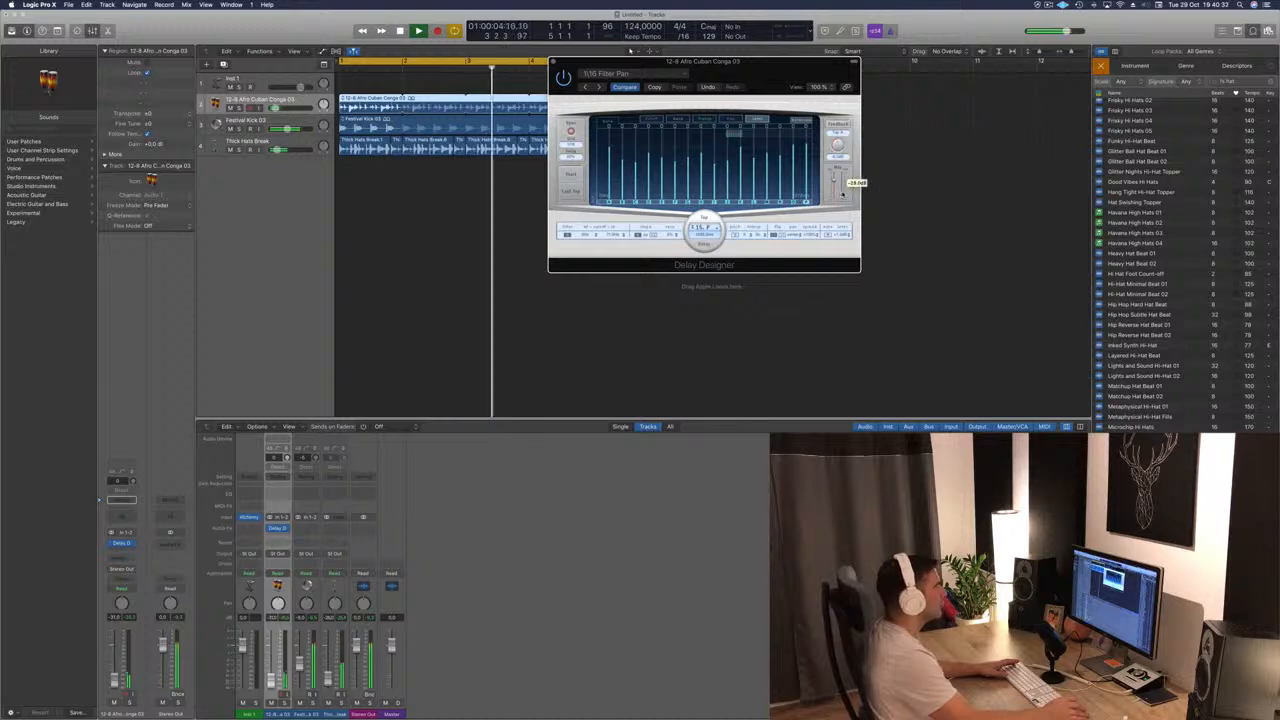
left_click_drag(843, 192, 842, 190)
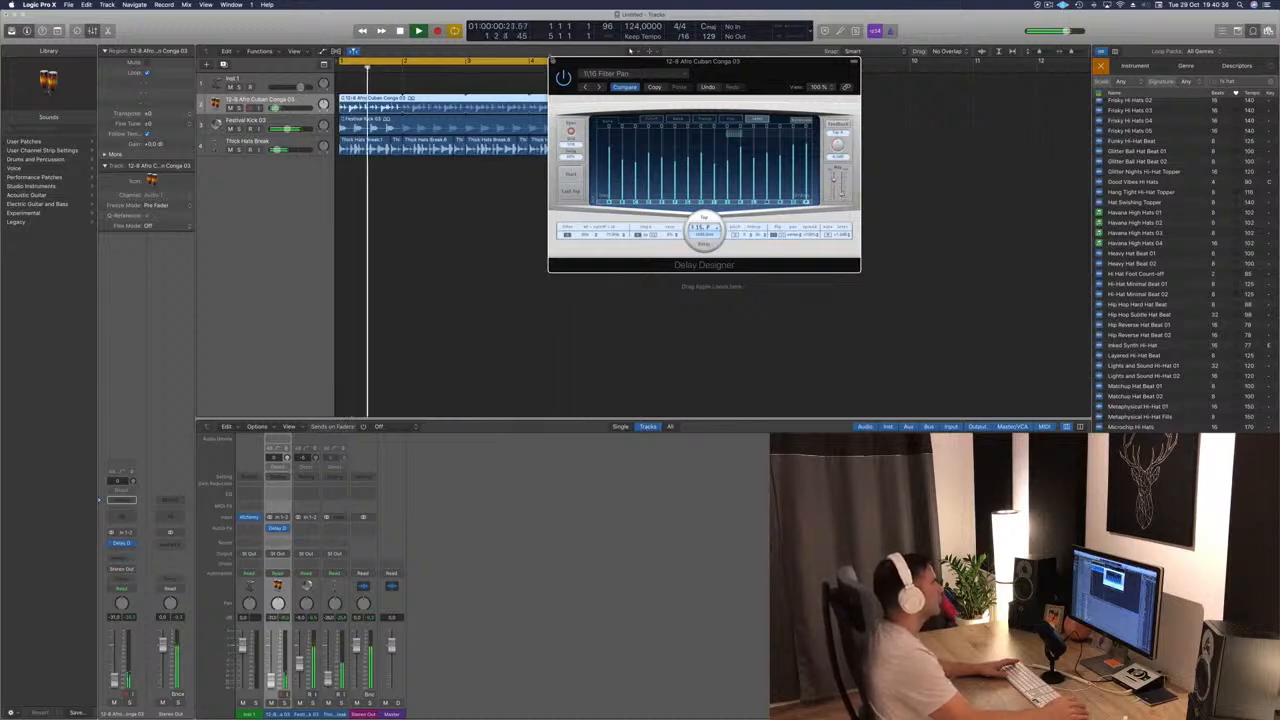
left_click(553, 62)
key("space")
key("space")
key("space")
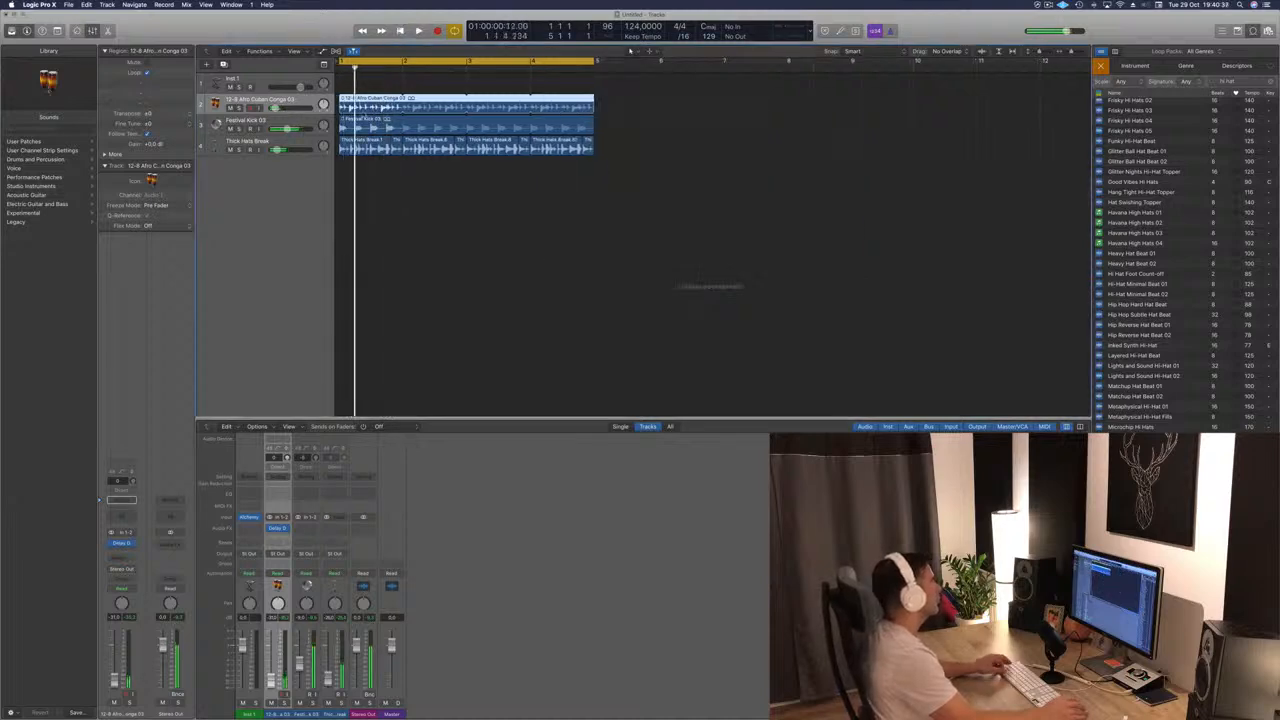
Step: Split the conga region within the first beat of bar 1 and delete everything after the split
scroll(363, 117, "up", 5)
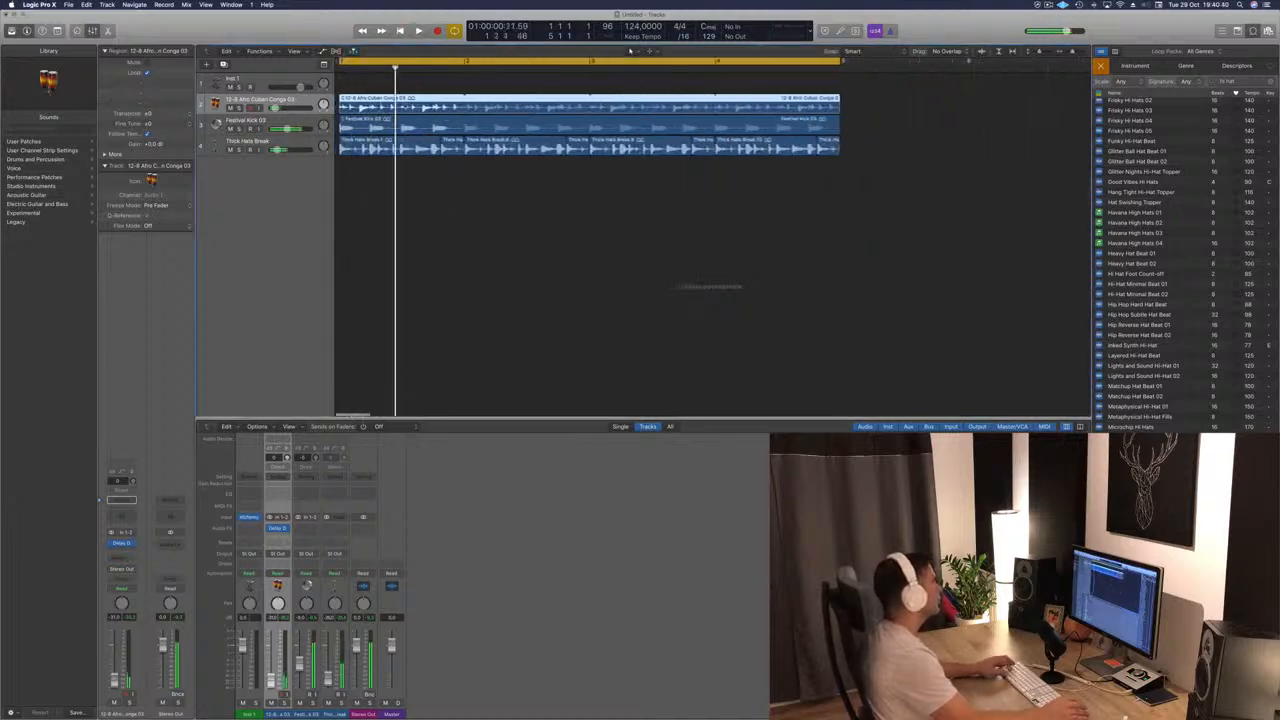
double_click(360, 106, "super")
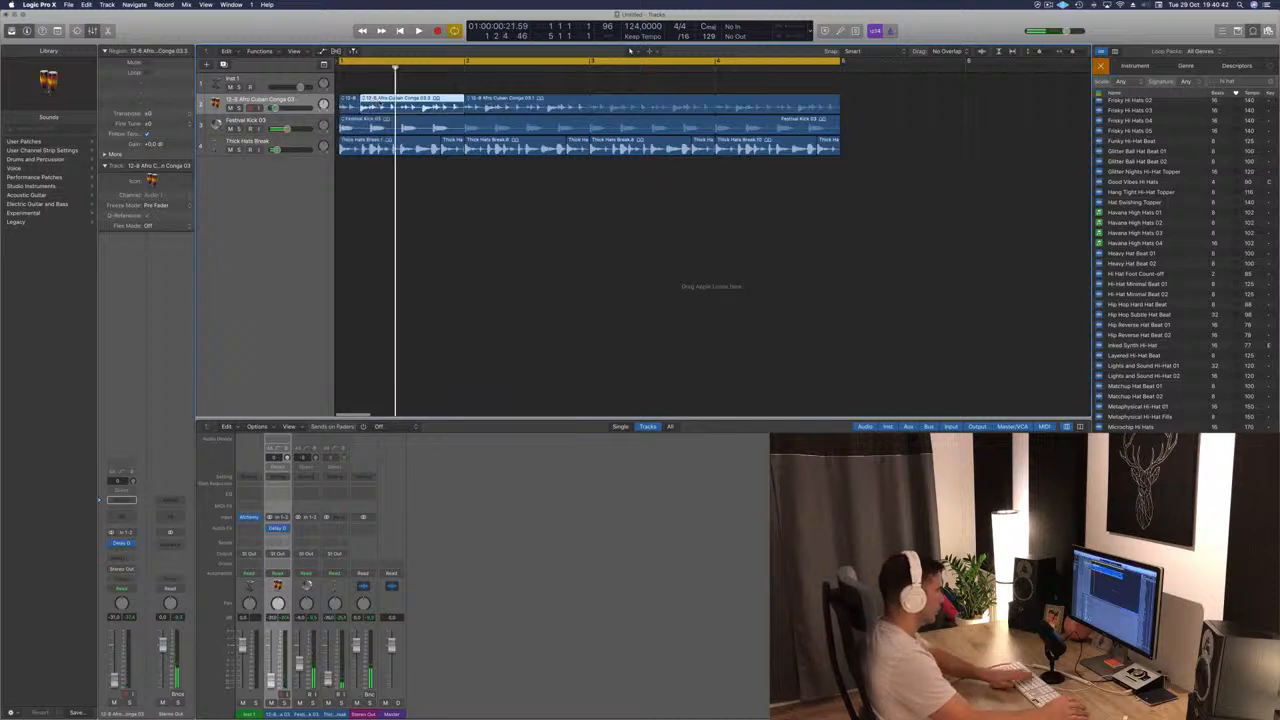
key("Delete")
key("space")
left_click(575, 100)
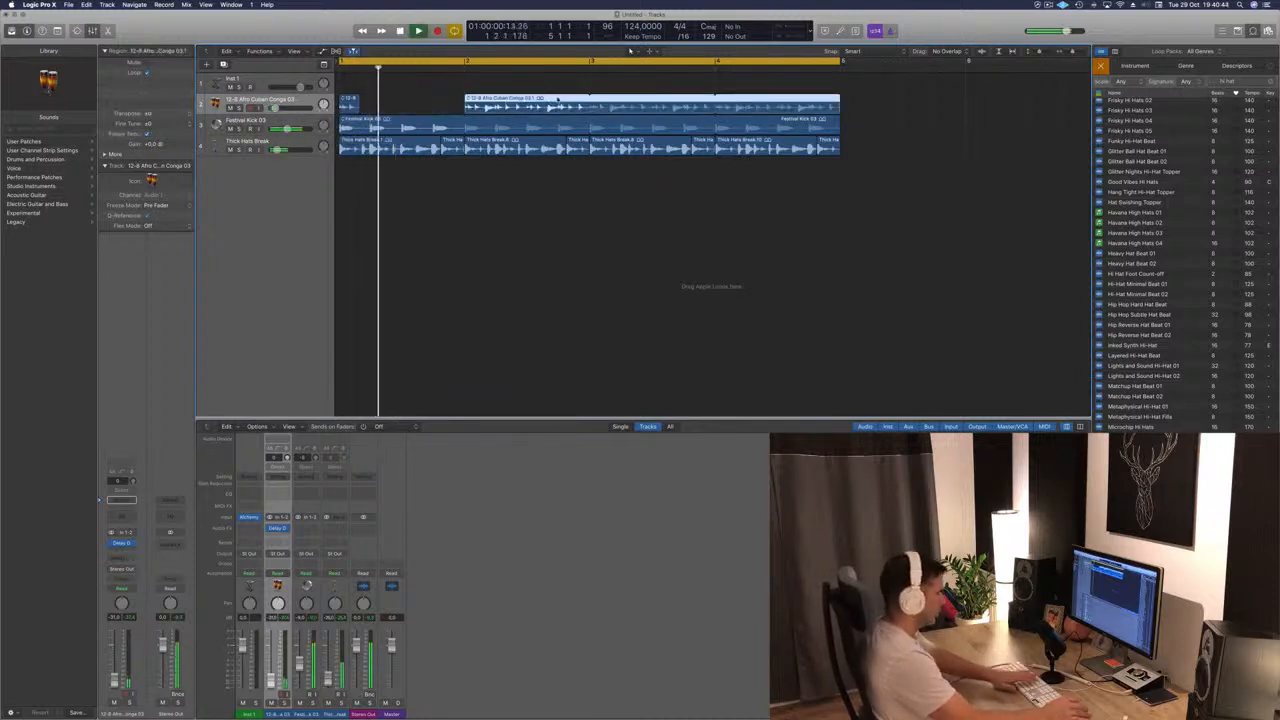
key("Delete")
key("space")
key("space")
key("space")
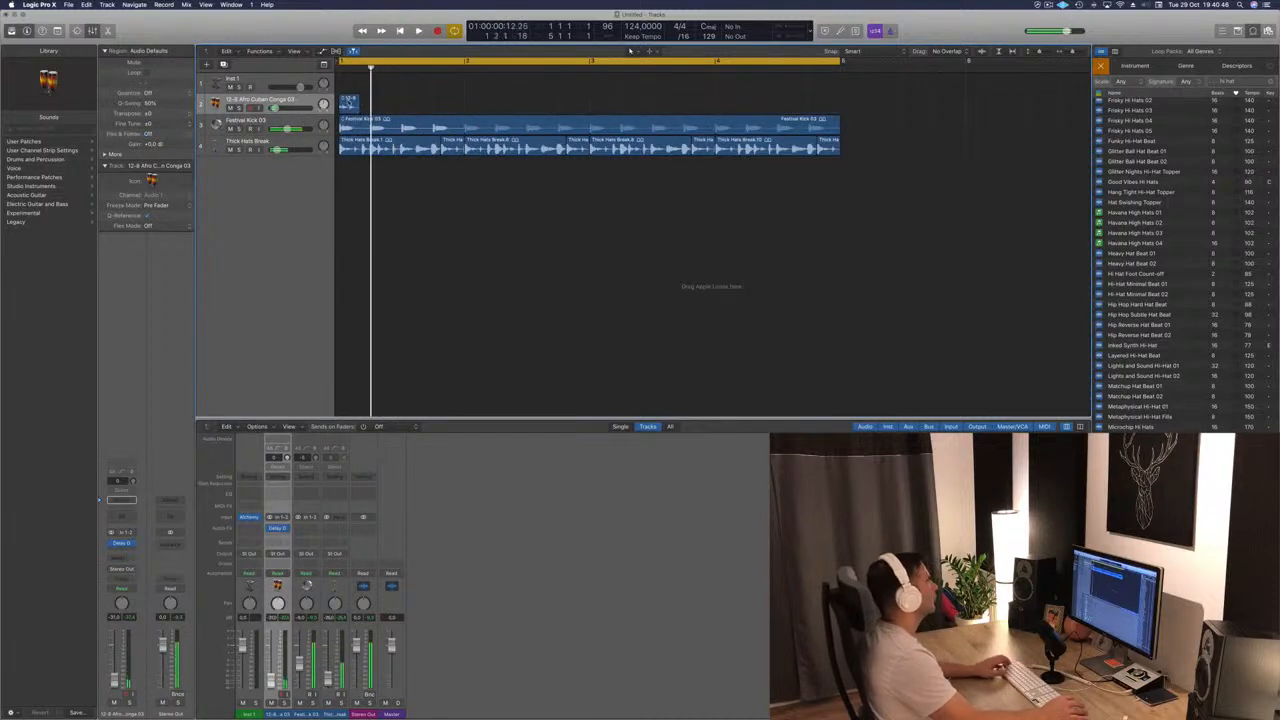
Step: Copy the short conga hit to beat 3 of bar 1 and repeat the pattern through bar 4
left_click(349, 105)
left_click_drag(349, 105, 412, 108, "alt")
key("space")
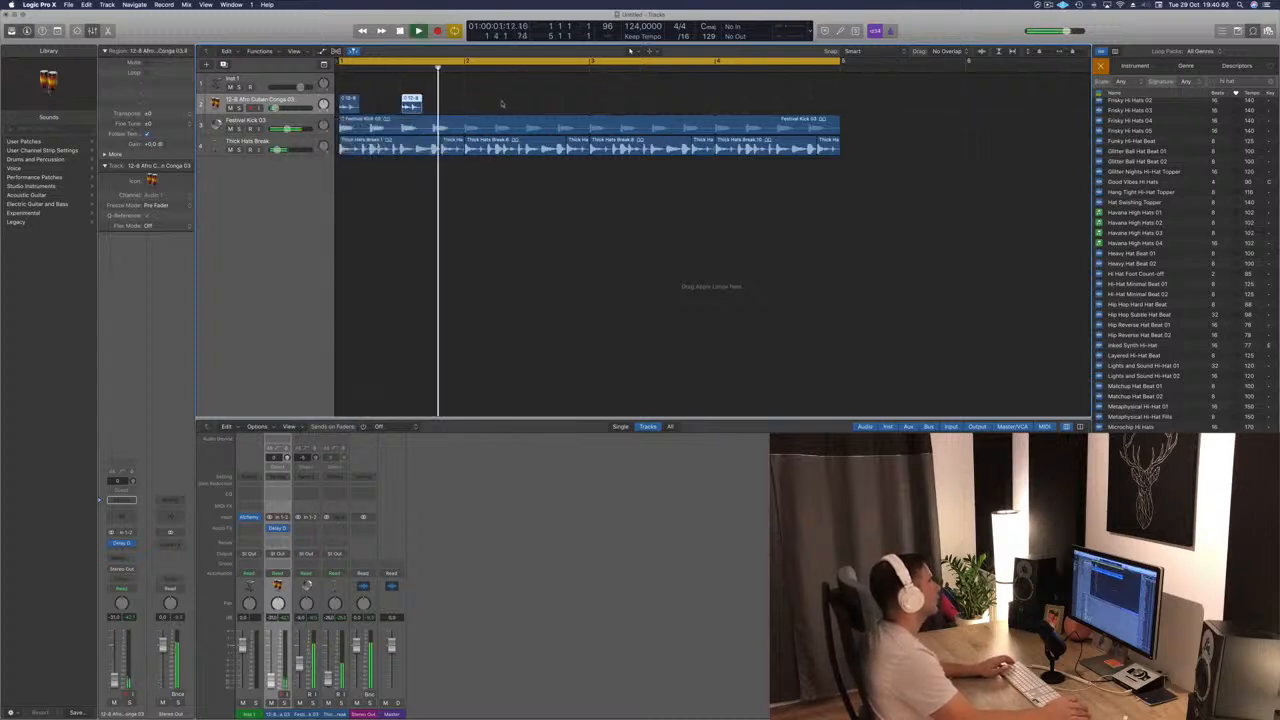
left_click_drag(500, 99, 475, 107)
left_click_drag(564, 101, 608, 107)
Step: Add a Channel EQ to the Thick Hats Break track and enable its low cut at about 250 Hz during playback
left_click(272, 143)
key("space")
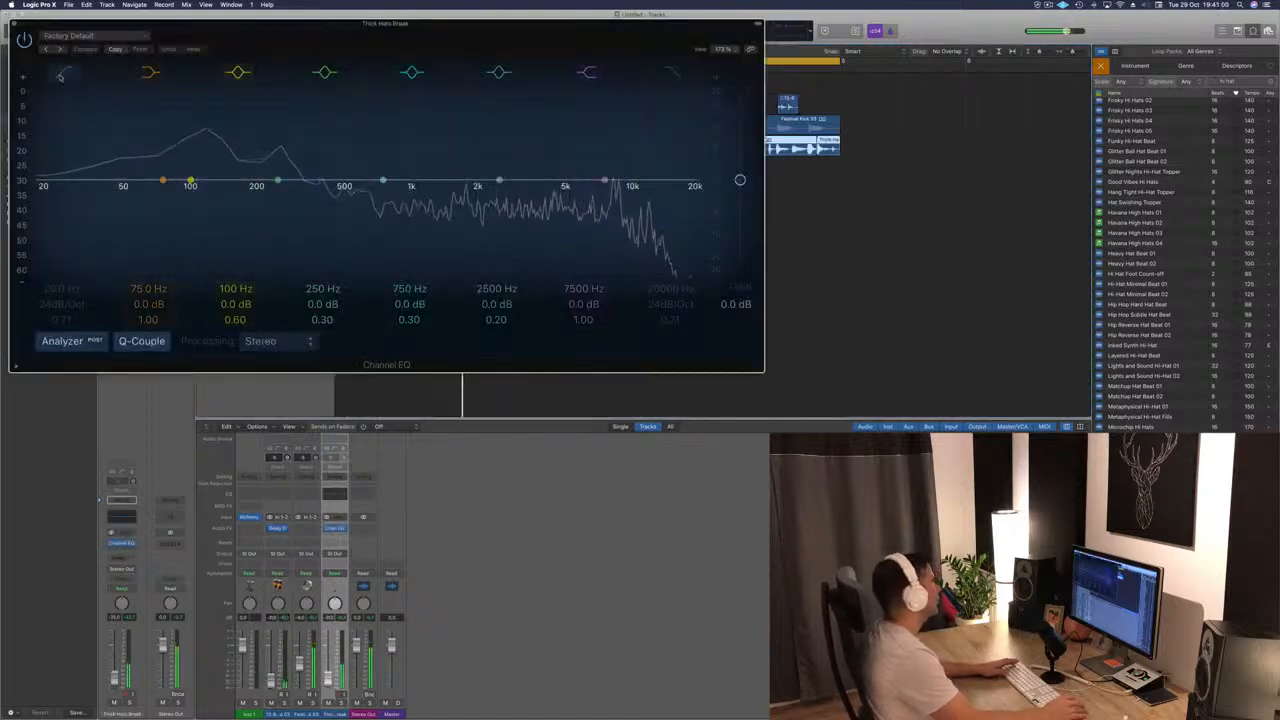
left_click(65, 72)
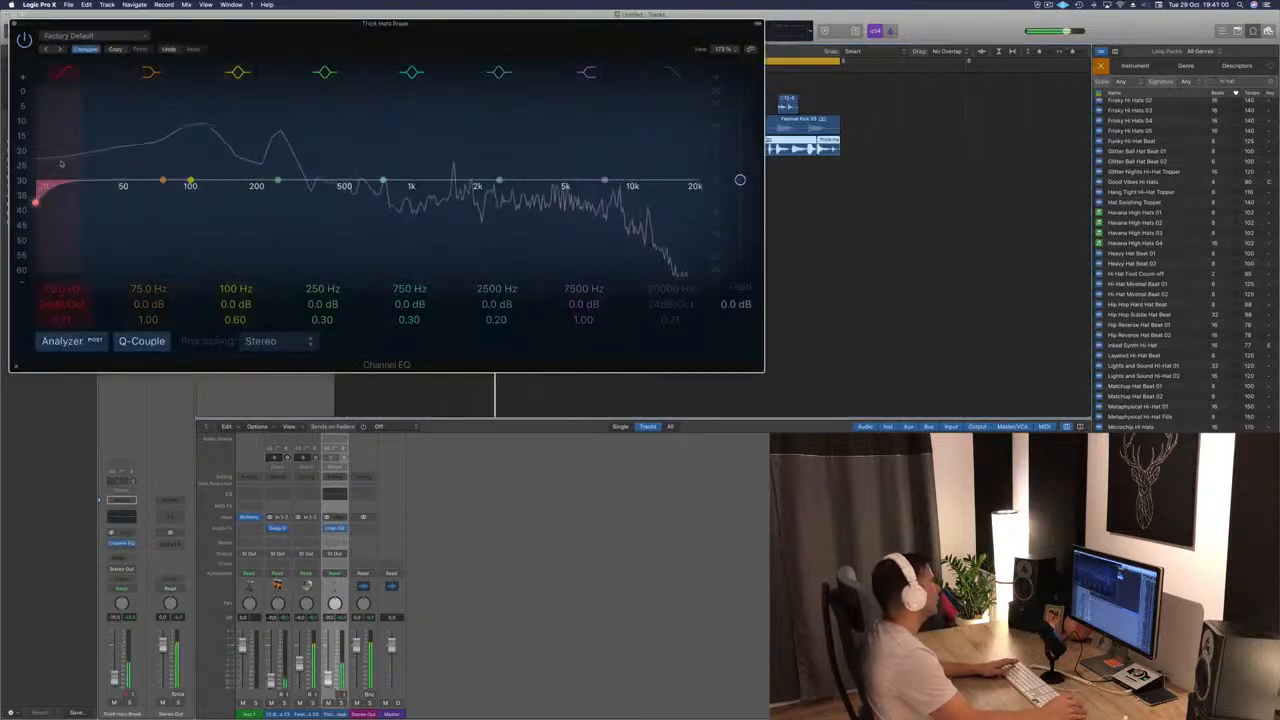
left_click_drag(63, 163, 305, 172)
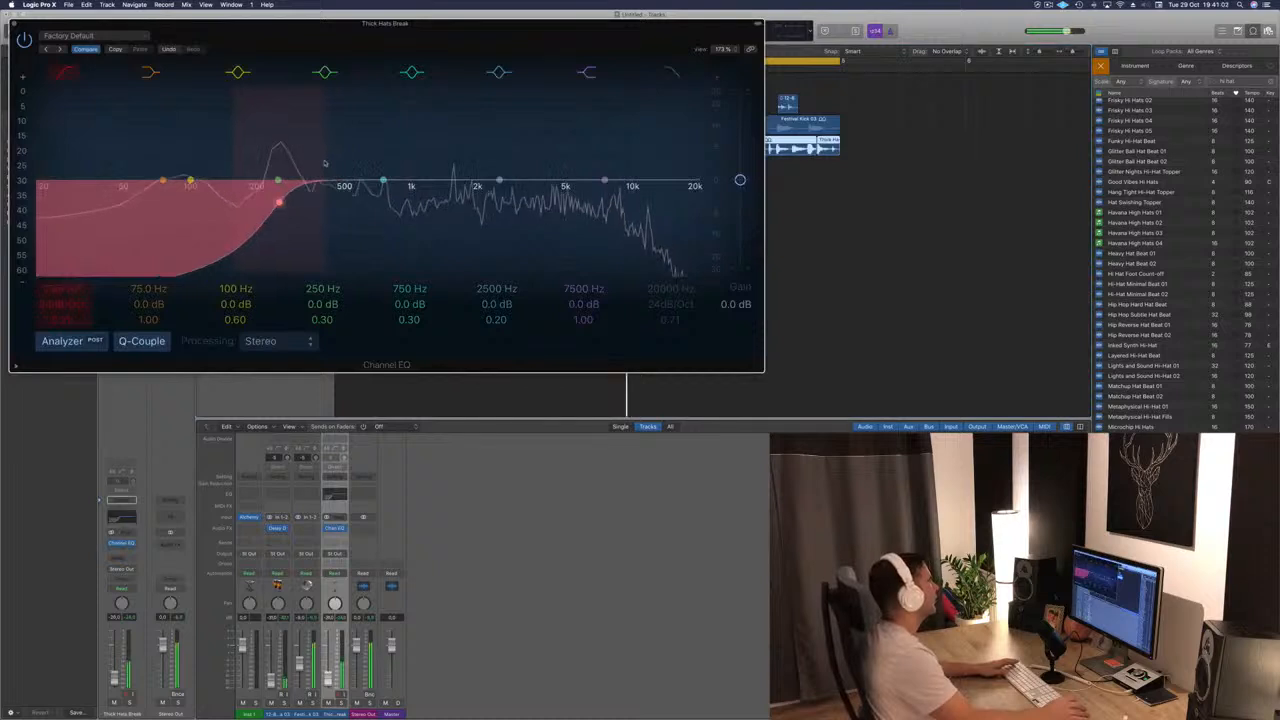
Step: Close the Channel EQ window, deselect the regions and clear the search term in the loop browser
key("super+w")
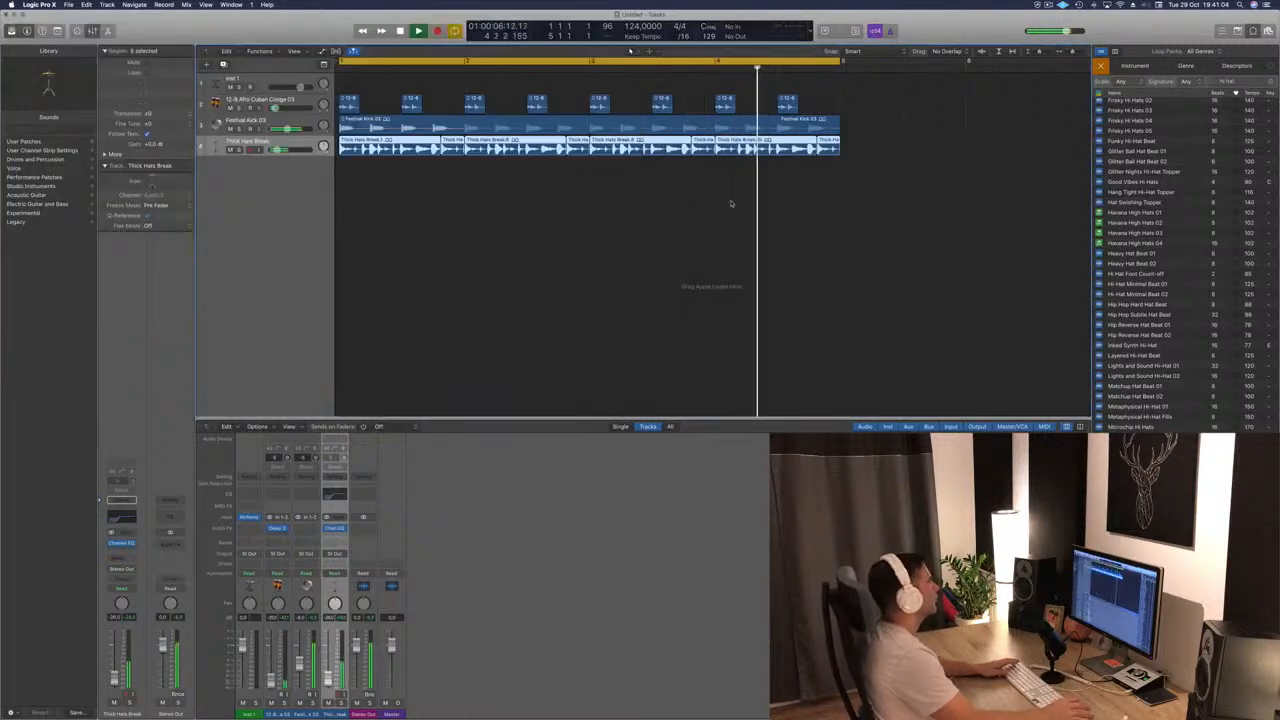
left_click(466, 245)
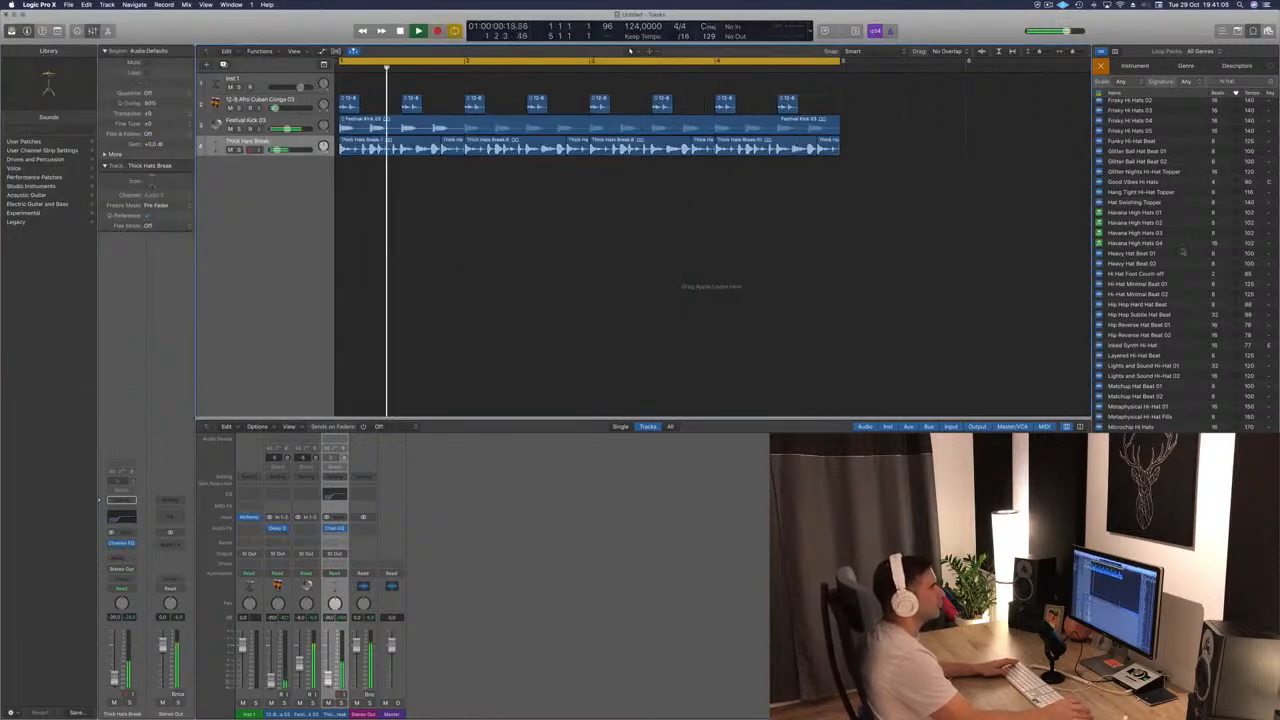
triple_click(1253, 82)
key("BackSpace")
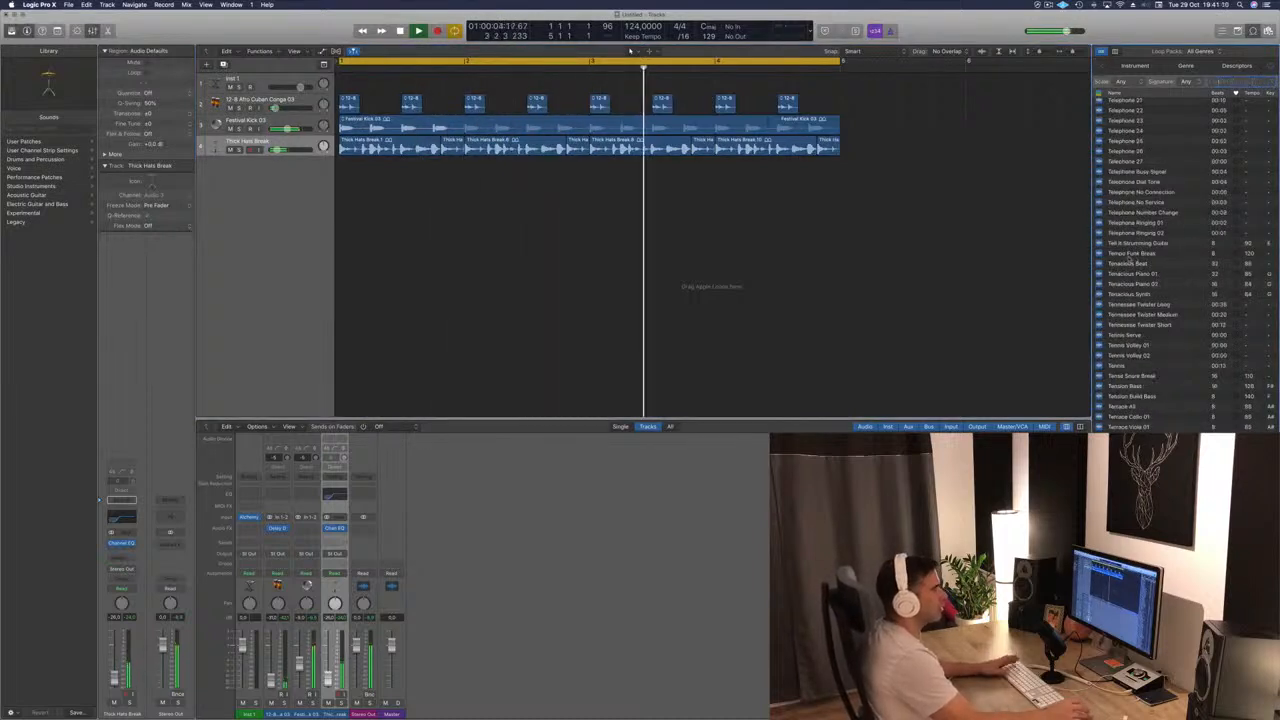
Step: Audition the Tempo Funk Break, Tense Snare Break and Texas Blues Rhythm 02 loops against the playing beat
left_click(1146, 255)
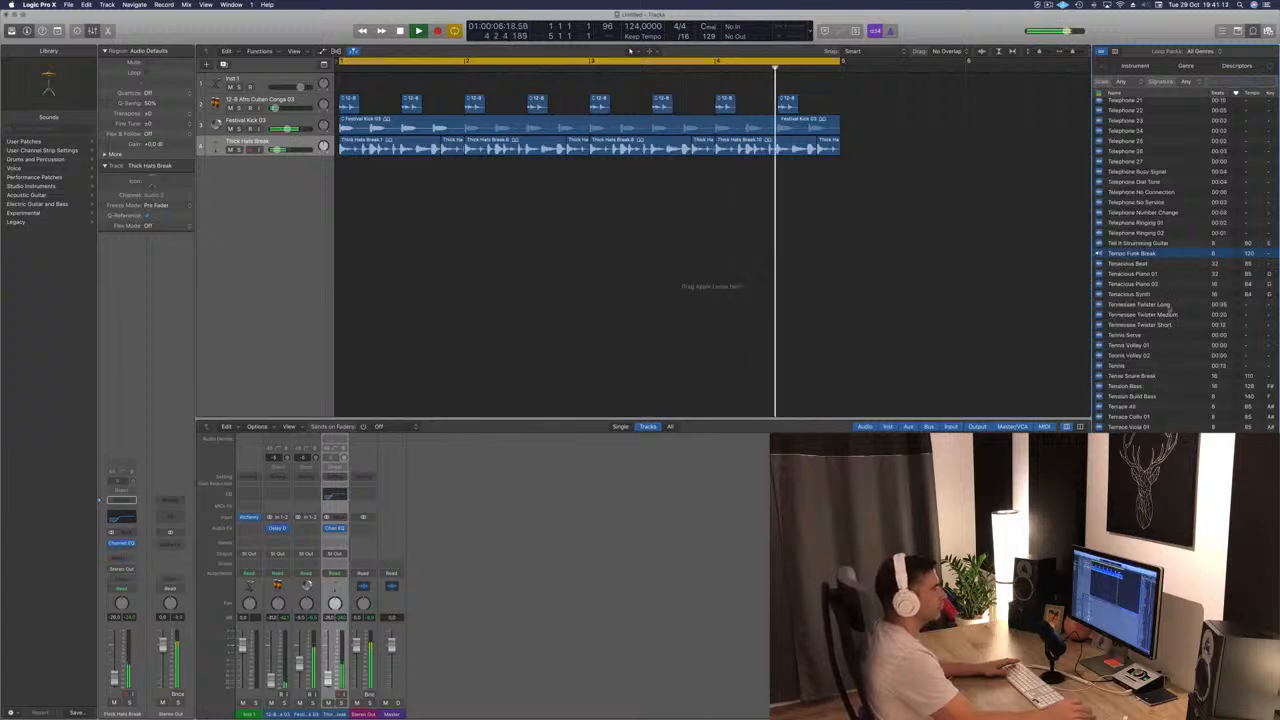
left_click(1133, 375)
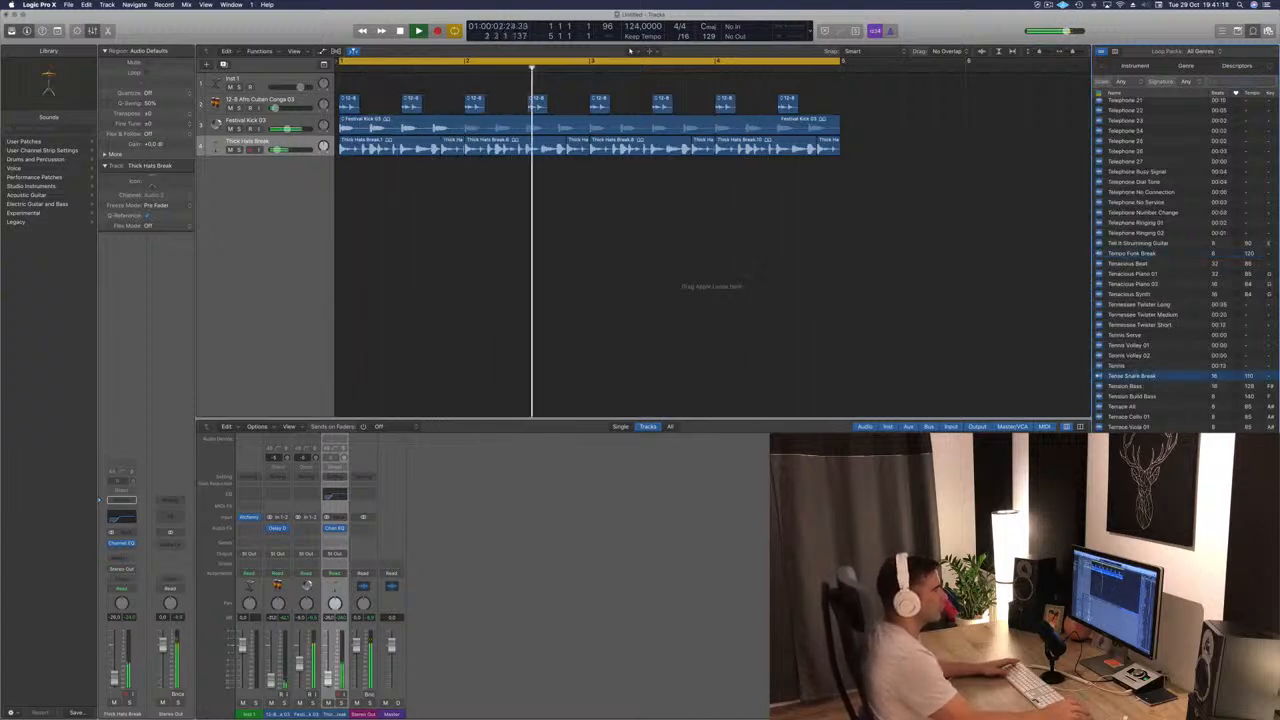
scroll(1180, 260, "down", 2)
scroll(1203, 400, "down", 3)
left_click(1203, 415)
scroll(1203, 392, "down", 10)
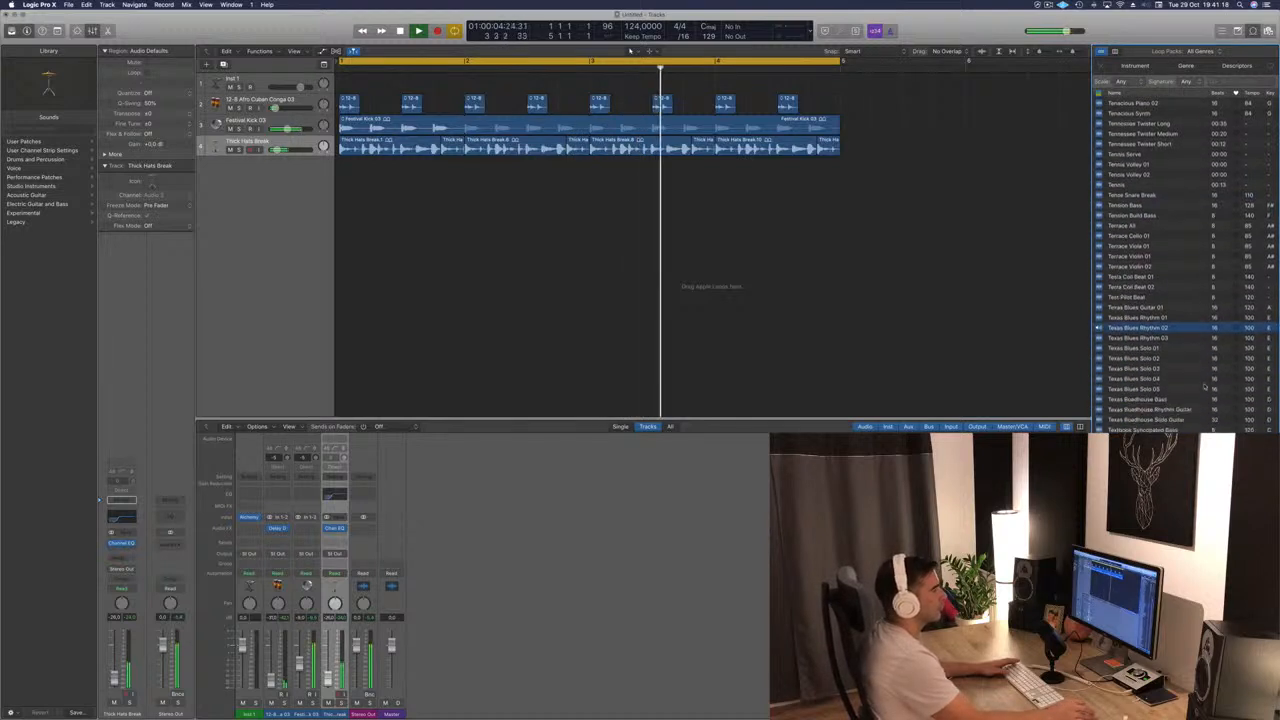
scroll(1203, 390, "down", 4)
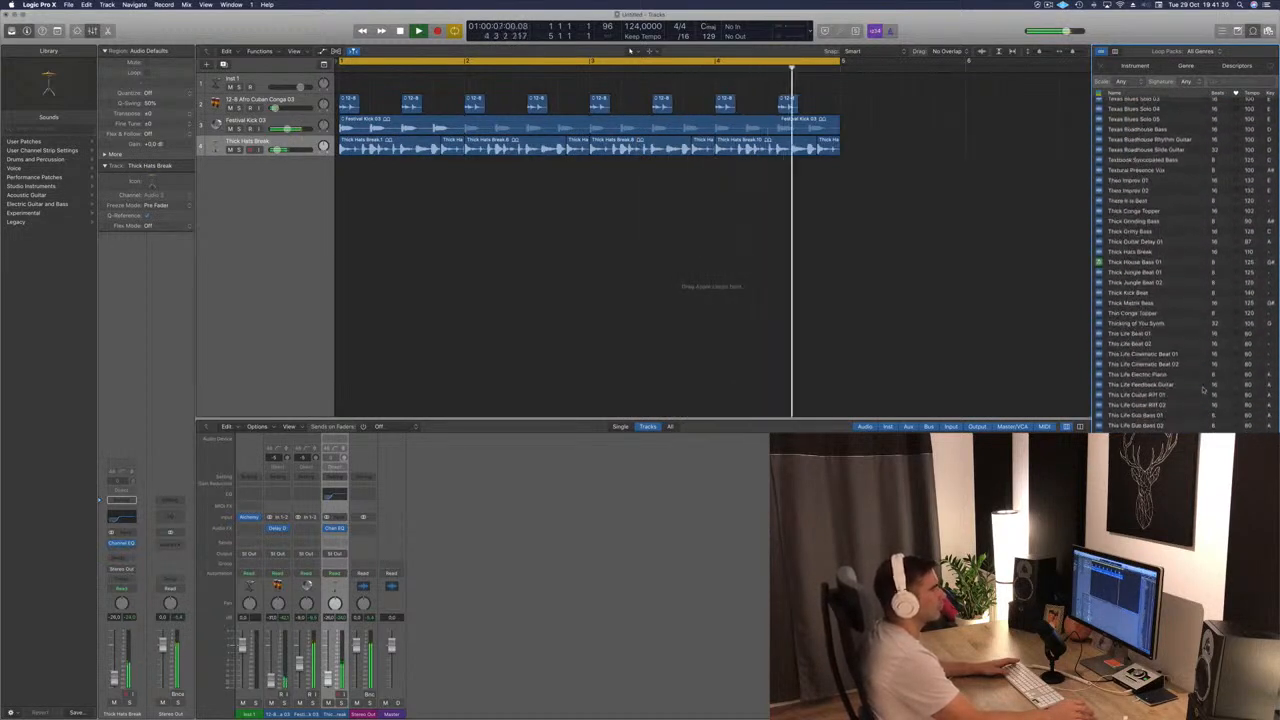
scroll(1192, 275, "up", 8)
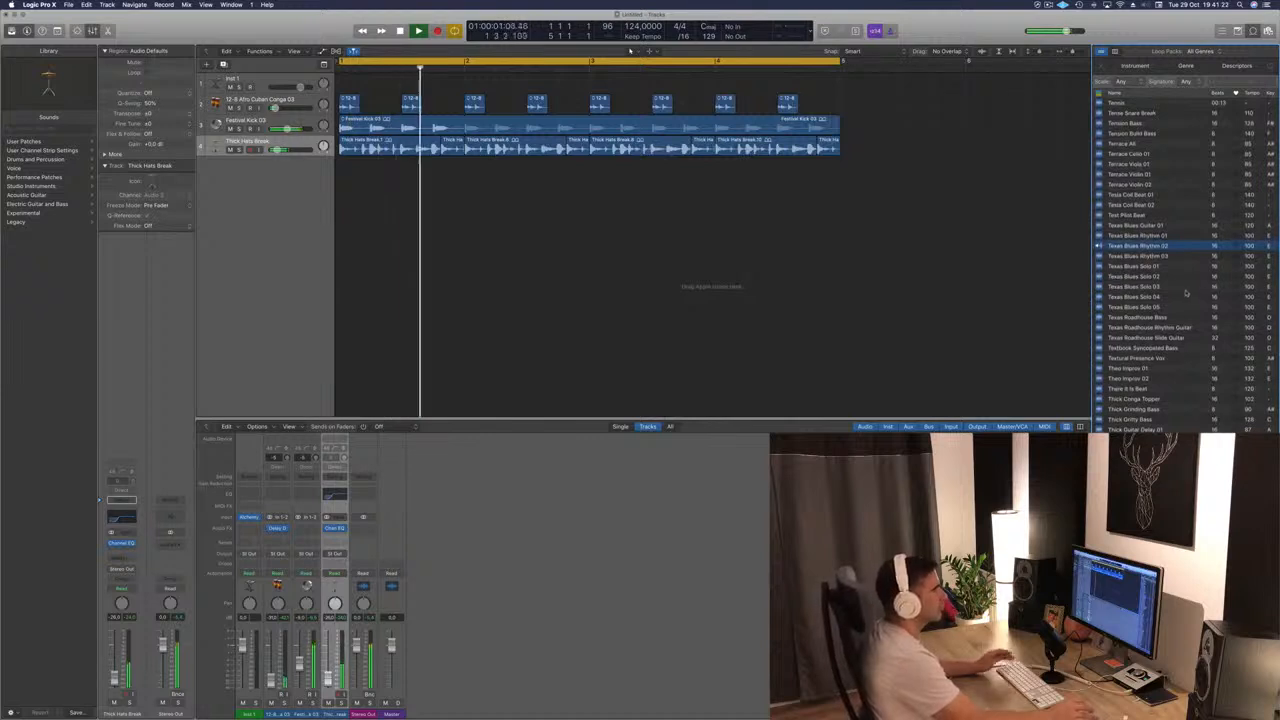
Step: Audition the Texas Blues Rhythm 03, Texas Blues Solo 03 and Texas Roadhouse Bass loops against the beat
left_click(1140, 256)
left_click(1136, 286)
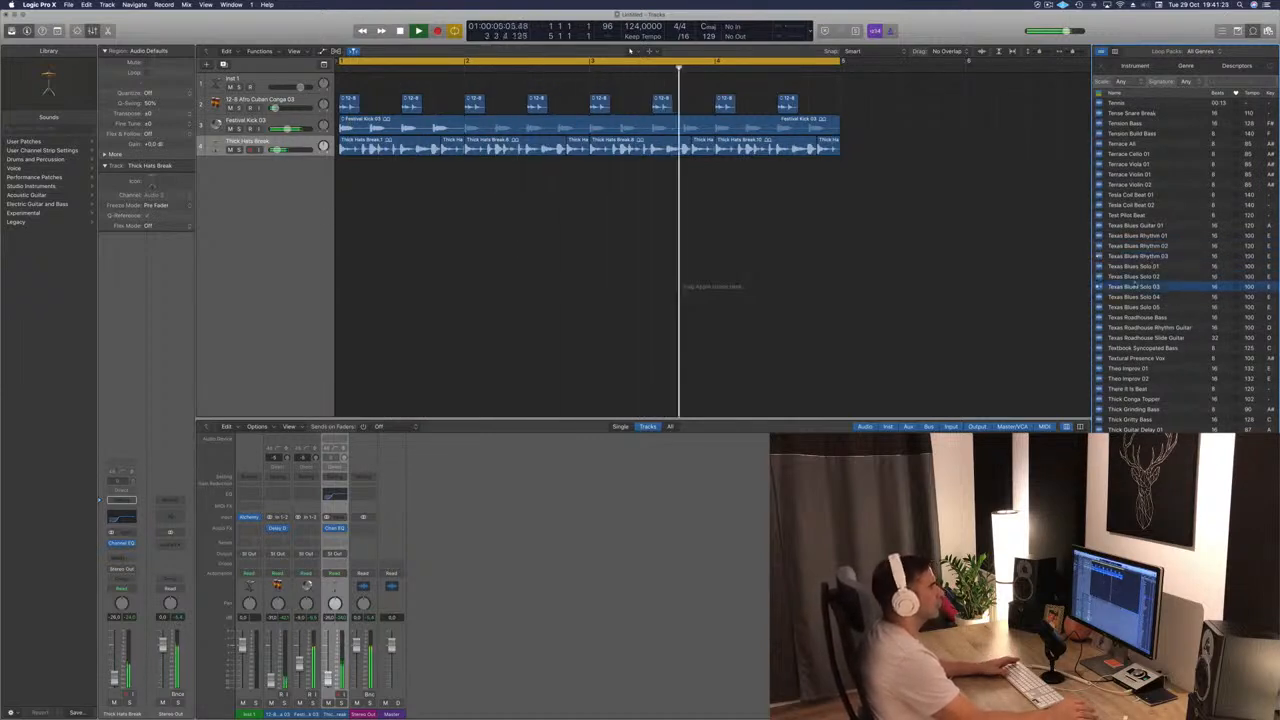
scroll(1156, 308, "down", 2)
left_click(1160, 297)
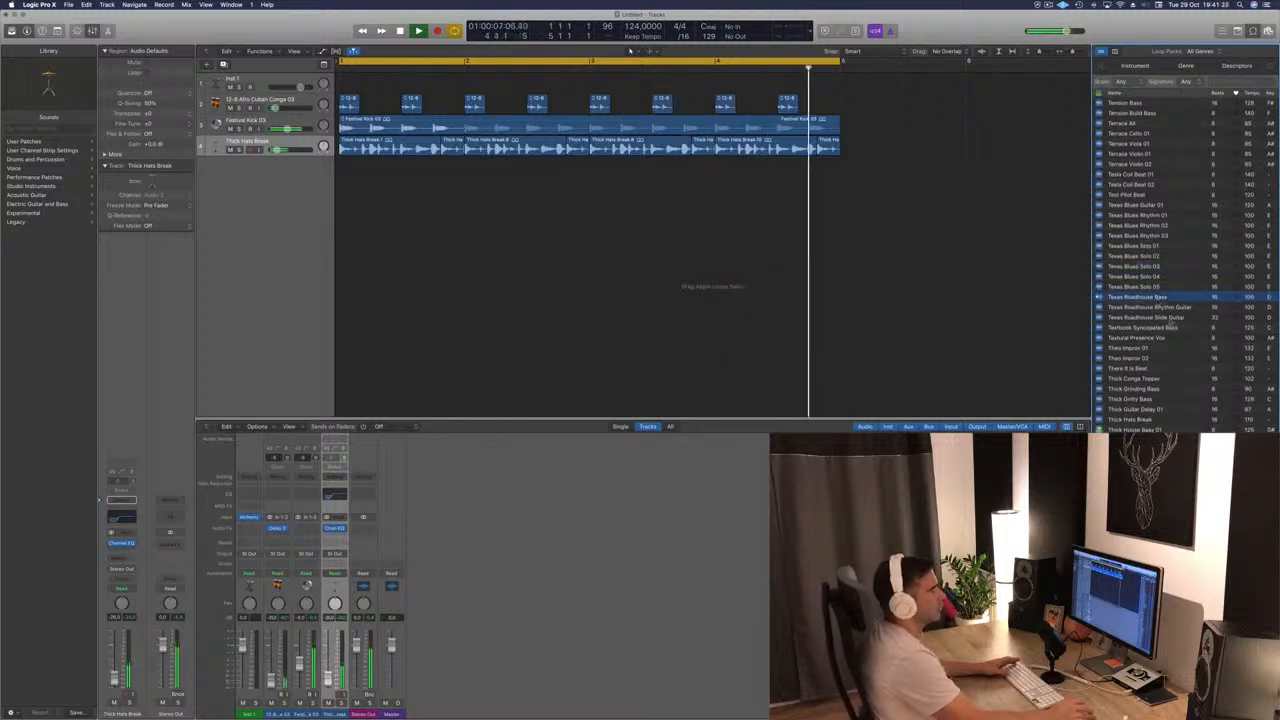
scroll(1168, 315, "down", 2)
scroll(1170, 323, "down", 2)
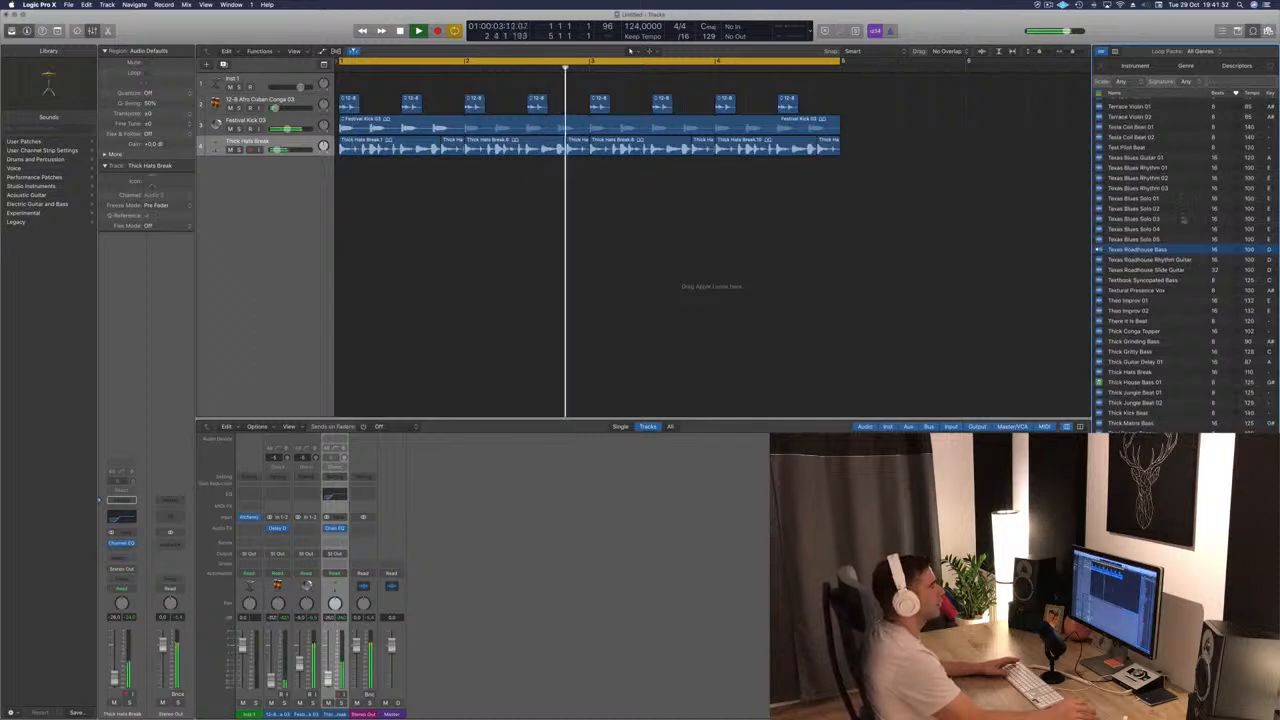
Step: Add the Texas Roadhouse Bass loop on a new track at bar 1 and play the arrangement from the start
key("space")
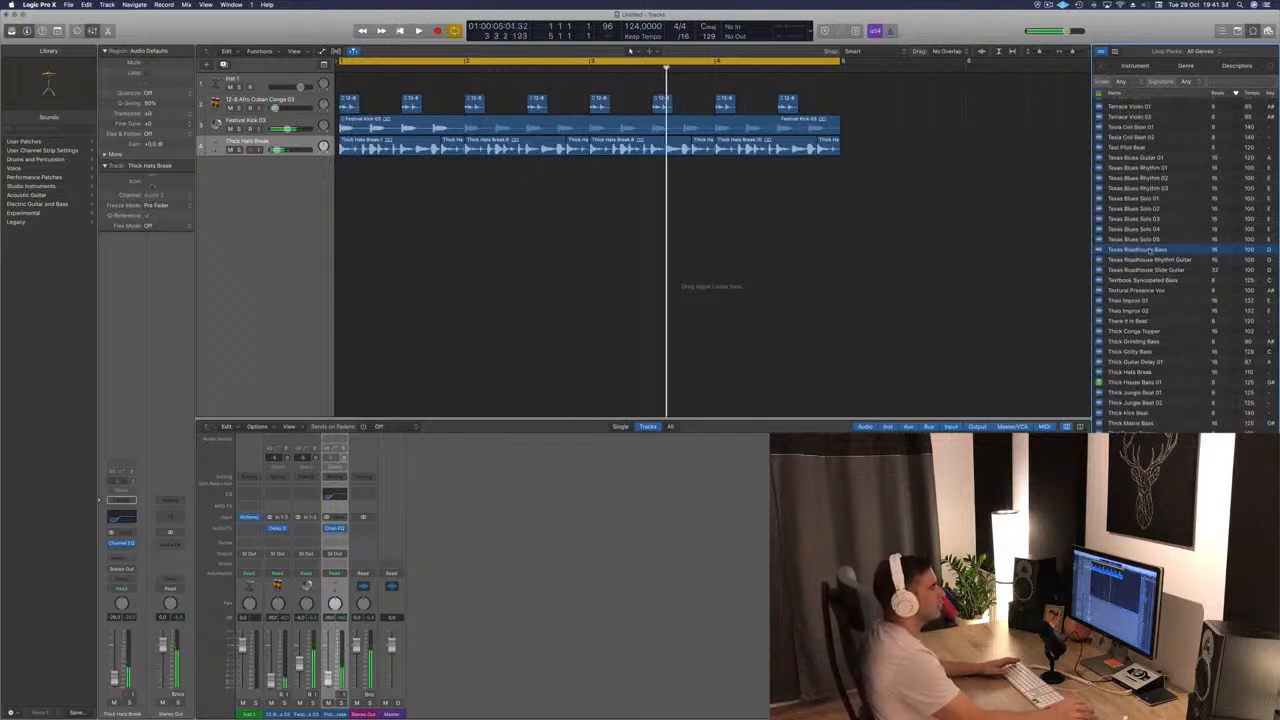
left_click_drag(1150, 249, 386, 214)
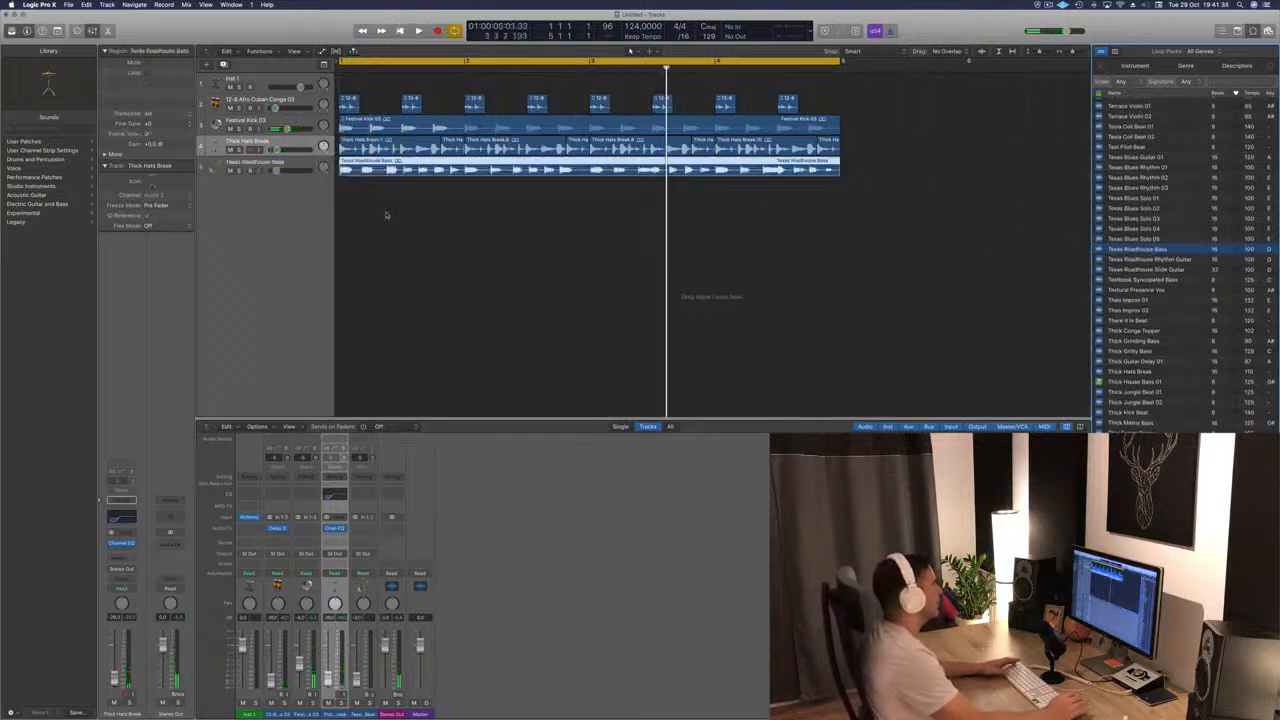
key("Return")
key("space")
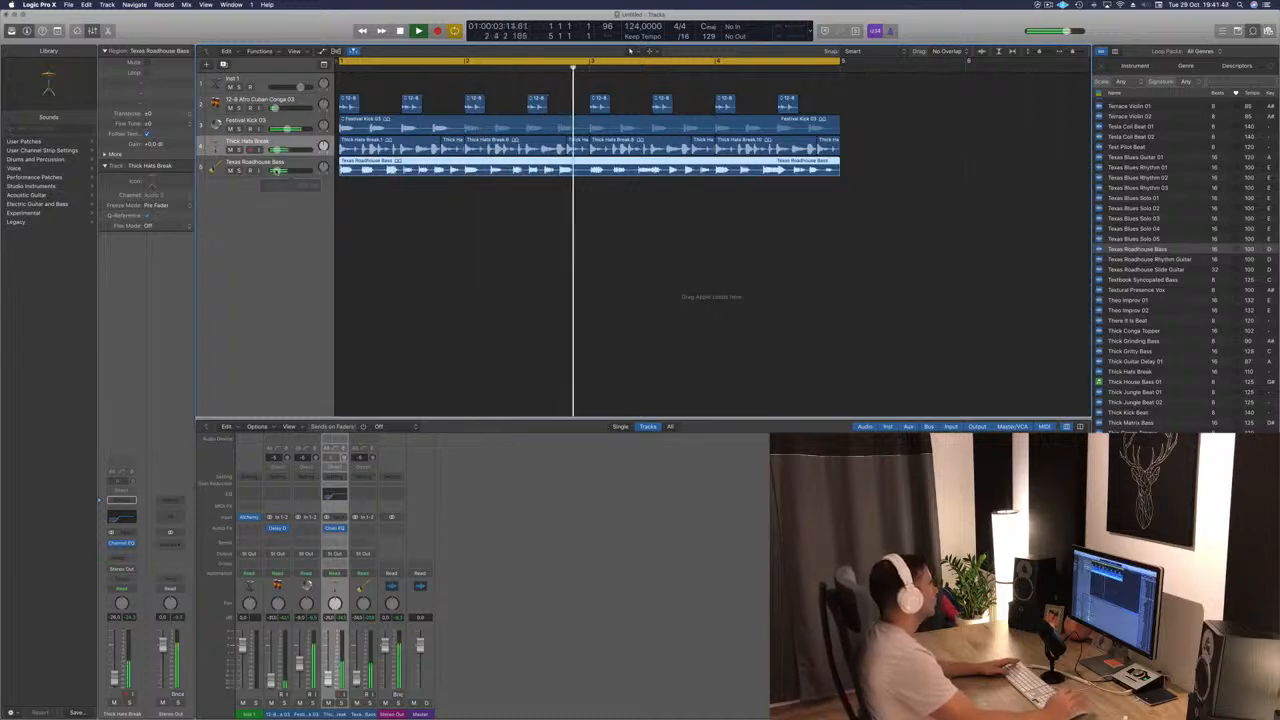
left_click(403, 260)
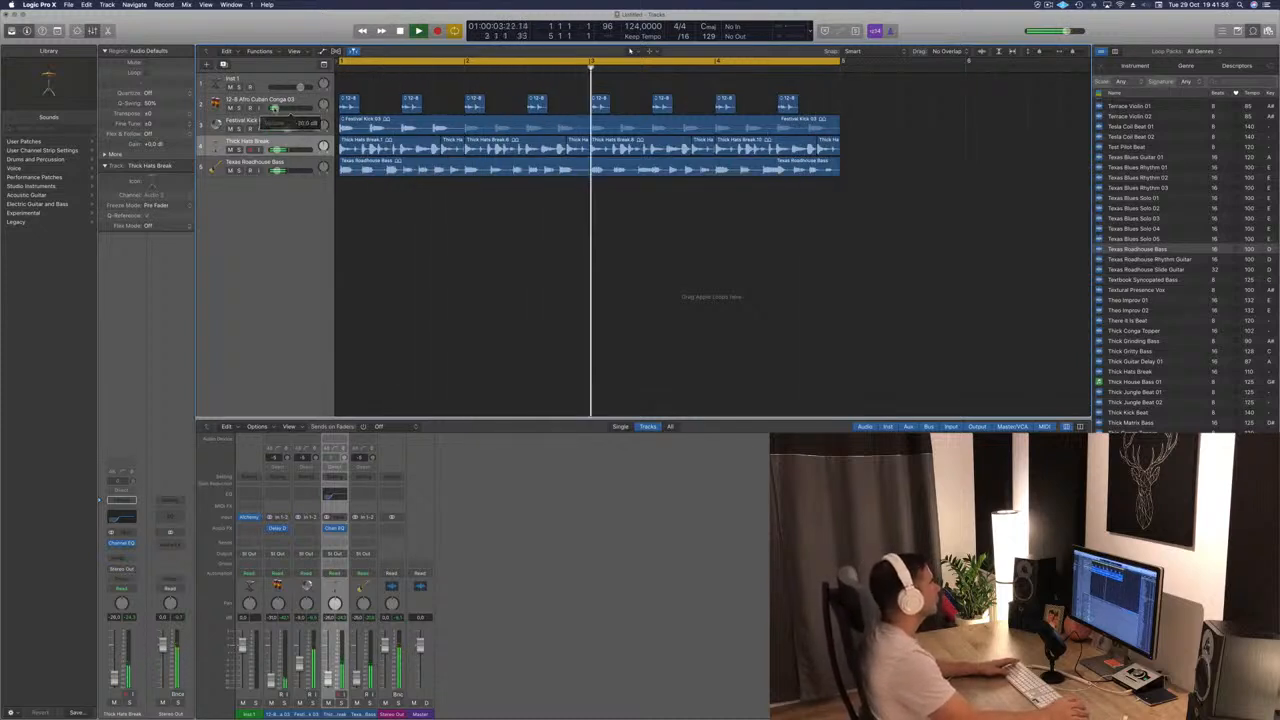
Step: Try shifting all the conga hits slightly later in two small moves during playback
left_click_drag(877, 86, 357, 104)
left_click(388, 84)
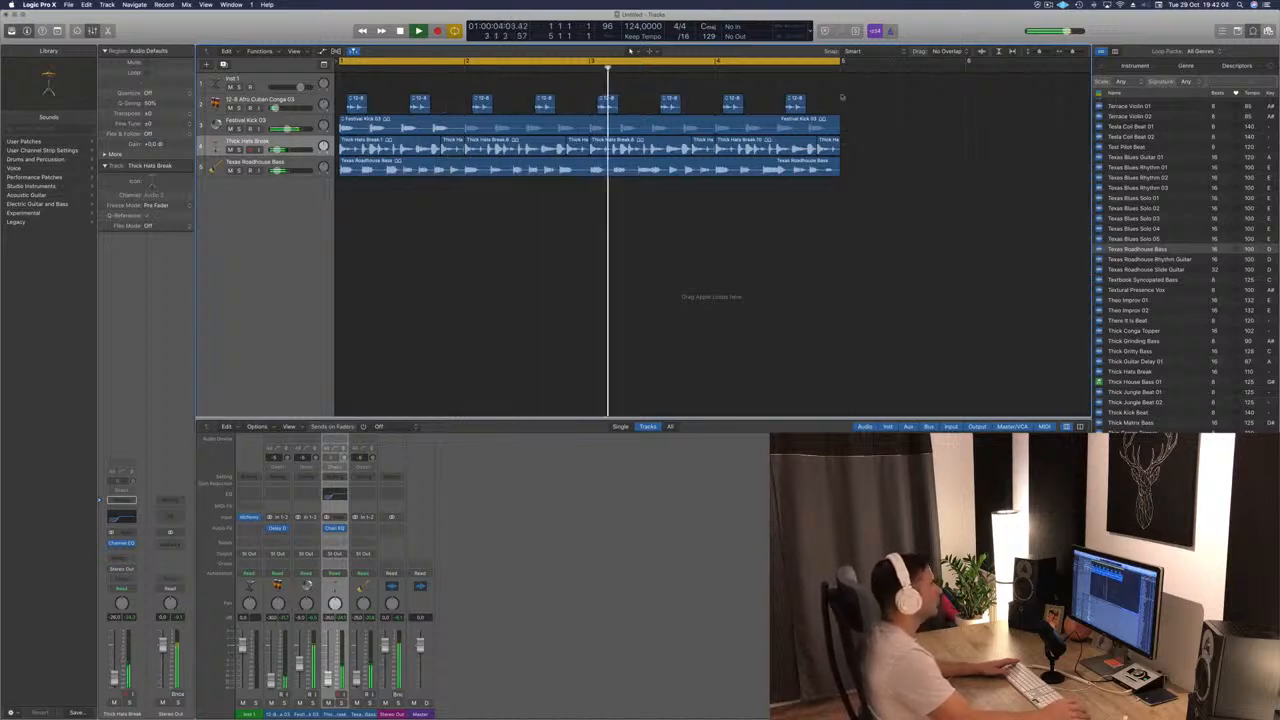
left_click_drag(843, 97, 364, 105)
left_click(650, 291)
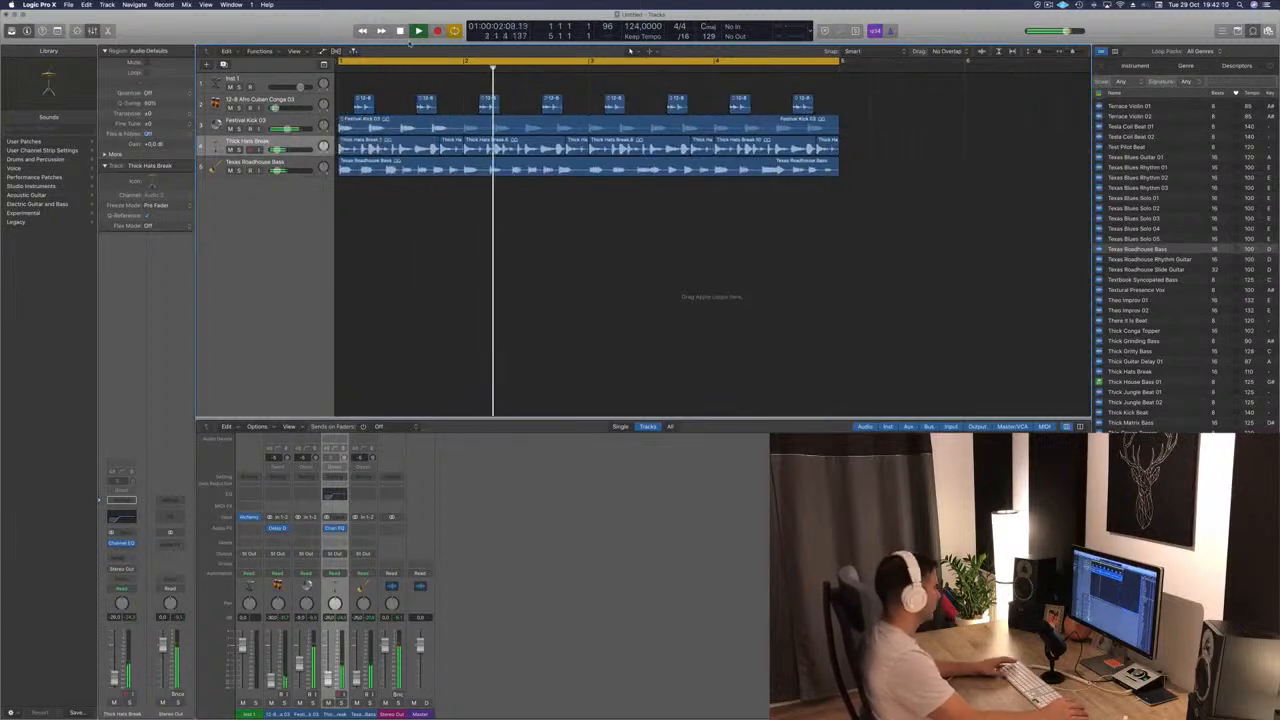
Step: Undo both shifts of the conga hits and restart playback
key("super+z")
key("super+z")
key("space")
key("space")
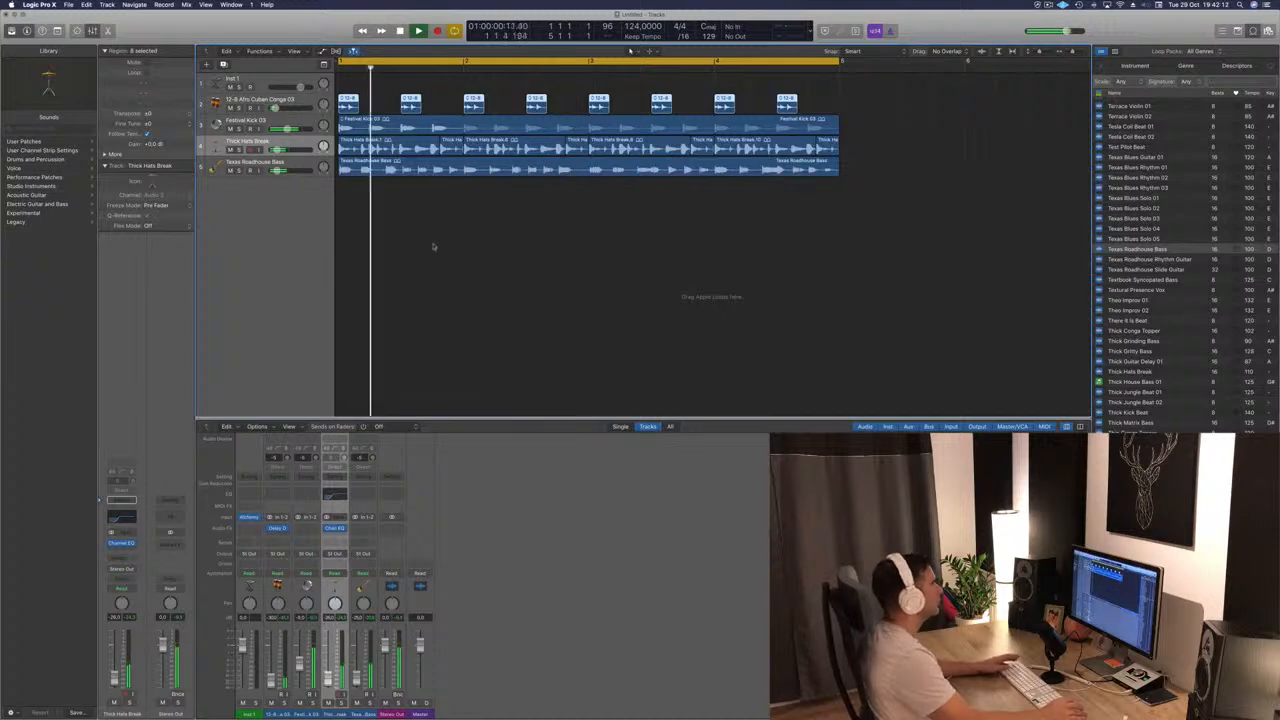
left_click(423, 293)
Step: Audition the Theo Improv 01 and Theo Improv 02 vocal loops against the beat
scroll(1170, 296, "down", 2)
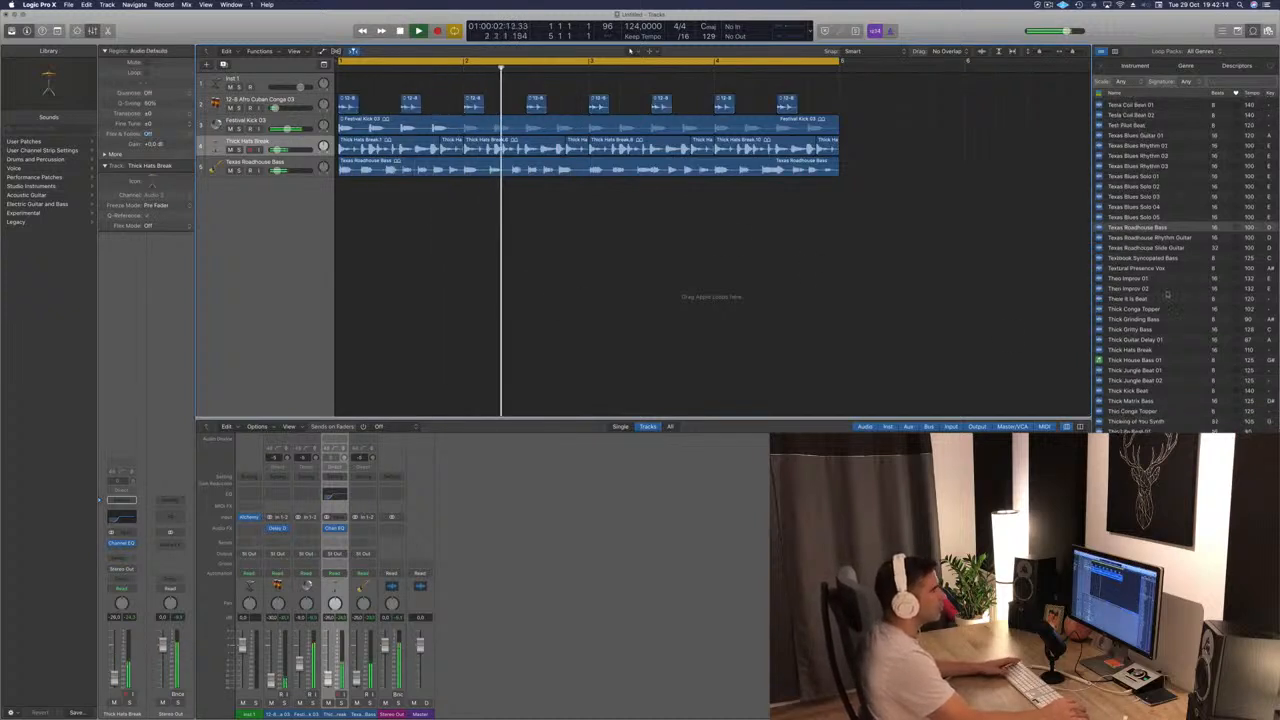
left_click(1150, 278)
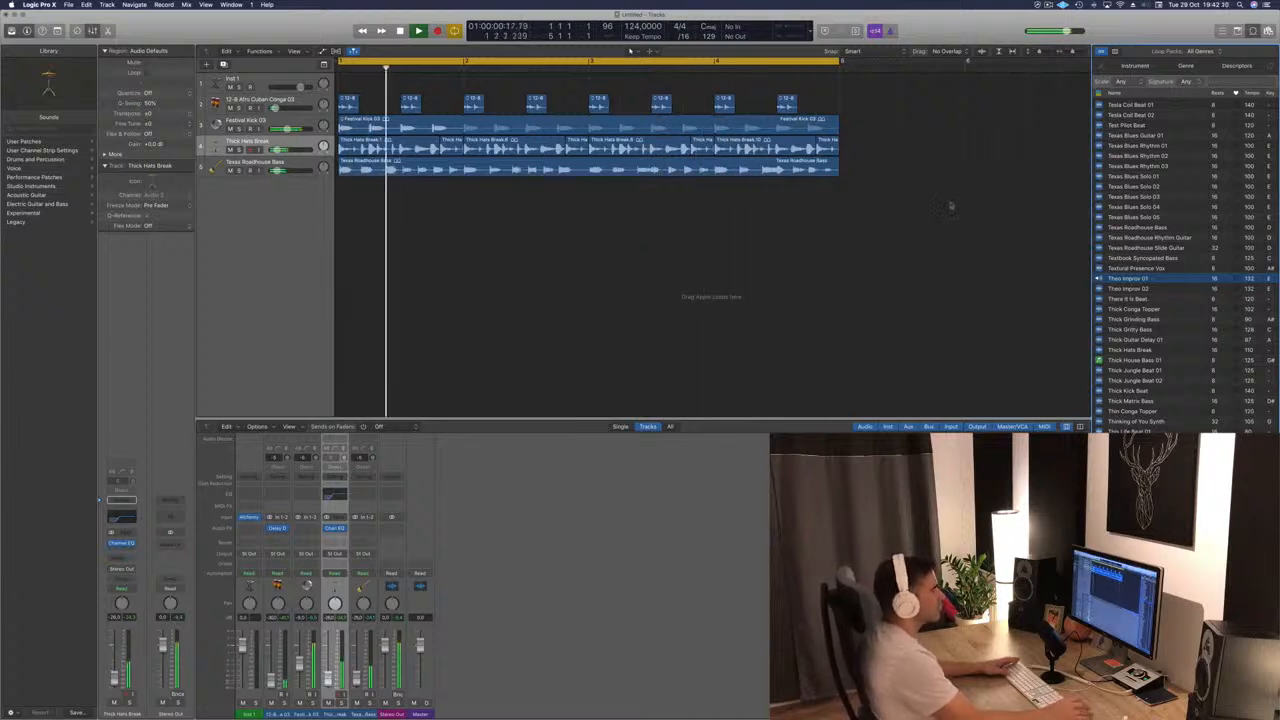
left_click(1135, 289)
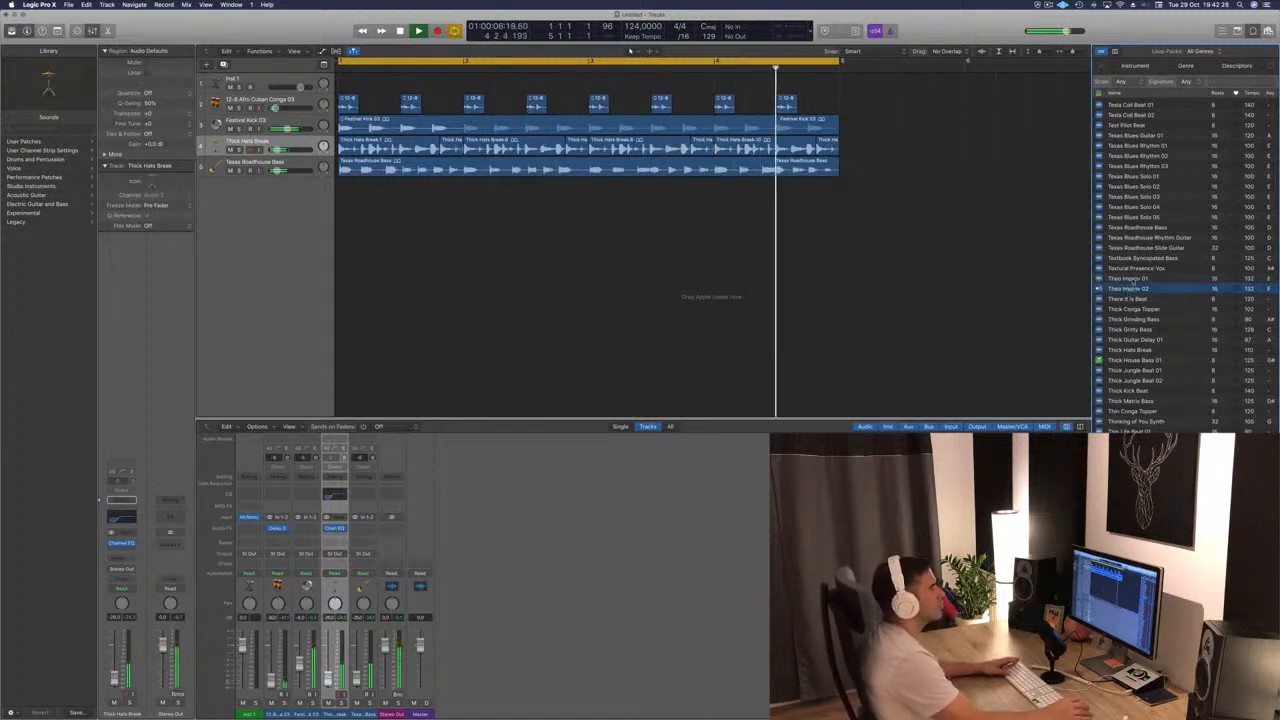
left_click(1134, 279)
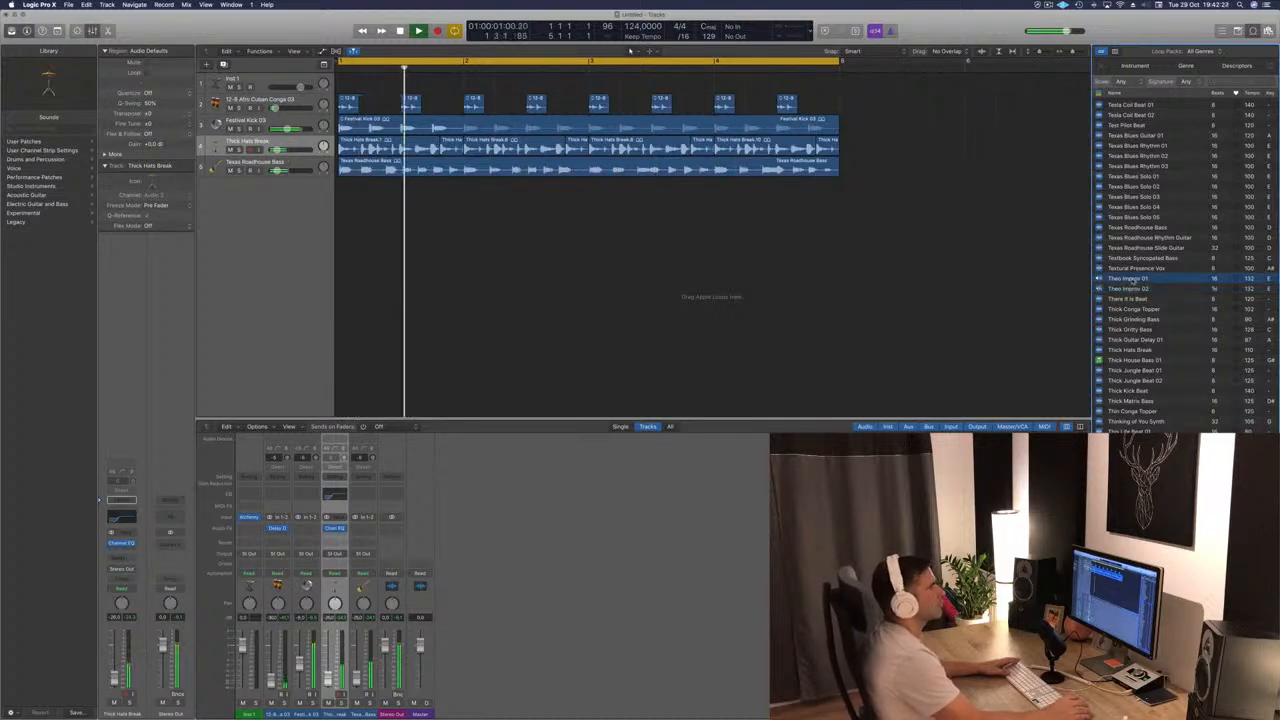
Step: Add the Theo Improv 01 loop on a new track at bar 1 and adjust its volume during playback
left_click_drag(1130, 280, 345, 185)
scroll(470, 253, "down", 5)
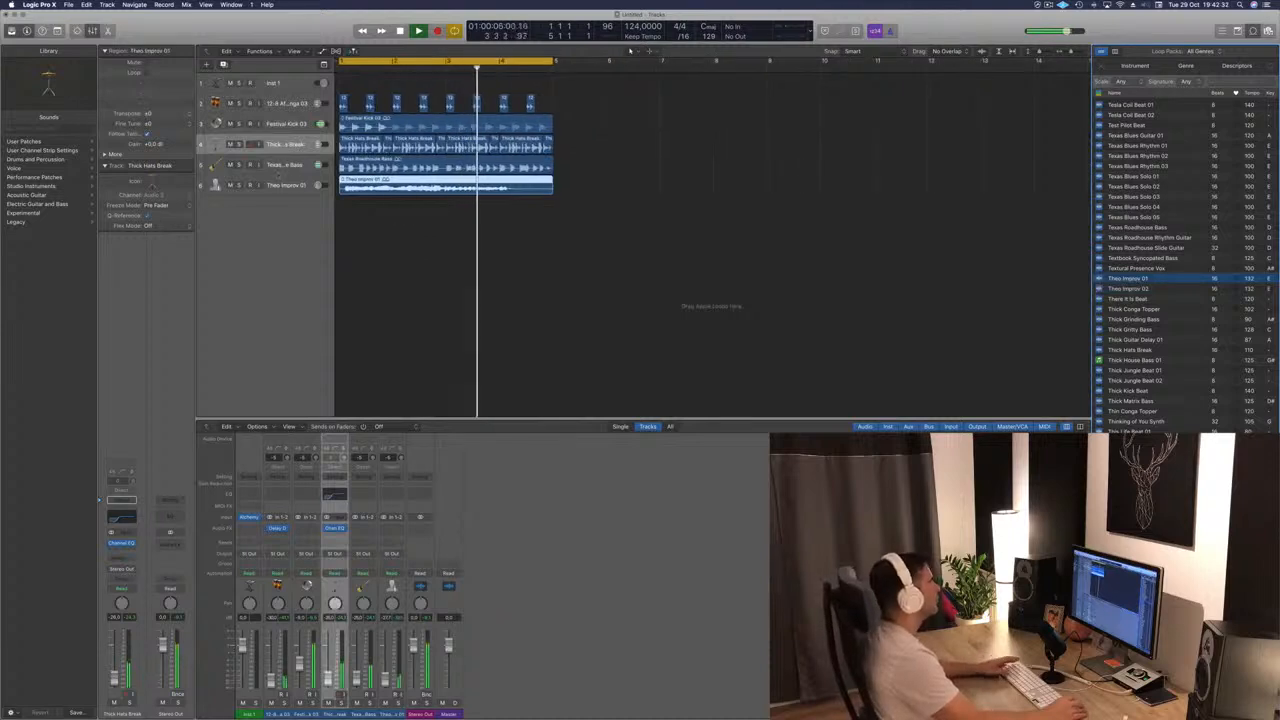
left_click(275, 188)
key("space")
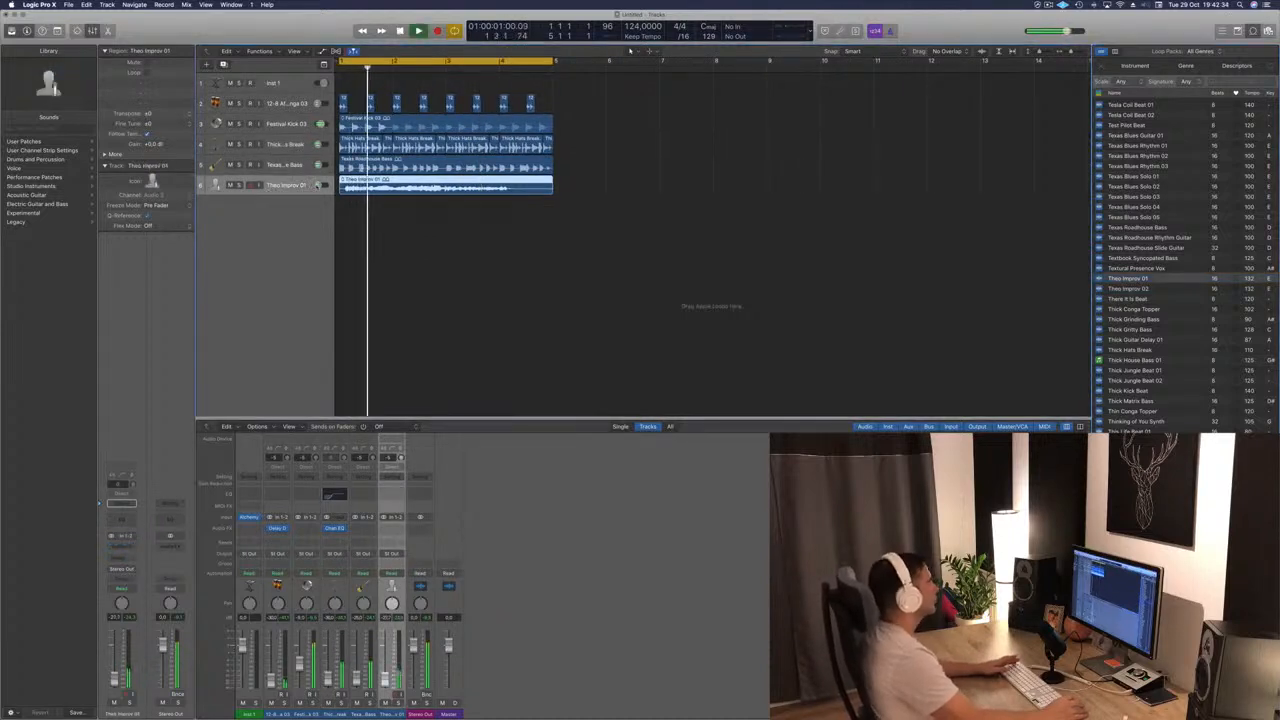
left_click_drag(319, 185, 320, 186)
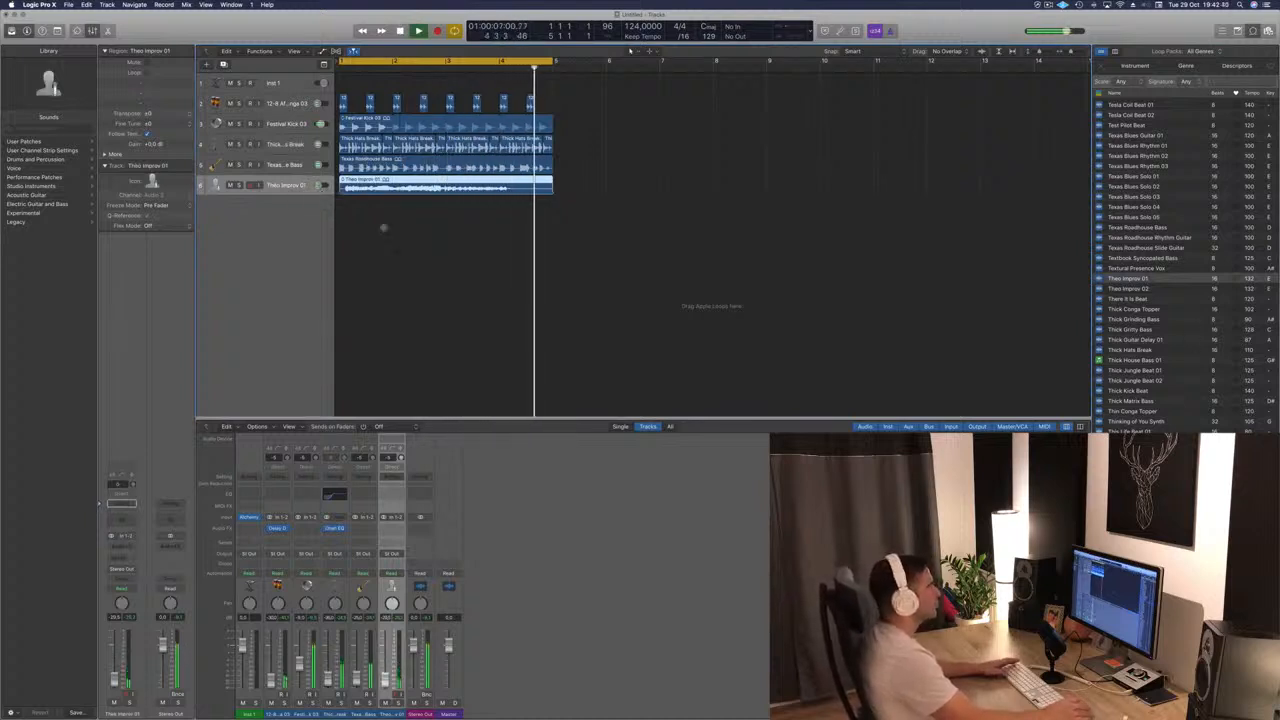
Step: Add the Theo Improv 02 loop on a new track, starting about one beat before bar 4
left_click(1143, 289)
left_click_drag(1147, 289, 484, 241)
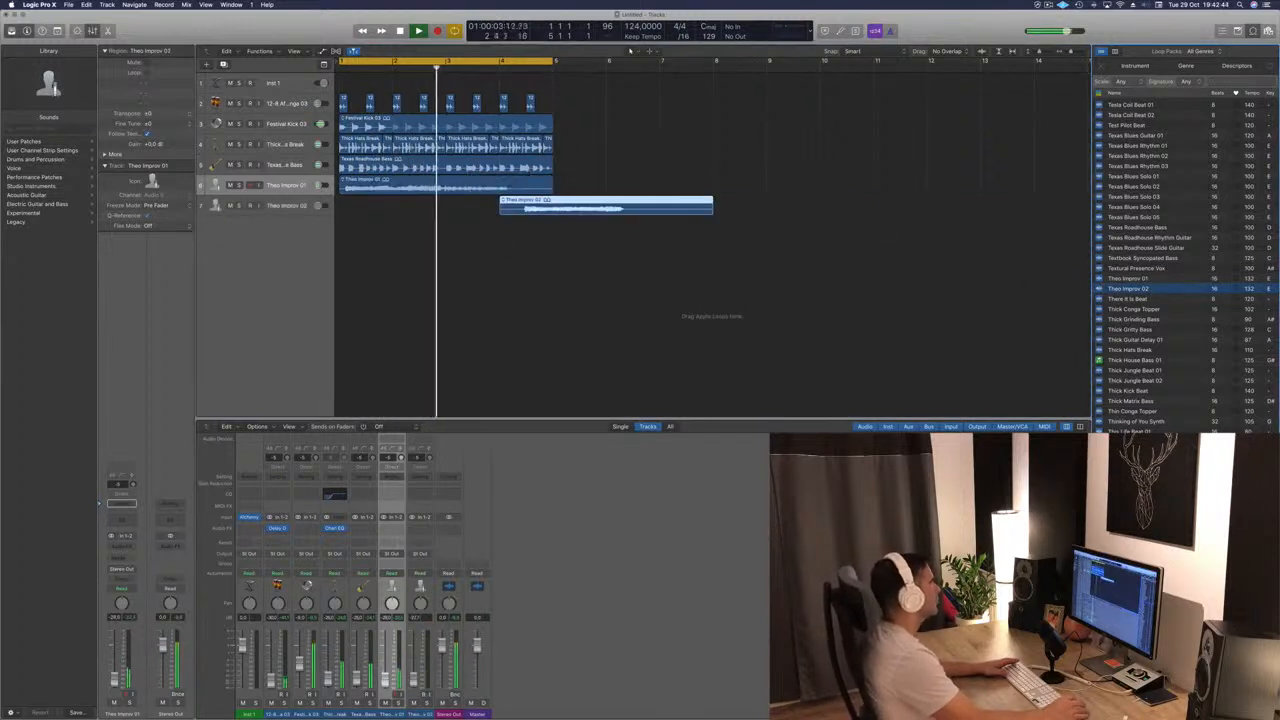
left_click_drag(561, 206, 549, 206)
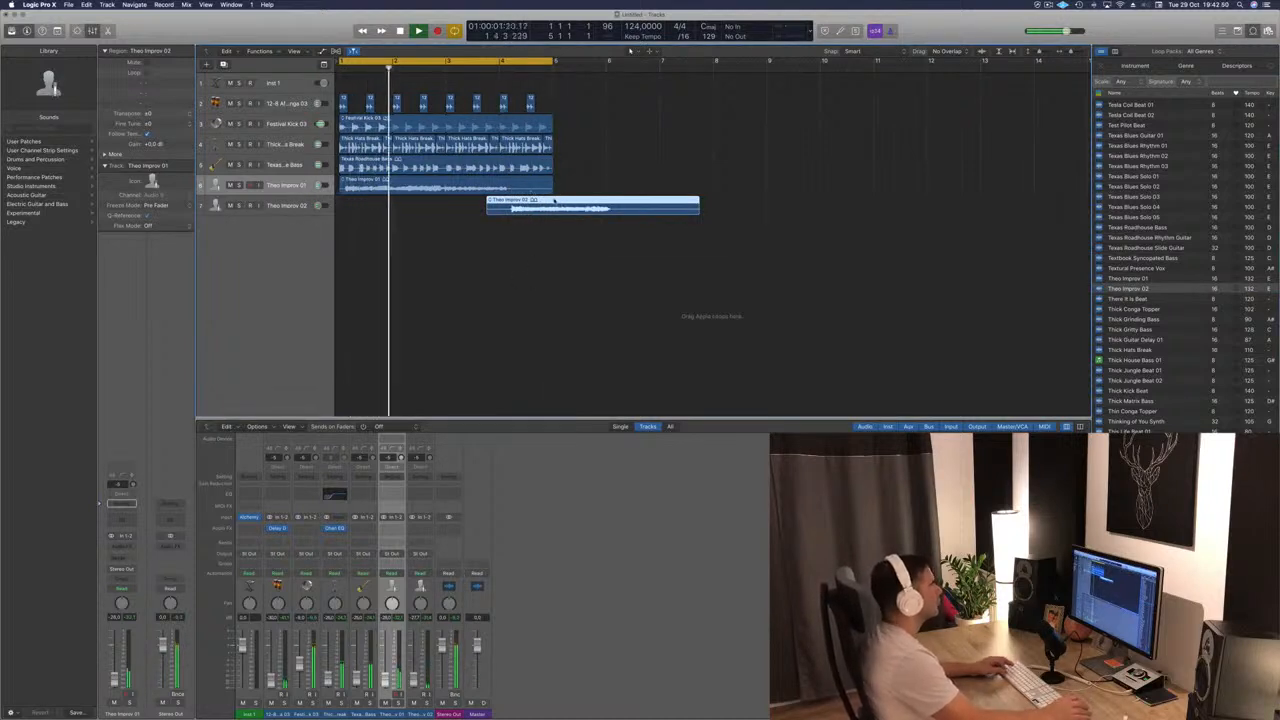
Step: Extend the cycle range to the end of bar 8 and copy the regions of bars 1 to 4 into bars 5 to 8
left_click_drag(553, 63, 769, 103)
left_click_drag(567, 94, 573, 188)
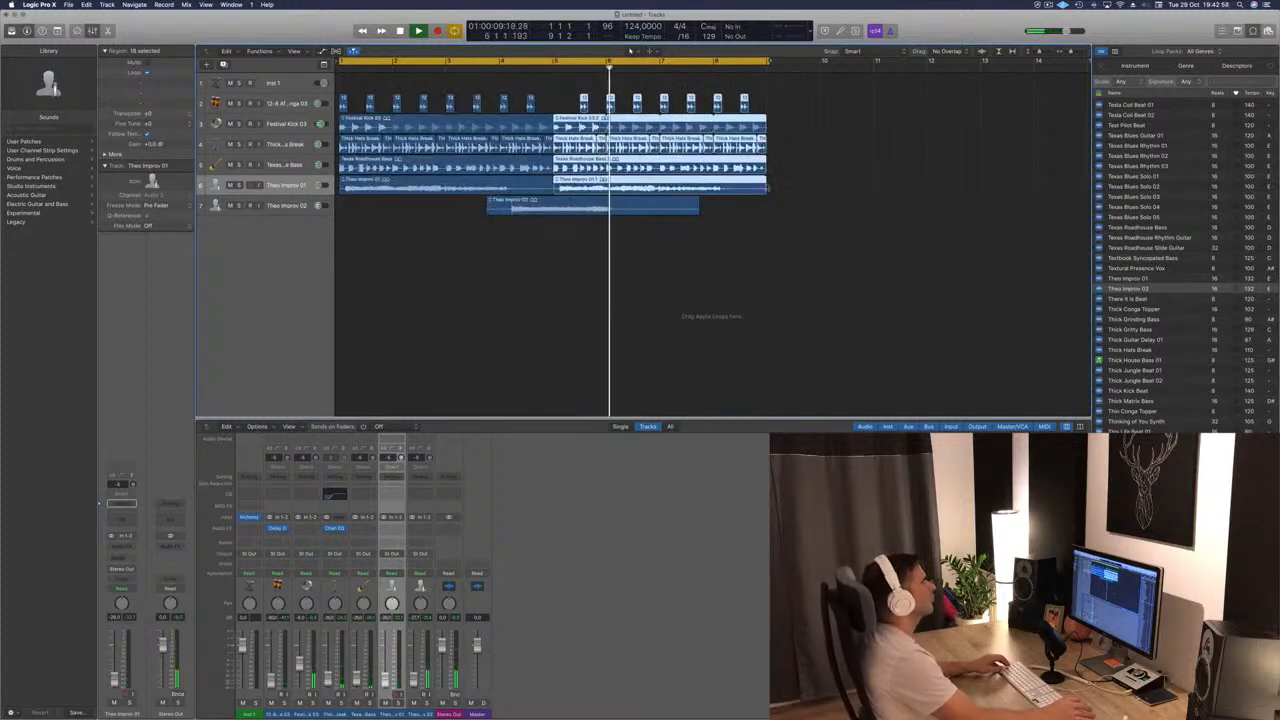
left_click(712, 232)
Step: Delete the copied Theo Improv 01 region in bars 5 to 8 and return playback to the start
left_click(700, 187)
key("Delete")
key("Return")
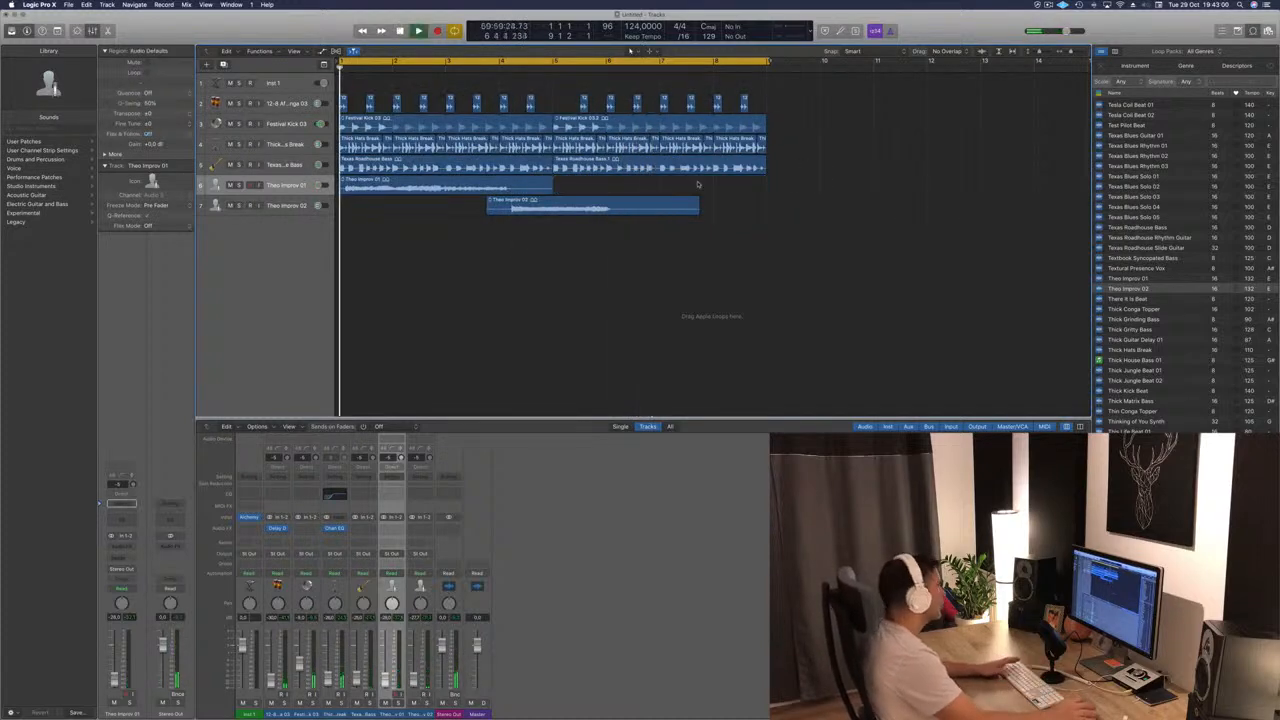
Step: Add a send to Bus 1 on the Theo Improv 01 track and replay from the start
left_click(276, 178)
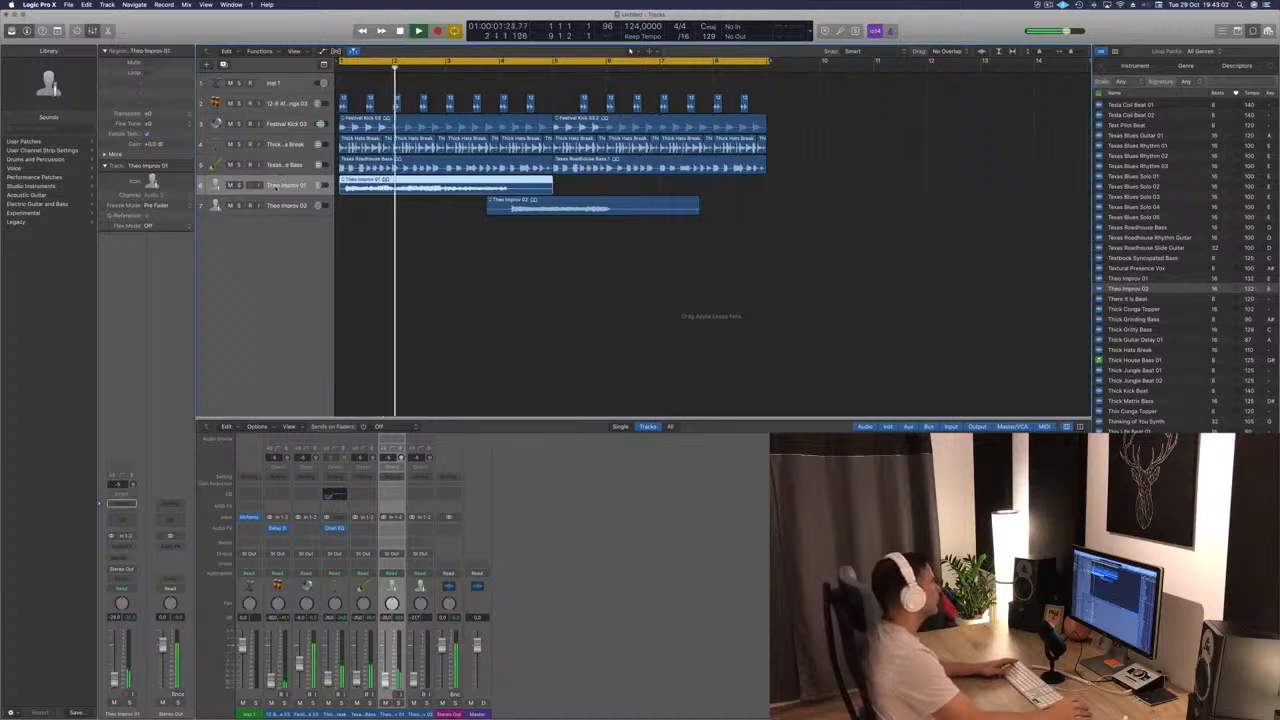
left_click(118, 557)
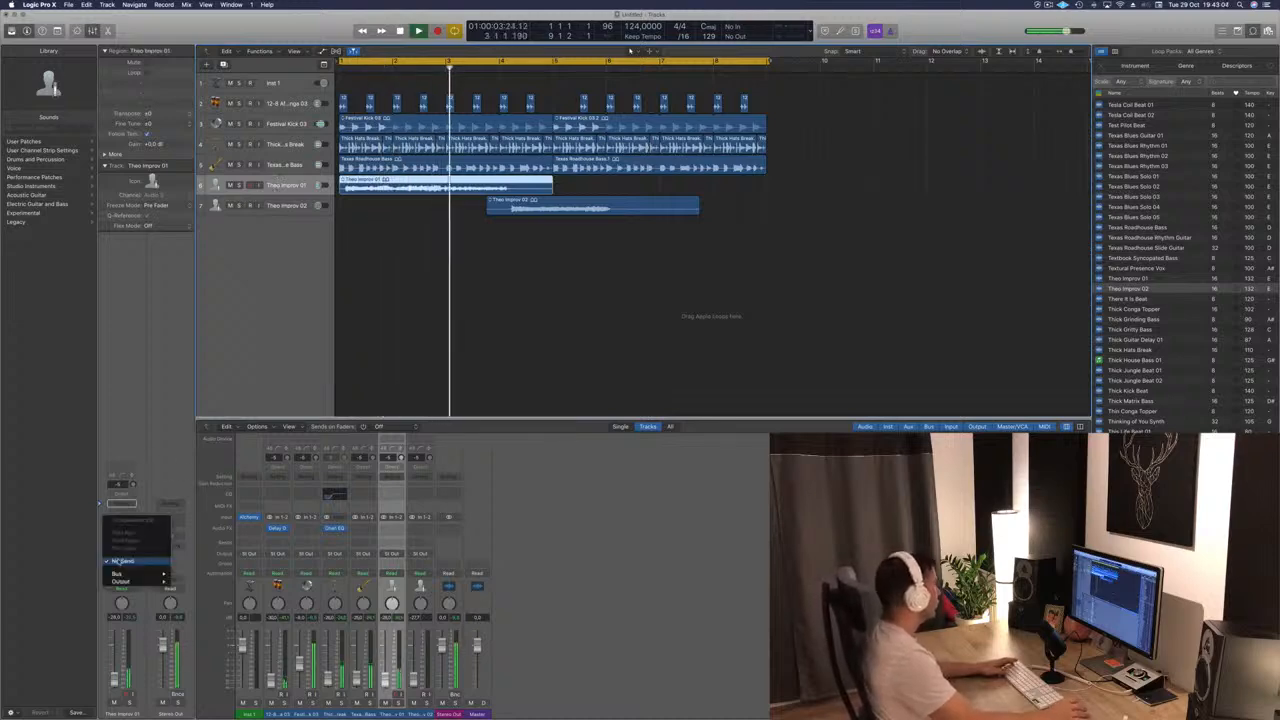
mouse_move(140, 573)
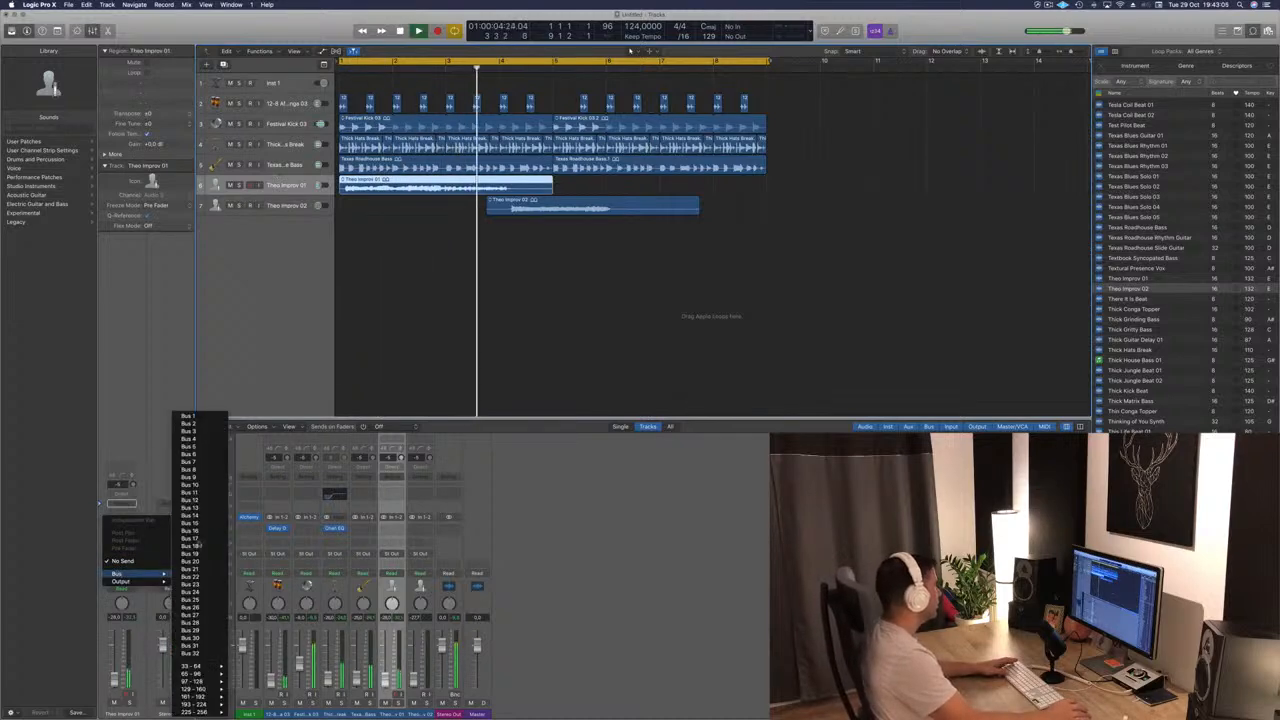
left_click(213, 420)
key("Return")
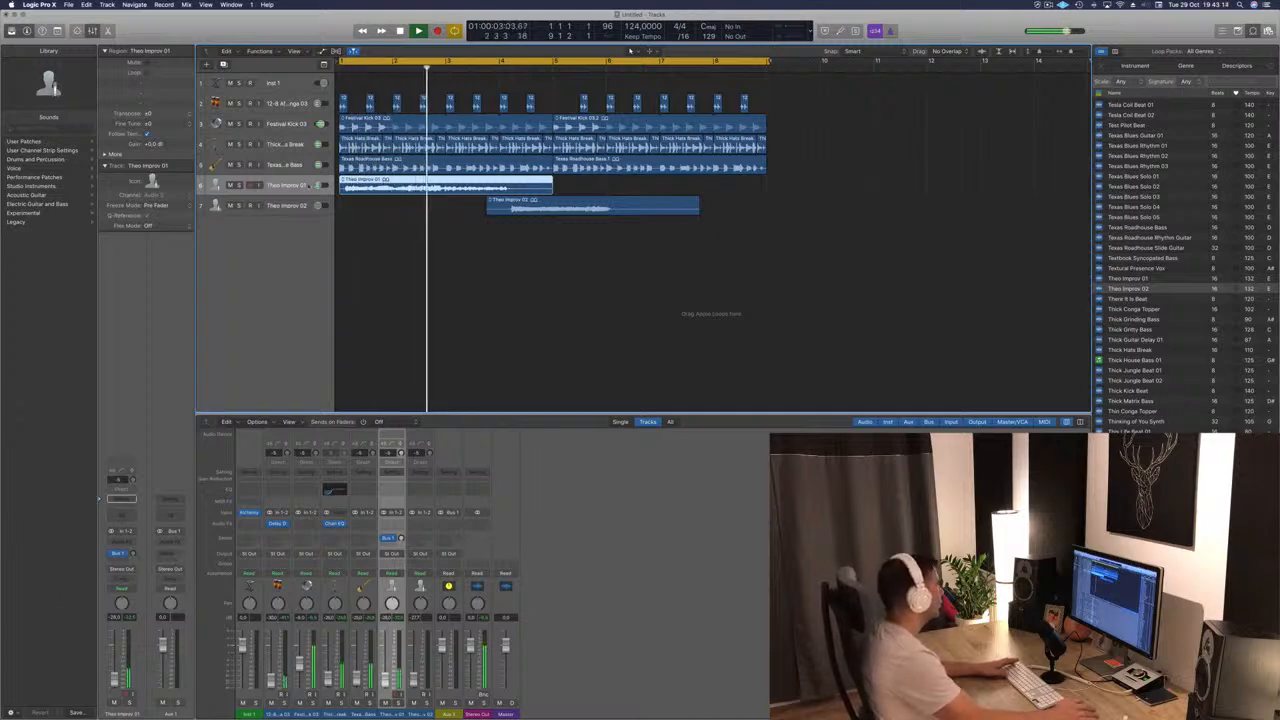
Step: Route the outputs of the Theo Improv 01 and Theo Improv 02 tracks to Bus 1
left_click(121, 569)
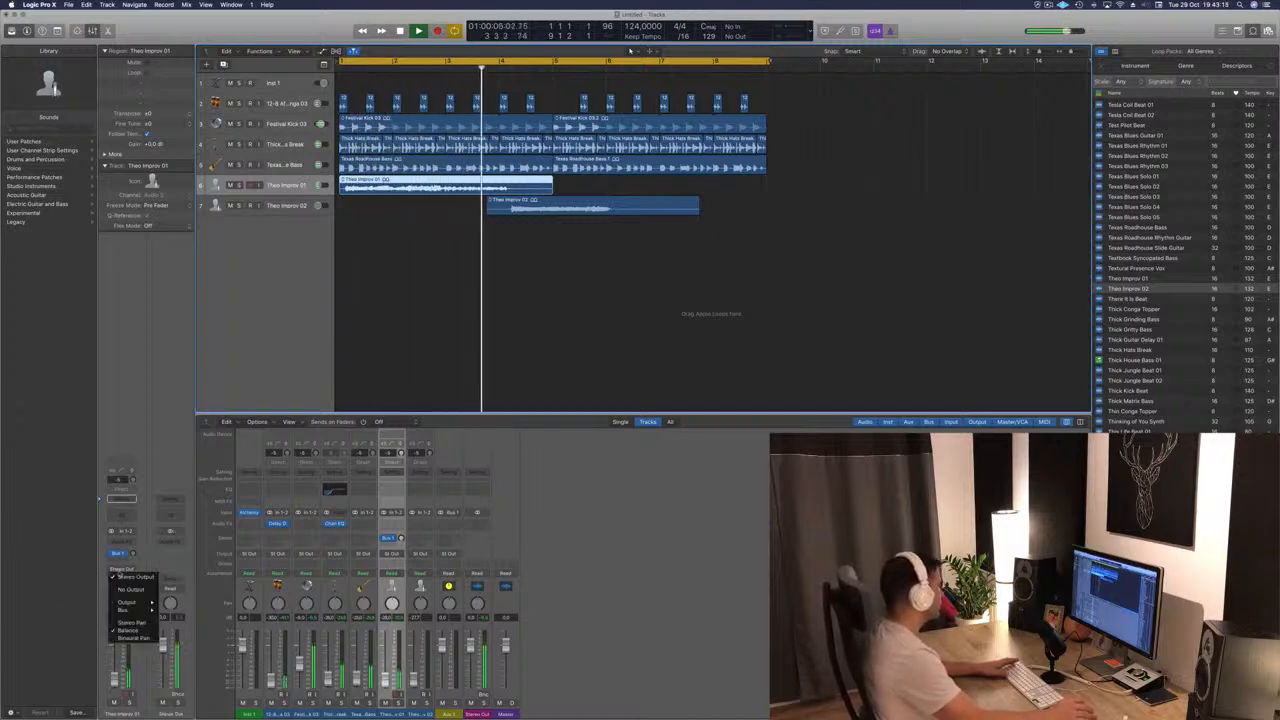
mouse_move(124, 610)
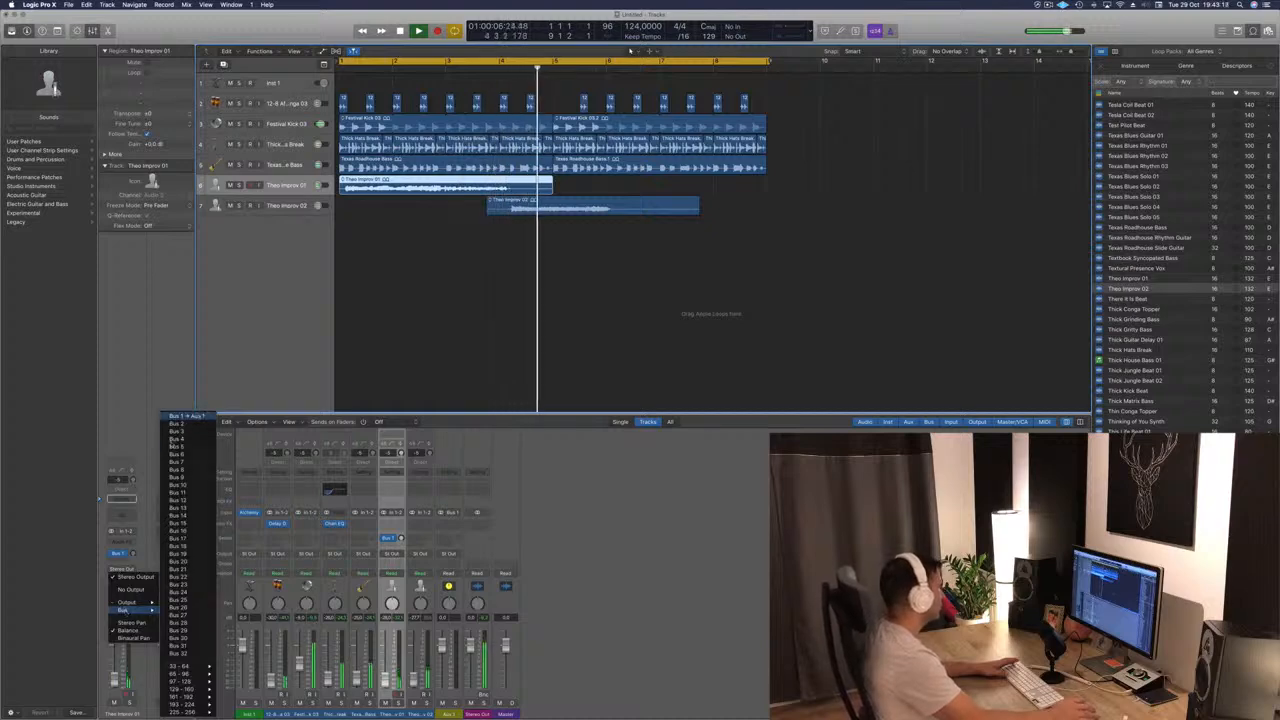
left_click(185, 415)
left_click(270, 204)
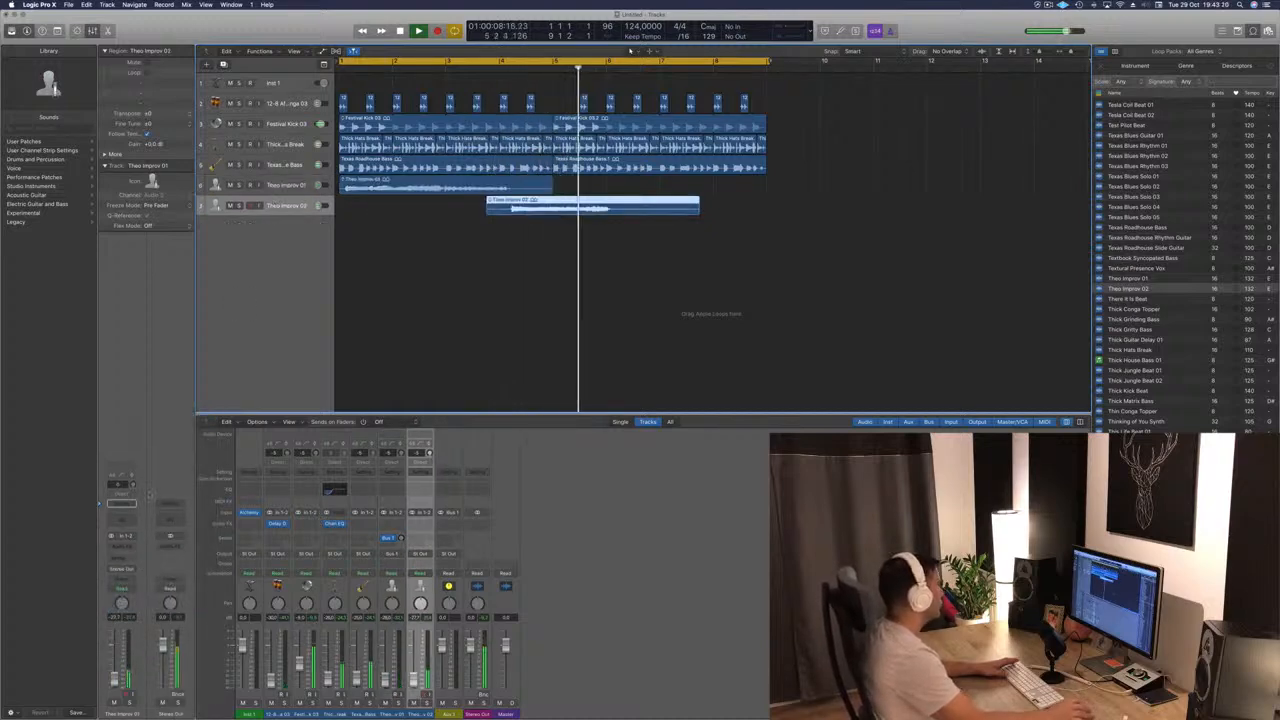
left_click(121, 568)
mouse_move(126, 602)
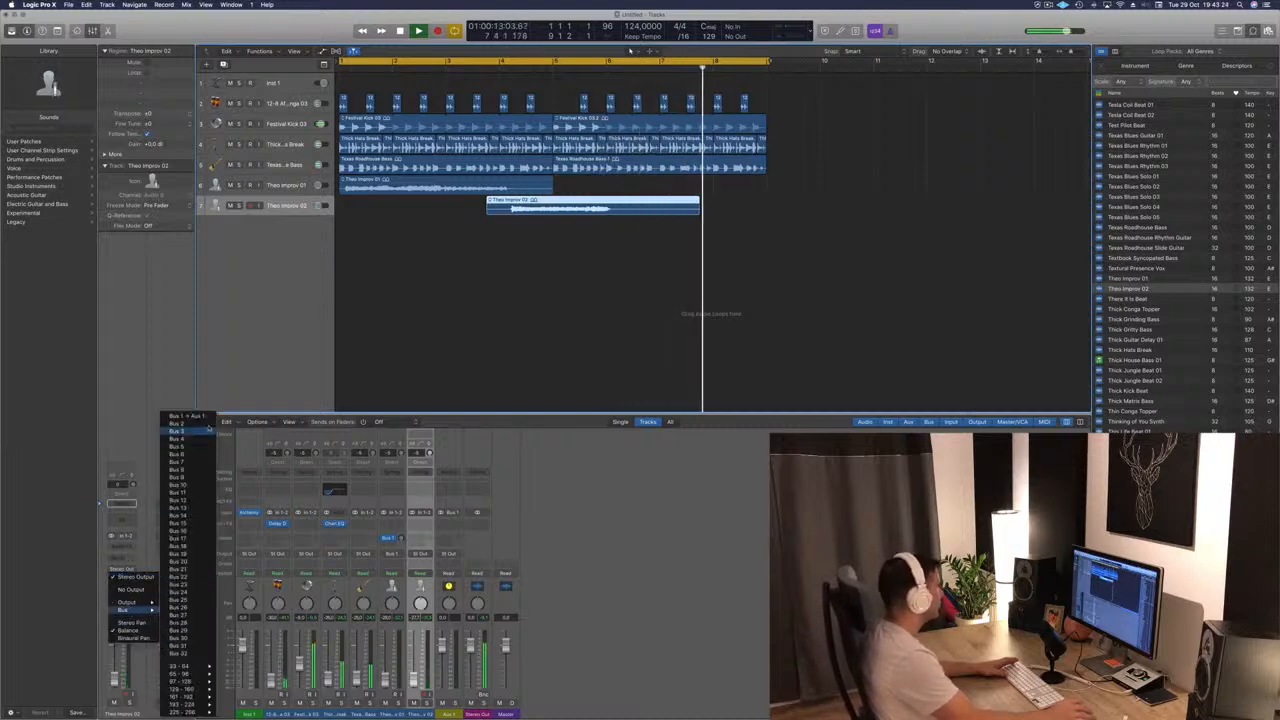
left_click(205, 418)
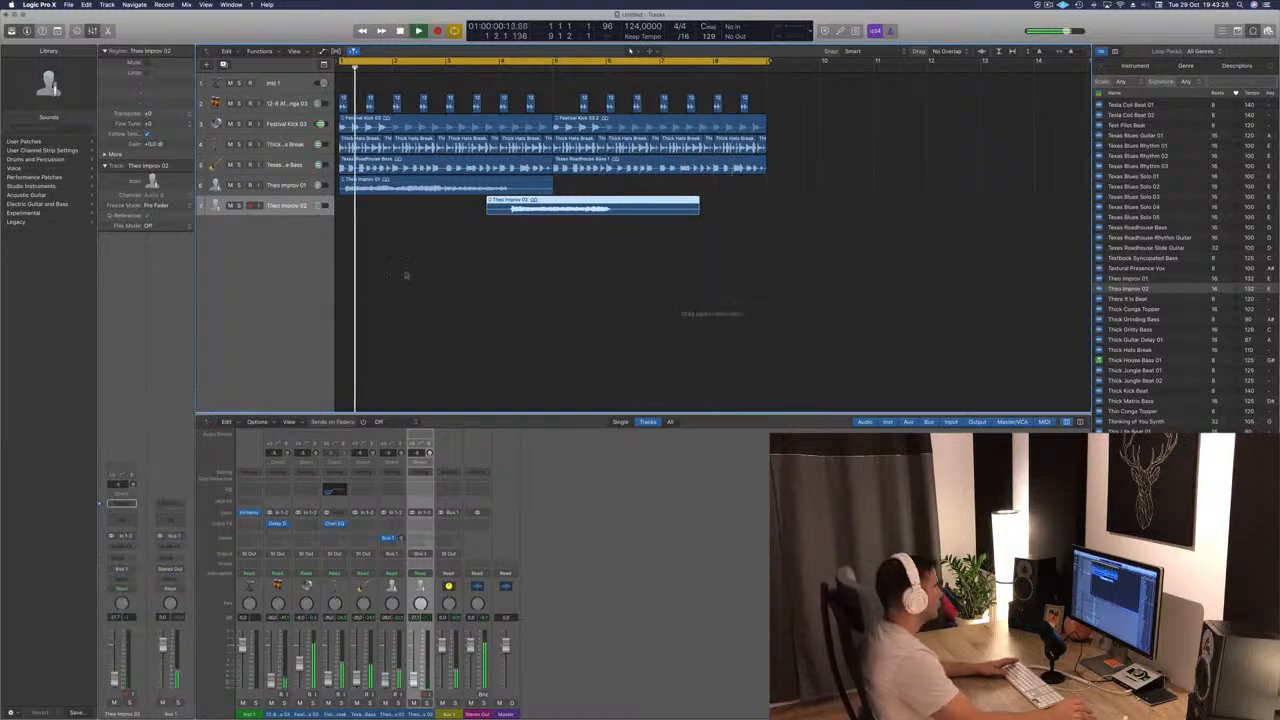
Step: Insert a stereo SilverVerb on the Aux 1 channel and set its wet output to 12%
left_click(448, 524)
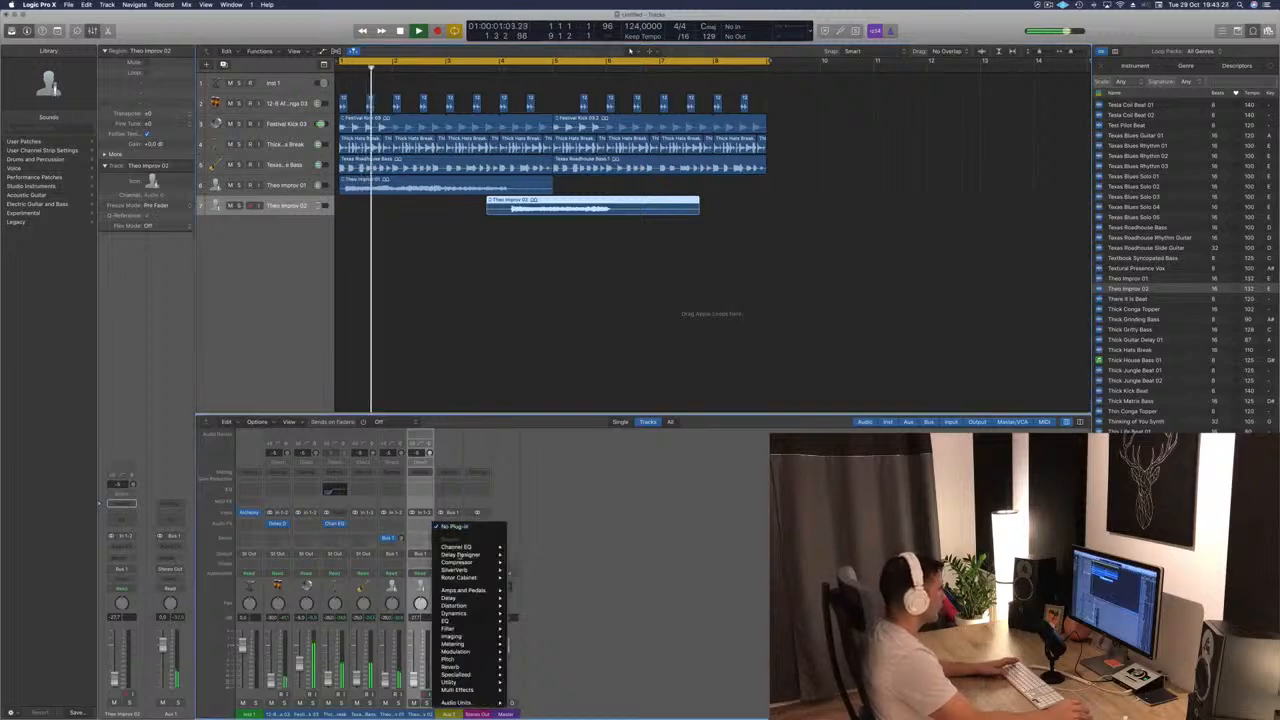
mouse_move(456, 570)
left_click(526, 570)
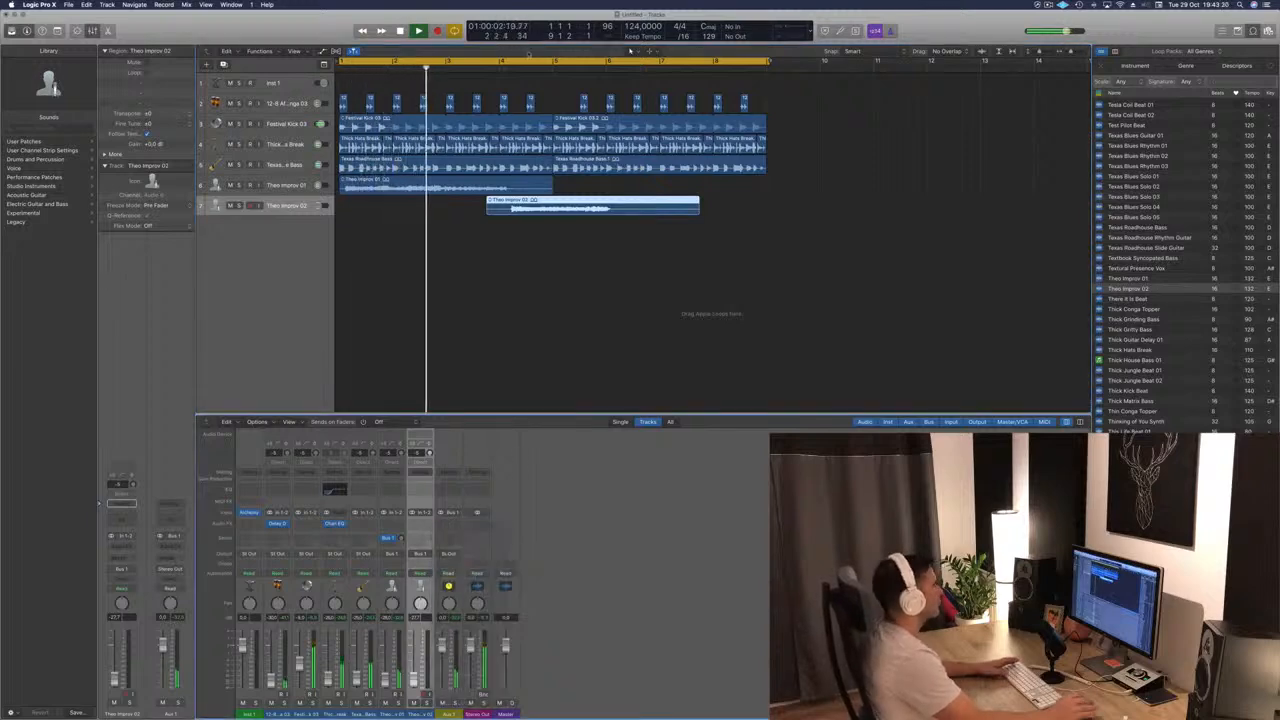
left_click_drag(436, 128, 769, 213)
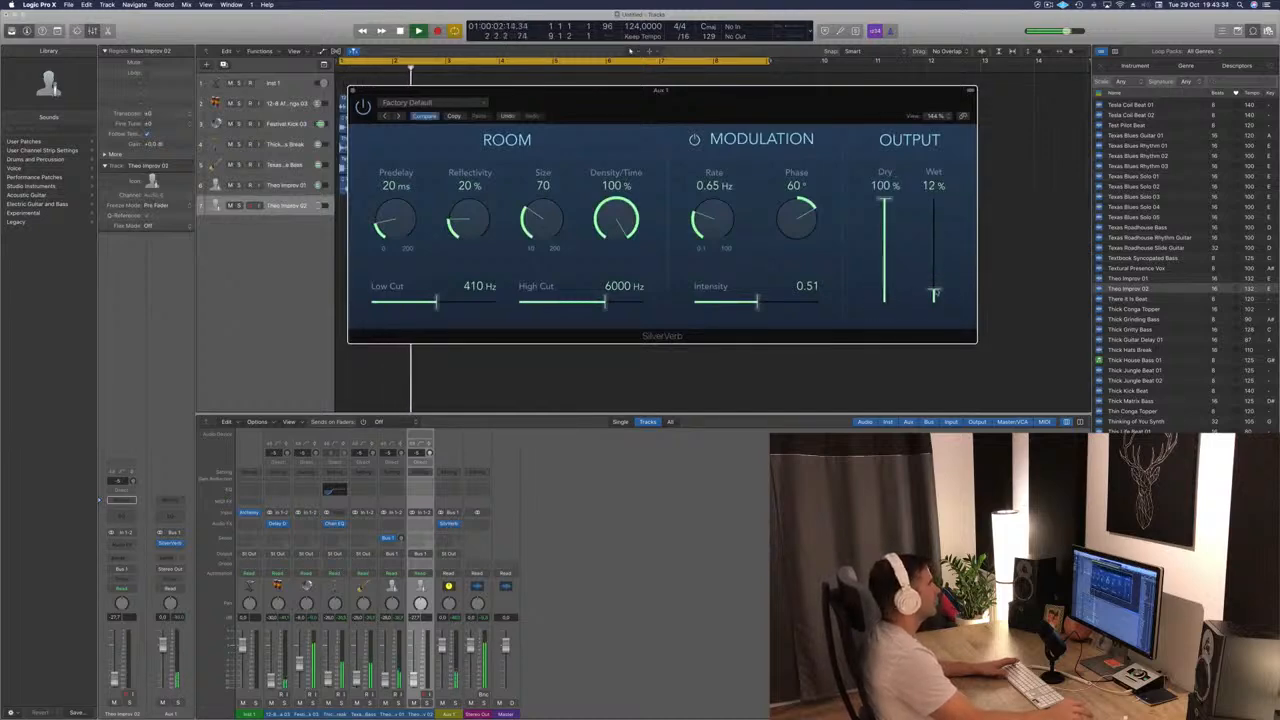
Step: Load the grandiose preset in the Aux 1 SilverVerb, set its wet output to about 24% and close the plug-in
left_click(416, 104)
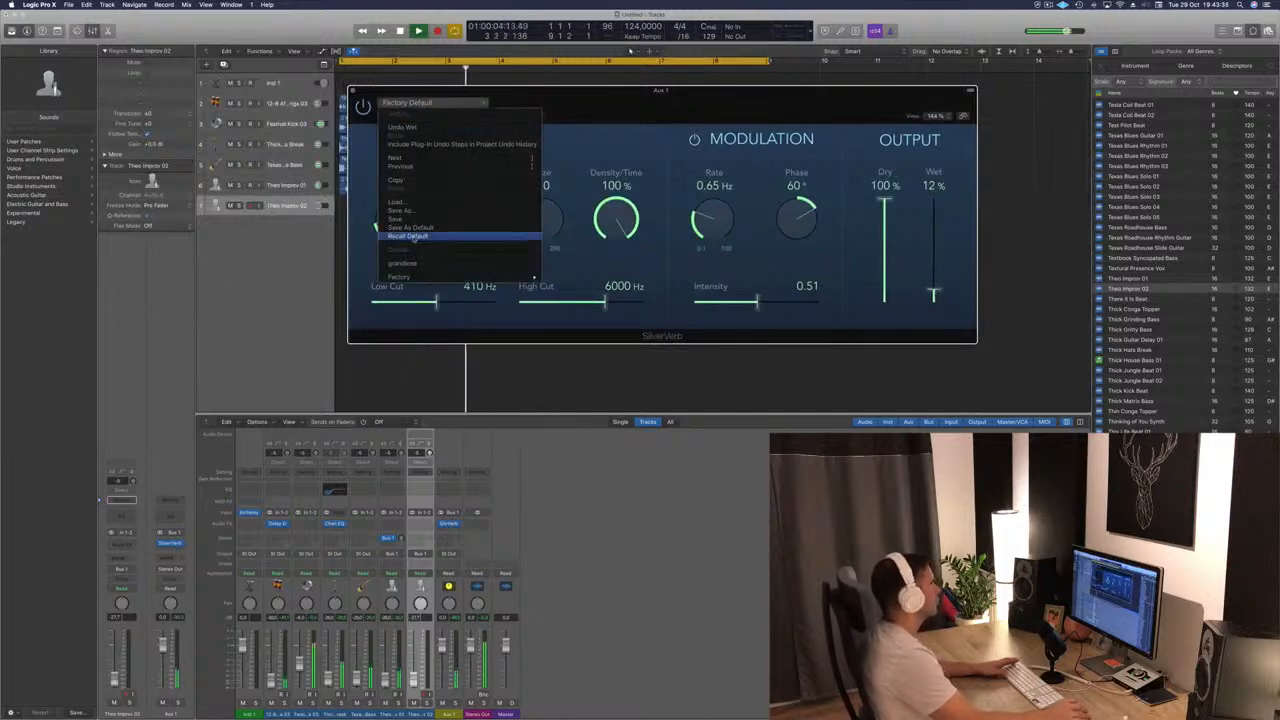
left_click(410, 264)
left_click_drag(729, 96, 708, 97)
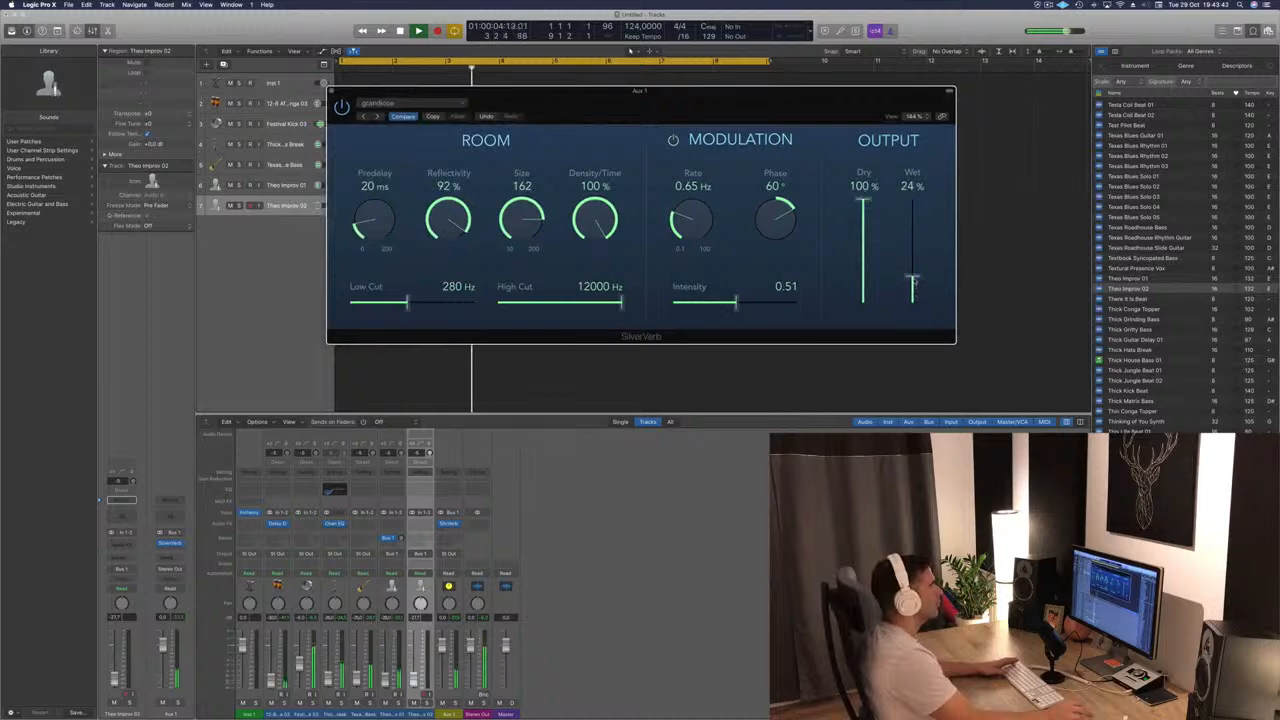
mouse_move(826, 126)
left_mouse_down()
mouse_move(888, 114)
mouse_move(986, 149)
mouse_move(816, 143)
left_mouse_up()
left_click(354, 126)
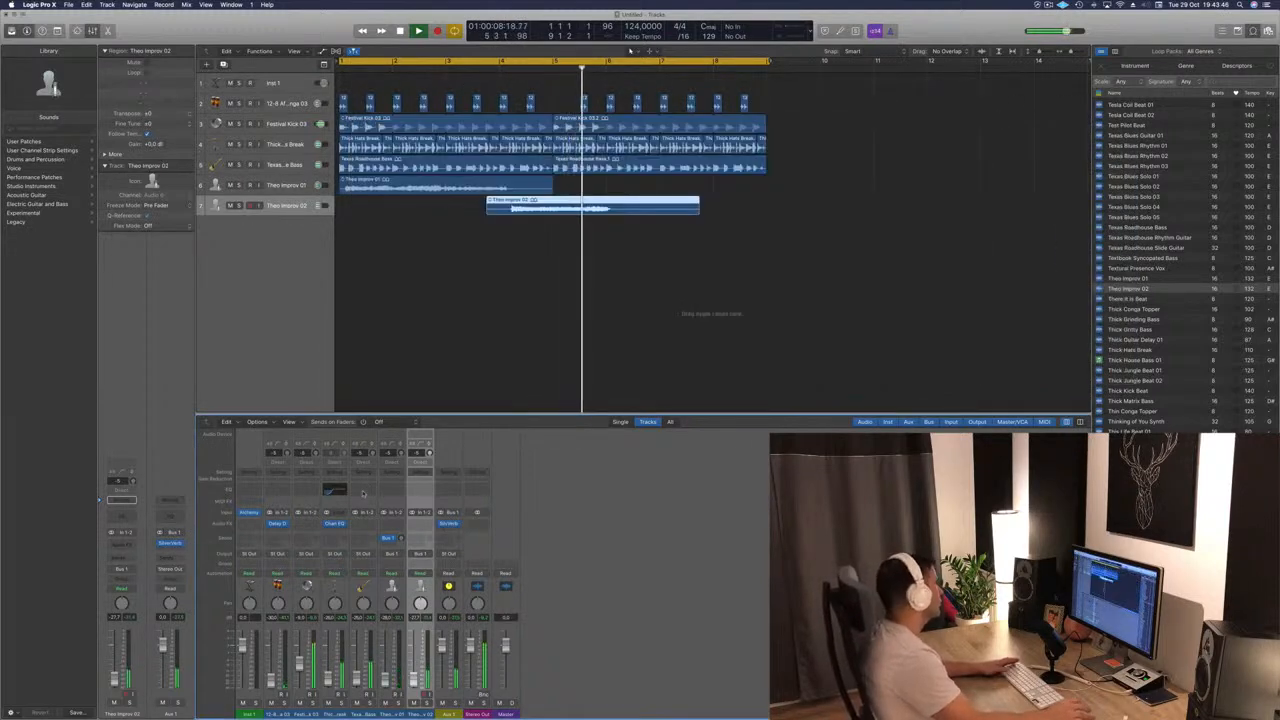
Step: Insert a Rotor Cabinet after the SilverVerb on Aux 1 and raise the Aux 1 level to about 4.3 dB
left_click(453, 530)
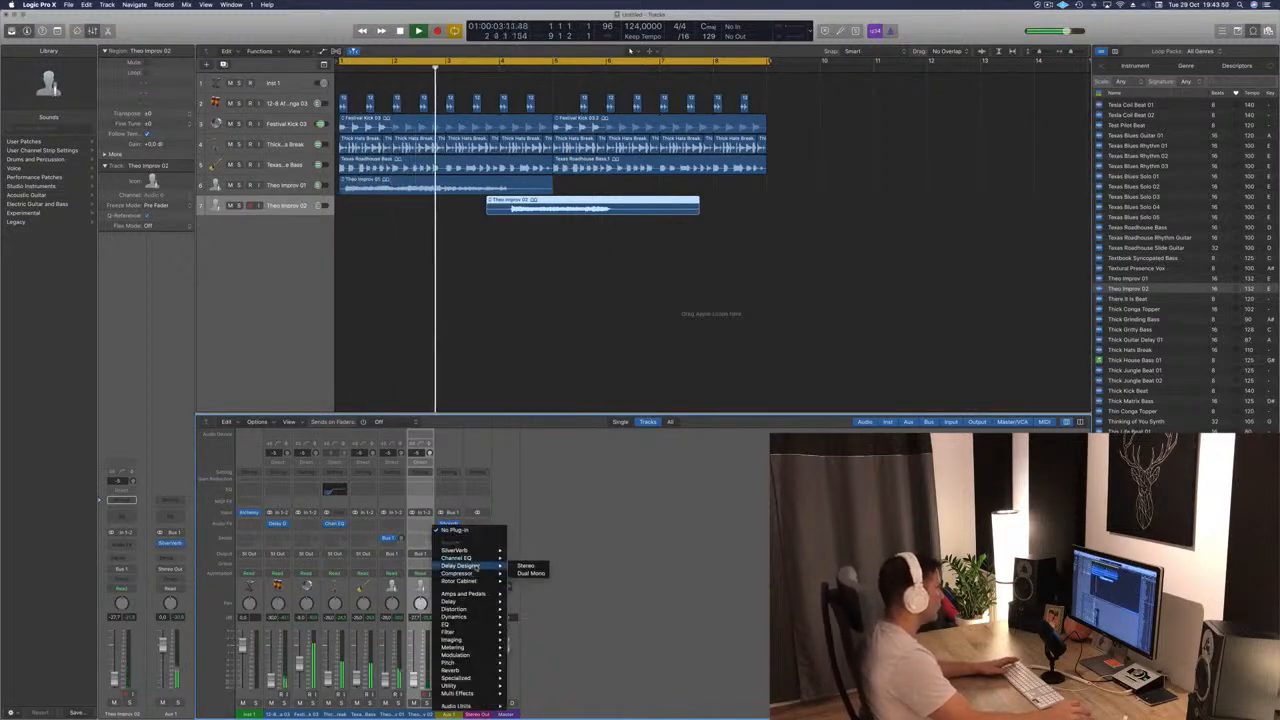
mouse_move(483, 574)
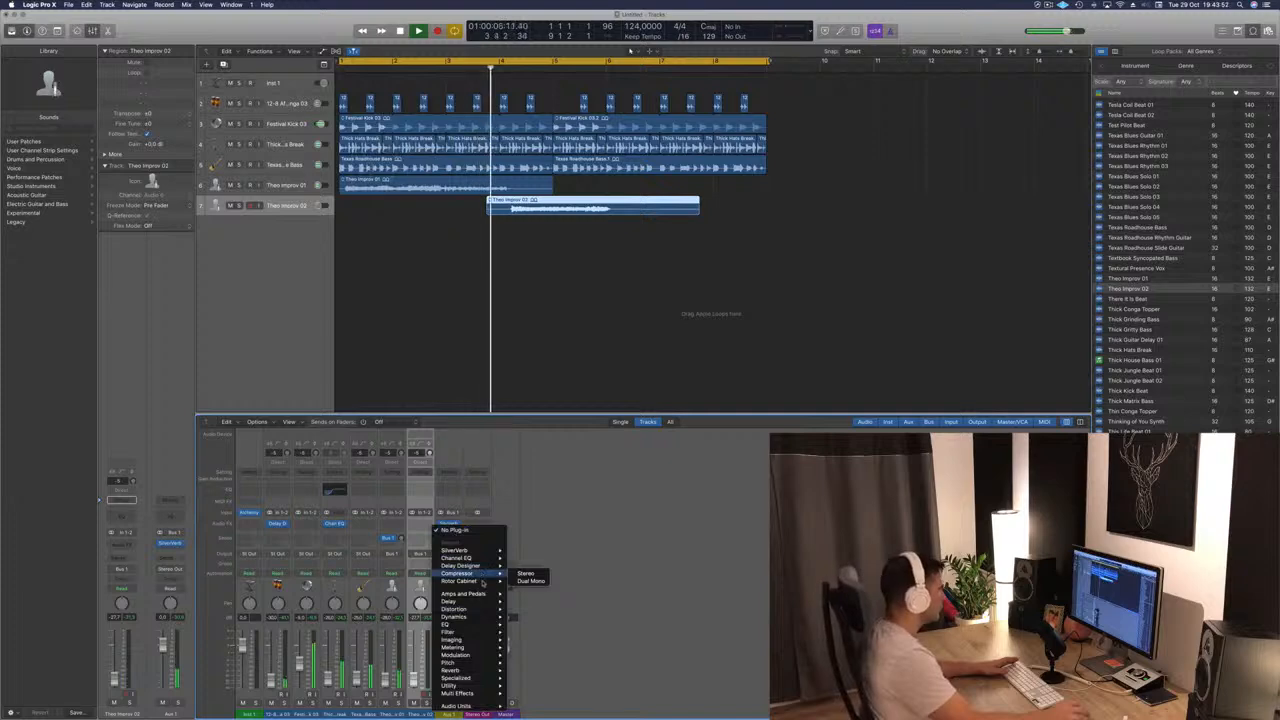
left_click(697, 354)
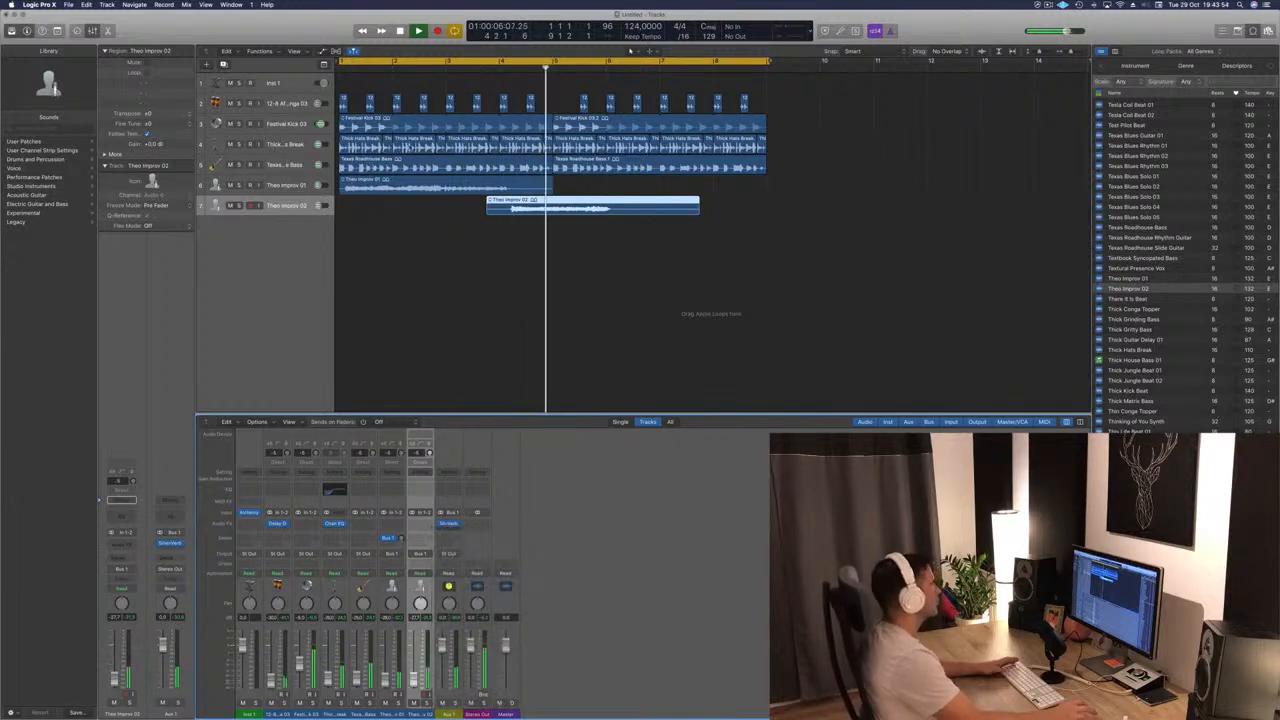
left_click_drag(208, 29, 781, 76)
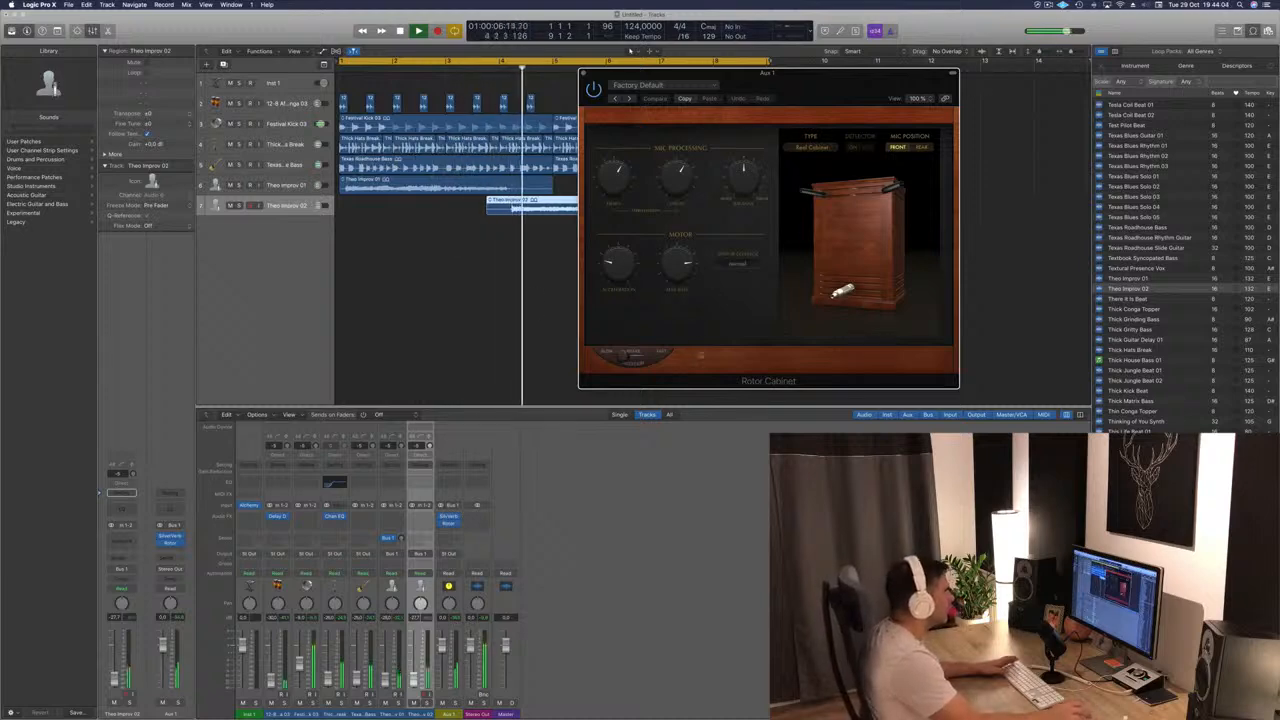
left_click_drag(811, 82, 961, 71)
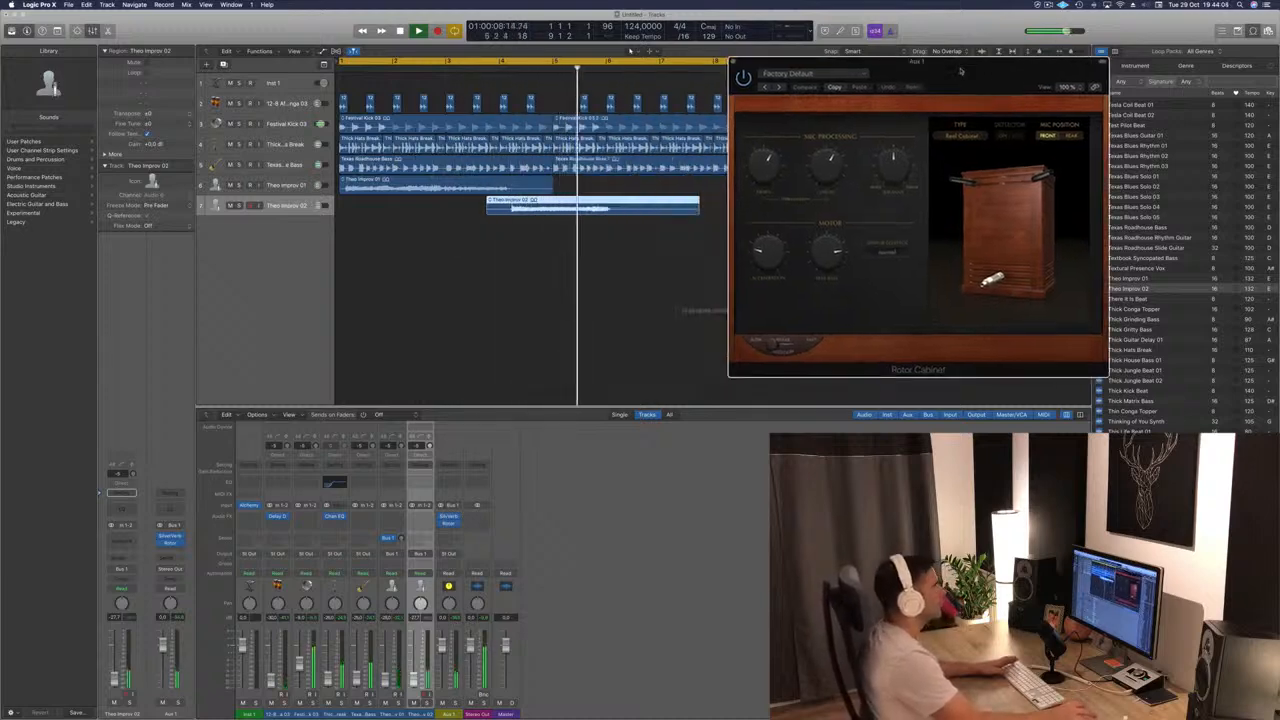
left_click(734, 63)
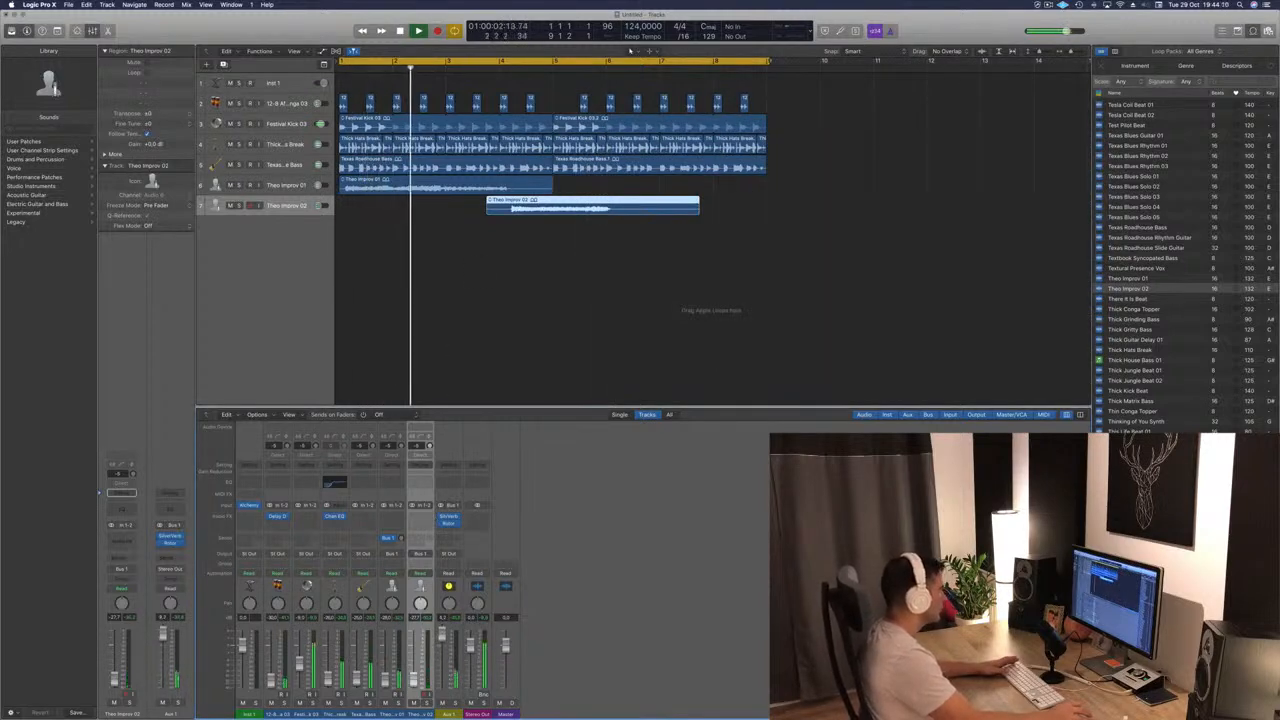
left_click(589, 316)
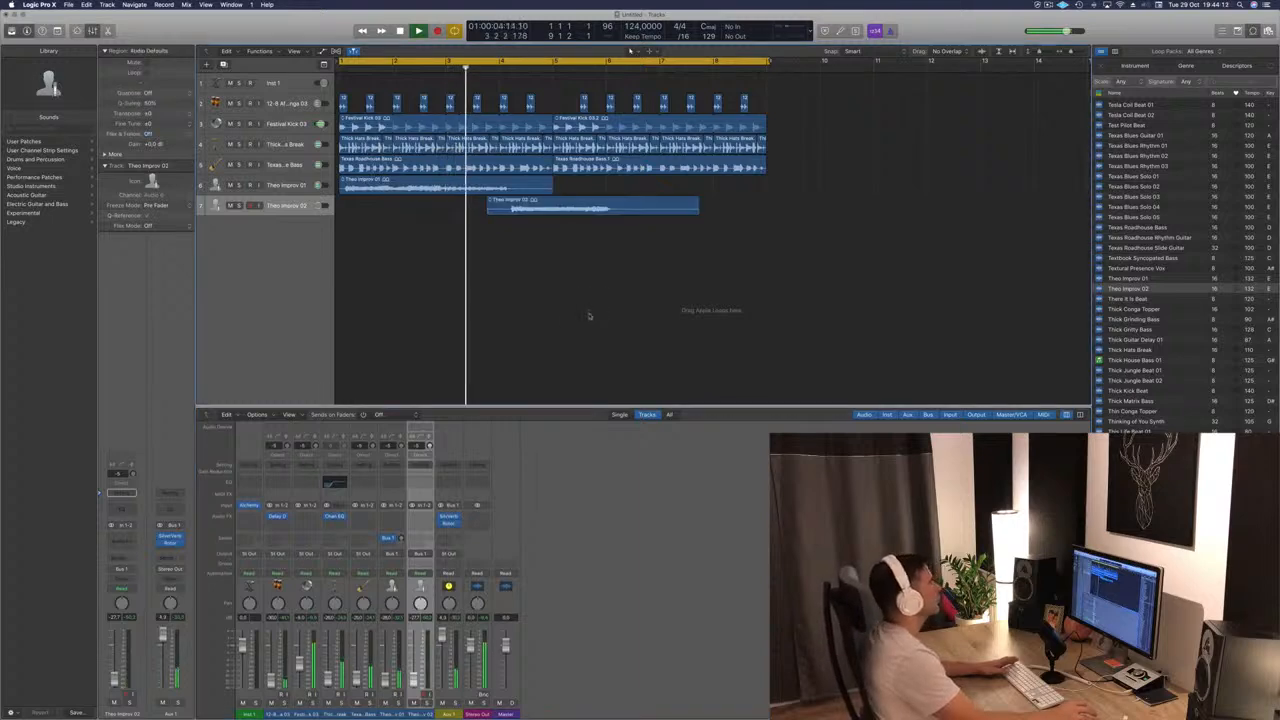
Step: Audition more loops and add This Life Cinematic Beat 02 on a new track from bar 1
scroll(520, 321, "down", 5)
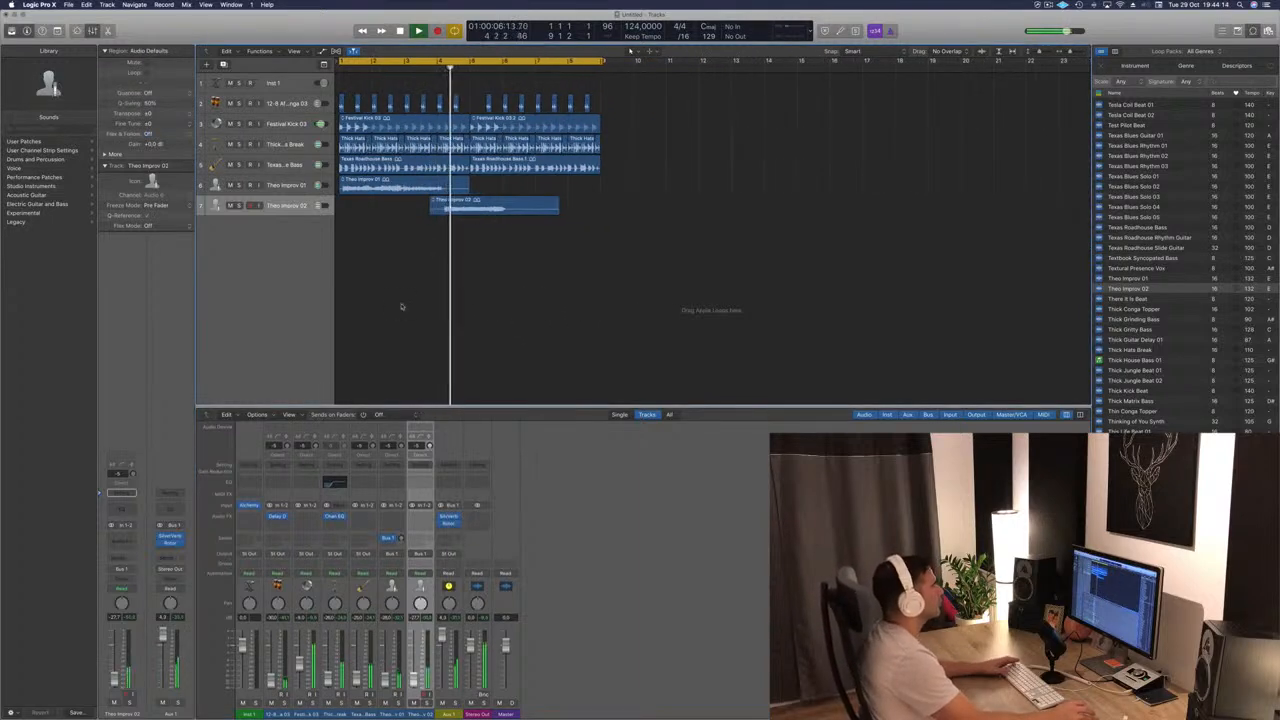
scroll(1178, 365, "down", 2)
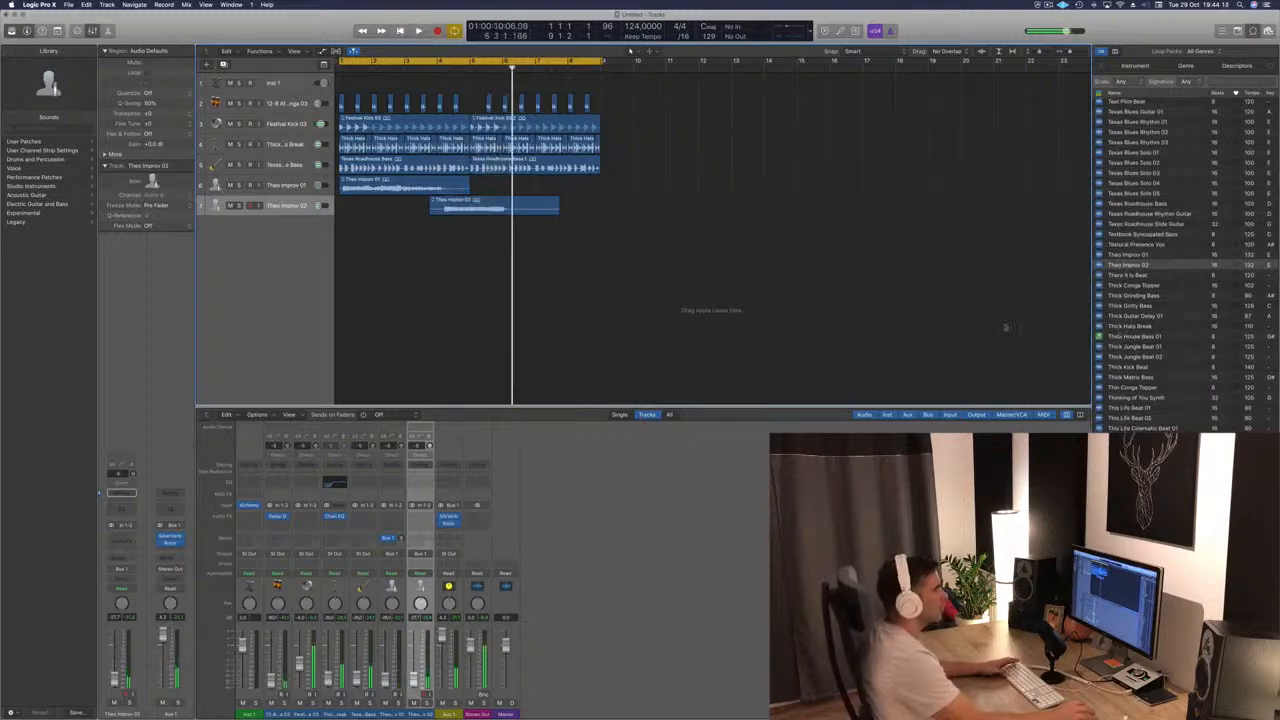
left_click(1133, 377)
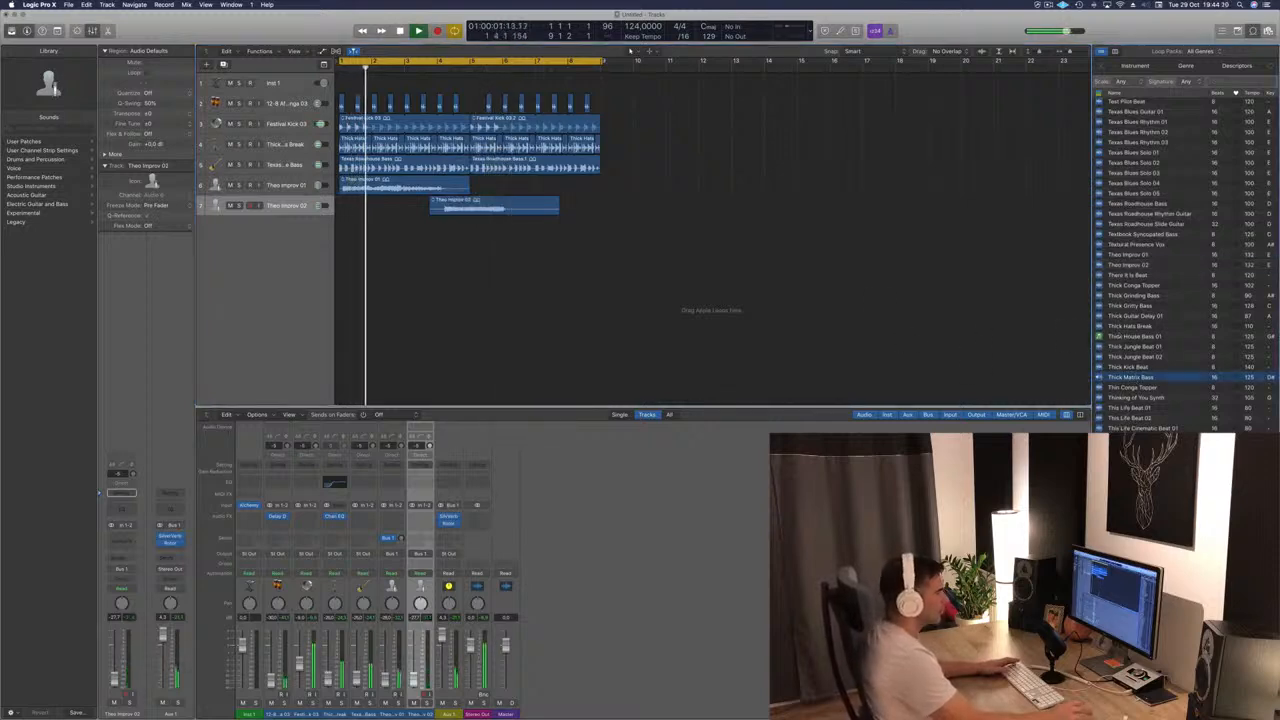
scroll(1170, 404, "down", 3)
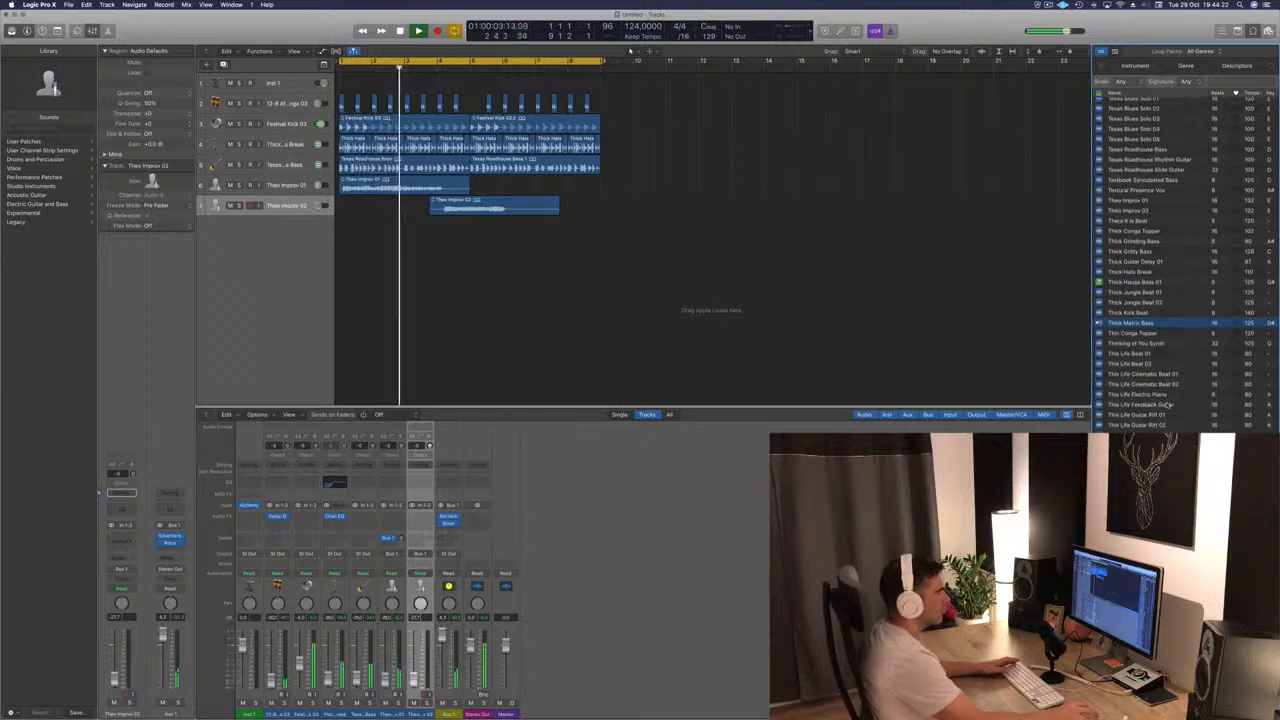
left_click(1130, 385)
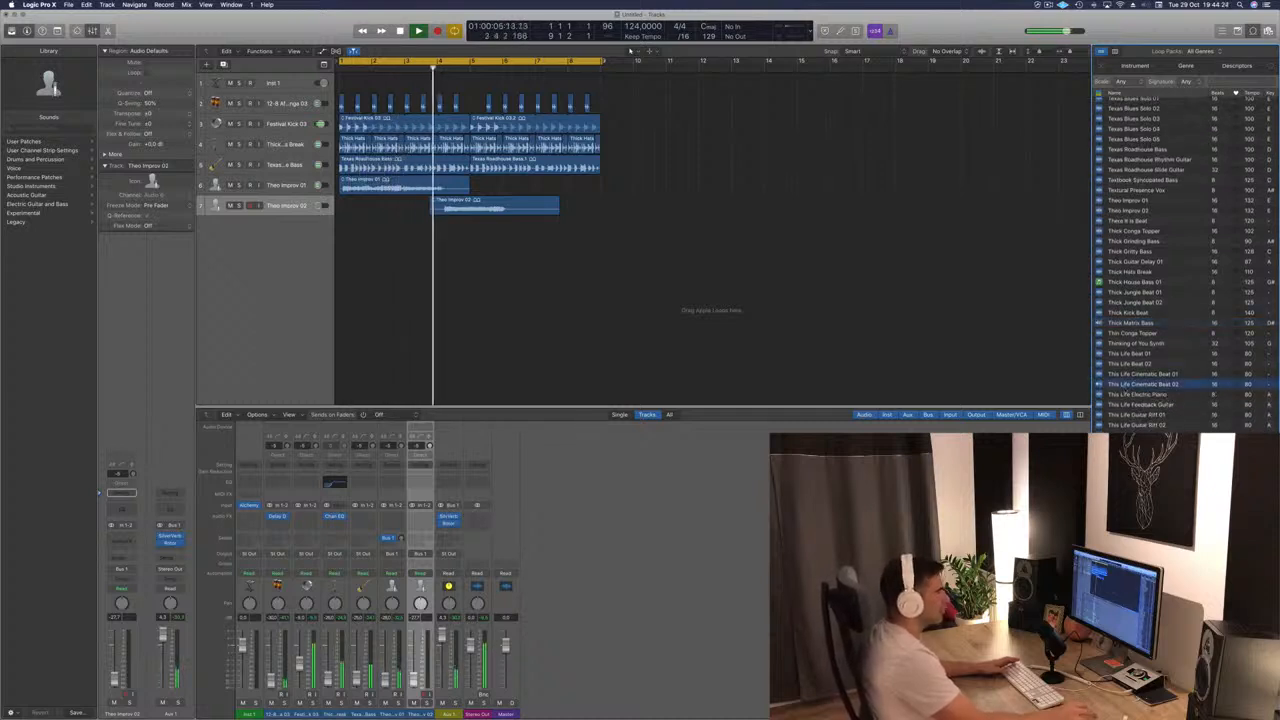
scroll(1170, 300, "down", 3)
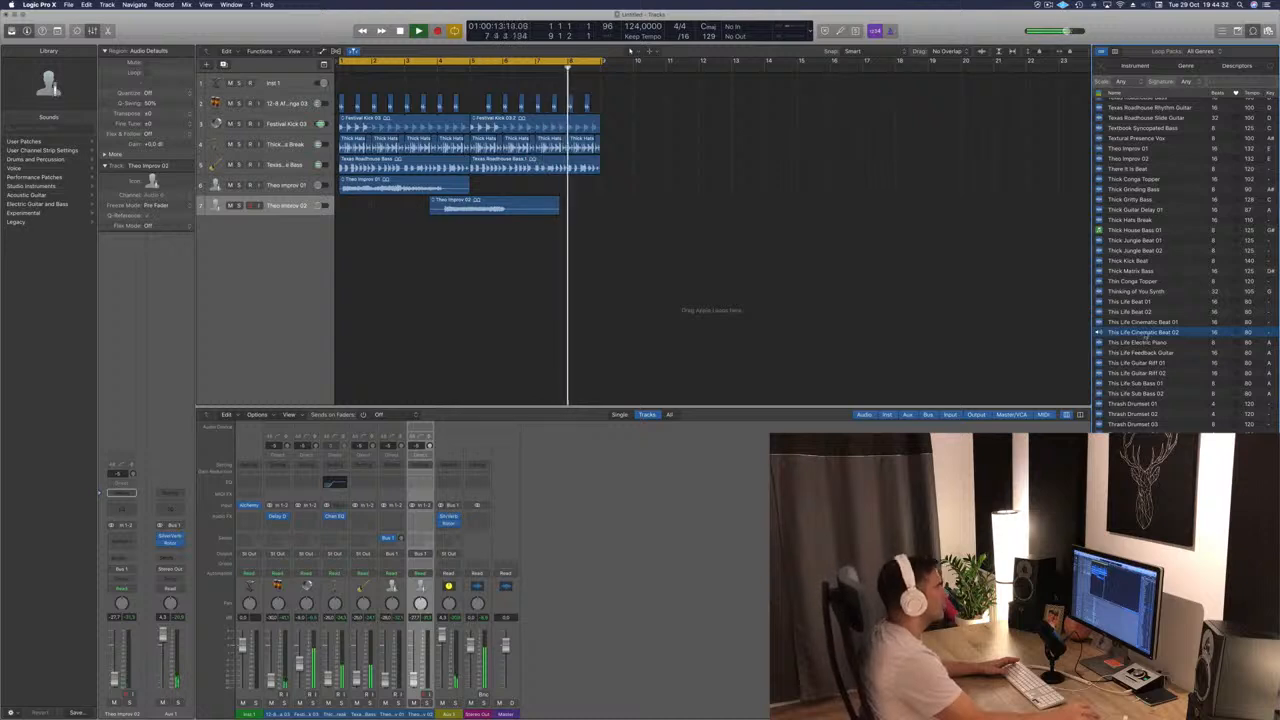
left_click_drag(1143, 340, 338, 262)
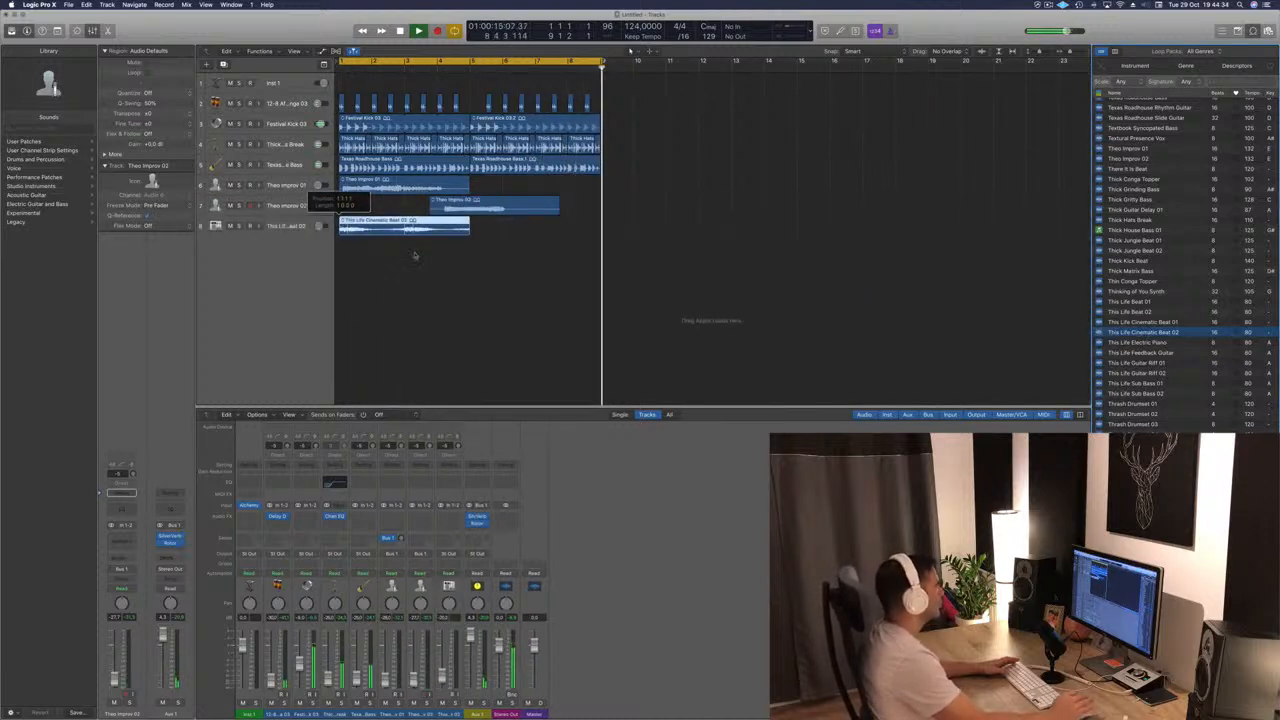
key("space")
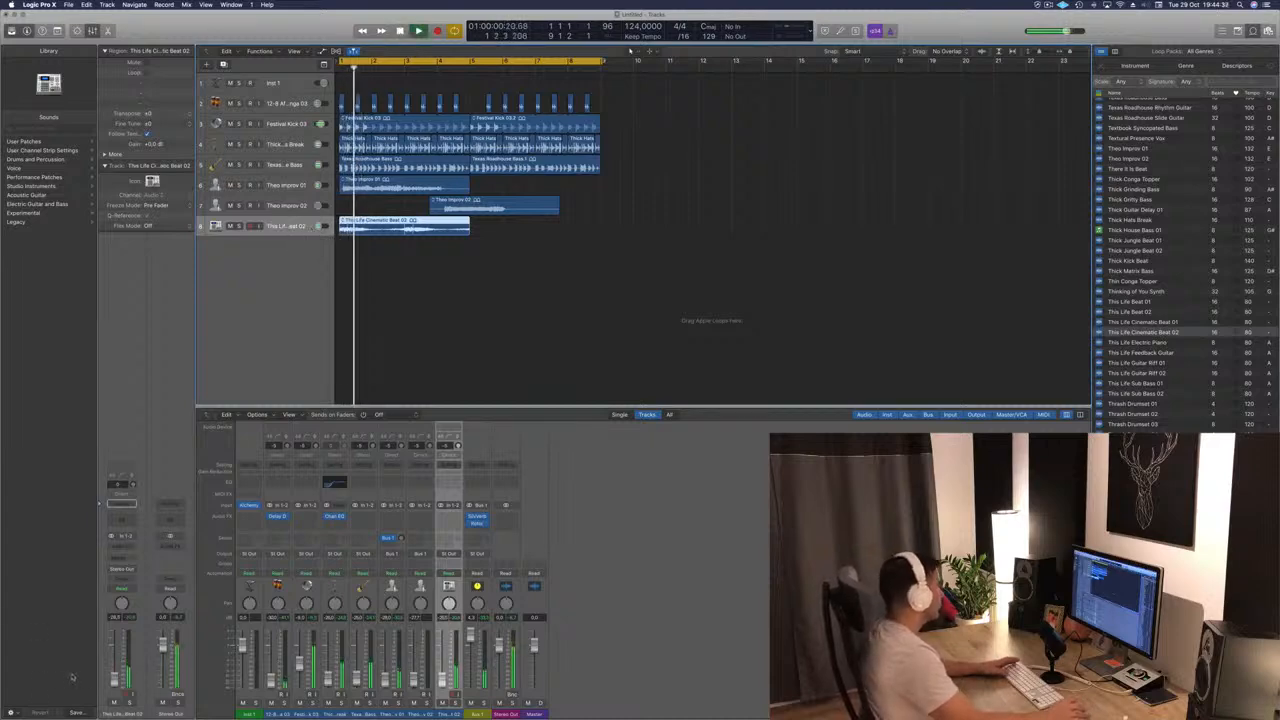
Step: Copy the This Life Cinematic Beat 02 region into bars 5 to 8
left_click(462, 310)
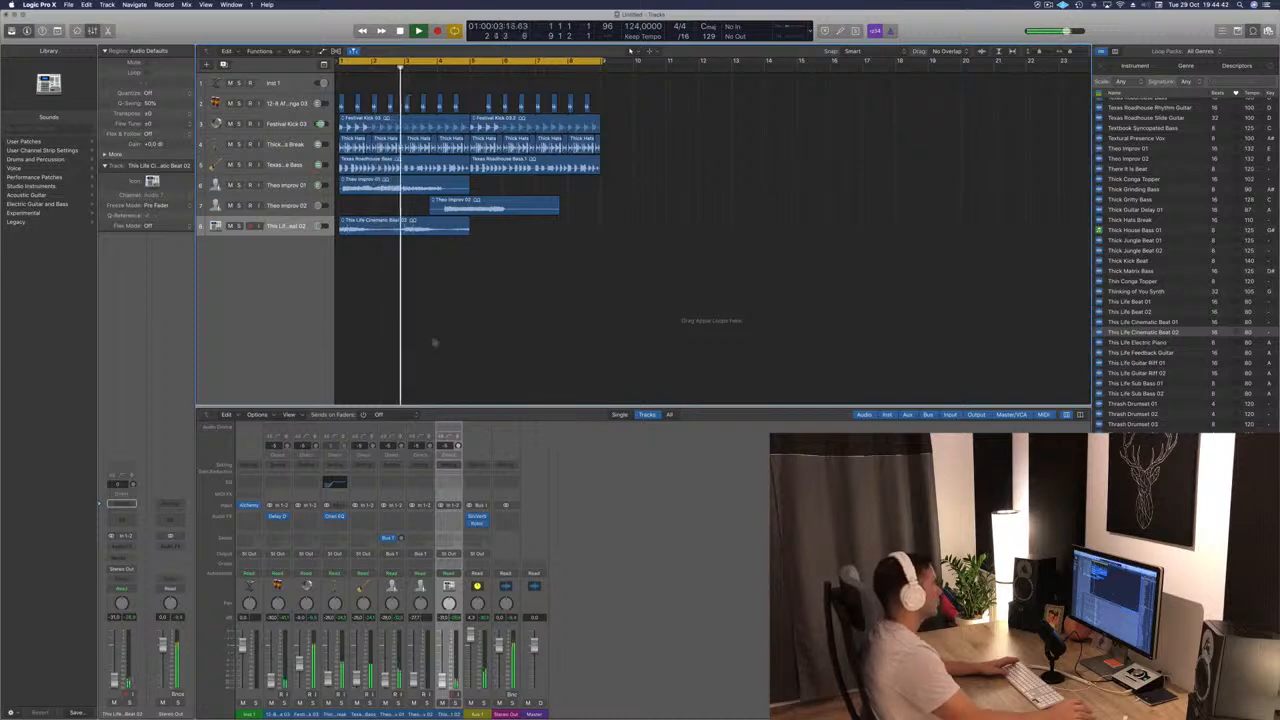
left_click(388, 228)
left_click_drag(390, 228, 522, 235)
key("space")
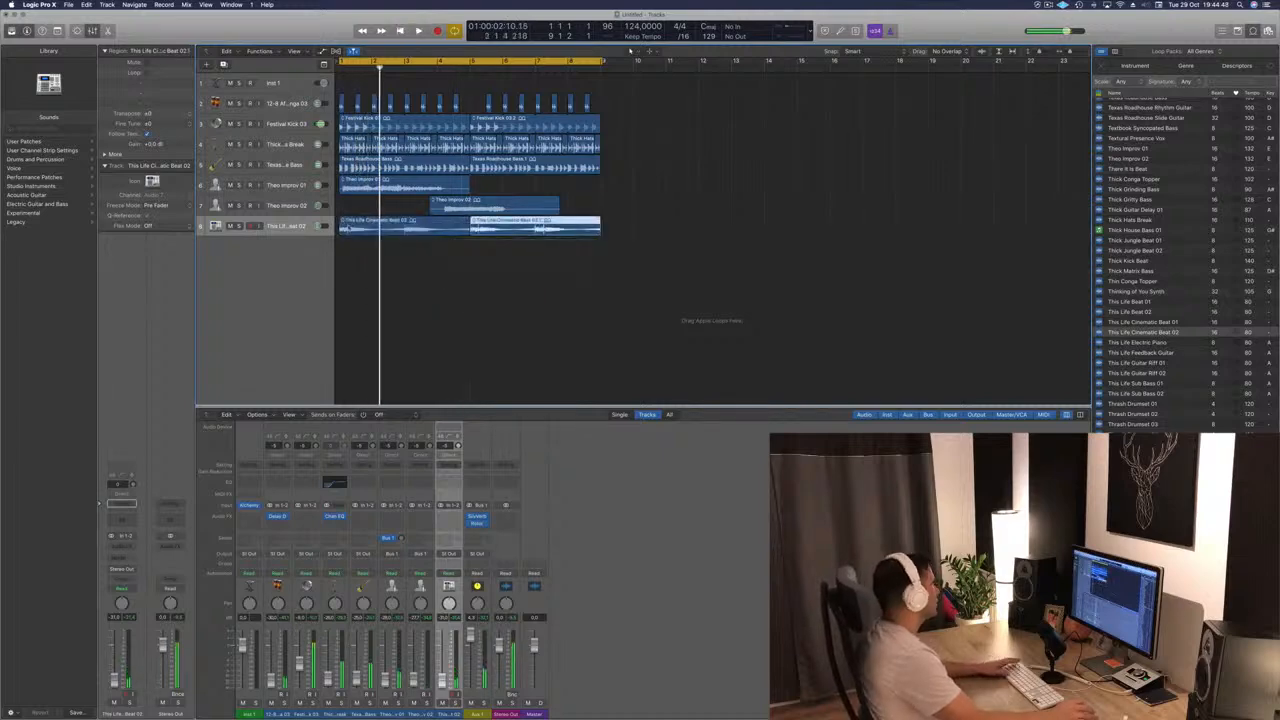
Step: Add a Channel EQ to the This Life Cinematic Beat 02 track with a low cut at 420 Hz
left_click(283, 226)
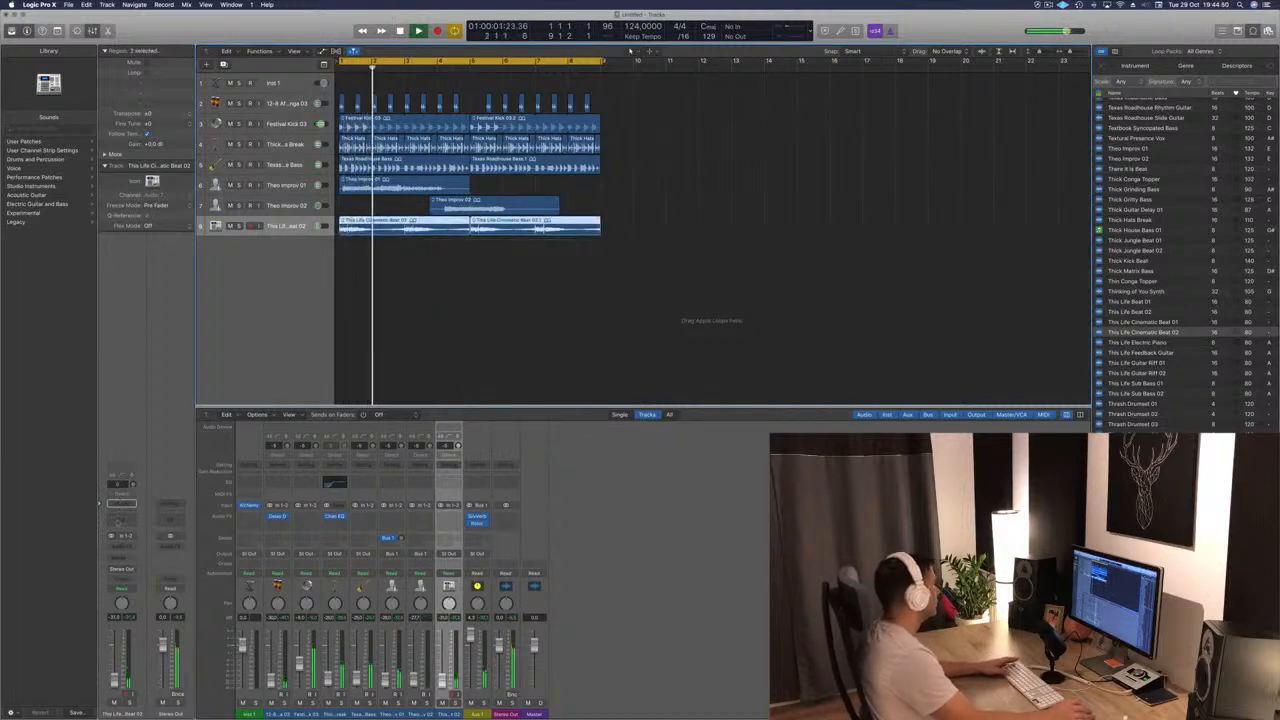
left_click(121, 521)
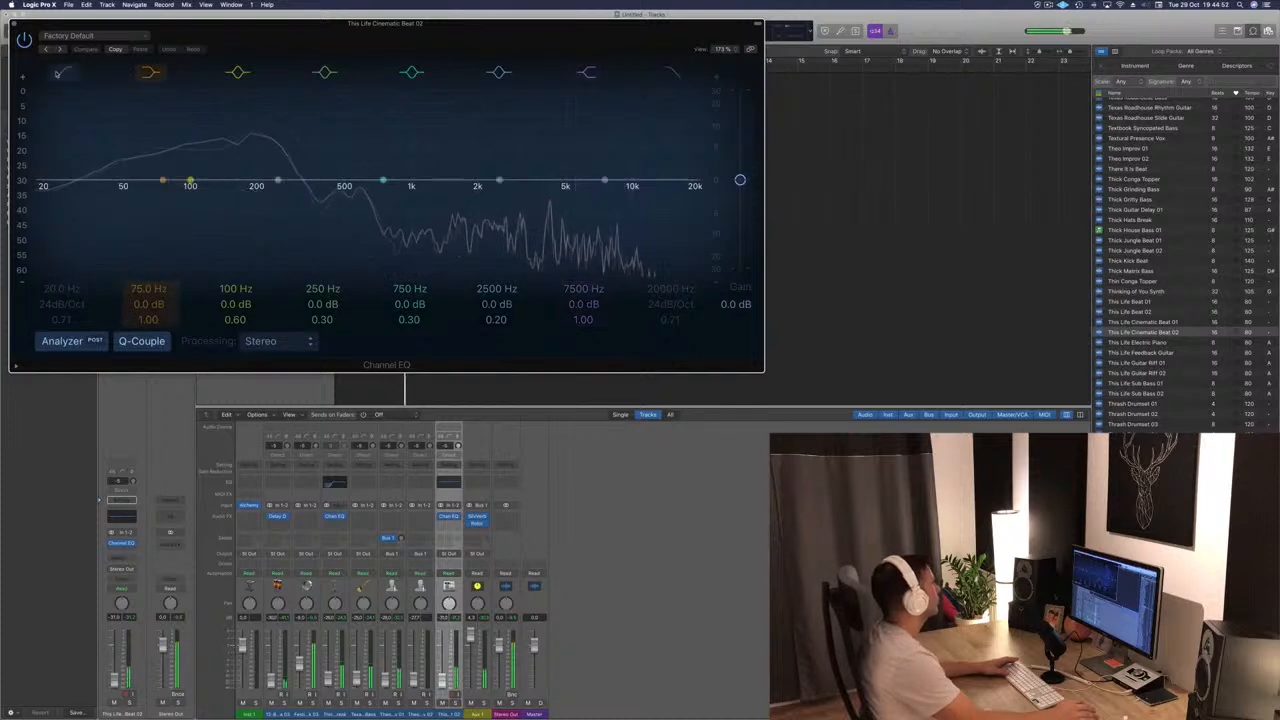
left_click_drag(76, 167, 327, 205)
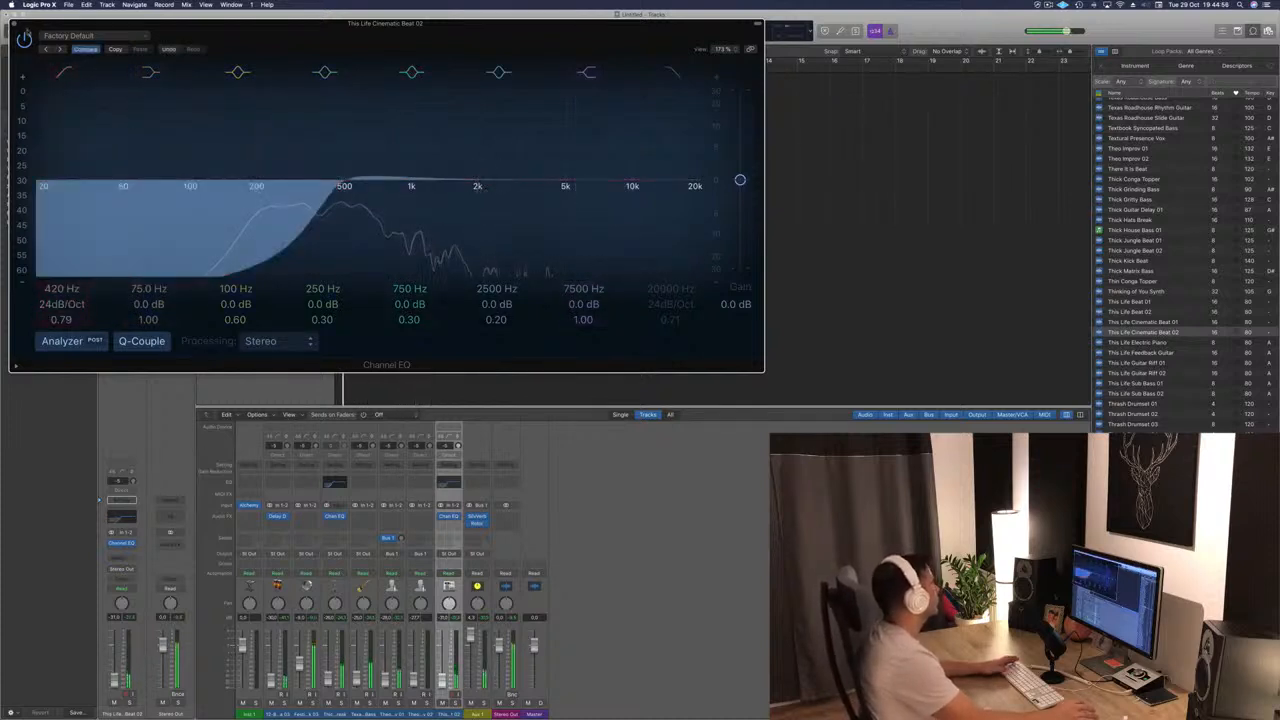
left_click(13, 24)
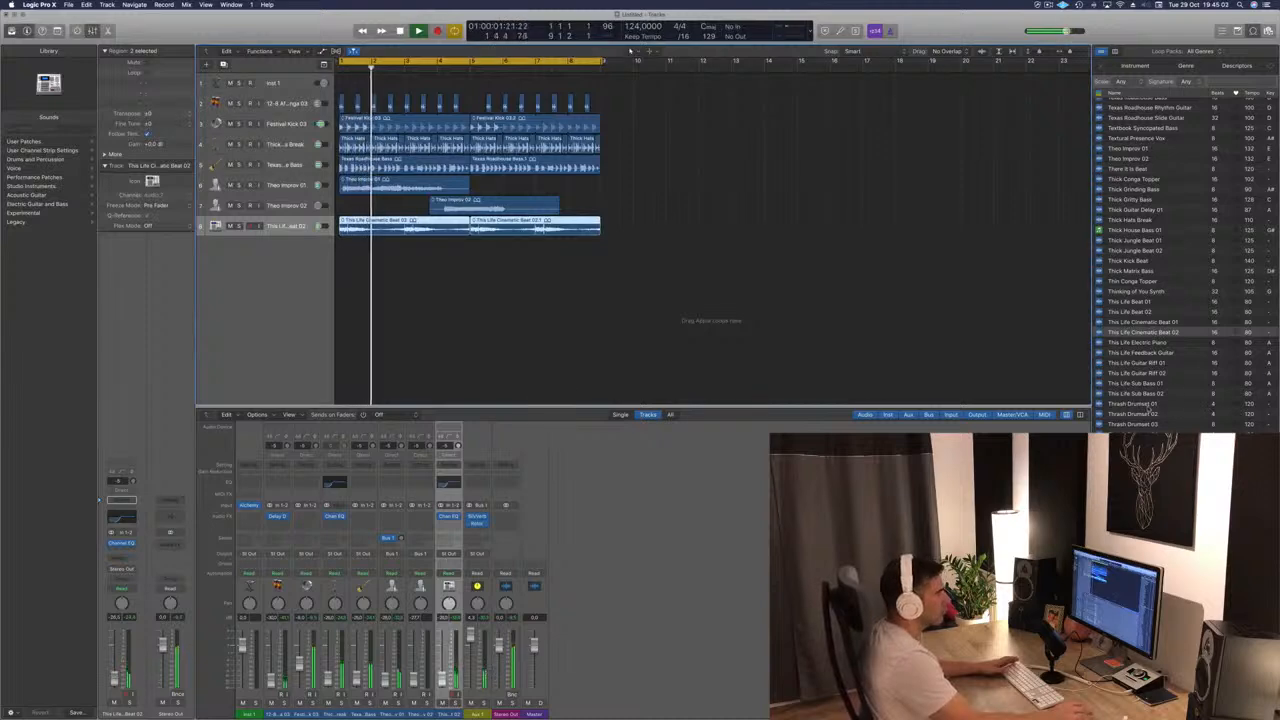
Step: Audition further loops from the browser list, including Thrash Drumset 01, Three Pointer Medium, Thumpy Hip Hop Bass 03 and Tia Lyric 01
left_click(1150, 405)
scroll(1200, 400, "down", 5)
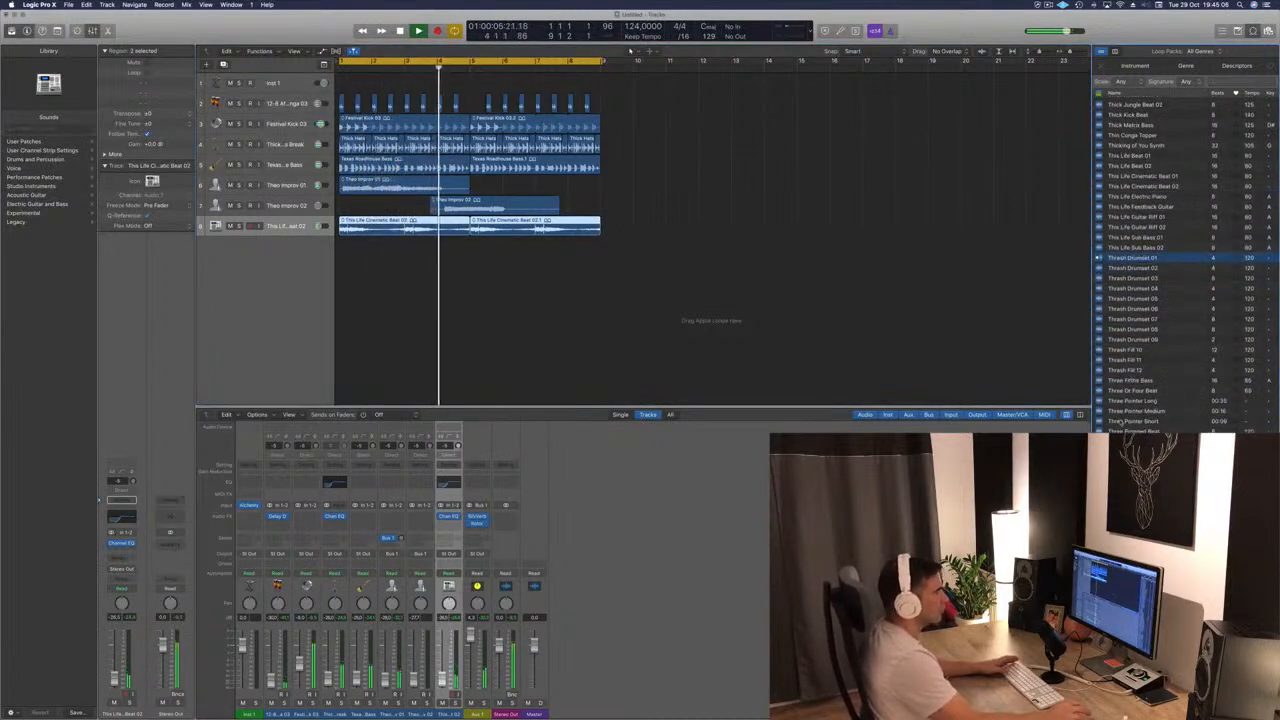
left_click(1130, 410)
scroll(1160, 408, "down", 4)
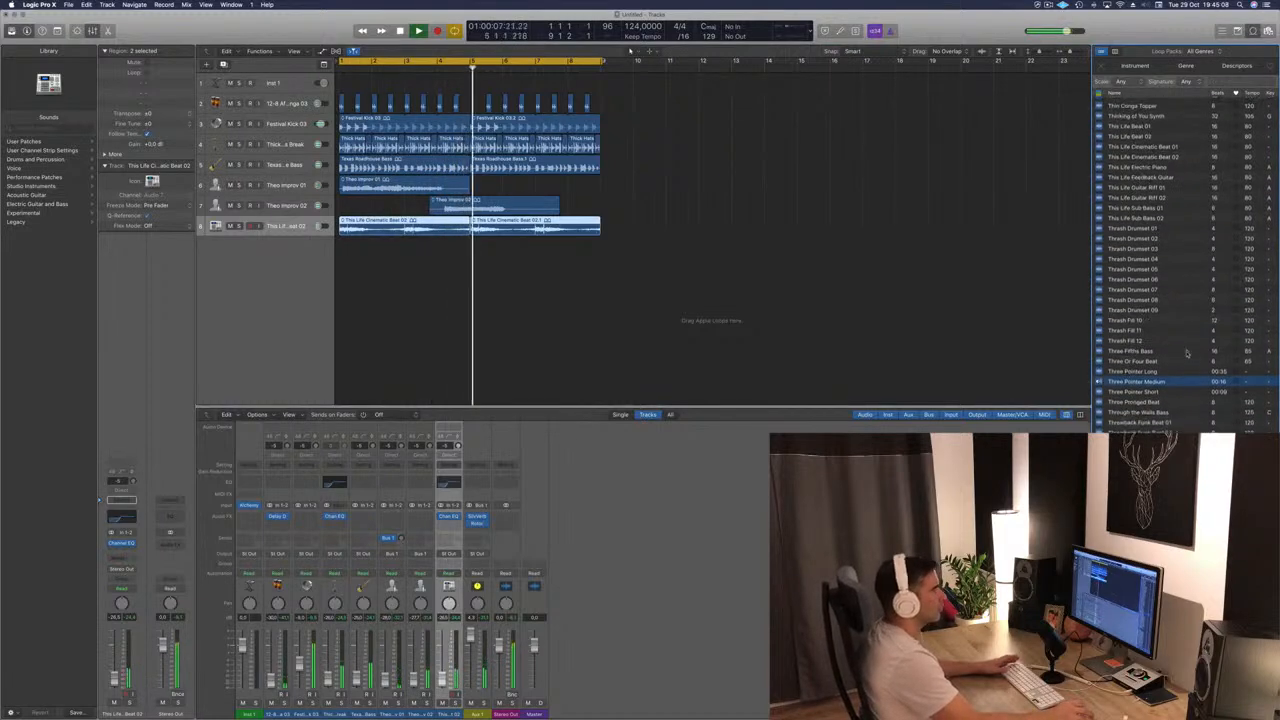
scroll(1180, 410, "down", 4)
left_click(1180, 404)
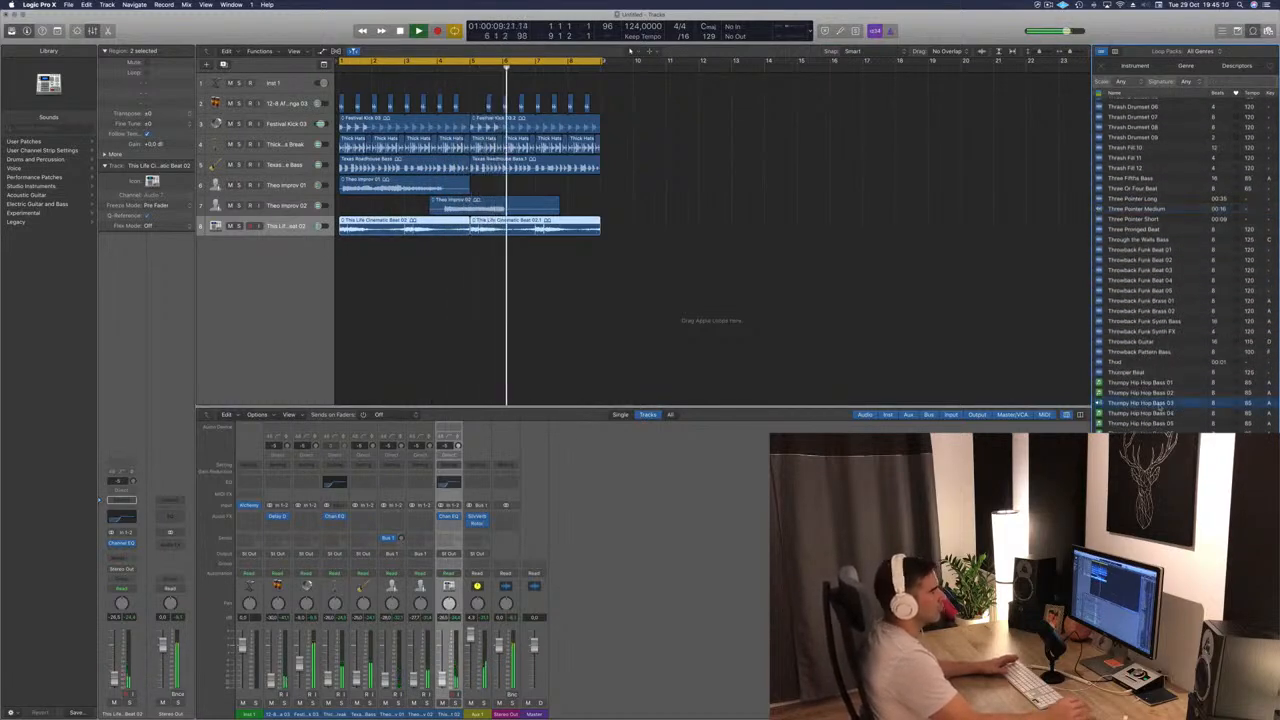
scroll(1184, 360, "down", 4)
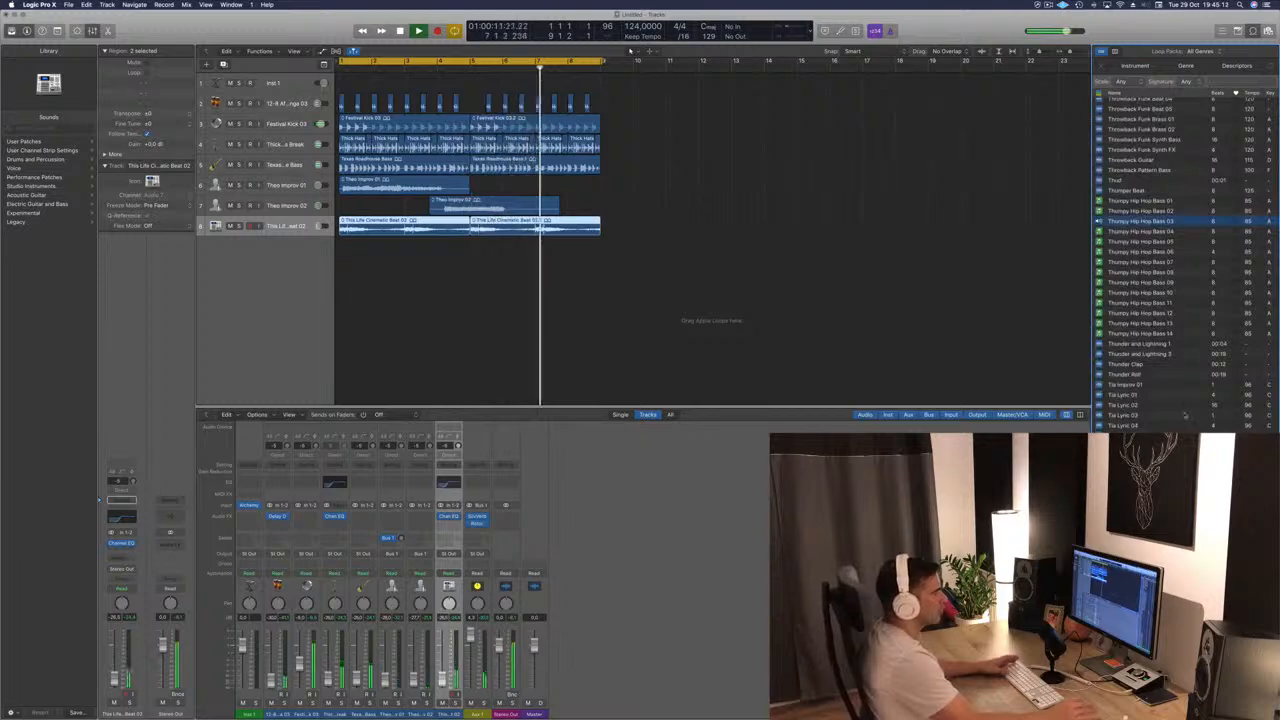
left_click(1125, 395)
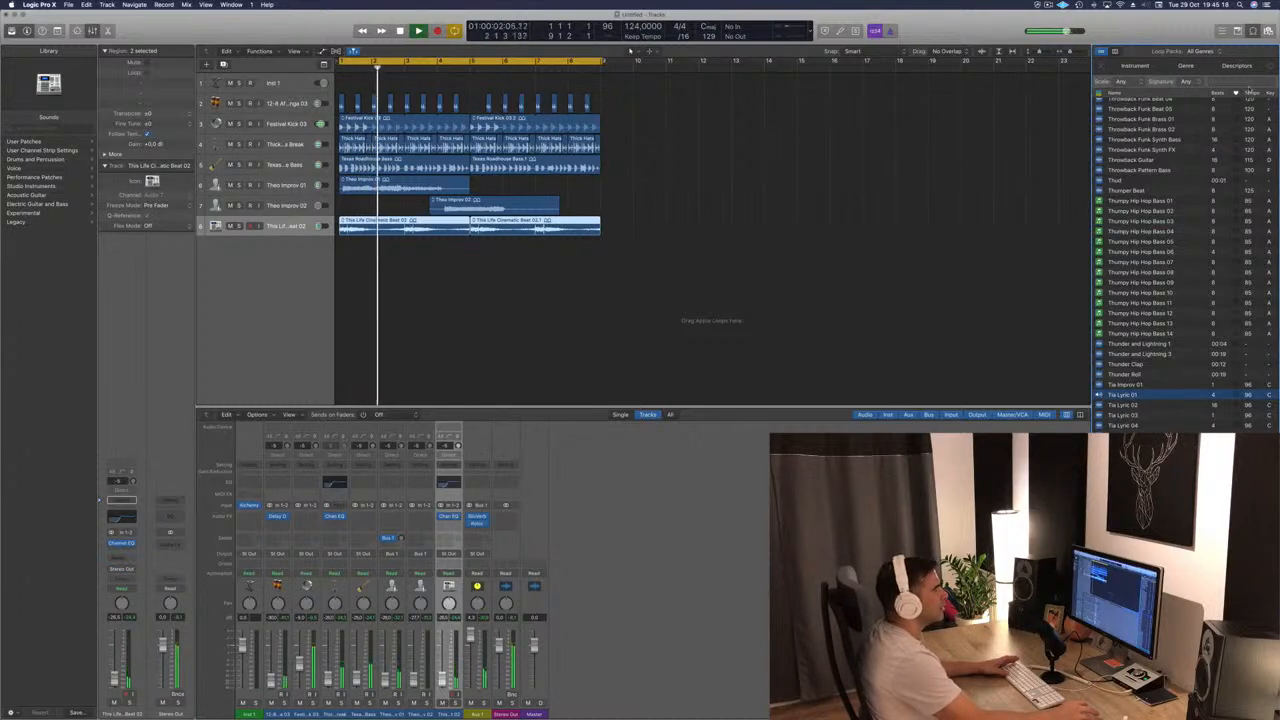
Step: Search the loops for "theo" and audition Game Theory Synth Layers, Graham - Chaos Theory and Complex Theory Guitar
left_click(1248, 83)
type("this")
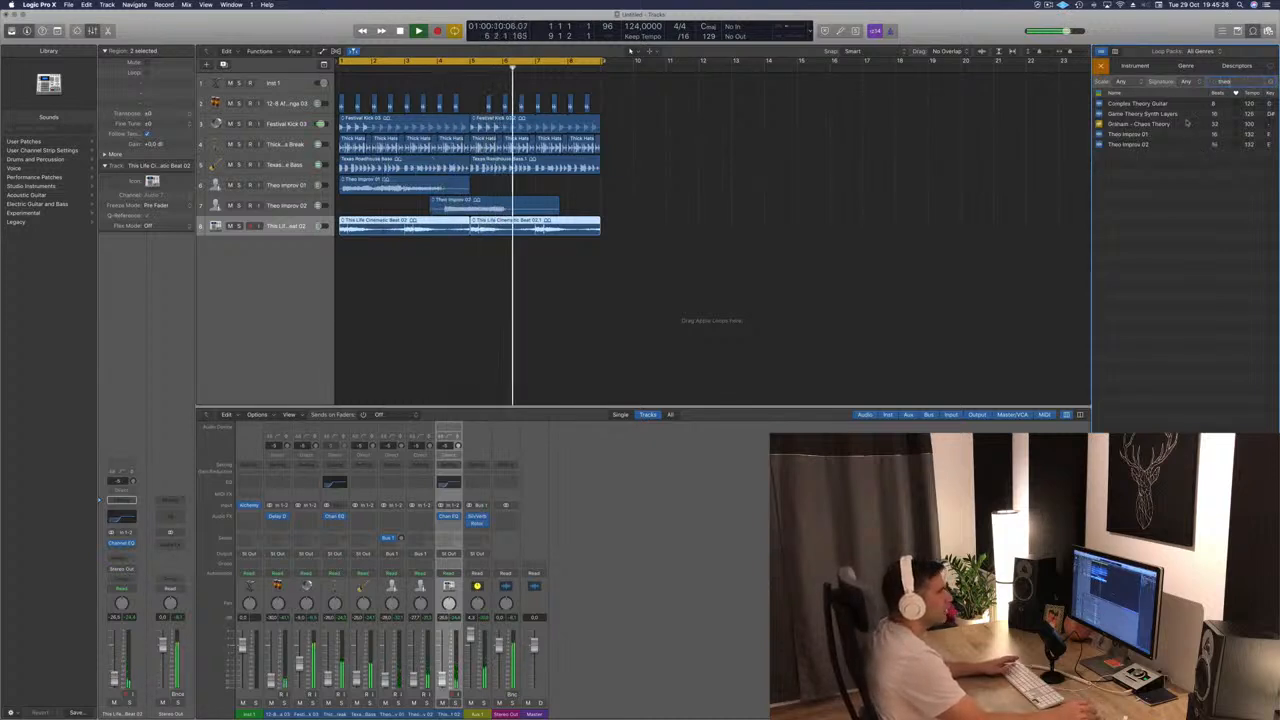
left_click(1135, 114)
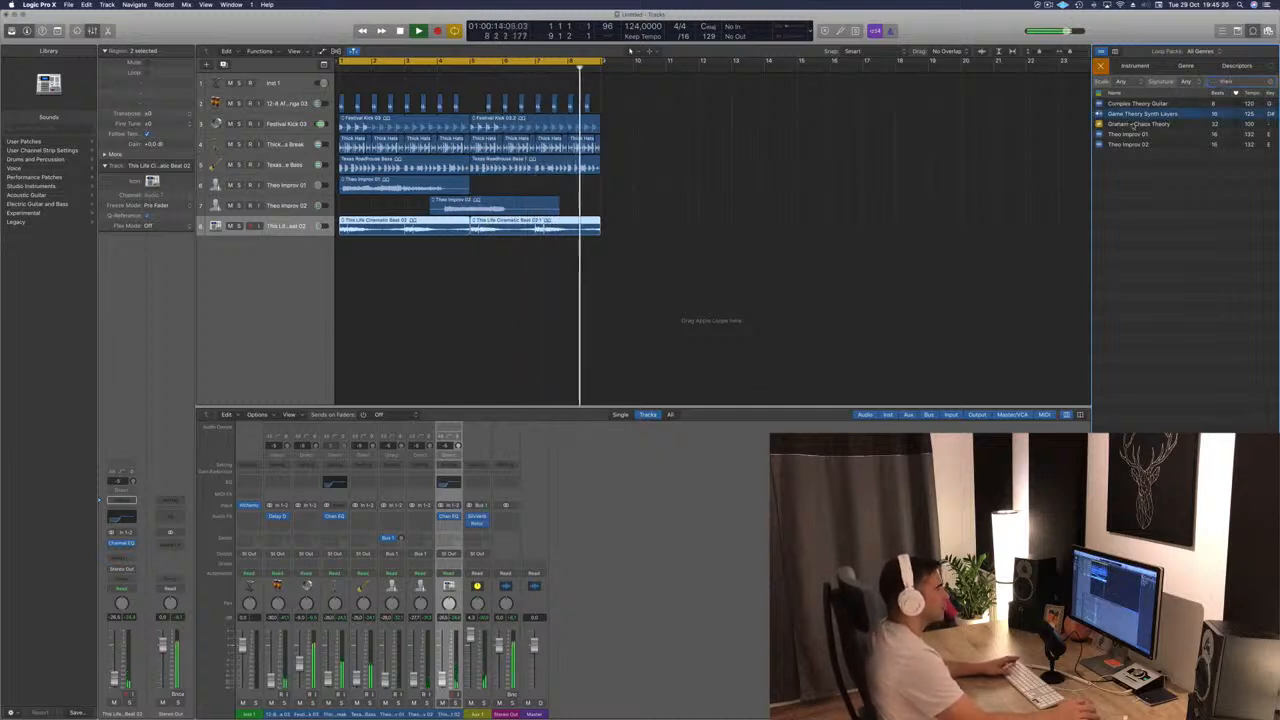
left_click(1135, 124)
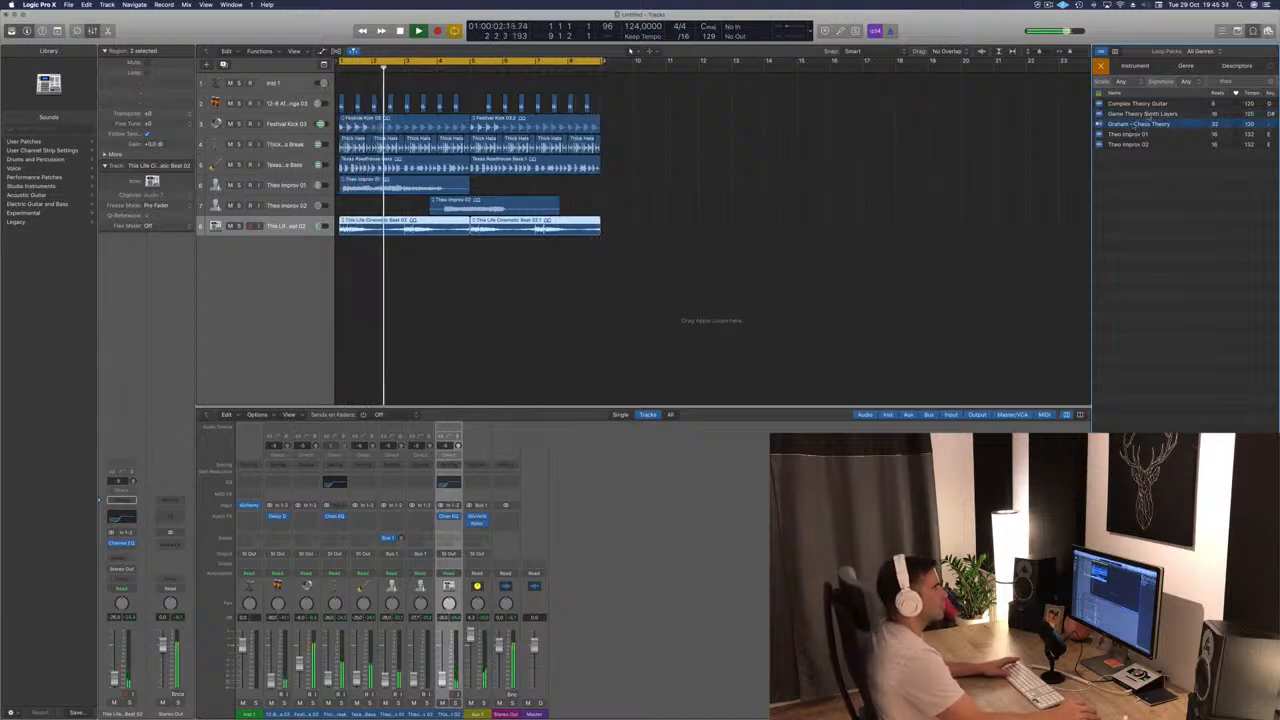
left_click(1130, 104)
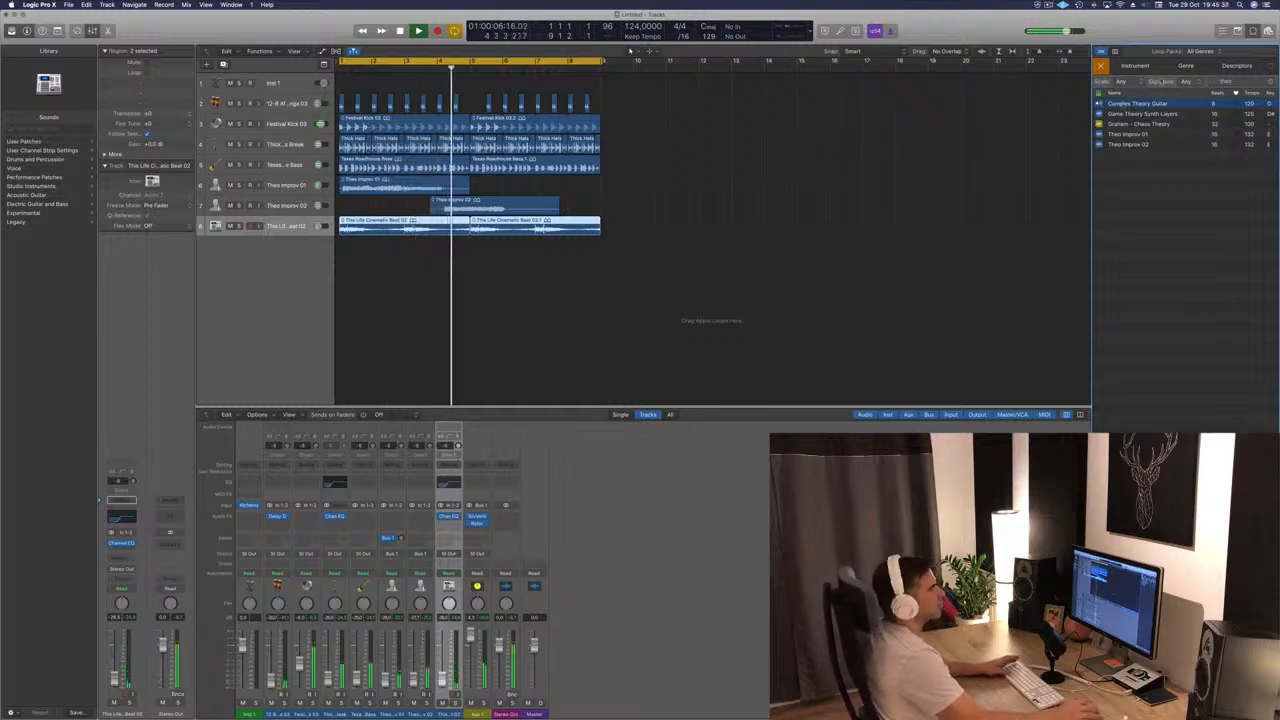
Step: Search the loops for "africa" and add African Udu Drum 11 on a new track from bar 1
left_click(1271, 82)
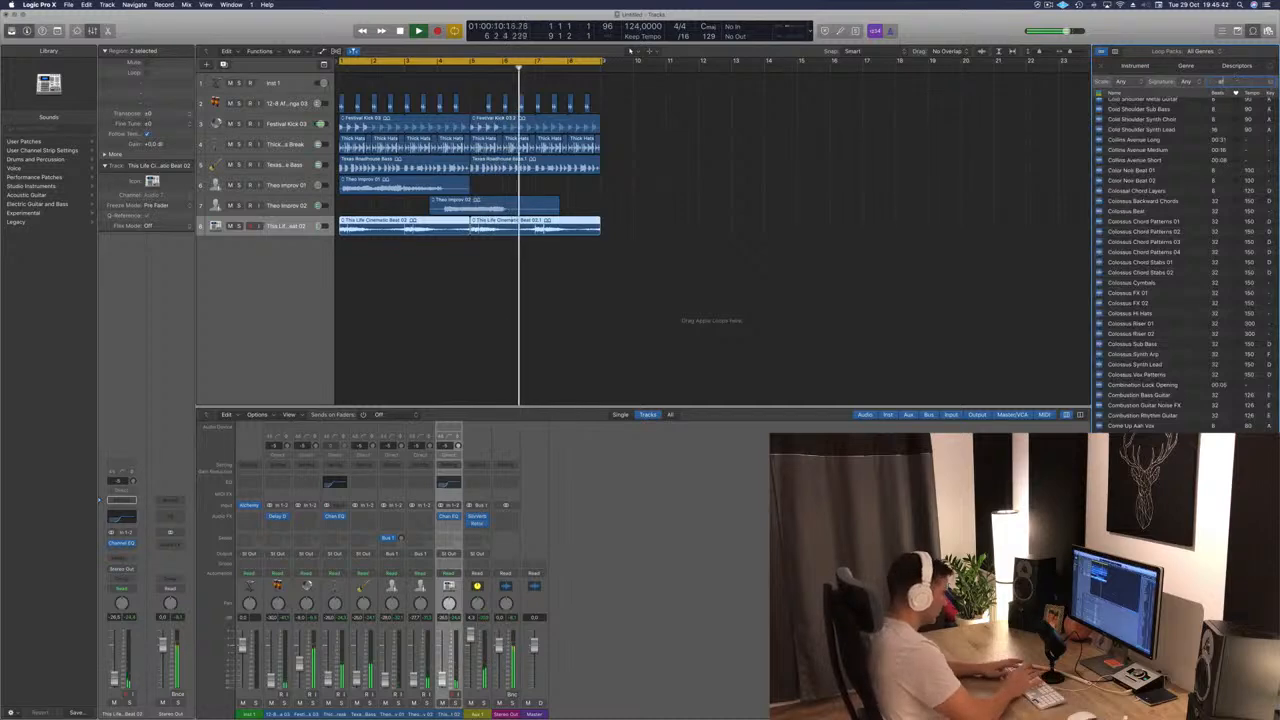
type("africa")
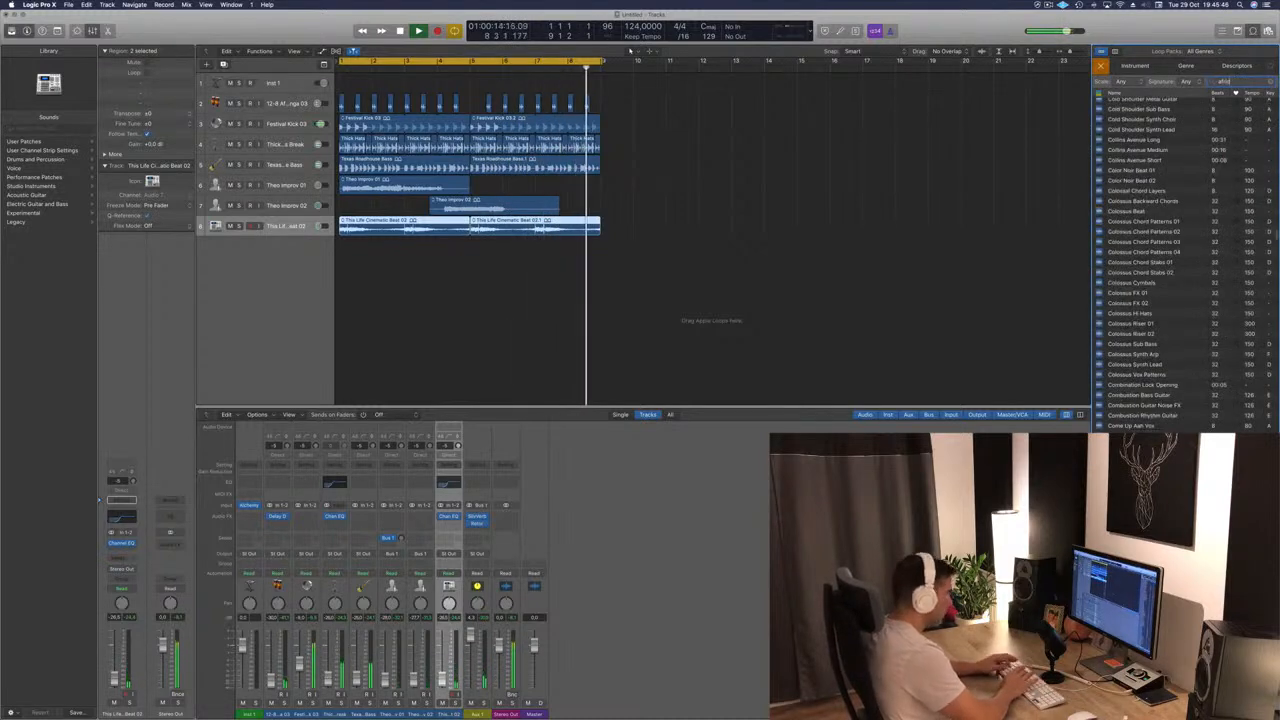
left_click(1131, 241)
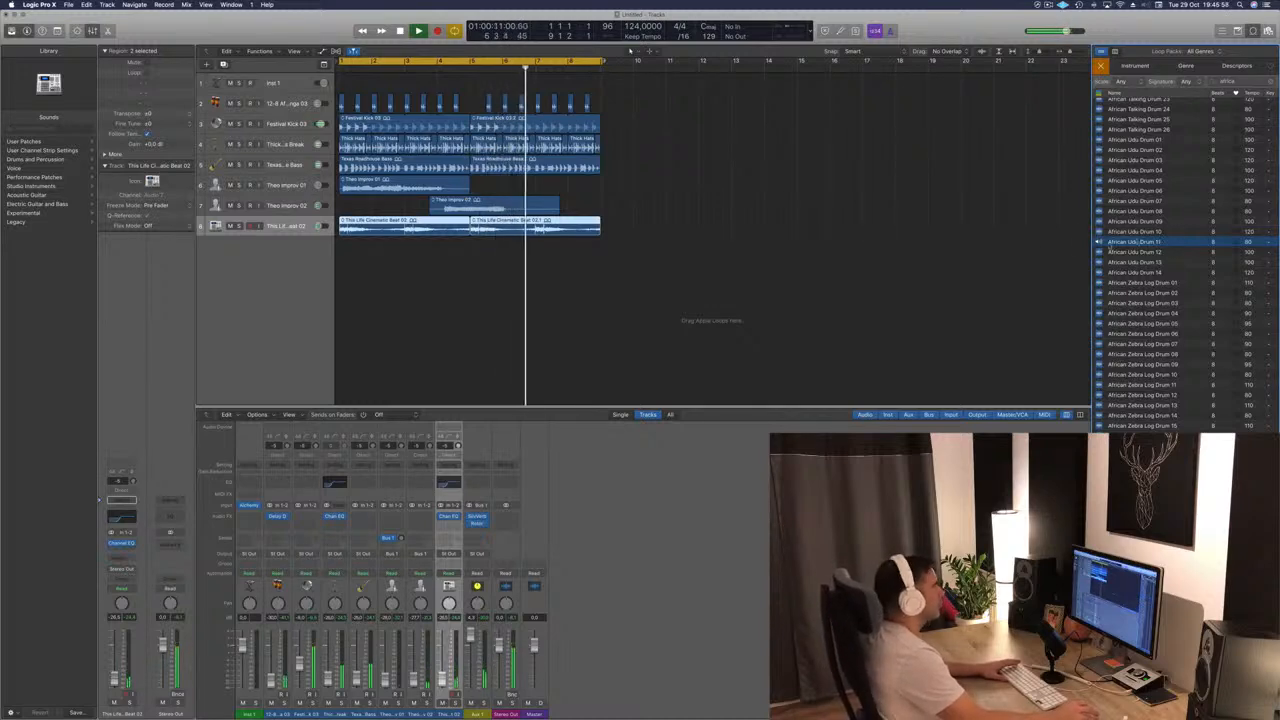
left_click_drag(1110, 245, 372, 243)
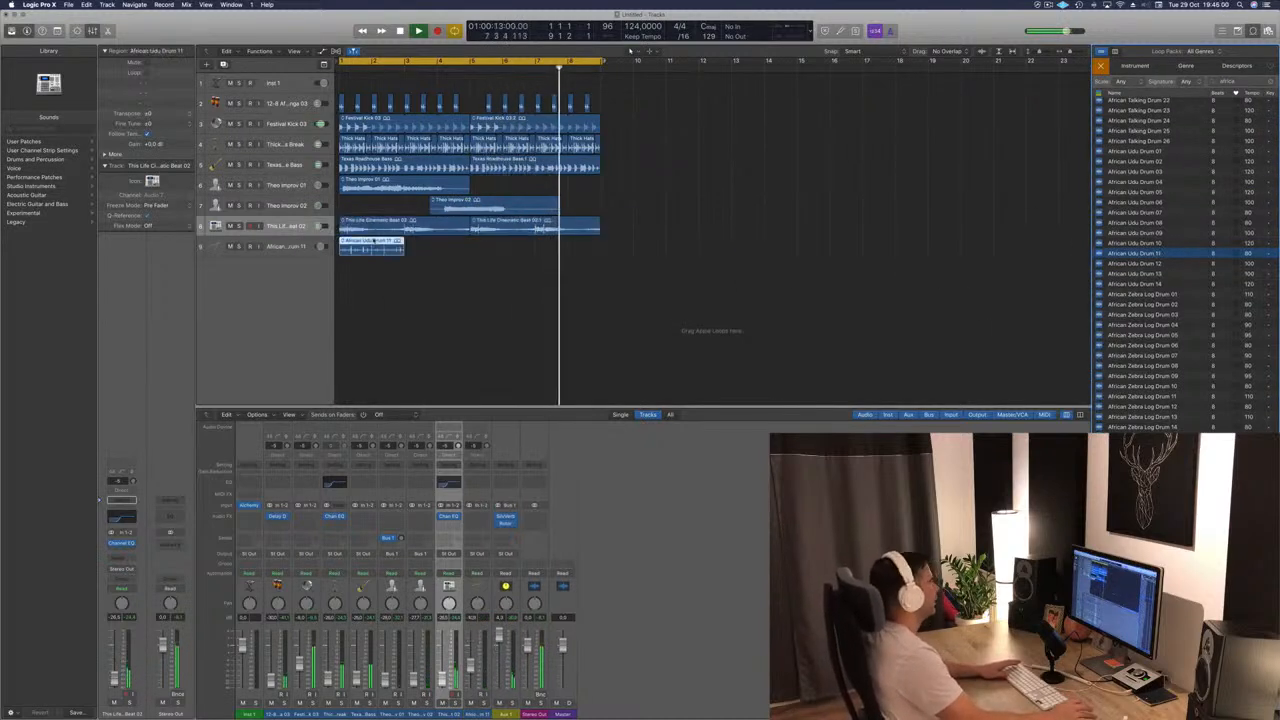
key("space")
key("space")
Step: Copy the African Udu Drum 11 region so it fills bars 1 to 8
left_click(374, 243)
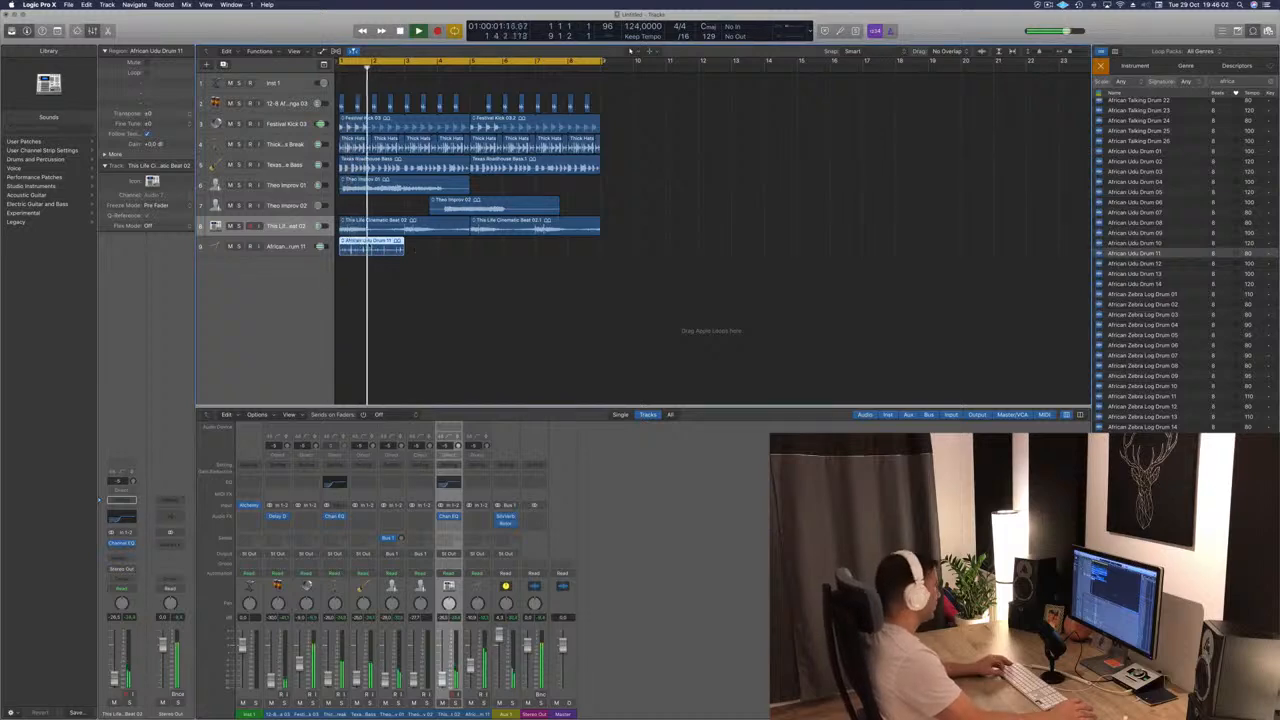
left_click_drag(374, 243, 503, 258)
left_click(373, 250, "shift")
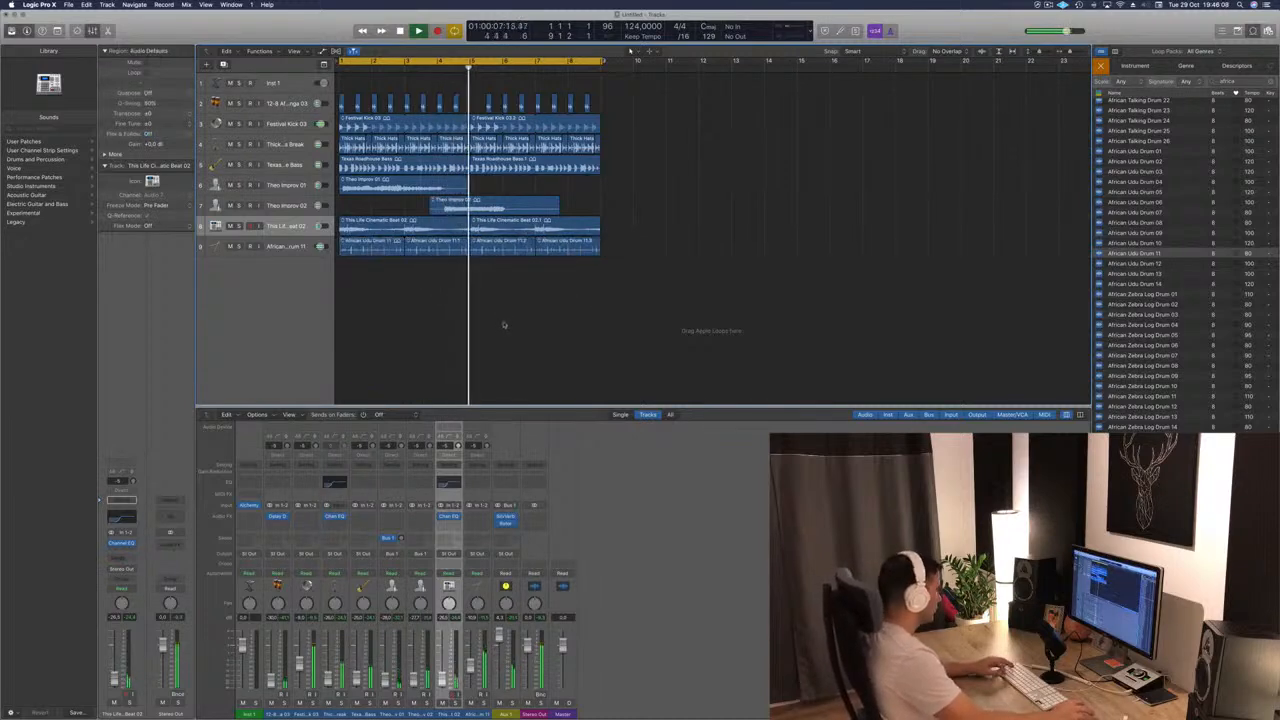
Step: Save the project as Episode 19th in the Logic folder and restart playback from bar 1
key("super+s")
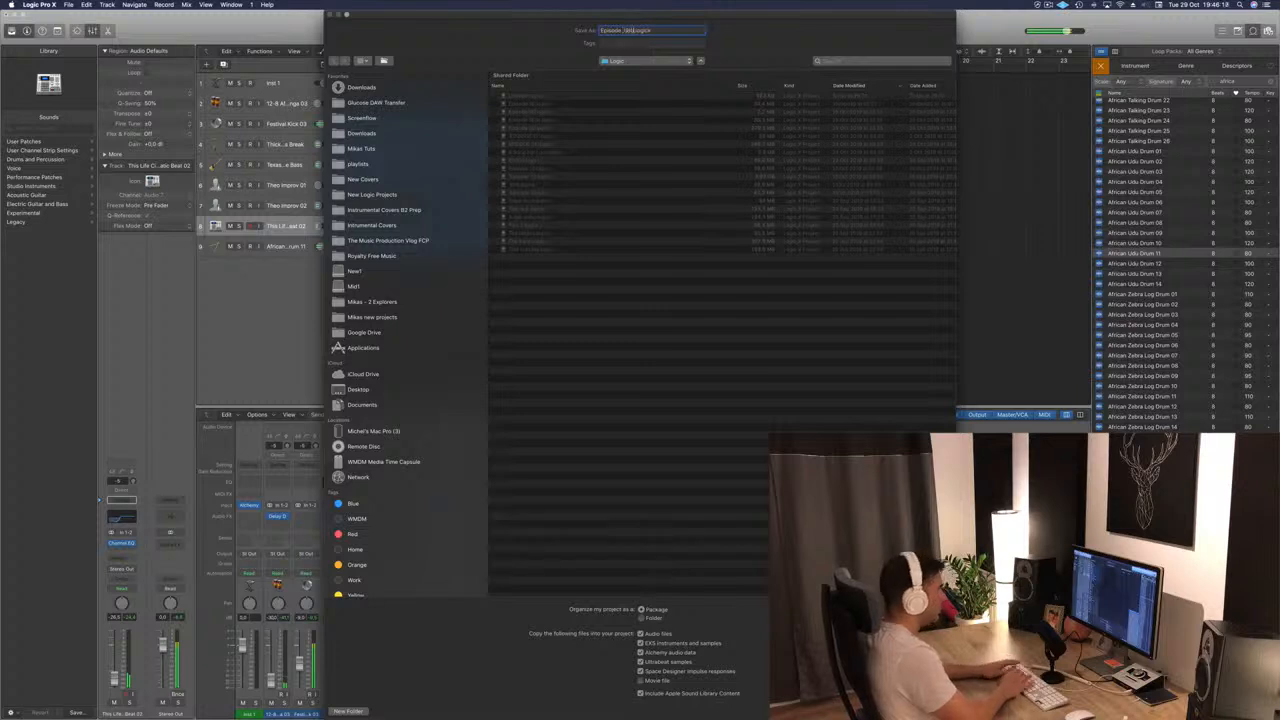
key("Return")
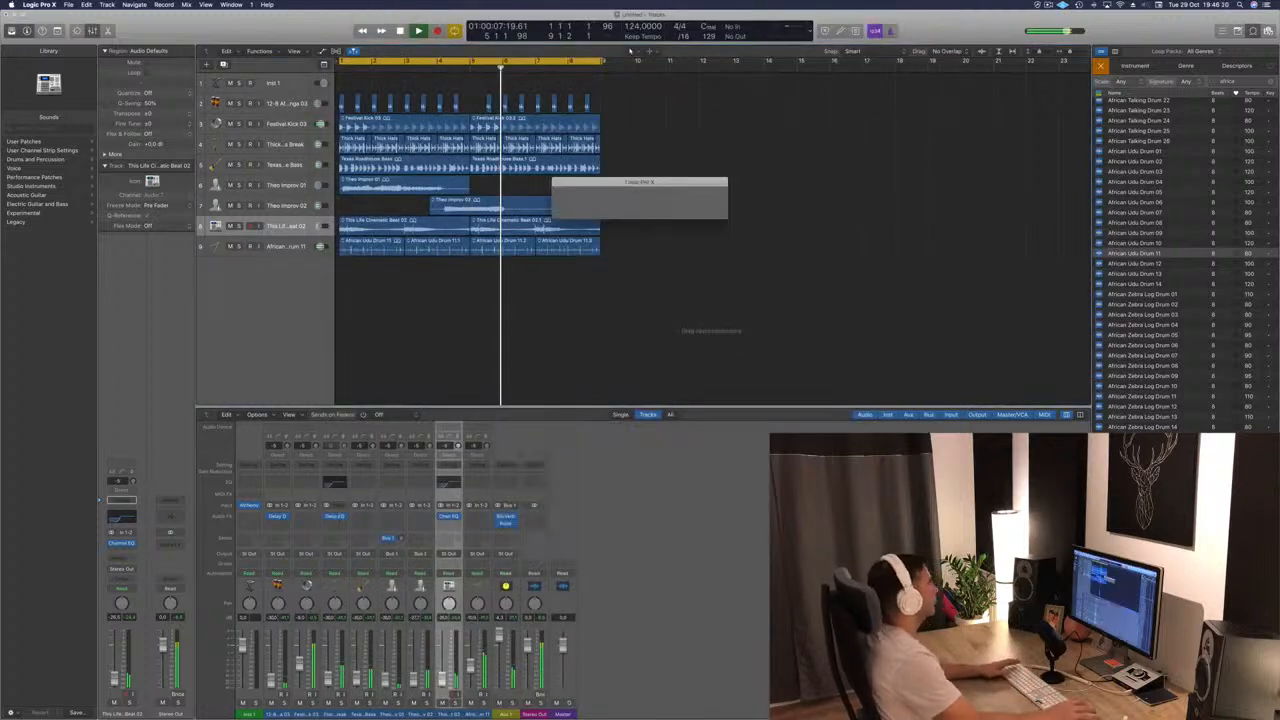
key("space")
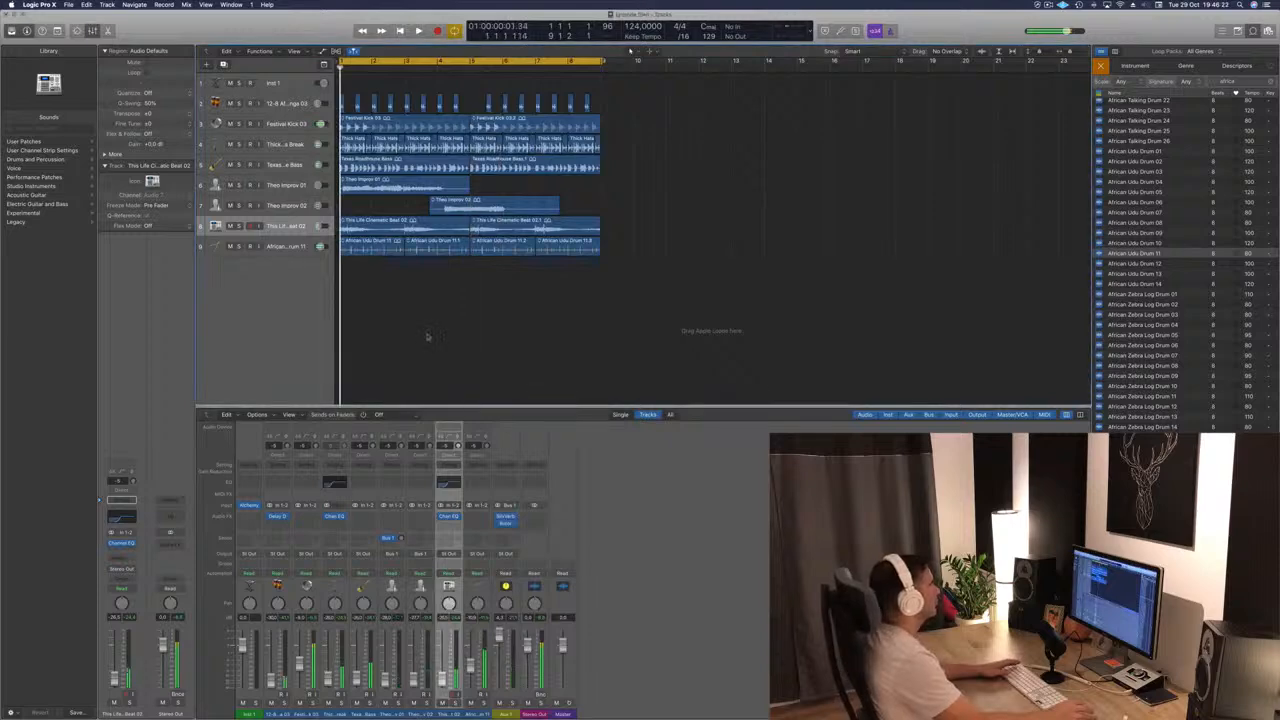
Step: Add the Remix African Shaker loop on a new track below African Udu Drum 11 and repeat it across bars 1 to 8
key("Down")
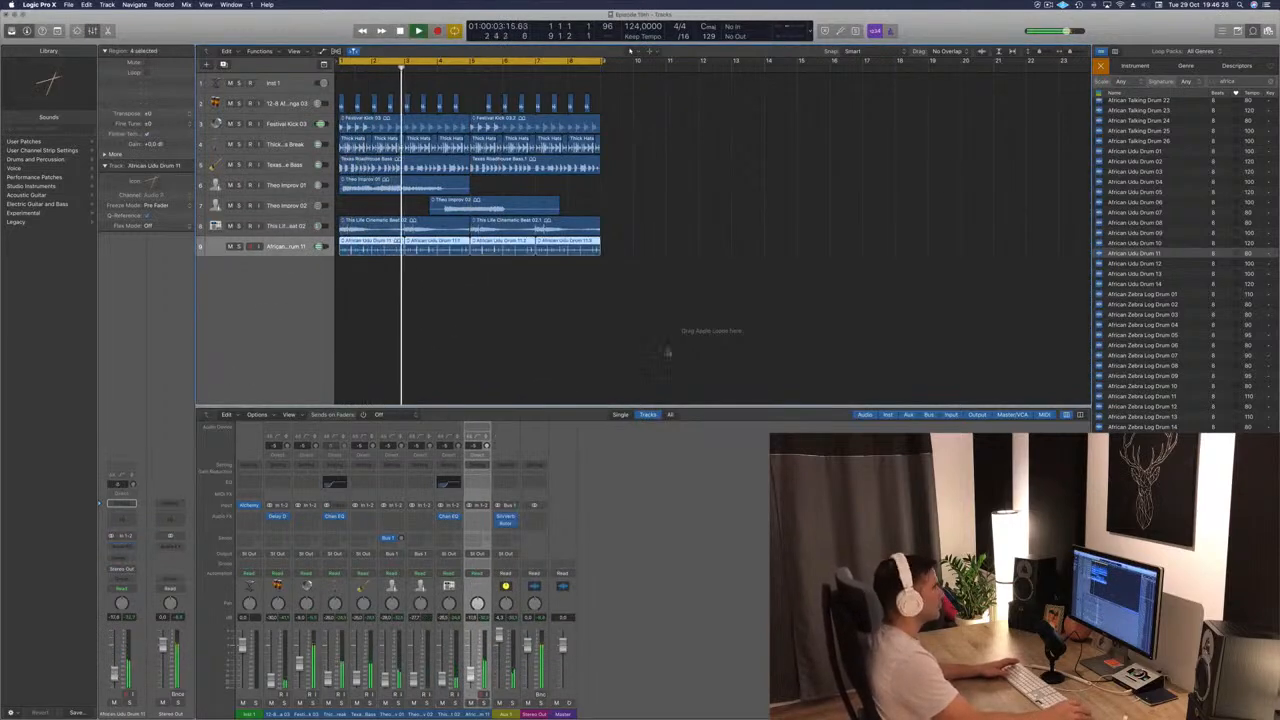
left_click(1187, 253)
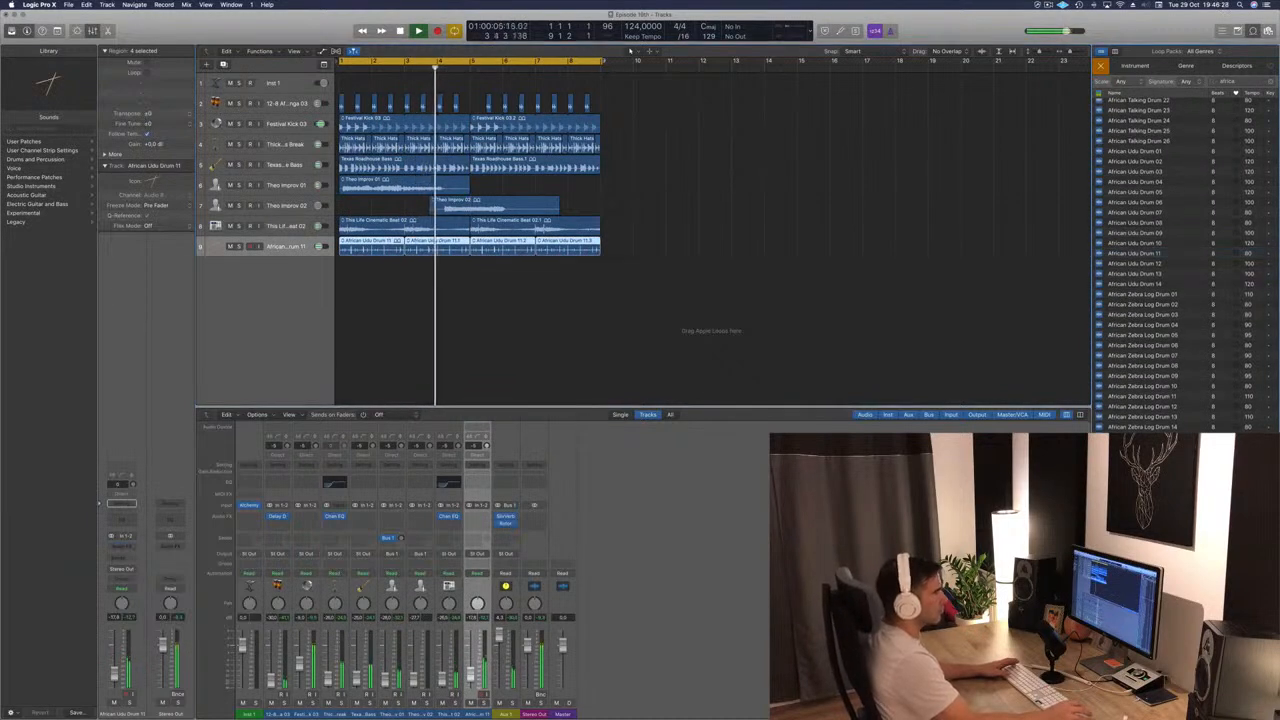
scroll(1187, 427, "down", 1)
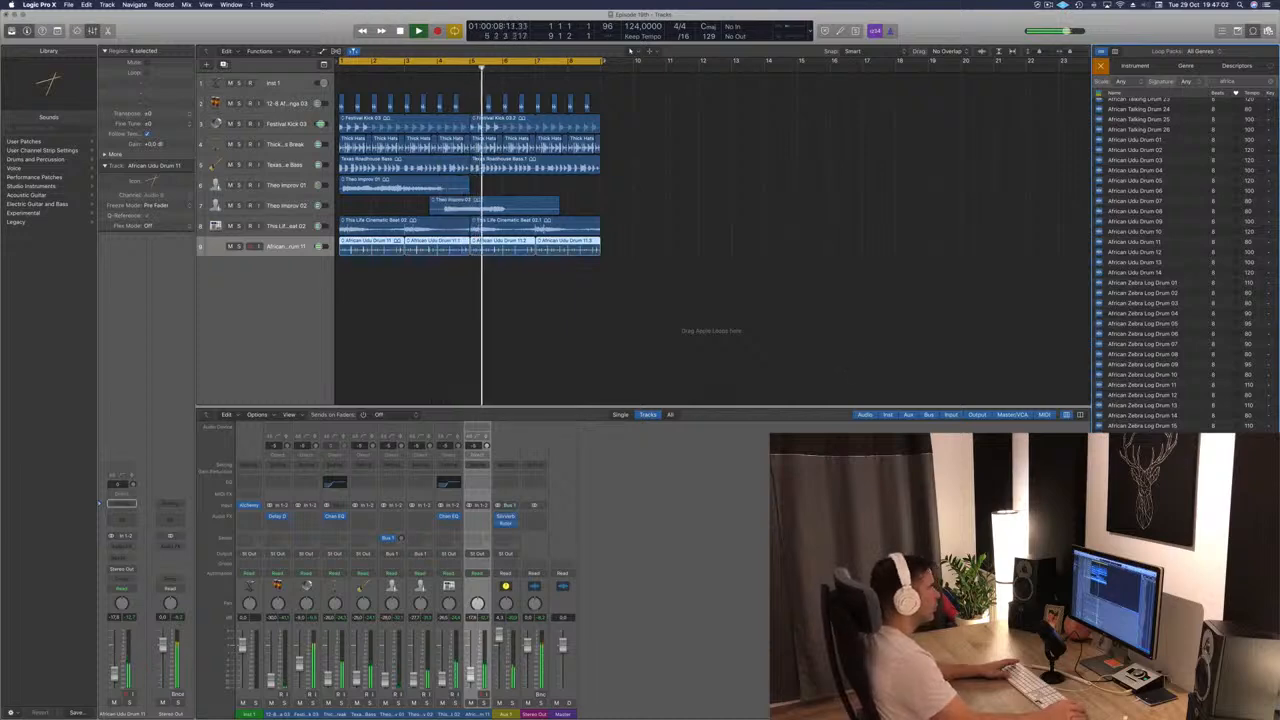
left_click_drag(1140, 560, 497, 272)
key("space")
key("space")
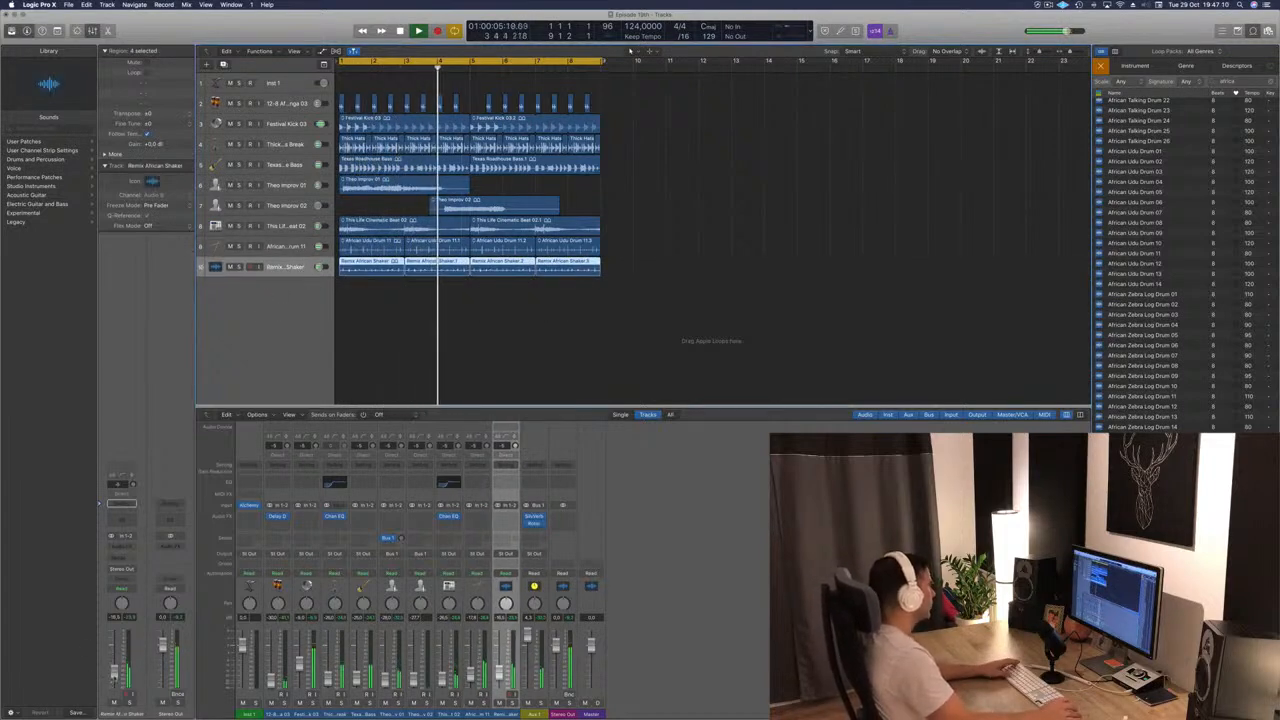
left_click(569, 370)
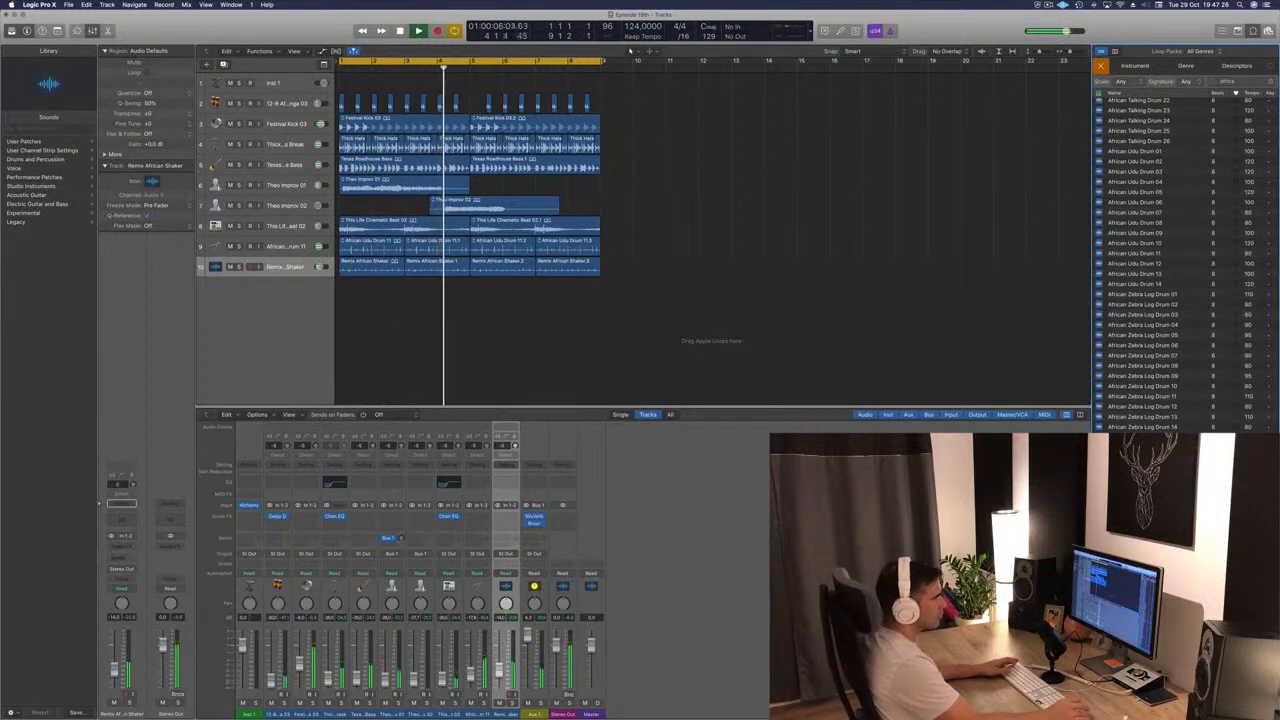
Step: Audition African Udu Drum 10, add it on a new track and copy it across bars 1 to 8
scroll(1146, 397, "up", 5)
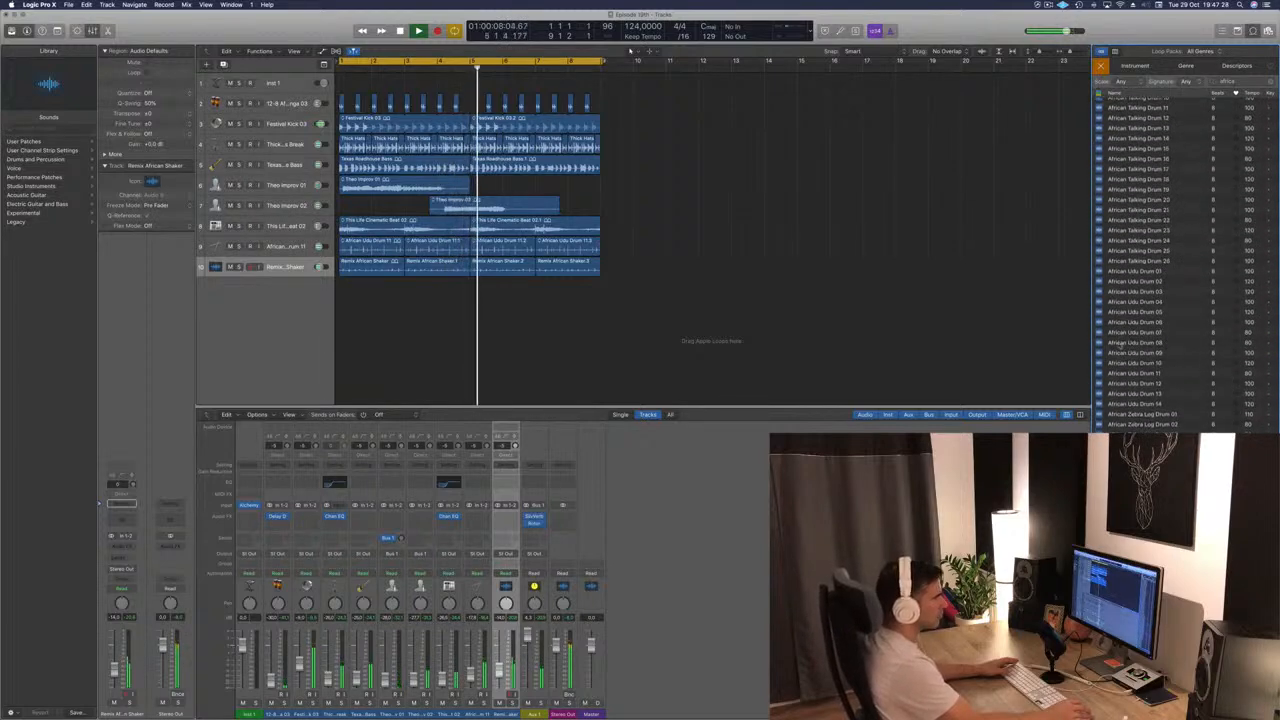
left_click(1133, 363)
scroll(1180, 352, "up", 4)
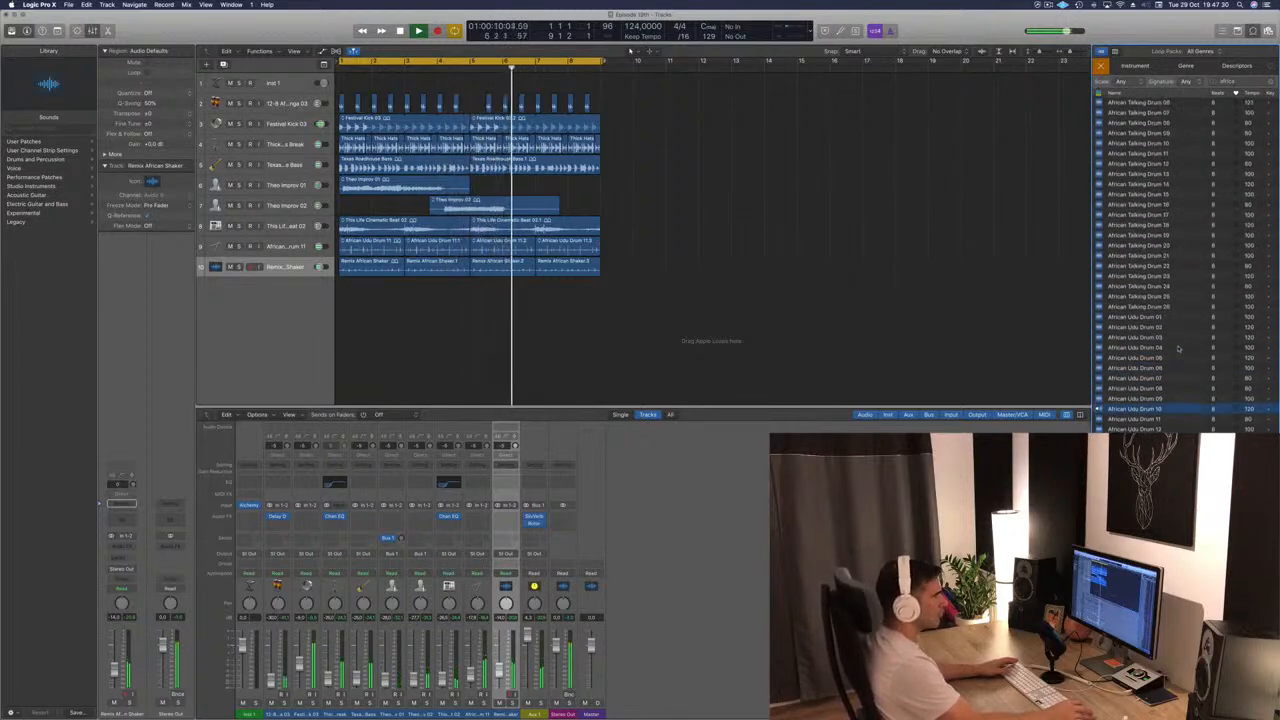
scroll(1192, 368, "up", 3)
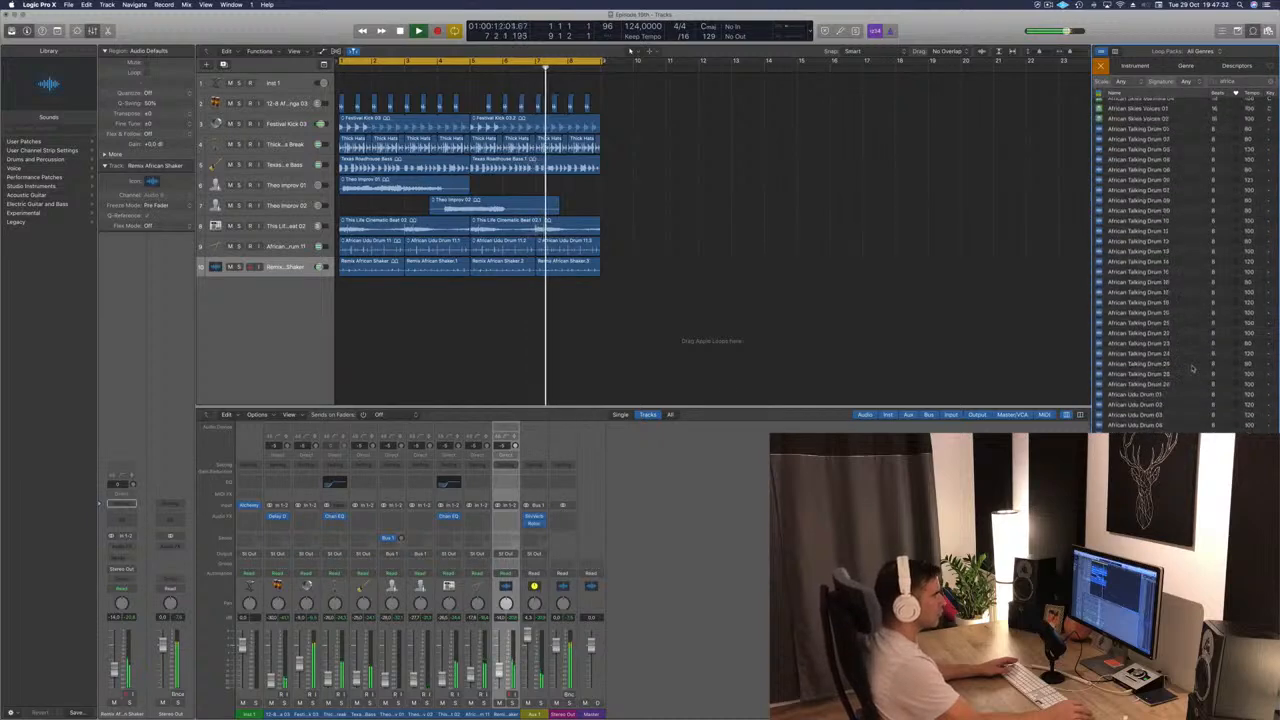
left_click_drag(1135, 366, 290, 294)
left_click_drag(402, 287, 512, 293)
key("space")
key("super+Left")
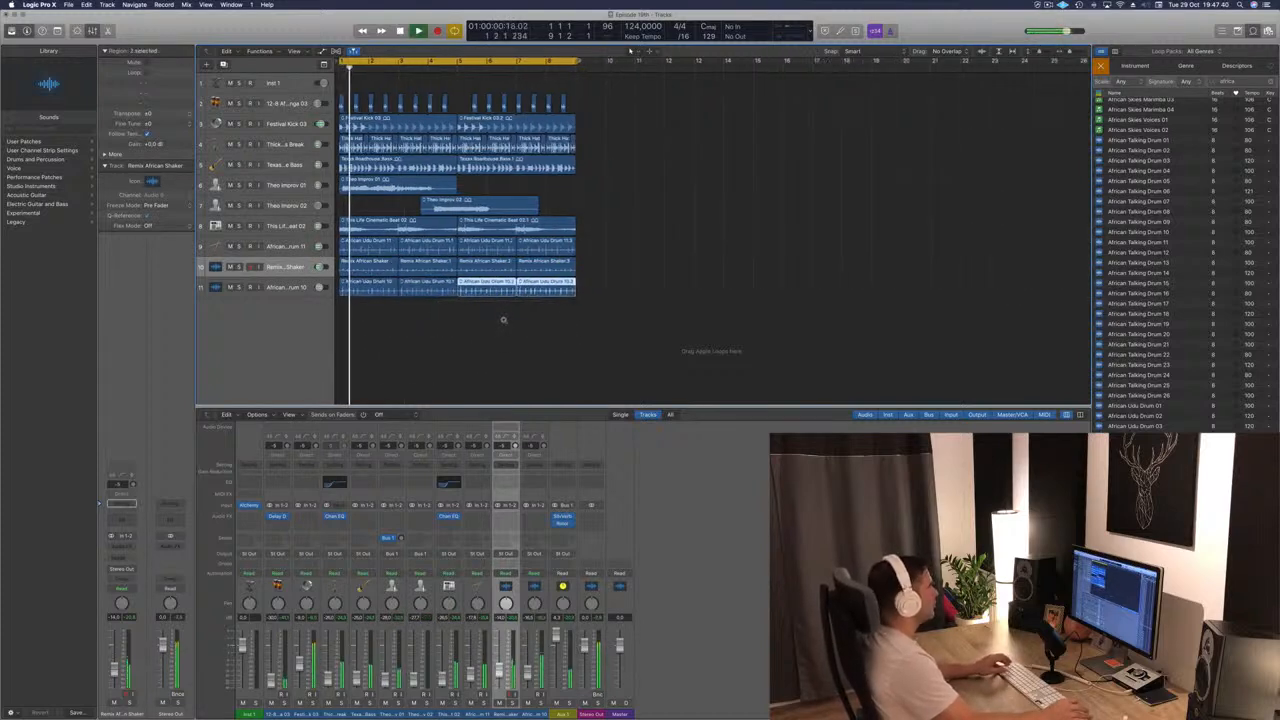
left_click(494, 346)
Step: Audition the African Skies Kit 01 and African River Kalimba 11 loops against the playing arrangement
scroll(1140, 361, "up", 1)
scroll(1190, 403, "up", 3)
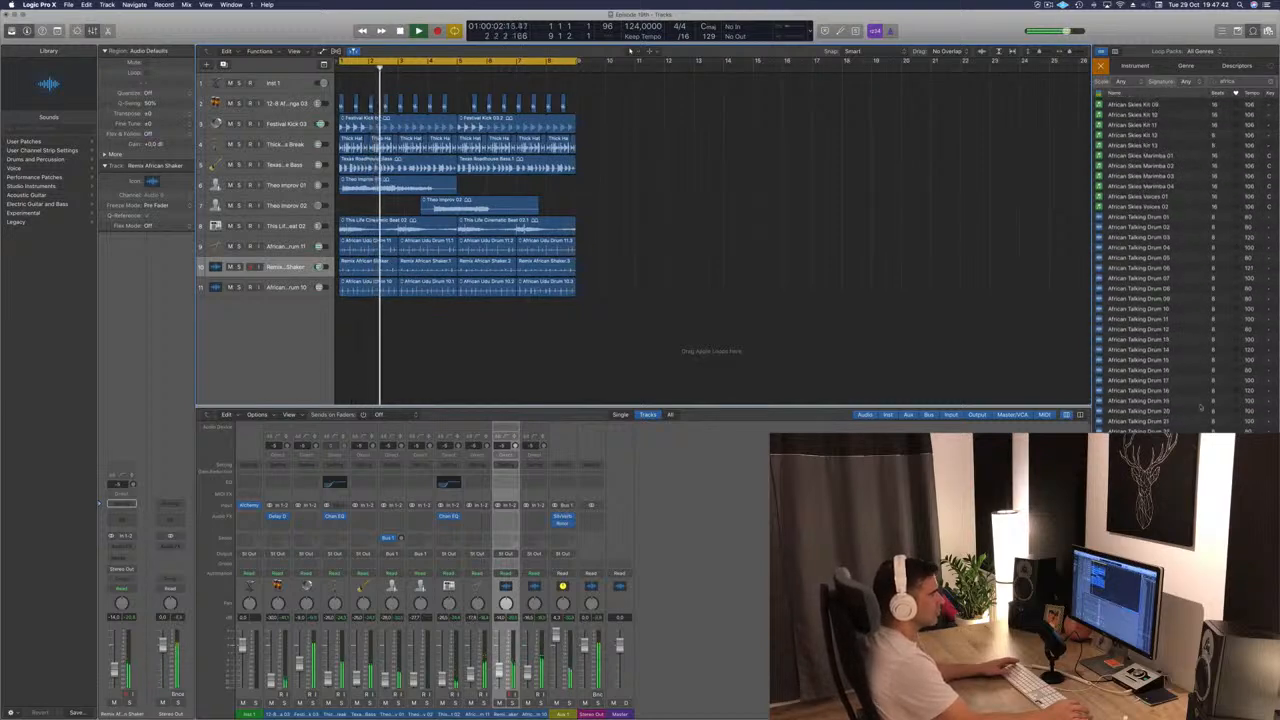
scroll(1181, 391, "up", 10)
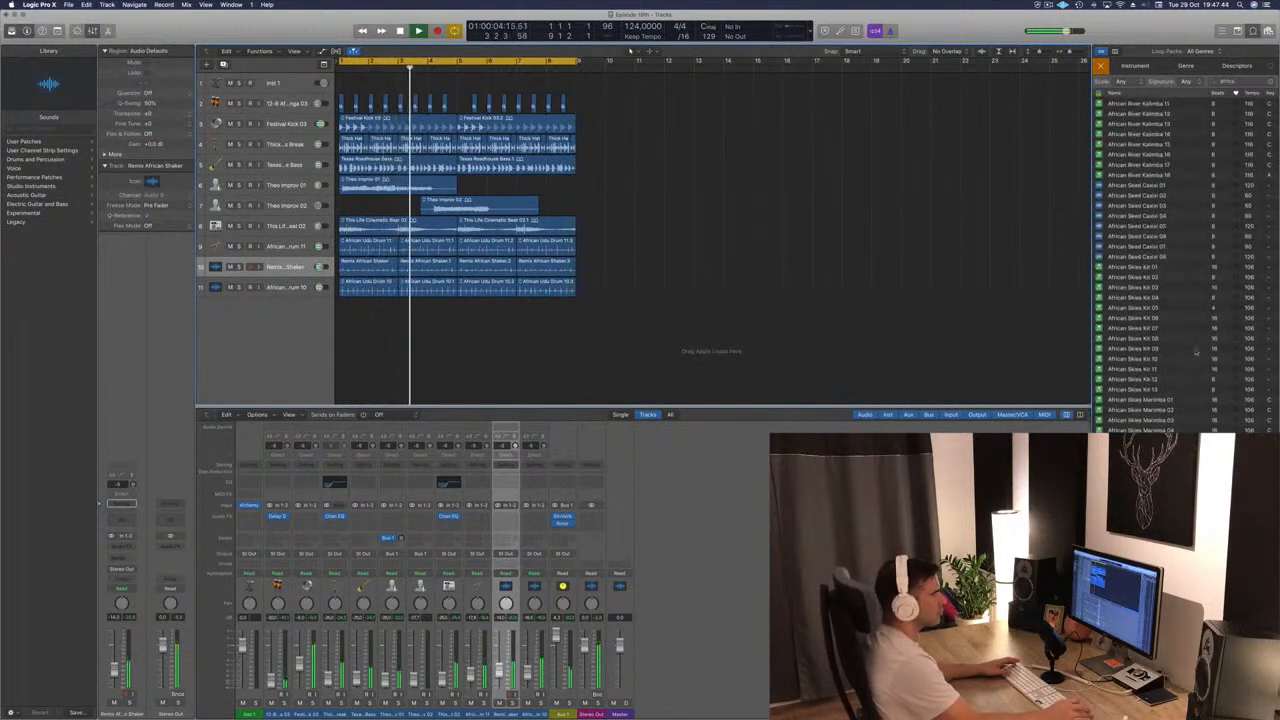
left_click(1131, 268)
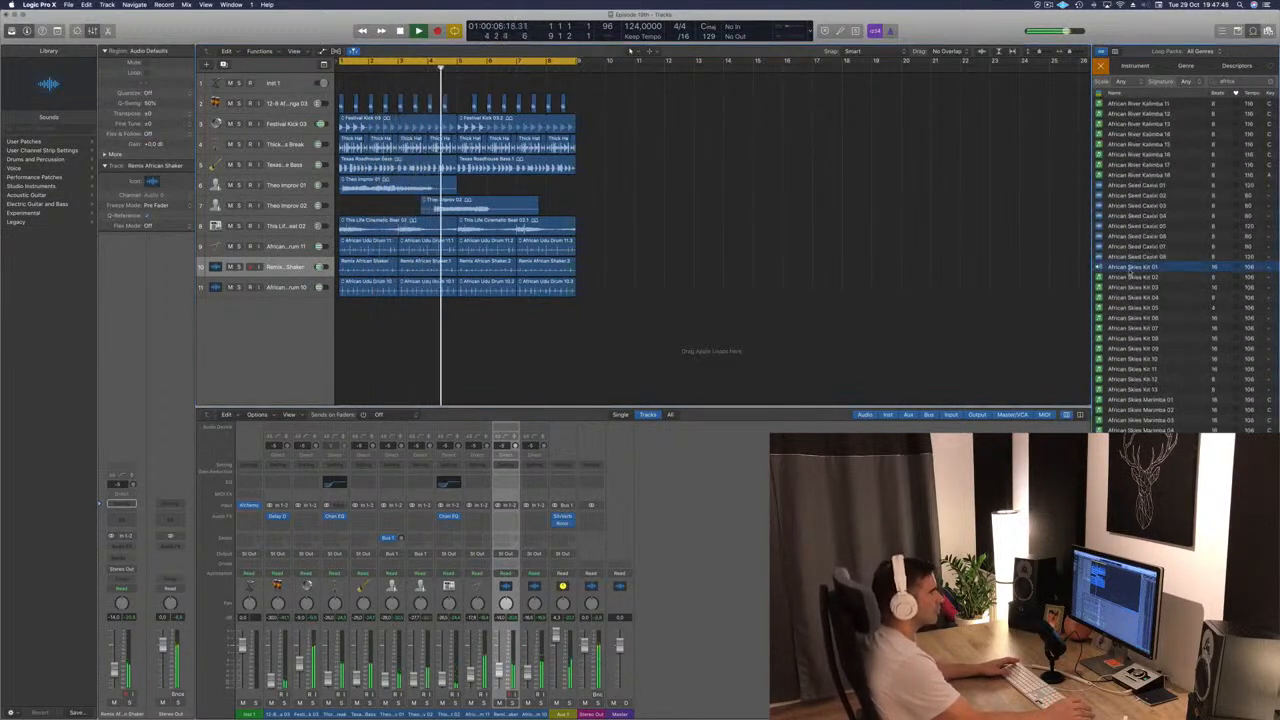
scroll(1185, 255, "up", 5)
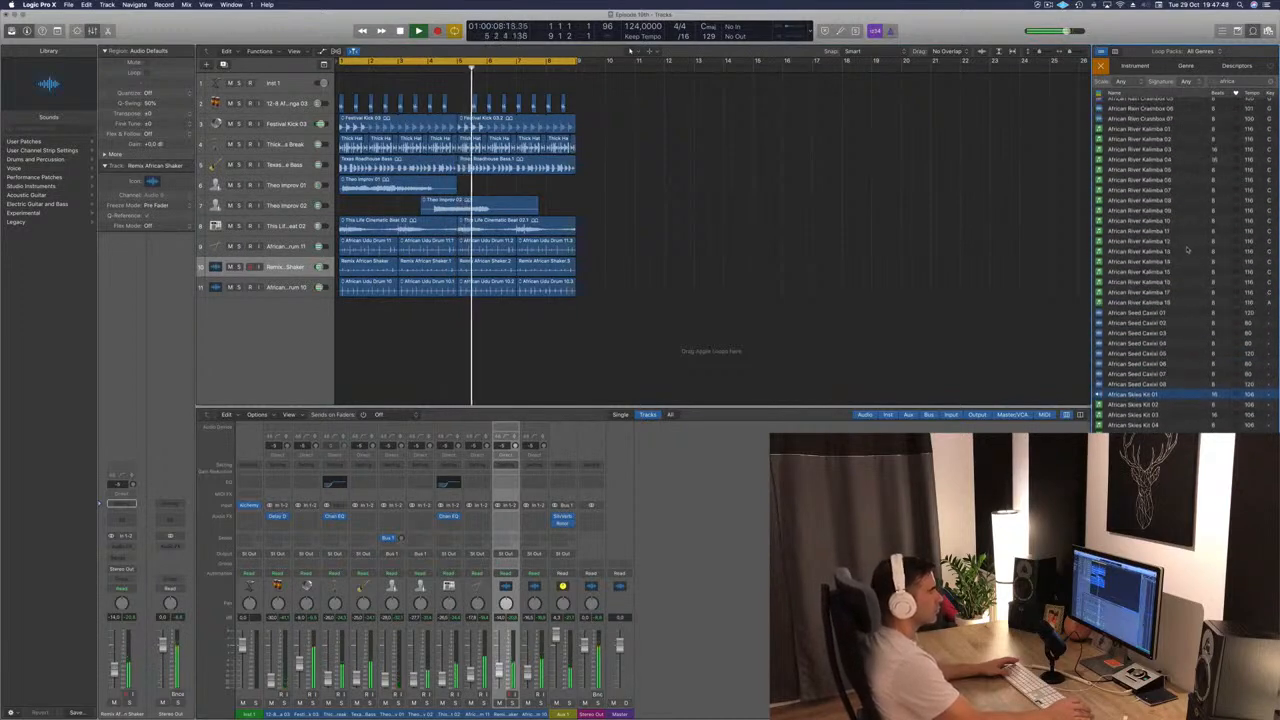
left_click(1138, 232)
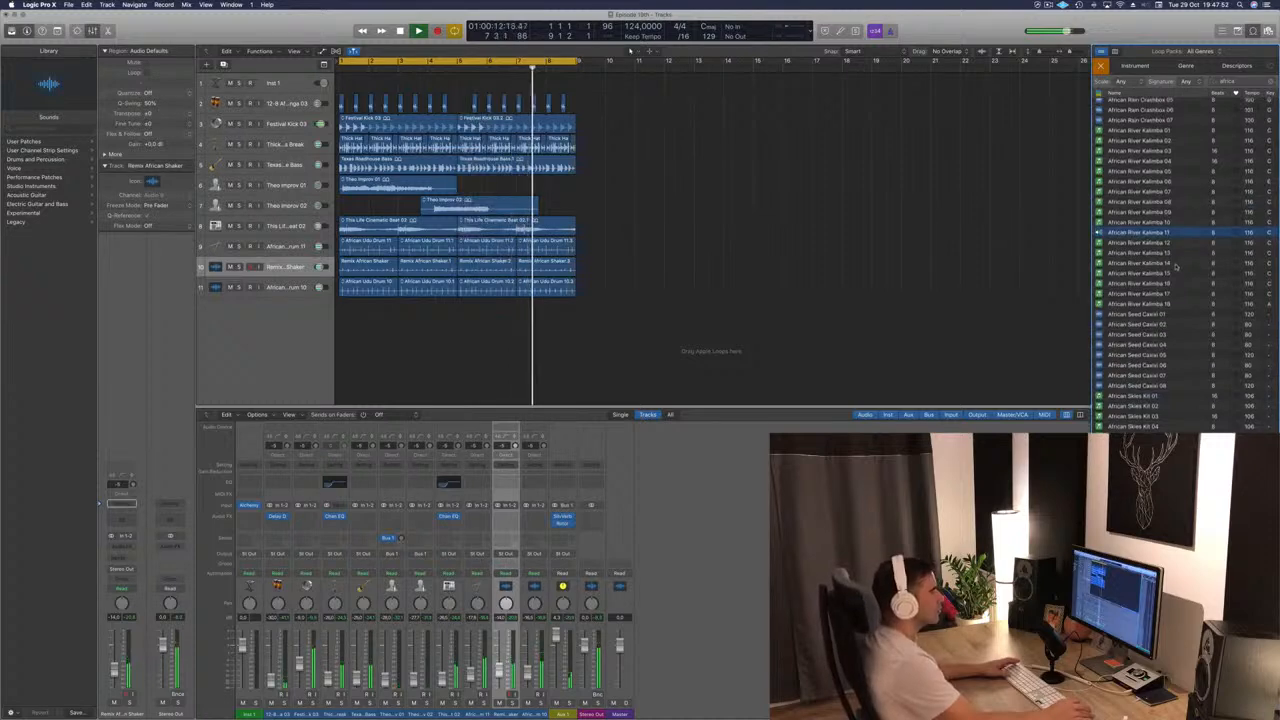
Step: Audition African Mist Voice 06 and African Mist Kpanlogo 11 among the African loops
scroll(1177, 239, "up", 2)
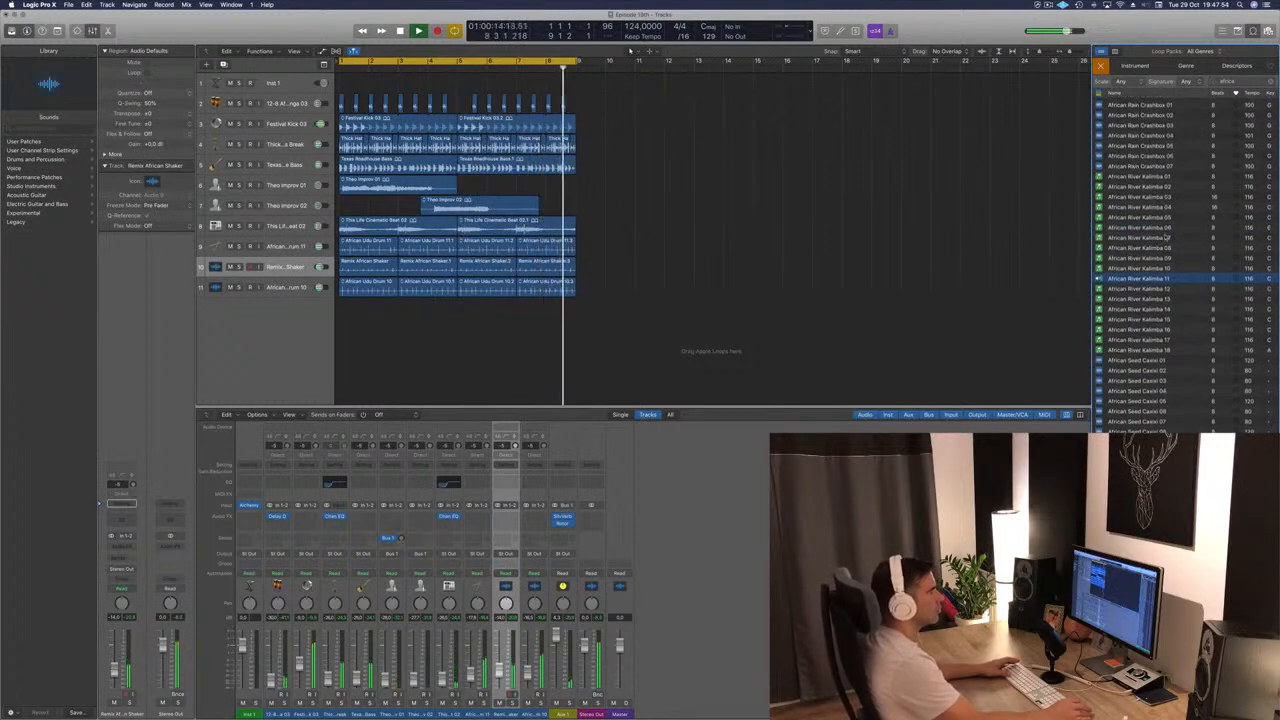
scroll(1165, 237, "up", 8)
scroll(1222, 247, "up", 5)
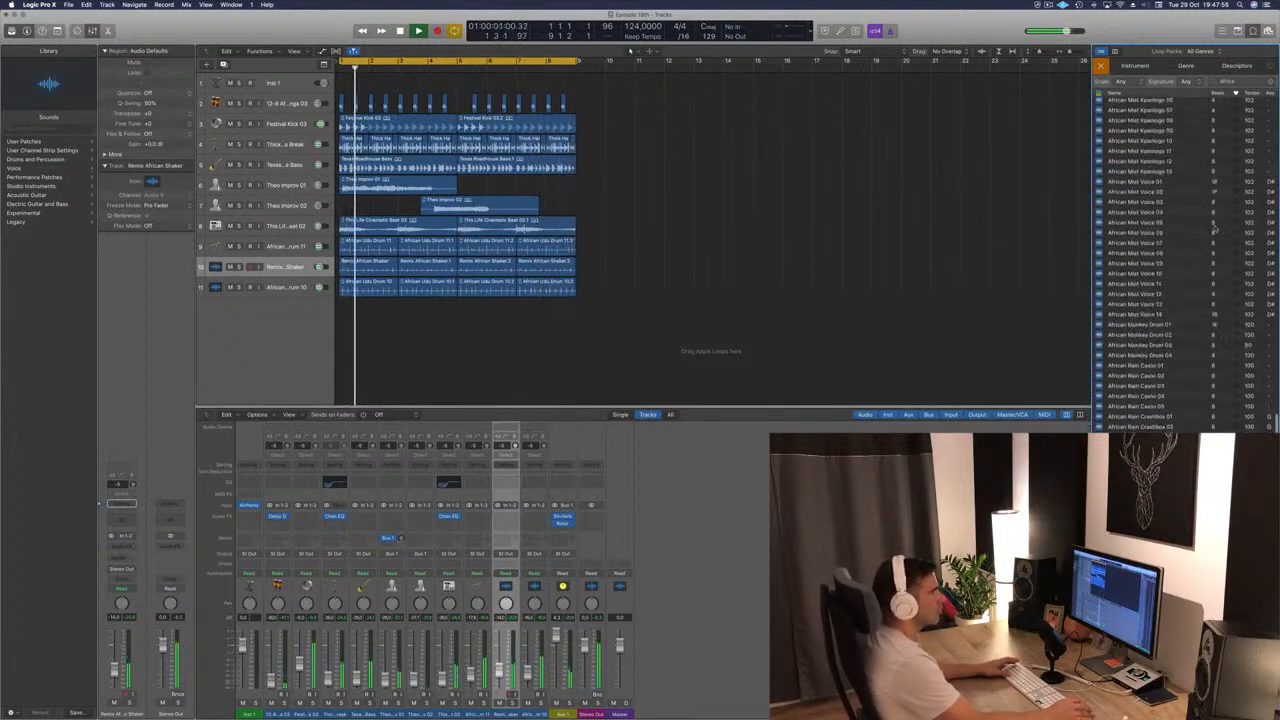
left_click(1148, 274)
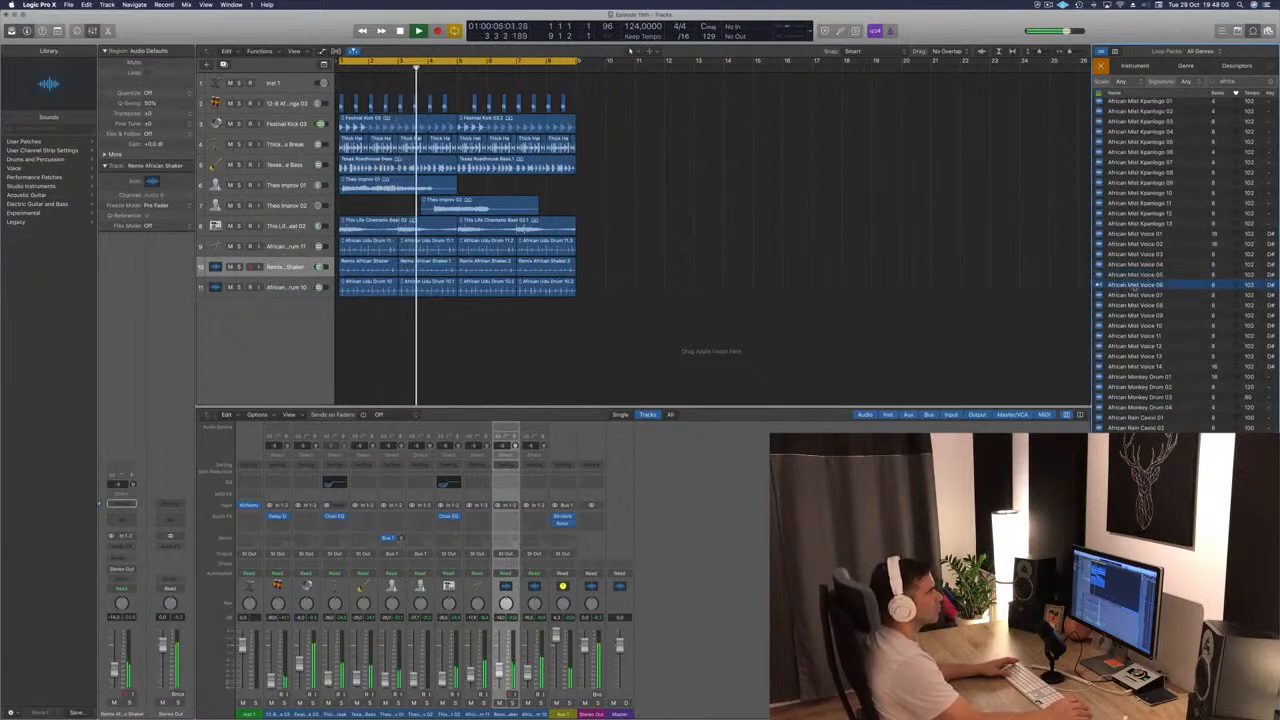
scroll(1160, 320, "up", 2)
left_click(1140, 256)
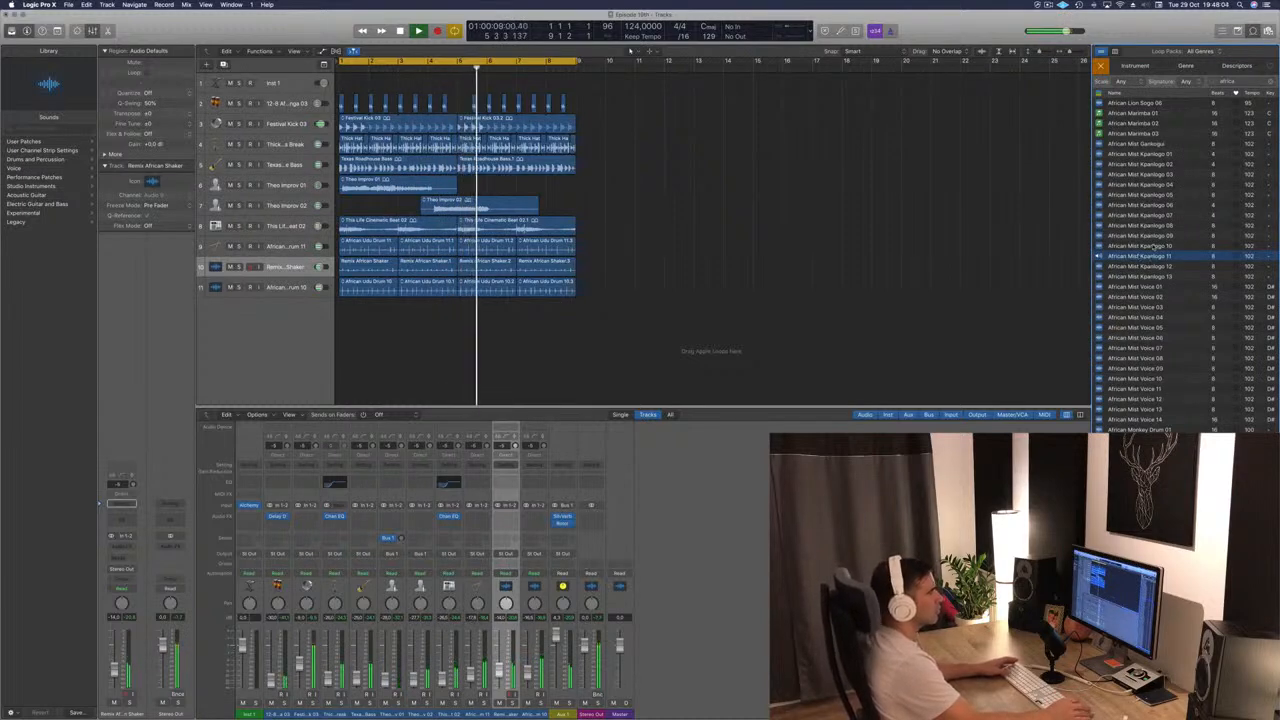
scroll(1153, 245, "up", 5)
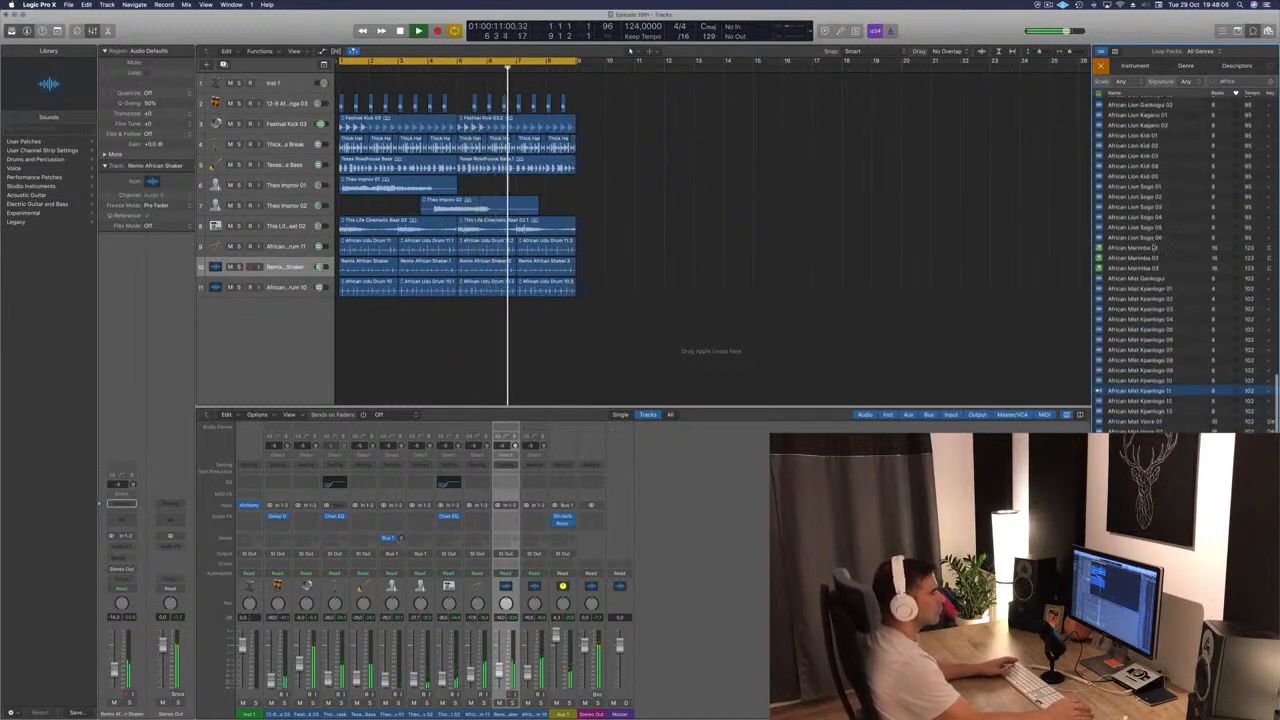
Step: Add the African Monkey Drum 03 loop on a new track below African Udu Drum 10 and repeat it across bars 1 to 8
scroll(1155, 247, "down", 10)
left_click(1145, 323)
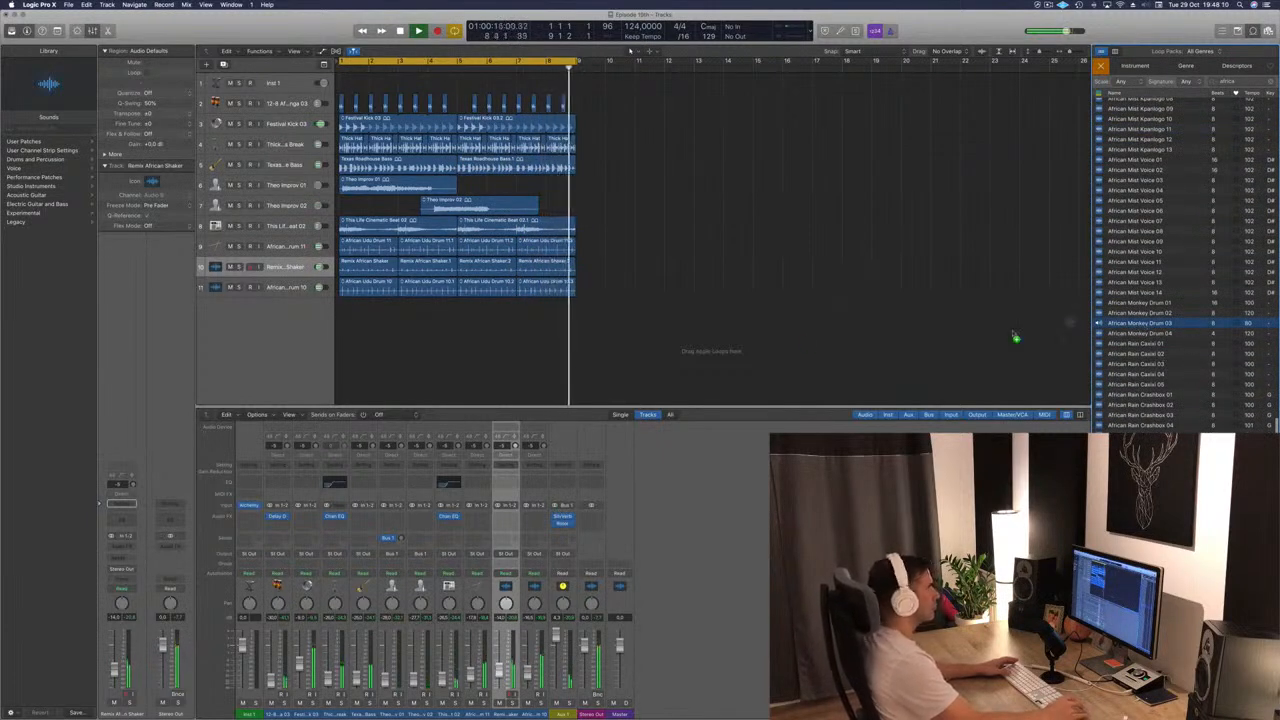
left_click_drag(1015, 338, 487, 318)
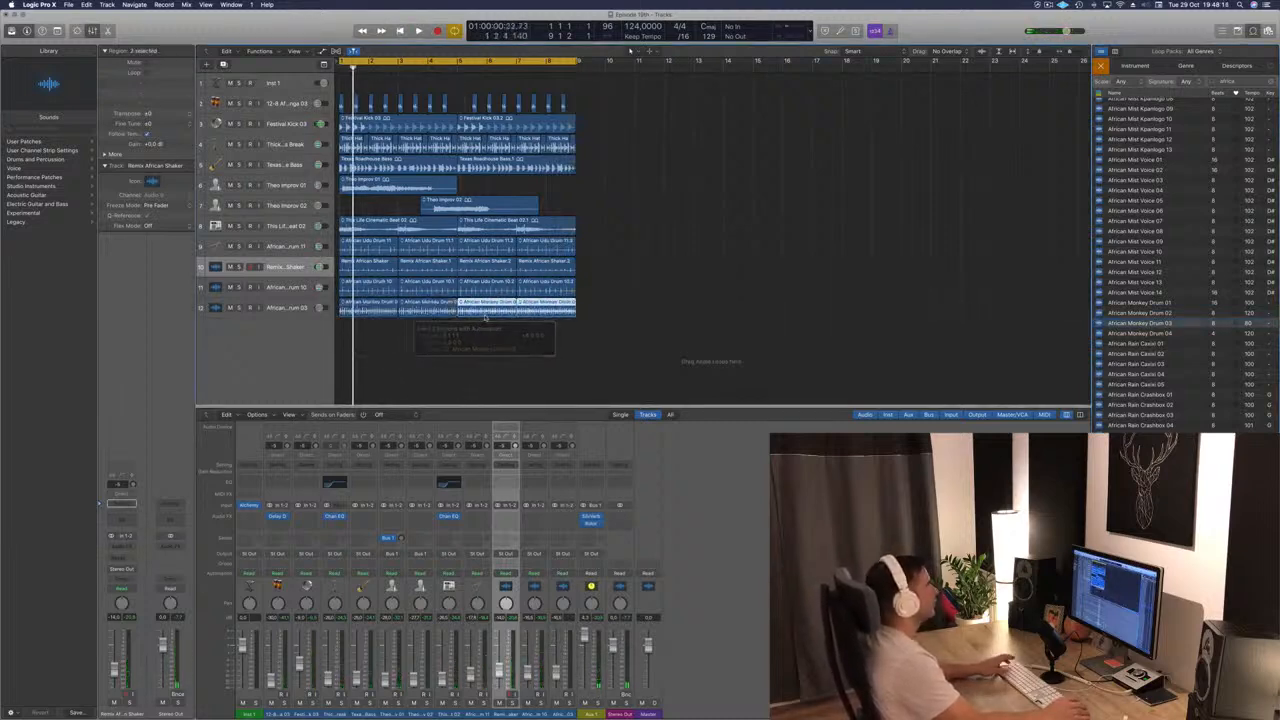
key("space")
key("super+Left")
left_click(234, 314)
key("Return")
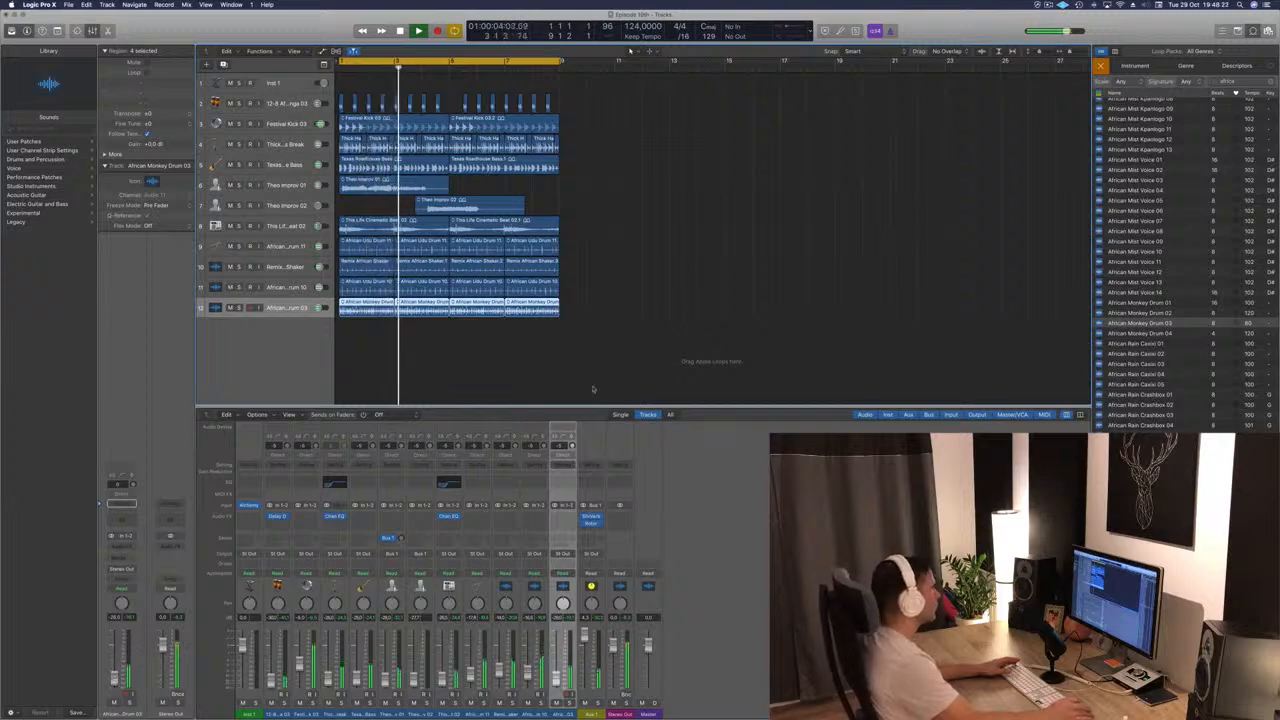
left_click(712, 325)
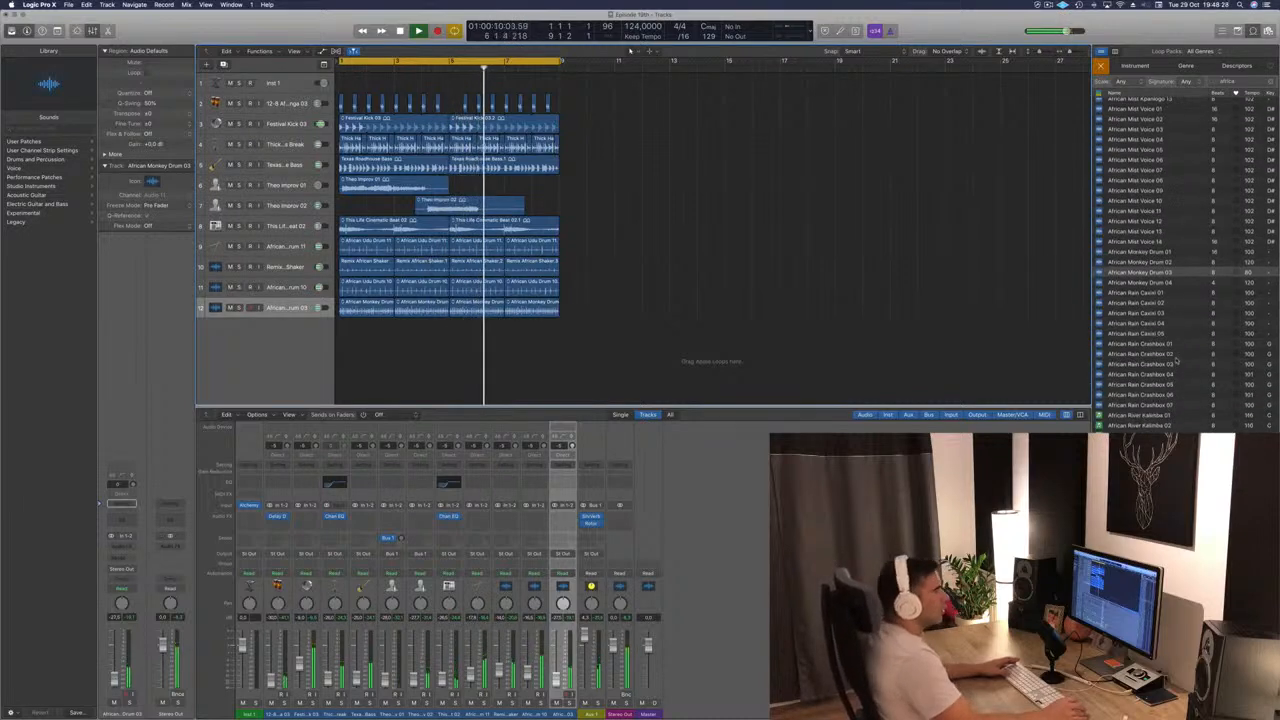
Step: Audition the African Mist Voice loops 01 to 07 over the playing arrangement
scroll(1150, 280, "up", 1)
left_click(1137, 206)
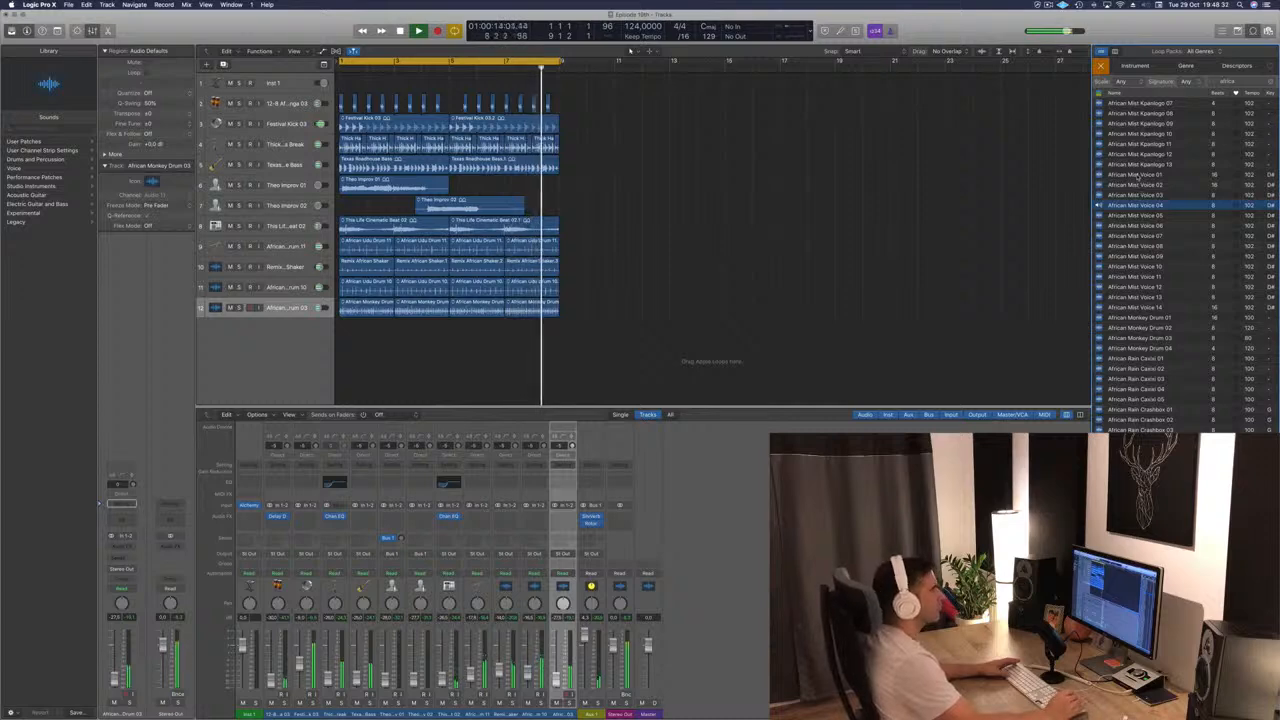
left_click(1137, 175)
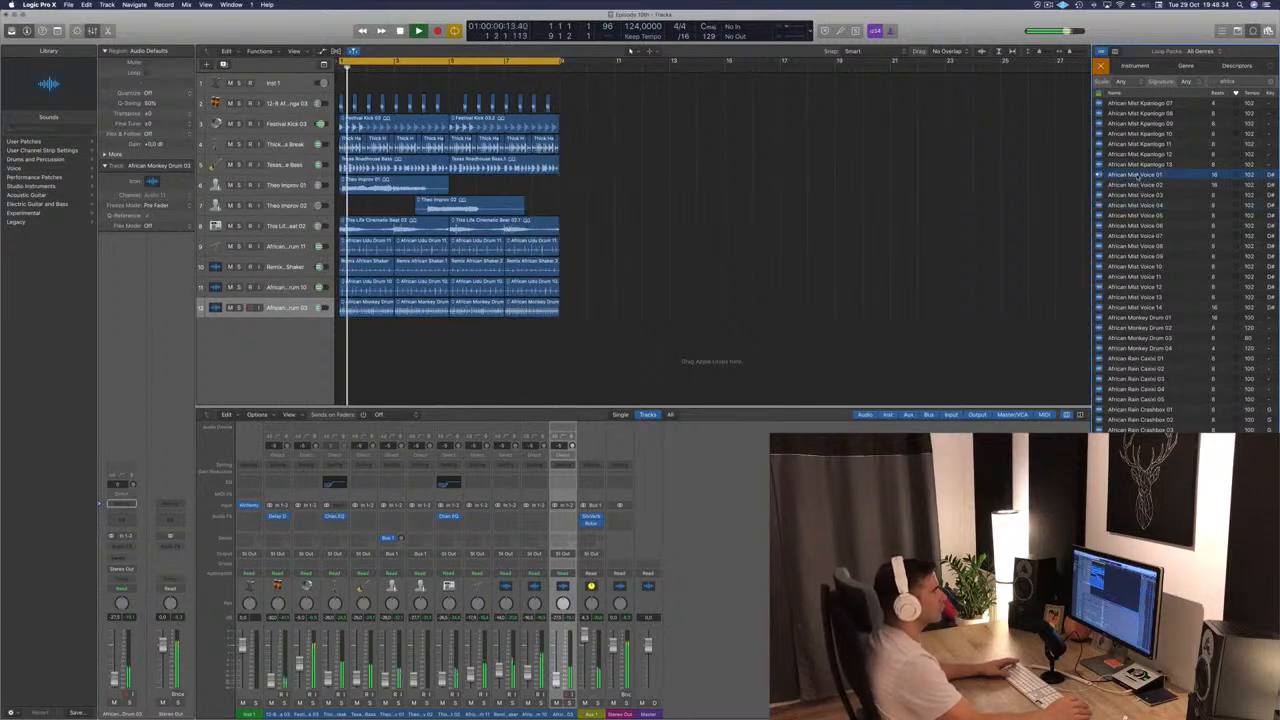
left_click(1137, 185)
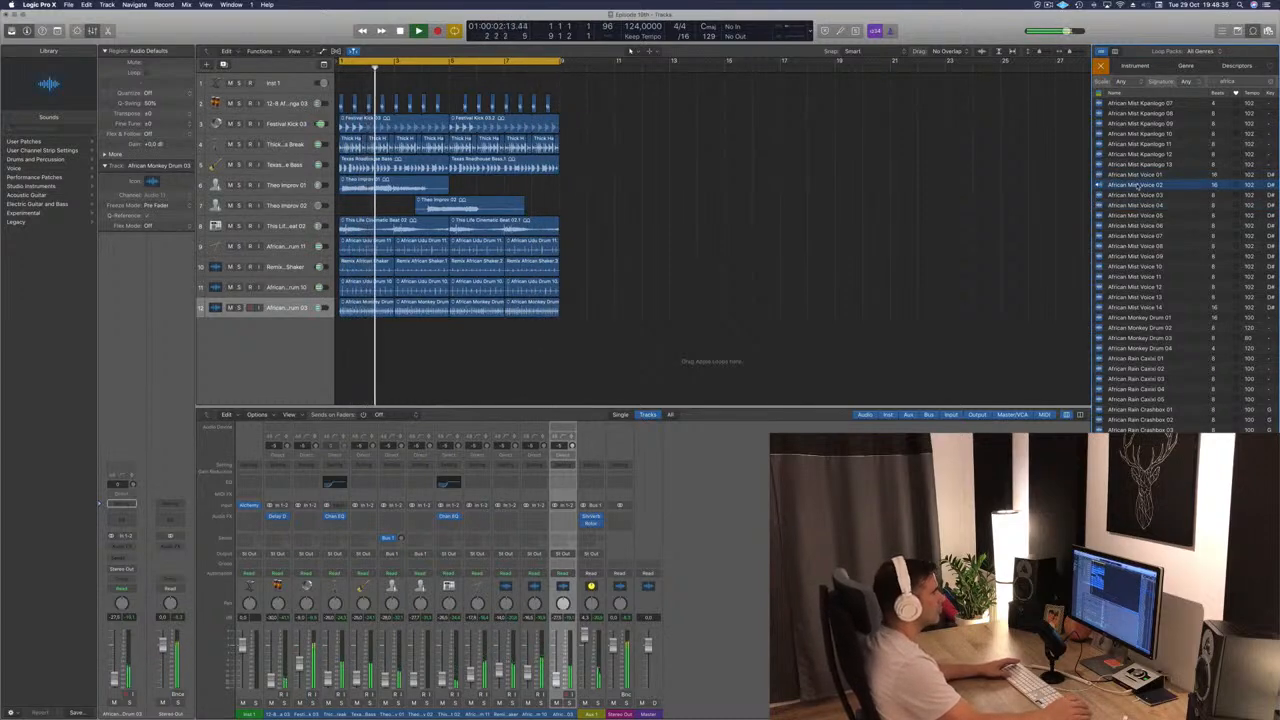
left_click(1137, 196)
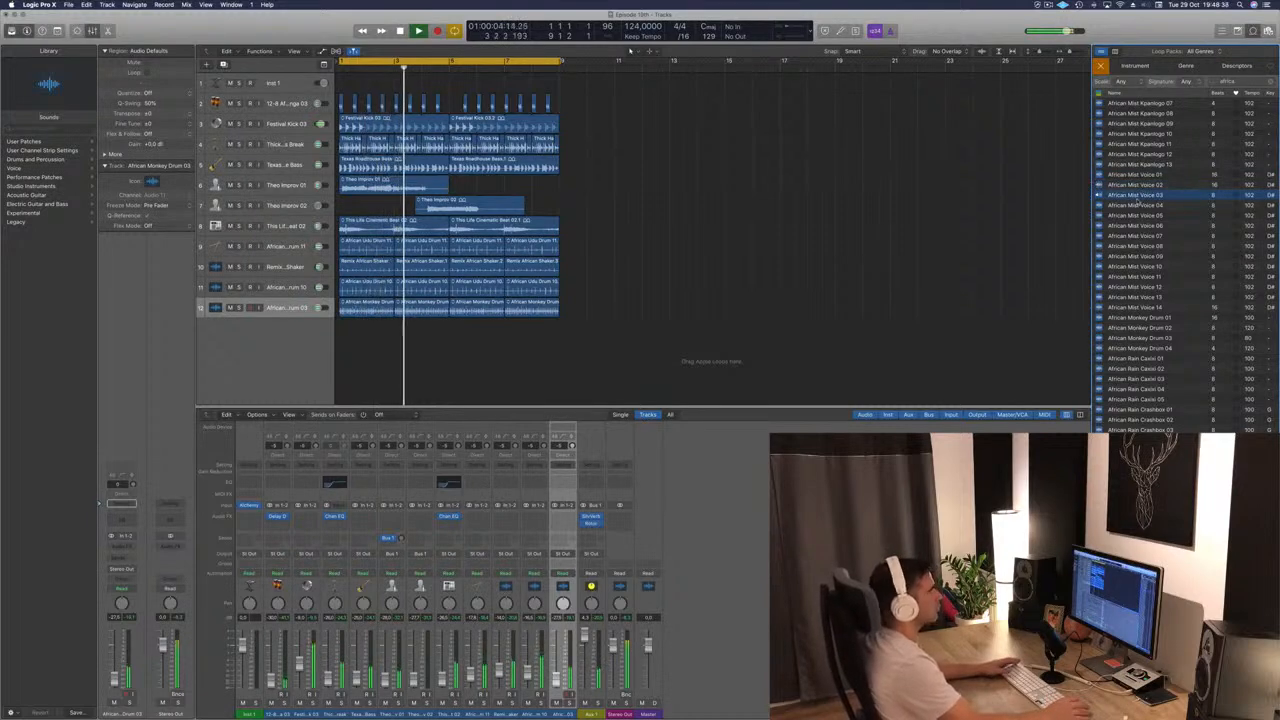
left_click(1137, 205)
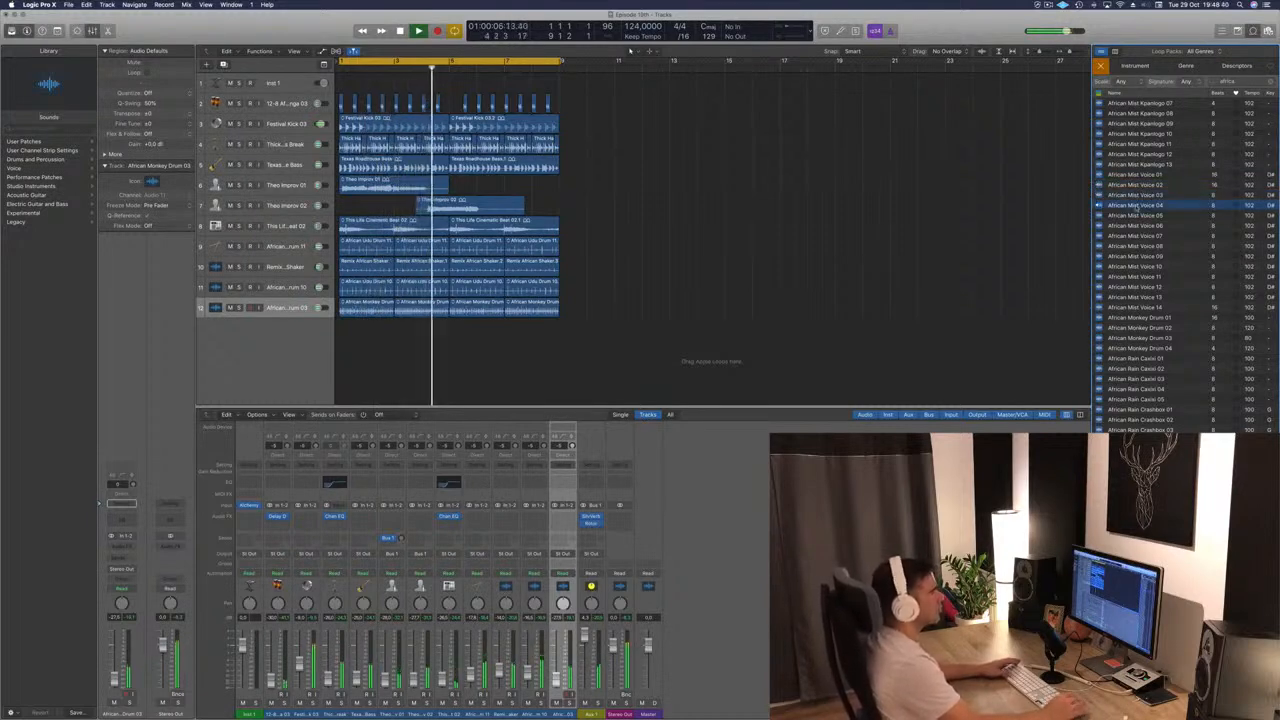
left_click(1136, 215)
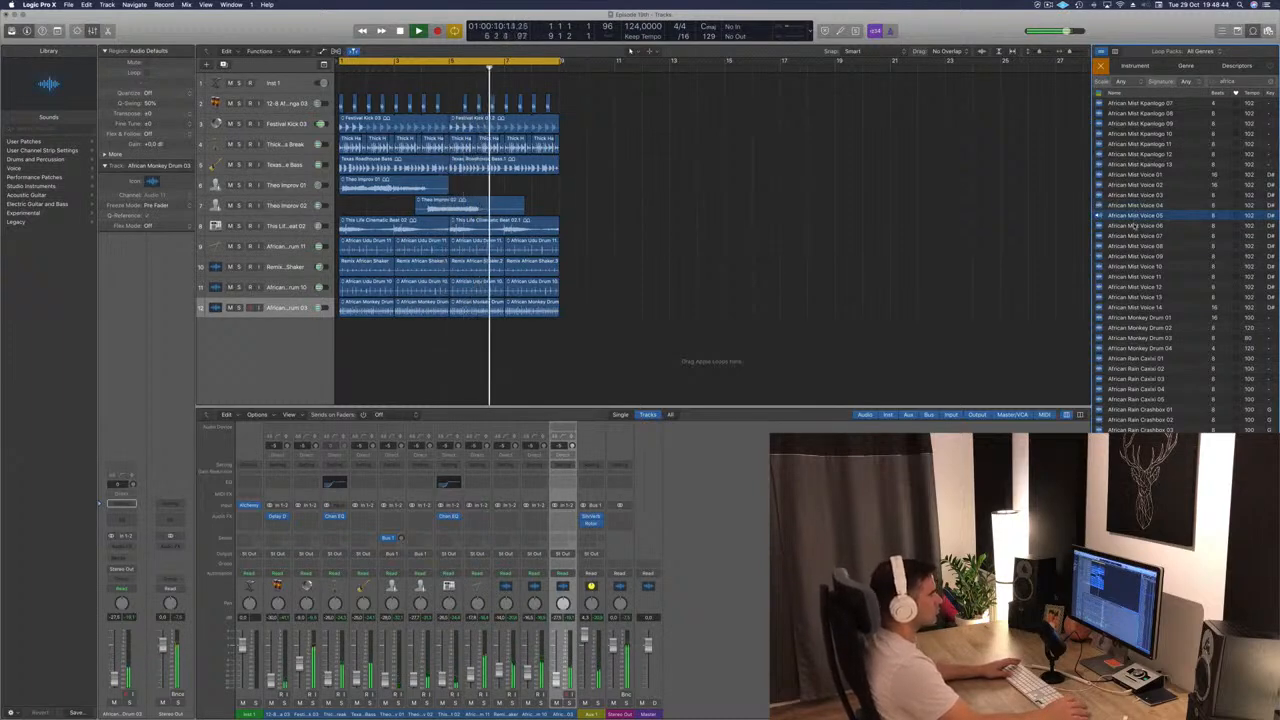
left_click(1134, 226)
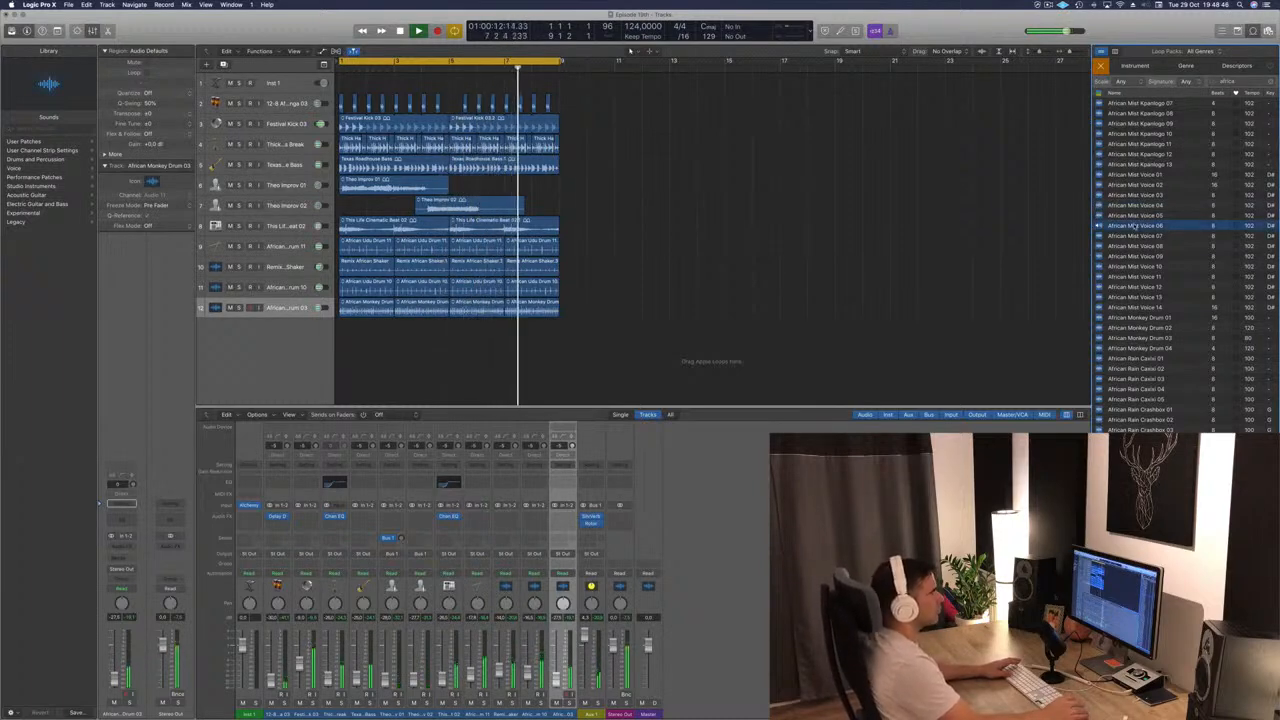
left_click(1137, 236)
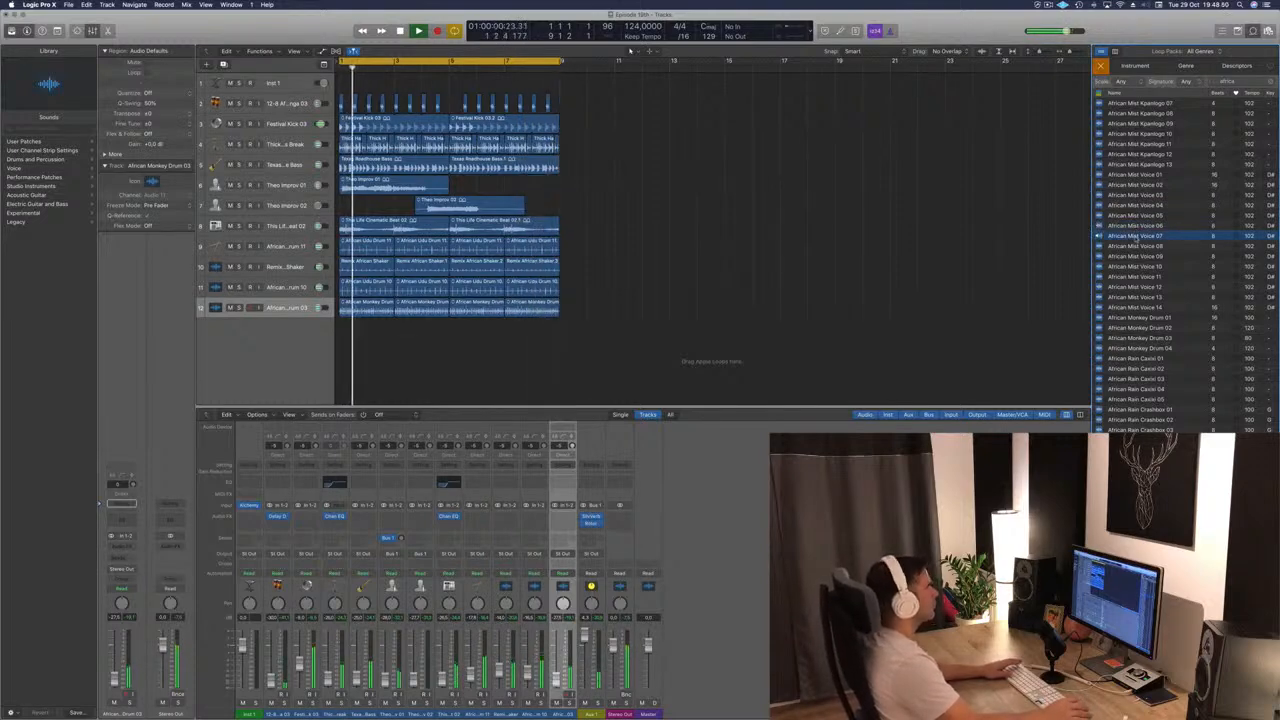
Step: Audition African Mist Voice 14, add it on a new track at bar 1 and place that track below Theo Improv 02
key("space")
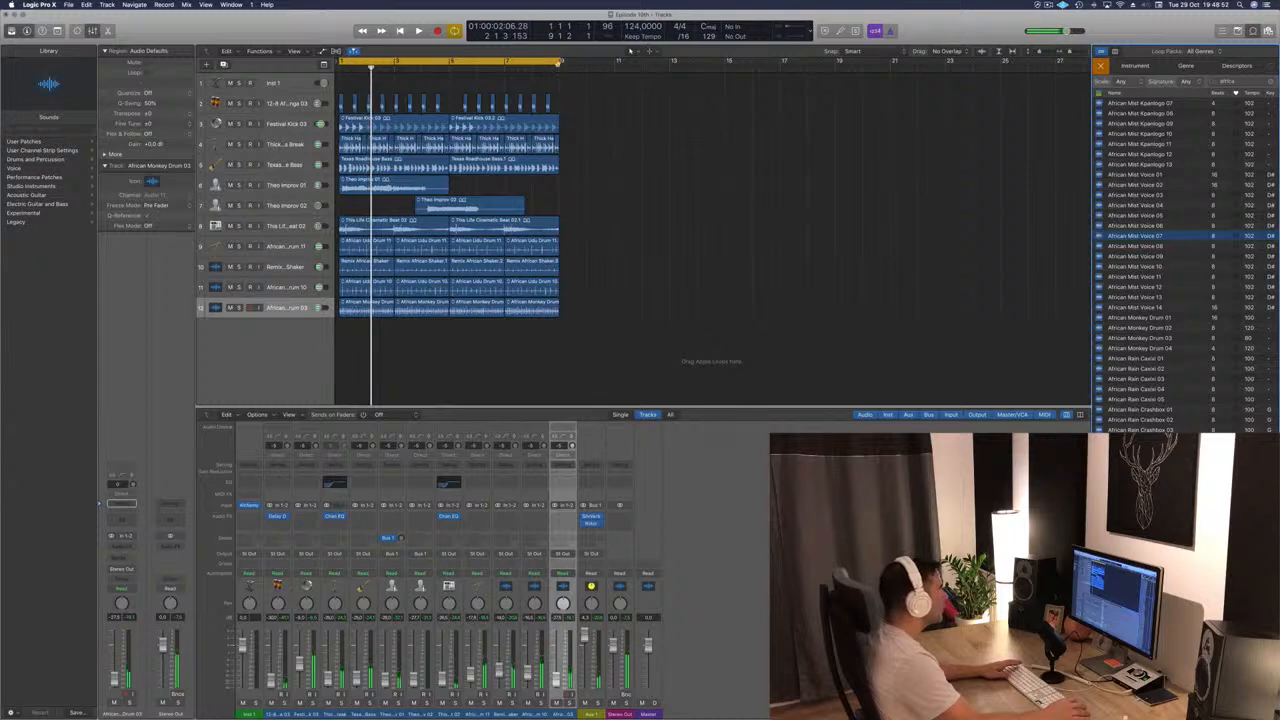
left_click_drag(558, 63, 561, 65)
key("space")
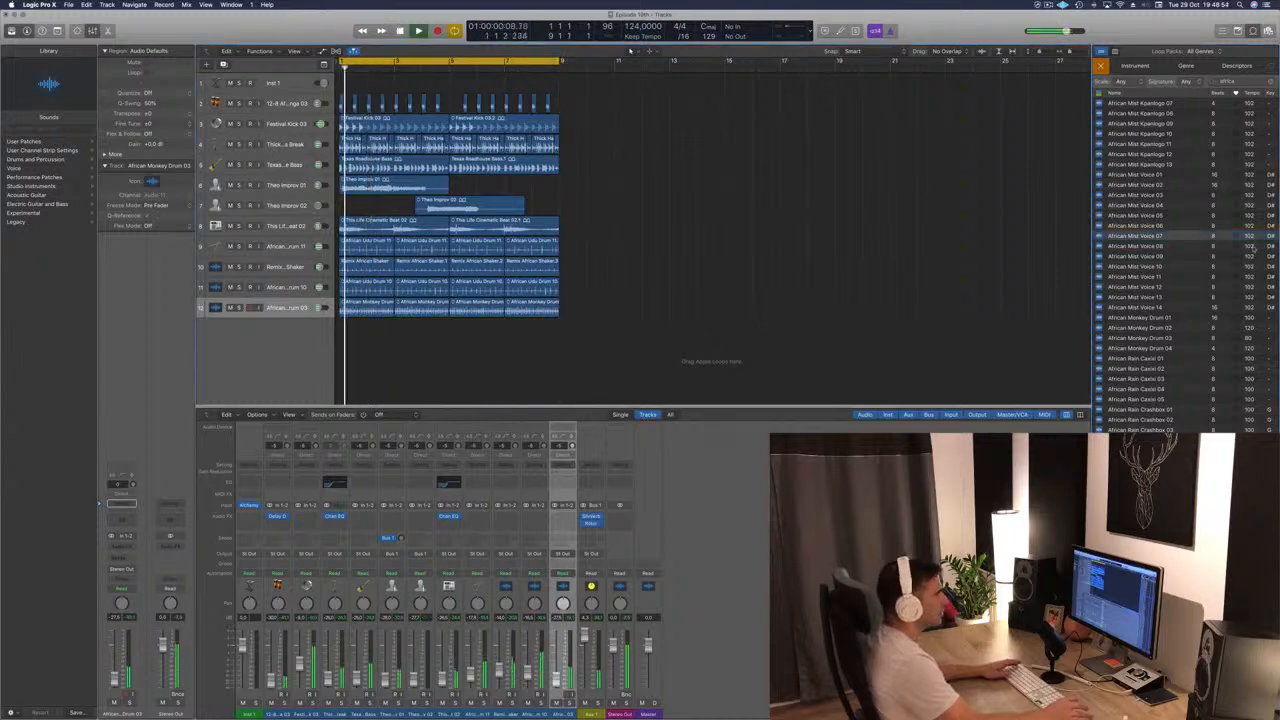
left_click(1141, 308)
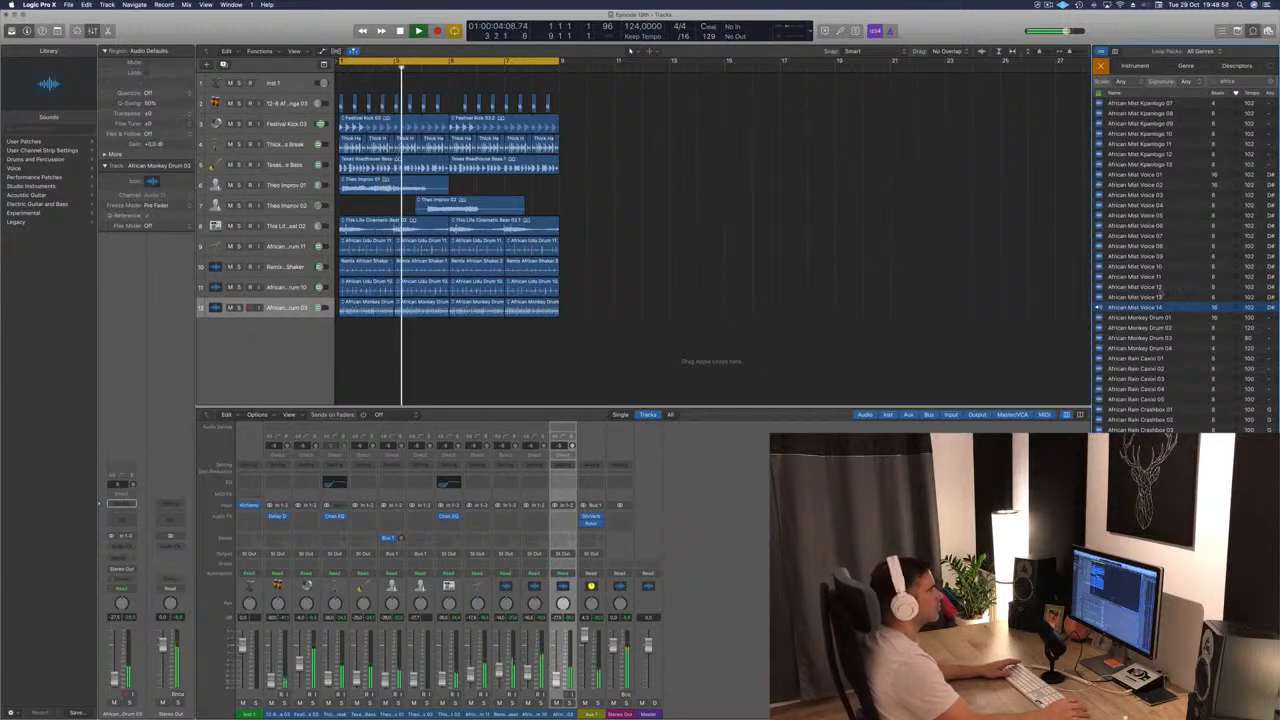
left_click_drag(1150, 316, 468, 344)
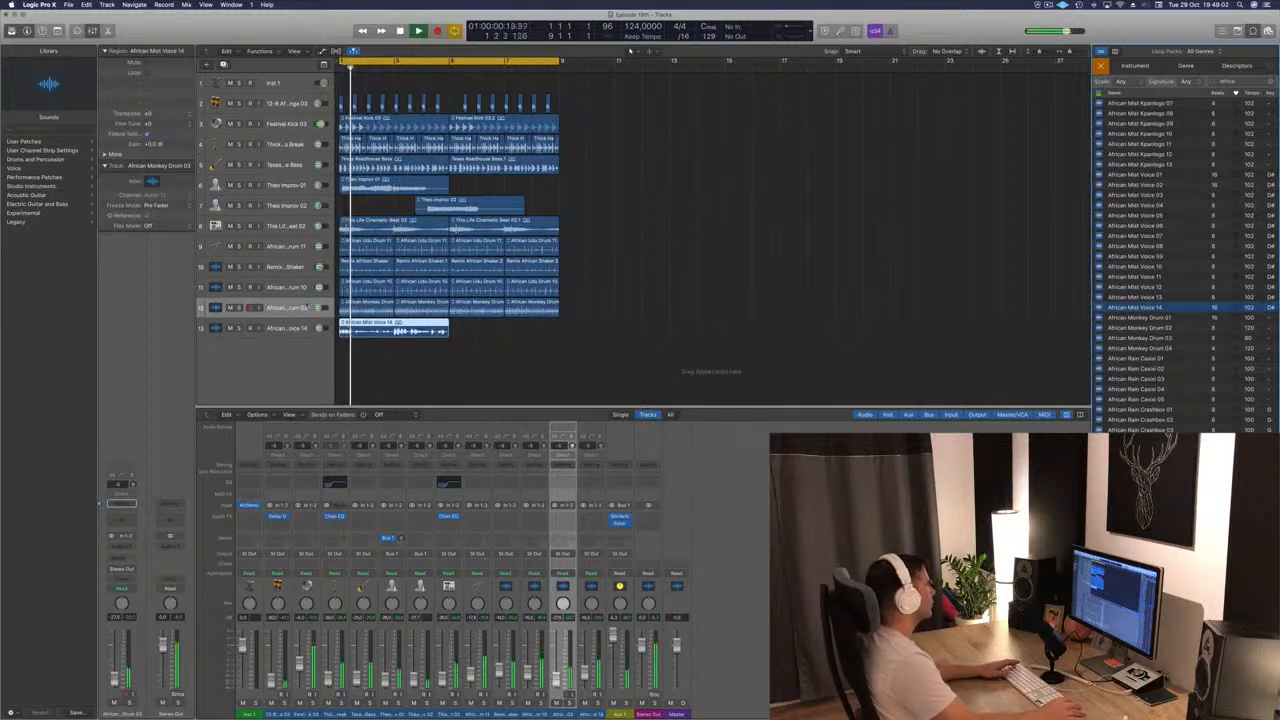
left_click_drag(297, 331, 298, 224)
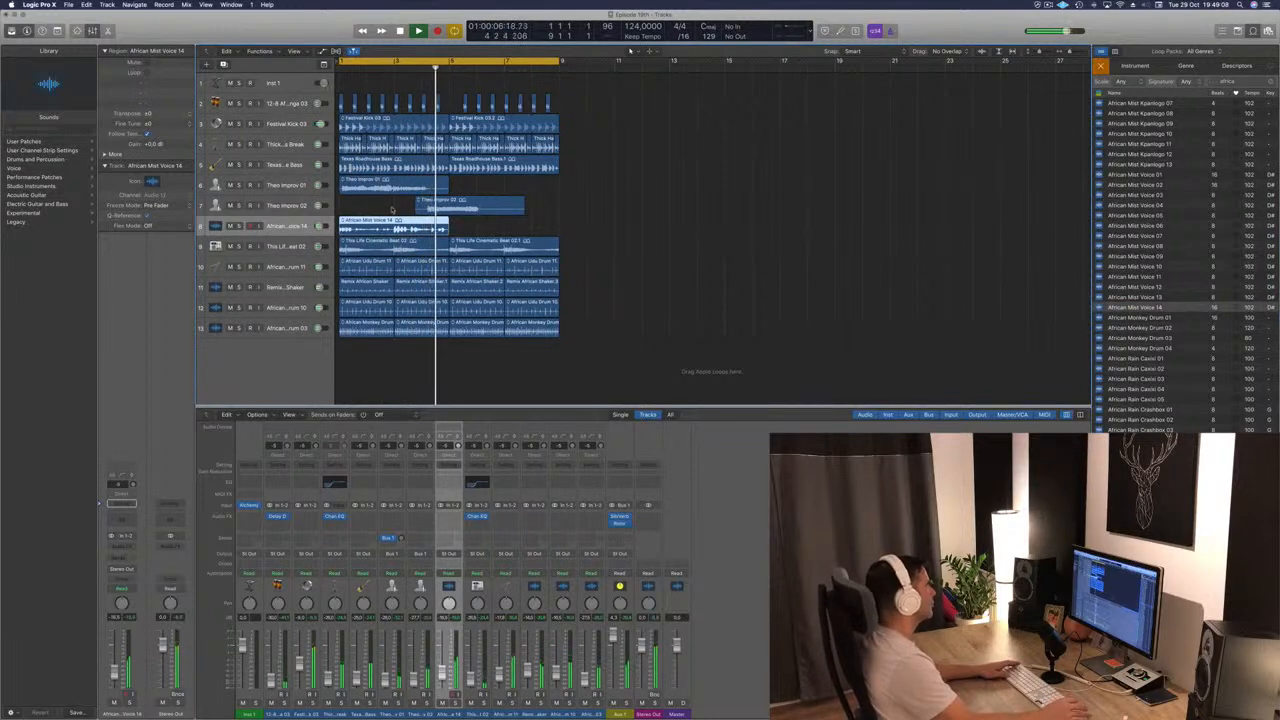
key("Return")
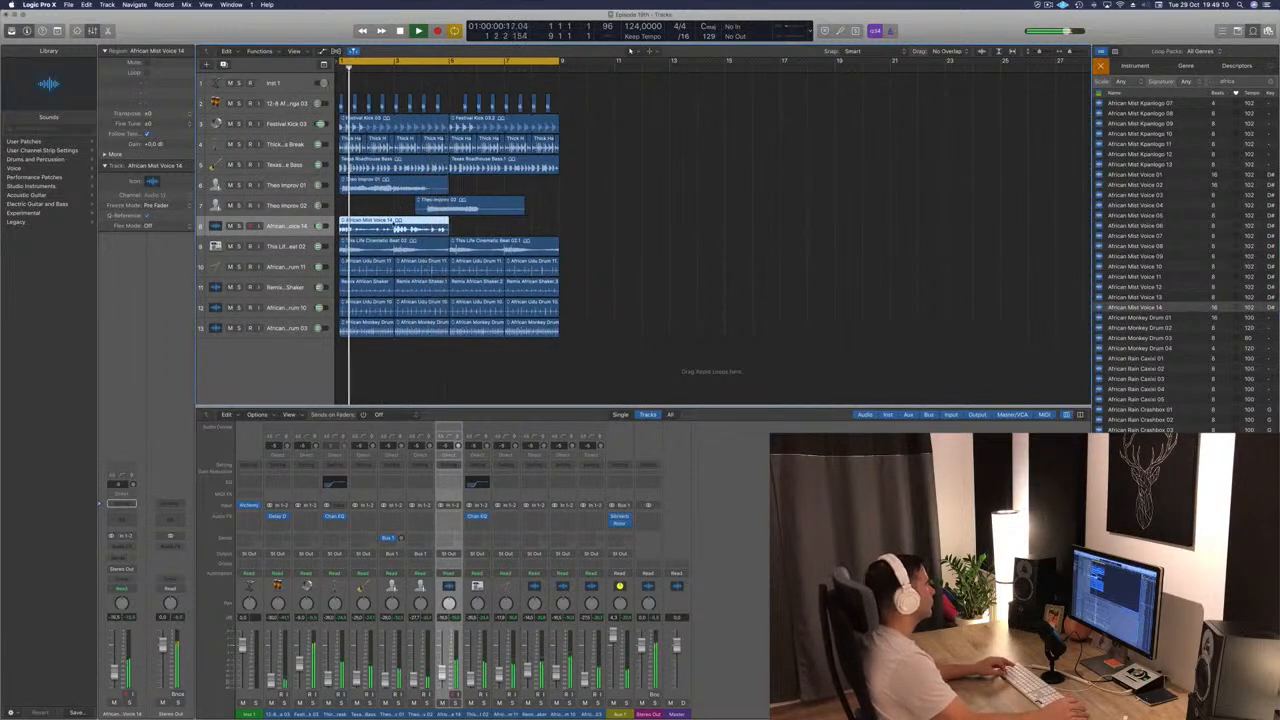
Step: Move the second half of the African Mist Voice 14 region to bar 9 and repeat the first half across bars 1 to 8
left_click_drag(420, 222, 585, 224)
key("Return")
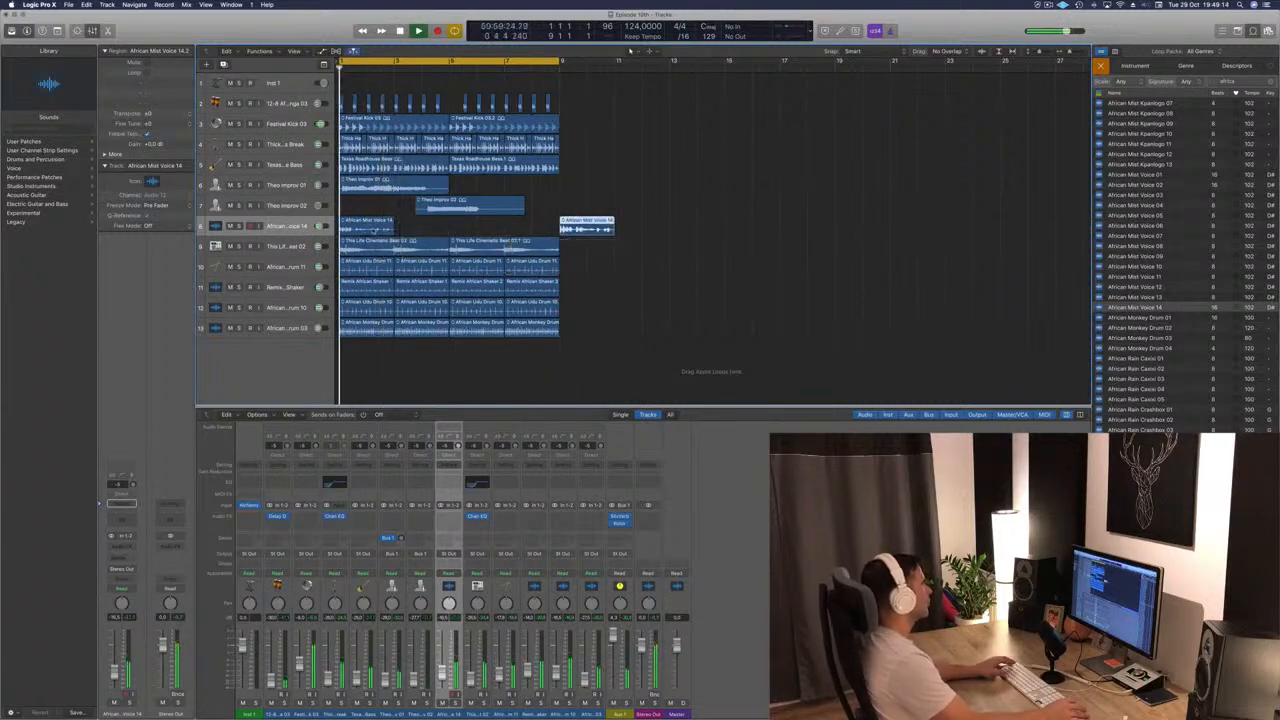
left_click_drag(369, 228, 478, 229)
left_click(364, 228, "shift")
key("Return")
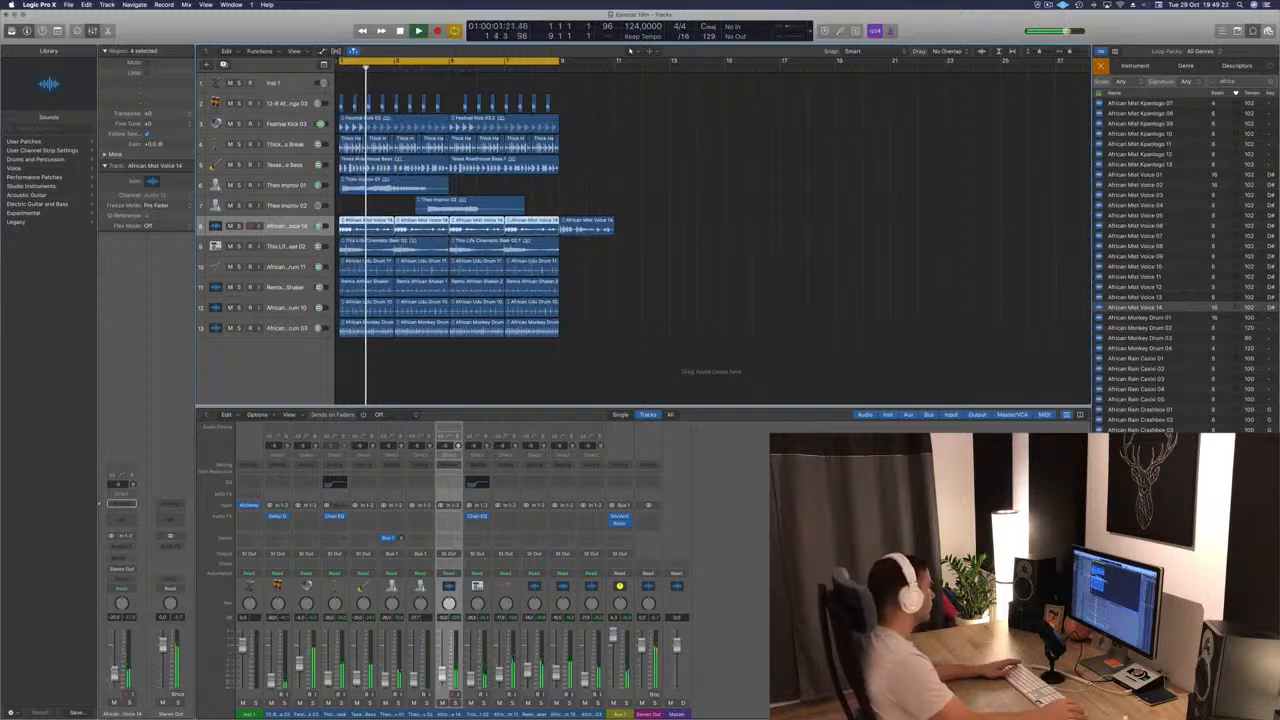
key("space")
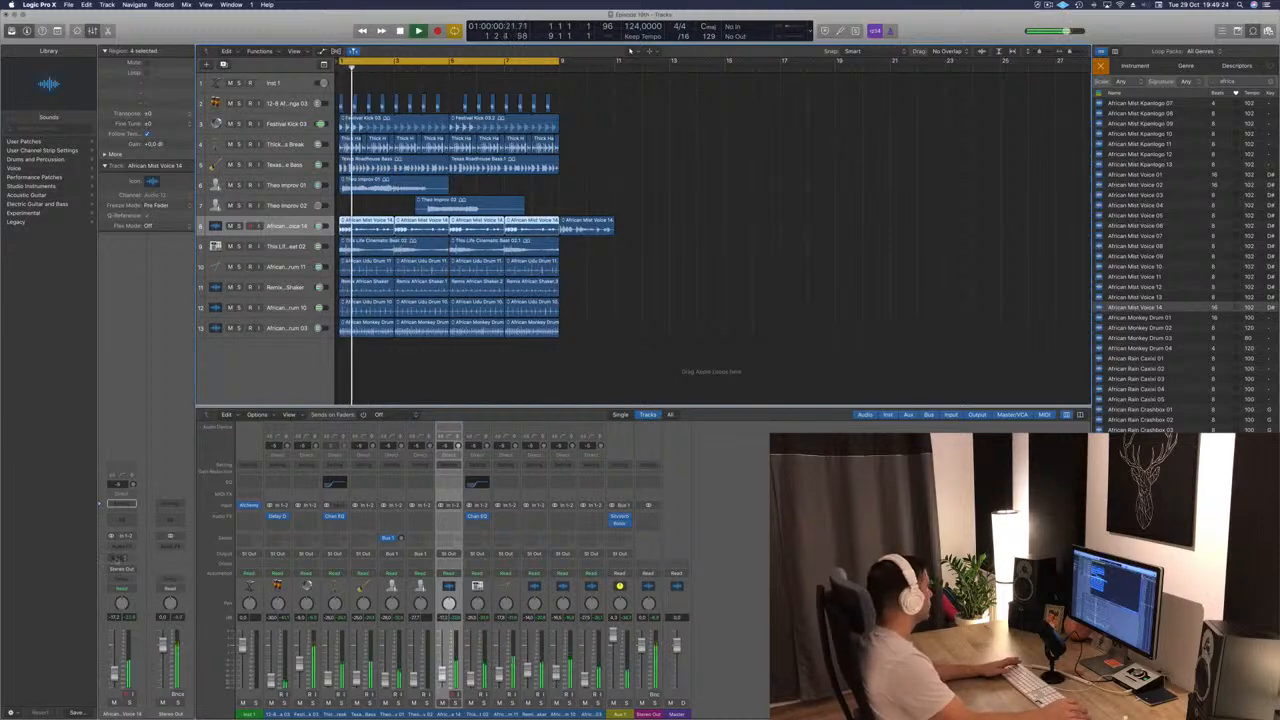
Step: Route the African Mist Voice 14 track's output to Bus 1
left_click(119, 559)
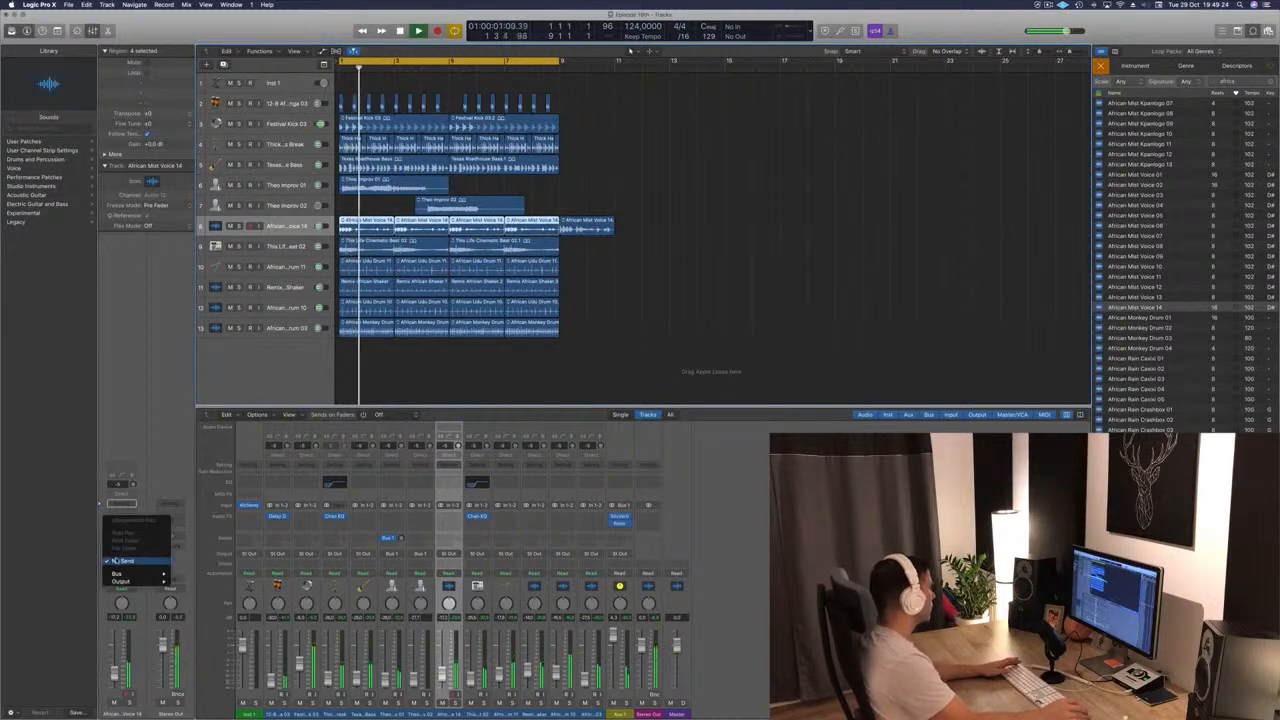
left_click(69, 562)
left_click(122, 569)
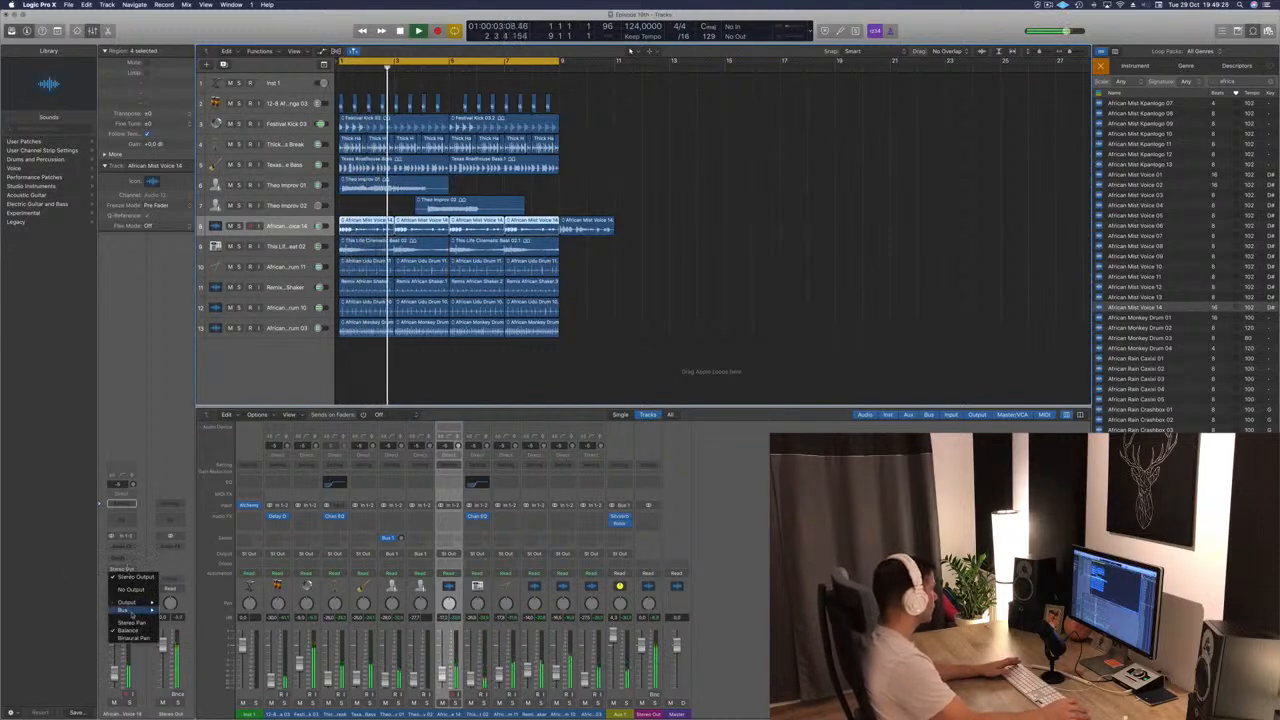
mouse_move(125, 610)
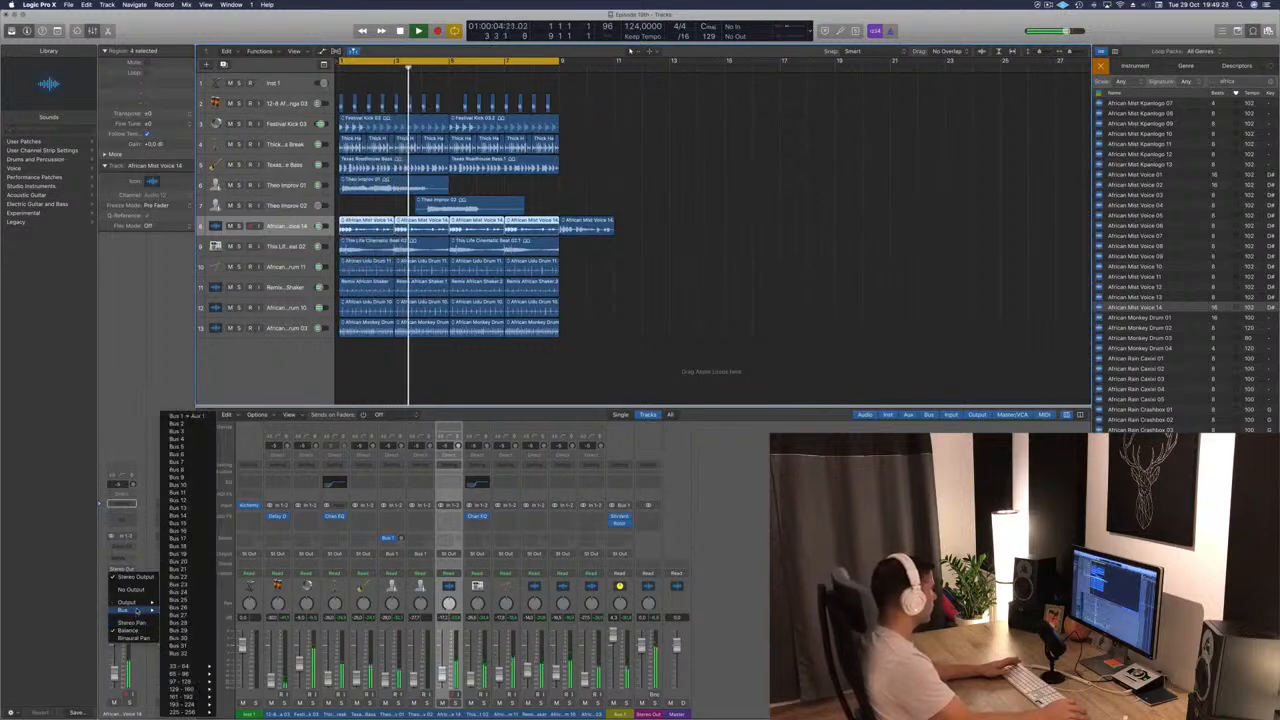
left_click(198, 416)
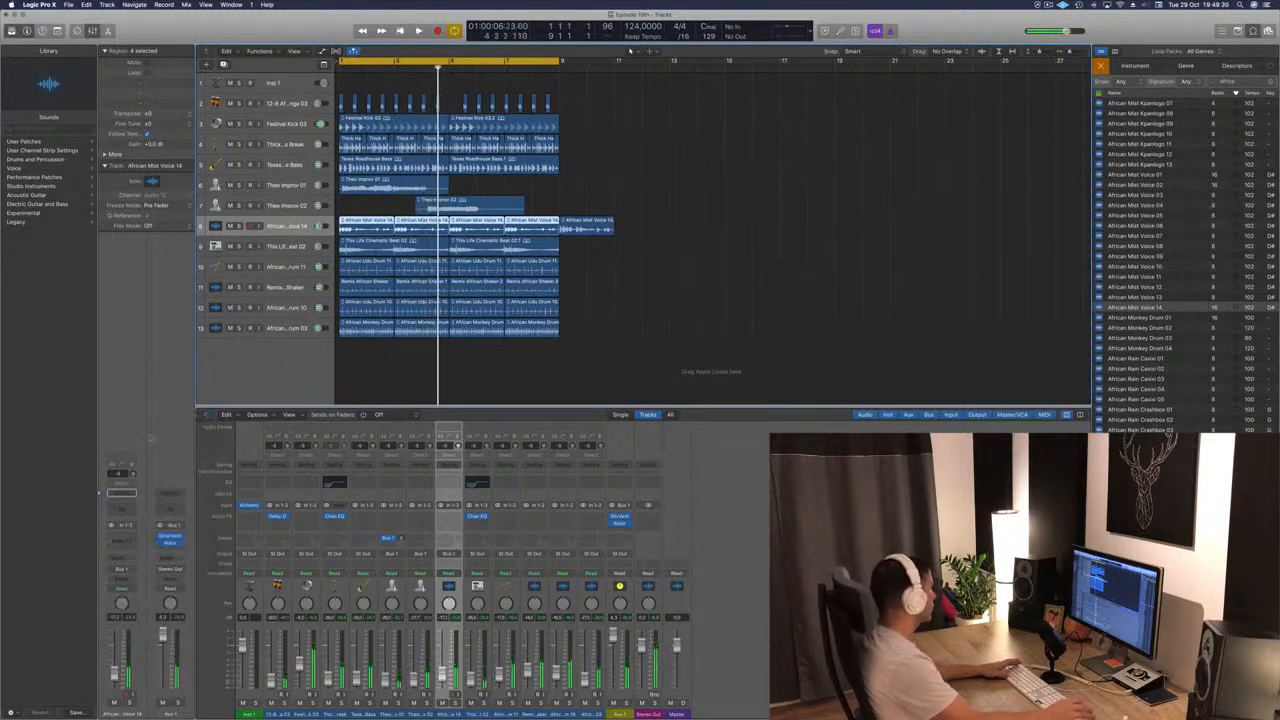
Step: Delete the leftover African Mist Voice 14 region that starts at bar 9
key("space")
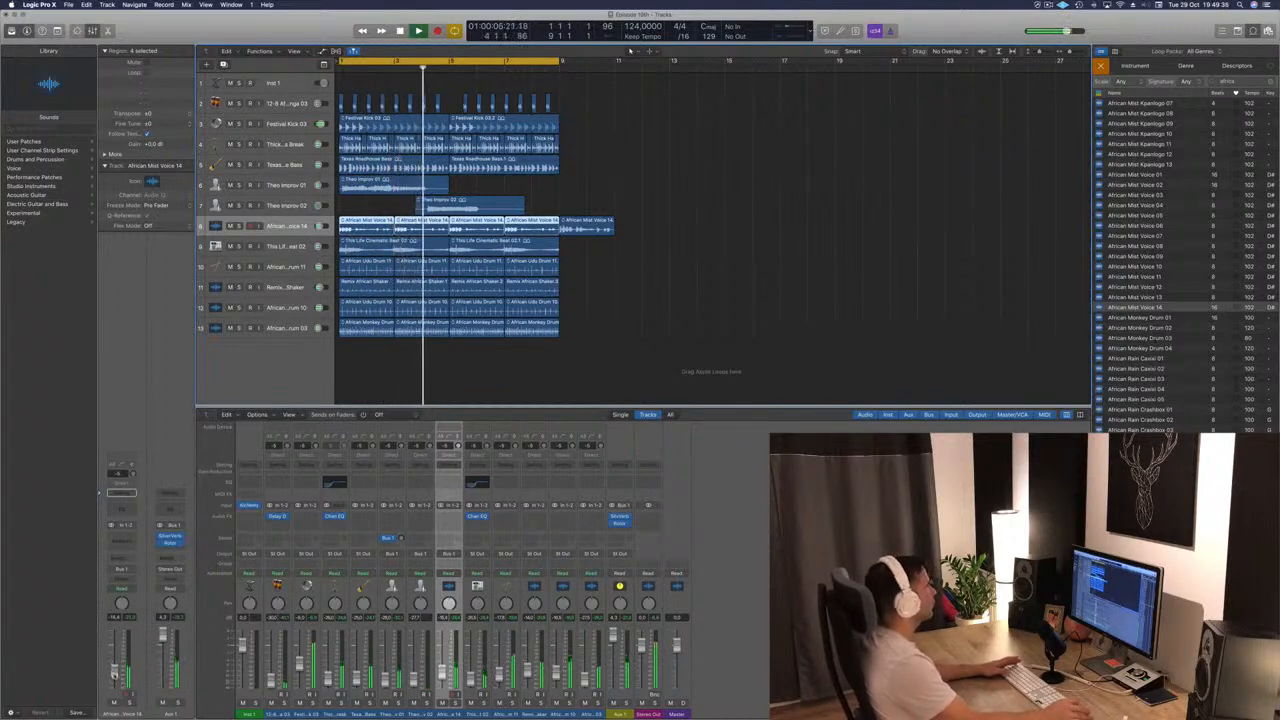
left_click(654, 287)
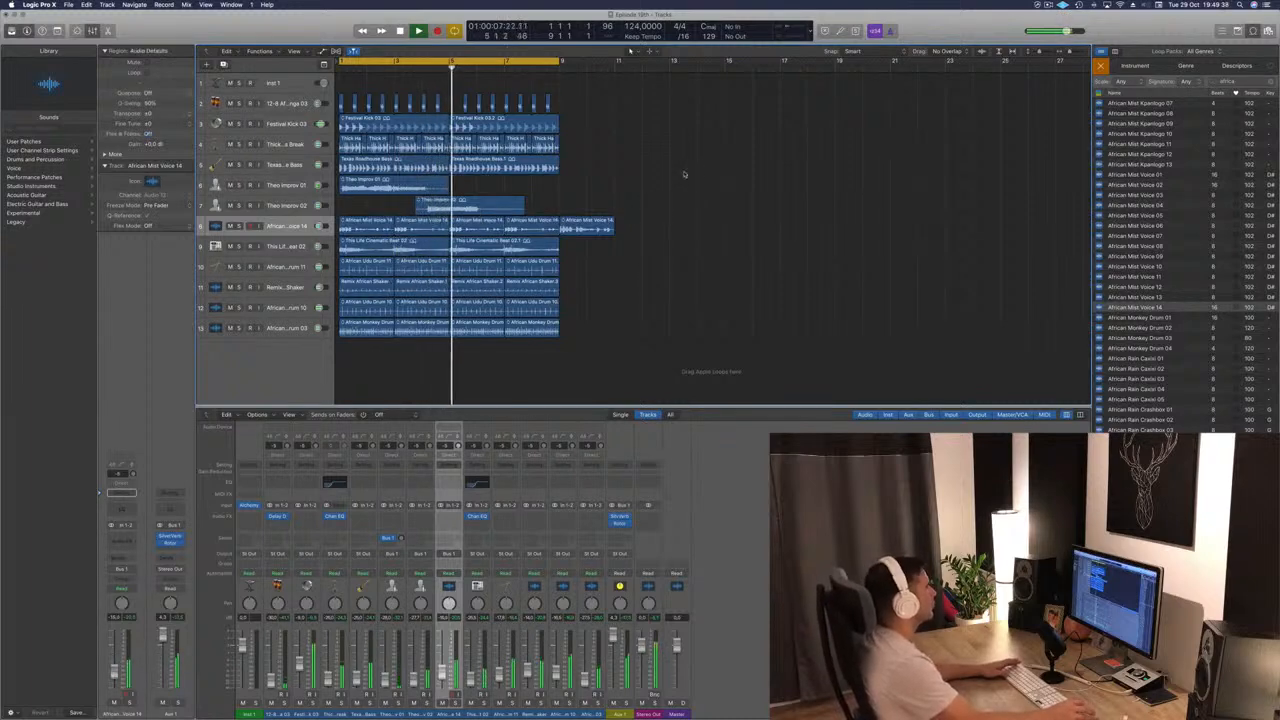
left_click(605, 222)
key("Delete")
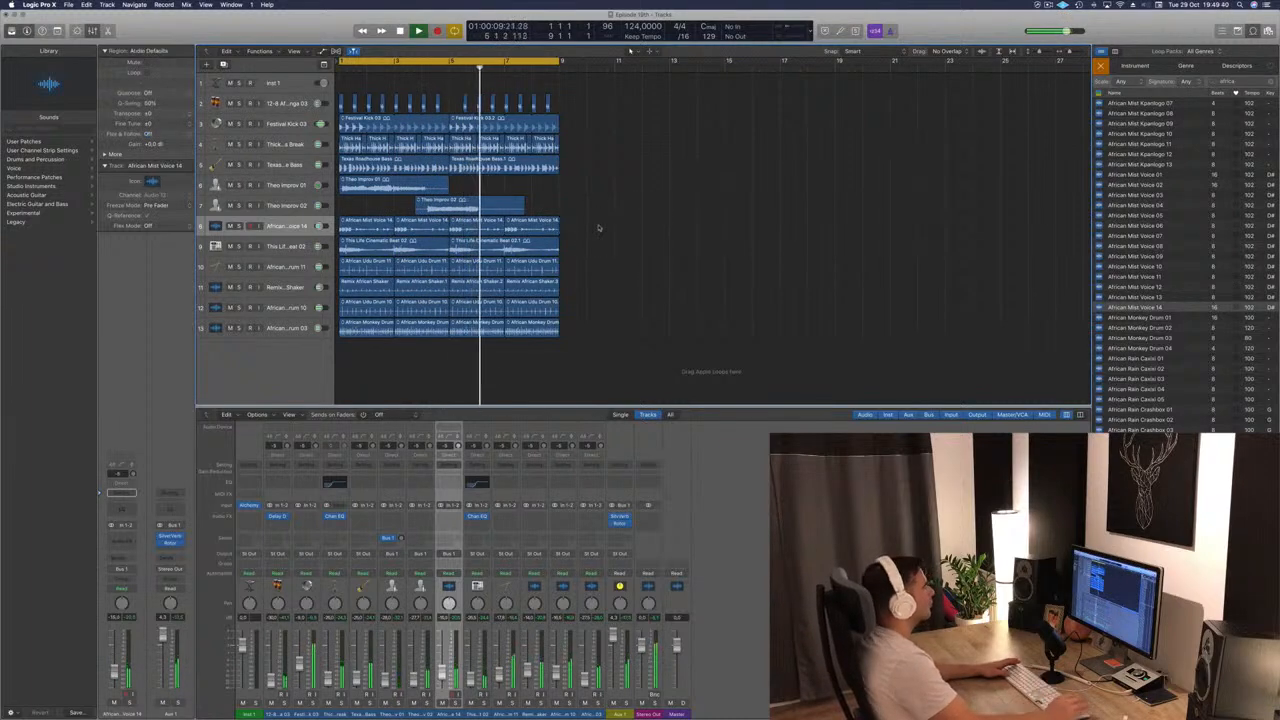
Step: Audition African Chant Mbira loops 04, 06, 07, 11 and 14 and African Crash Box 01 over the playing arrangement
scroll(620, 252, "down", 2)
scroll(617, 253, "up", 2)
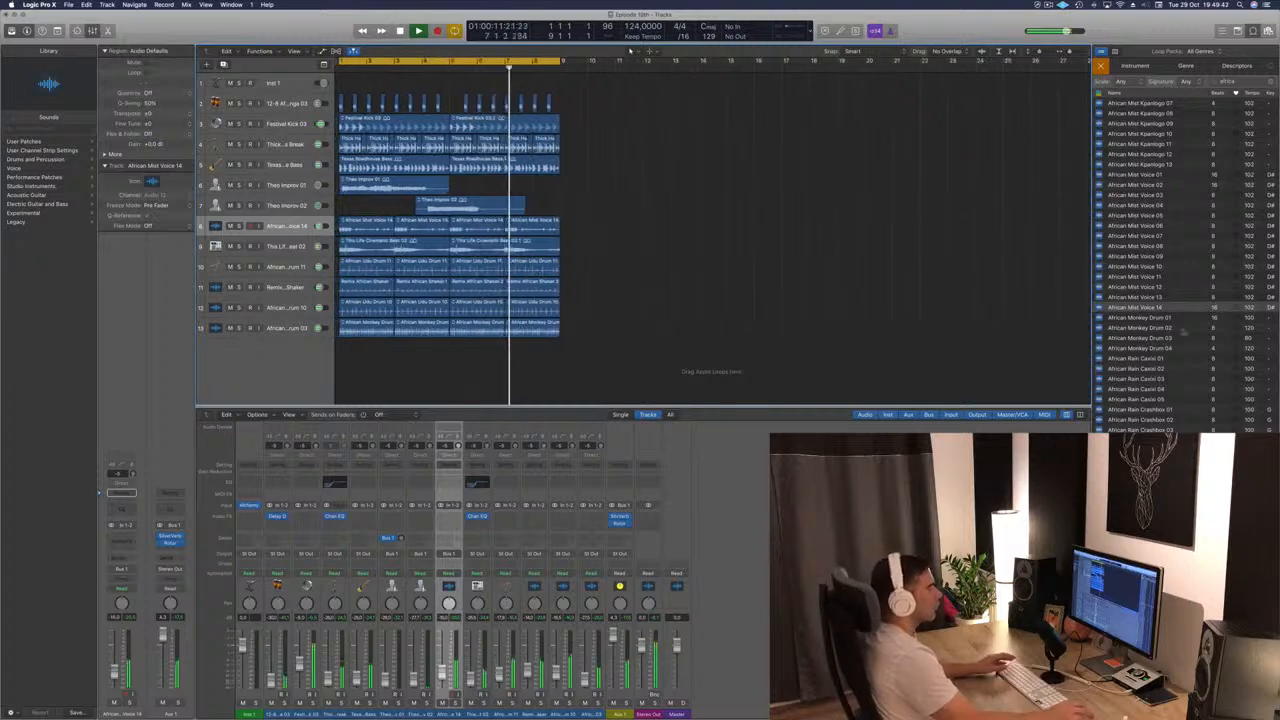
scroll(1182, 332, "down", 10)
scroll(1182, 332, "down", 10)
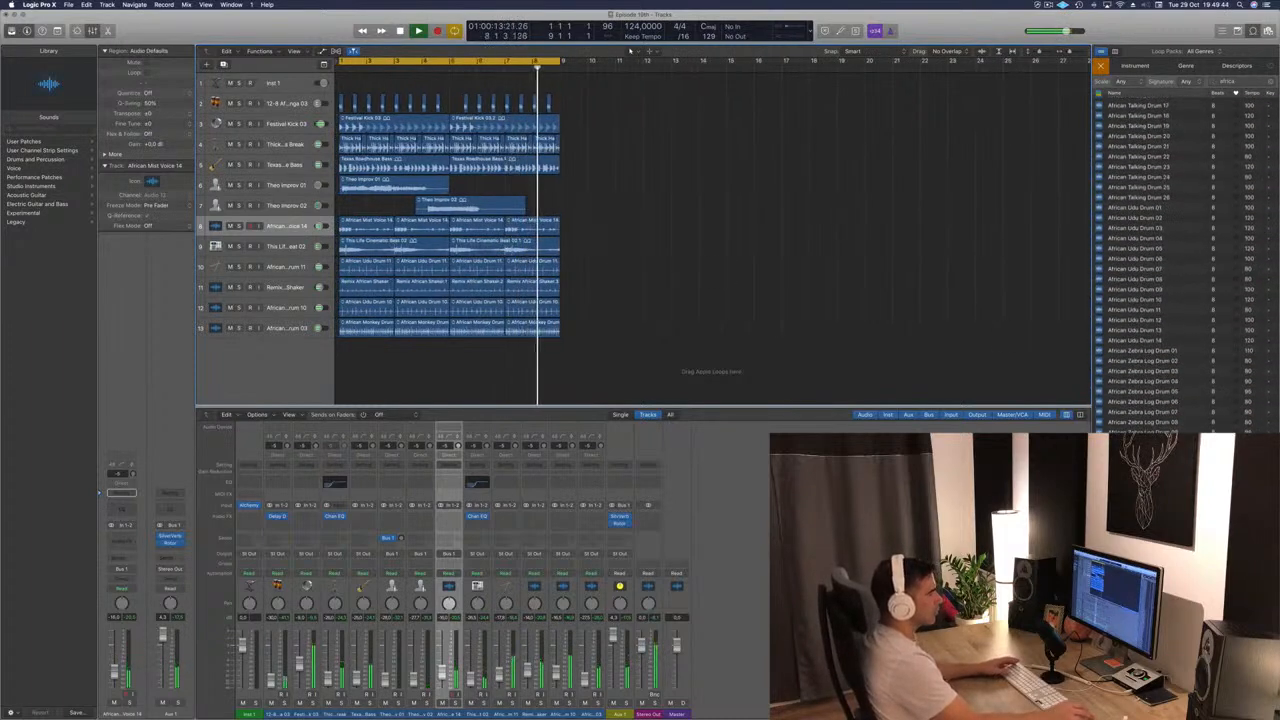
scroll(1182, 300, "up", 10)
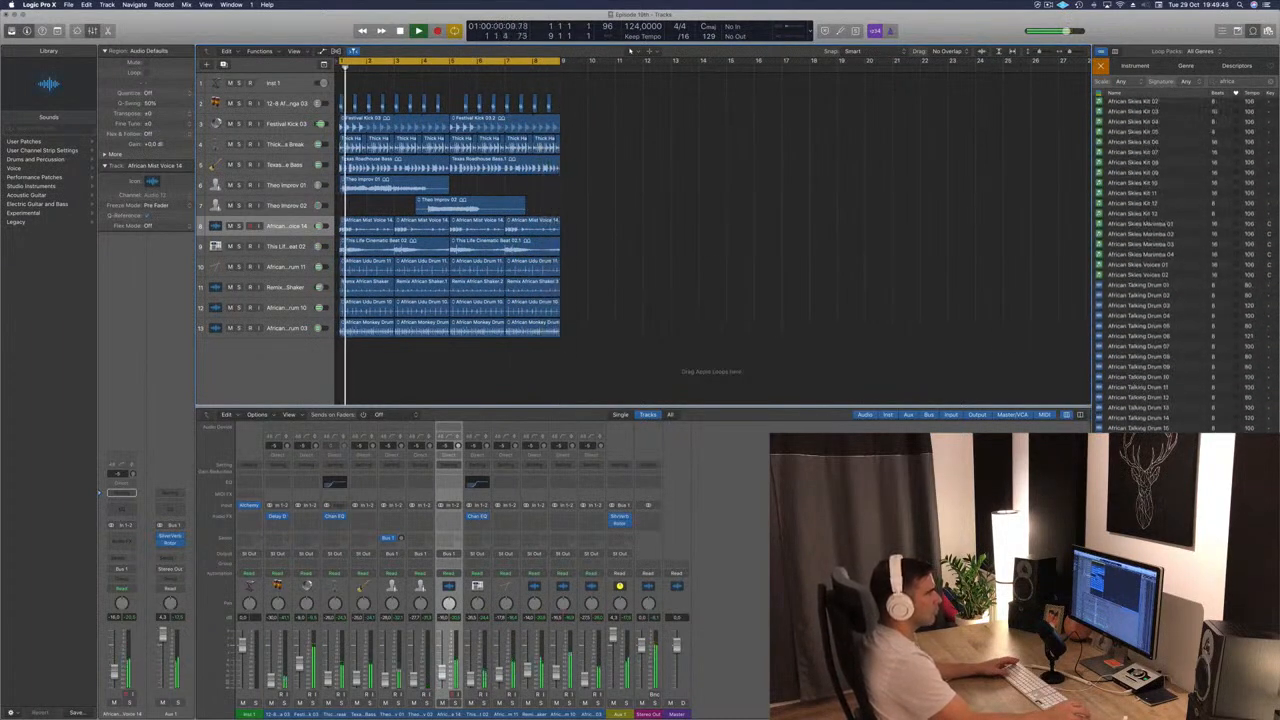
scroll(1140, 250, "up", 15)
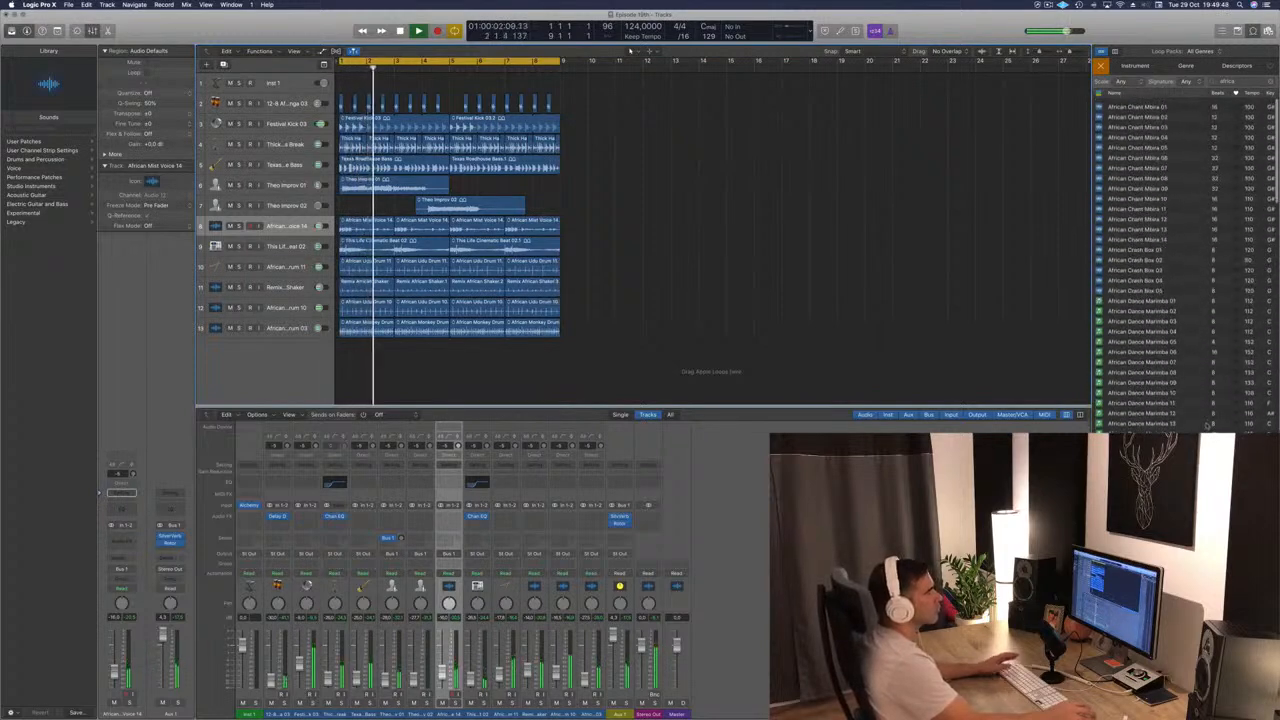
left_click(1126, 134)
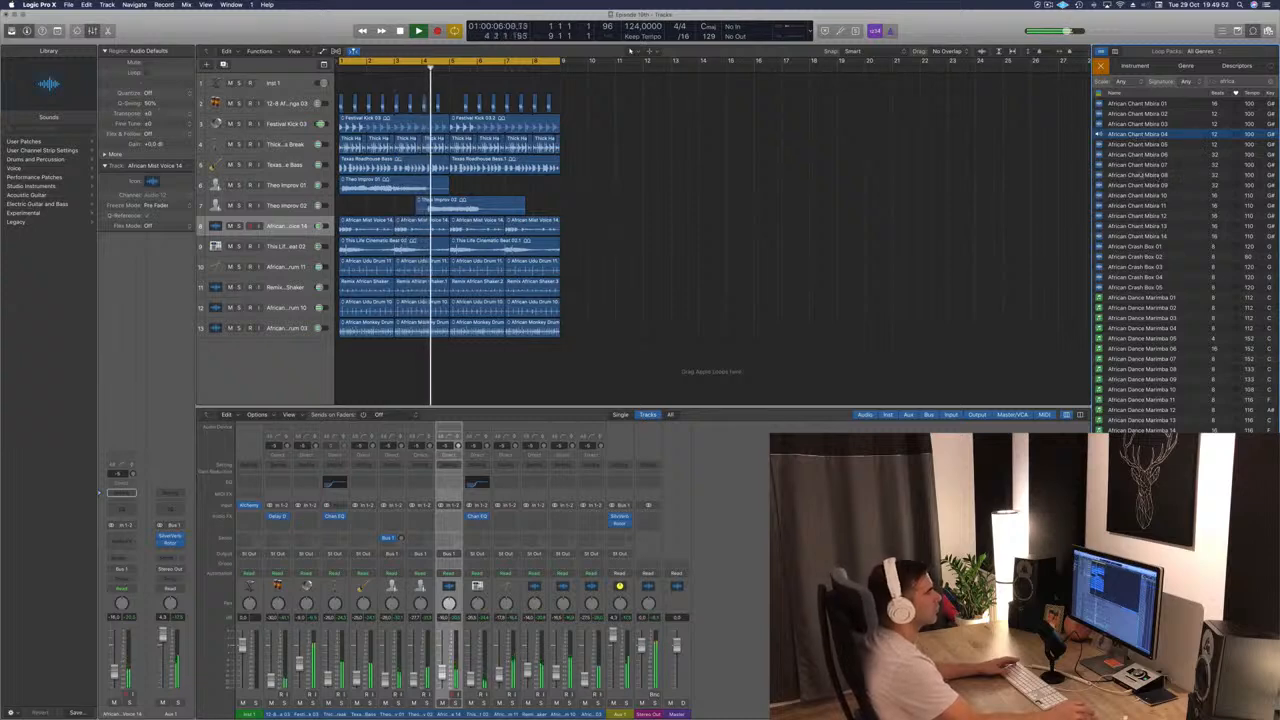
left_click(1131, 155)
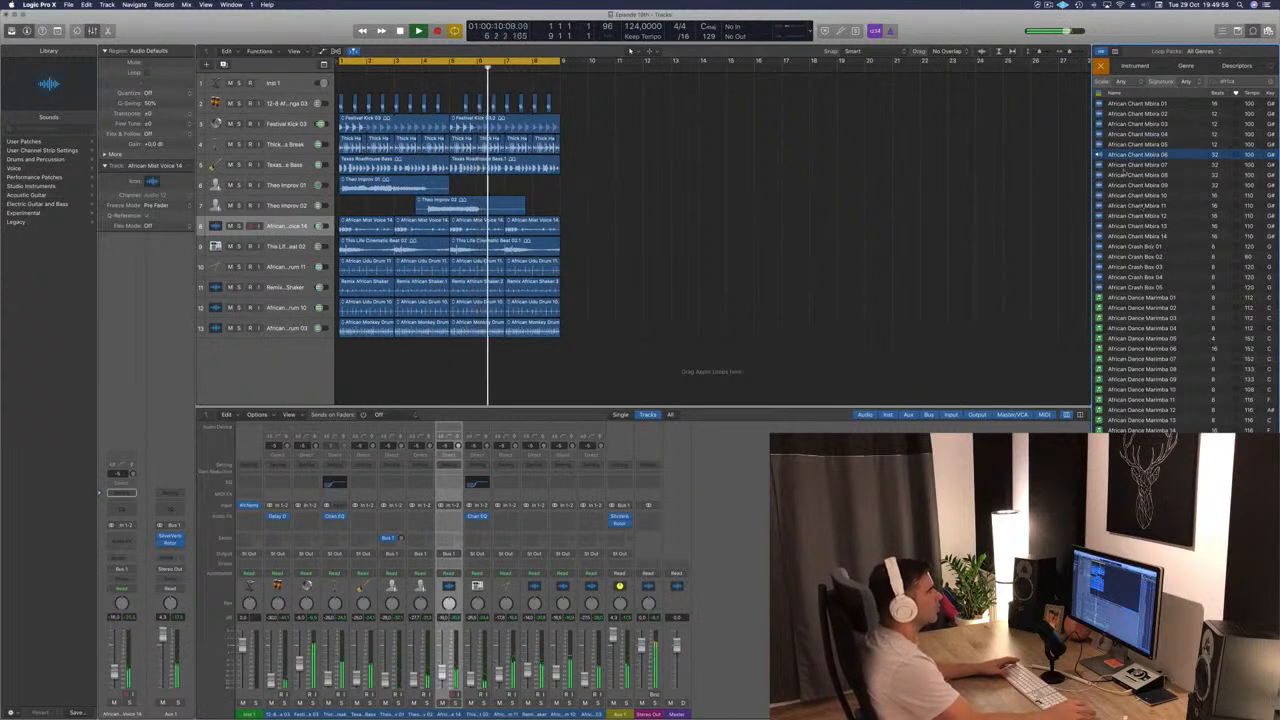
left_click(1125, 166)
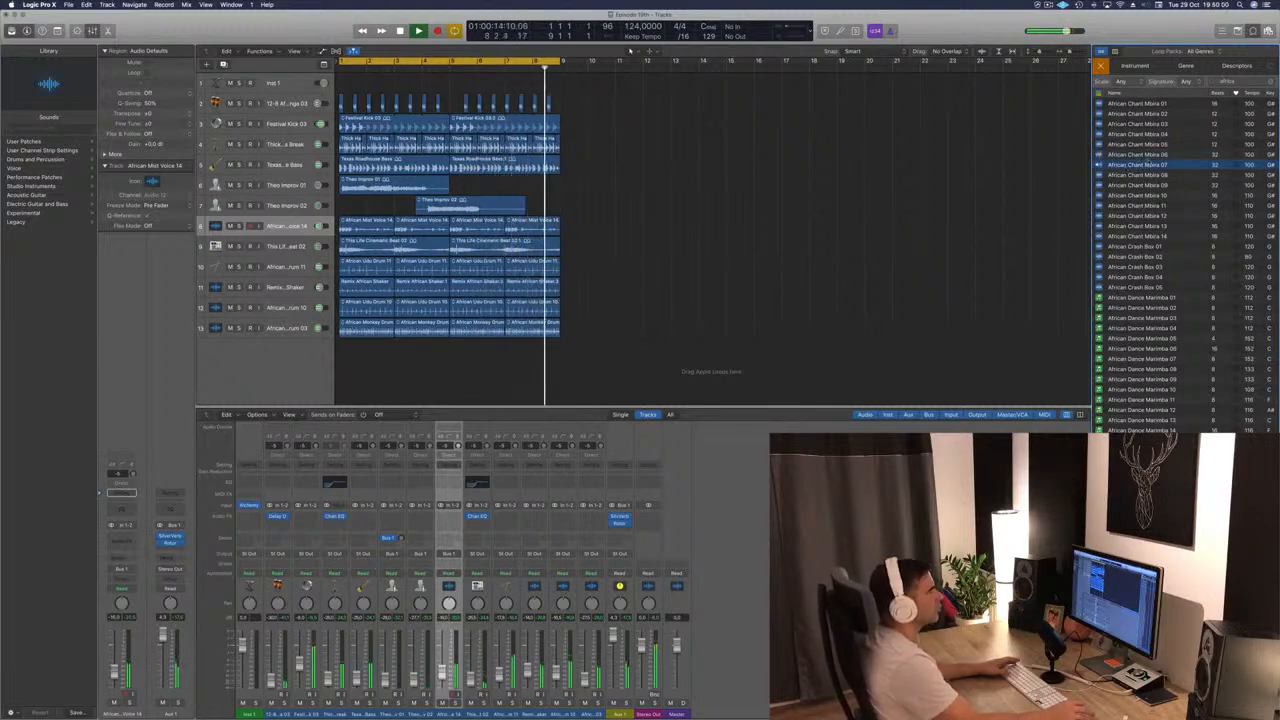
left_click(1138, 207)
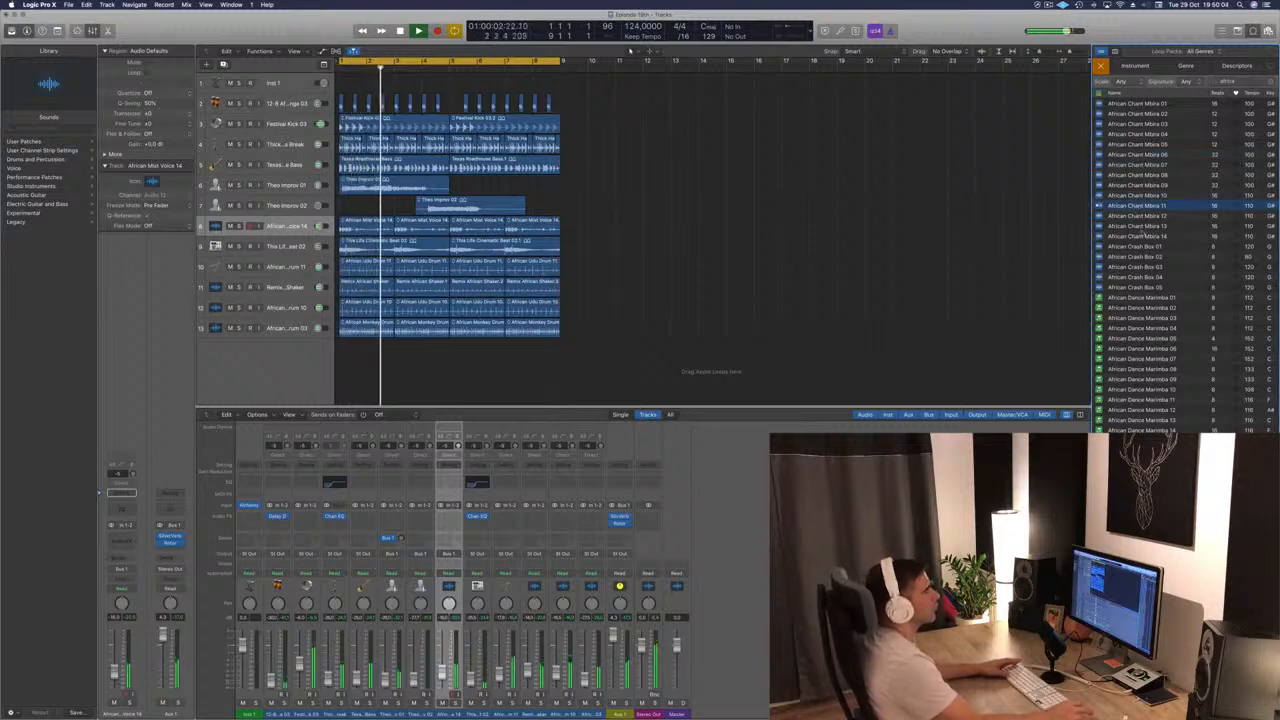
left_click(1140, 237)
left_click(1138, 246)
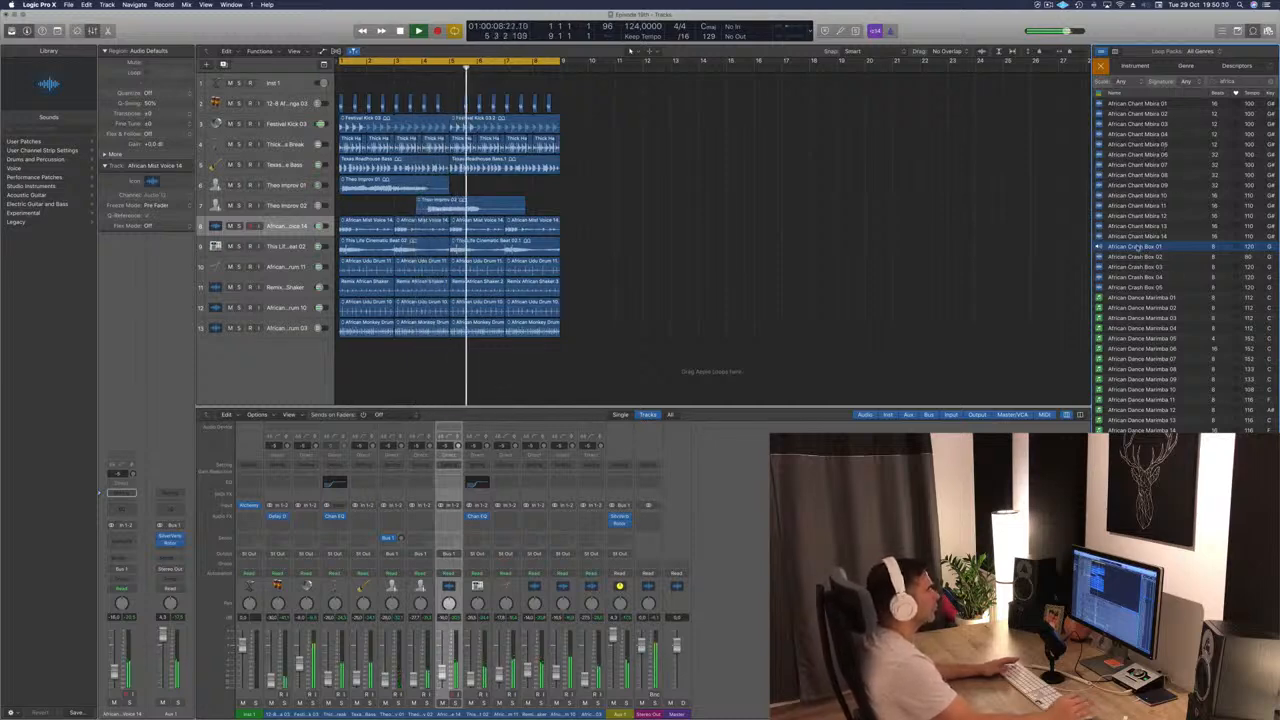
Step: Add African Crash Box 01 on a new track below the others and repeat it across bars 1 to 8
left_click_drag(1135, 246, 477, 352)
key("space")
key("space")
key("space")
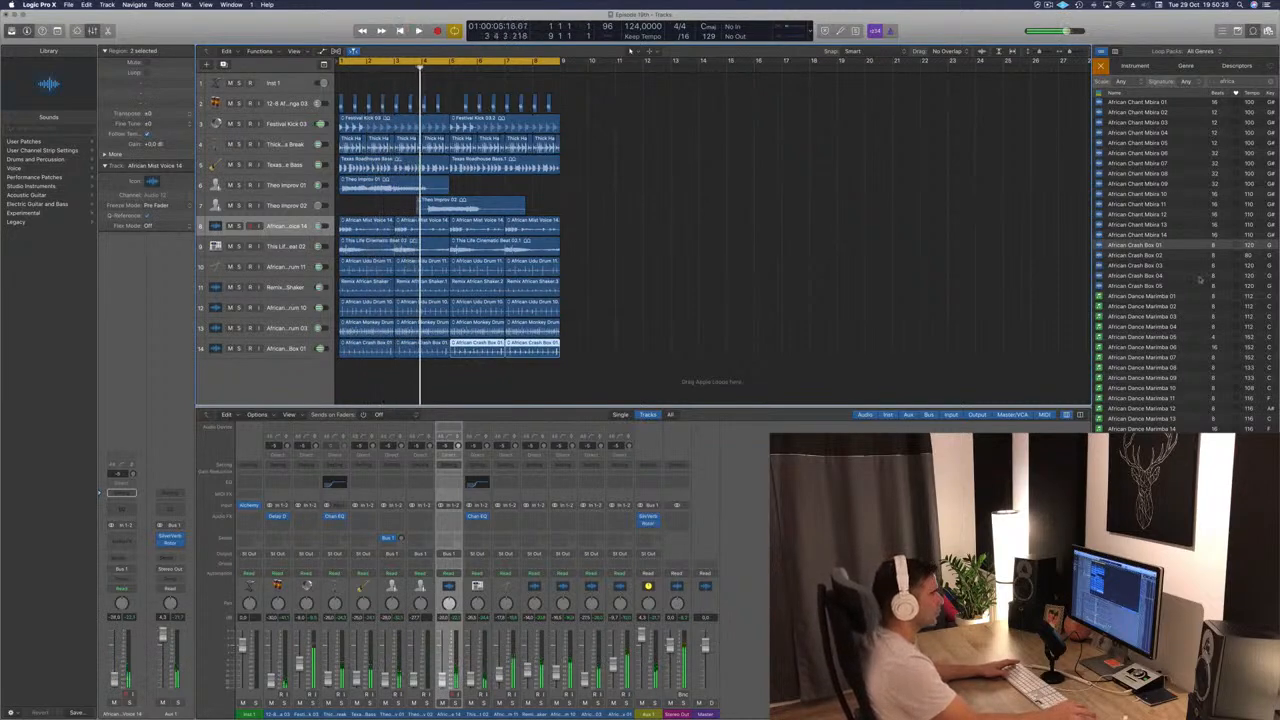
Step: Play the arrangement and toggle the African Crash Box 01 track's mute to compare the mix with and without it
key("space")
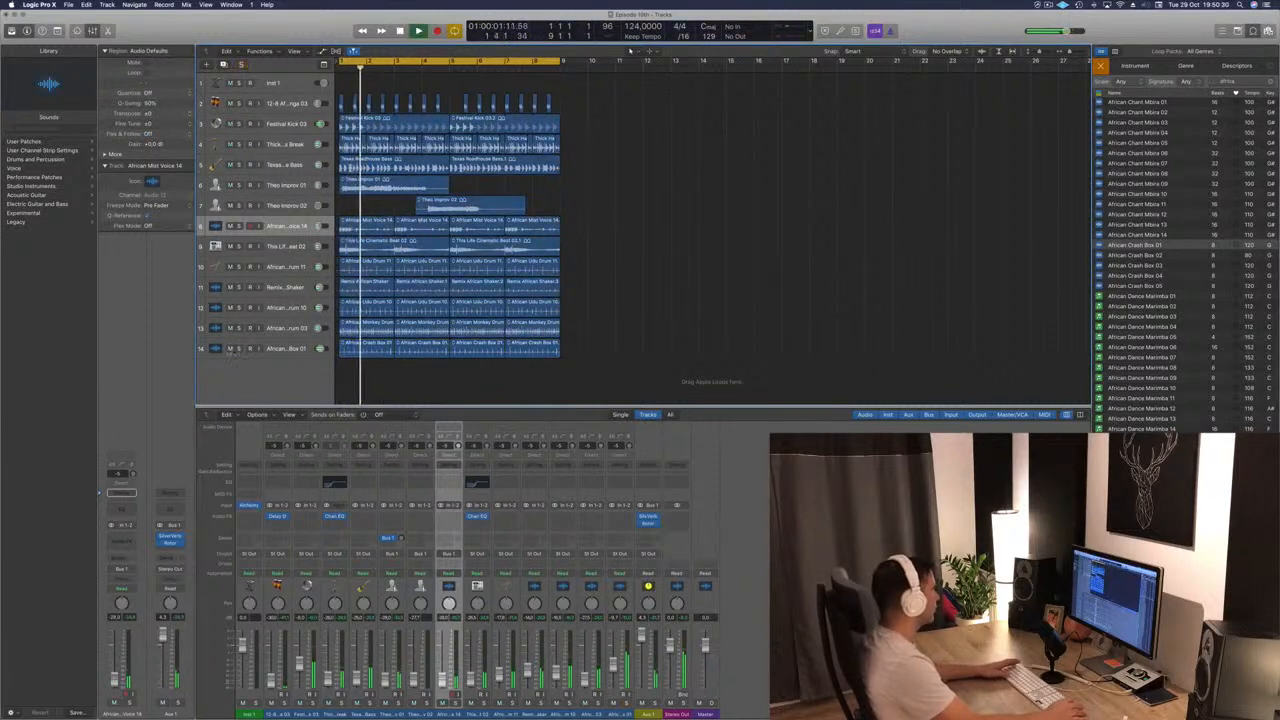
key("space")
key("space")
left_click(231, 349)
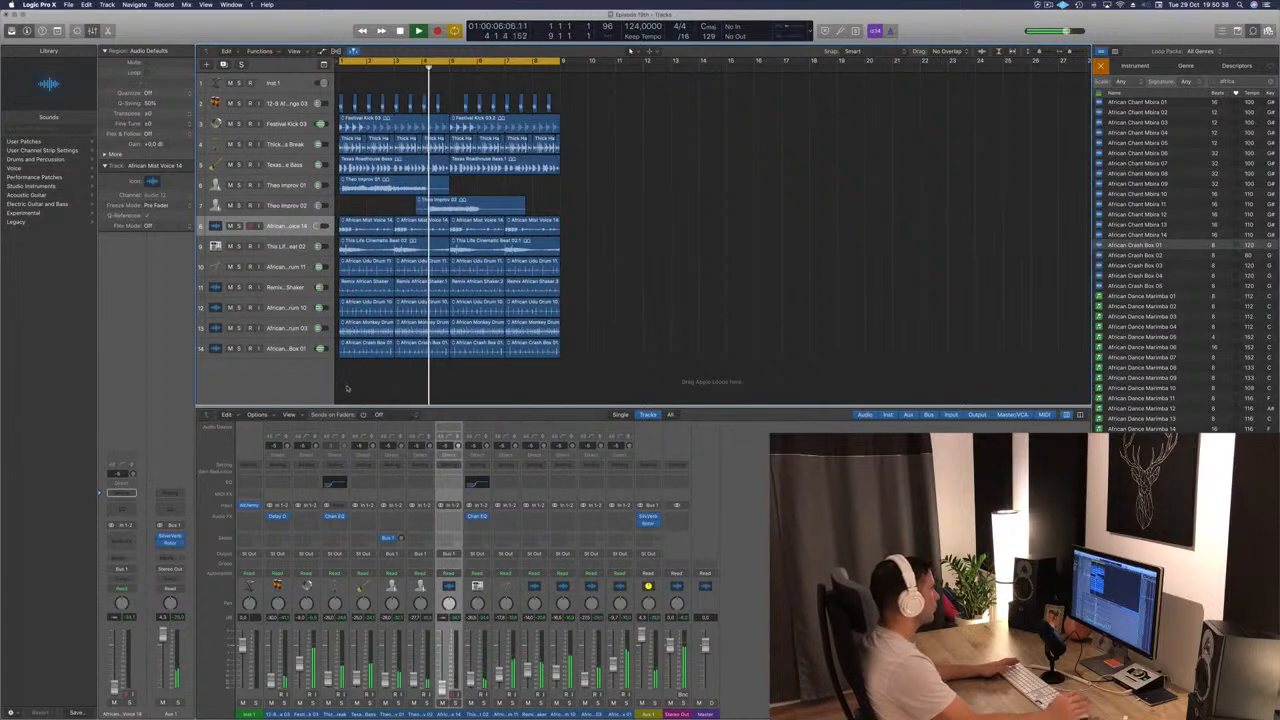
Step: Rebalance the African Mist Voice 14 track's volume against the arrangement playing from bar 1
key("Return")
key("space")
key("space")
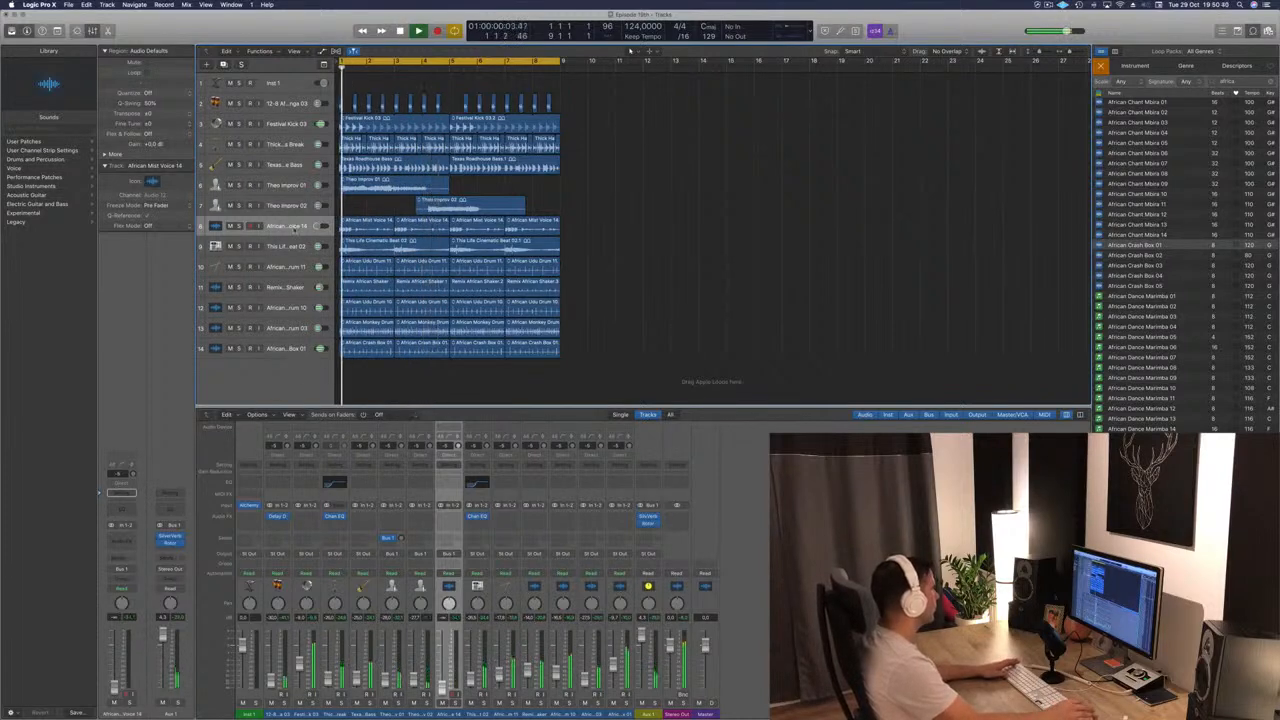
left_click_drag(318, 226, 318, 212)
key("space")
key("space")
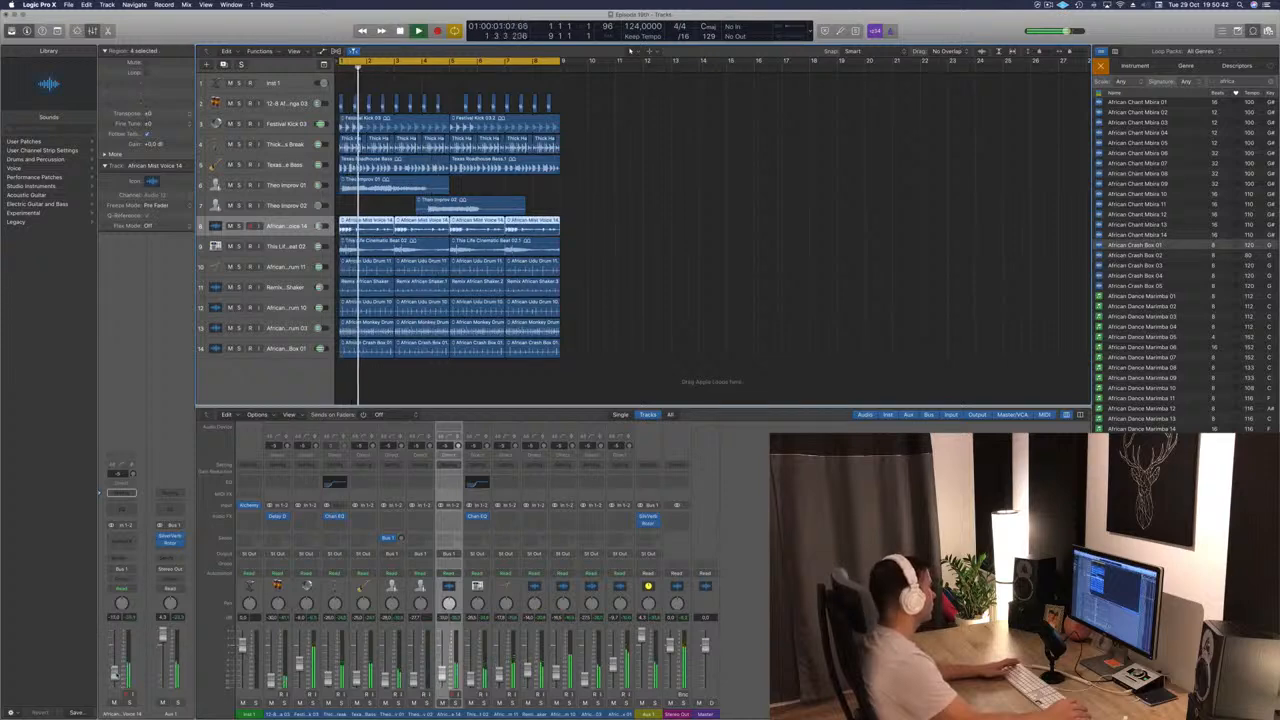
Step: Lower the African Crash Box 01 track's volume to about -17 dB
left_click(305, 348)
key("Return")
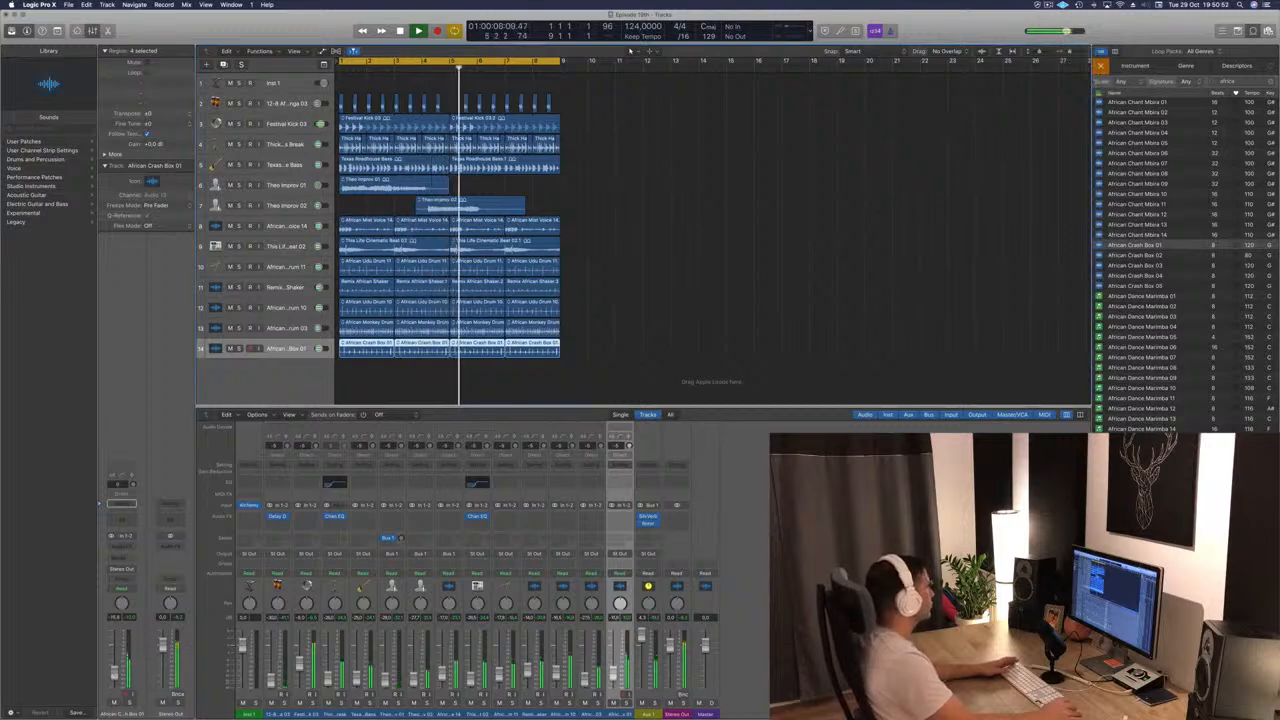
left_click(697, 281)
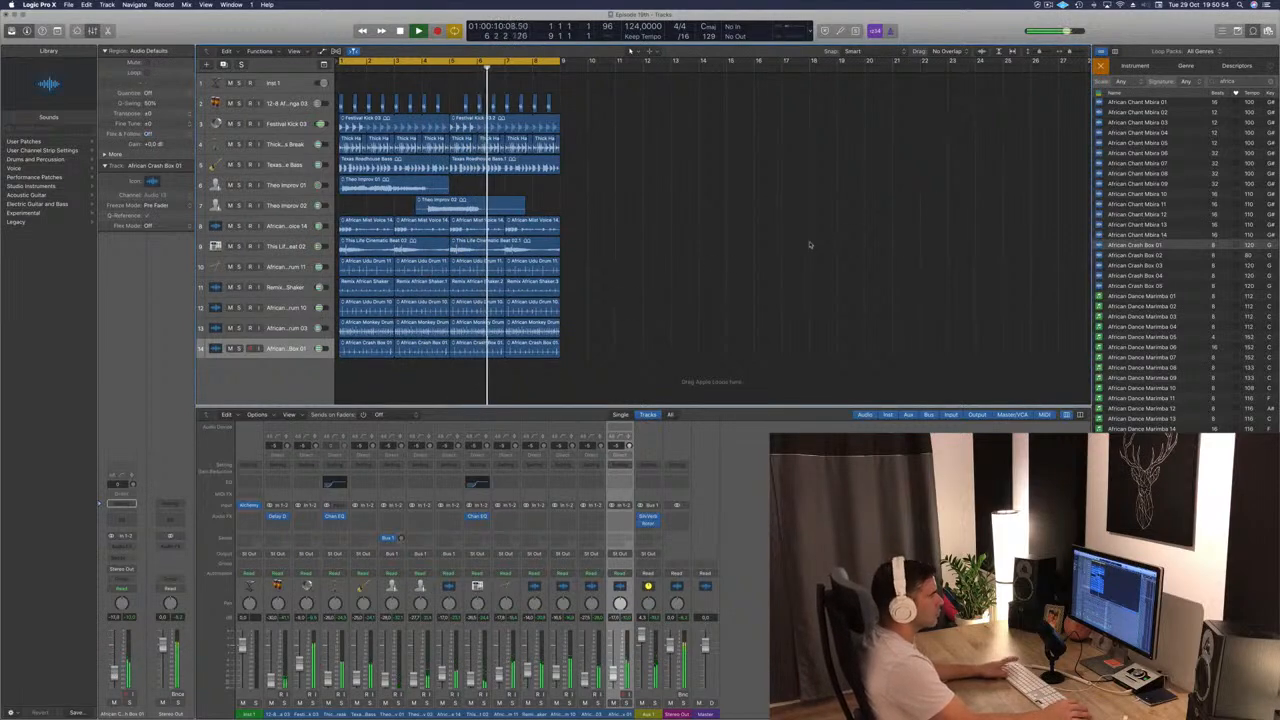
Step: Search the loops for "organ" and audition 2-Step Poolside, Arcade Dreams Choppy, Big Hall and Blue Jazz organ loops over the arrangement
left_click(1246, 81)
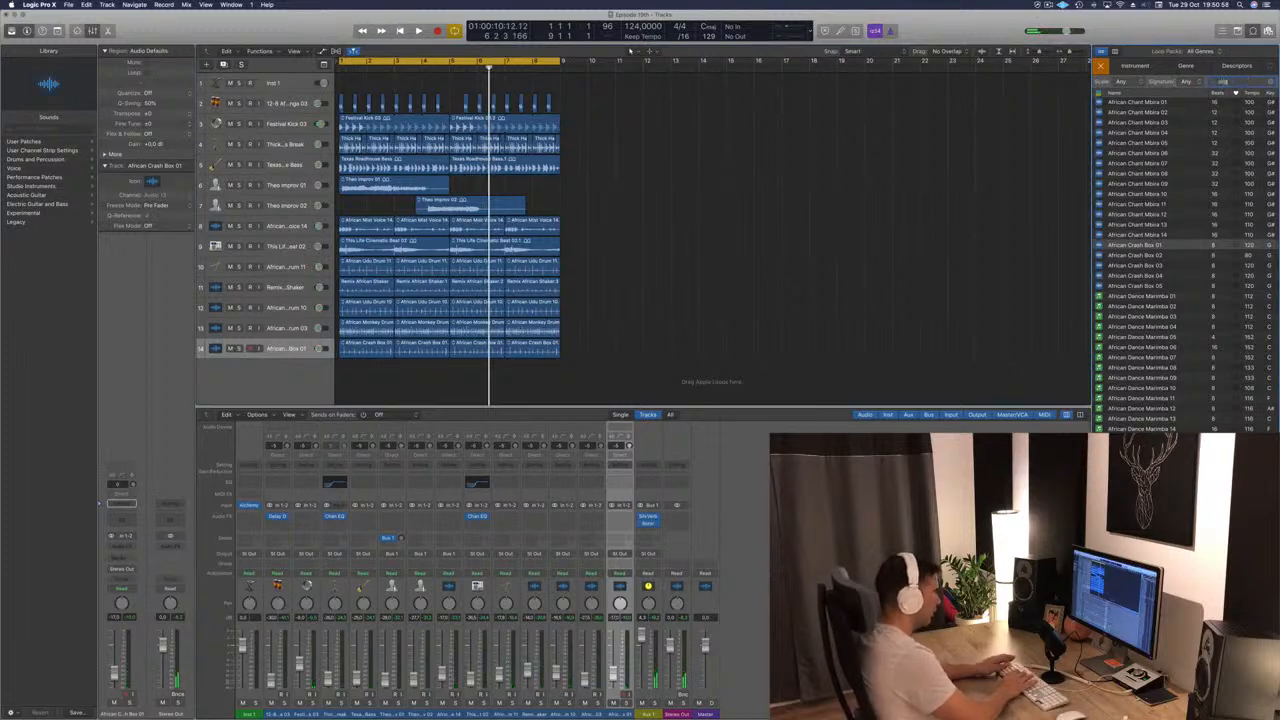
key("Return")
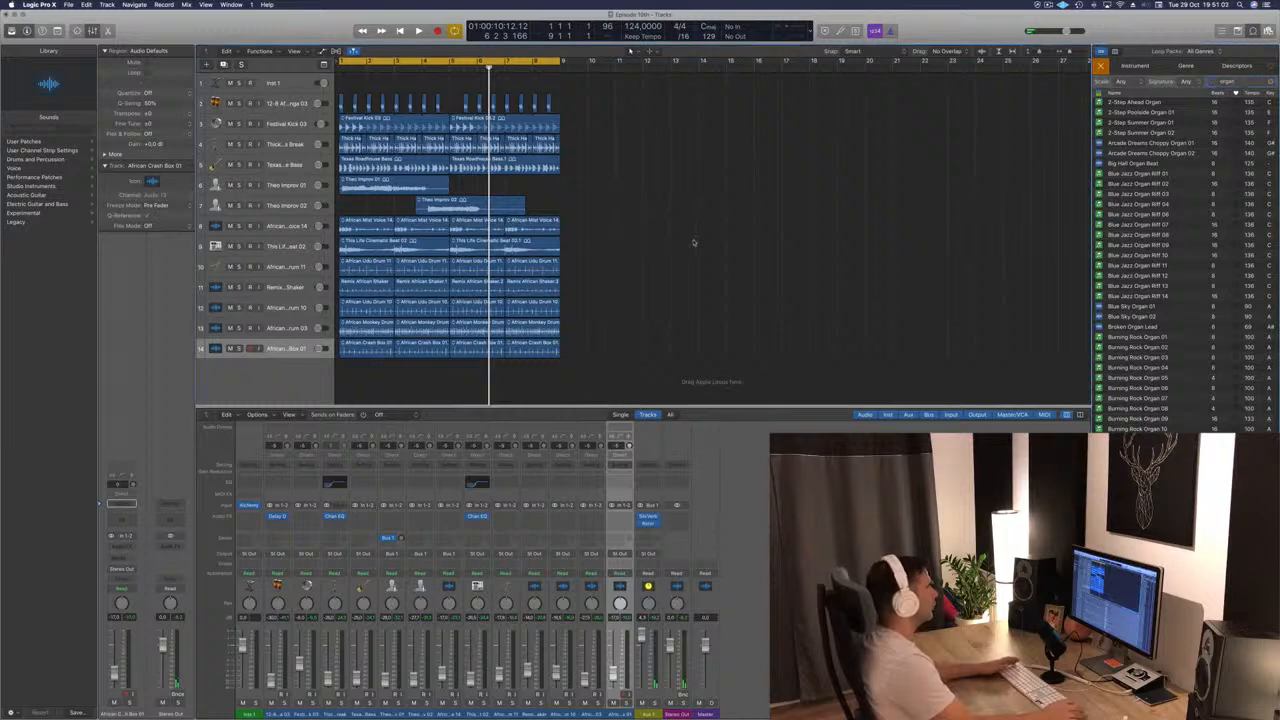
key("space")
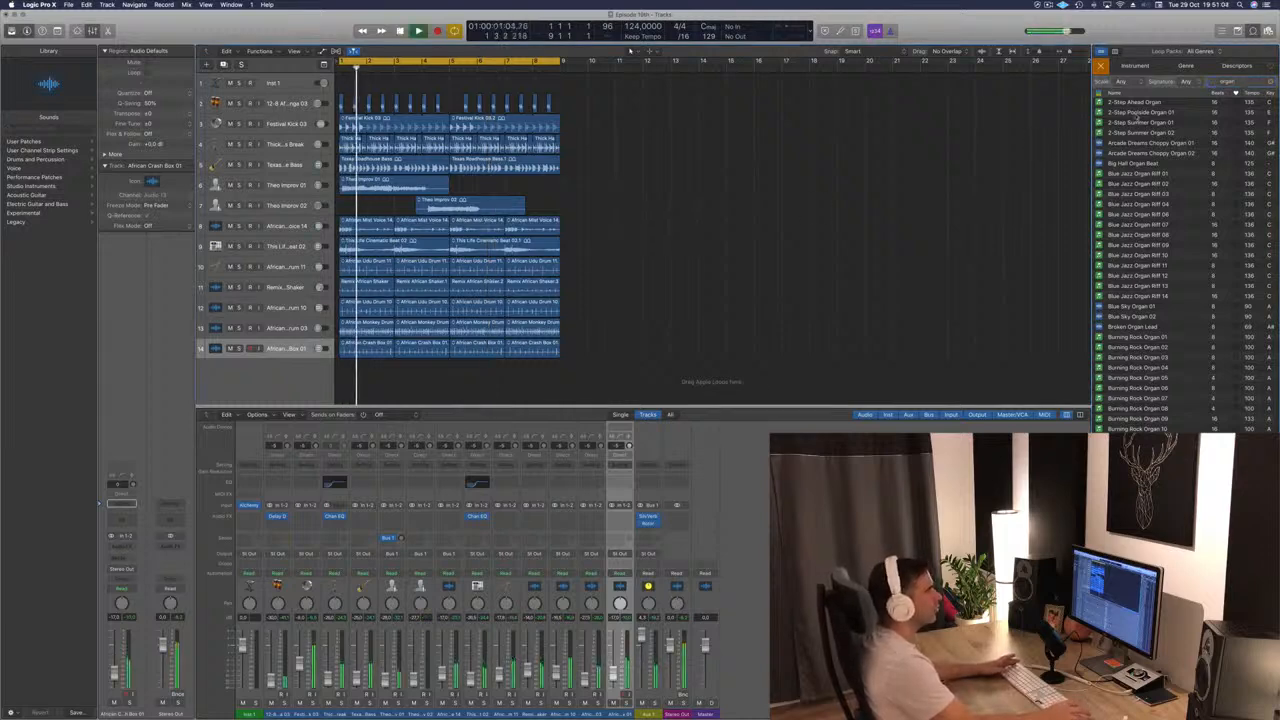
left_click(1138, 113)
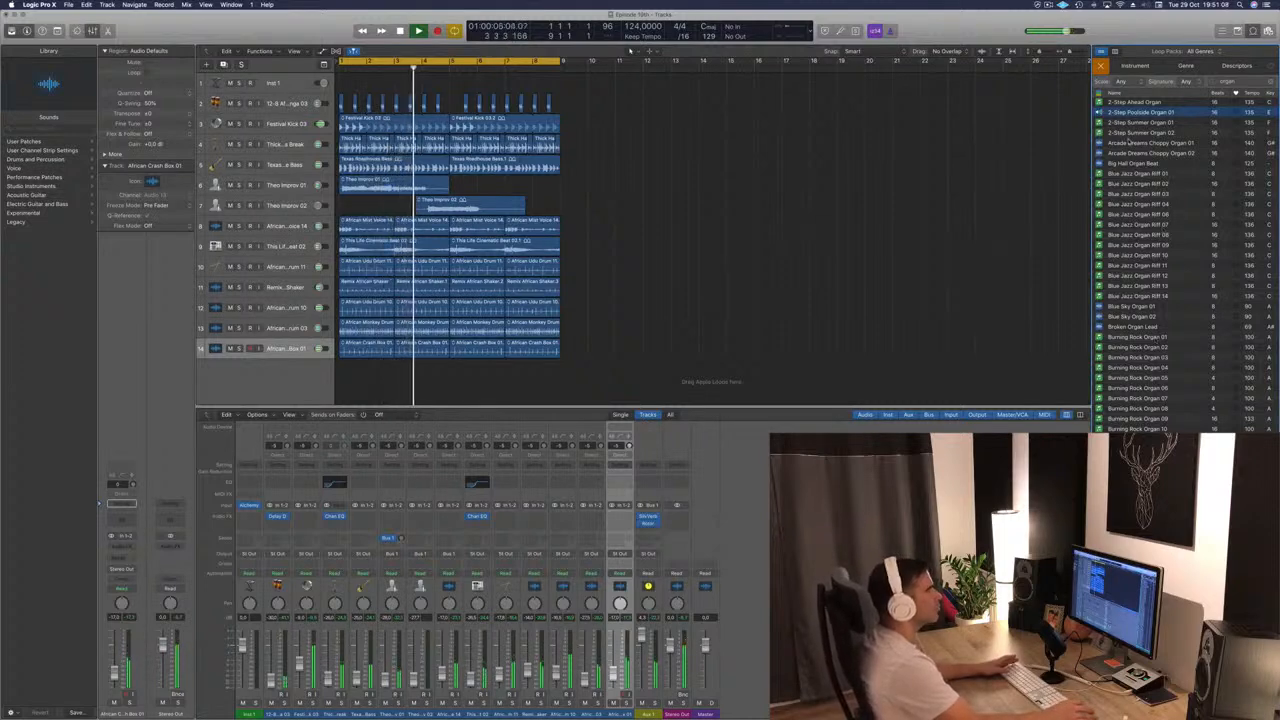
left_click(1128, 143)
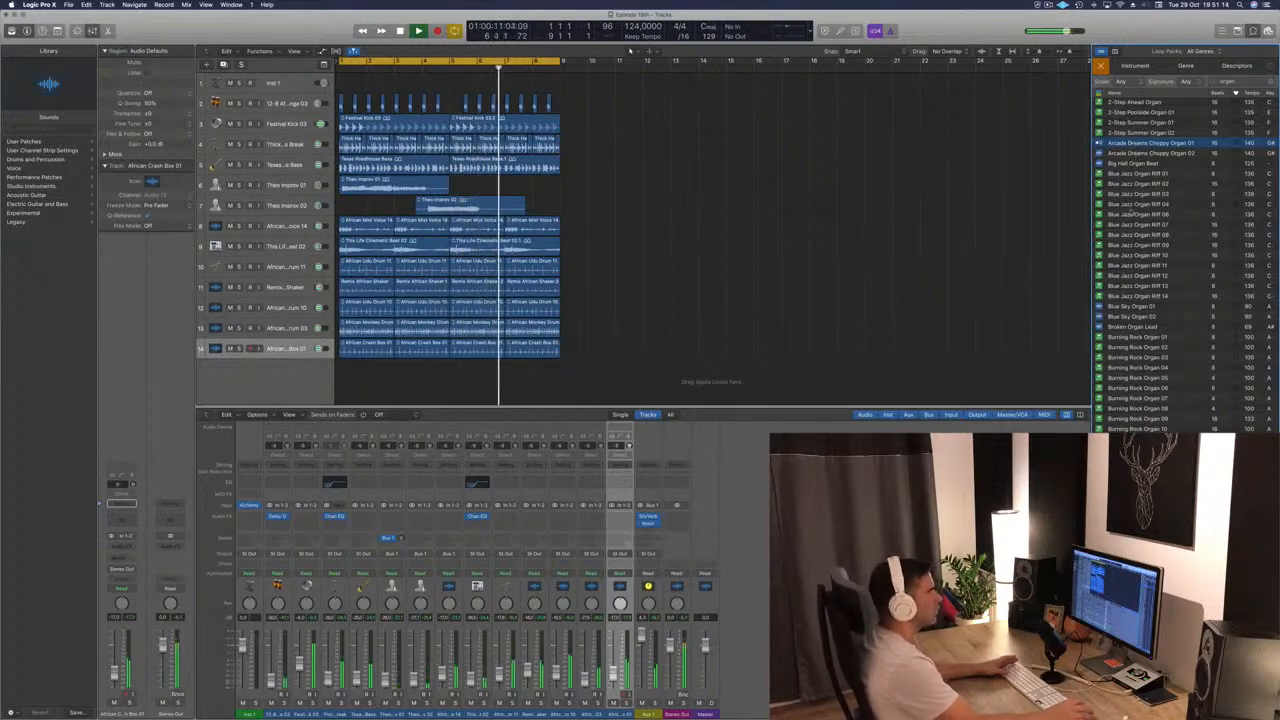
left_click(1127, 164)
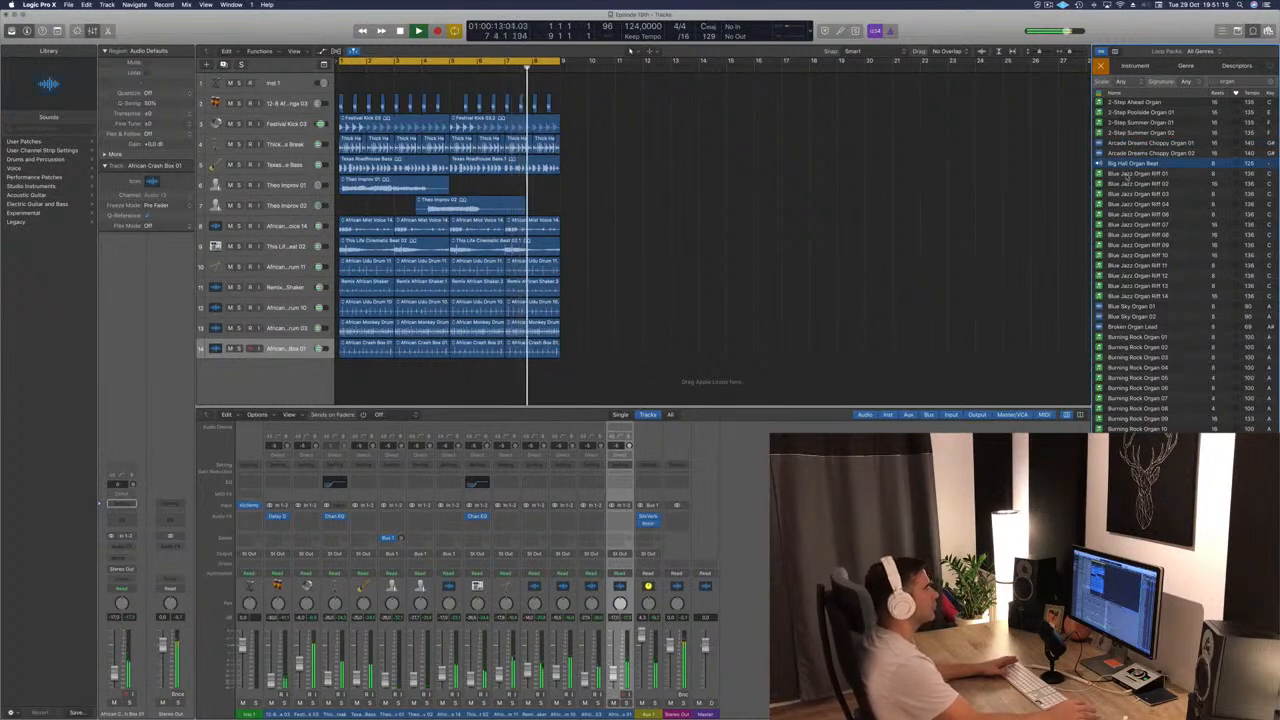
left_click(1126, 174)
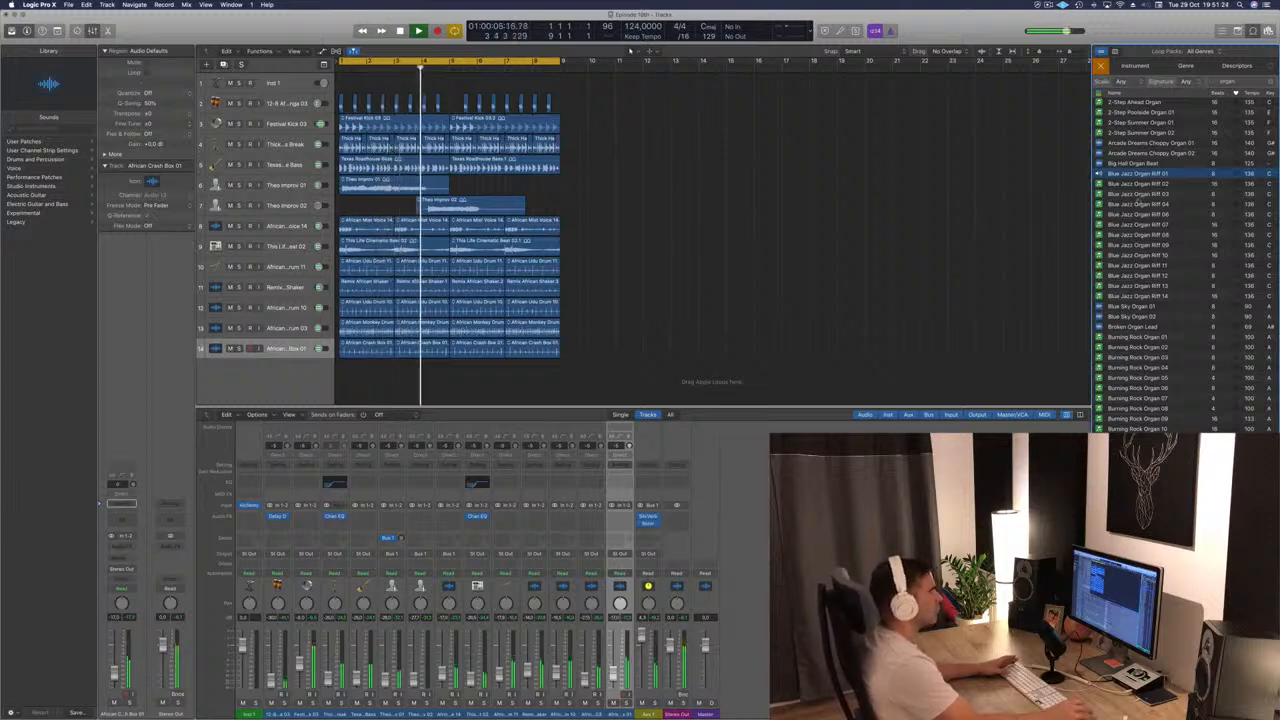
left_click(1140, 185)
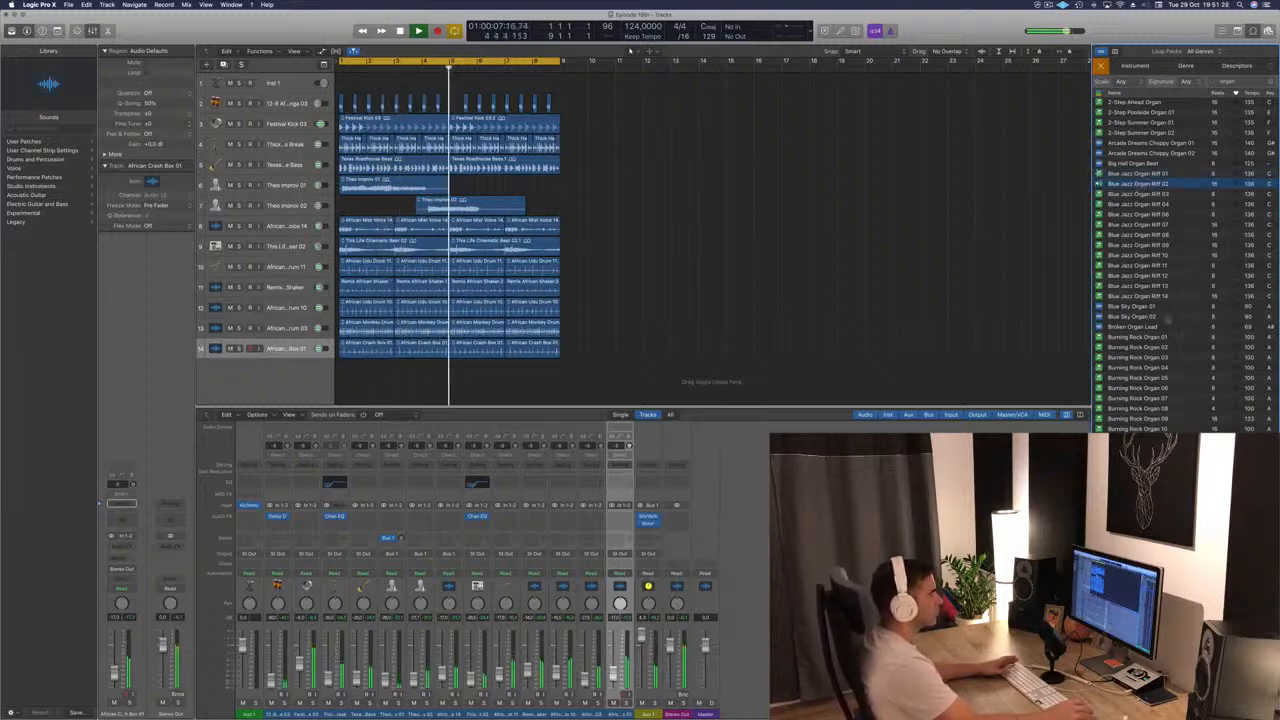
Step: Audition Burning Rock Organ loops 01, 03 and 04 over the playing arrangement
left_click(1138, 339)
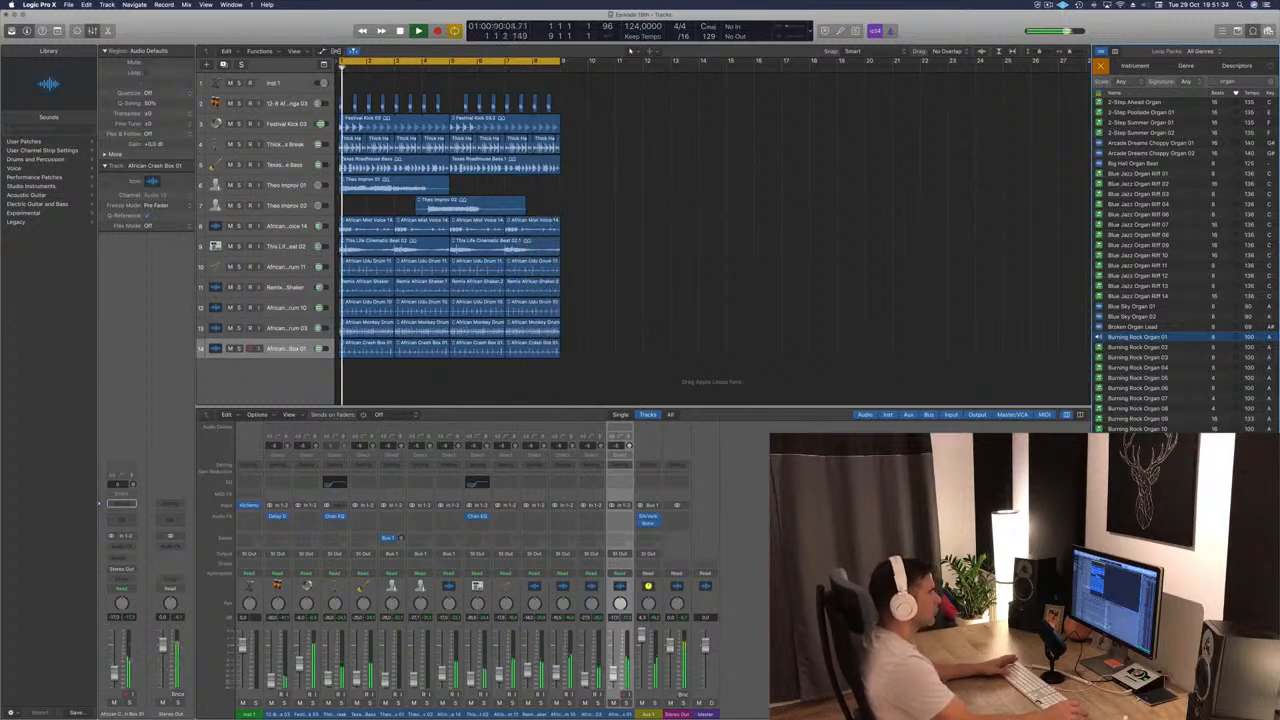
left_click(1150, 357)
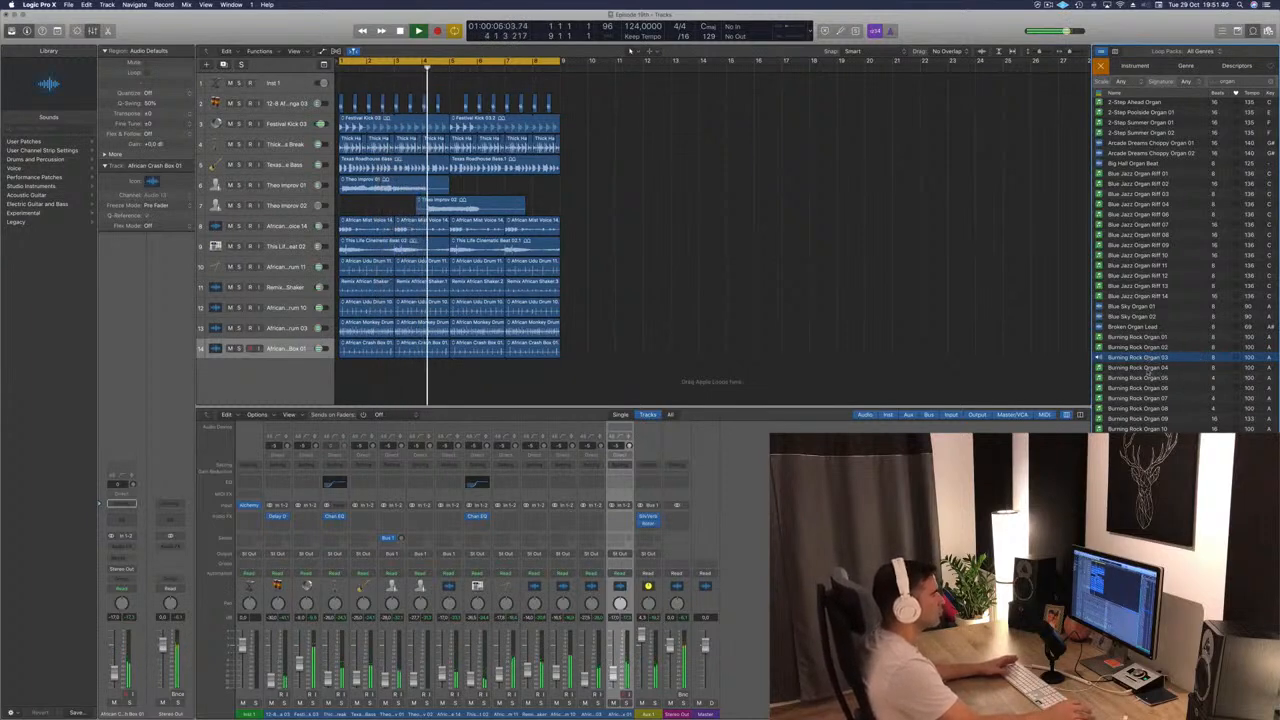
left_click(1149, 368)
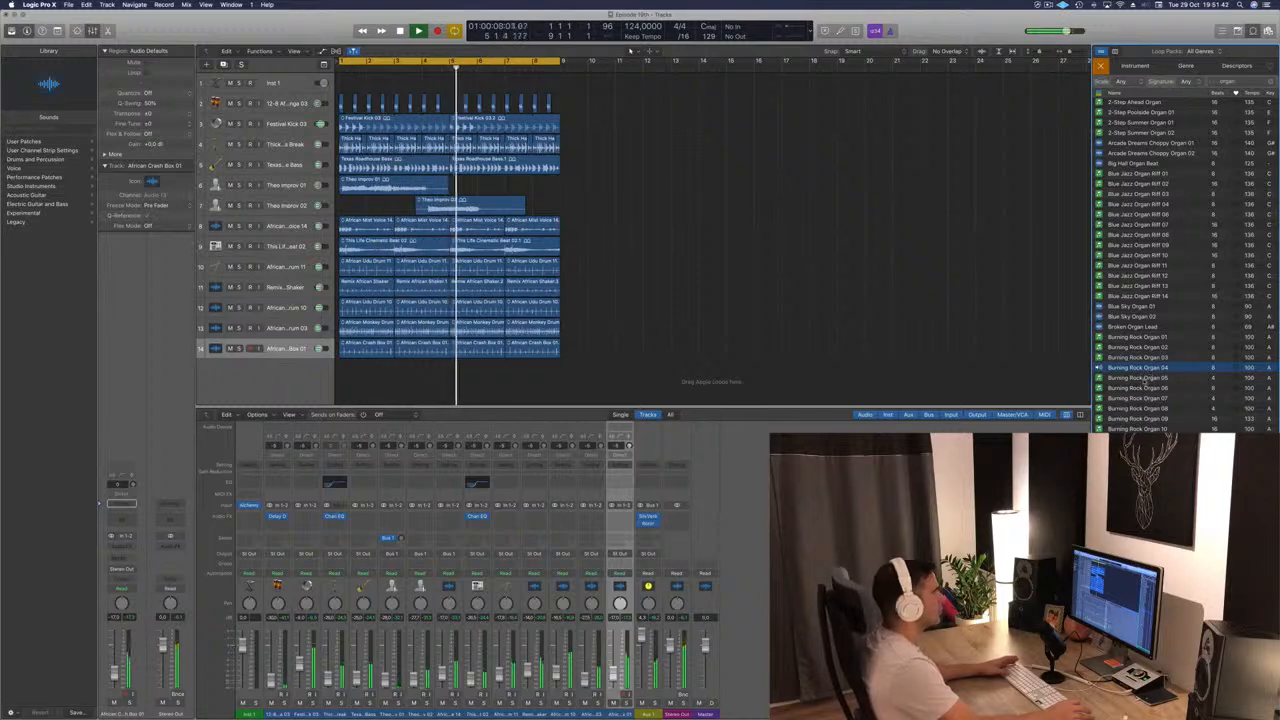
Step: Audition the Club Organic Music, DnB Eerie Organ and Euro Reach High Organ loops over the playing arrangement
scroll(1145, 381, "down", 2)
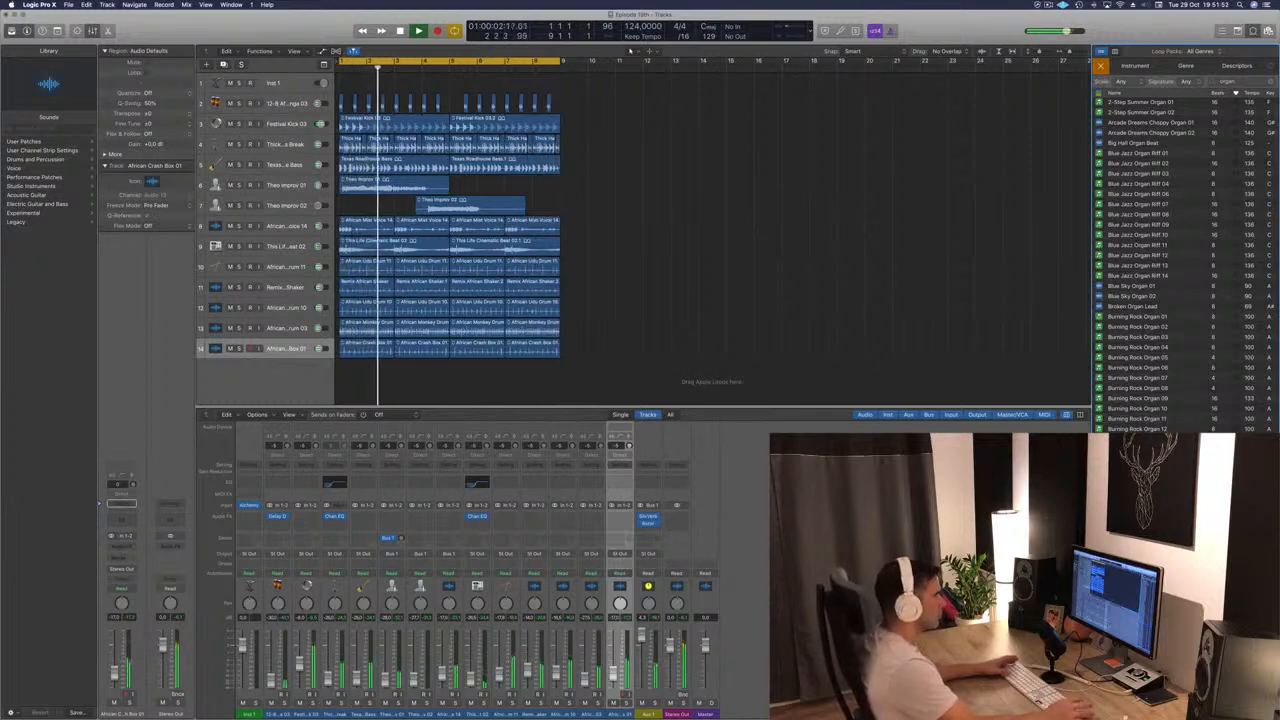
scroll(1185, 265, "down", 12)
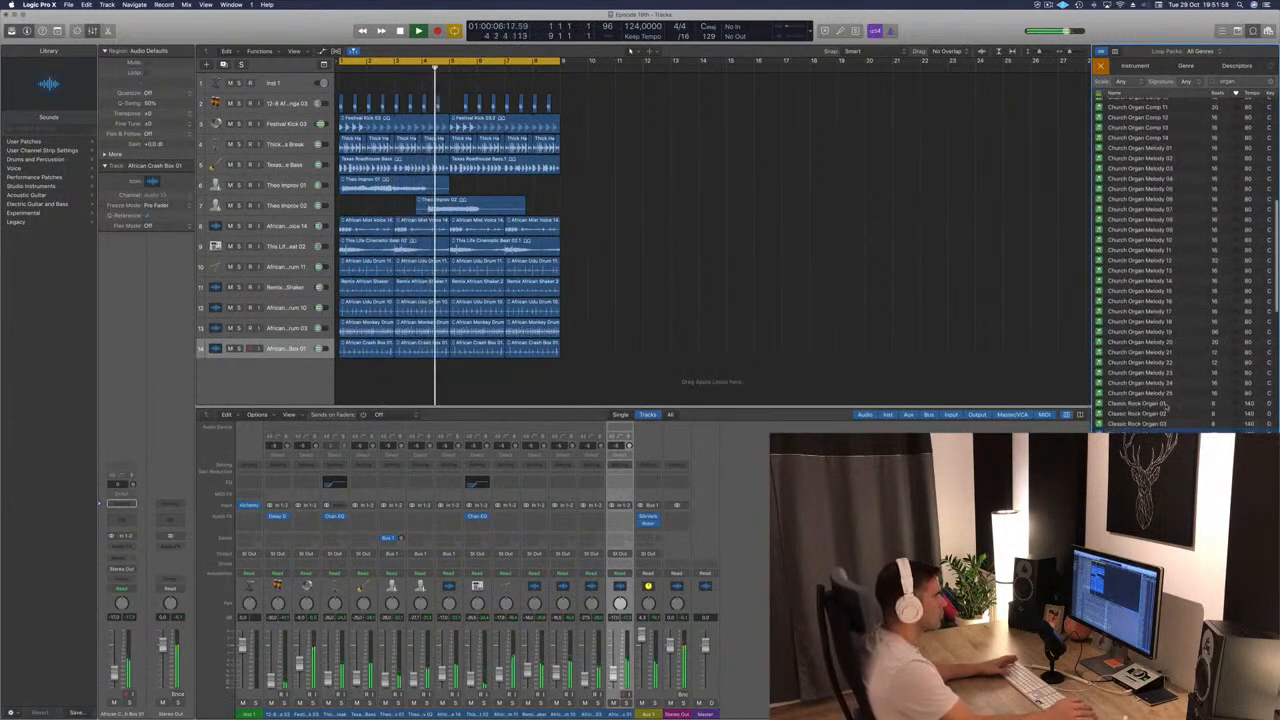
scroll(1182, 370, "down", 3)
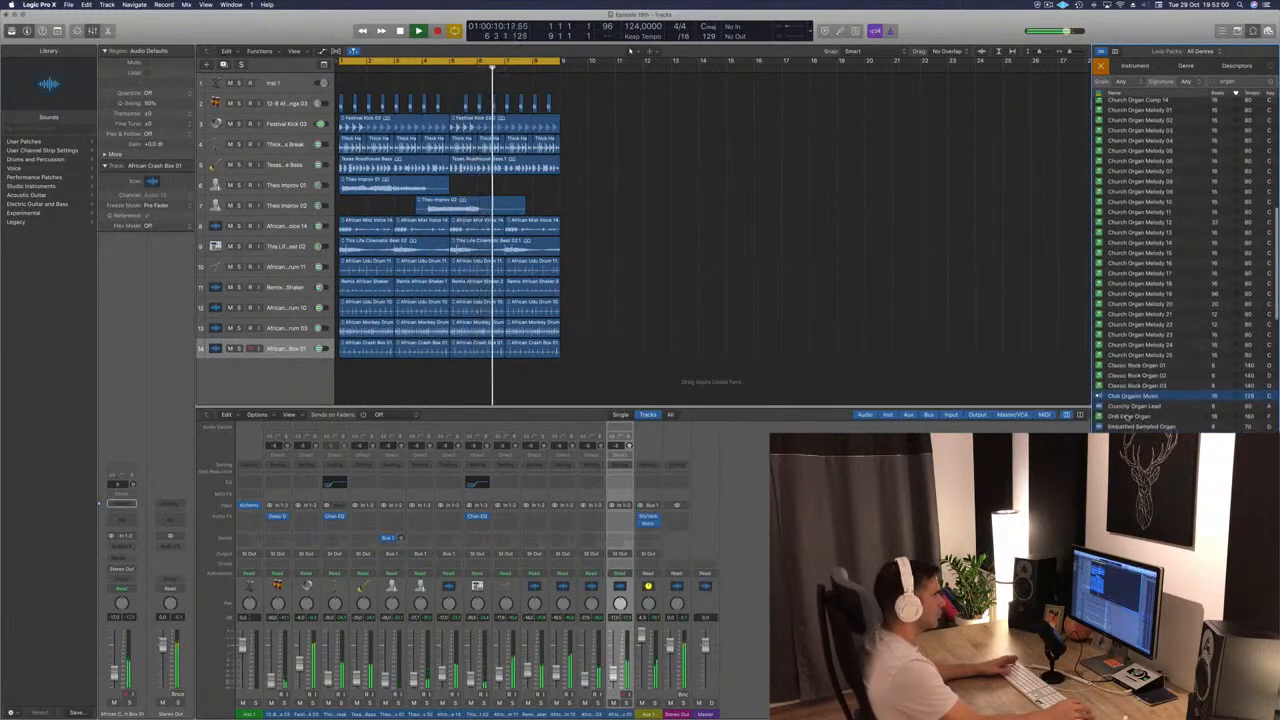
left_click(1128, 416)
scroll(1169, 368, "down", 5)
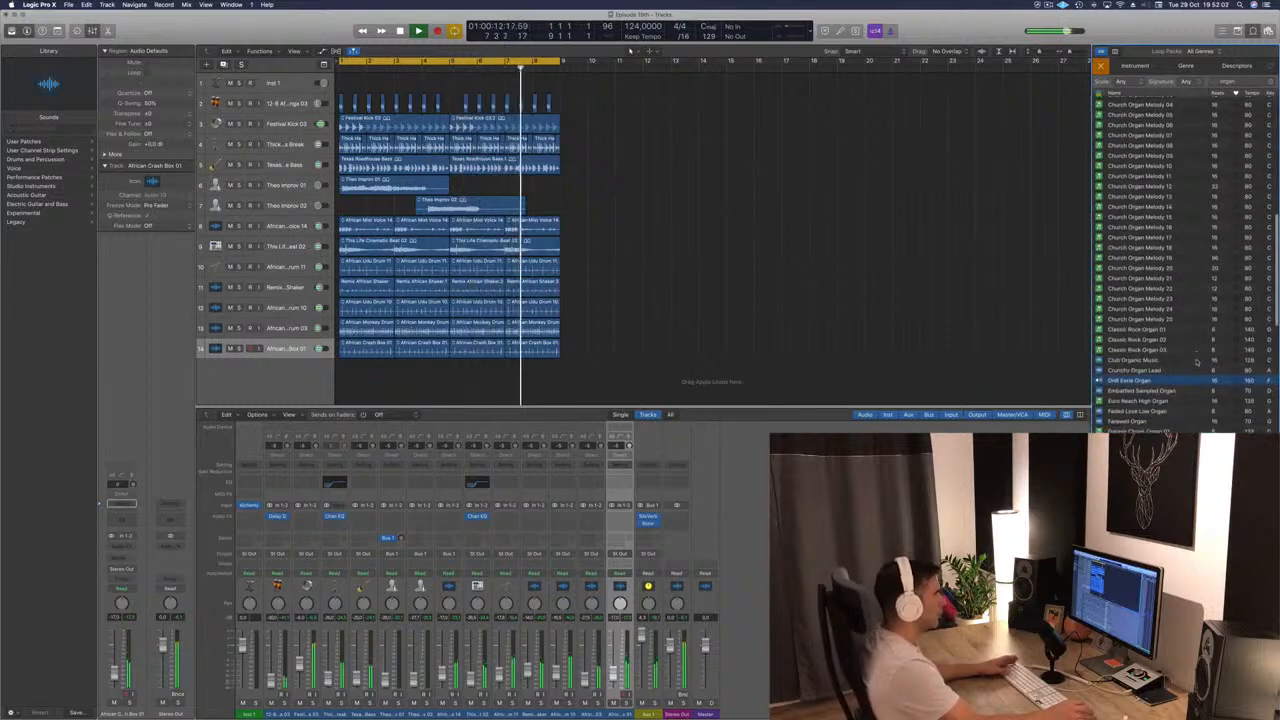
left_click(1148, 371)
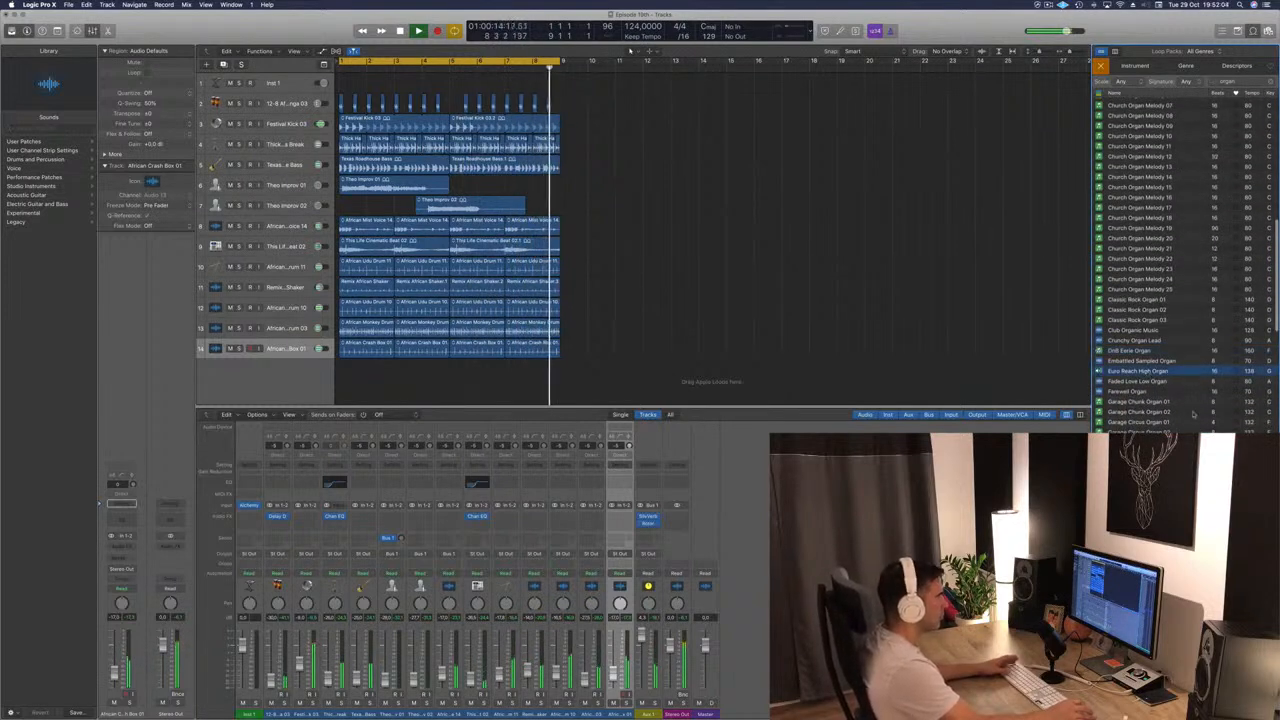
Step: Audition Garage Chunk Organ 01 and 02 and Garage Fluid Organ 01 against the arrangement
scroll(1195, 408, "down", 1)
left_click(1152, 390)
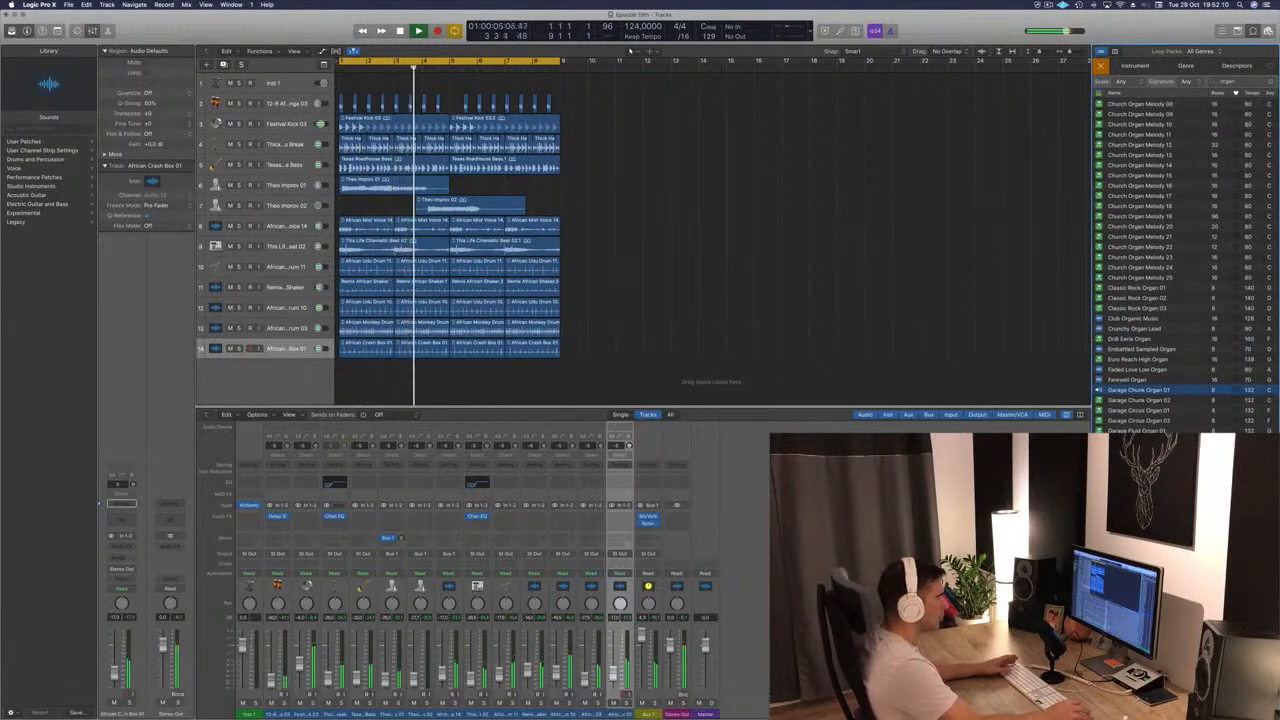
left_click(1140, 401)
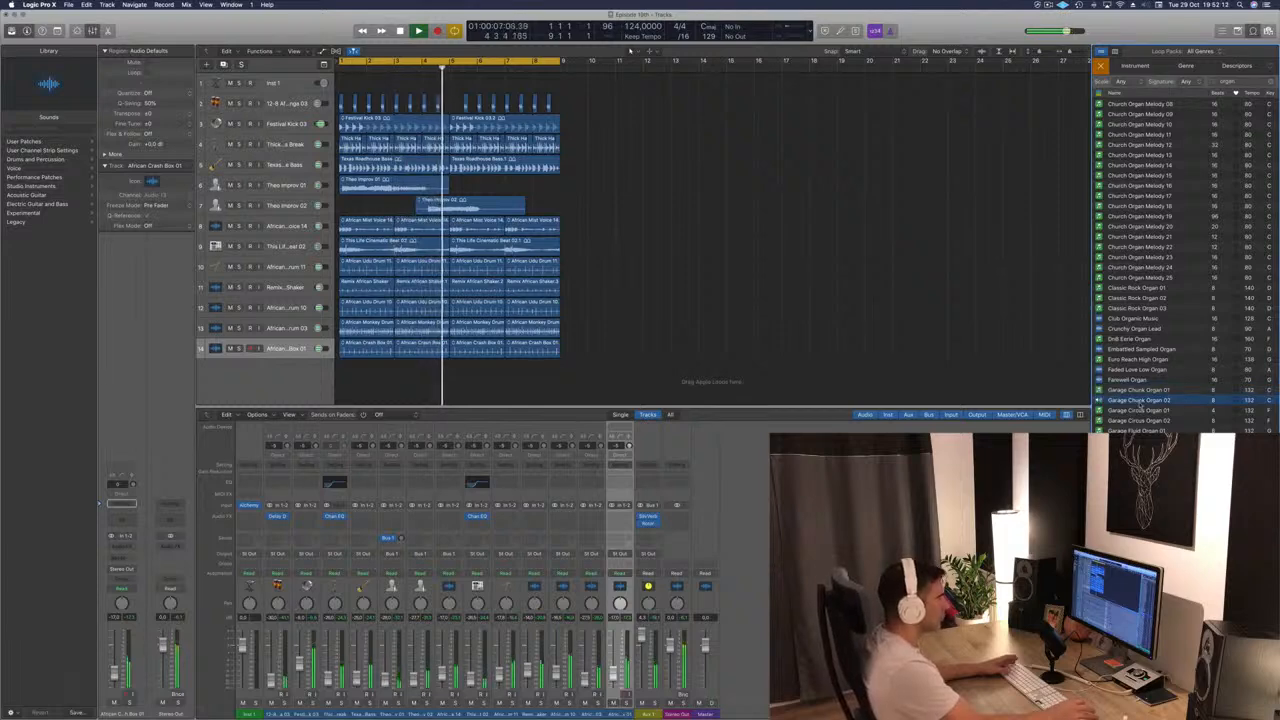
left_click(1138, 431)
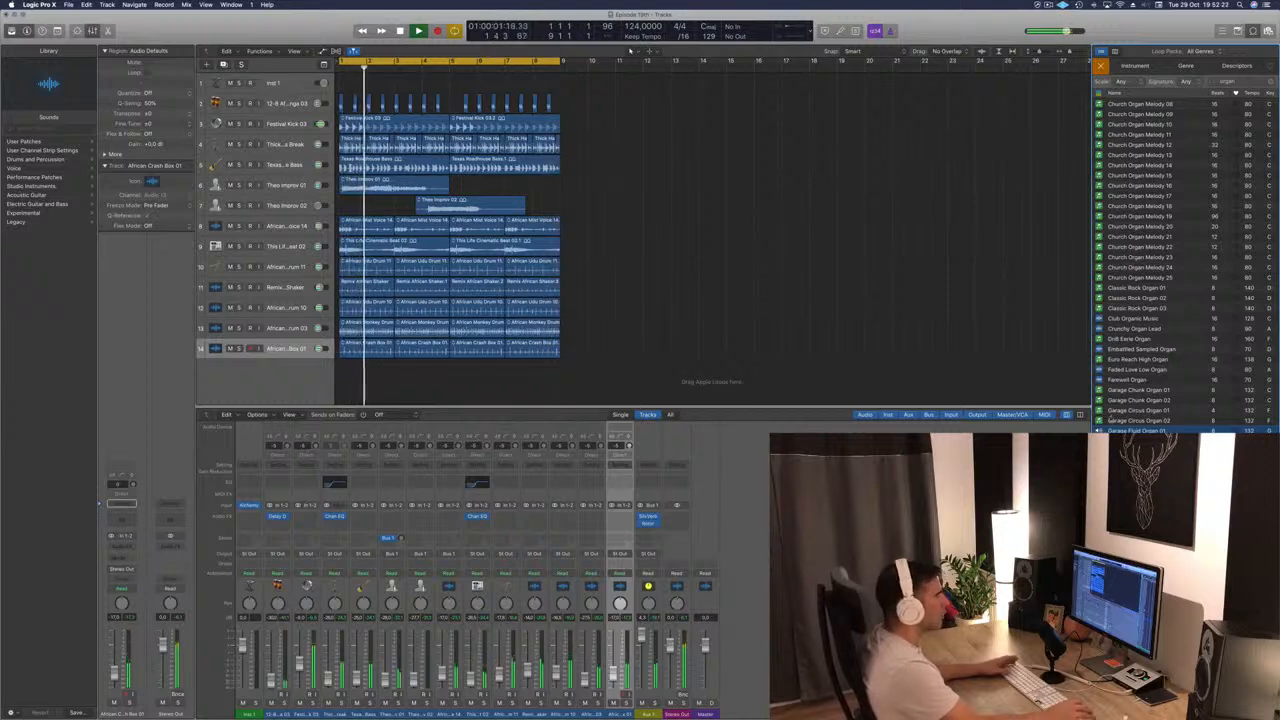
Step: Try the Garage Fluid Organ 01 loop on a new track at bar 1 with all its notes transposed down an octave
left_click_drag(1137, 430, 343, 380)
key("space")
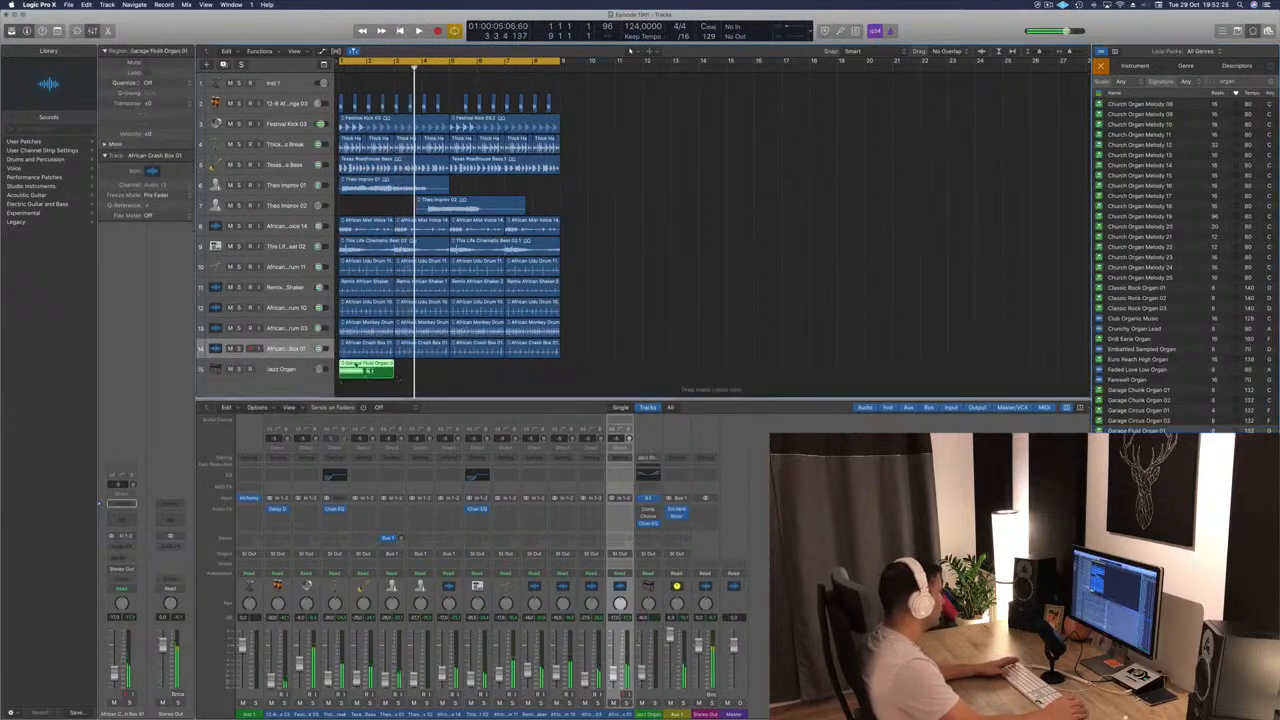
double_click(355, 366)
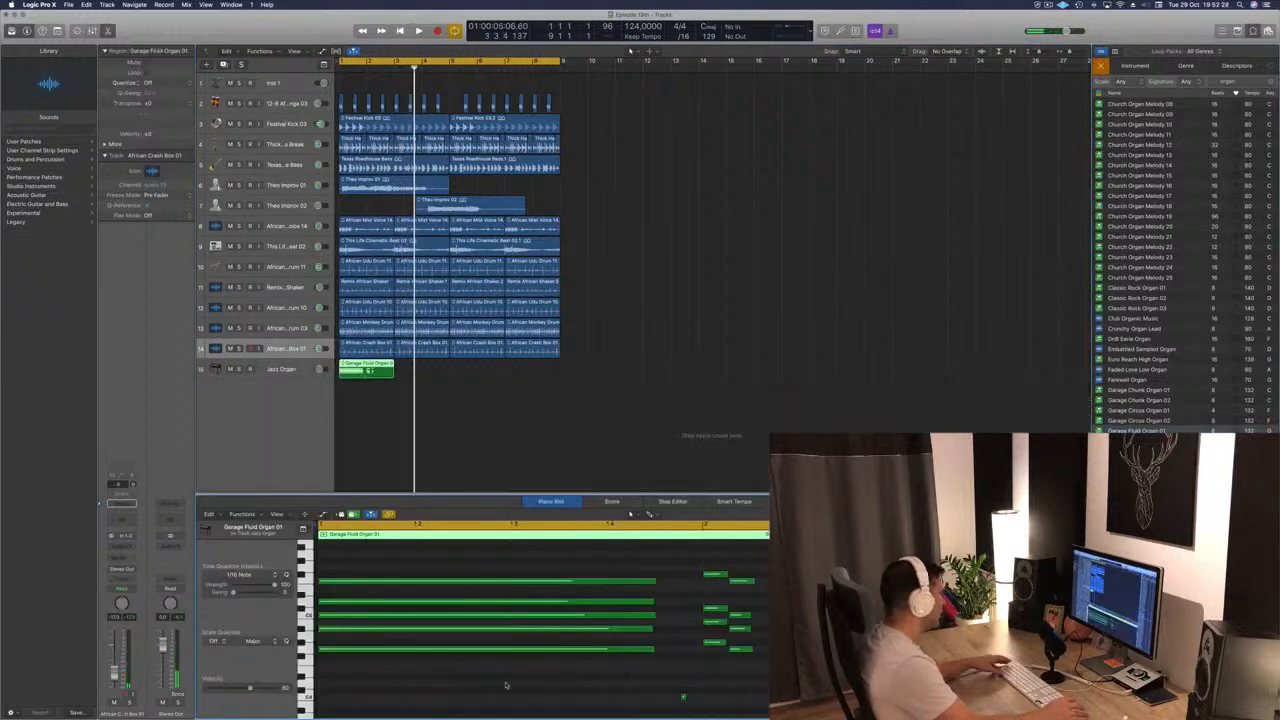
key("super+a")
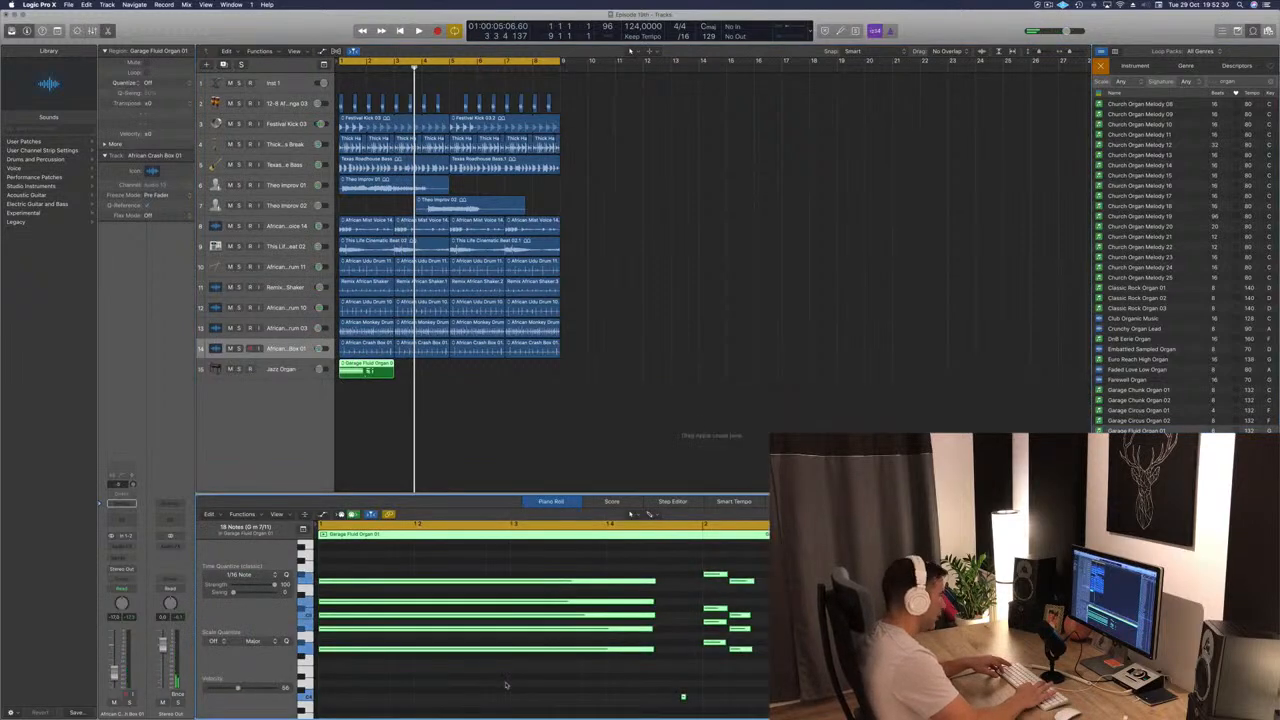
key("shift+alt+Down")
key("space")
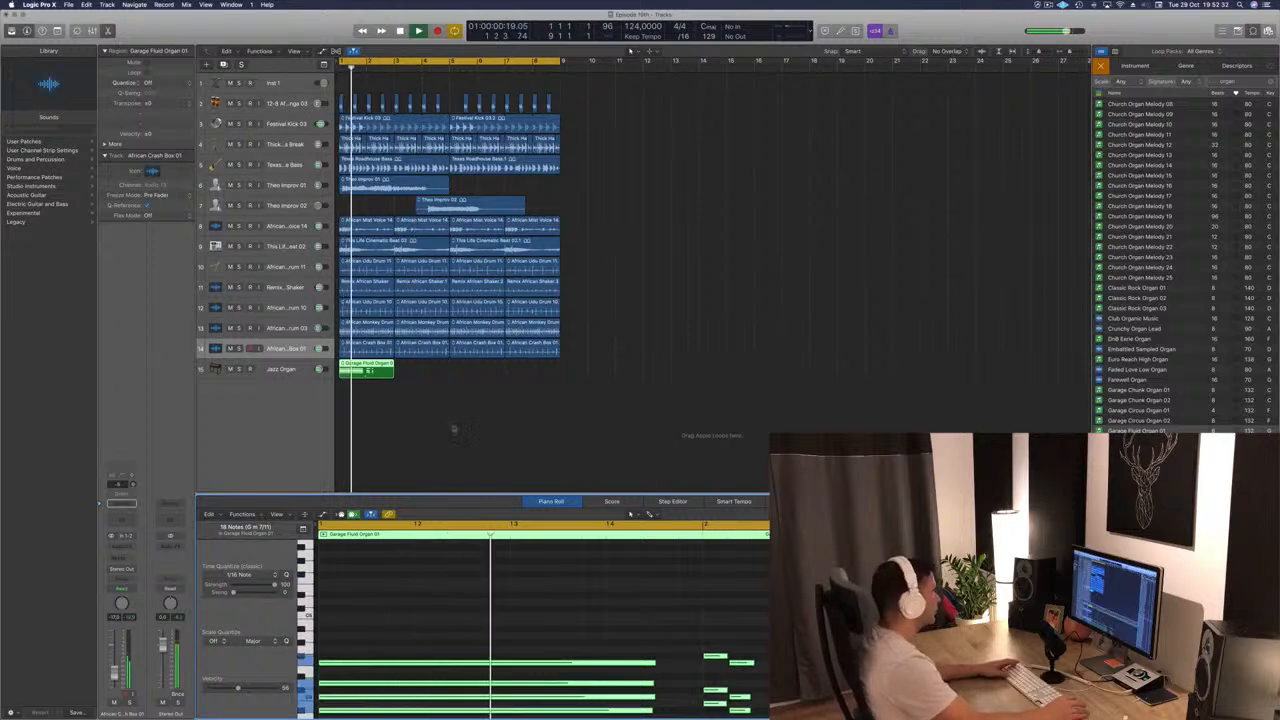
left_click(452, 427)
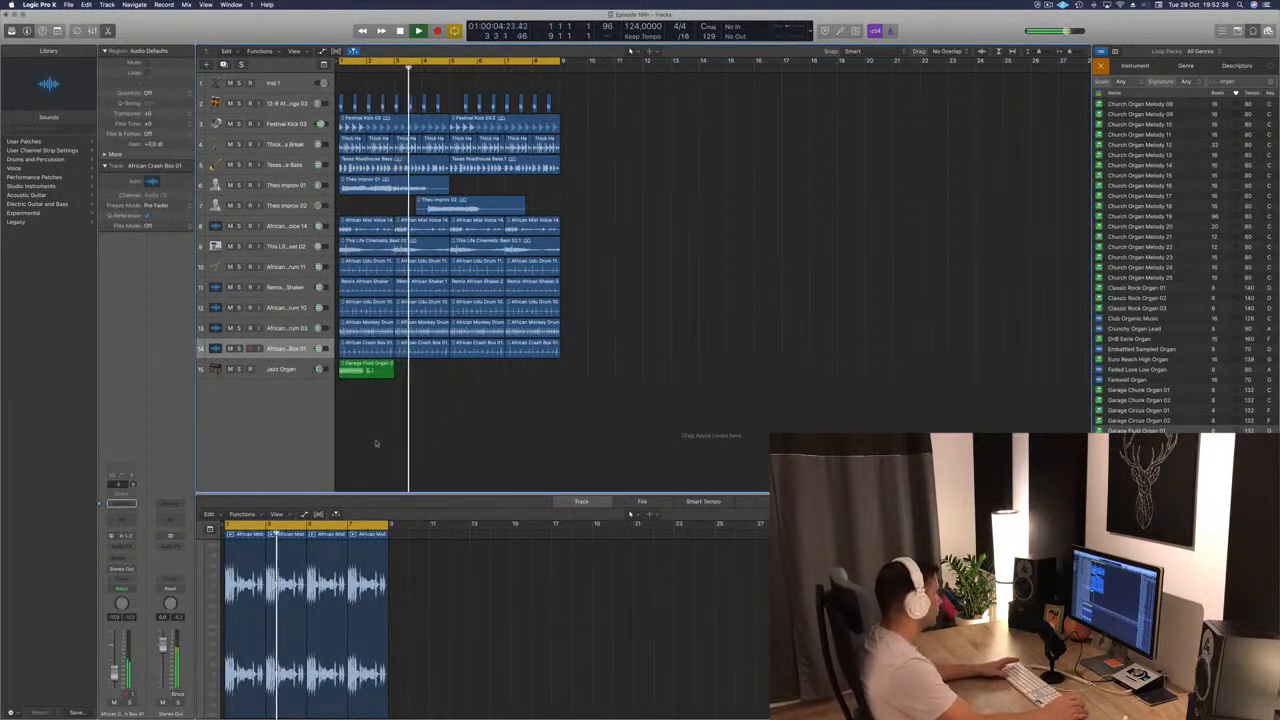
Step: Delete the Garage Fluid Organ 01 region from the Jazz Organ track
key("Return")
left_click(368, 375)
key("Delete")
key("space")
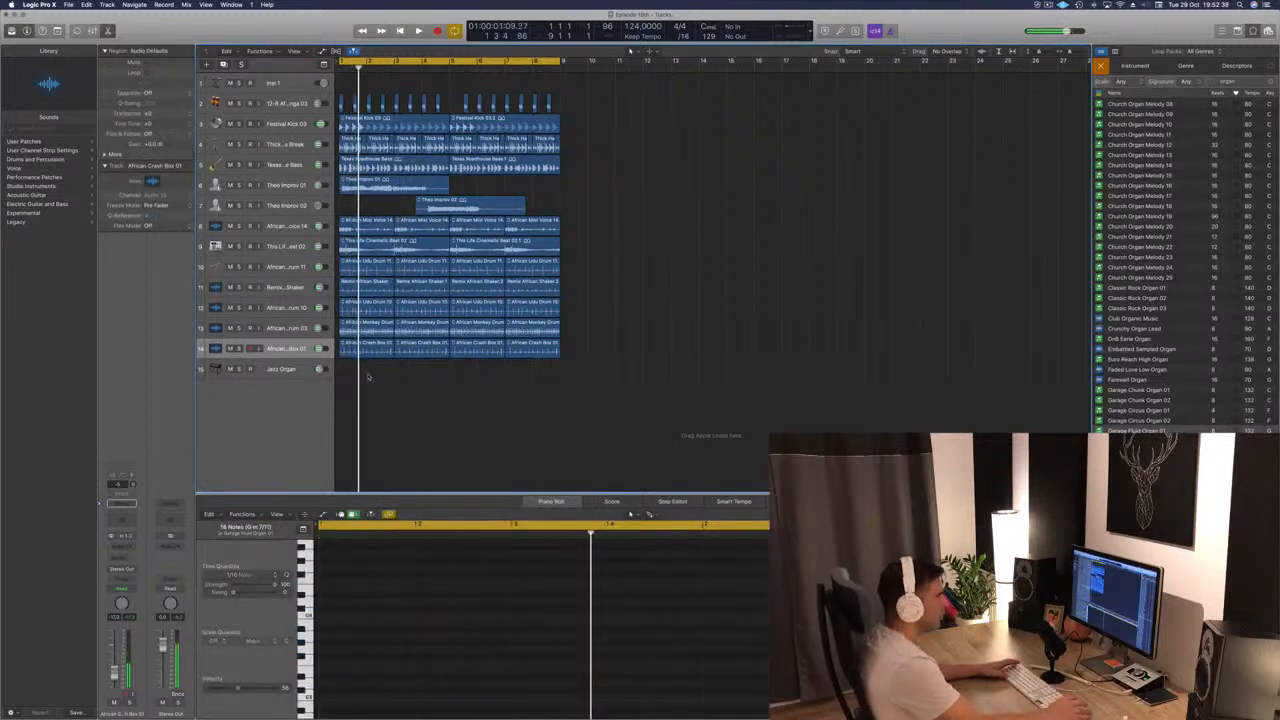
Step: Audition Garage Mover Organ 01, House Dirty Organ 01 and 02 and further House organ loops against the arrangement from bar 1
key("space")
left_click(1140, 502)
scroll(1140, 502, "down", 3)
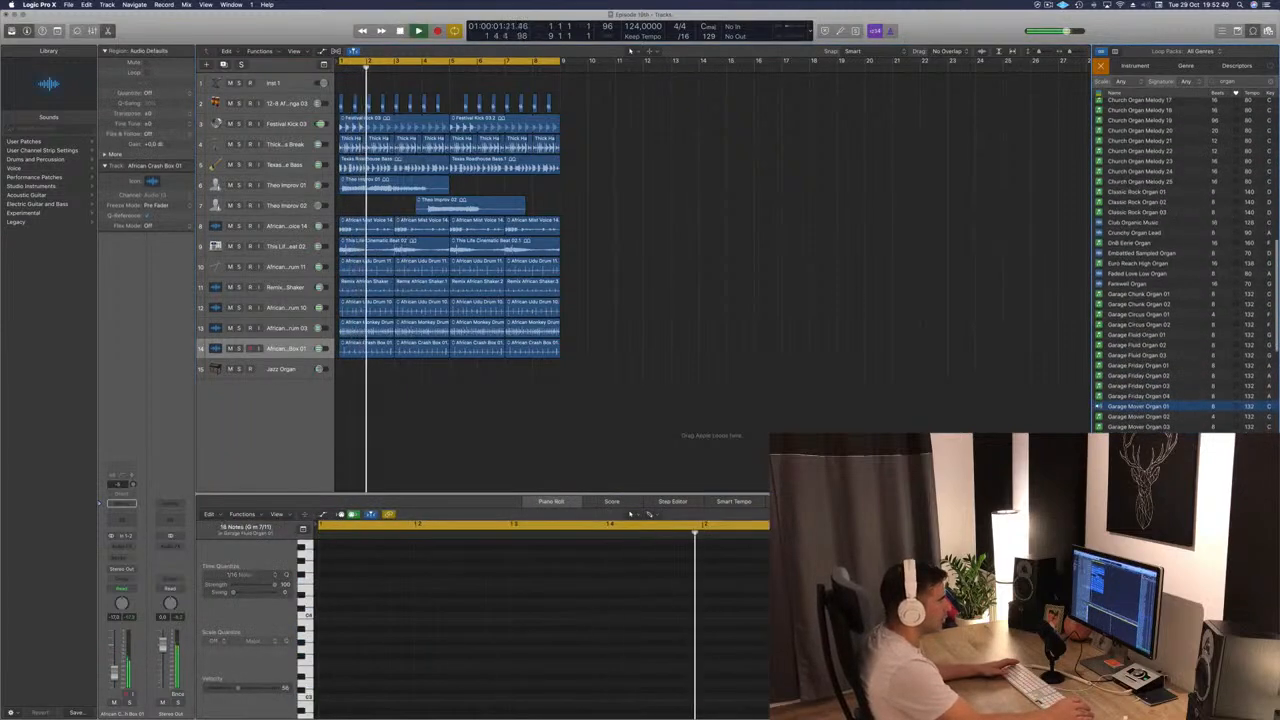
key("Return")
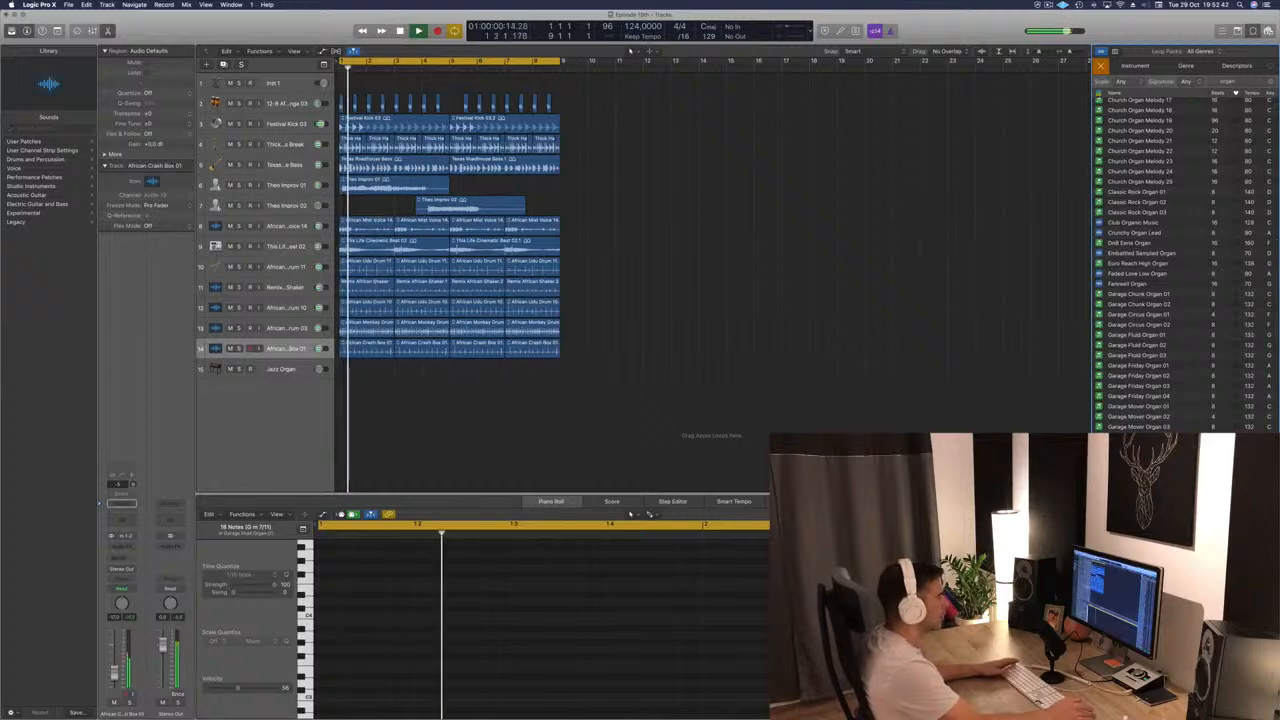
scroll(1184, 265, "down", 3)
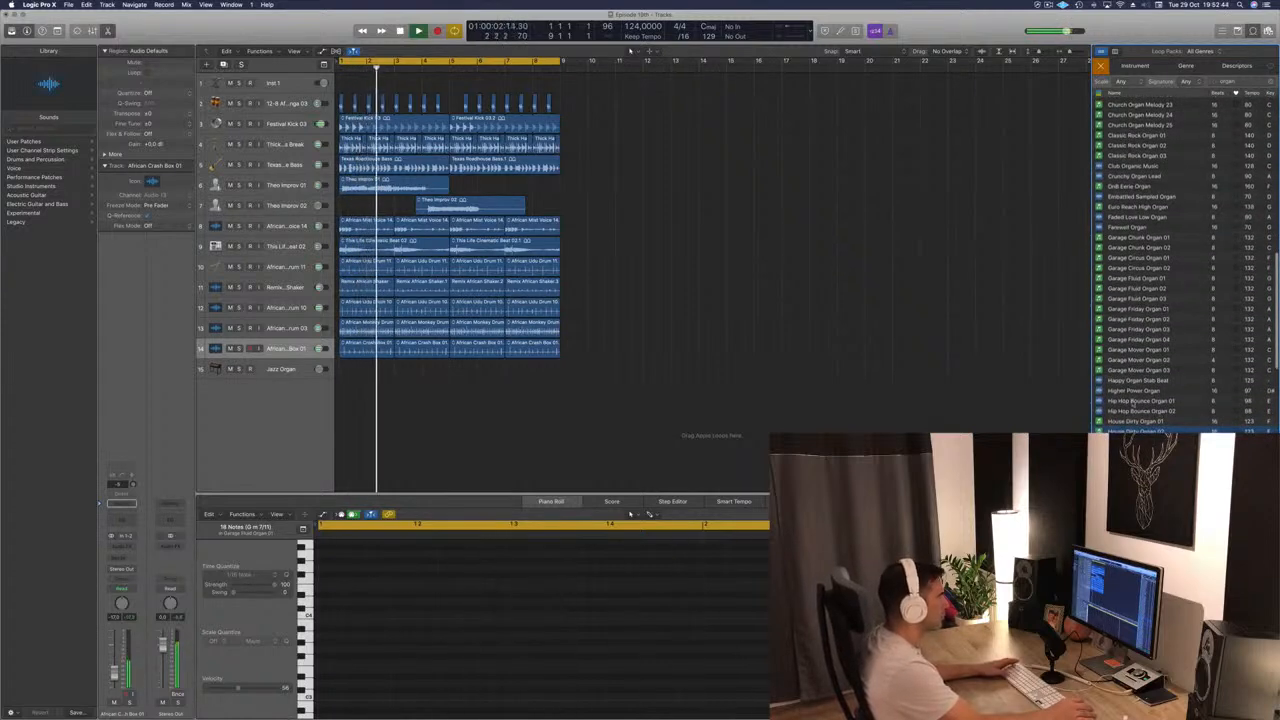
left_click(1136, 422)
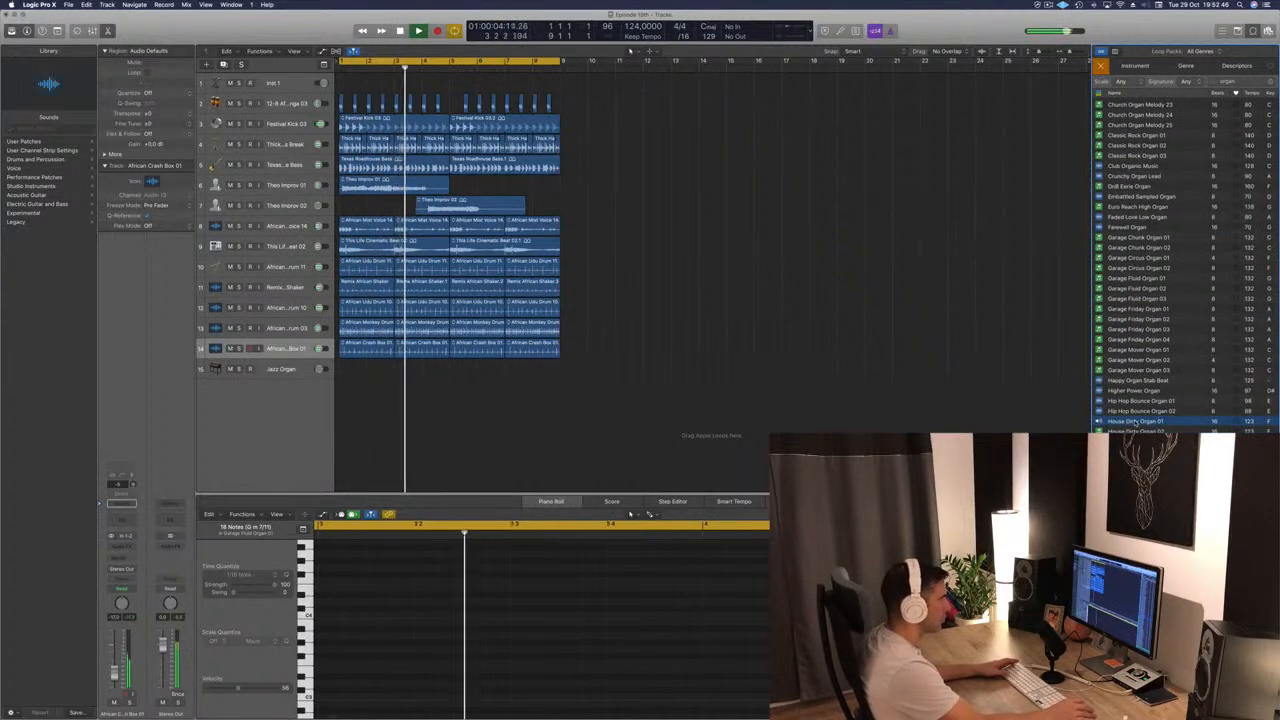
scroll(1136, 430, "down", 1)
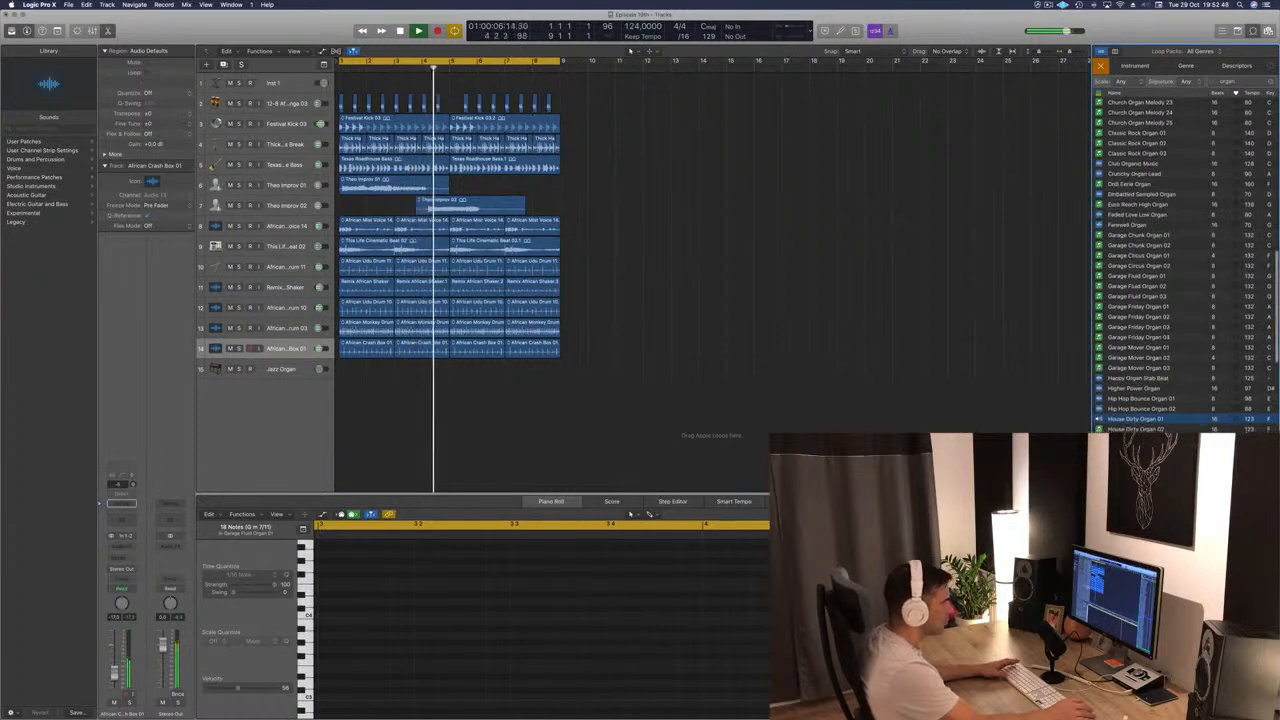
left_click(1136, 437)
key("Return")
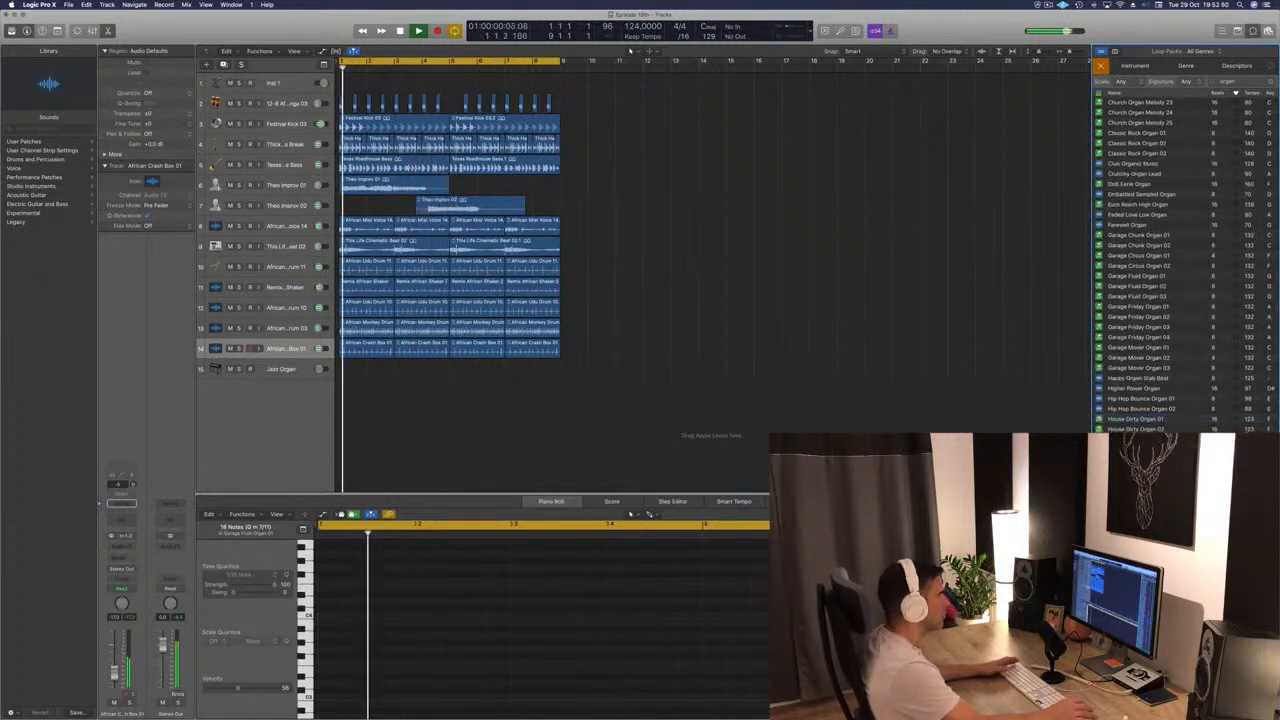
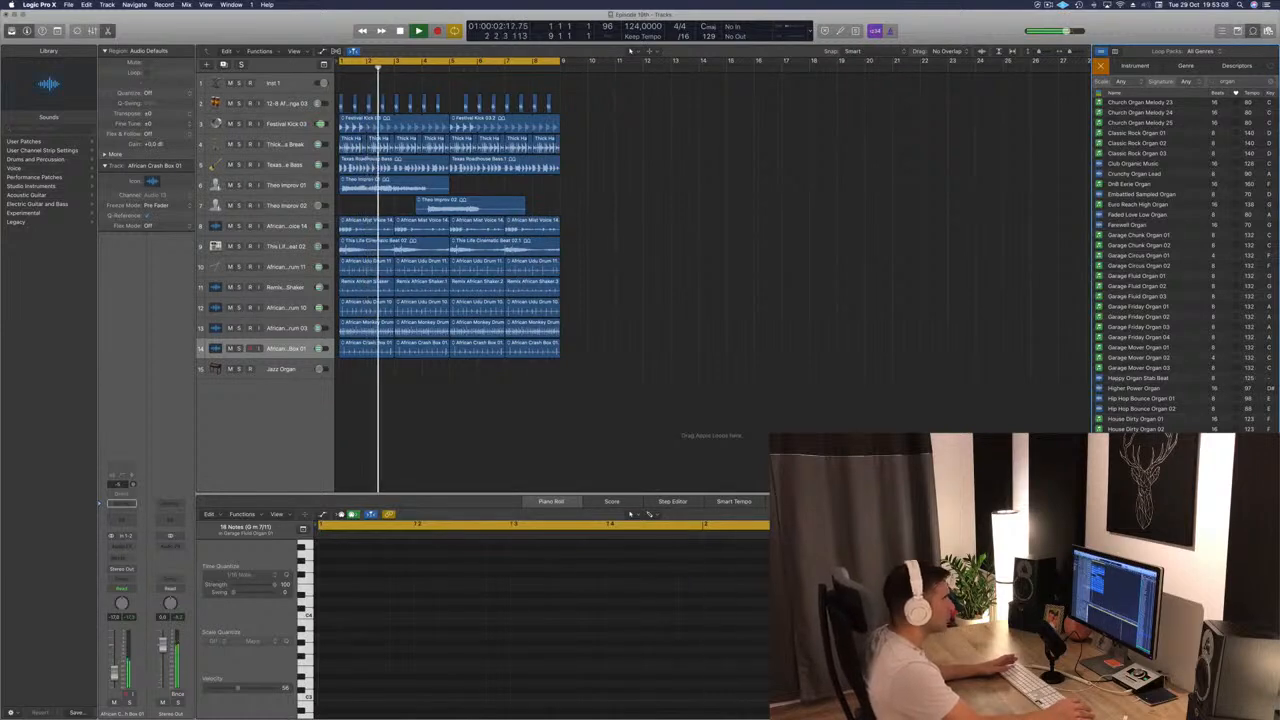
Step: Add the House Searing Organ 05 loop at bar 1 below the African Crash Box track and play it with the arrangement
left_click_drag(1140, 470, 339, 380)
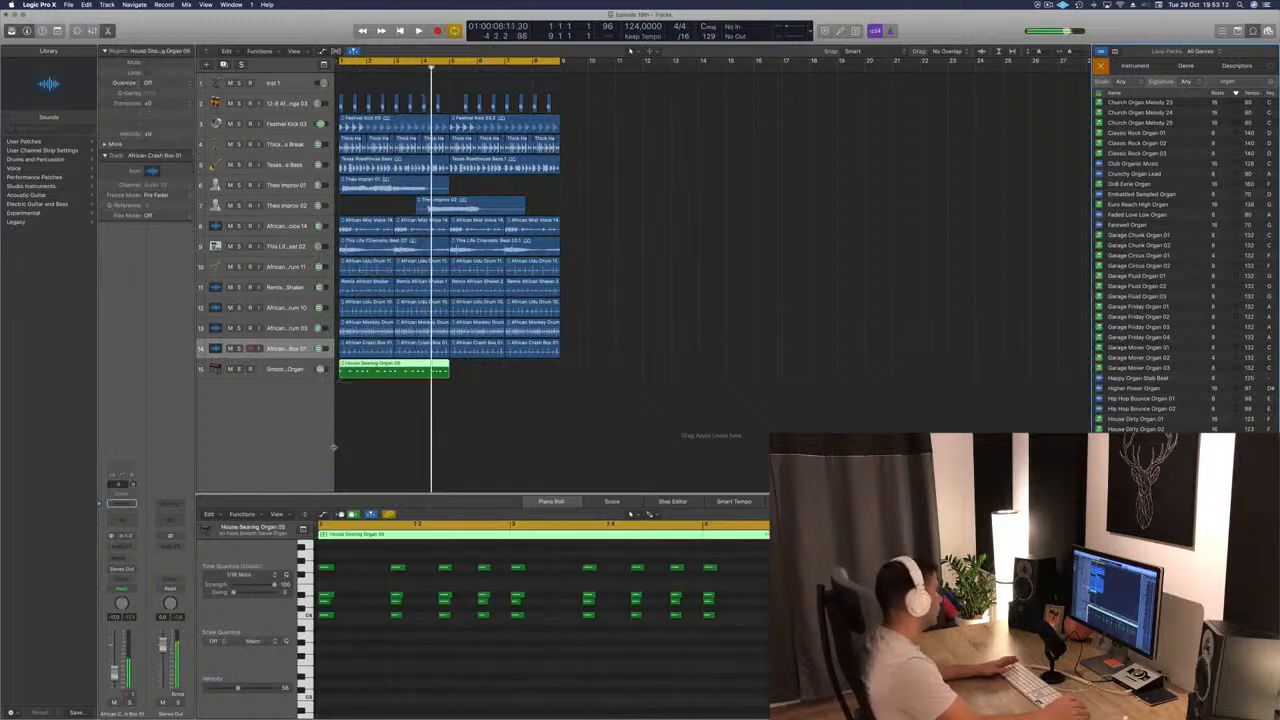
key("space")
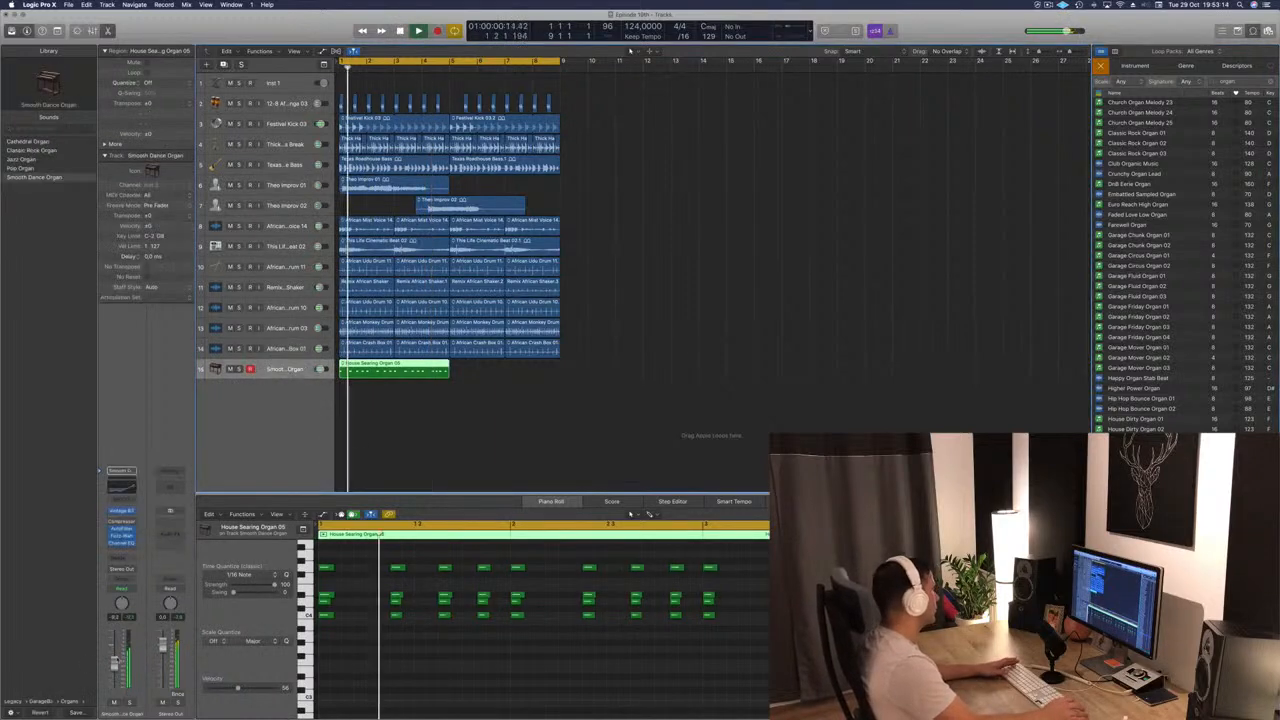
left_click(461, 659)
key("space")
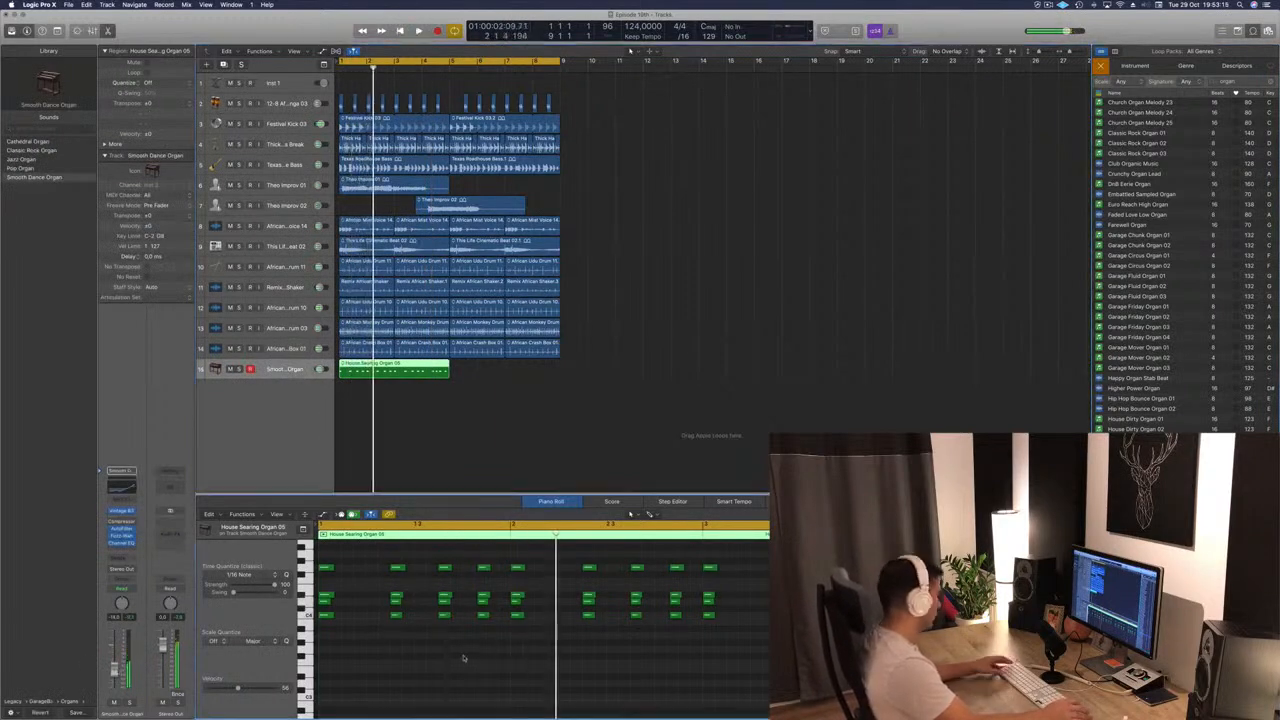
Step: Try the House Searing Organ 05 notes one octave lower, and another octave lower, listening from bar 1
key("super+a")
key("alt+shift+Down")
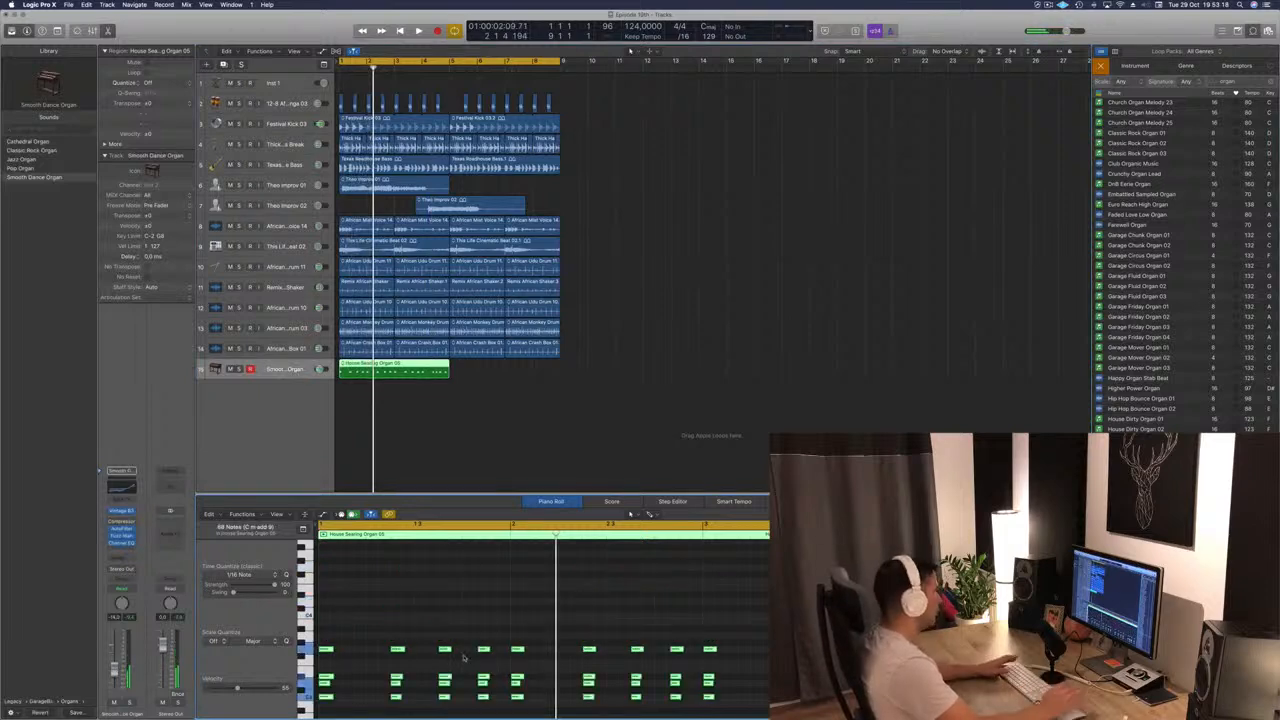
key("space")
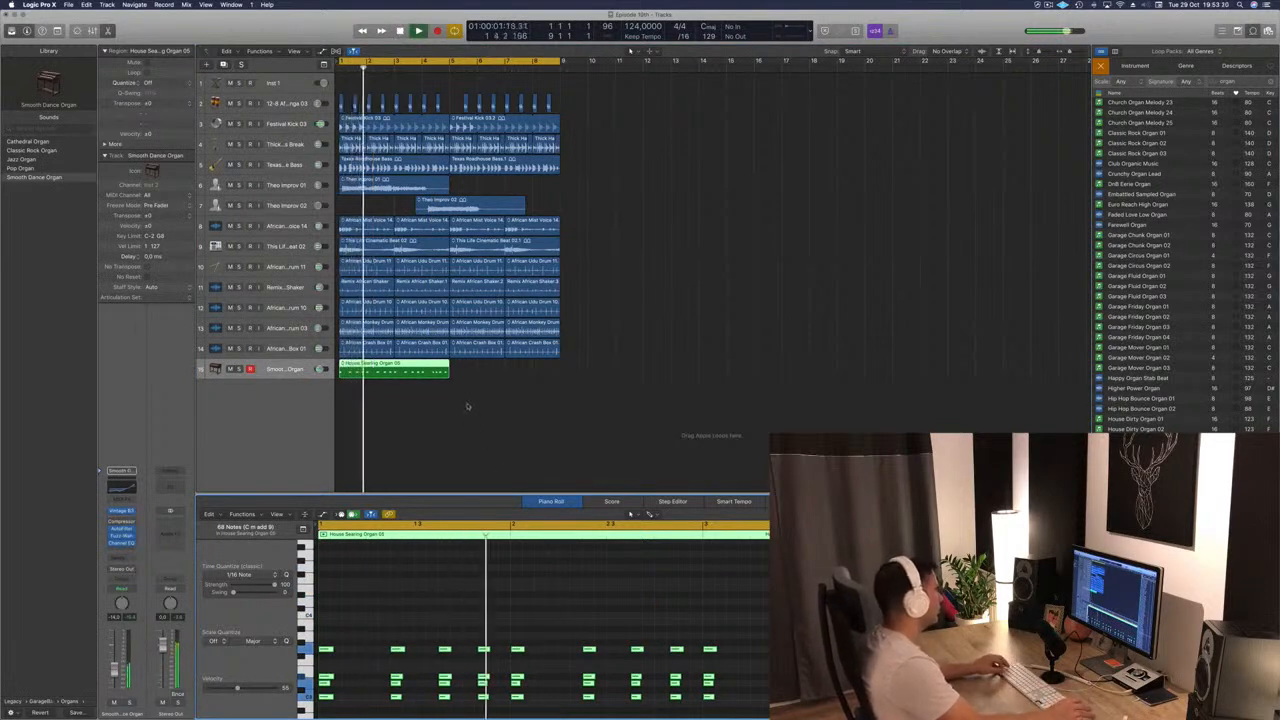
scroll(484, 609, "down", 4)
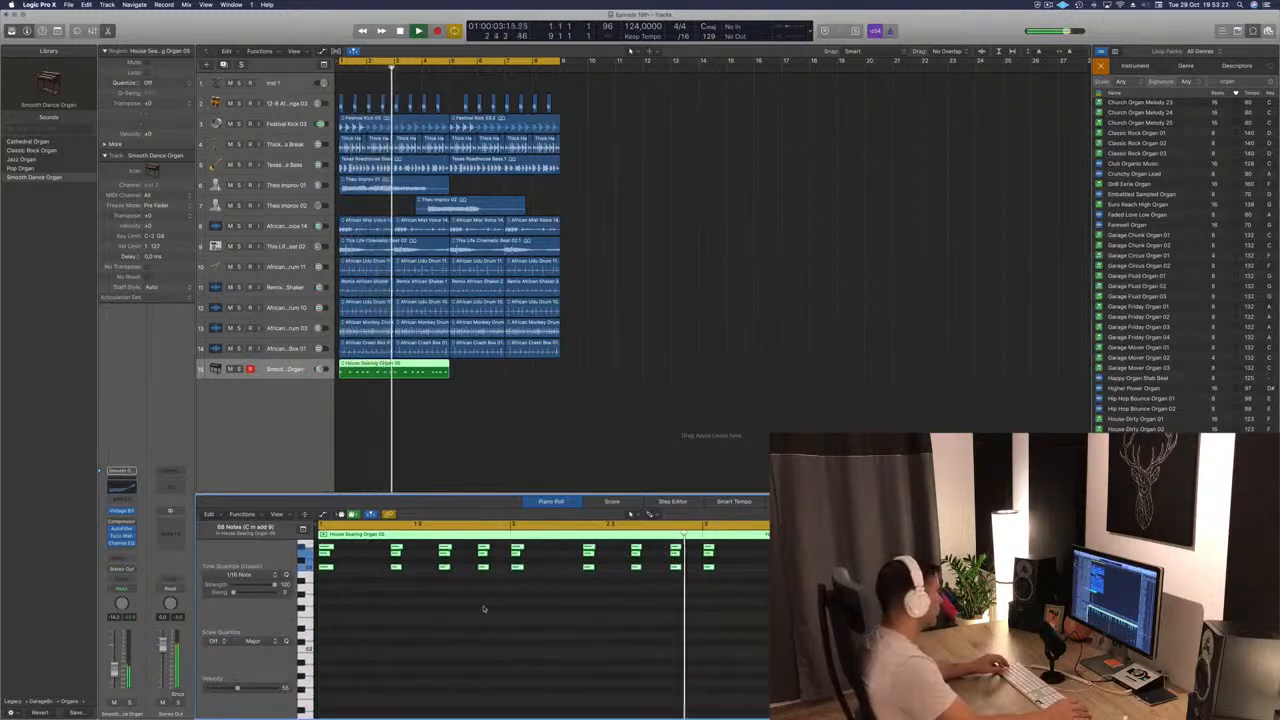
left_click(477, 633)
key("super+a")
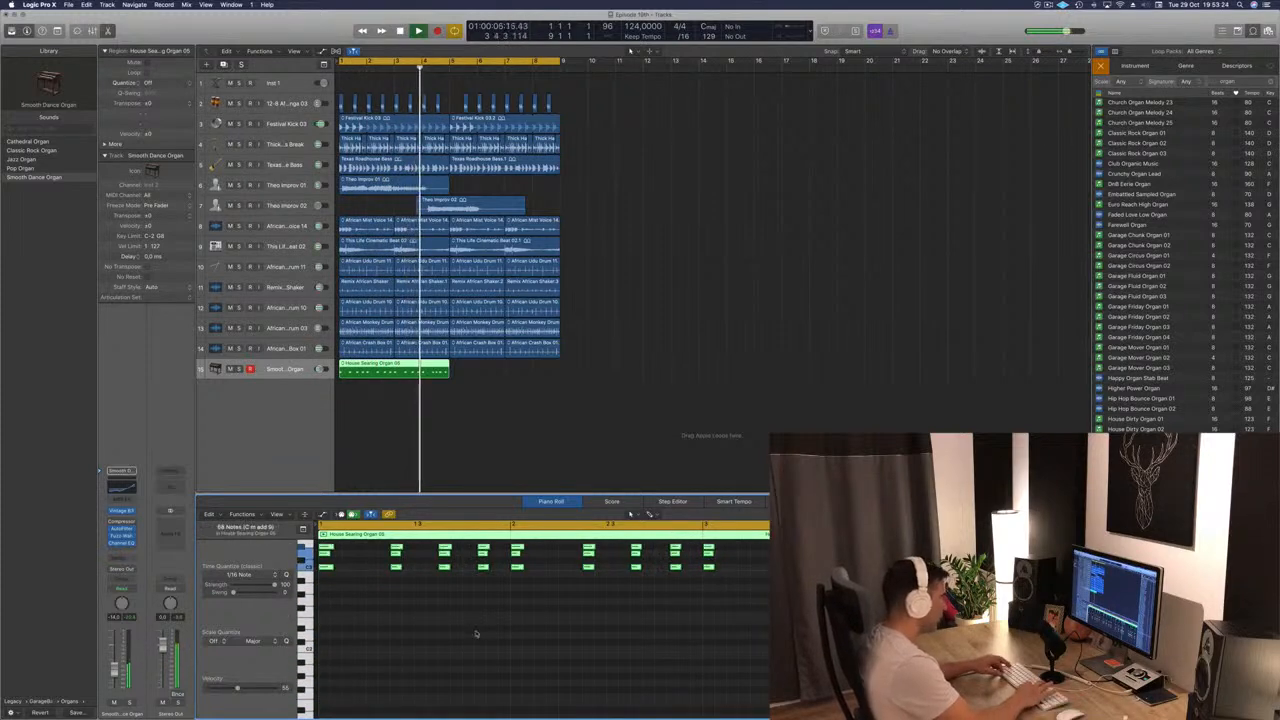
key("alt+shift+Down")
key("Return")
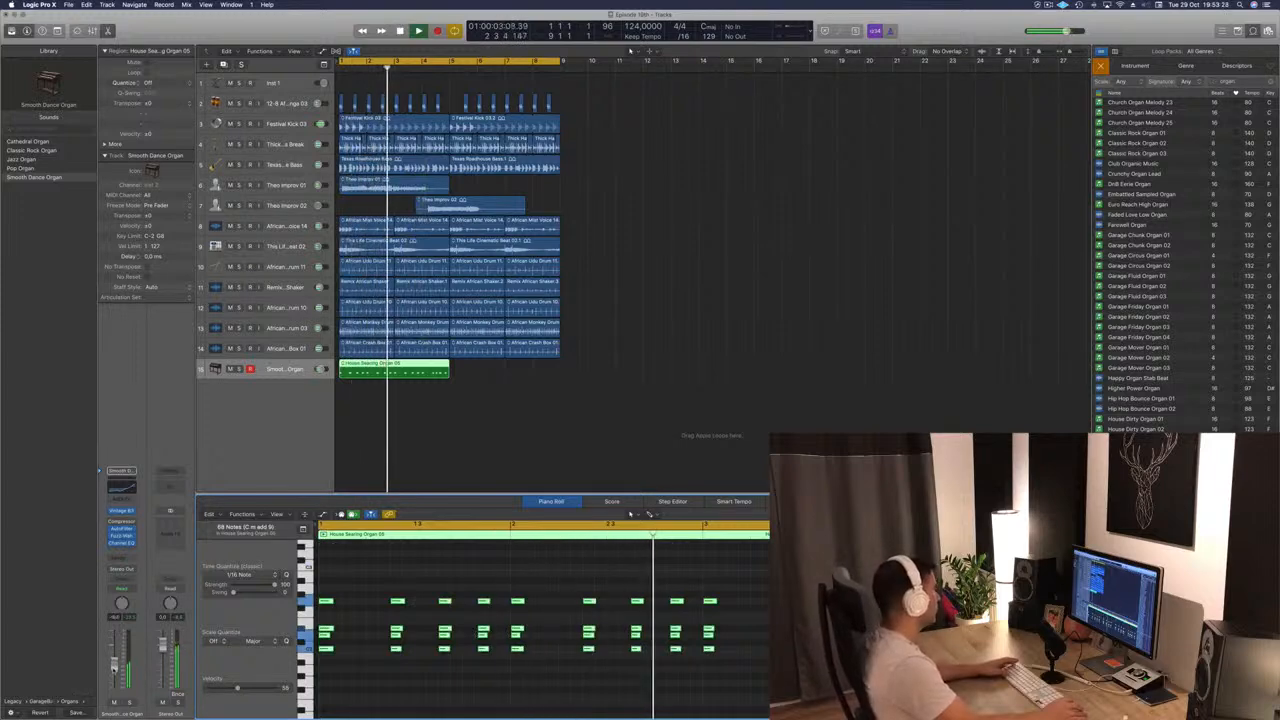
Step: Rebalance the Smooth Dance Organ track's volume to about -12.8 dB and transpose its notes up two octaves, replaying from bar 1
left_click_drag(113, 669, 113, 671)
key("alt+shift+Up")
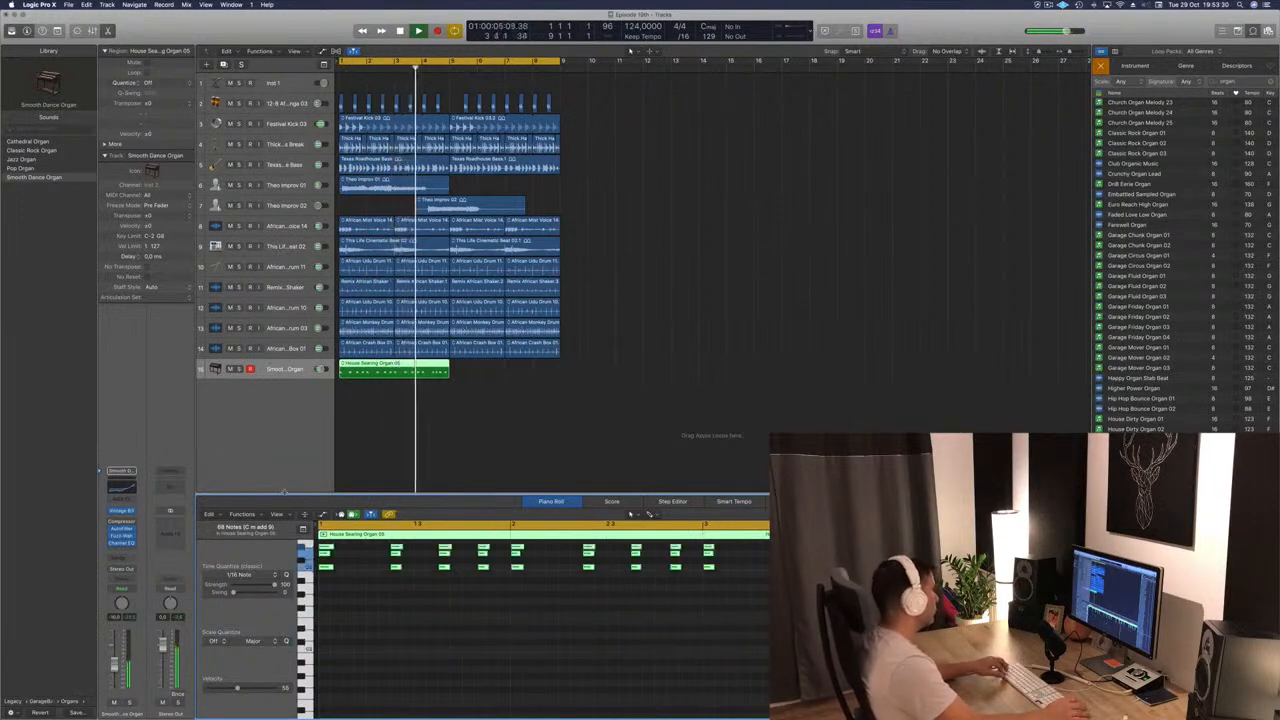
key("alt+shift+Up")
key("Return")
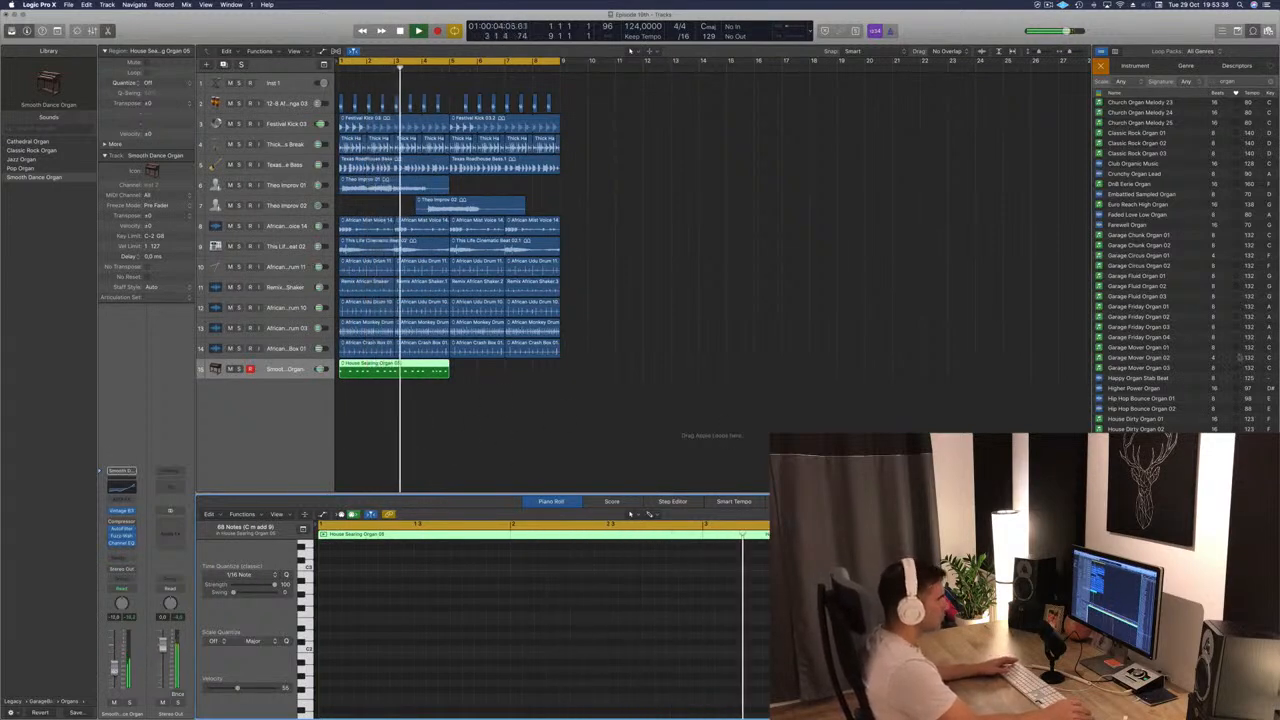
Step: Audition Island Reggae Organ 01, 02 and 03 over the playing arrangement and browse on to the Jamaican organ loops
scroll(1177, 413, "down", 3)
scroll(1176, 414, "down", 5)
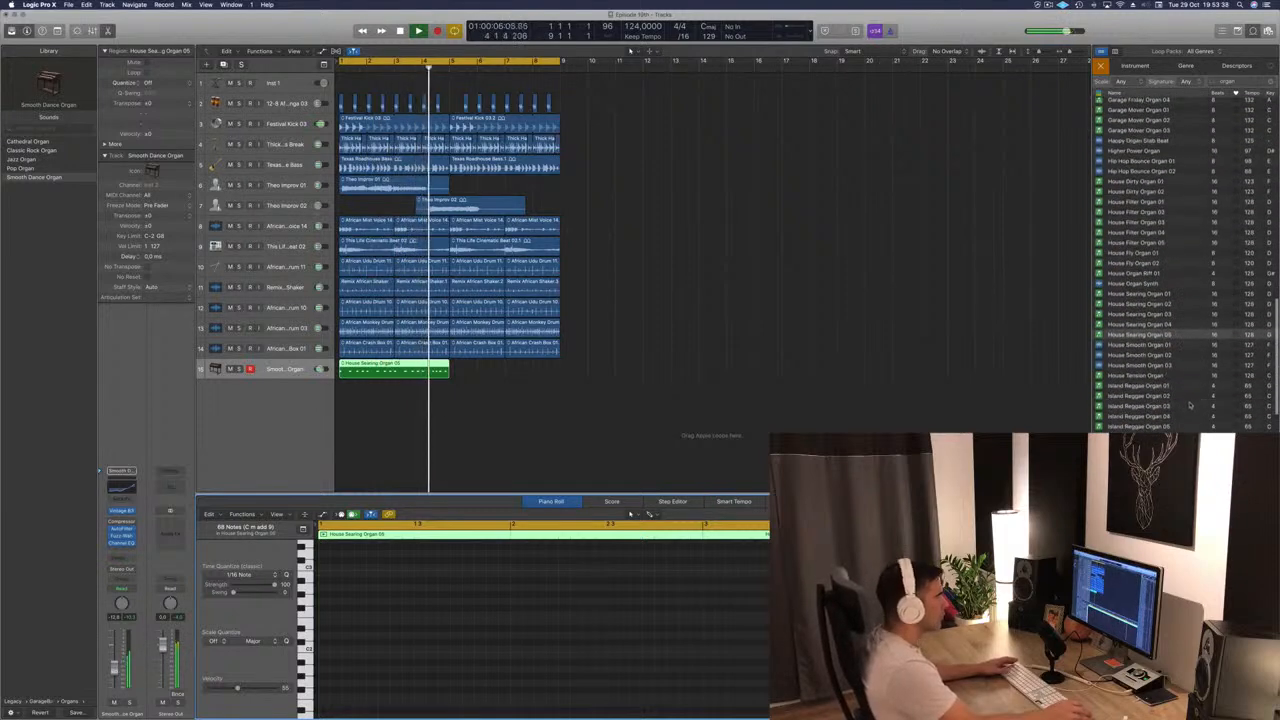
scroll(1189, 404, "down", 1)
left_click(1140, 373)
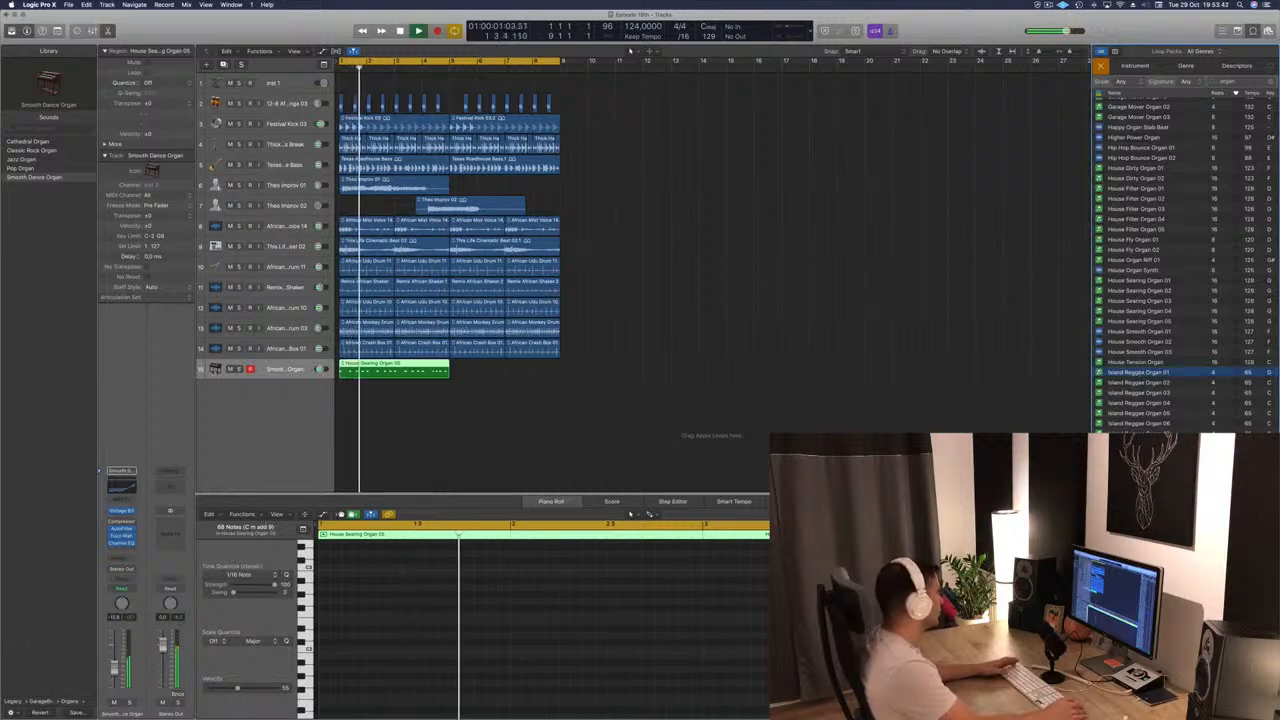
left_click(1135, 383)
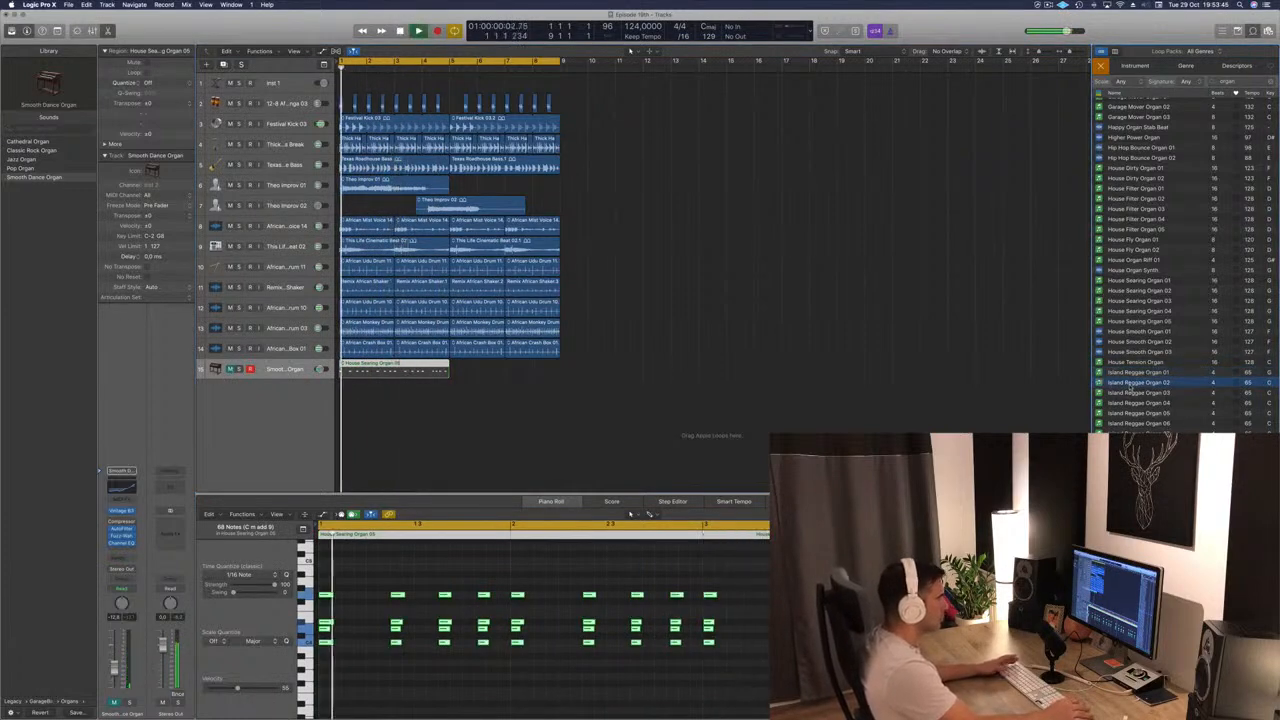
left_click(1134, 393)
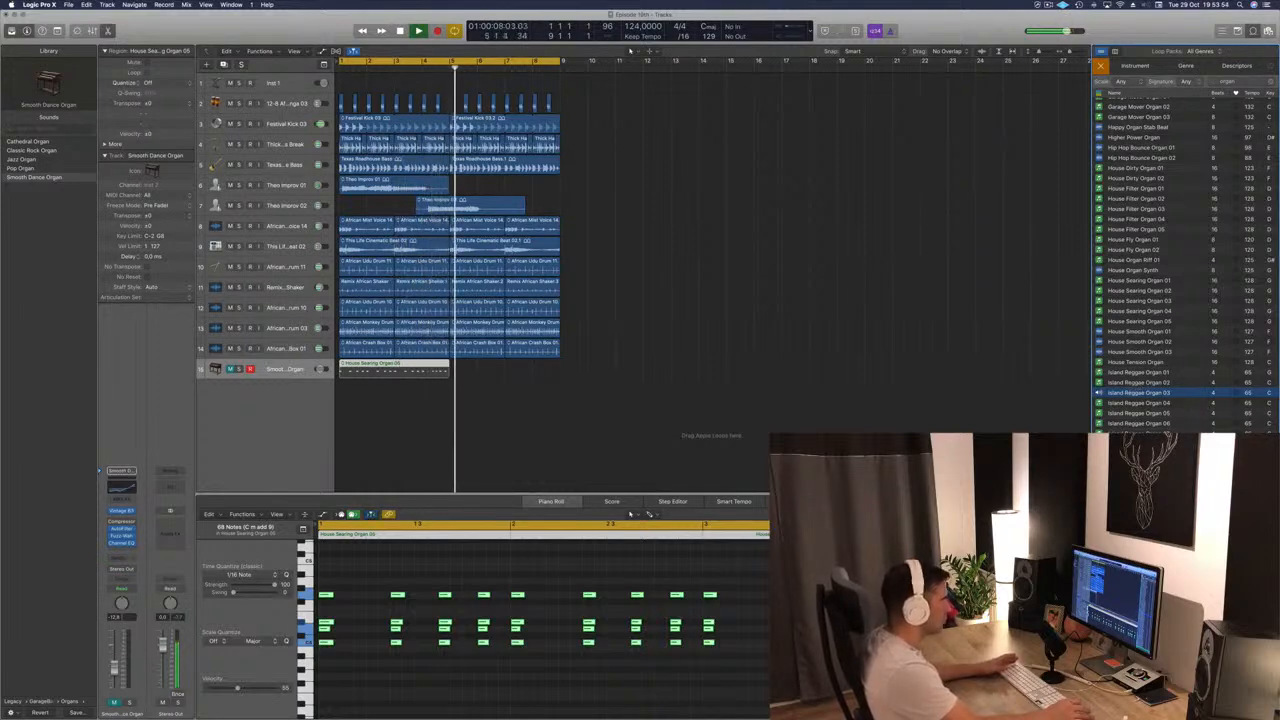
scroll(1193, 422, "down", 10)
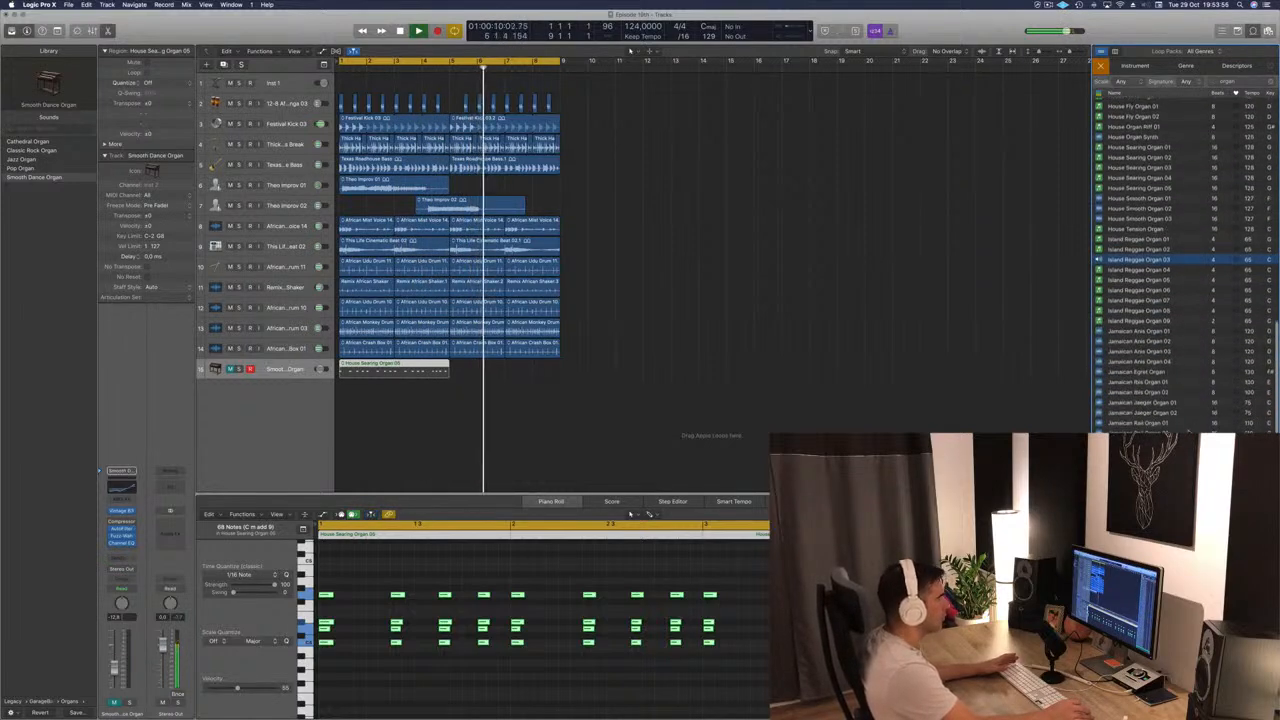
Step: Audition organ loops against the playing arrangement, from Kingdom Church Organ 01 through to the Organically House Beat loops
left_click(1134, 420)
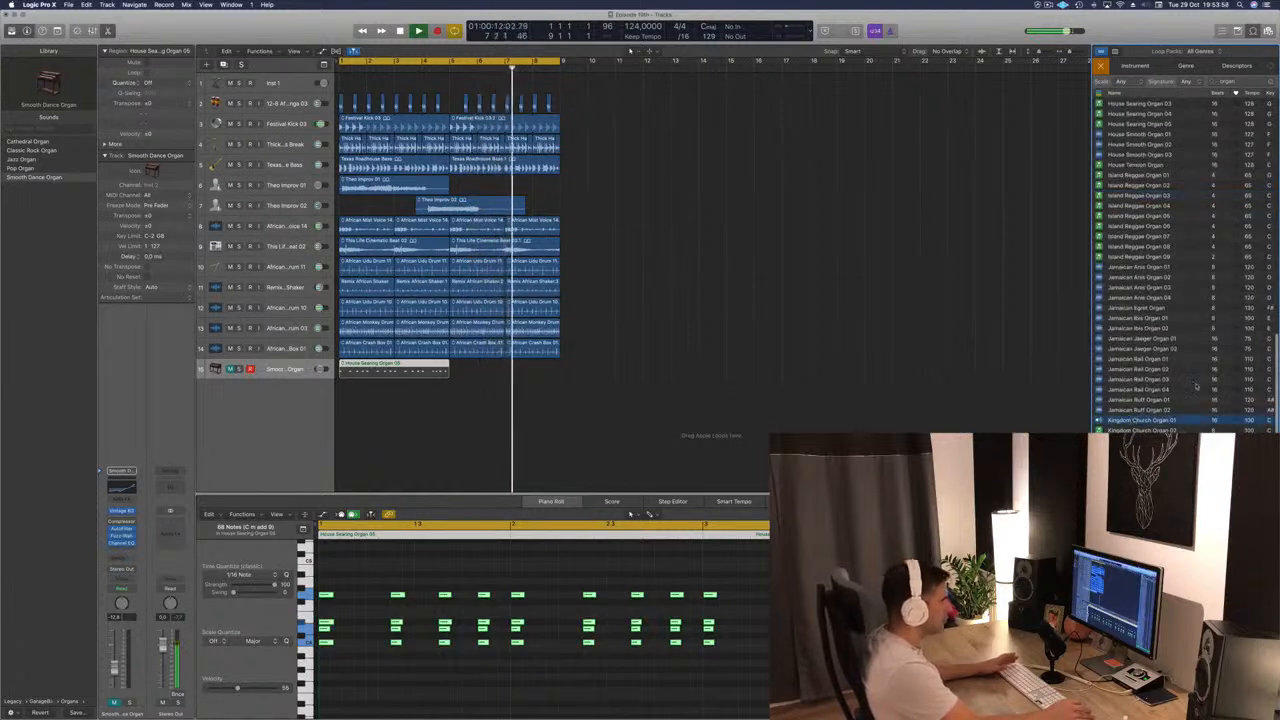
scroll(1196, 386, "down", 5)
scroll(1223, 387, "down", 5)
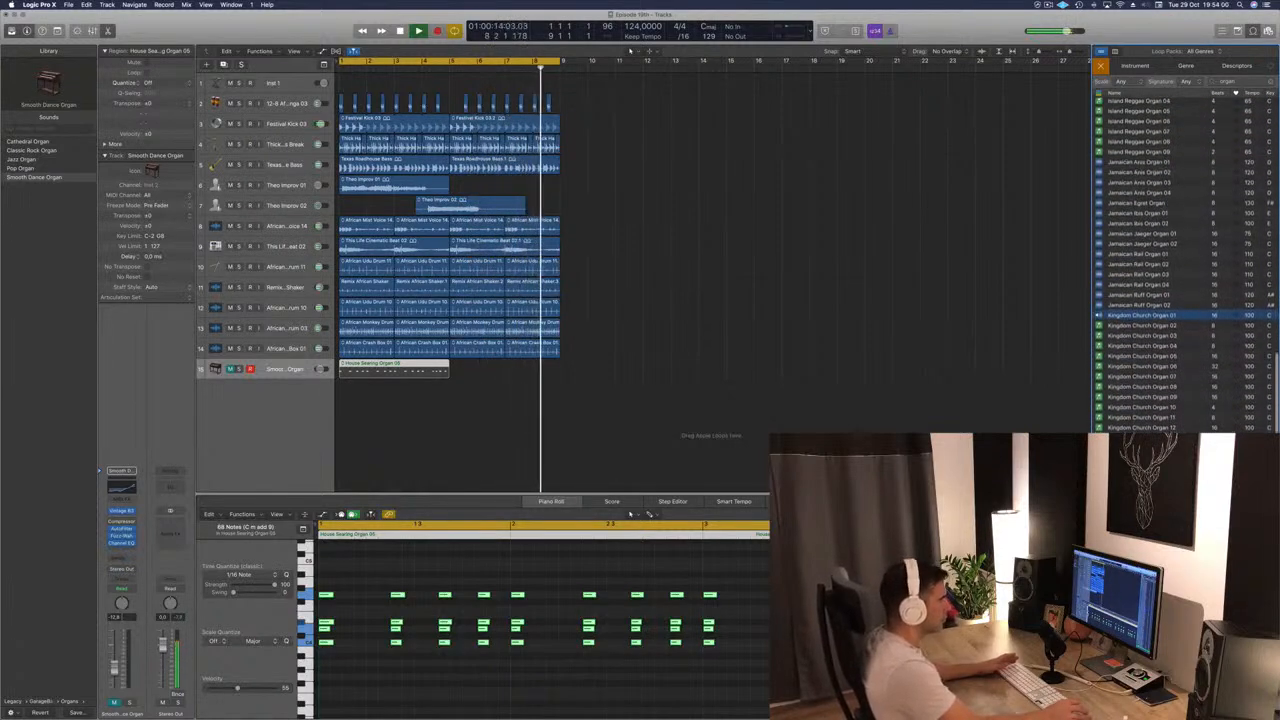
scroll(1185, 260, "down", 3)
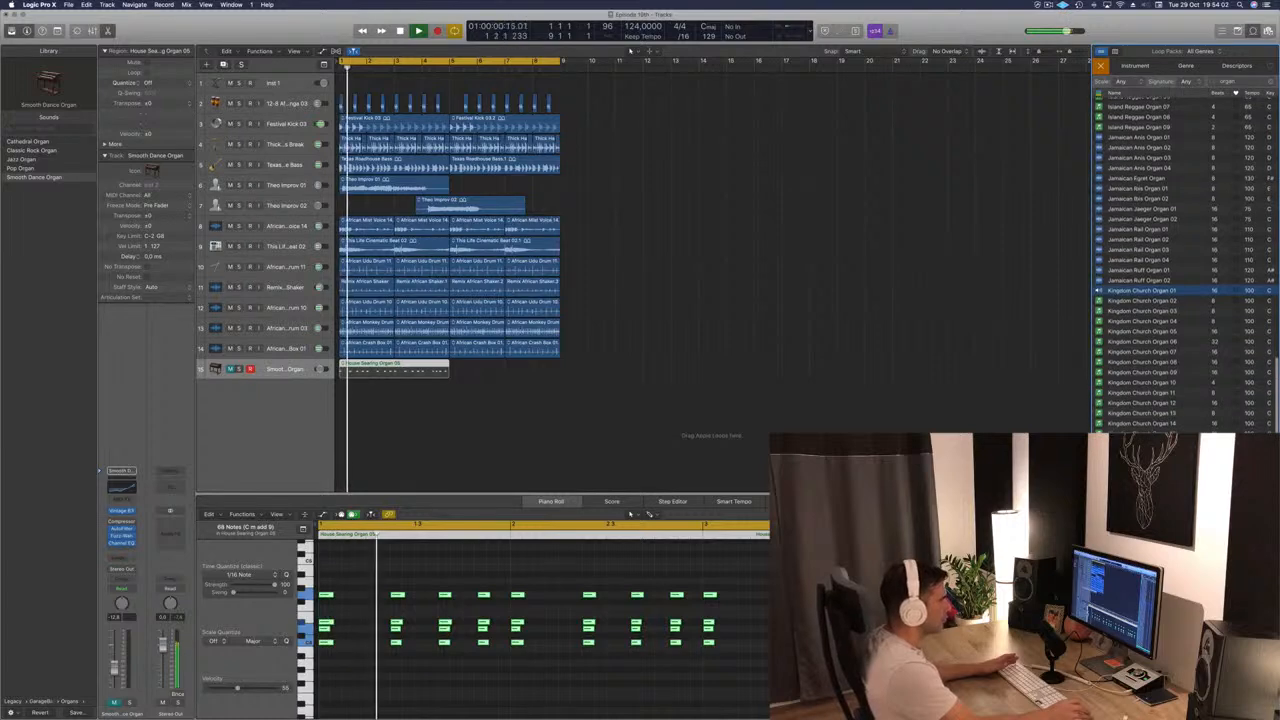
scroll(1158, 414, "down", 20)
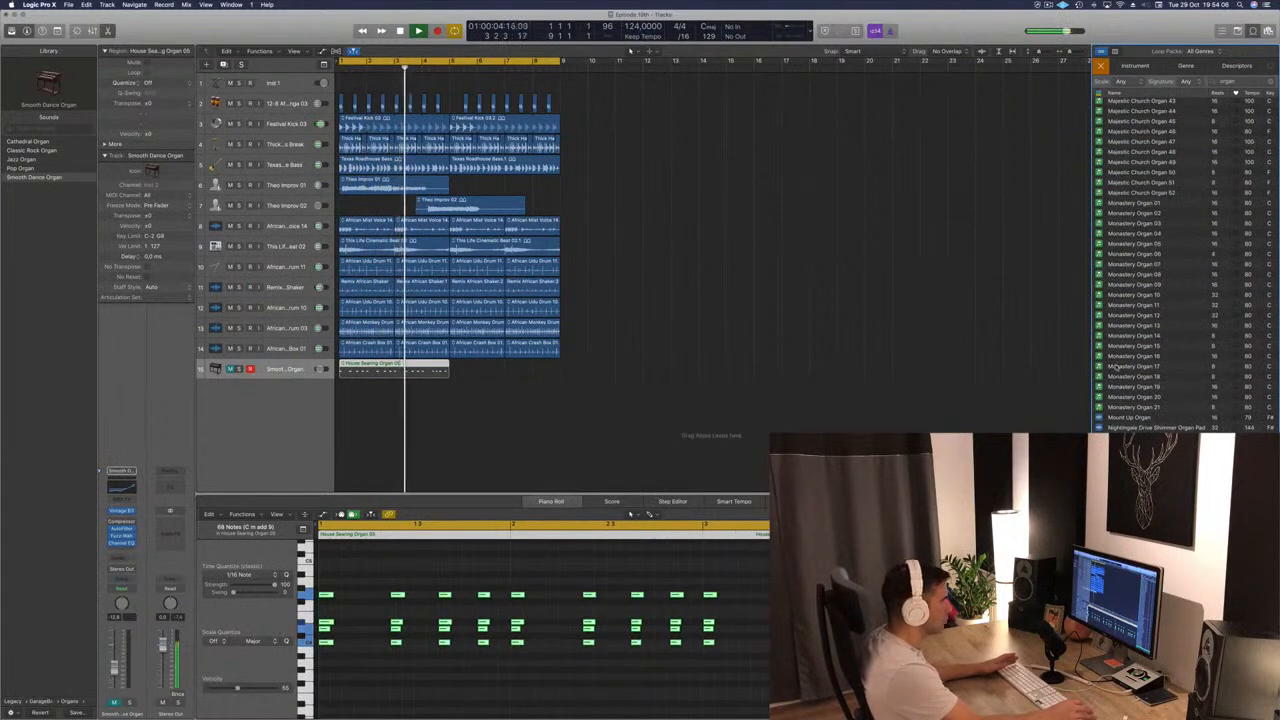
scroll(1194, 388, "down", 1)
left_click(1134, 407)
scroll(1134, 407, "down", 4)
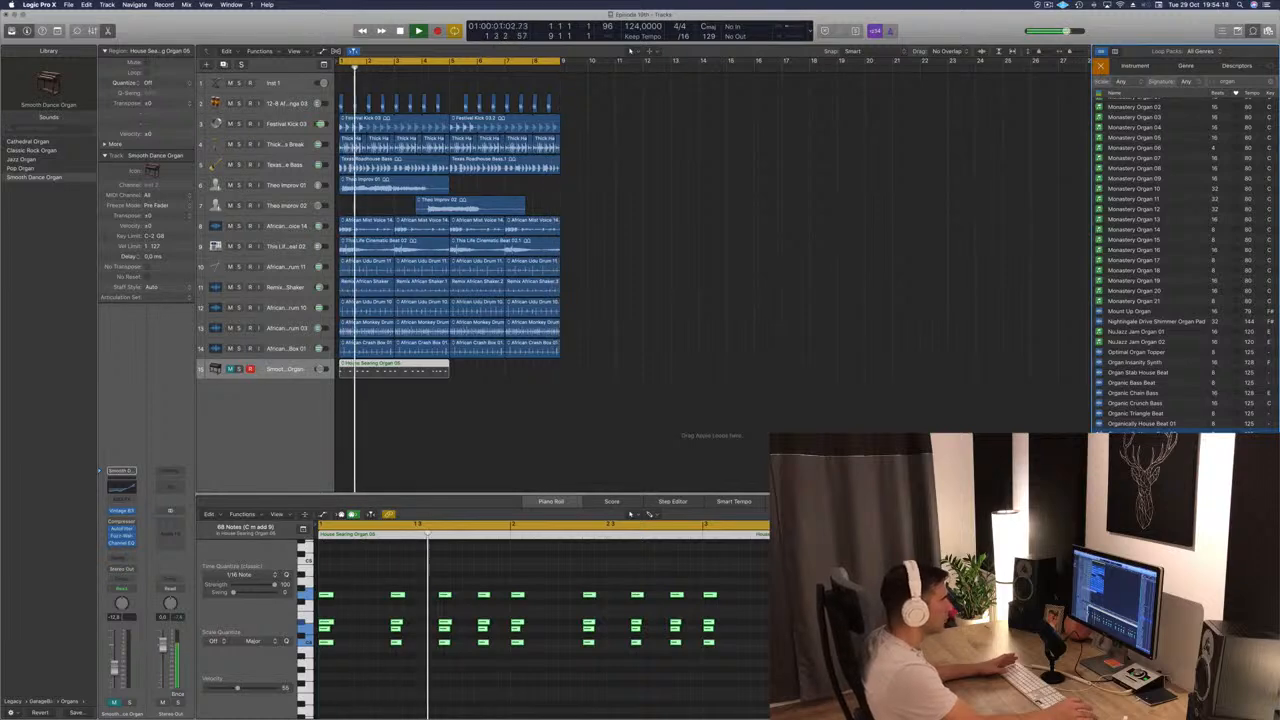
Step: Try the Organically House Beat 02 loop soloed on a new track from bar 1 and delete its region
left_click_drag(1140, 434, 340, 440)
key("space")
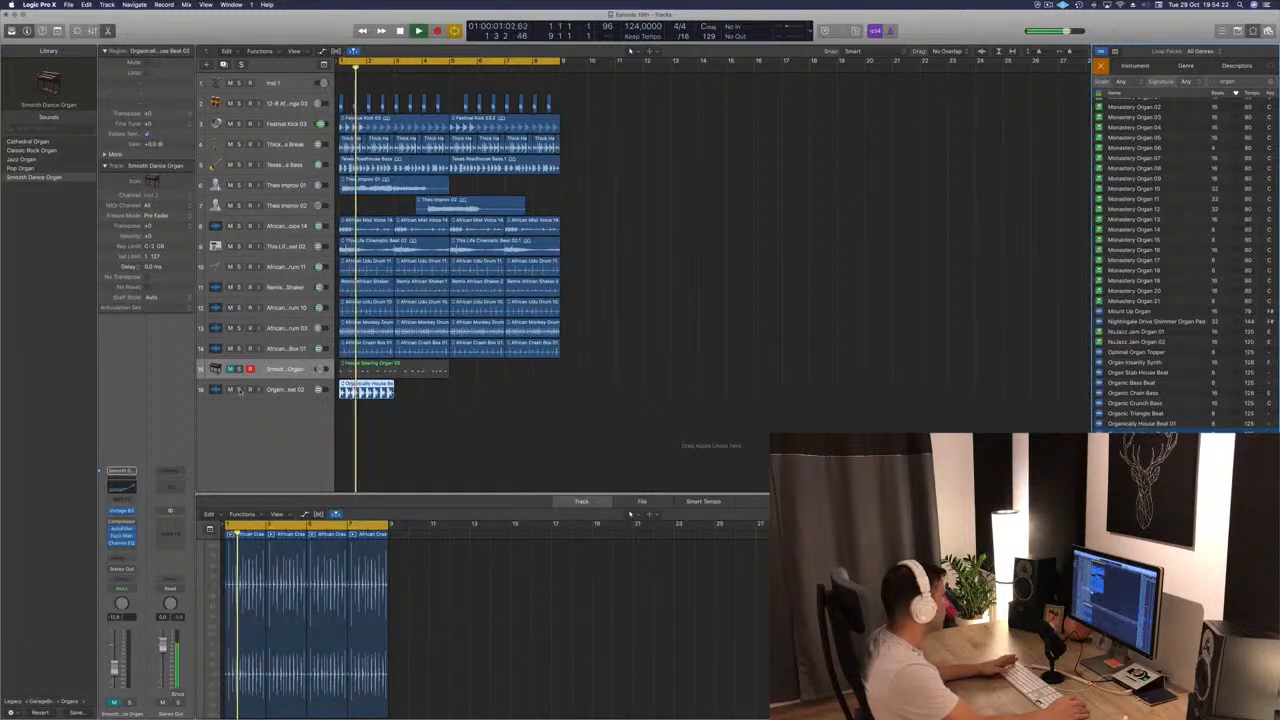
left_click(239, 389)
left_click(286, 389)
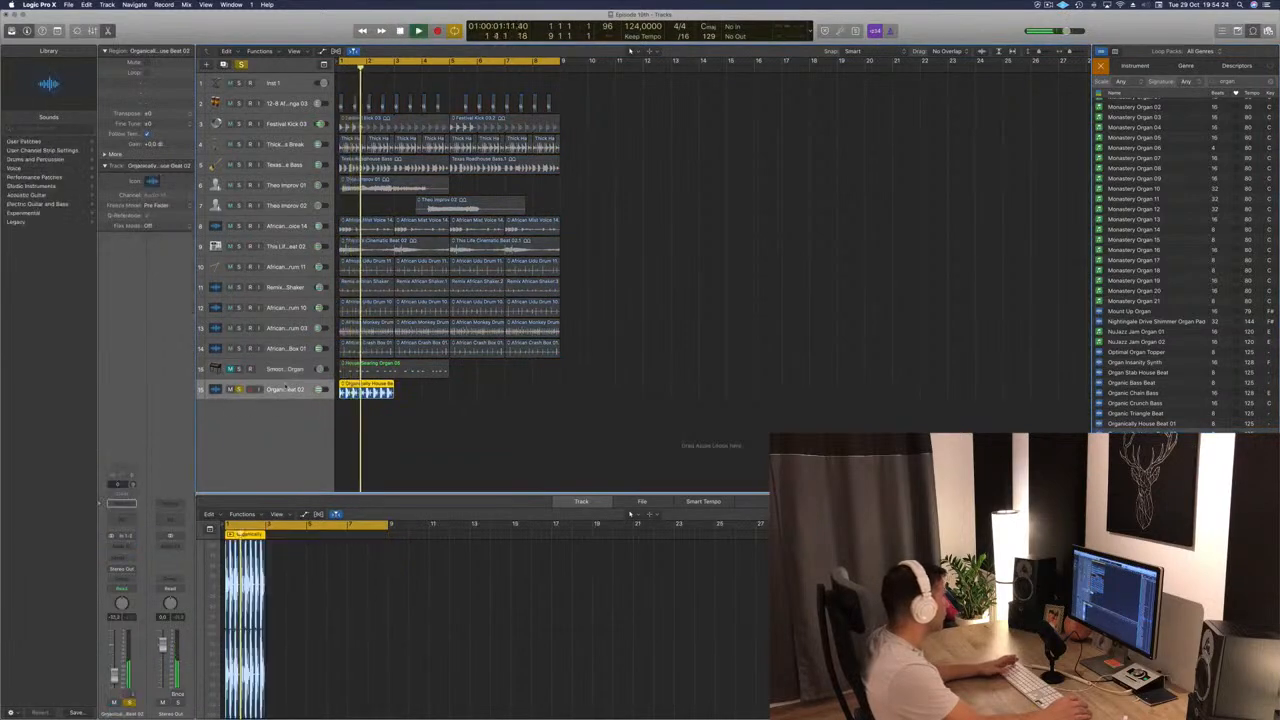
left_click(239, 389)
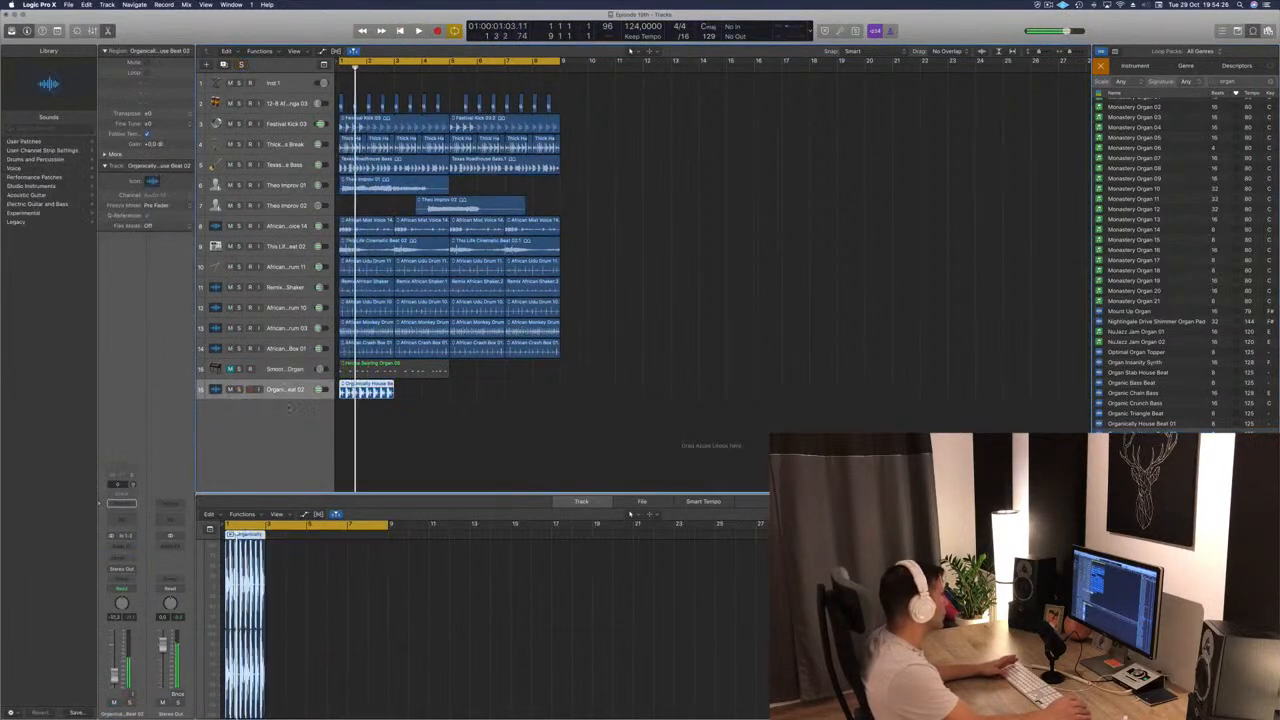
key("Delete")
Step: Audition the Remix Cherry Organ loop and place it at bar 1 on the empty track below the Smooth Dance Organ track
key("space")
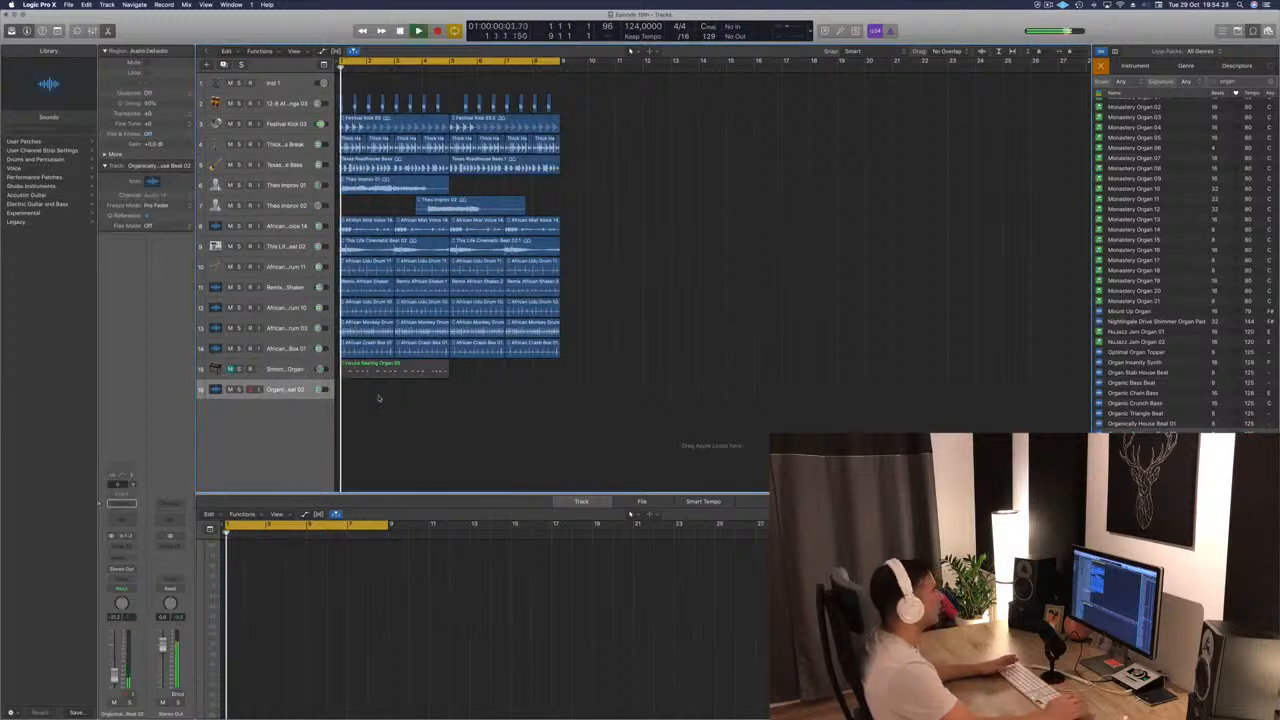
scroll(1140, 427, "down", 3)
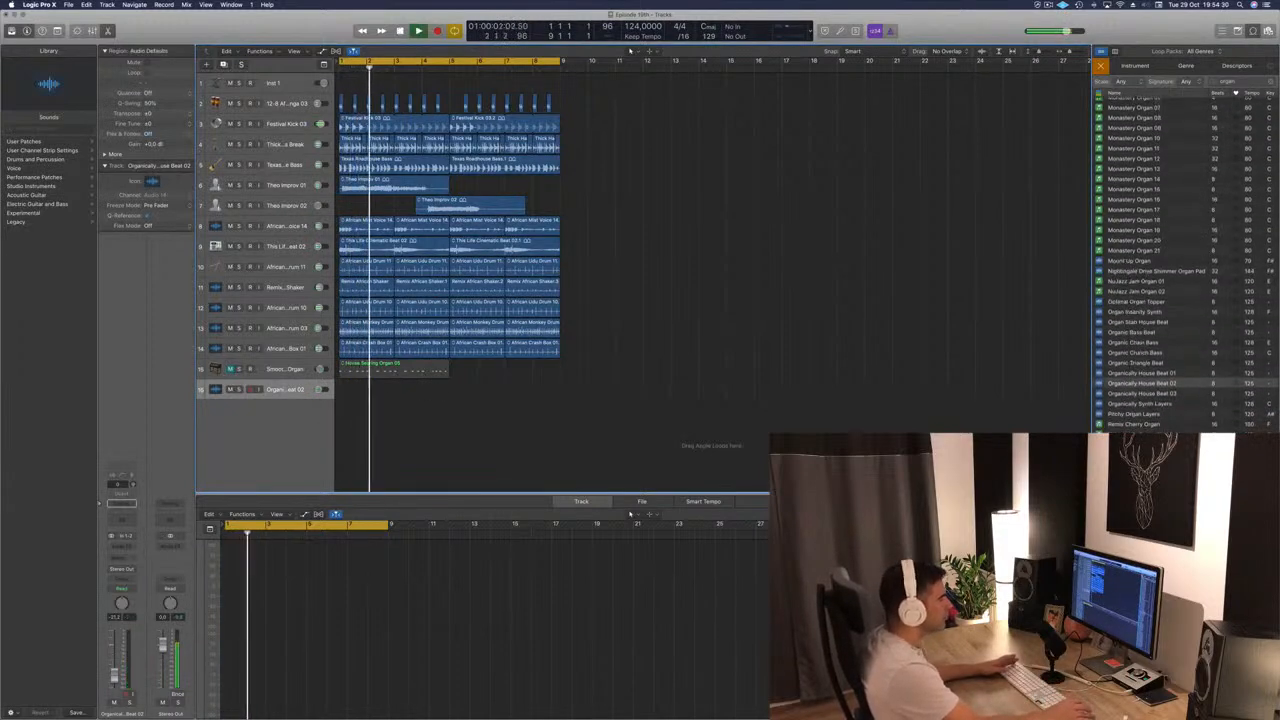
left_click(1140, 426)
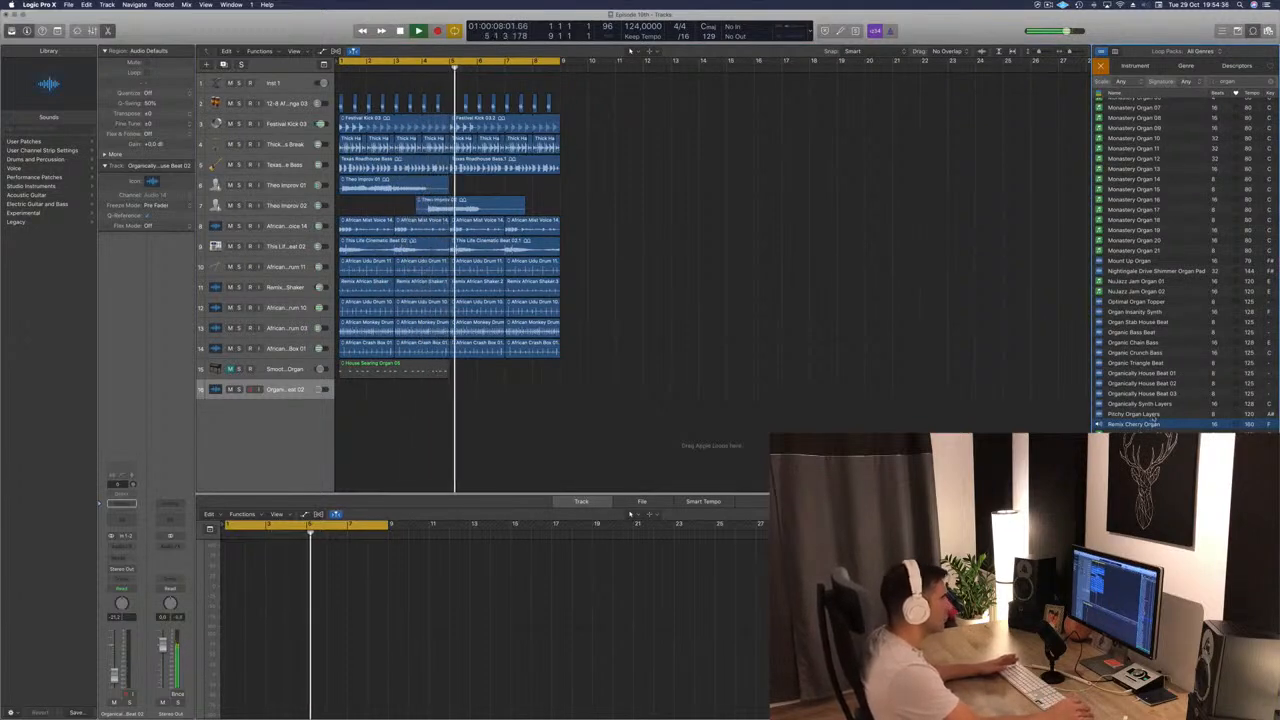
left_click_drag(1066, 423, 341, 398)
key("space")
key("space")
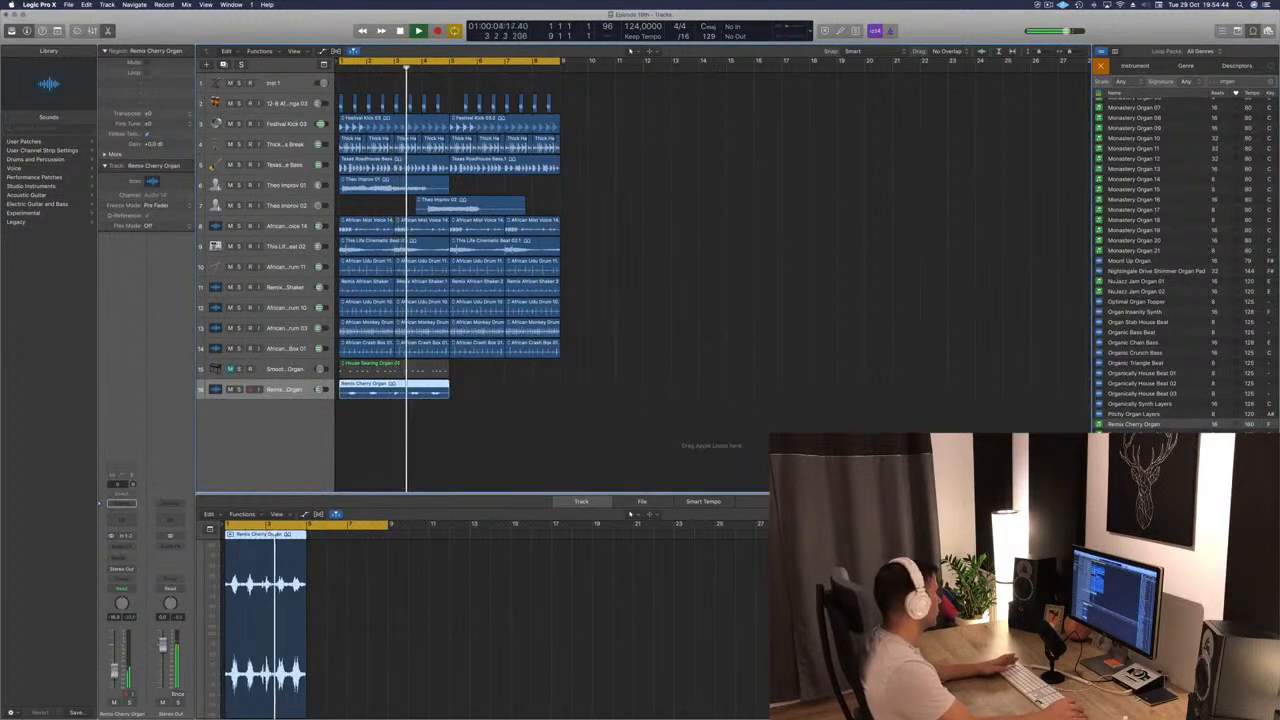
Step: Delete the House Searing Organ region and copy the Remix Cherry Organ region to bar 5
left_click(423, 371)
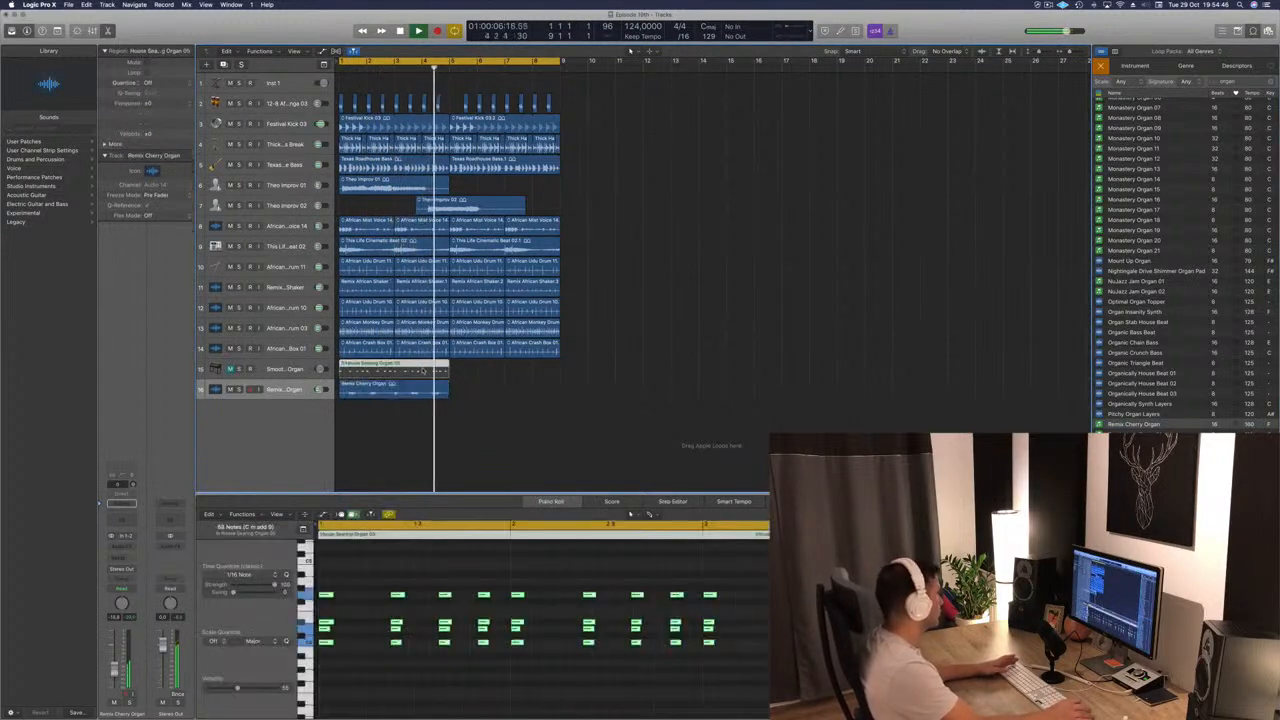
left_click(285, 369)
key("Delete")
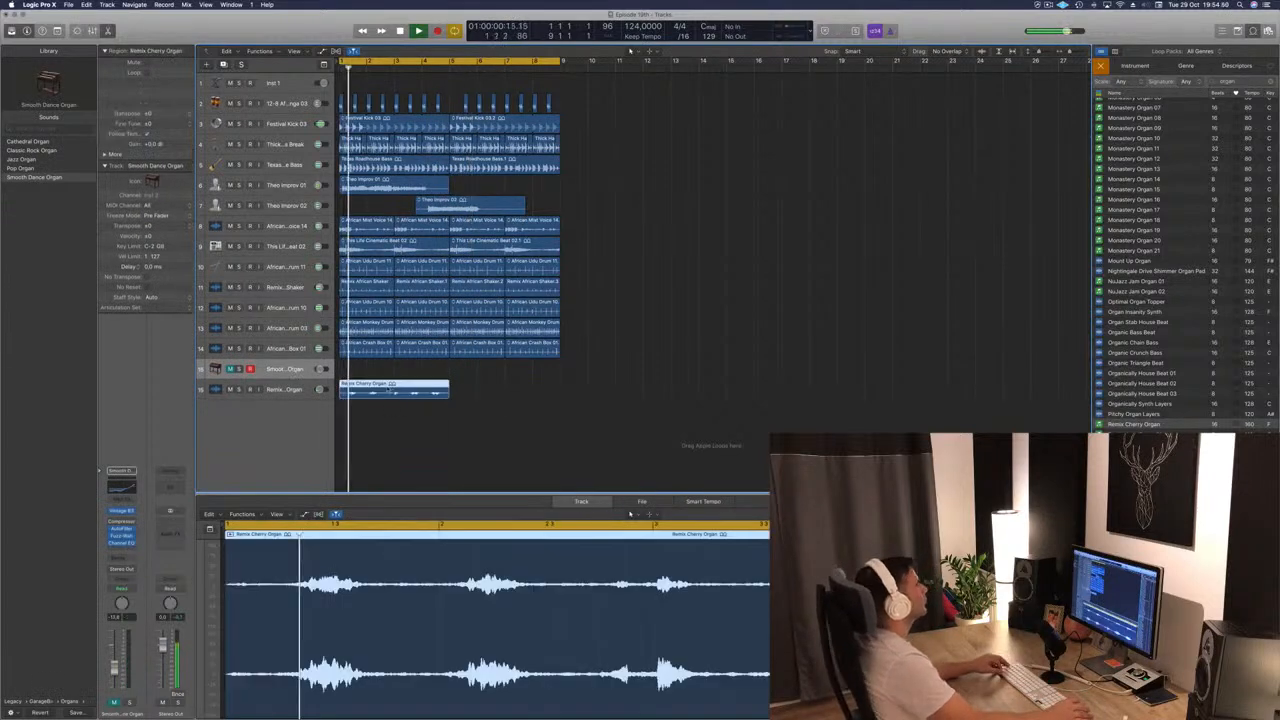
left_click_drag(387, 391, 497, 399)
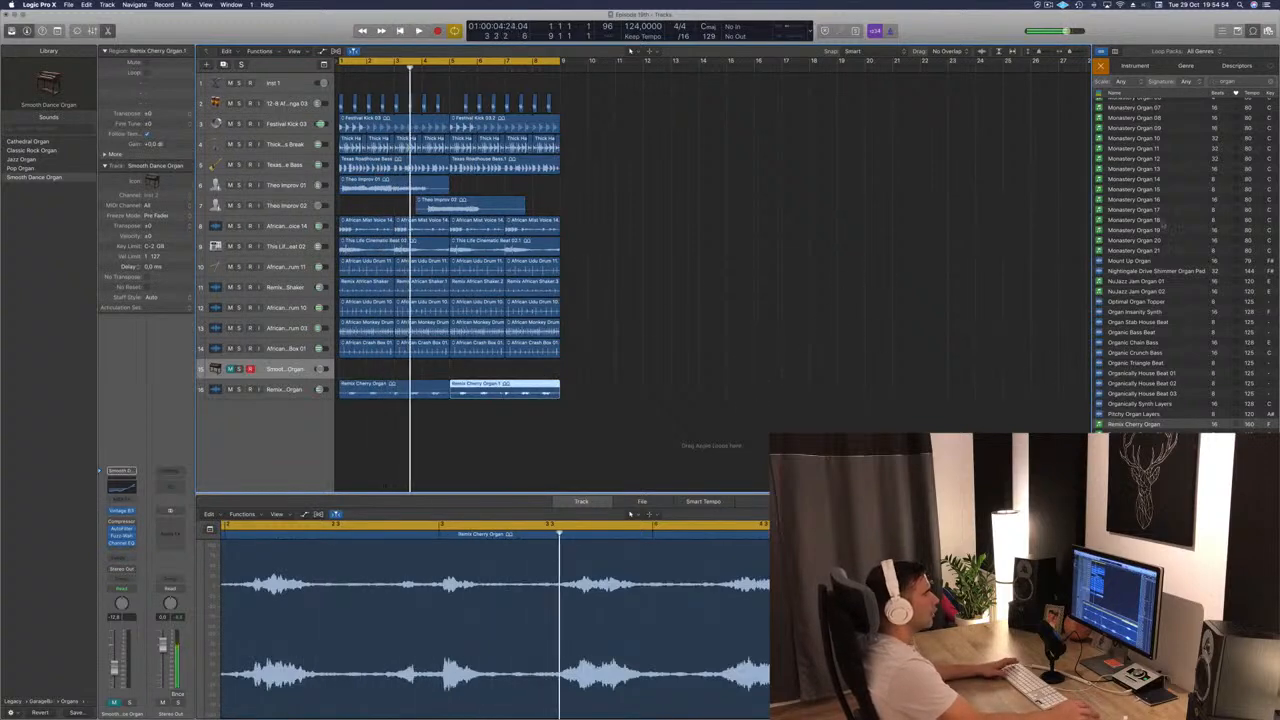
Step: Search the loops for "hi hat" and add Frisky Hi Hats 01 at bar 1 on a new track
scroll(1163, 231, "up", 5)
scroll(1163, 231, "up", 10)
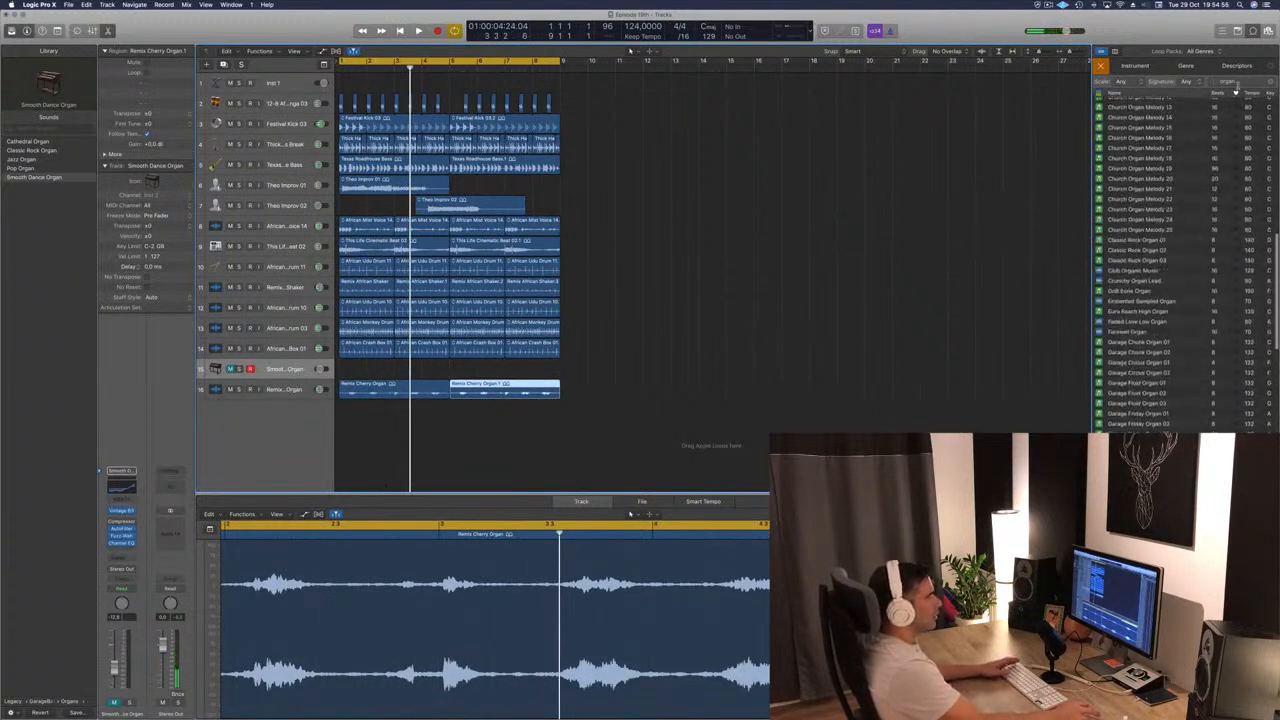
type("h")
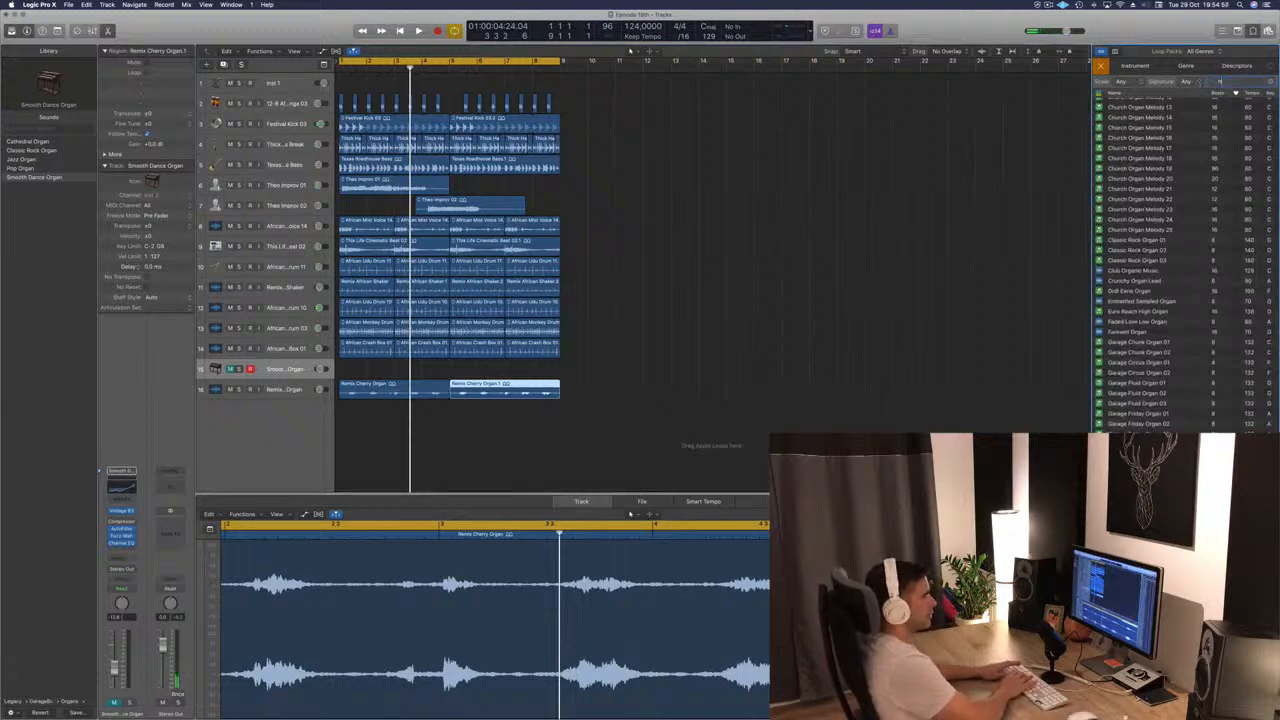
type("i")
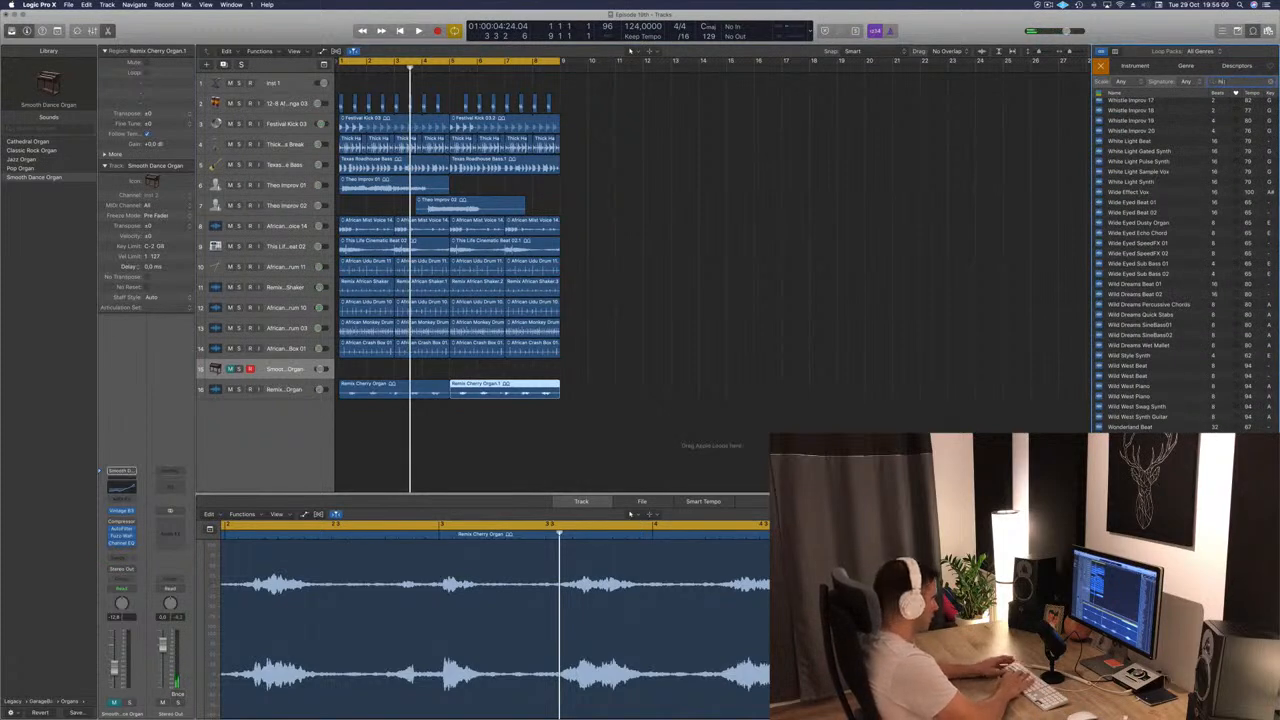
type(" hat")
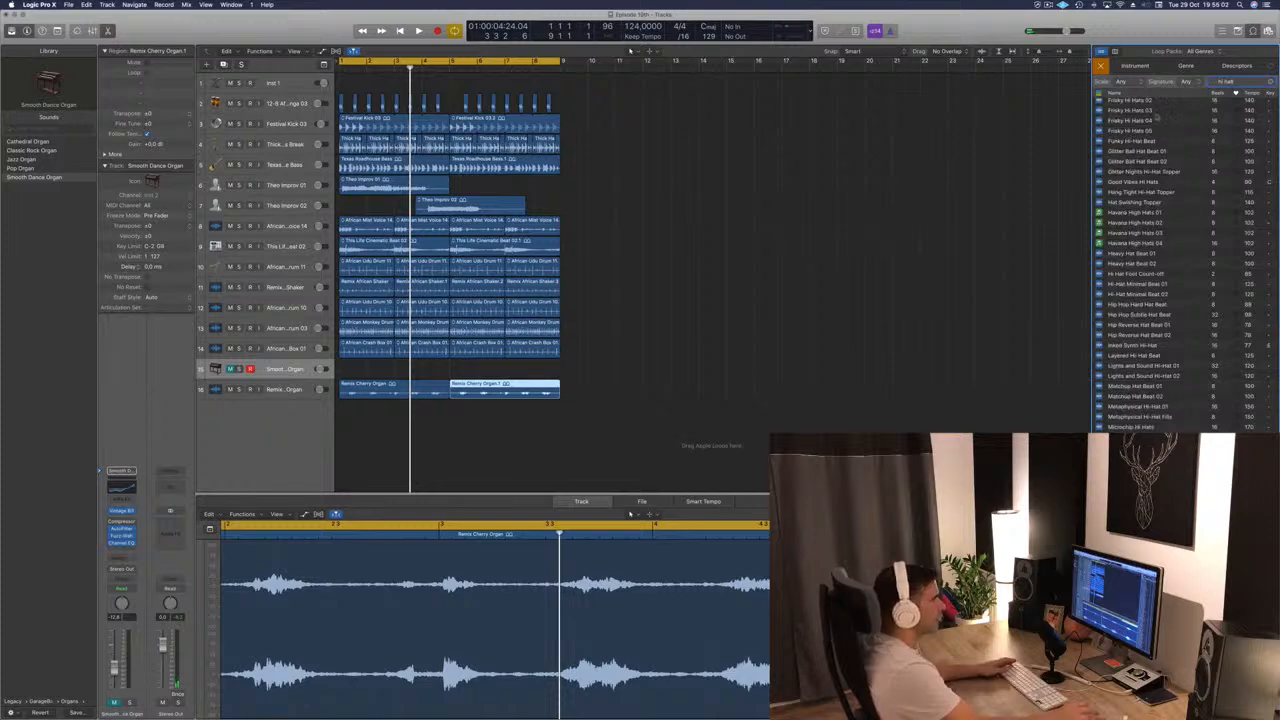
scroll(1150, 140, "up", 3)
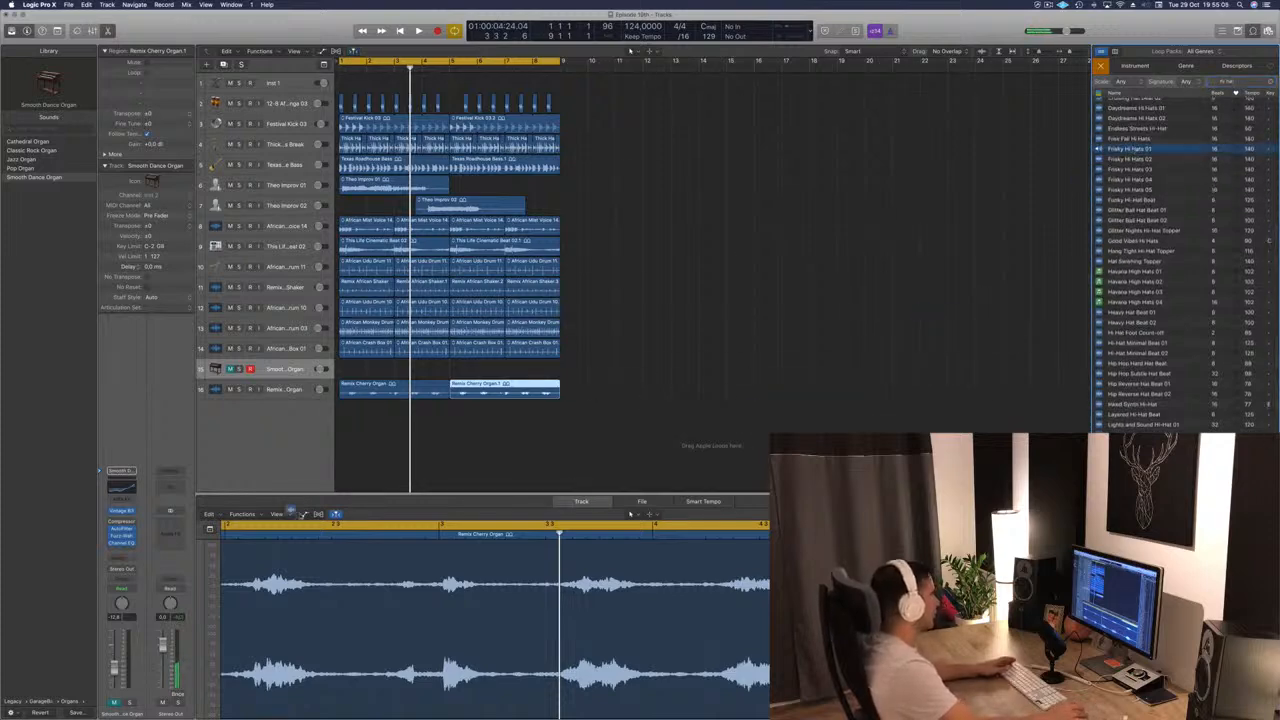
left_click_drag(303, 515, 338, 421)
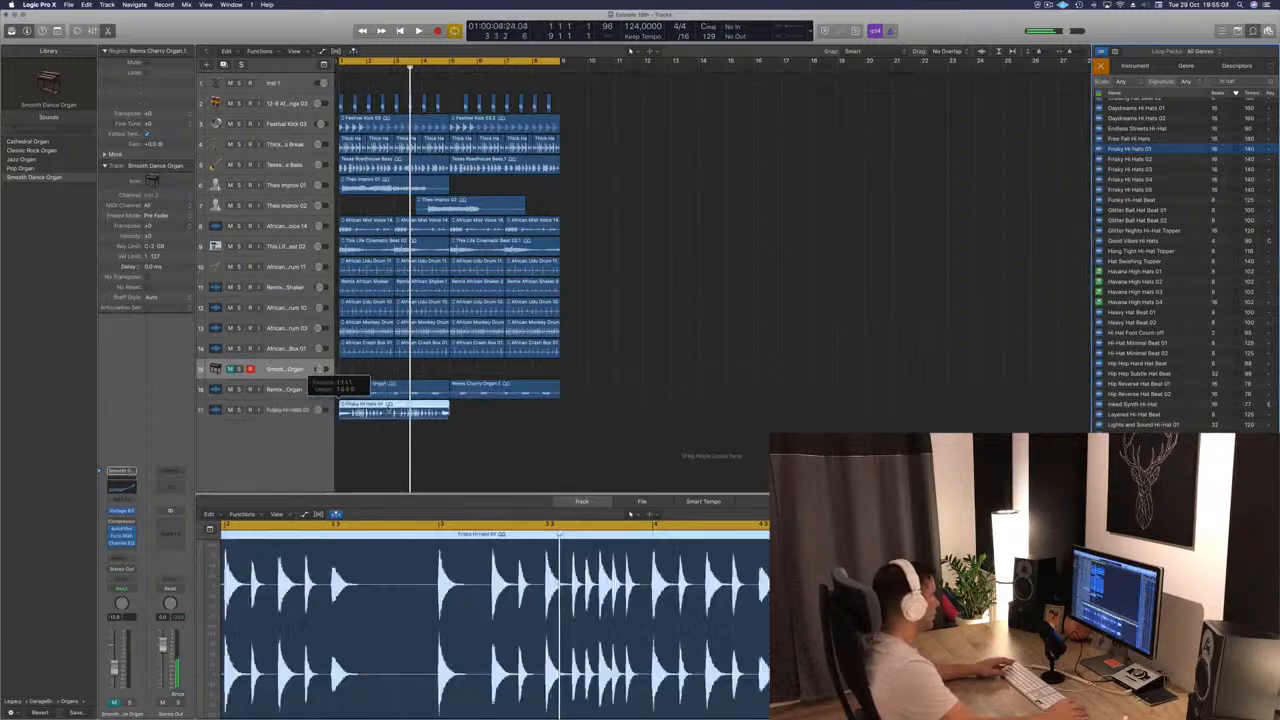
Step: Split the Frisky Hi Hats 01 region at bar 2 and delete the part before the cut
scroll(328, 591, "up", 2)
scroll(331, 591, "left", 5)
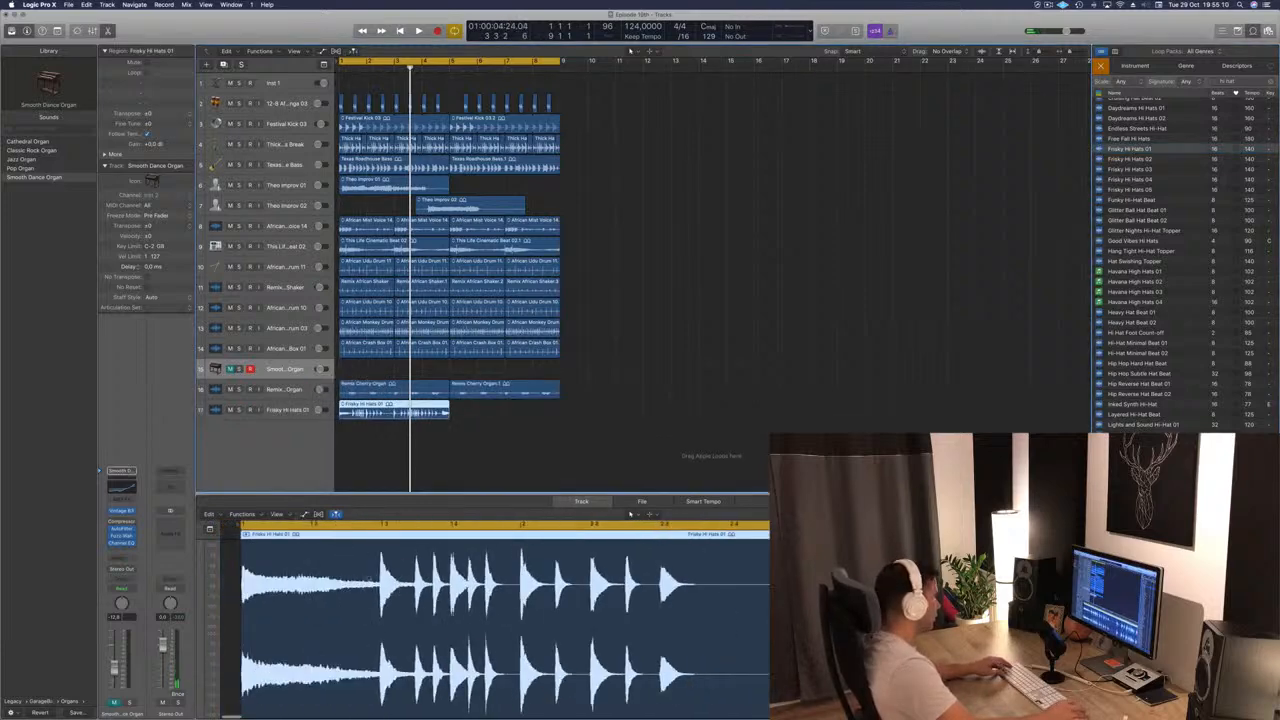
left_click(505, 588)
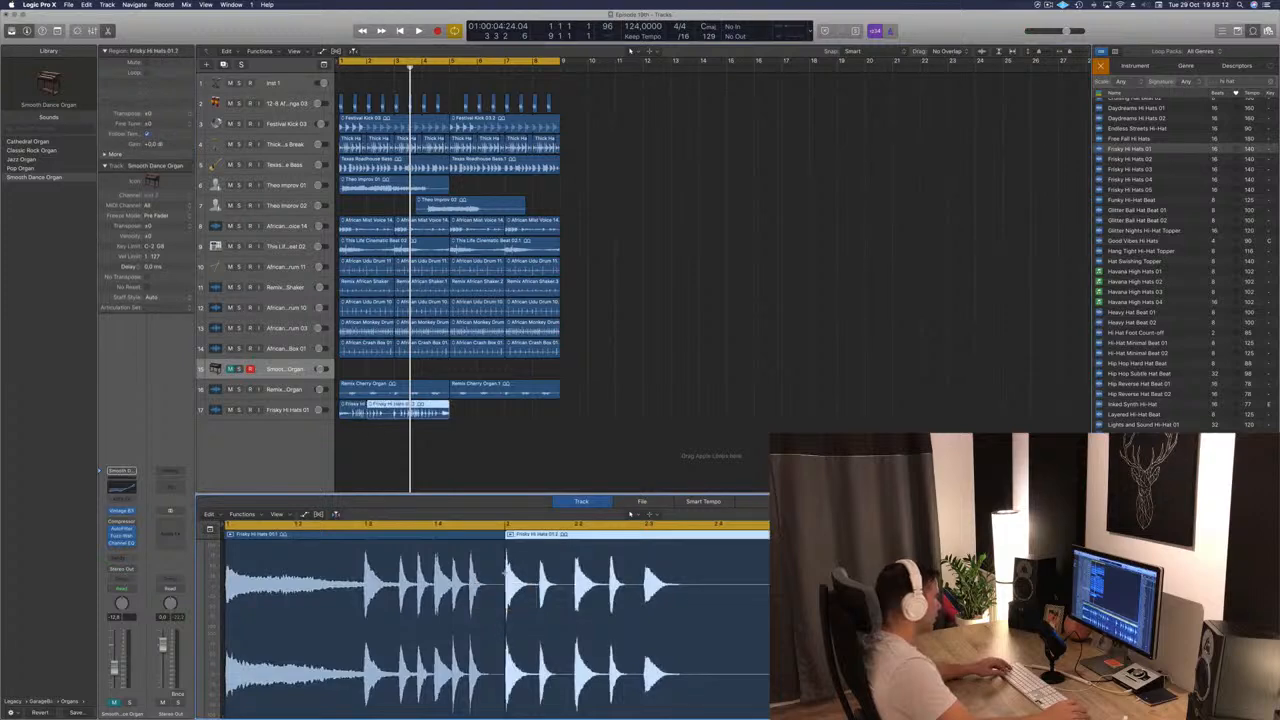
key("x")
left_click(514, 386)
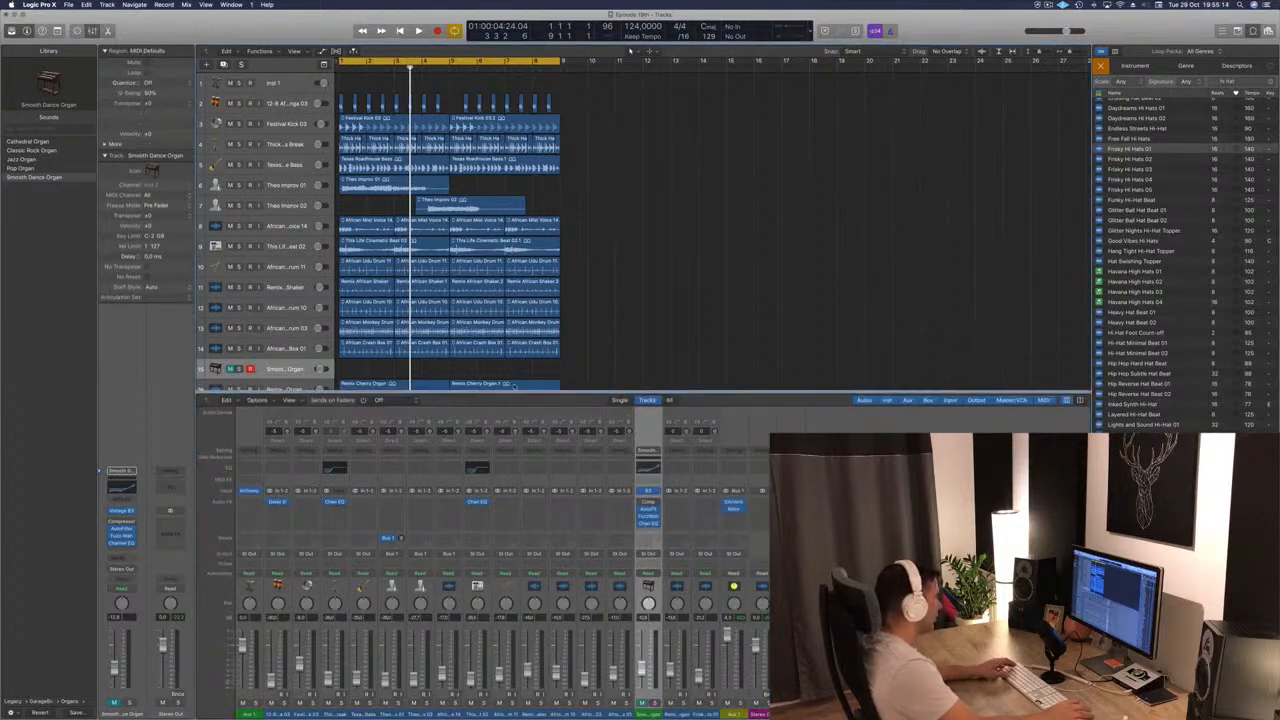
key("x")
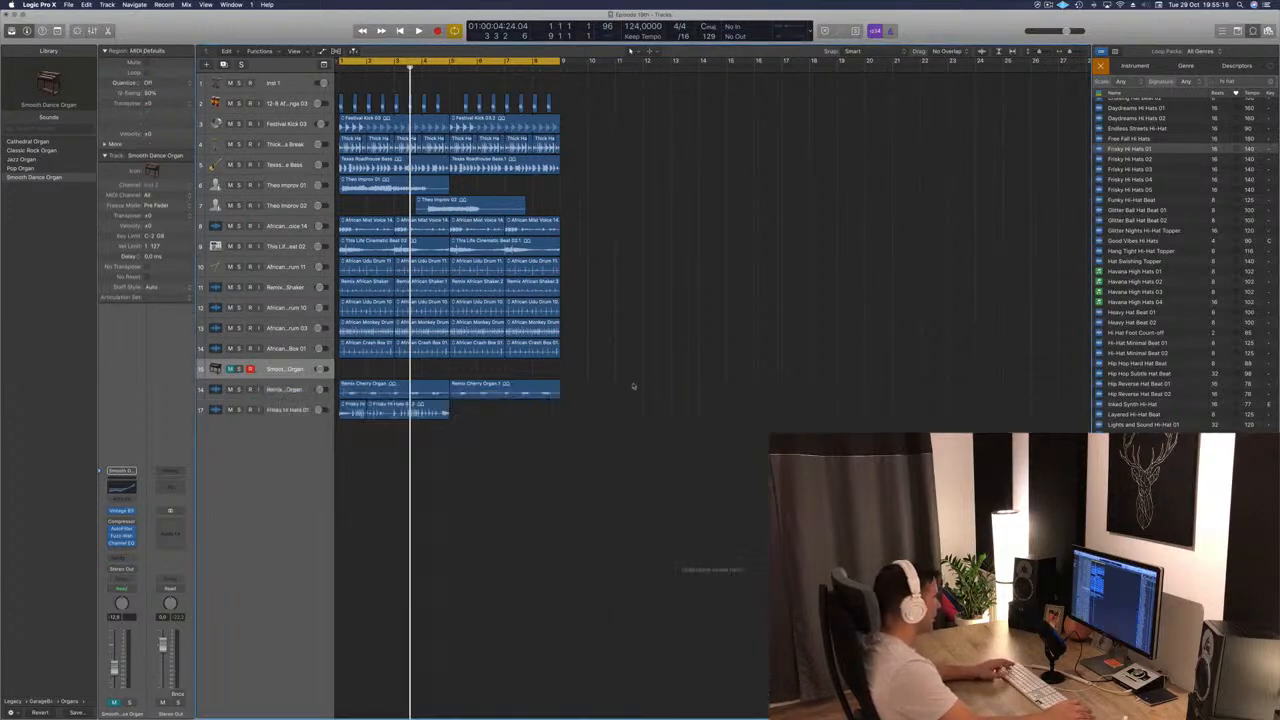
left_click(368, 405)
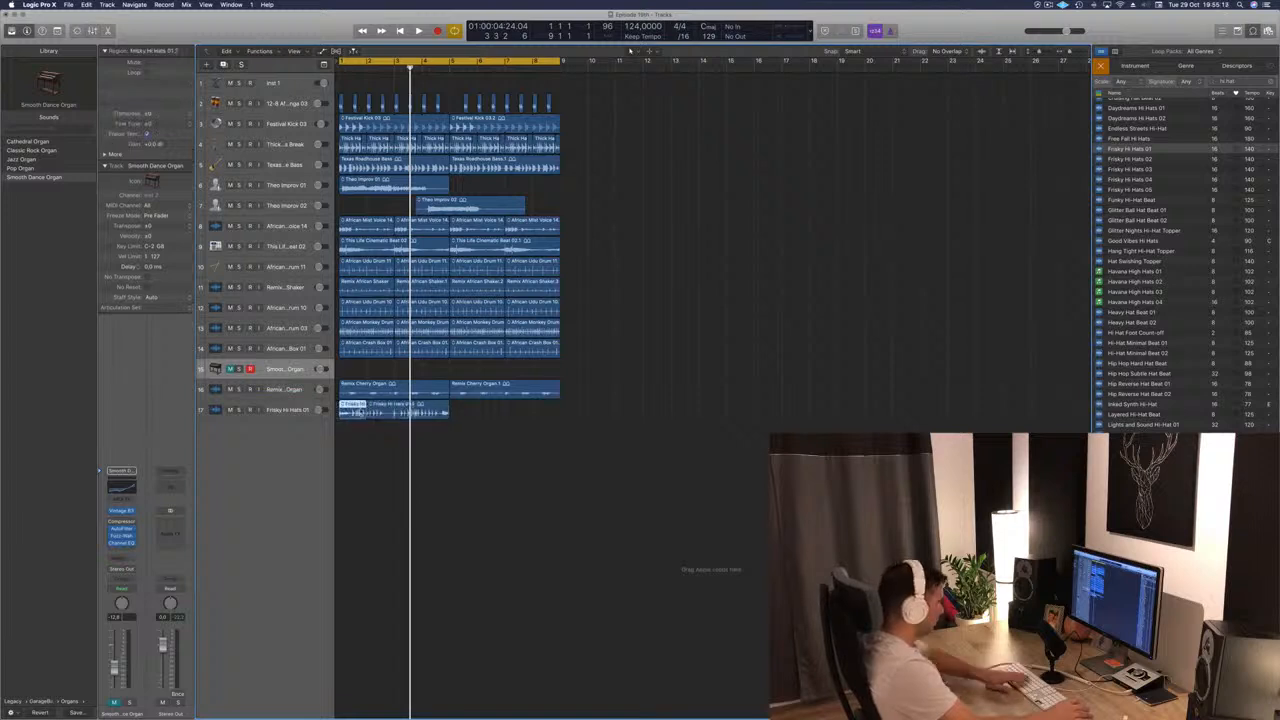
key("Delete")
Step: Trim the remaining Frisky Hi Hats 01 region to its first hit and move it to beat 2 of bar 1
key("e")
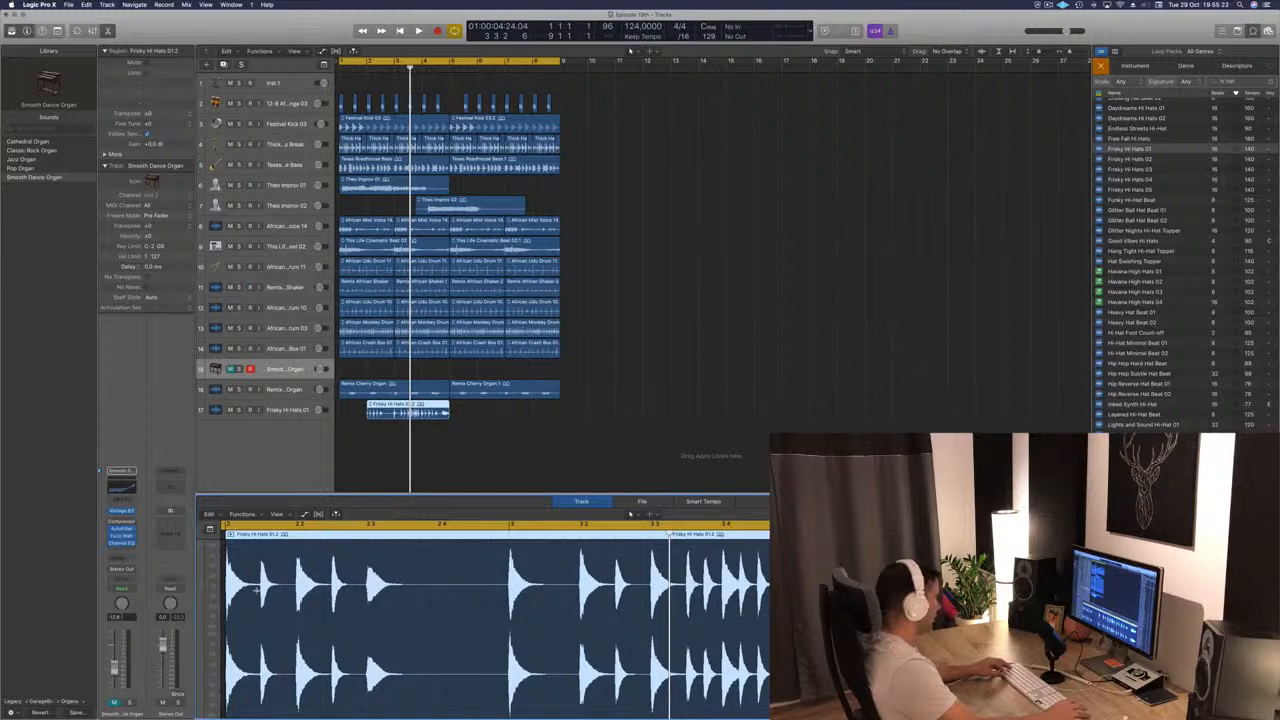
double_click(257, 590, "super")
key("Delete")
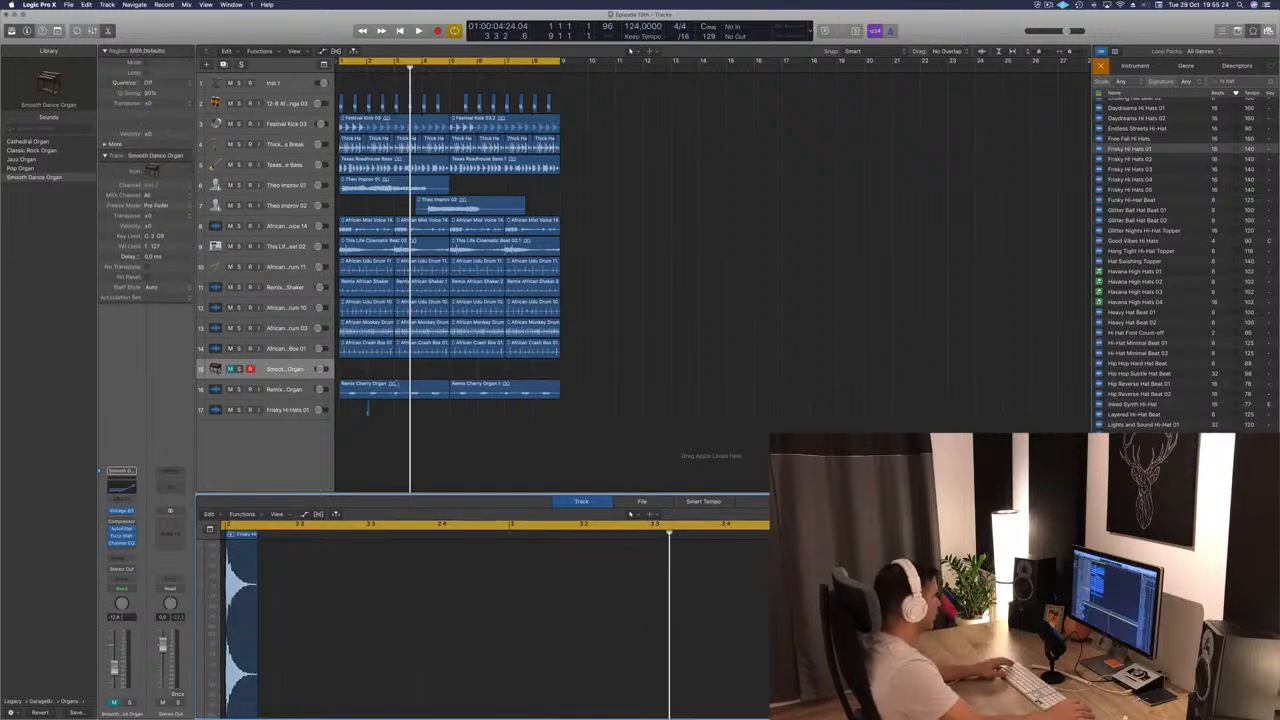
left_click_drag(368, 412, 347, 411)
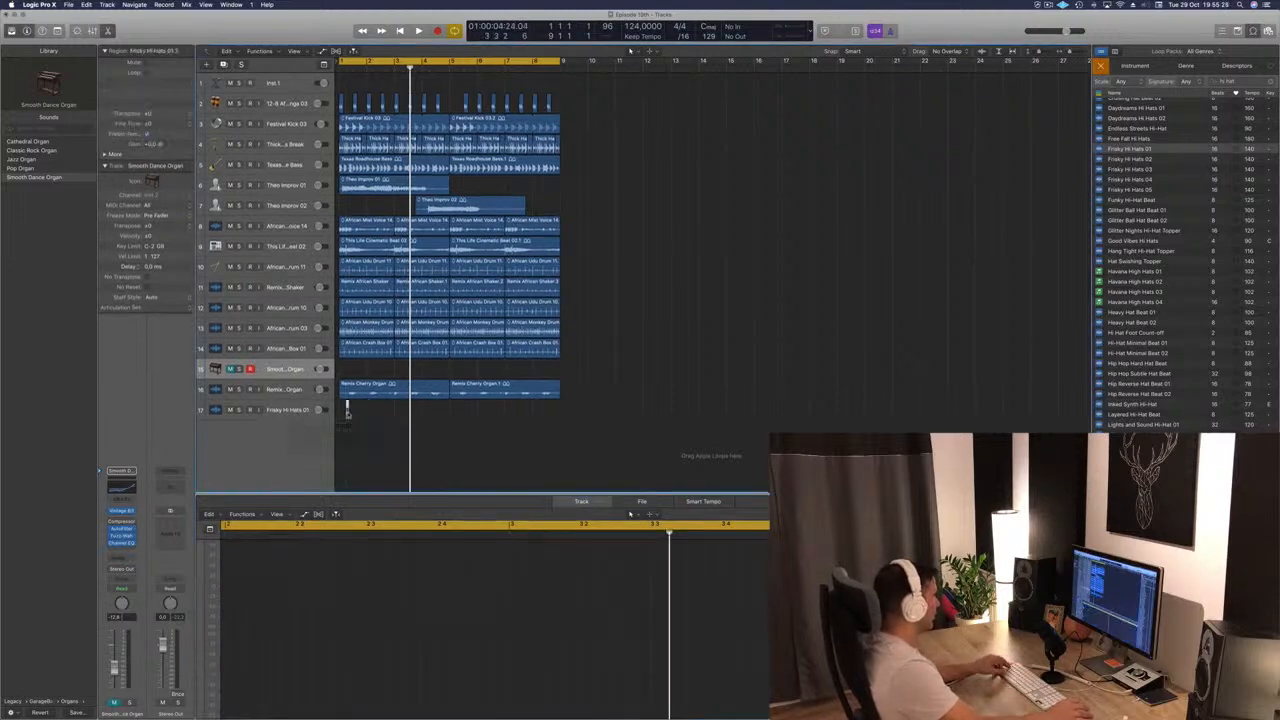
Step: Select the Frisky Hi Hats 01 track and play from bar 1 to check the hit's timing and level
scroll(348, 411, "up", 8)
scroll(409, 423, "left", 2)
key("space")
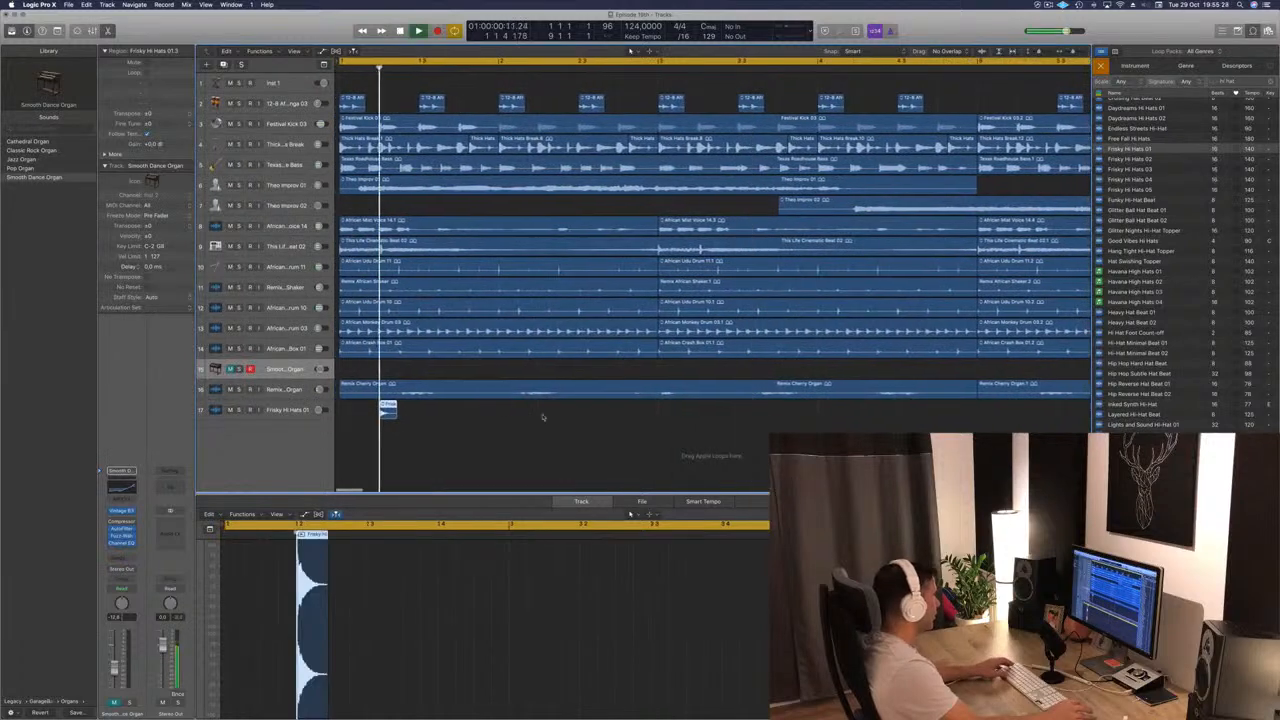
key("space")
key("space")
left_click(288, 412)
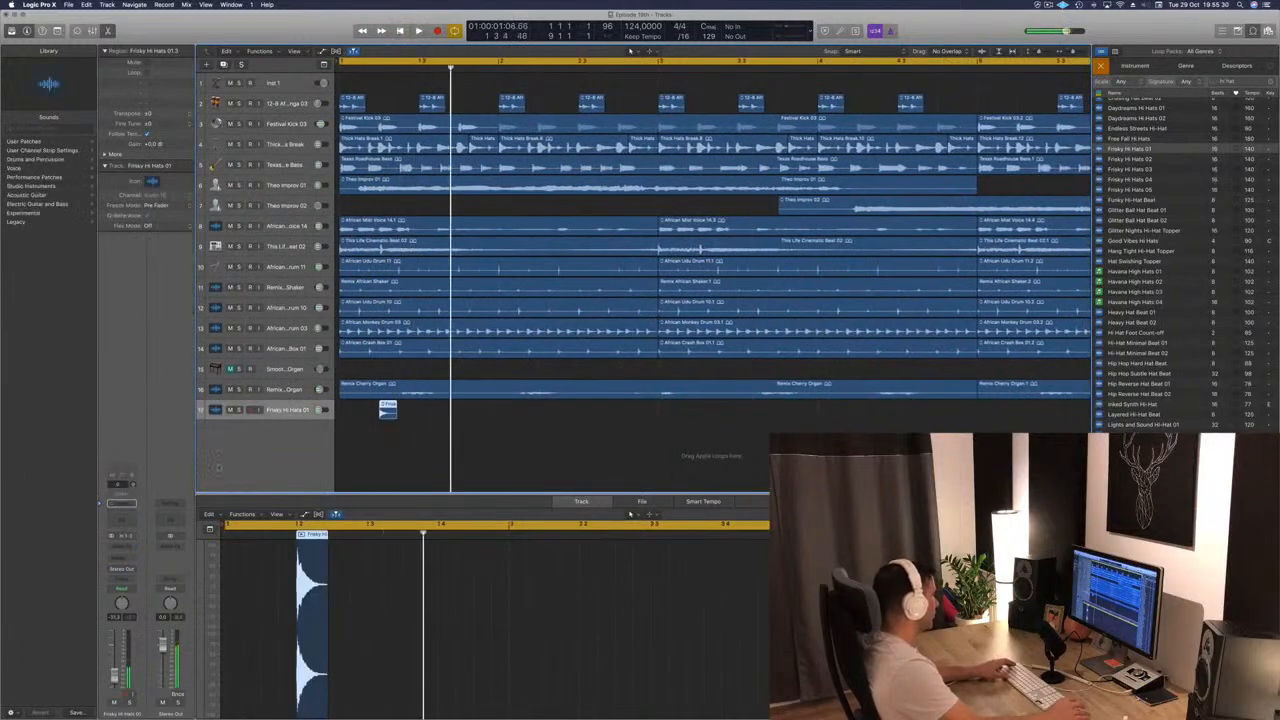
key("space")
key("space")
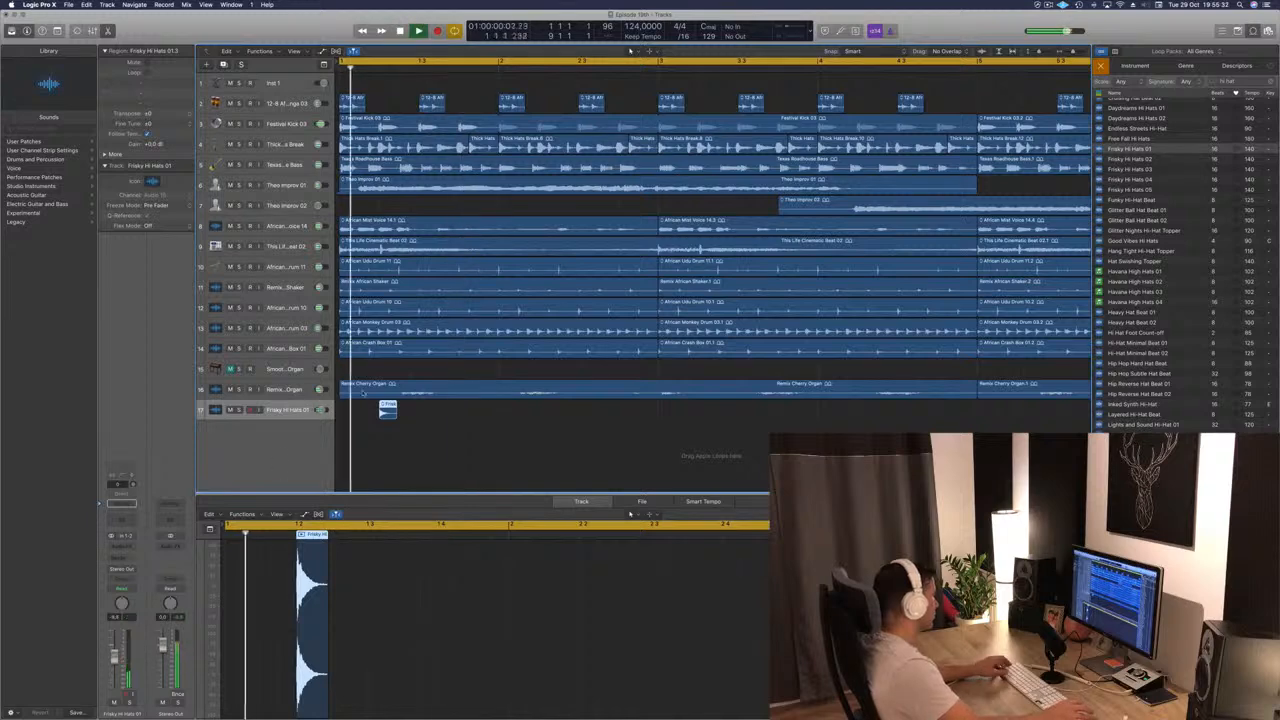
Step: Place four copies of the single hi-hat hit on the offbeats of bar 1 and play the arrangement
scroll(391, 418, "up", 5)
scroll(457, 434, "left", 2)
key("space")
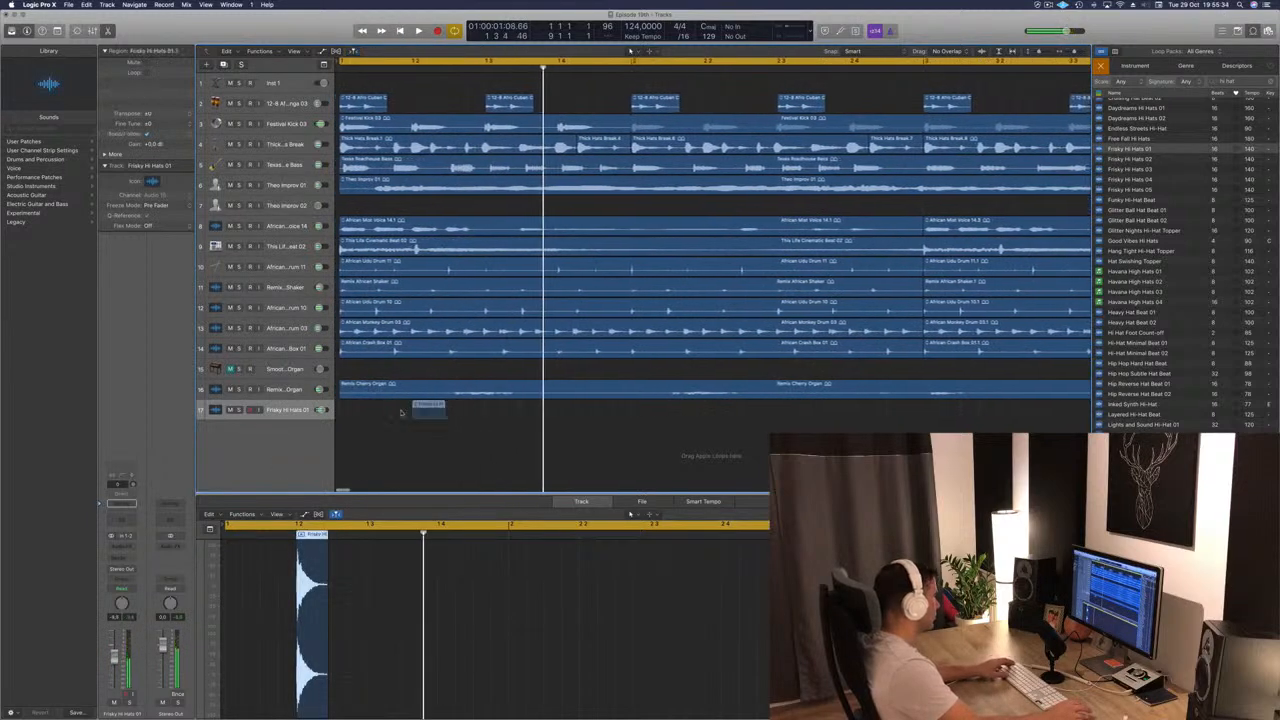
left_click_drag(423, 412, 479, 413)
key("space")
scroll(383, 413, "down", 3)
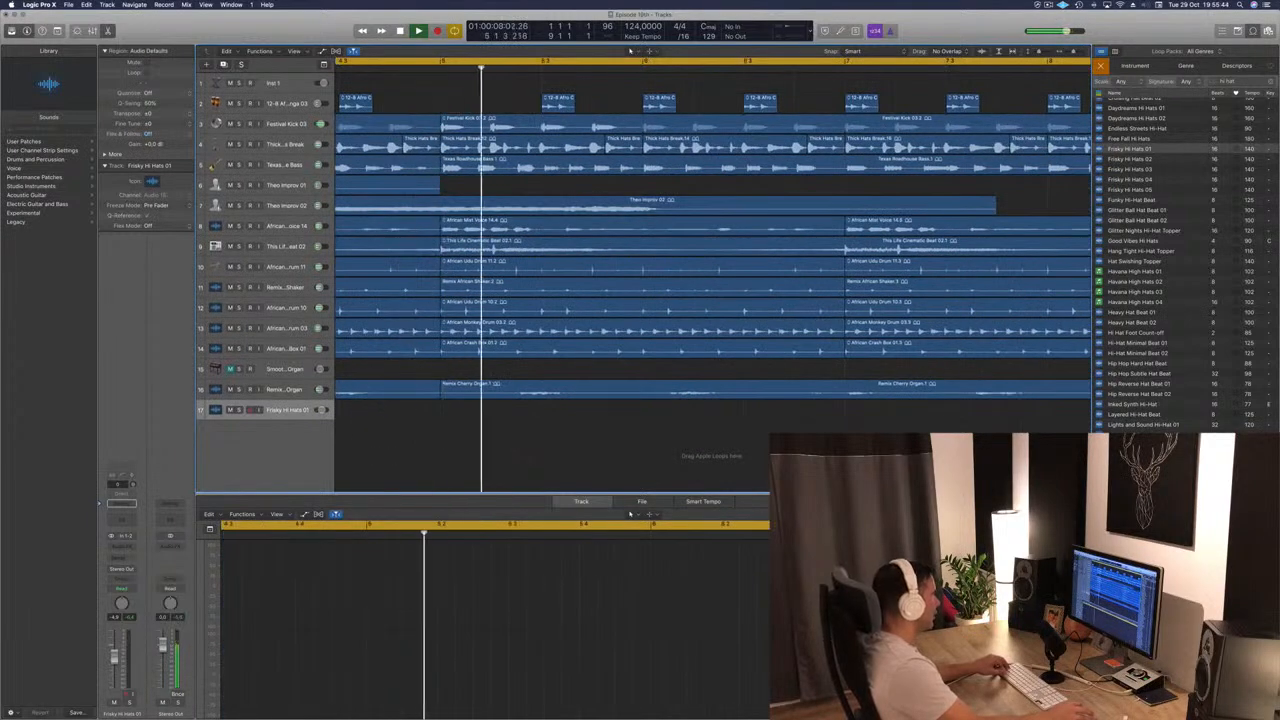
left_click(388, 457)
key("super+Left")
key("super+Left")
scroll(388, 457, "left", 5)
key("super+Right")
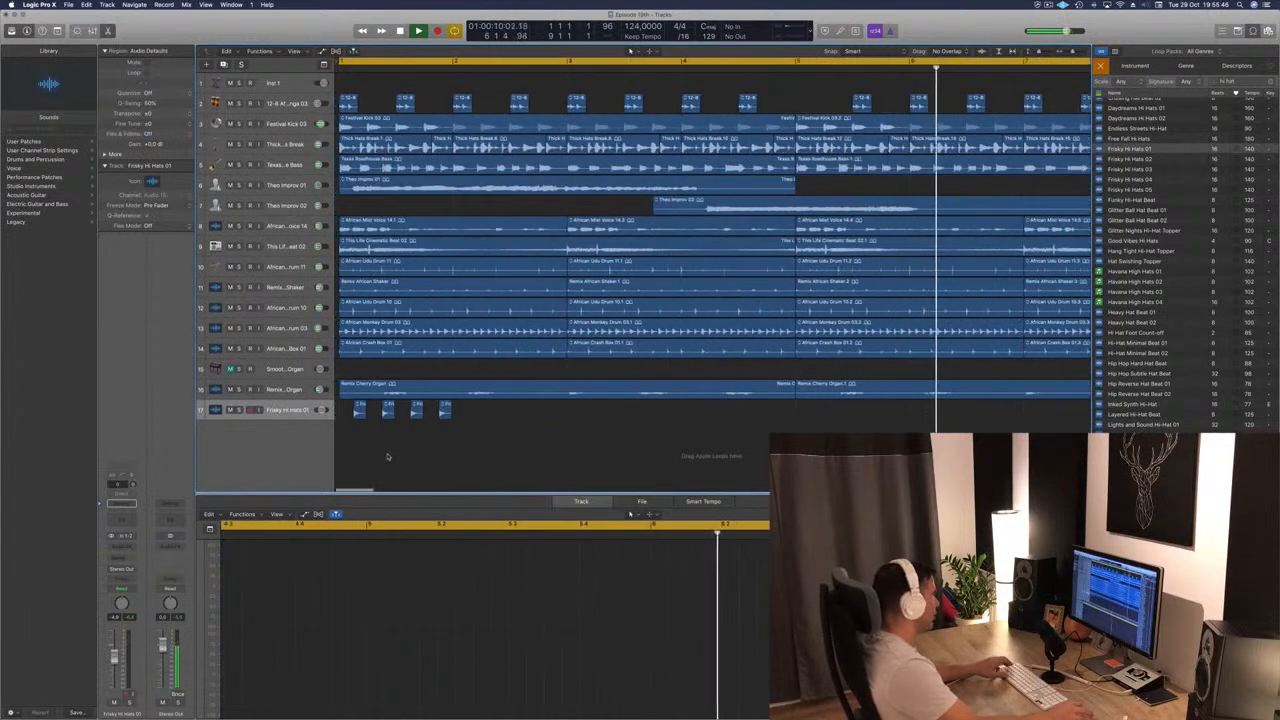
Step: Try copying the four hi-hat hits from bar 1 into bar 2 and aligning them with the offbeats
left_click(302, 411)
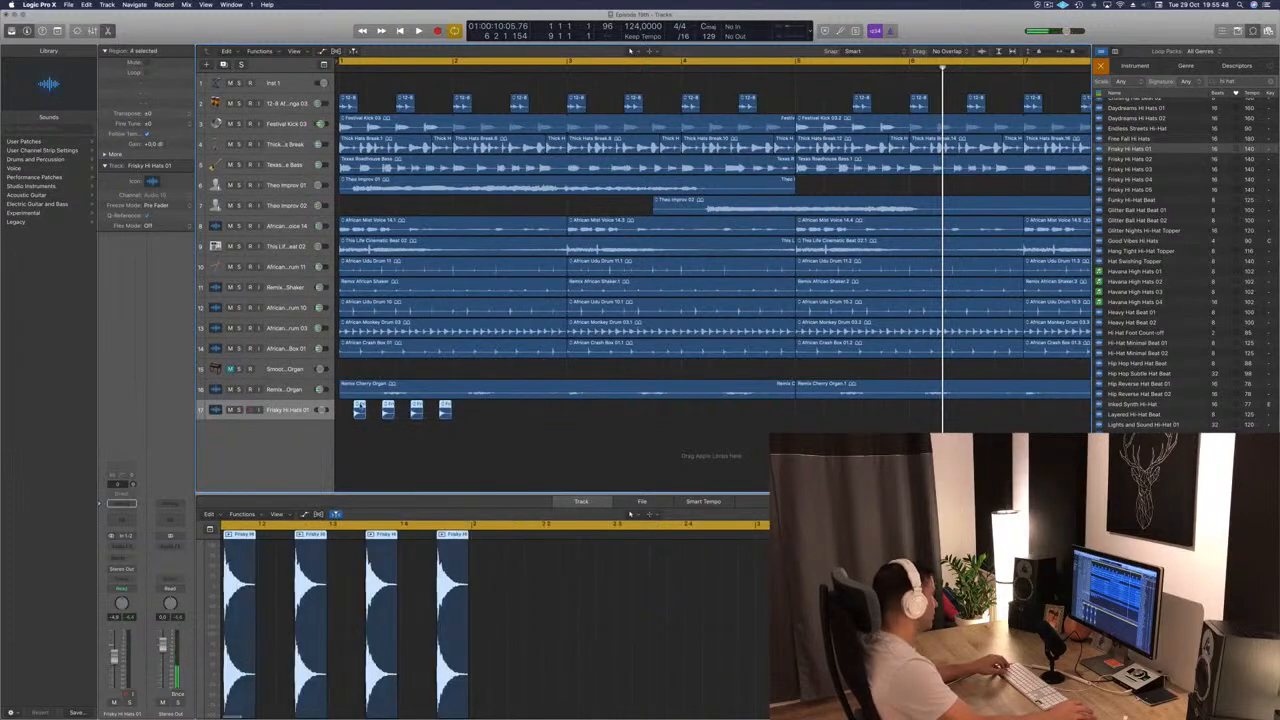
left_click_drag(359, 410, 475, 413)
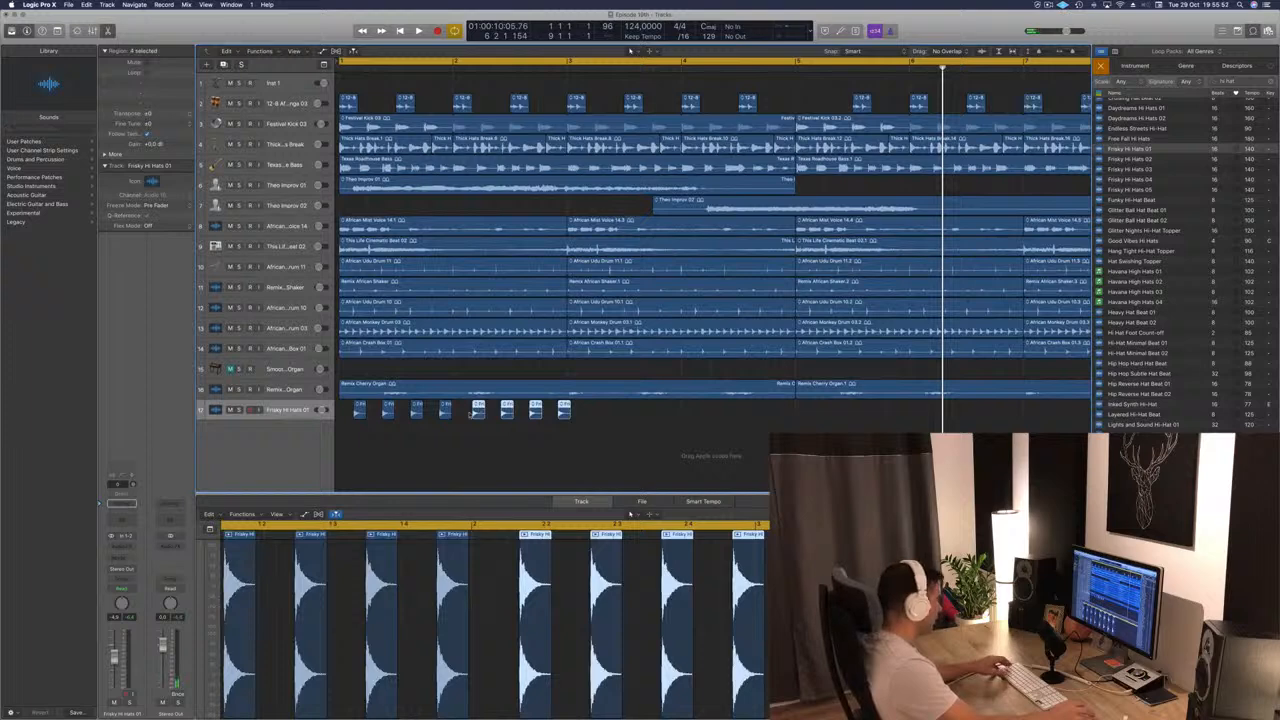
key("super+Right")
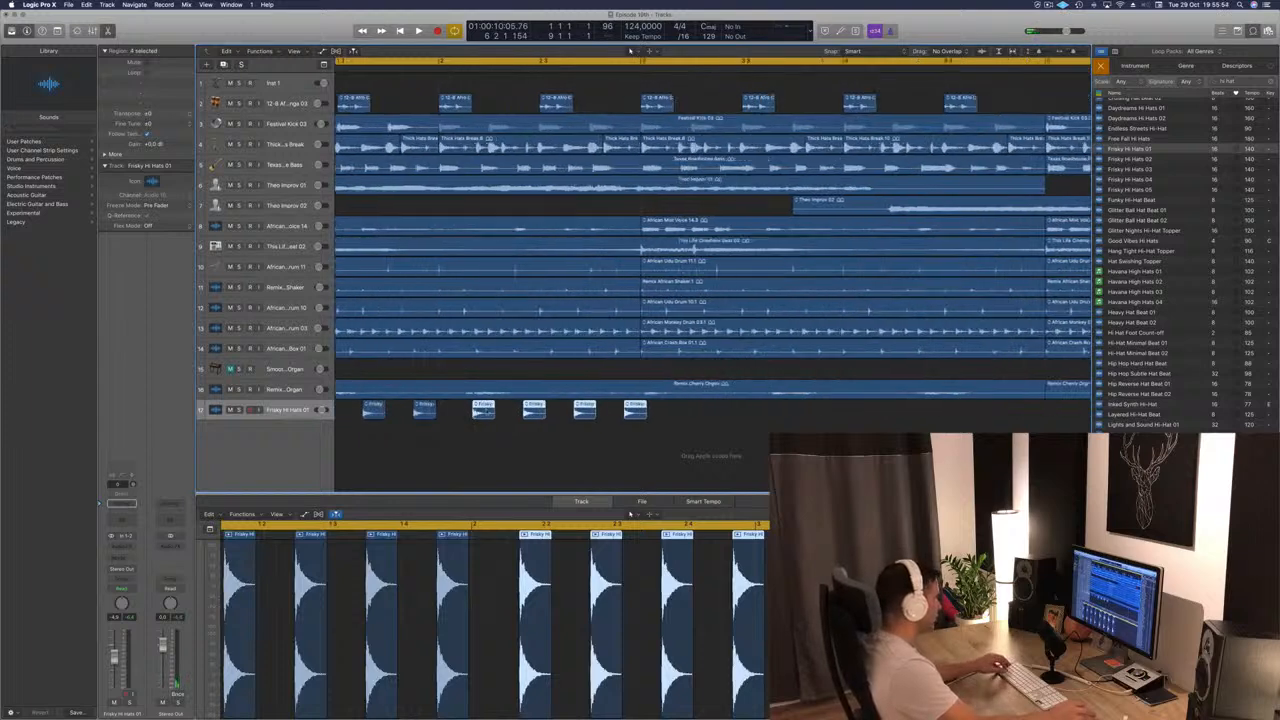
left_click_drag(483, 410, 476, 410)
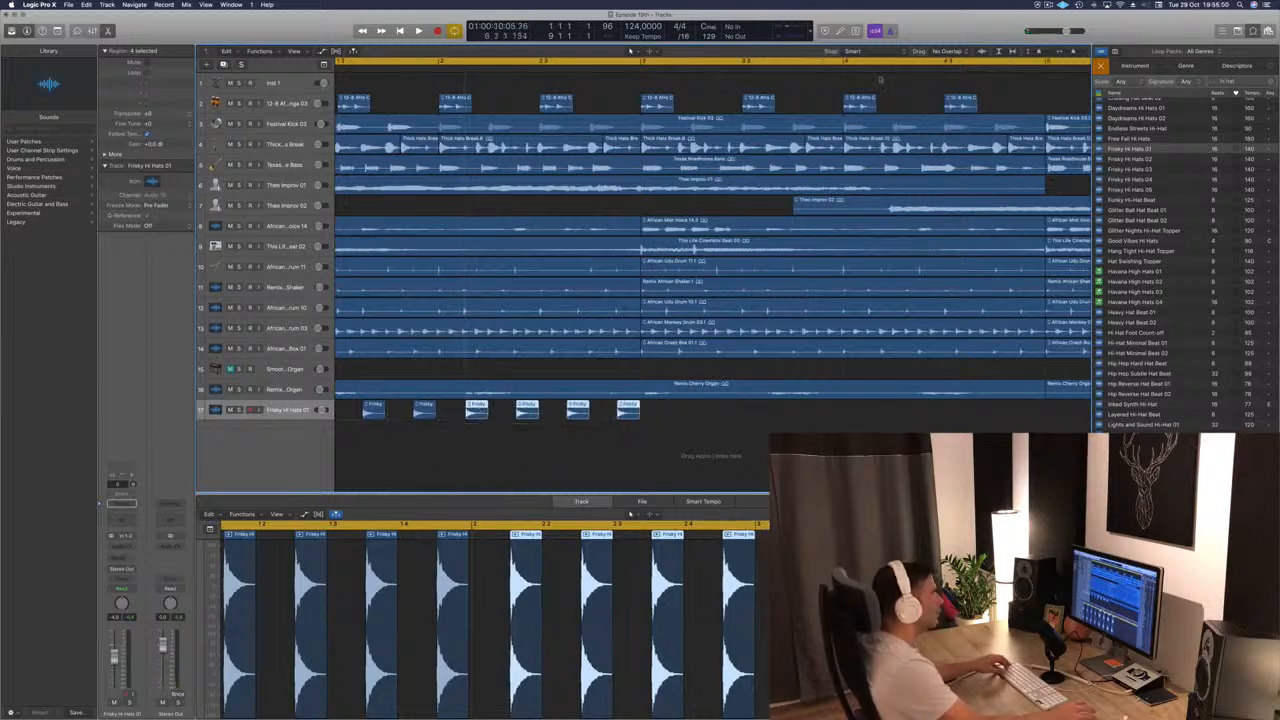
Step: Review the region Drag modes and the snapping options for absolute and relative values
left_click(946, 51)
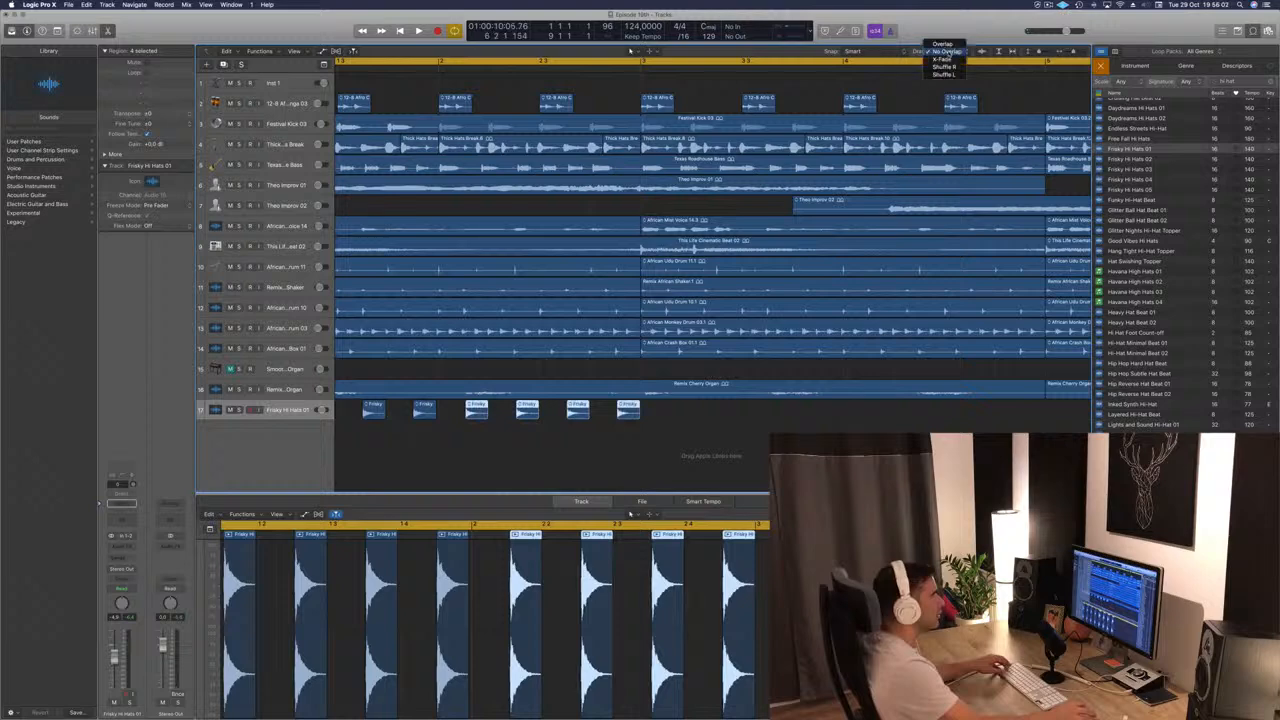
left_click(994, 28)
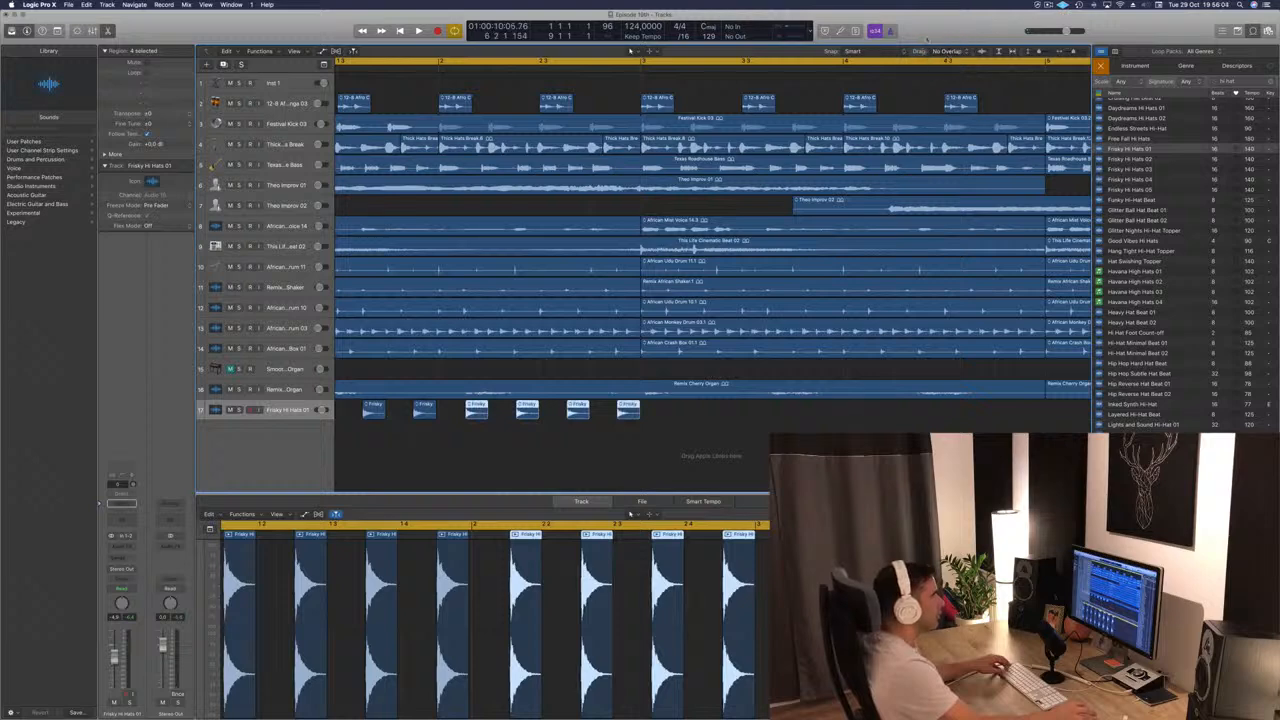
left_click(893, 52)
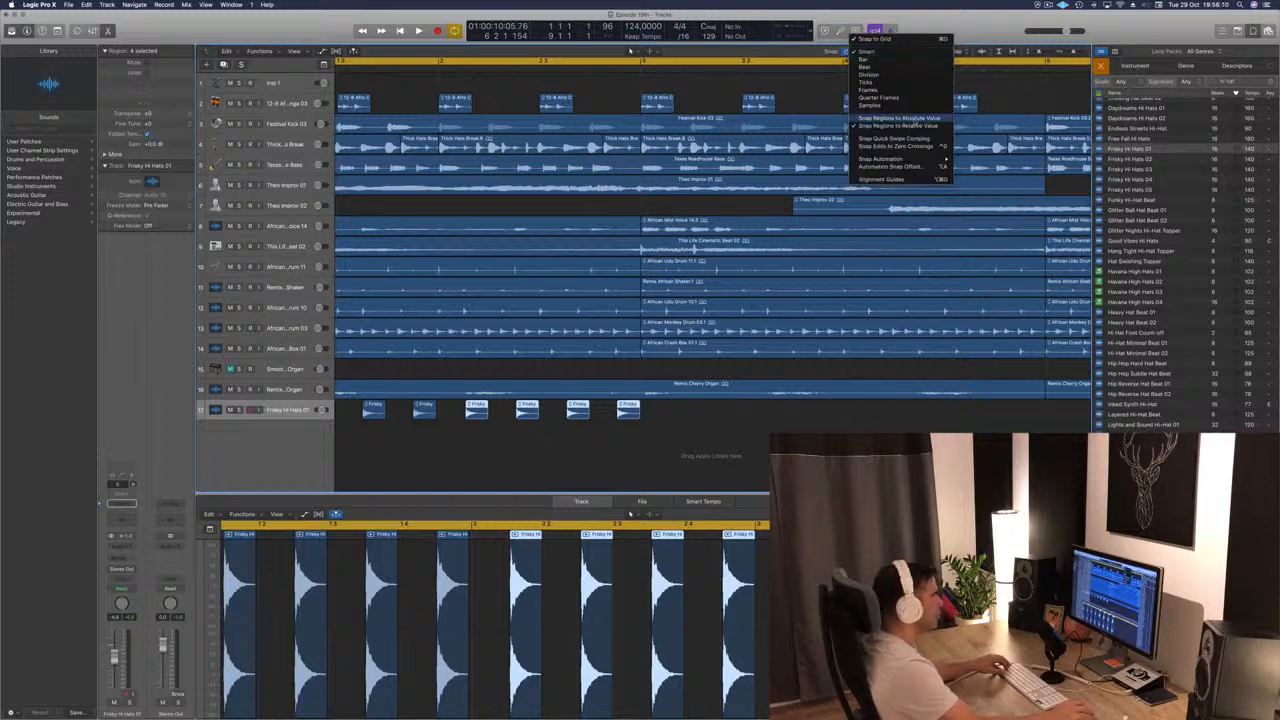
left_click(916, 124)
Step: Nudge the copied hi-hat hits in bar 2, play them from bar 1, and delete the four copies
left_click_drag(477, 410, 478, 408)
key("super+Left")
key("super+Left")
key("space")
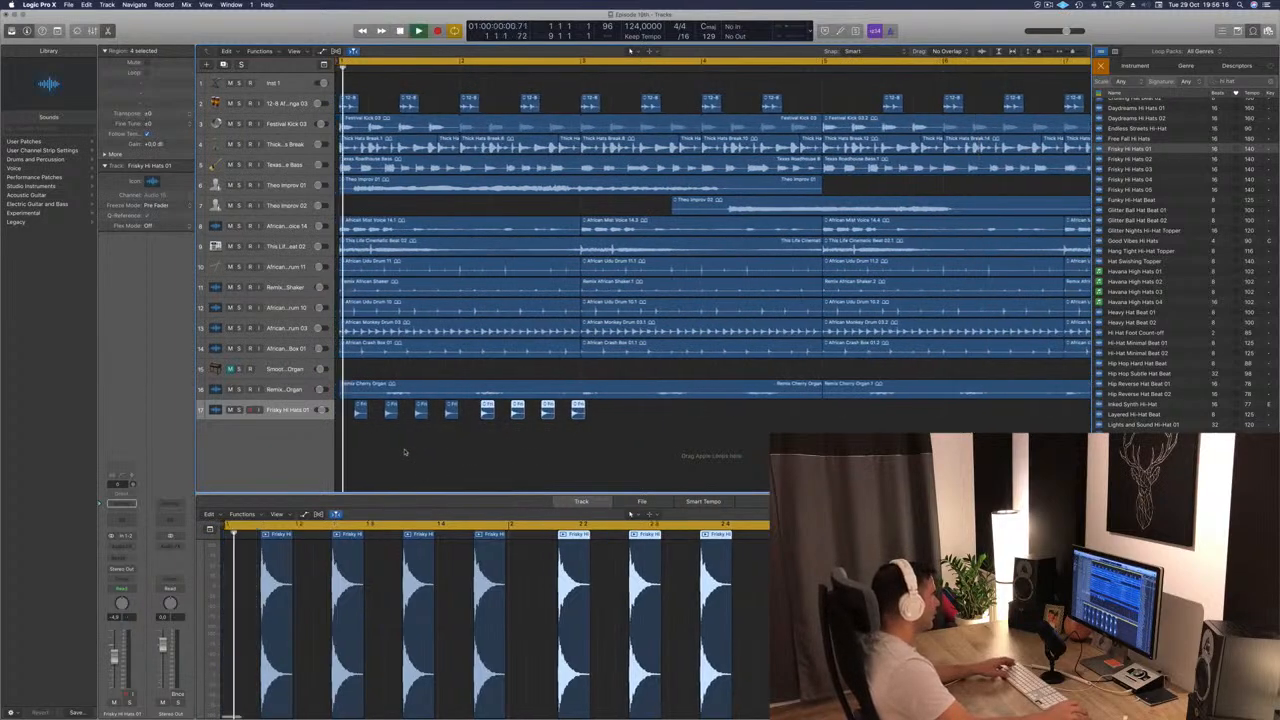
key("space")
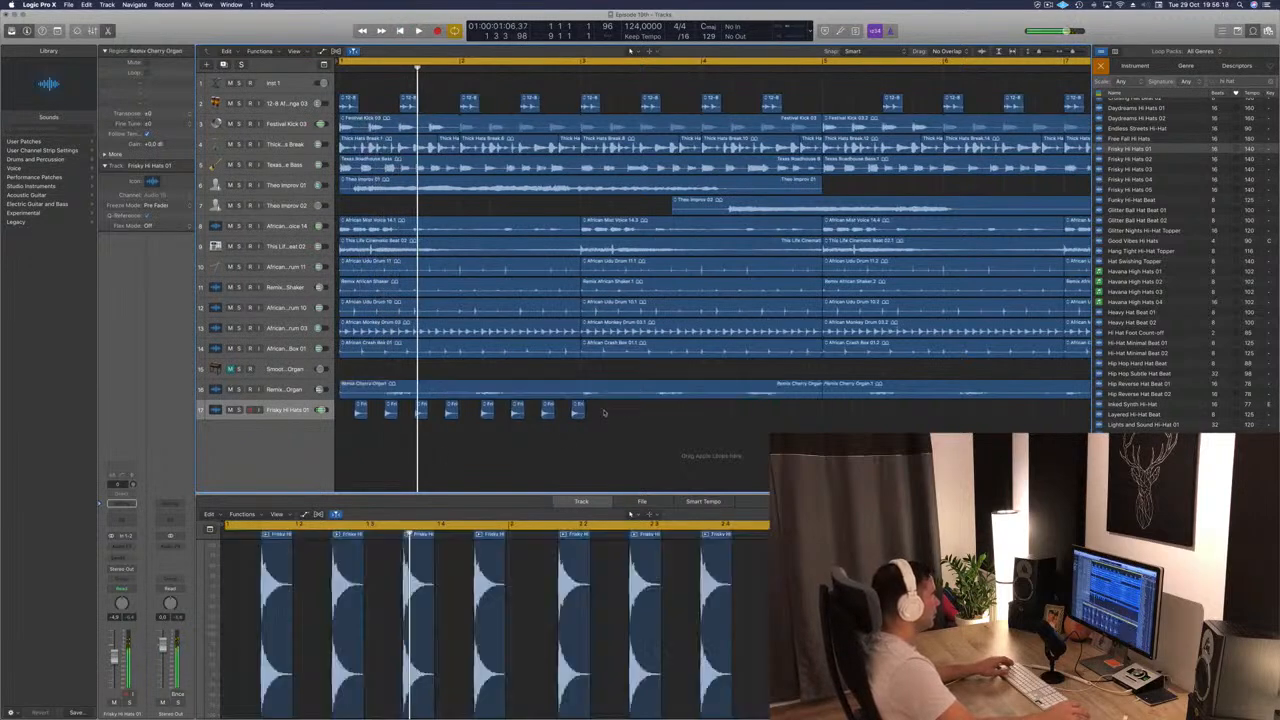
key("Delete")
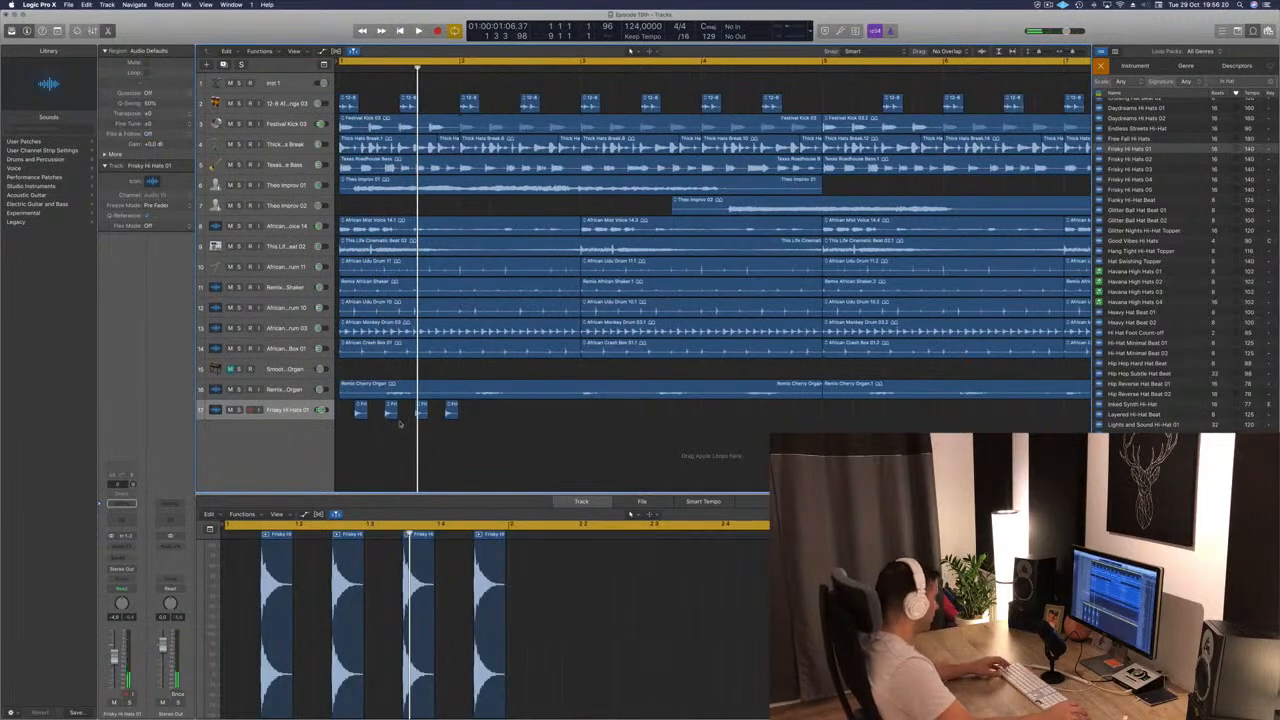
Step: Add a new audio track beneath the Frisky Hi Hats 01 track
left_click_drag(338, 409, 459, 412)
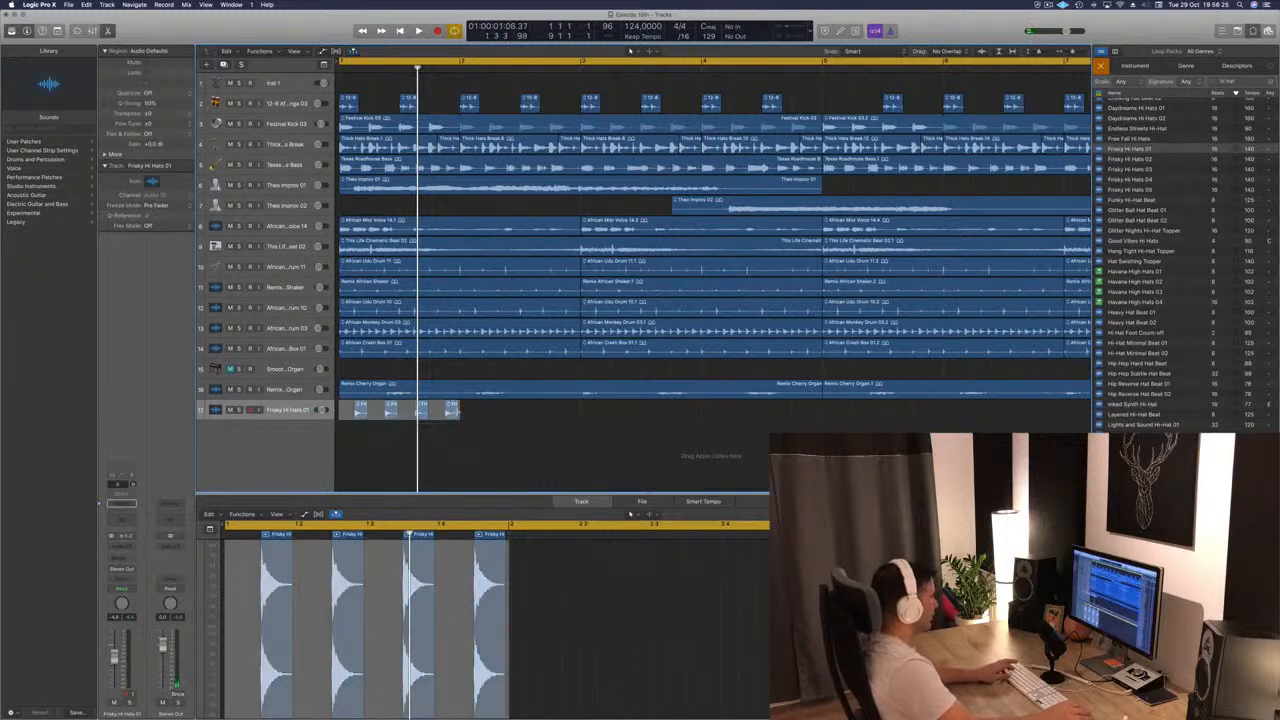
key("alt+super+a")
left_click(396, 412)
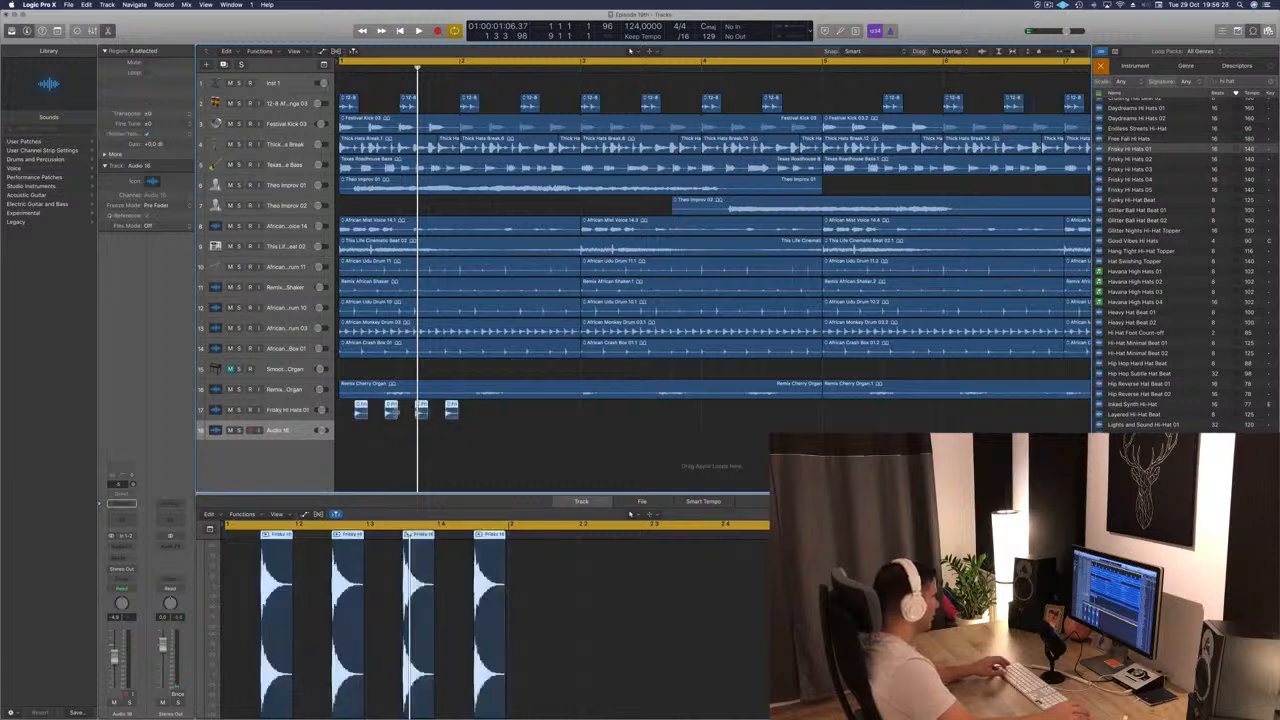
Step: Marquee-select all of bar 1 on the Frisky Hi Hats 01 track and repeat that selection through bar 8
left_click_drag(338, 410, 461, 416)
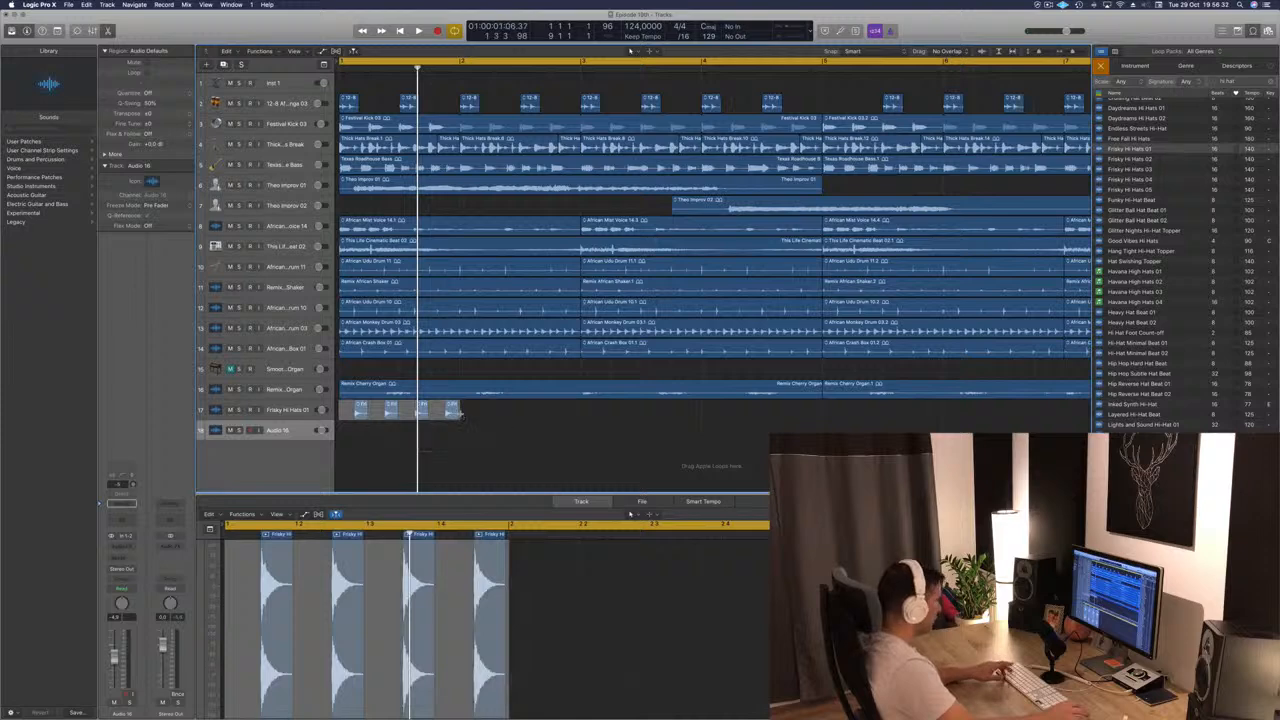
key("super+r")
key("super+r")
key("super+r")
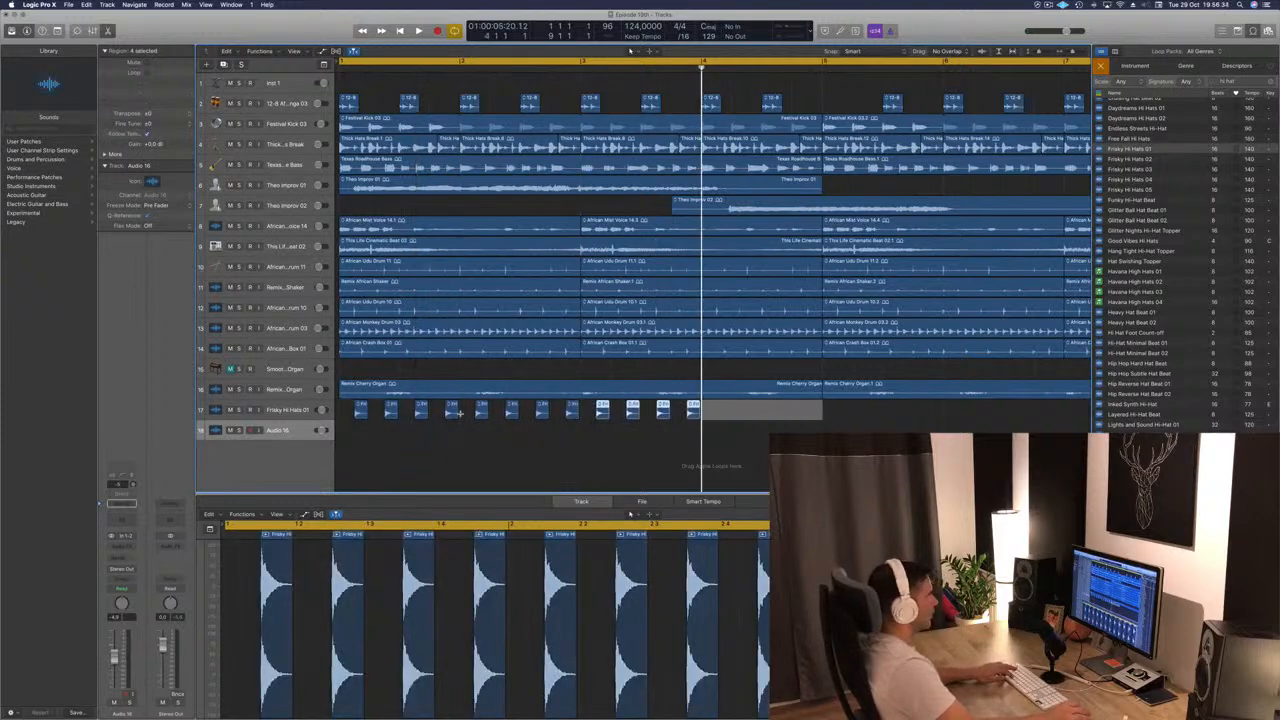
key("super+r")
key("super+r")
key("super+Left")
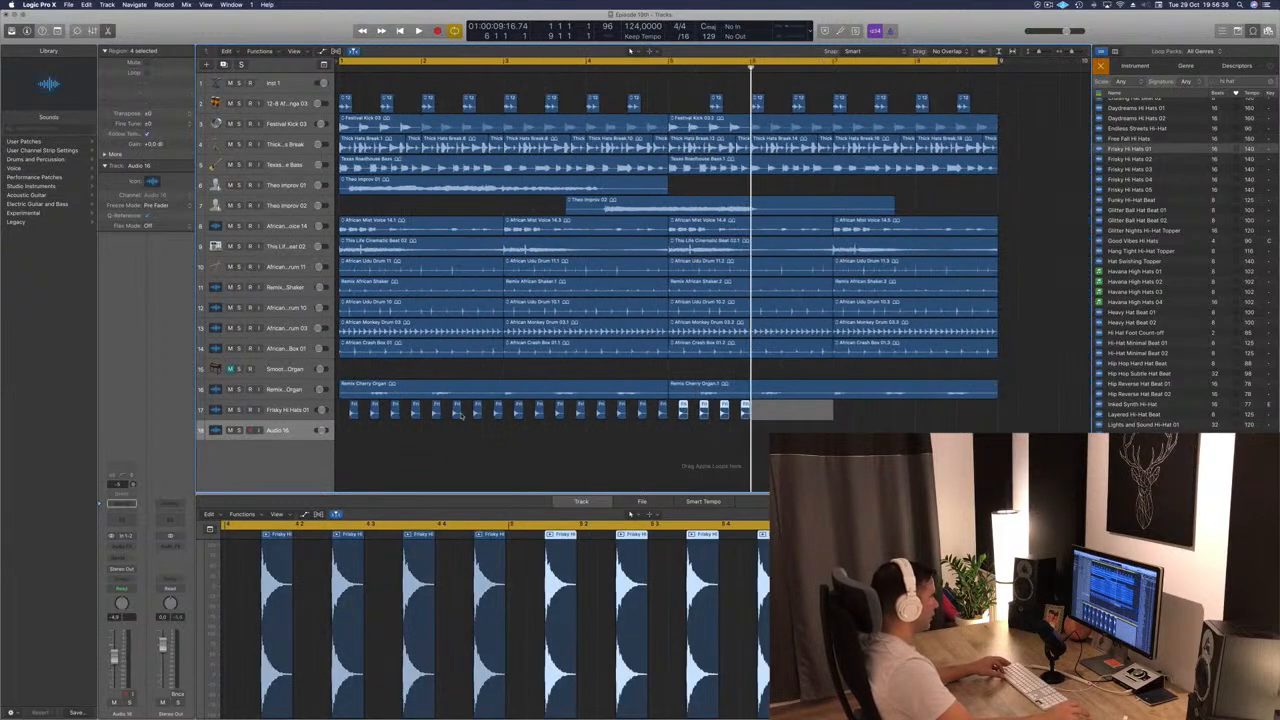
key("super+Left")
key("super+r")
key("super+r")
key("super+r")
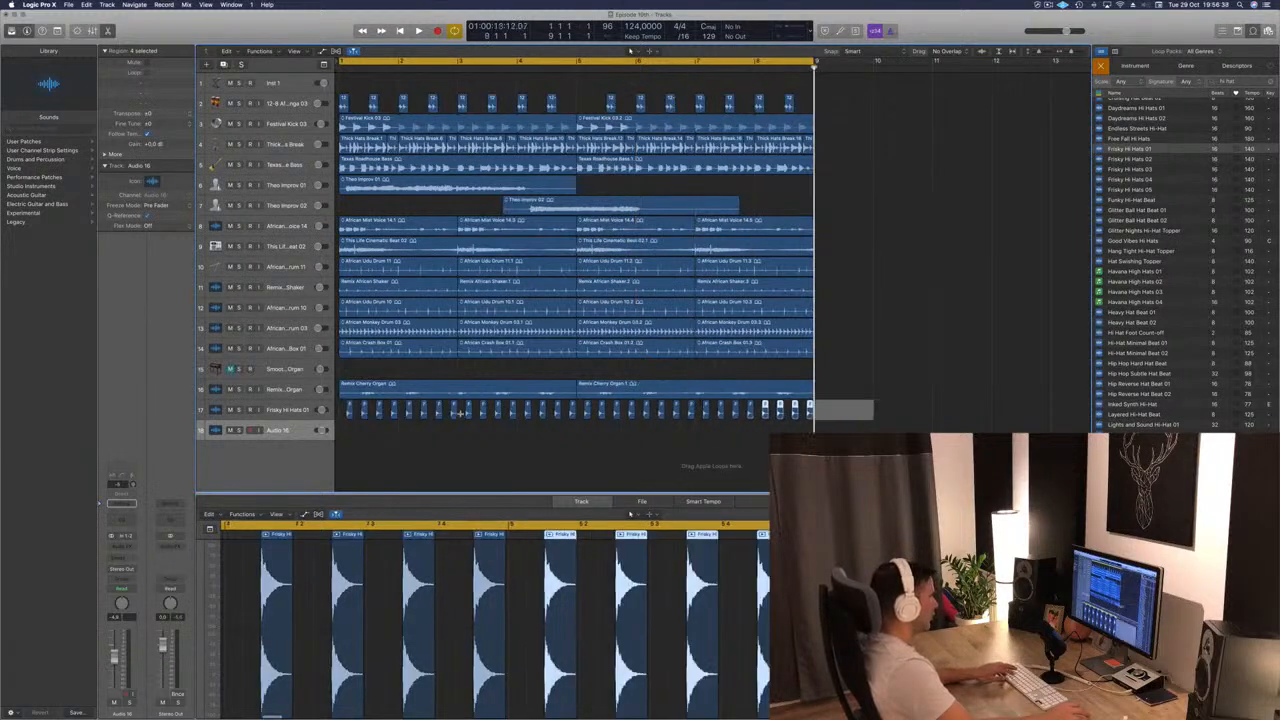
Step: Play the arrangement and set the Frisky Hi Hats 01 track's volume to -14.0 dB
left_click(446, 447)
key("space")
left_click(291, 410)
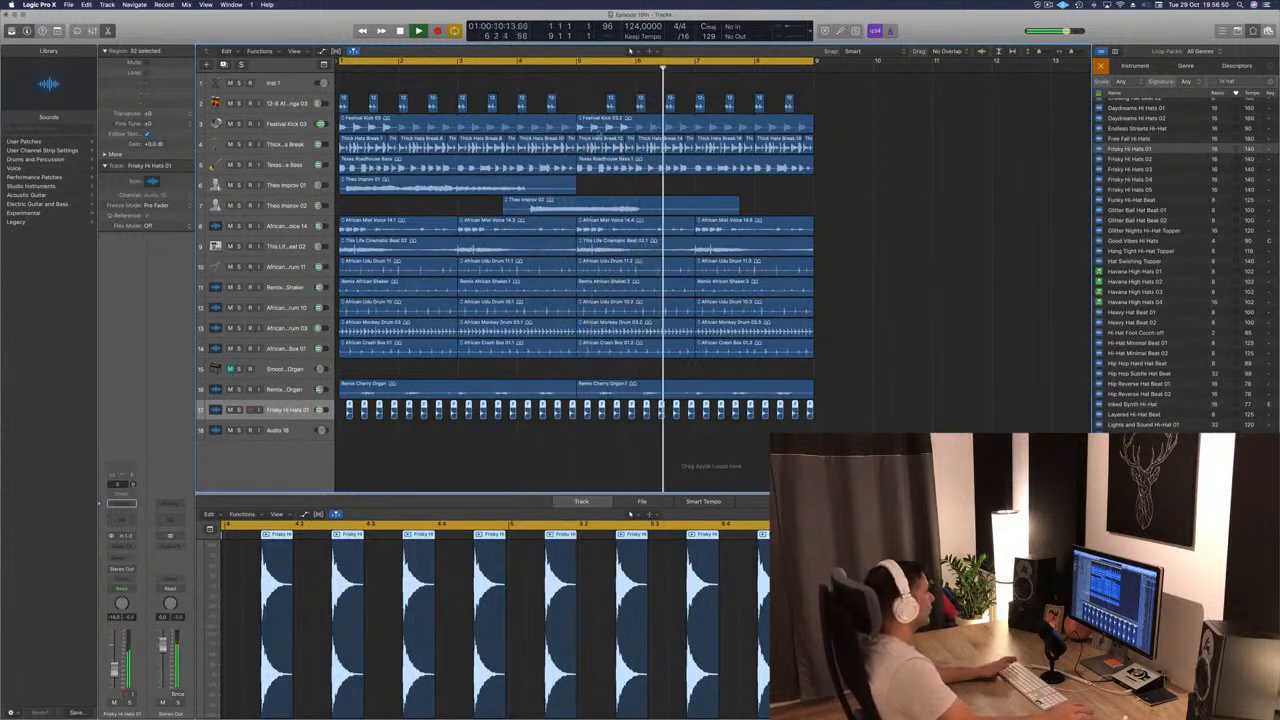
key("Return")
key("space")
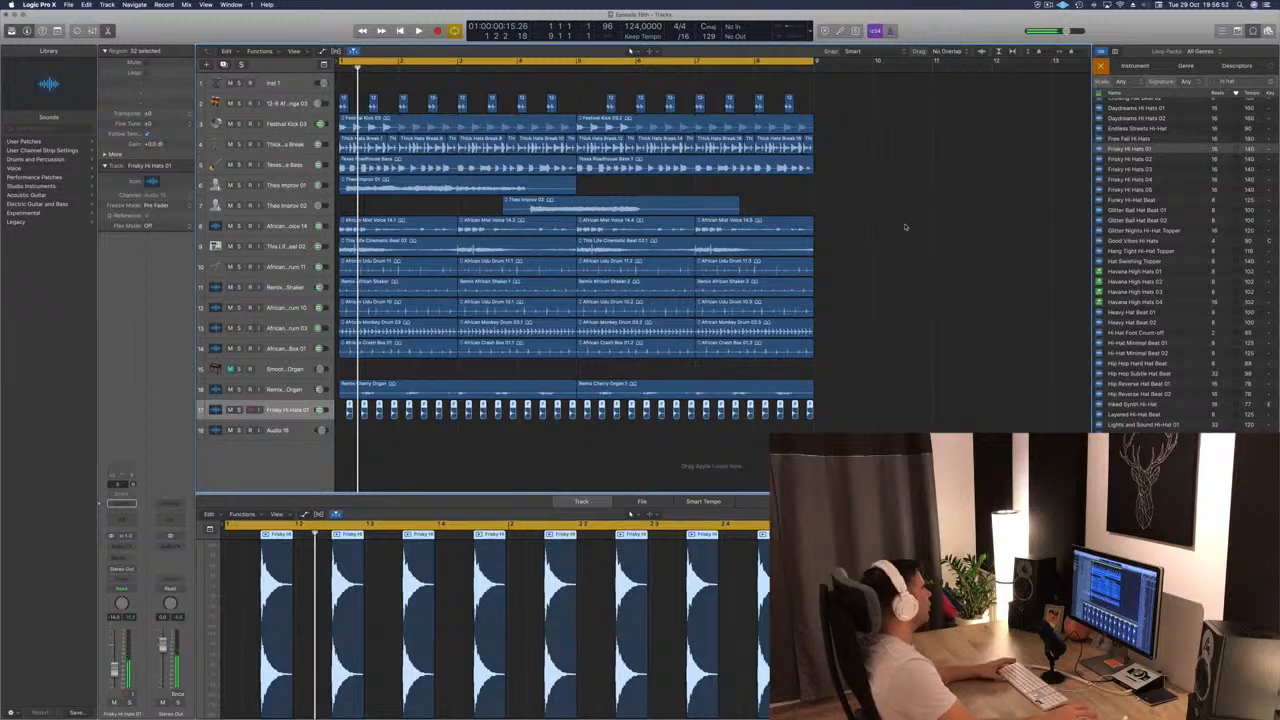
key("space")
Step: Move the Frisky Hi Hats 01 track directly above the Afro Cuban Conga track and close the Loop Browser
left_click_drag(303, 412, 308, 100)
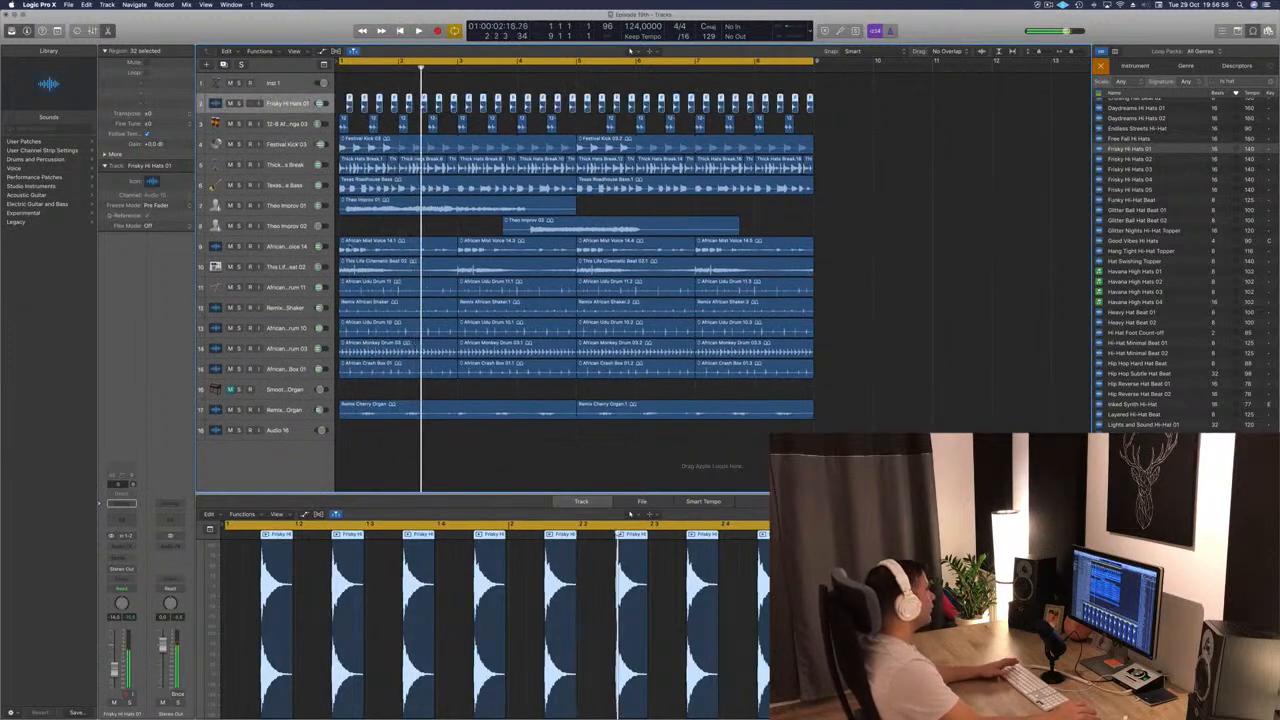
scroll(670, 266, "left", 5)
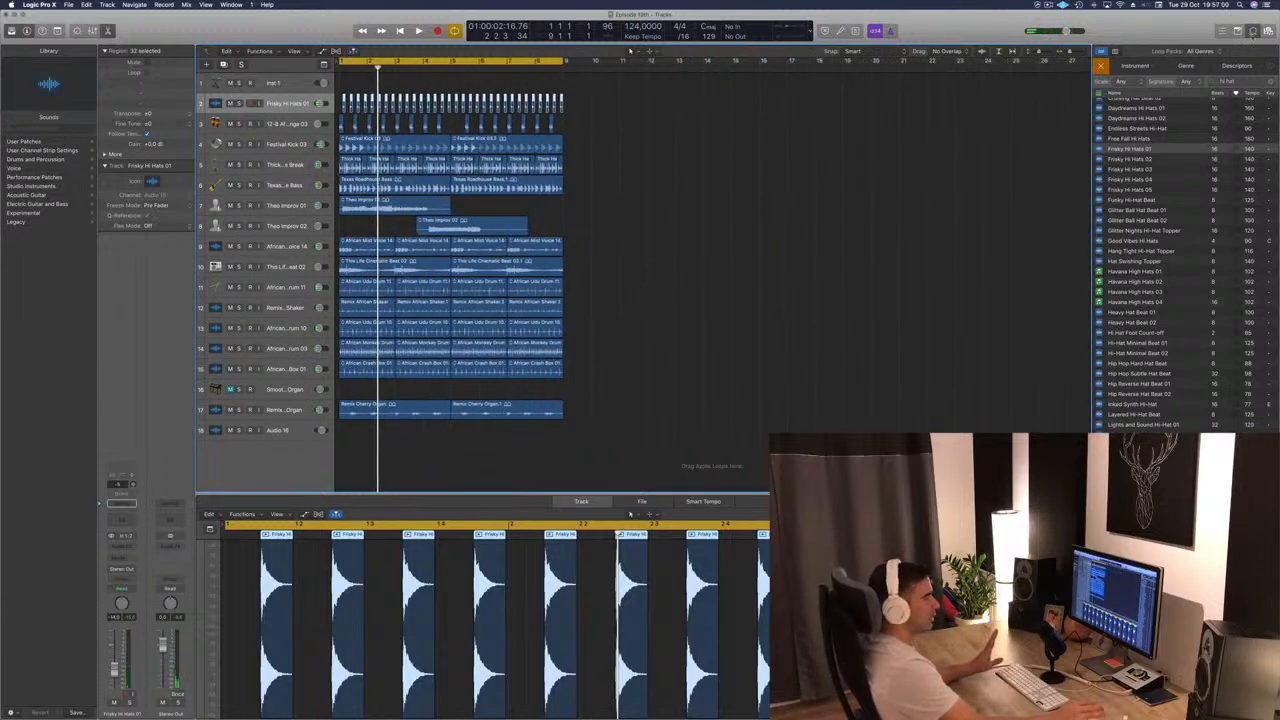
left_click(1253, 31)
Step: Play the start of the arrangement briefly and show the Secondary Ruler in the Tracks area
key("space")
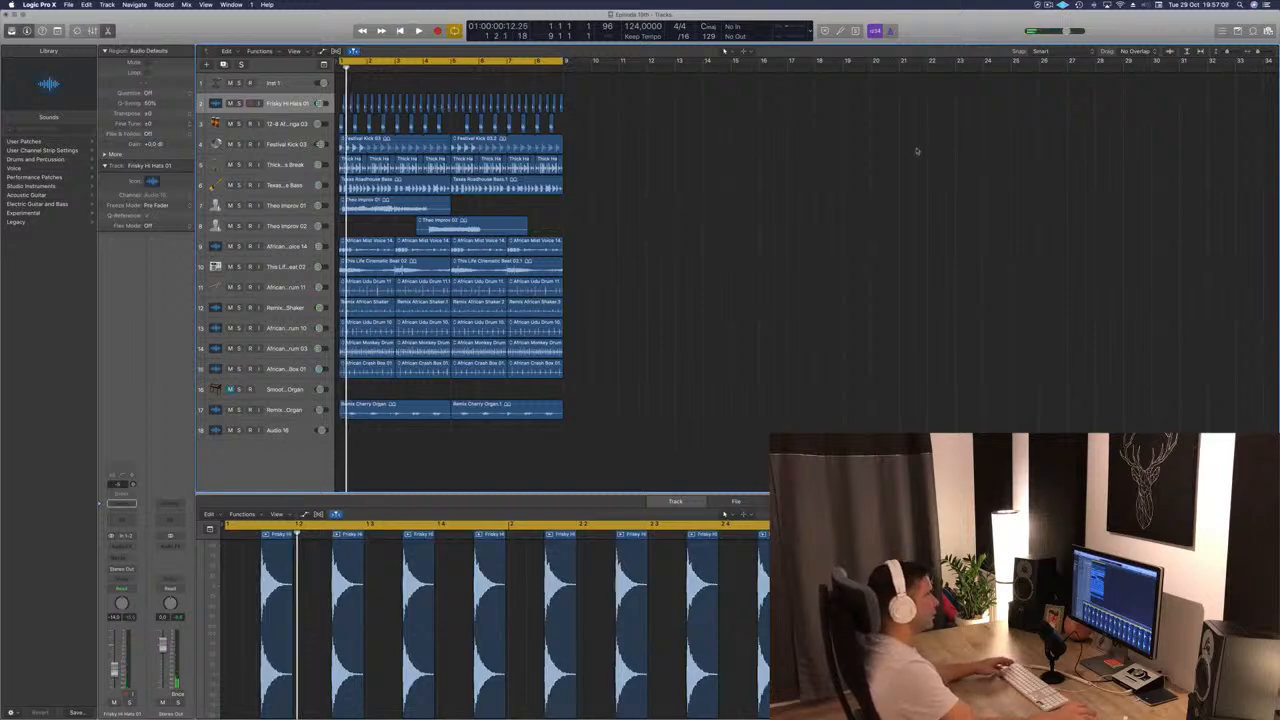
left_click(294, 51)
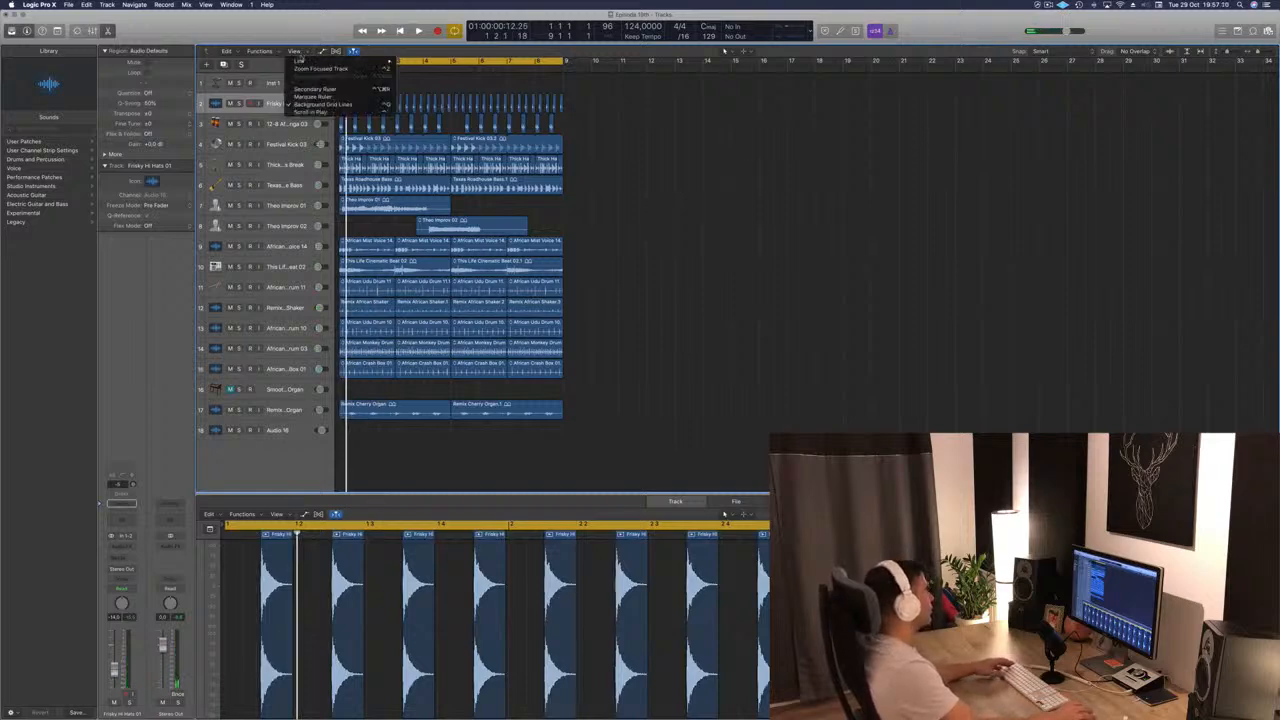
left_click(320, 89)
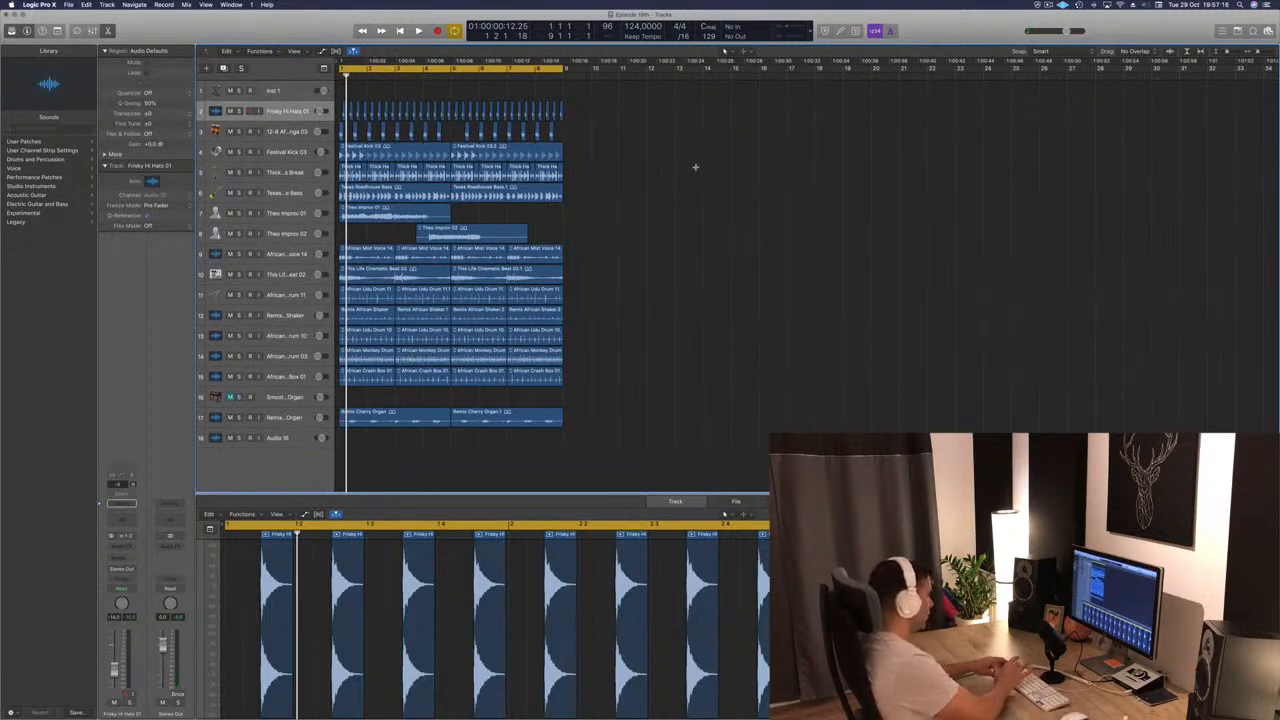
Step: Repeat the eight-bar cycle section three times so the arrangement extends to bar 33
key("super+r")
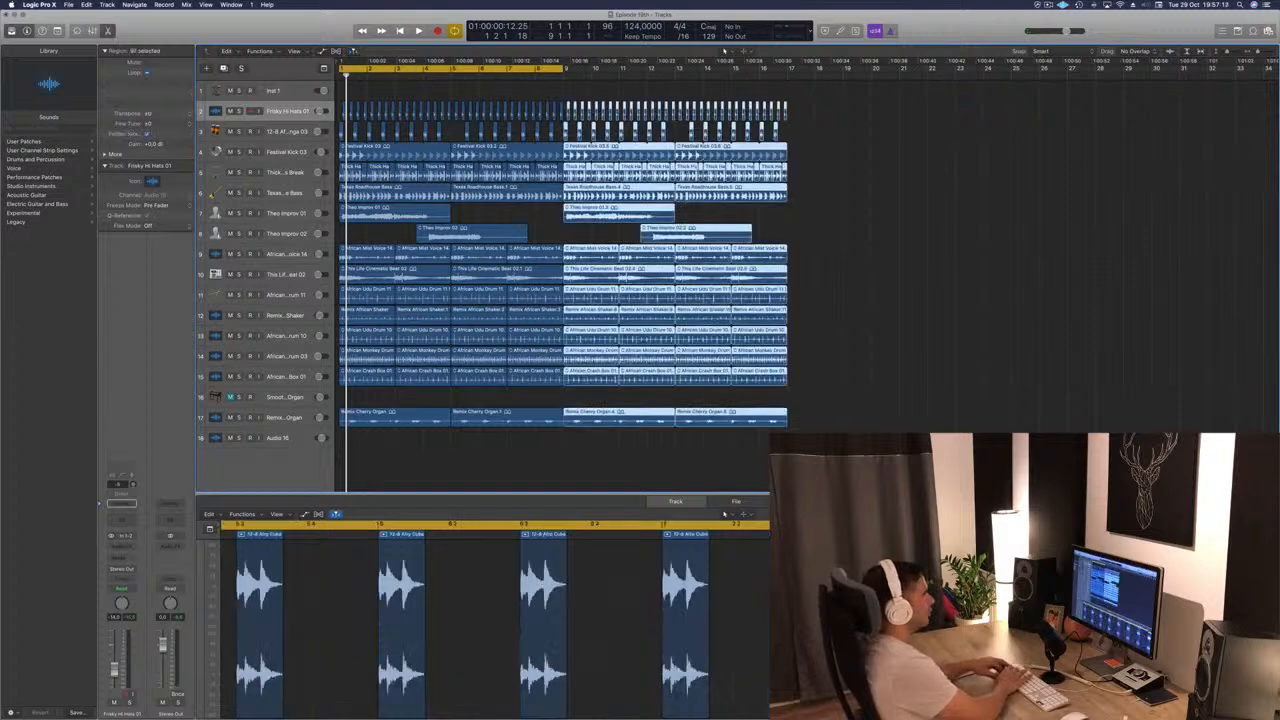
key("super+r")
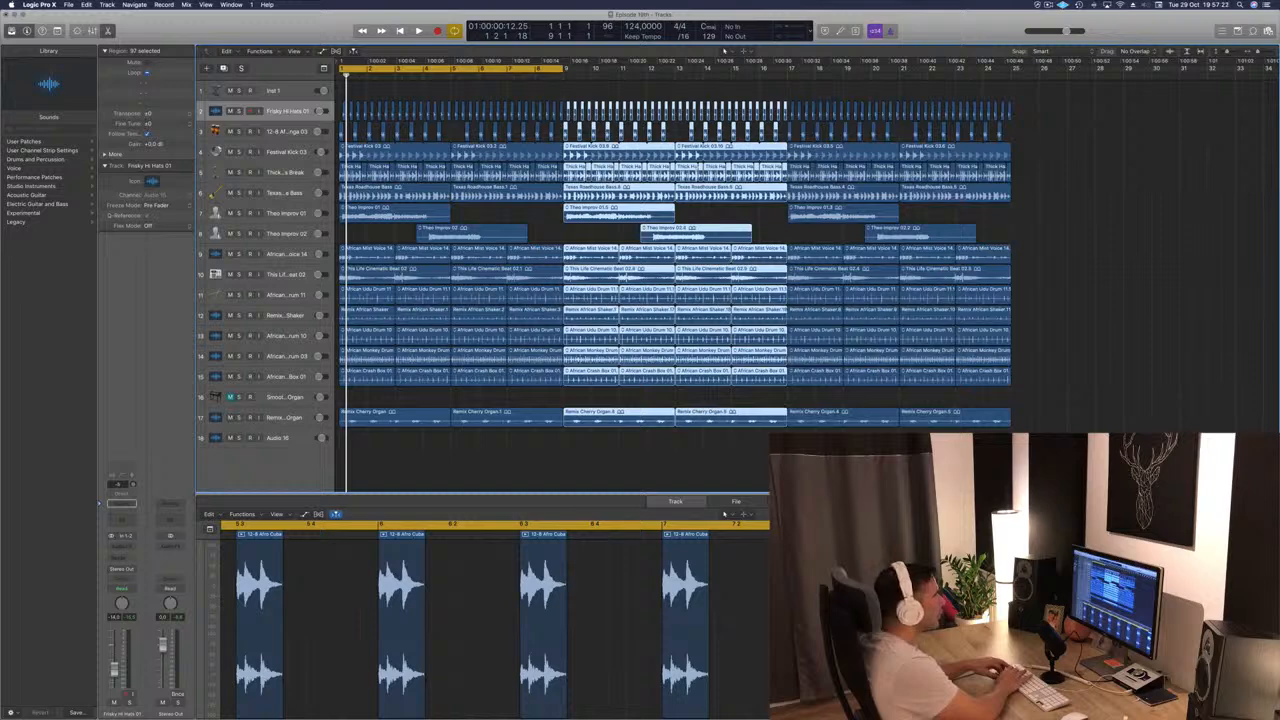
key("super+r")
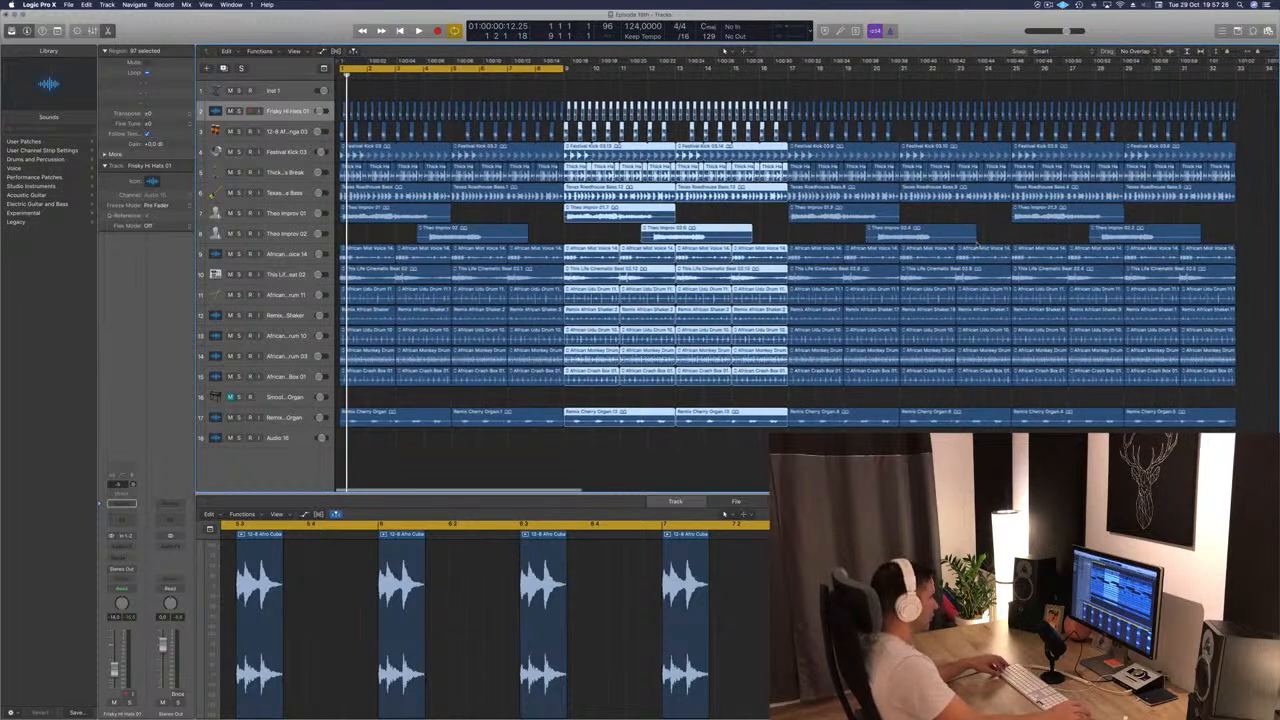
Step: Extend the cycle range to bar 33 and repeat that 32-bar section once across all tracks
scroll(957, 242, "down", 5)
scroll(956, 242, "down", 2)
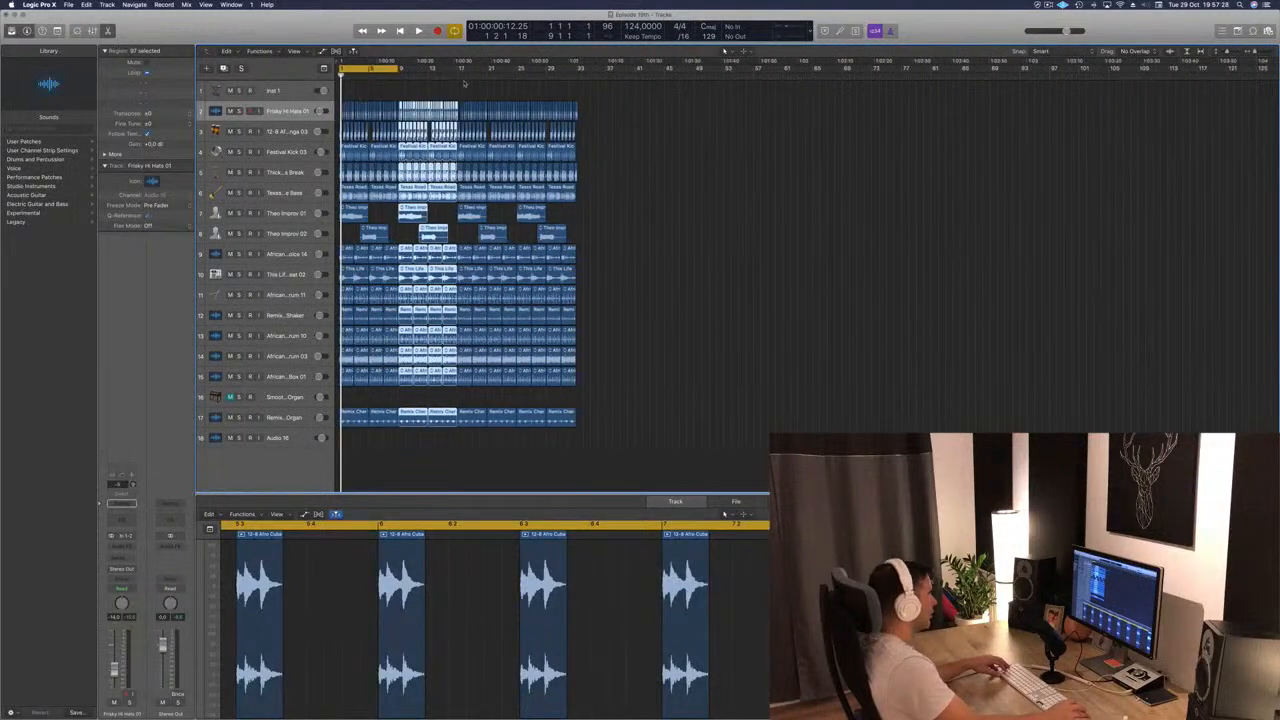
left_click_drag(400, 71, 575, 86)
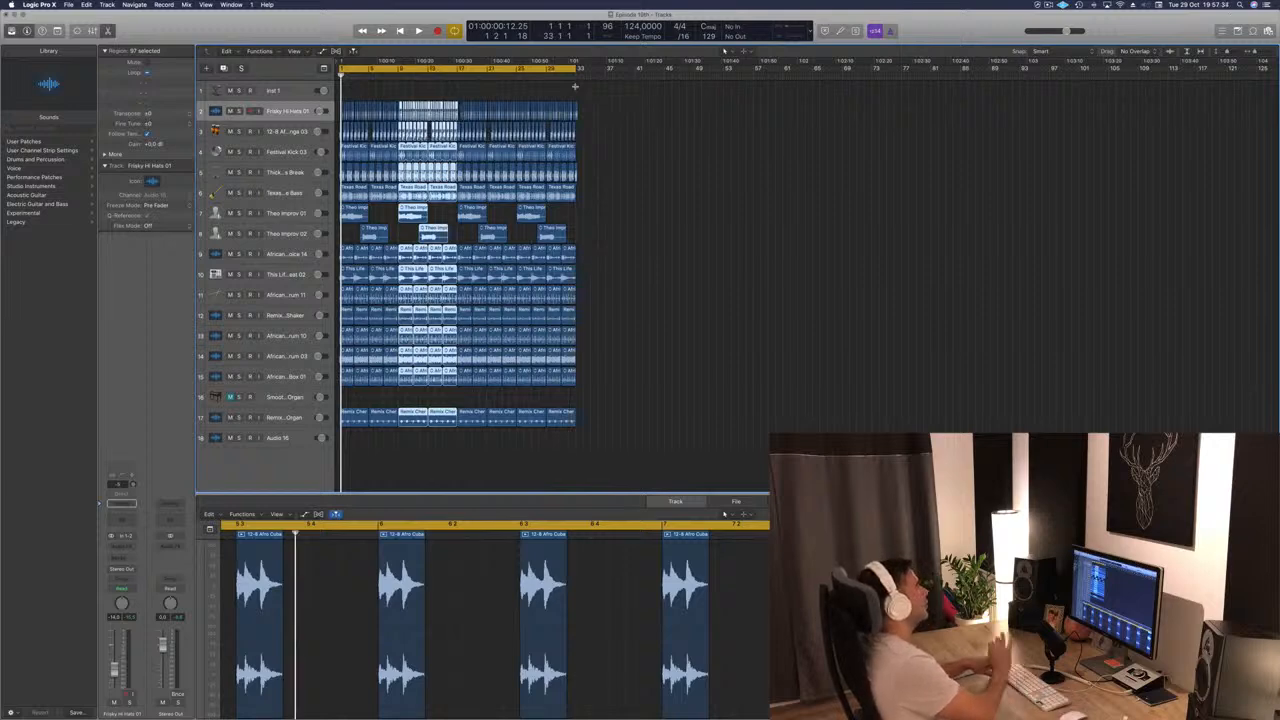
key("super+r")
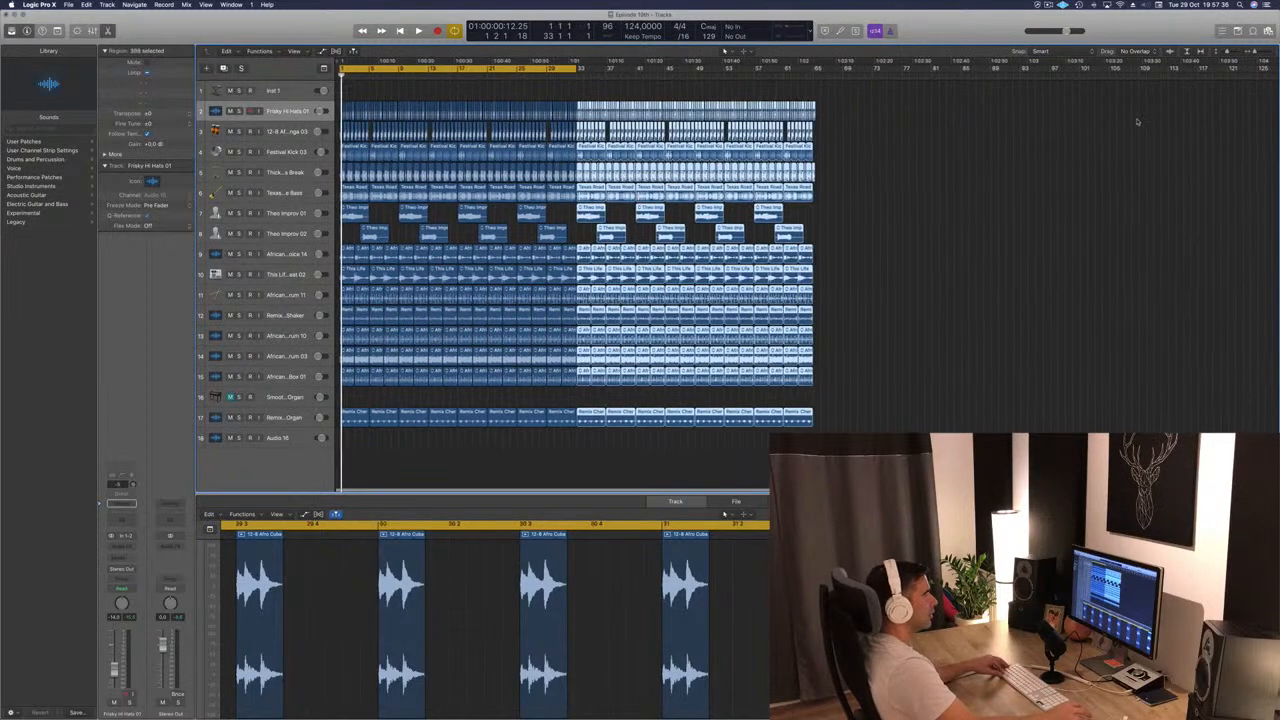
Step: Move the project end marker back to bar 67, just past the last regions
key("super+Left")
key("super+Right")
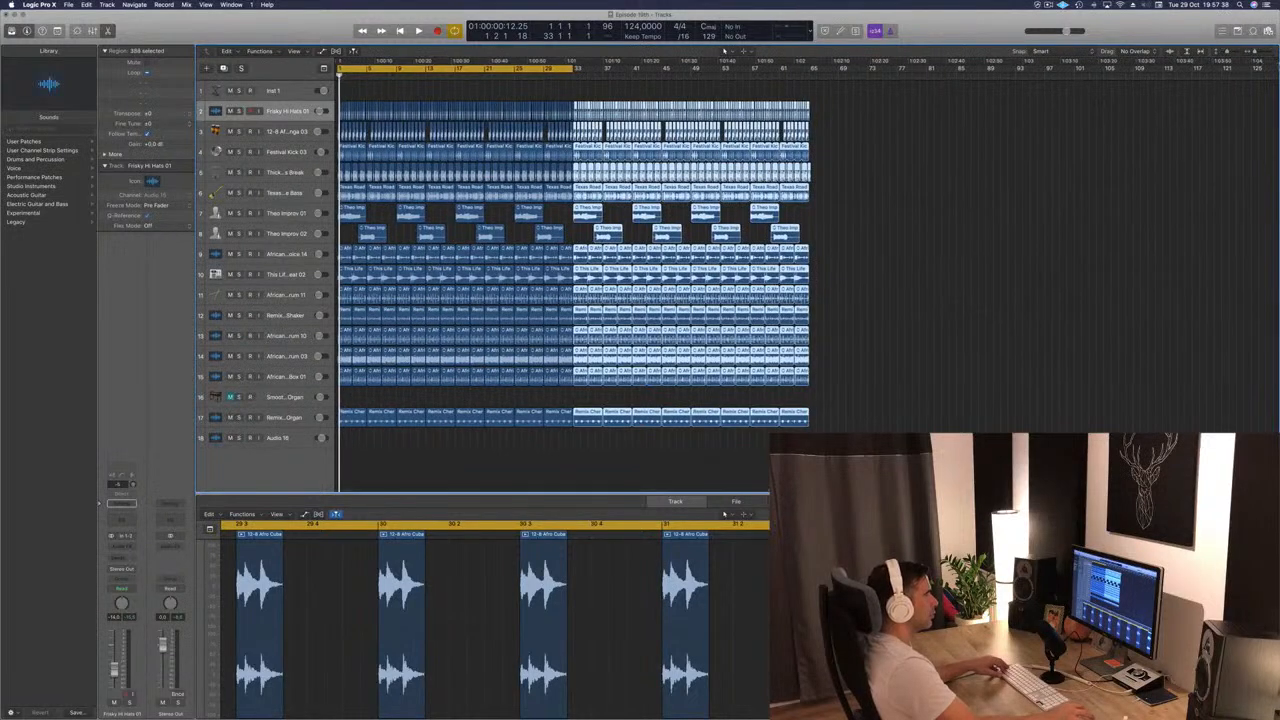
key("super+Left")
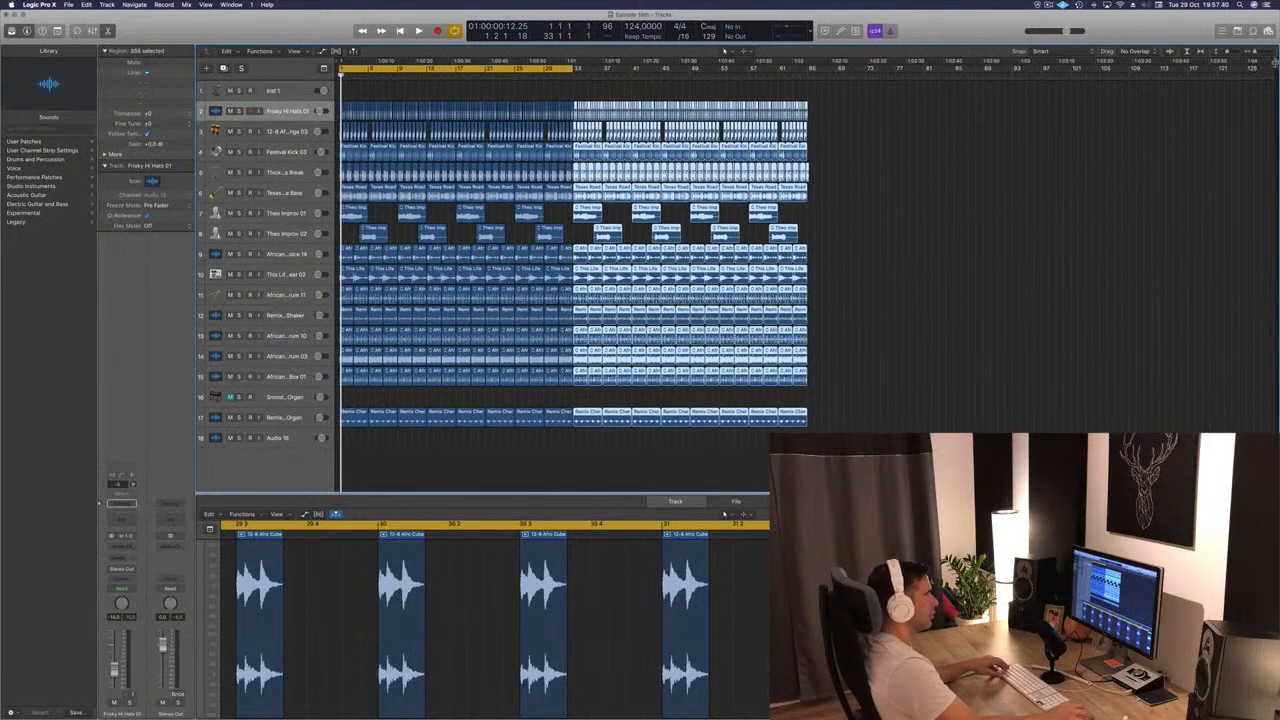
mouse_move(1276, 62)
left_mouse_down()
mouse_move(1078, 92)
mouse_move(821, 92)
left_mouse_up()
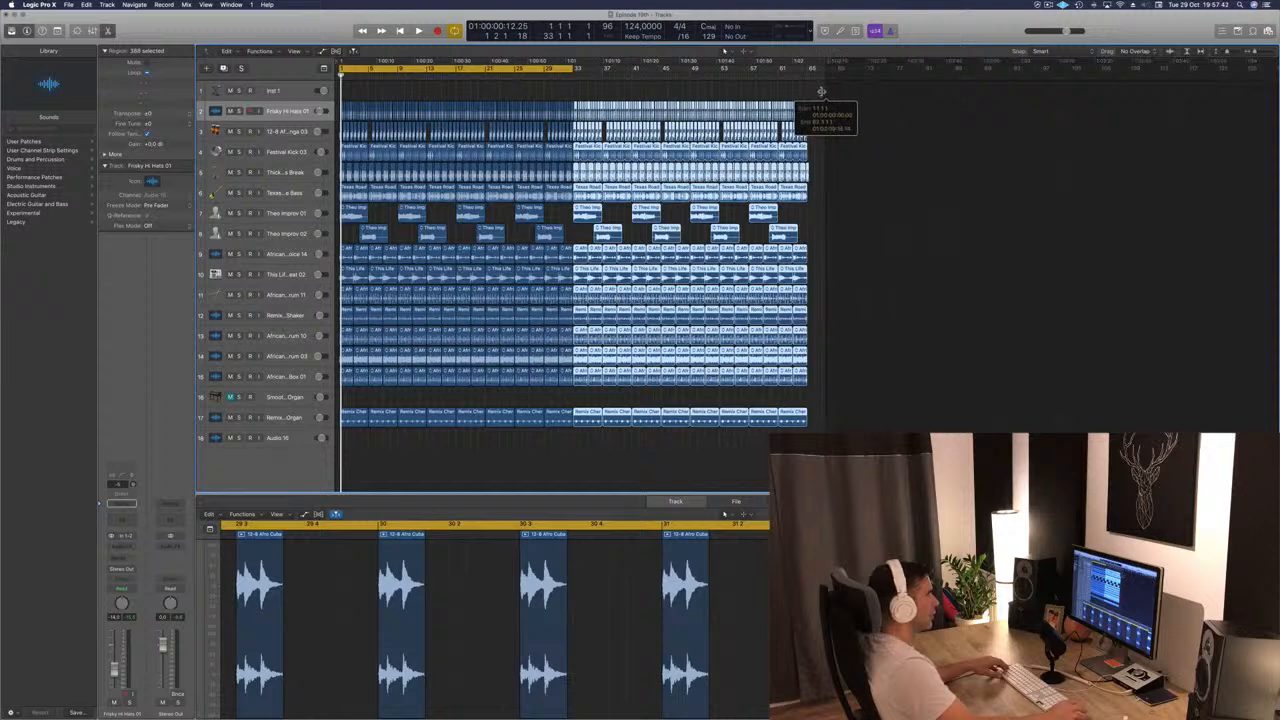
Step: Deselect all regions, fit the whole arrangement in view, and play it from the start
left_click(541, 457)
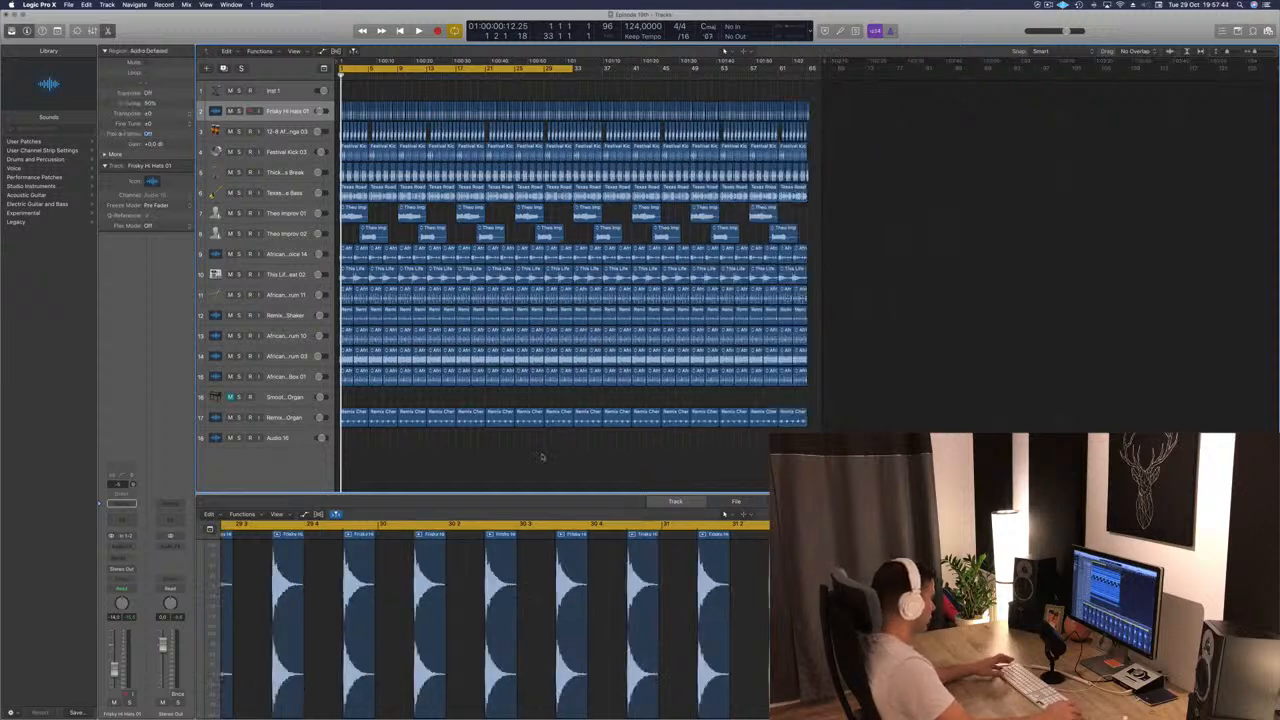
key("z")
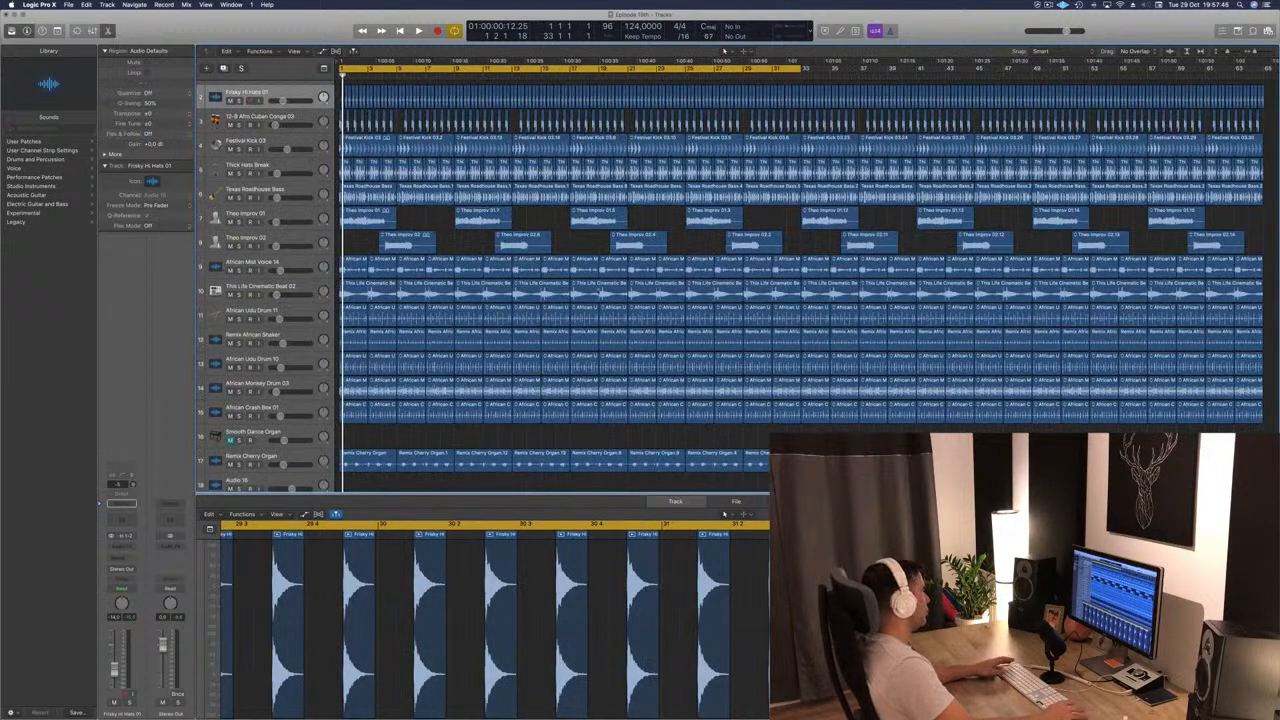
key("space")
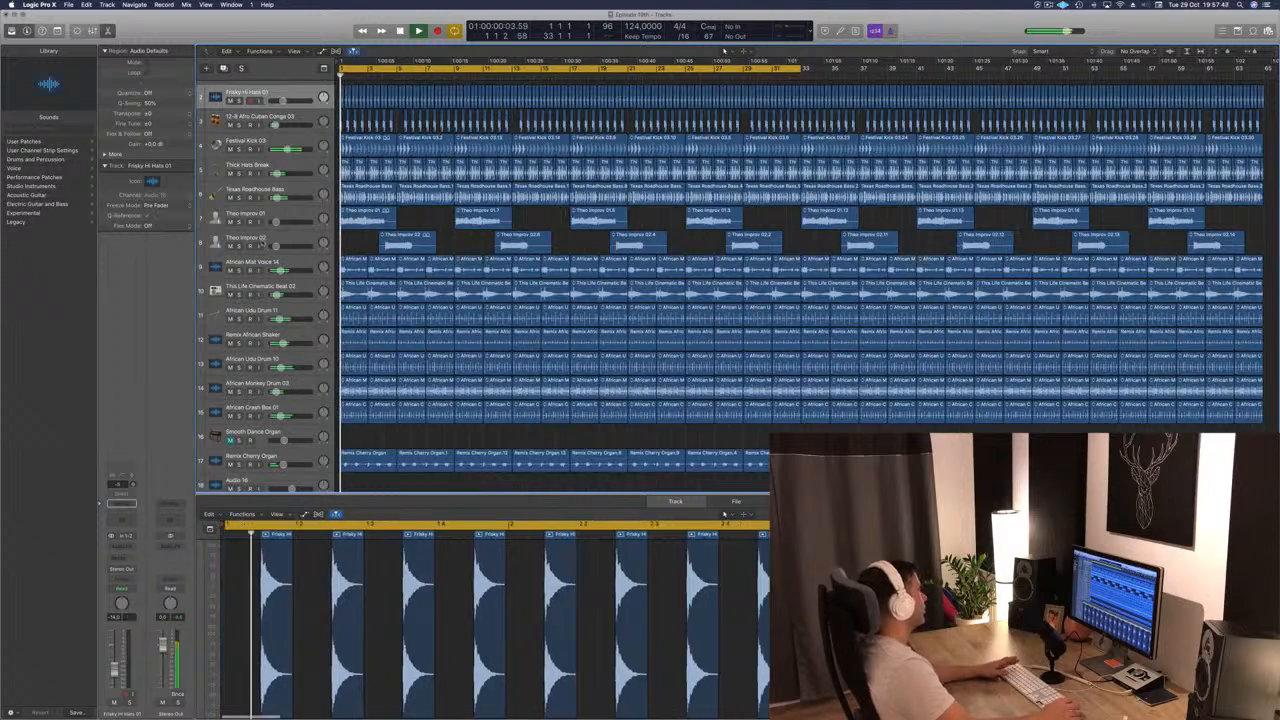
Step: Select the Festival Kick 03 track and play the opening of the arrangement from the start a few times
left_click(283, 145)
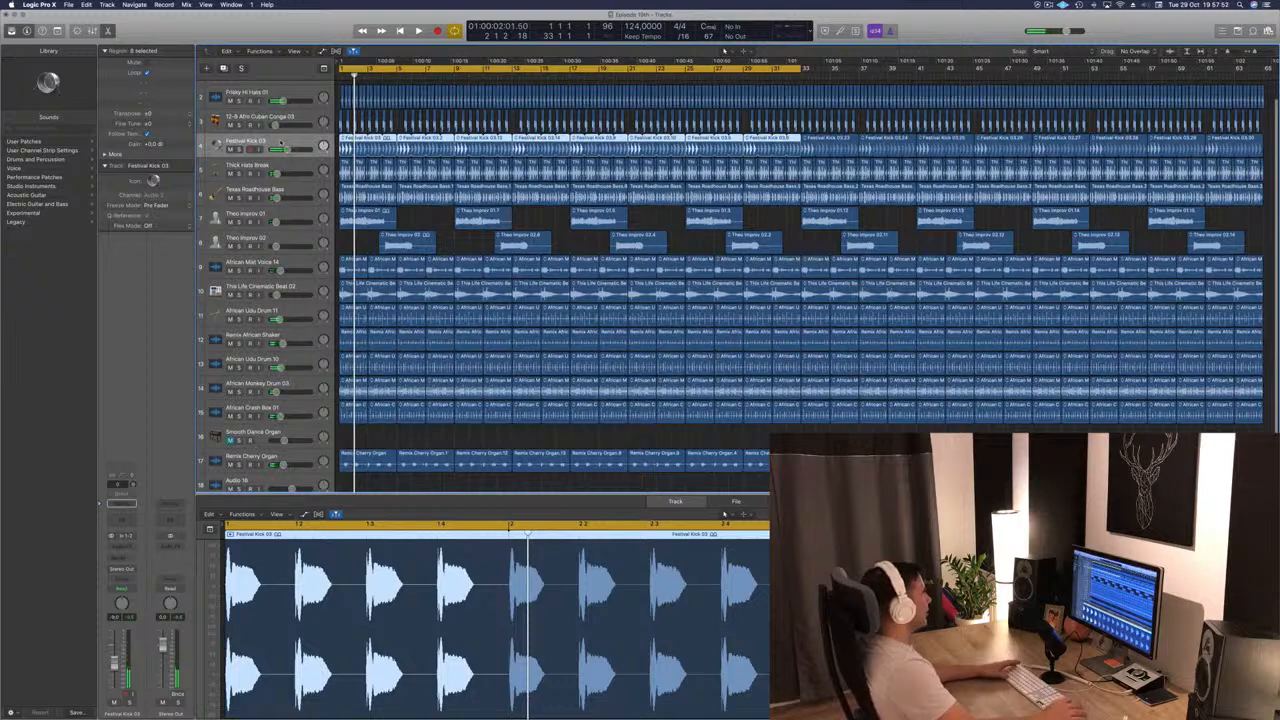
key("Return")
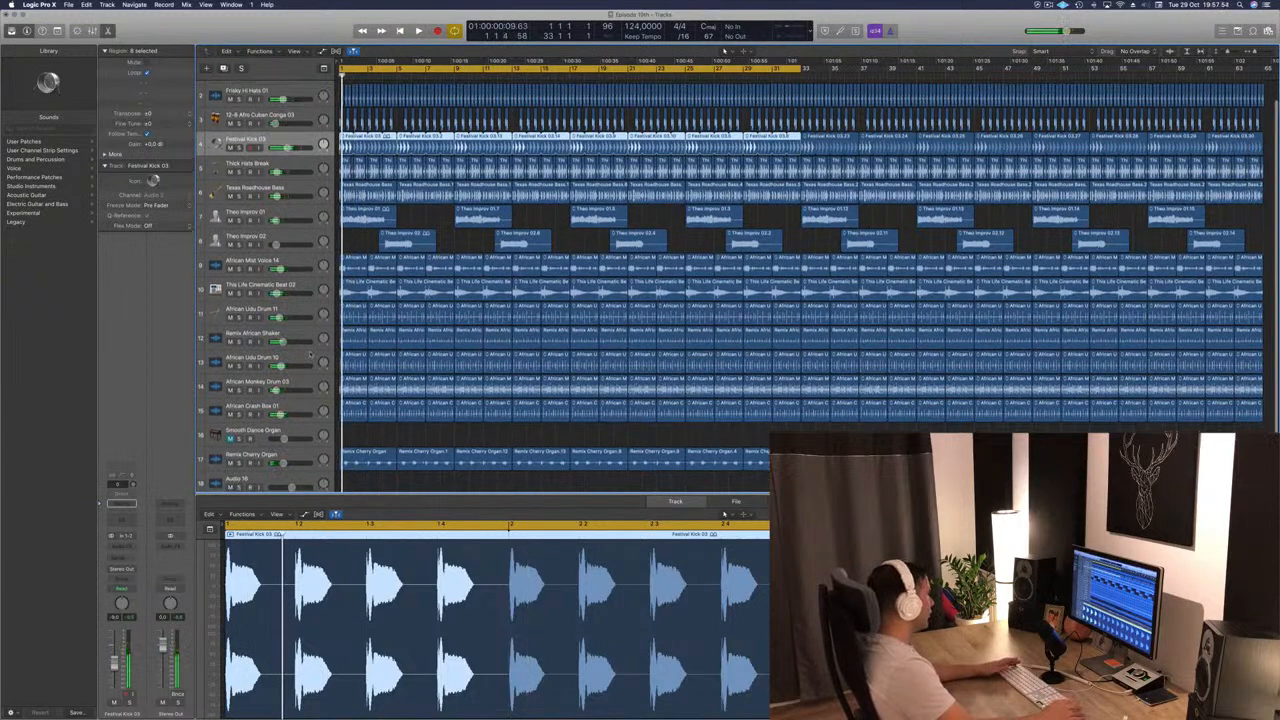
scroll(283, 145, "down", 2)
scroll(325, 220, "up", 2)
scroll(337, 241, "up", 1)
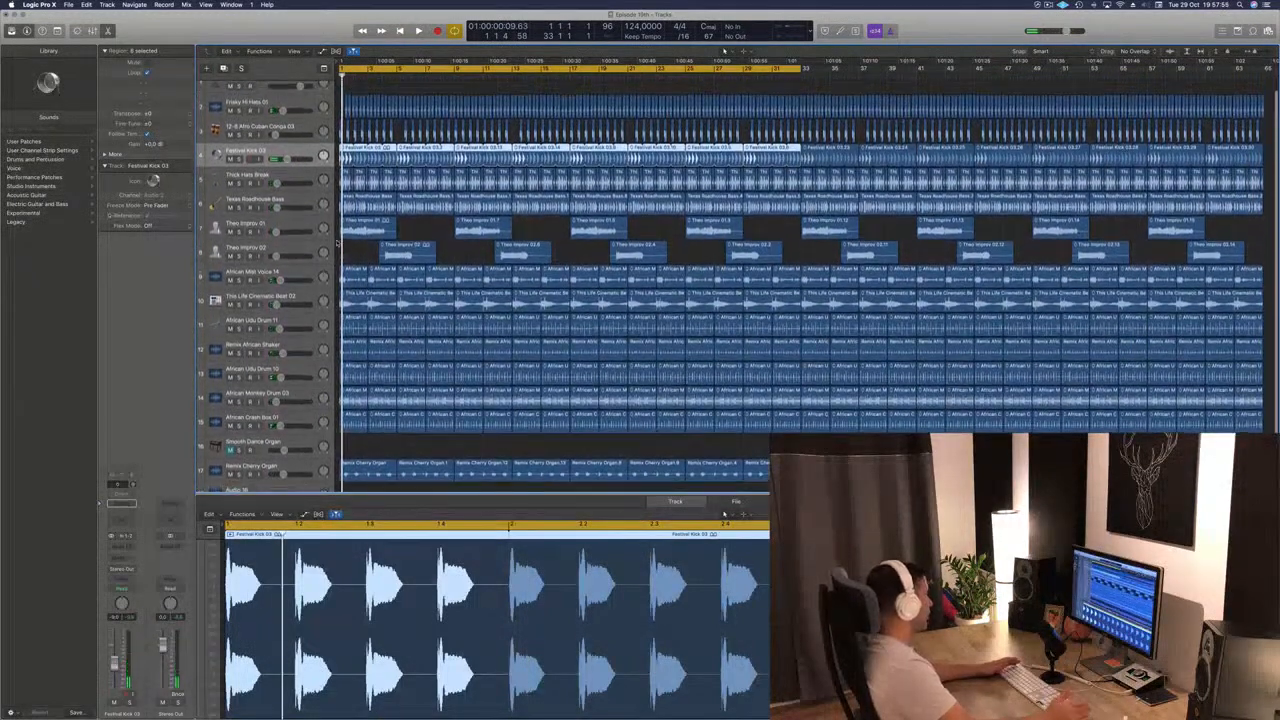
key("space")
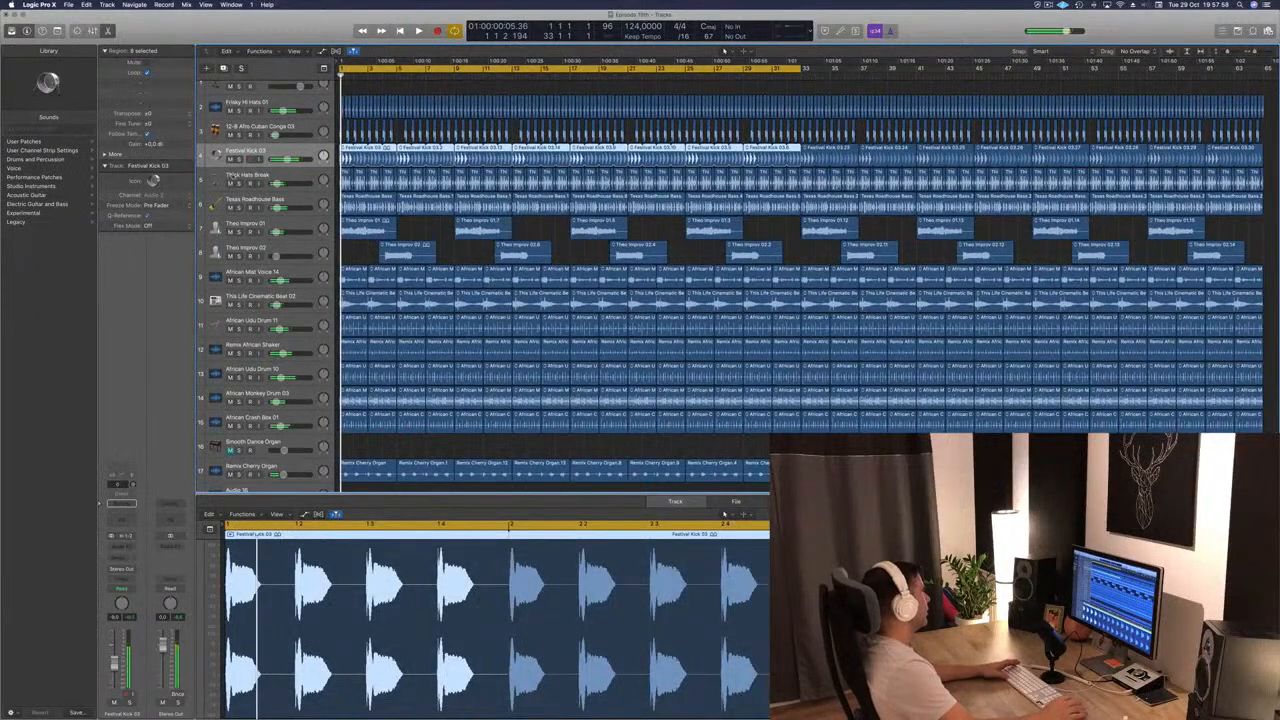
key("space")
key("space")
key("space")
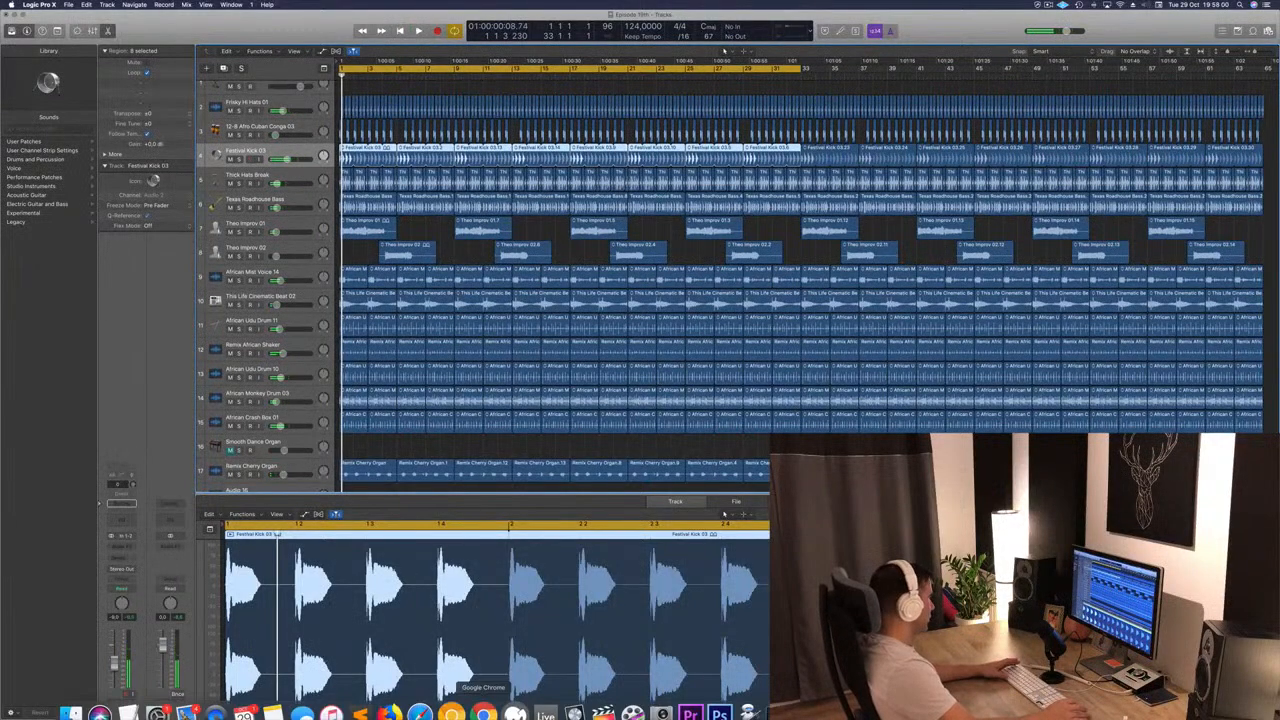
Step: Show the mixer and pull the faders of the channels from Frisky Hi Hats 01 to Smooth Dance Organ fully down together
key("x")
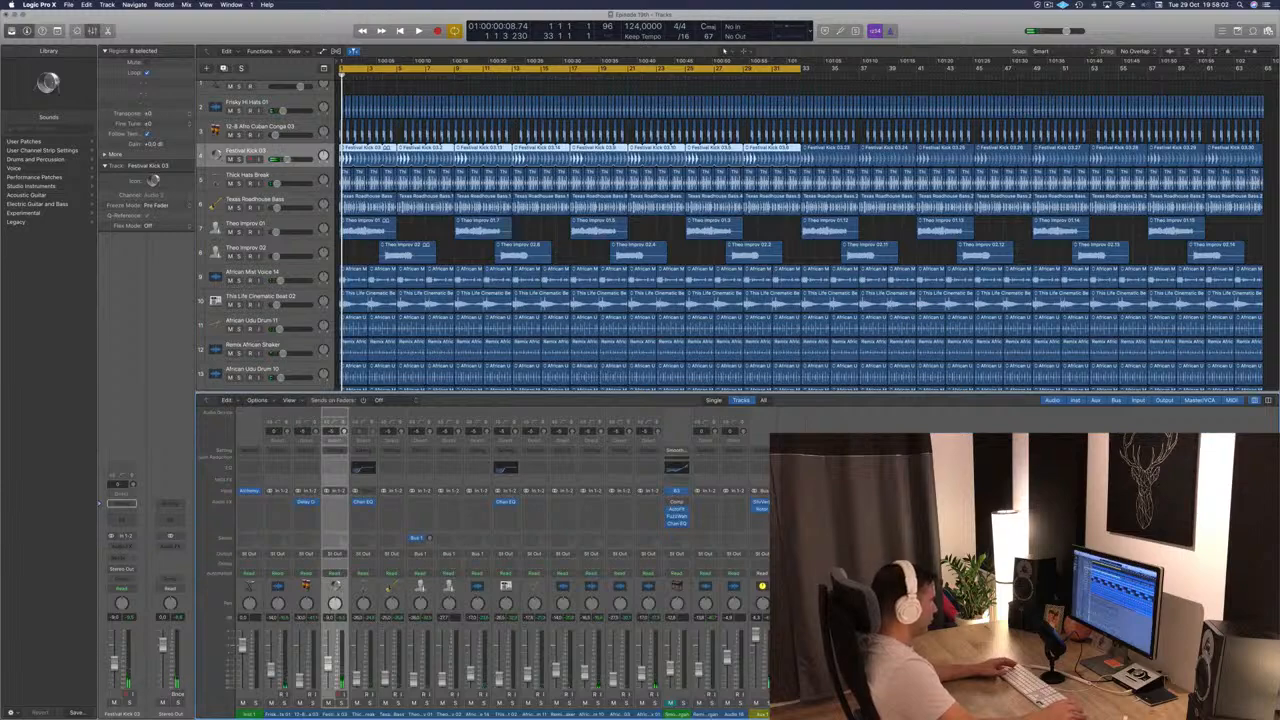
left_click(642, 714)
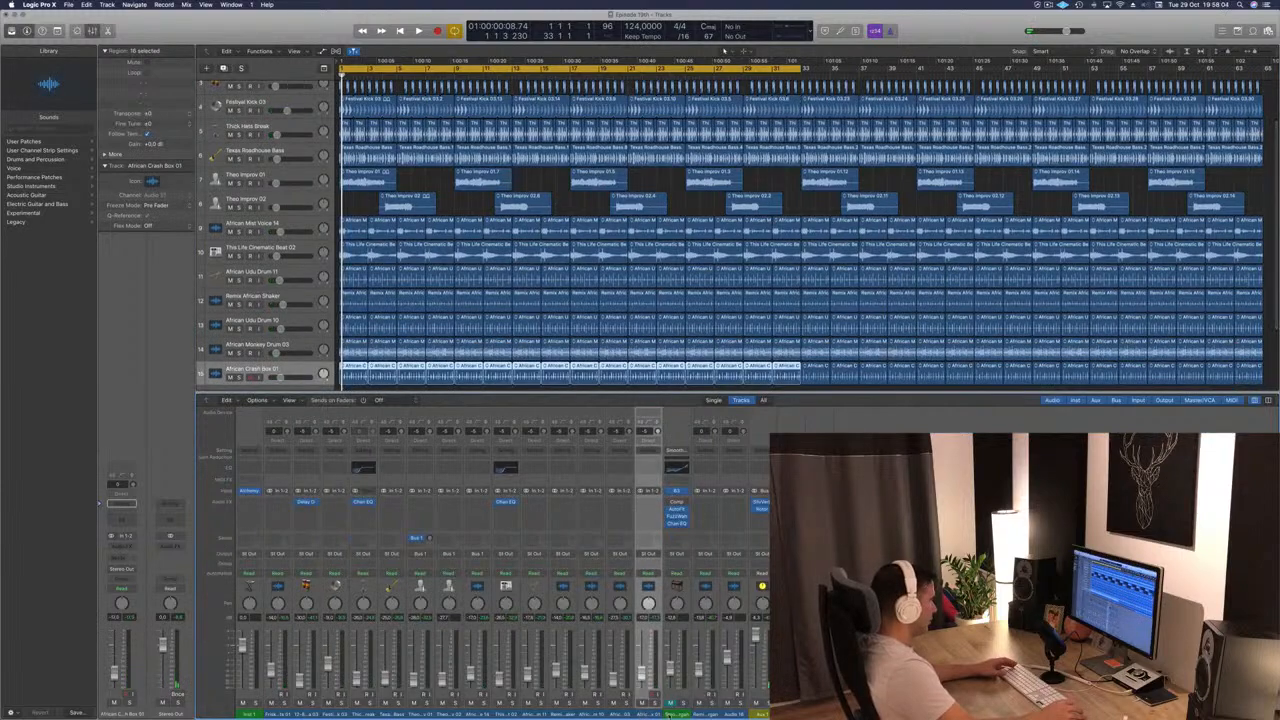
left_click_drag(671, 715, 272, 700)
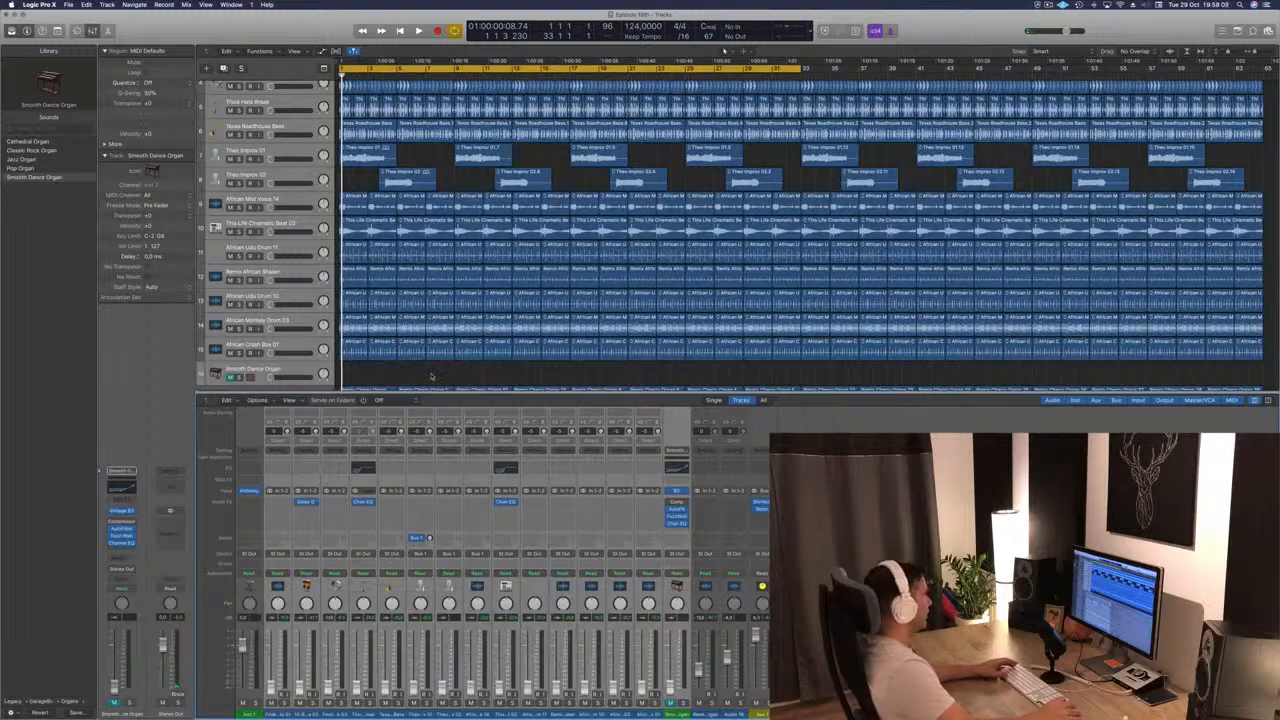
Step: Move the Festival Kick 03 track above Frisky Hi Hats 01 in the track list
scroll(432, 376, "up", 5)
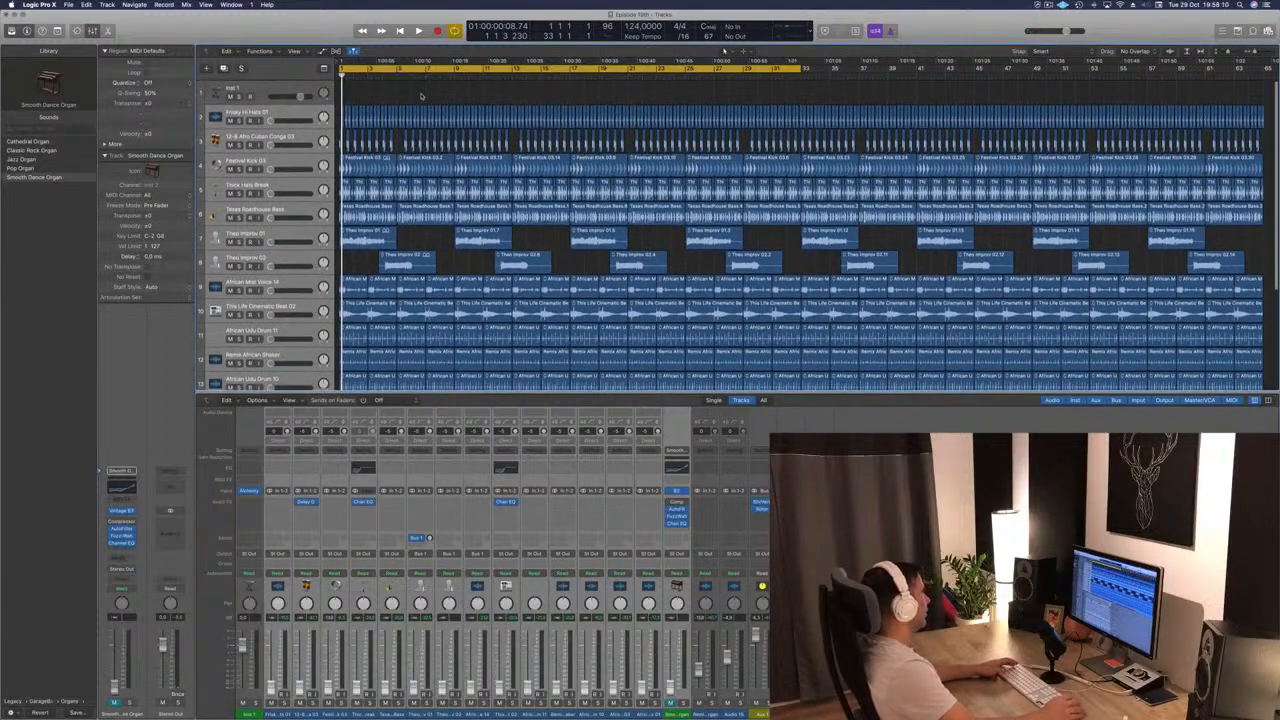
left_click(310, 115)
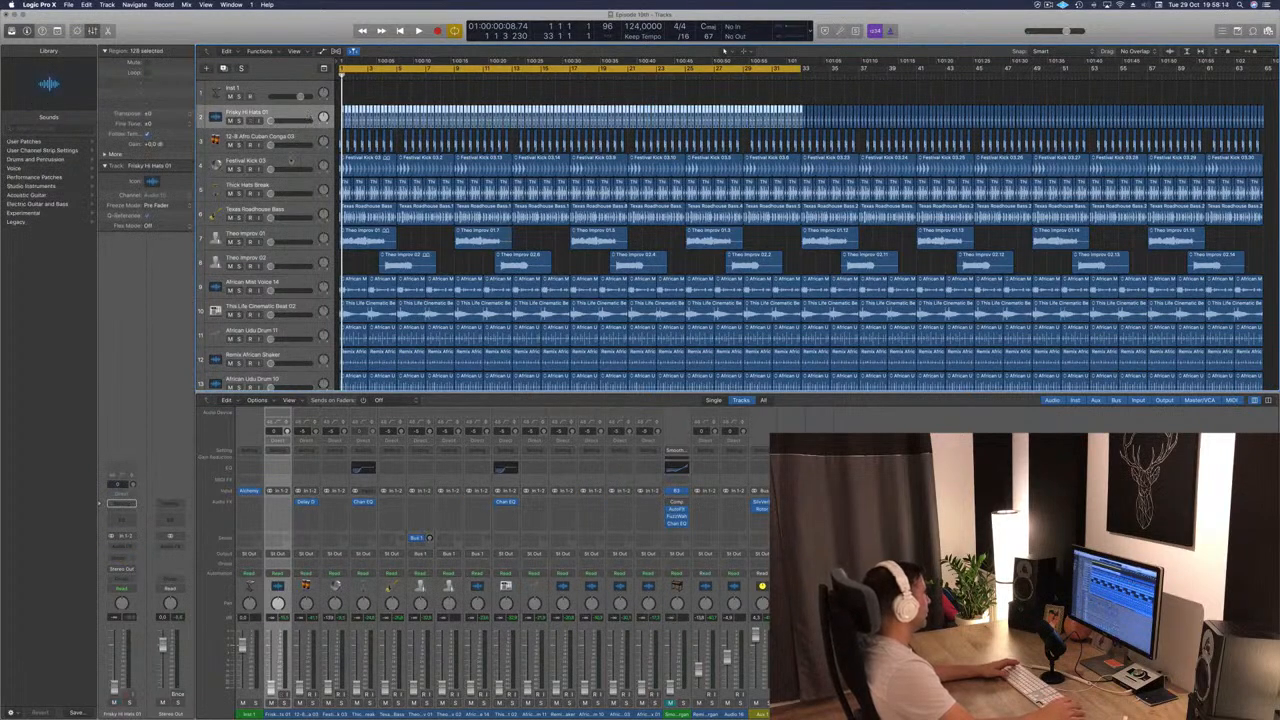
left_click_drag(290, 160, 296, 110)
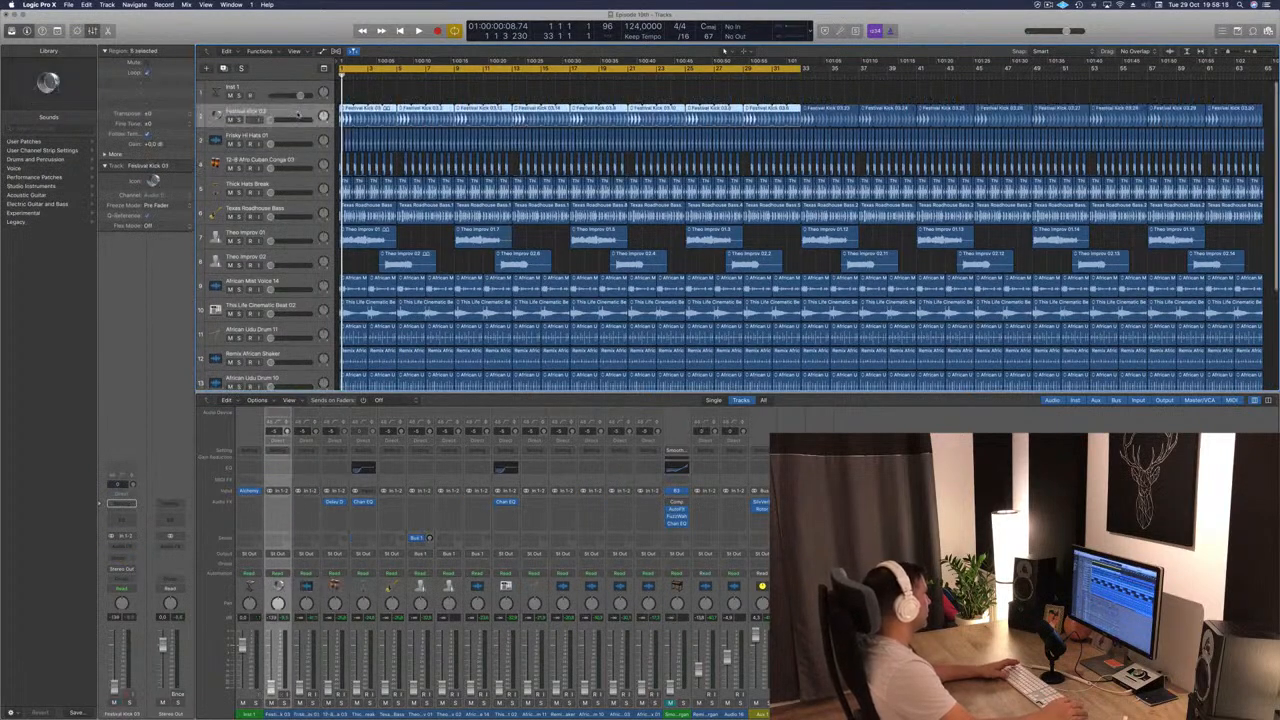
Step: During playback, silence the Remix Cherry Organ track and raise the Festival Kick 03 volume so the kick is heard alone
key("space")
scroll(328, 219, "down", 5)
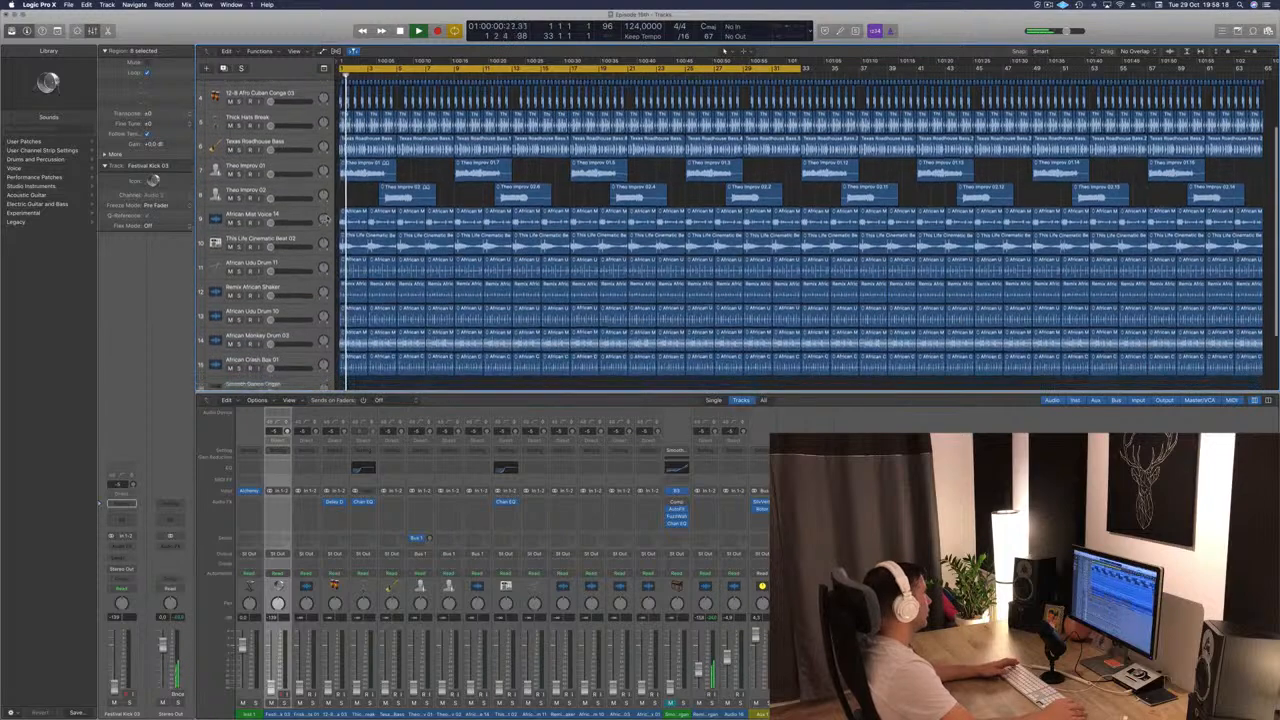
left_click_drag(271, 338, 272, 338)
scroll(275, 300, "up", 5)
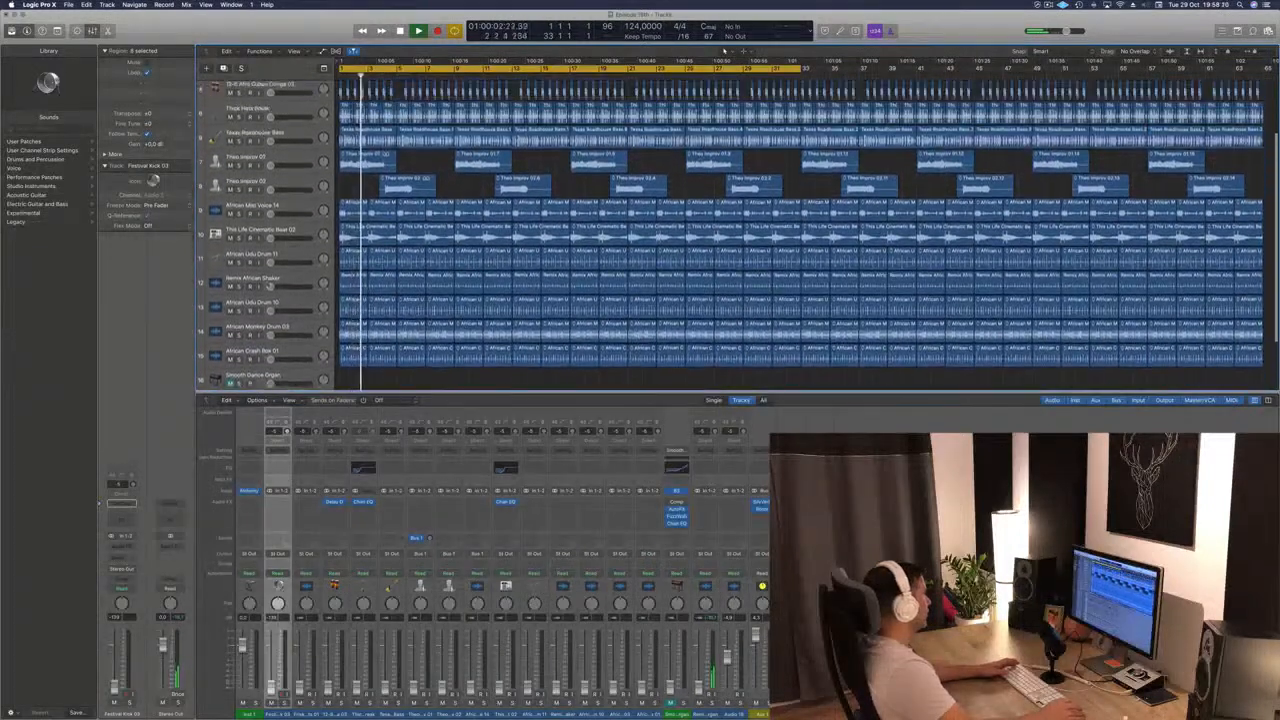
left_click_drag(271, 125, 288, 124)
scroll(288, 123, "down", 1)
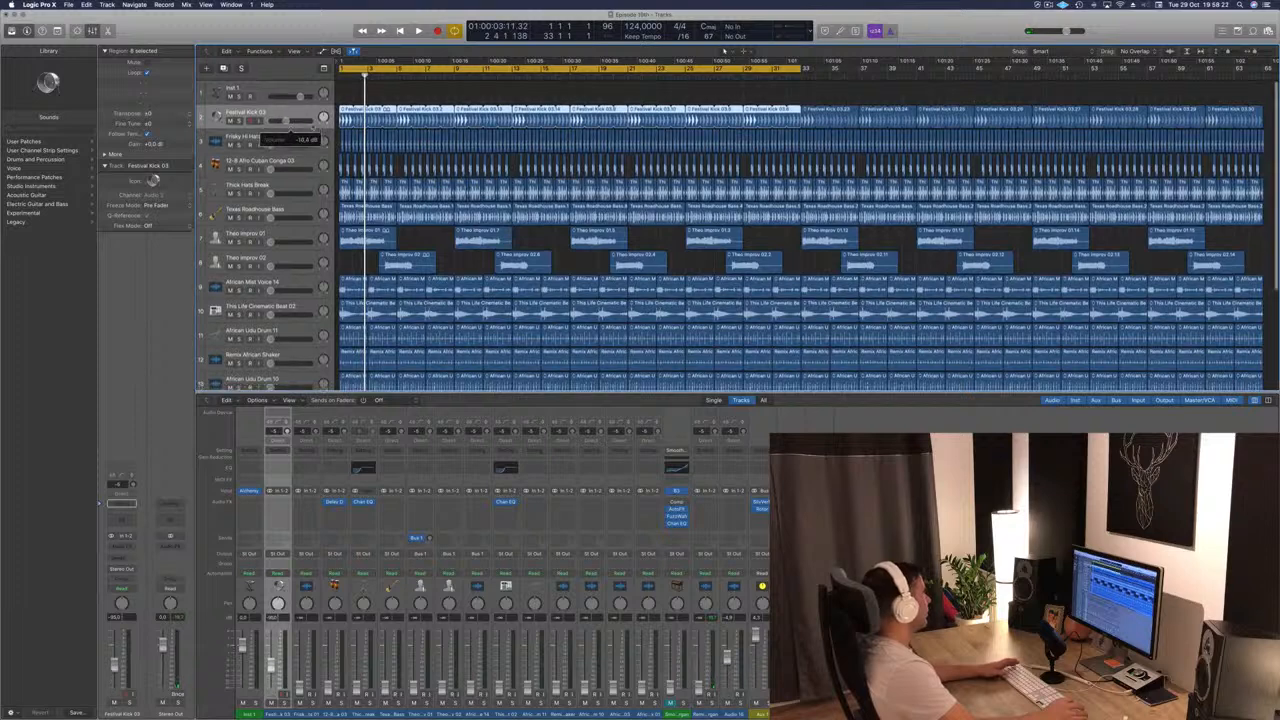
key("space")
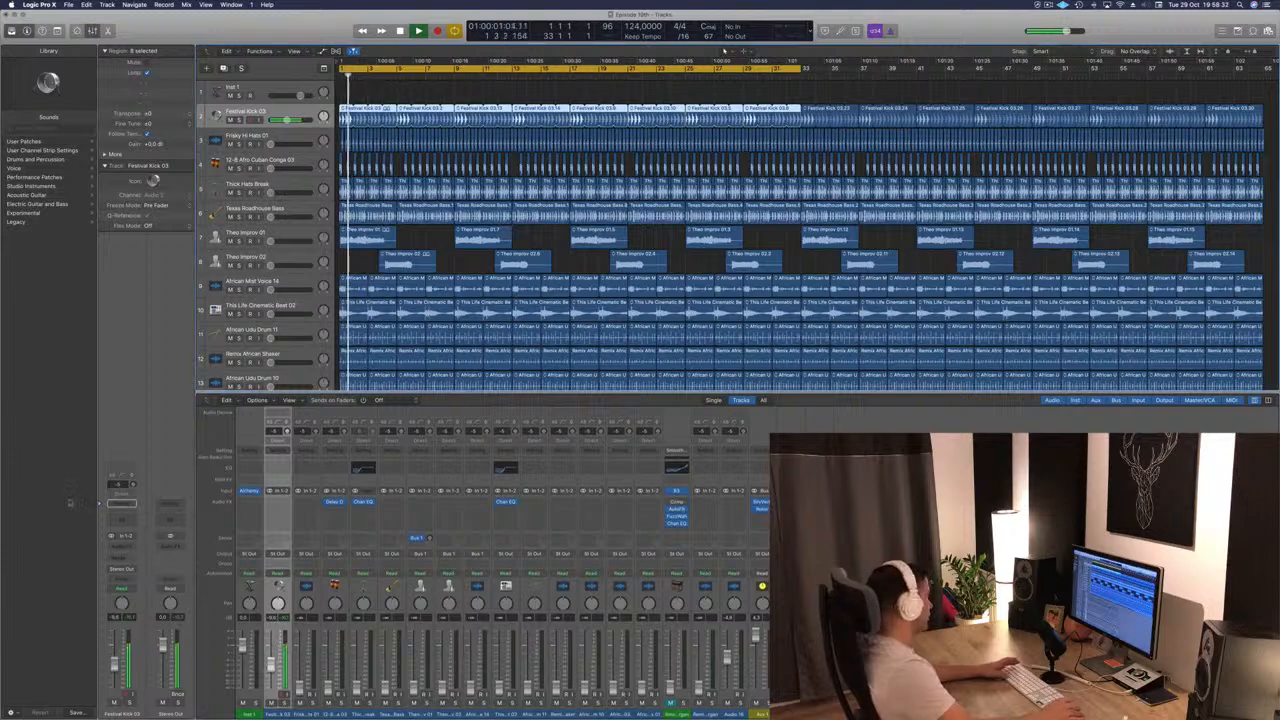
Step: Add a Channel EQ and a Compressor to Festival Kick 03, placing their windows clear of the track headers
left_click(123, 521)
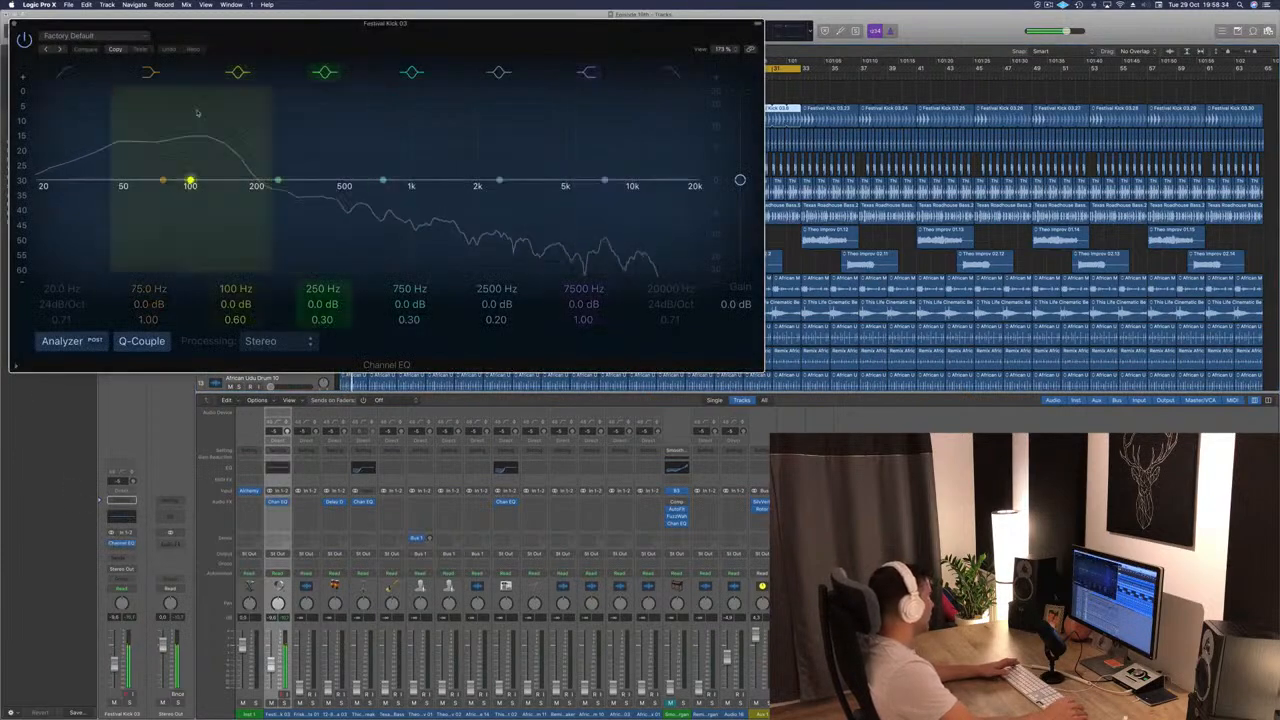
left_click_drag(200, 23, 956, 111)
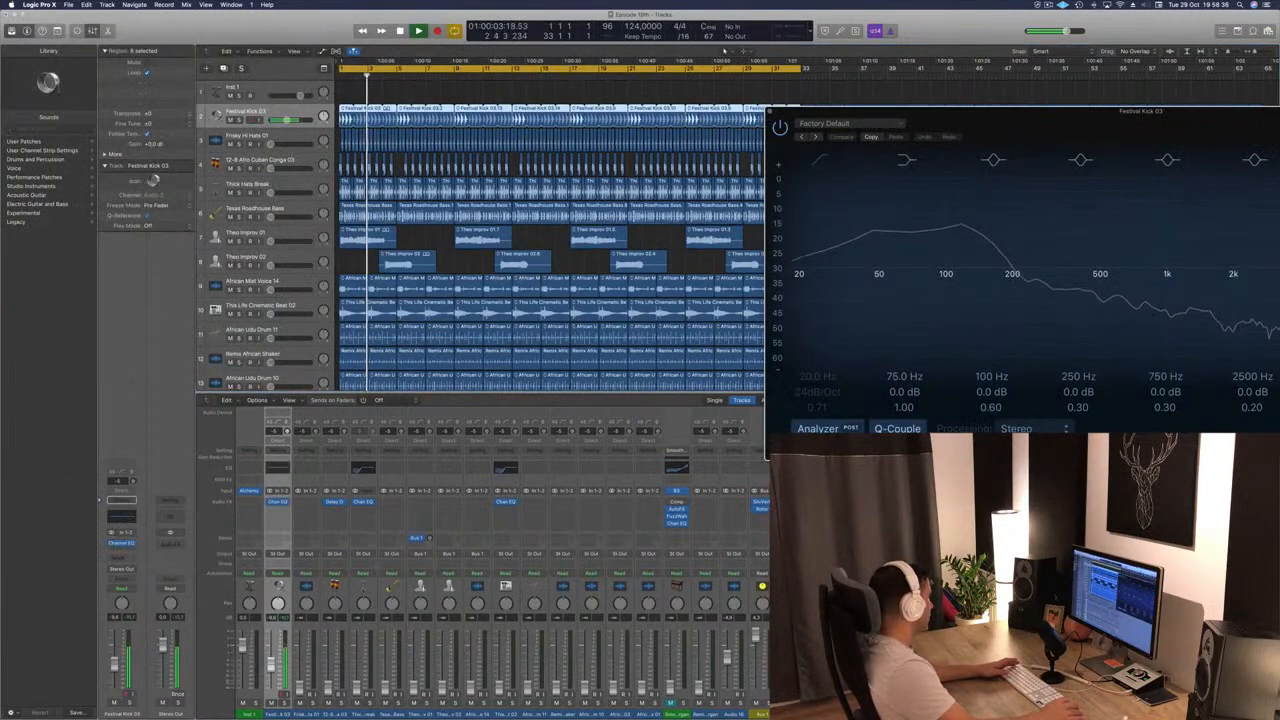
left_click(121, 552)
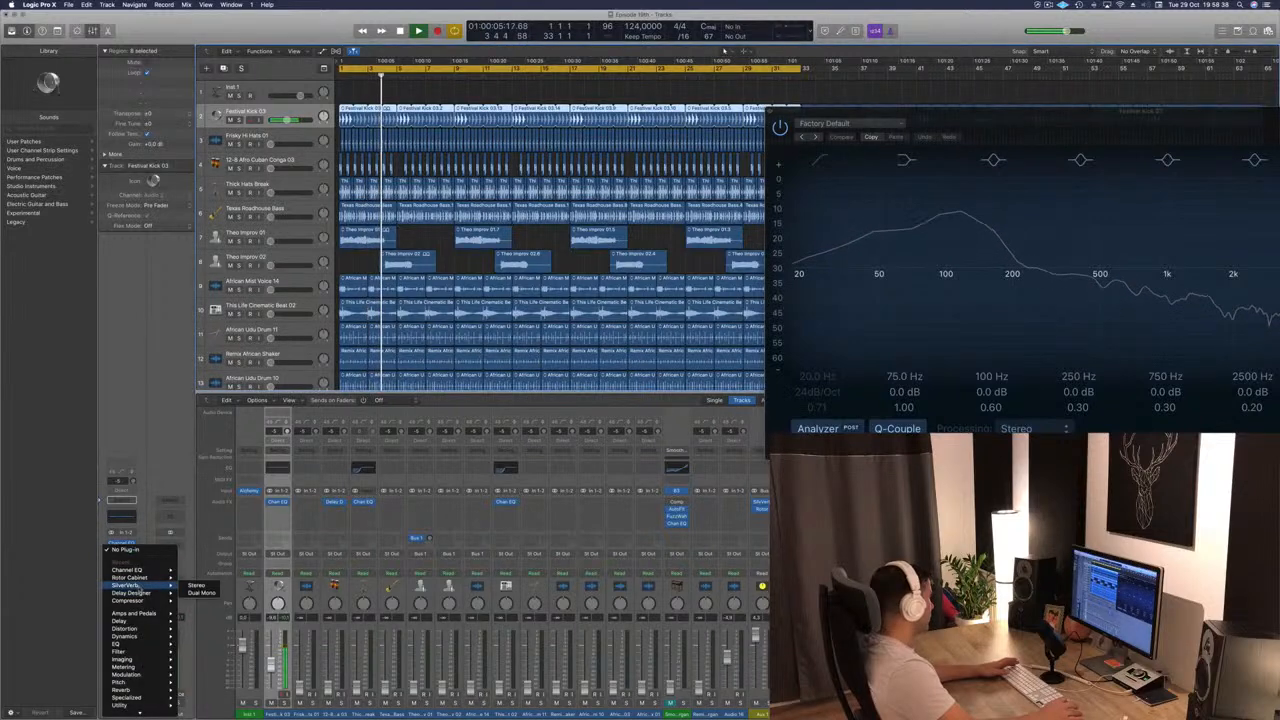
mouse_move(132, 601)
left_click(194, 602)
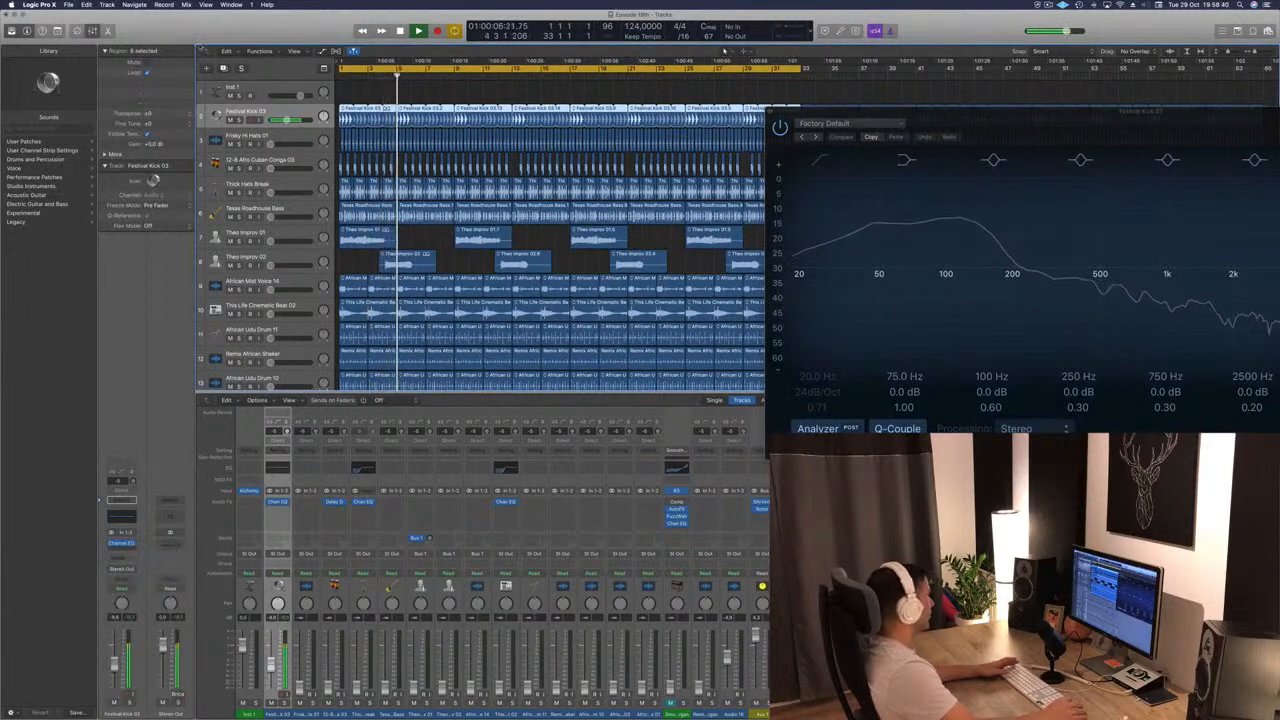
left_click_drag(200, 20, 710, 118)
Step: Adjust the attack of the Festival Kick 03 compressor while listening, and close the compressor
mouse_move(682, 403)
left_mouse_down()
mouse_move(691, 373)
mouse_move(686, 410)
left_mouse_up()
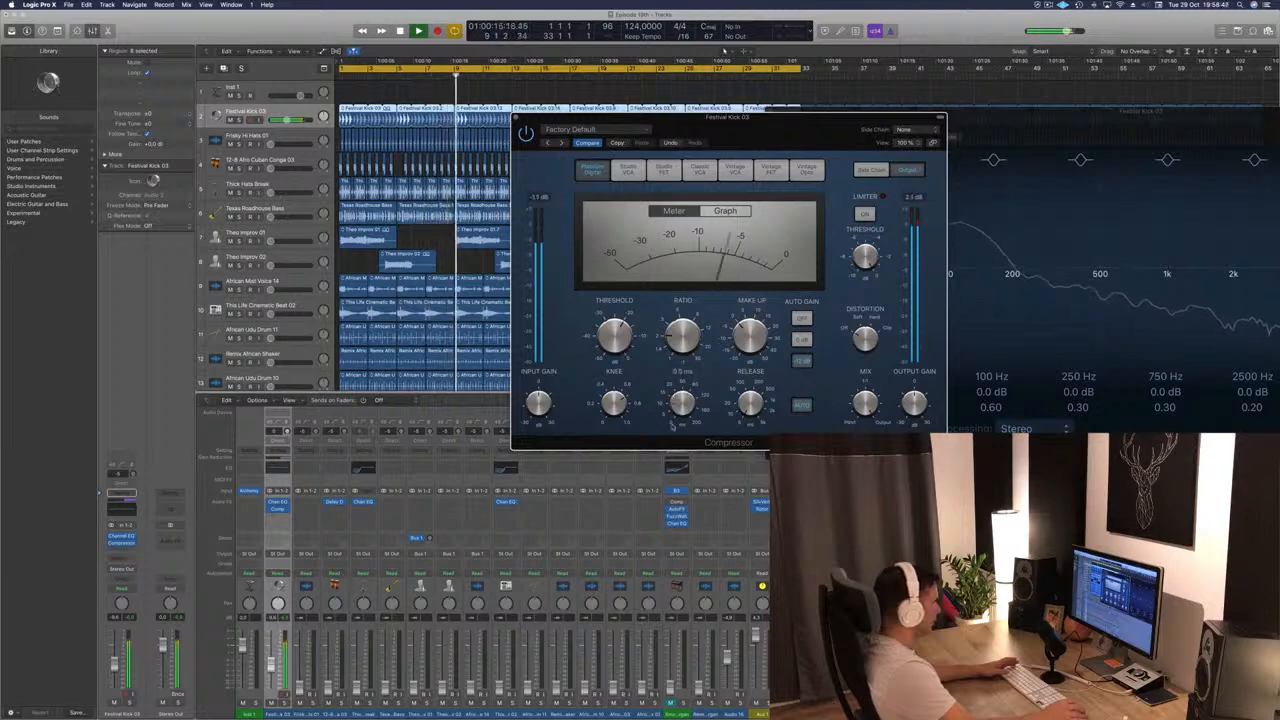
mouse_move(606, 342)
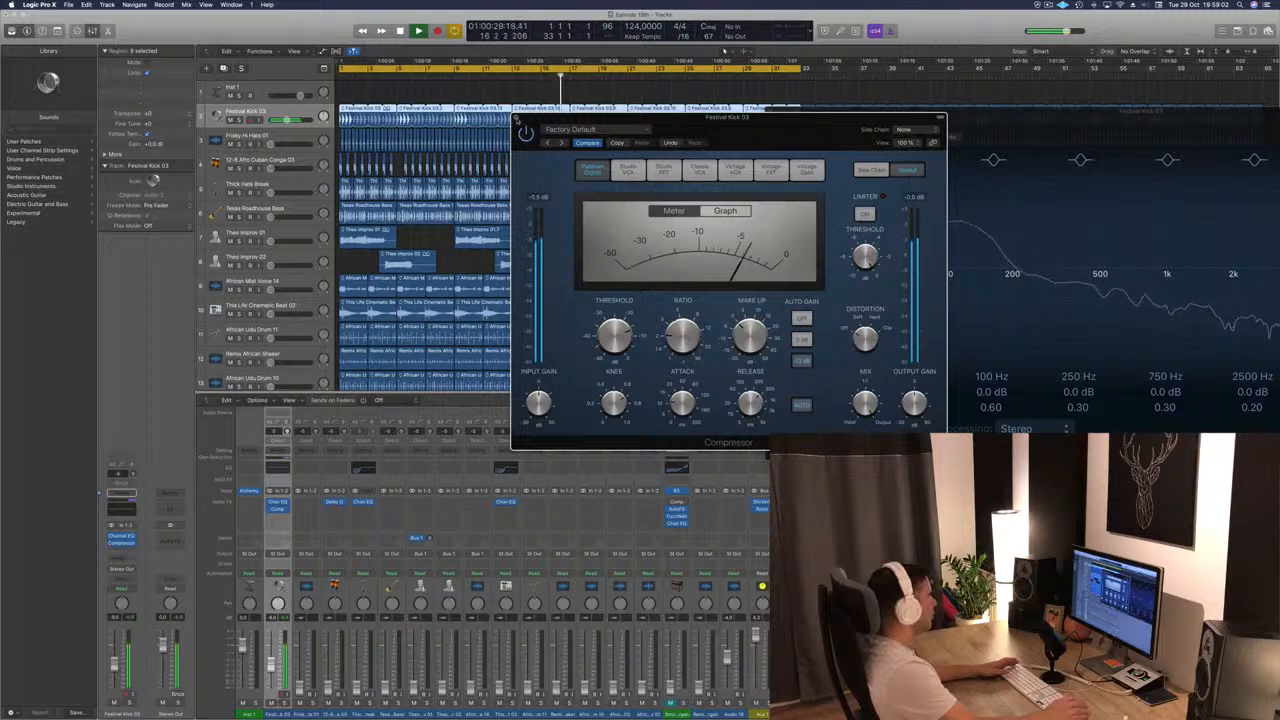
key("super+w")
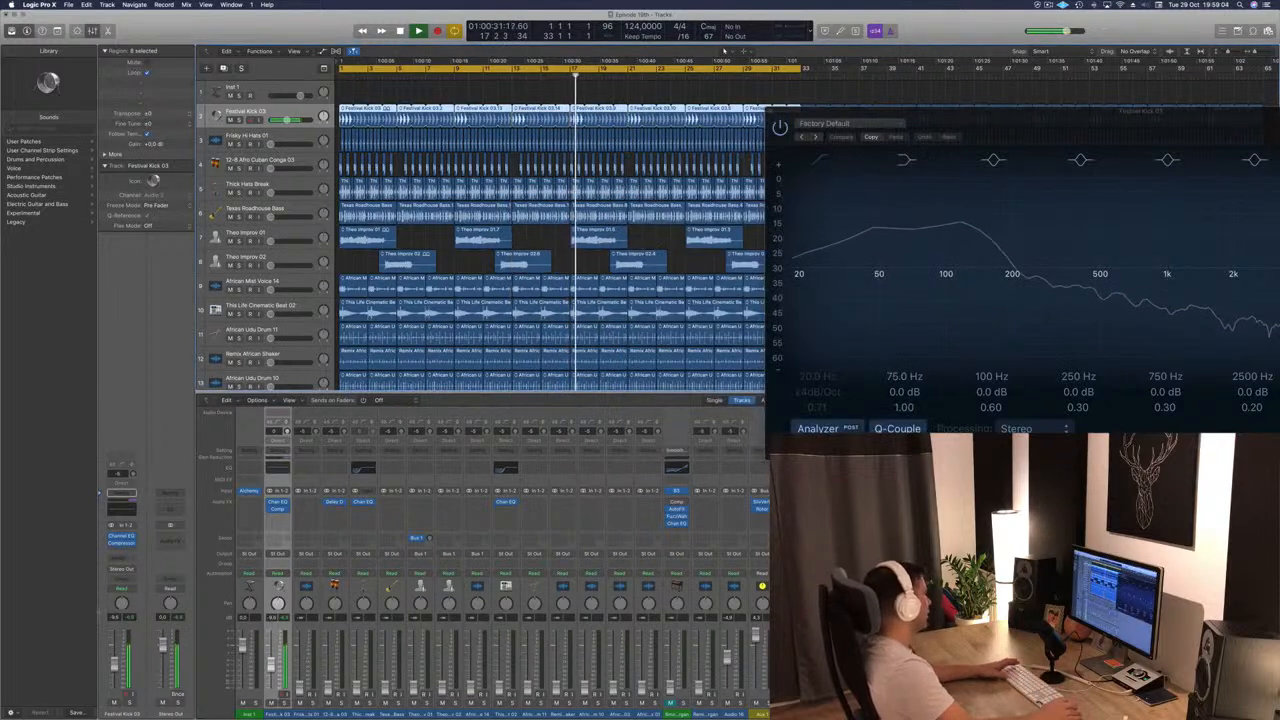
Step: Restart playback, bring up the Frisky Hi Hats 01 volume beside the kick, and keep 12-8 Afro Cuban Conga 03 silent
key("Return")
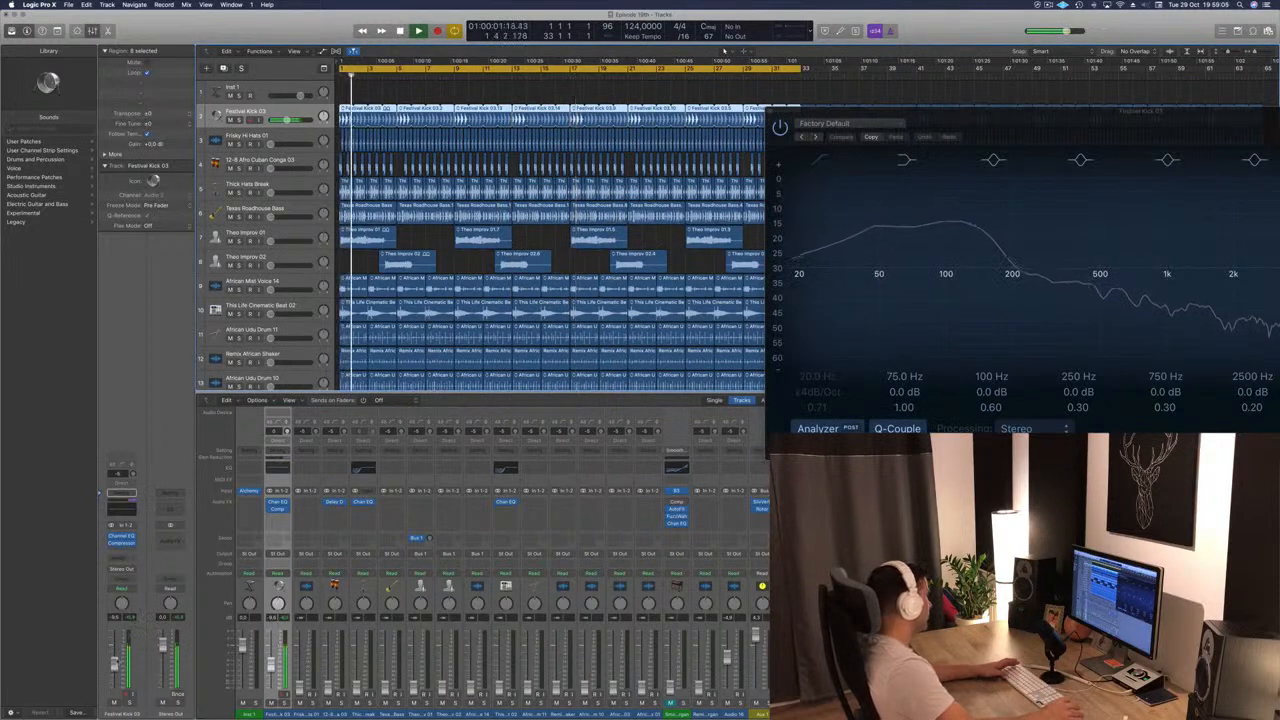
key("Return")
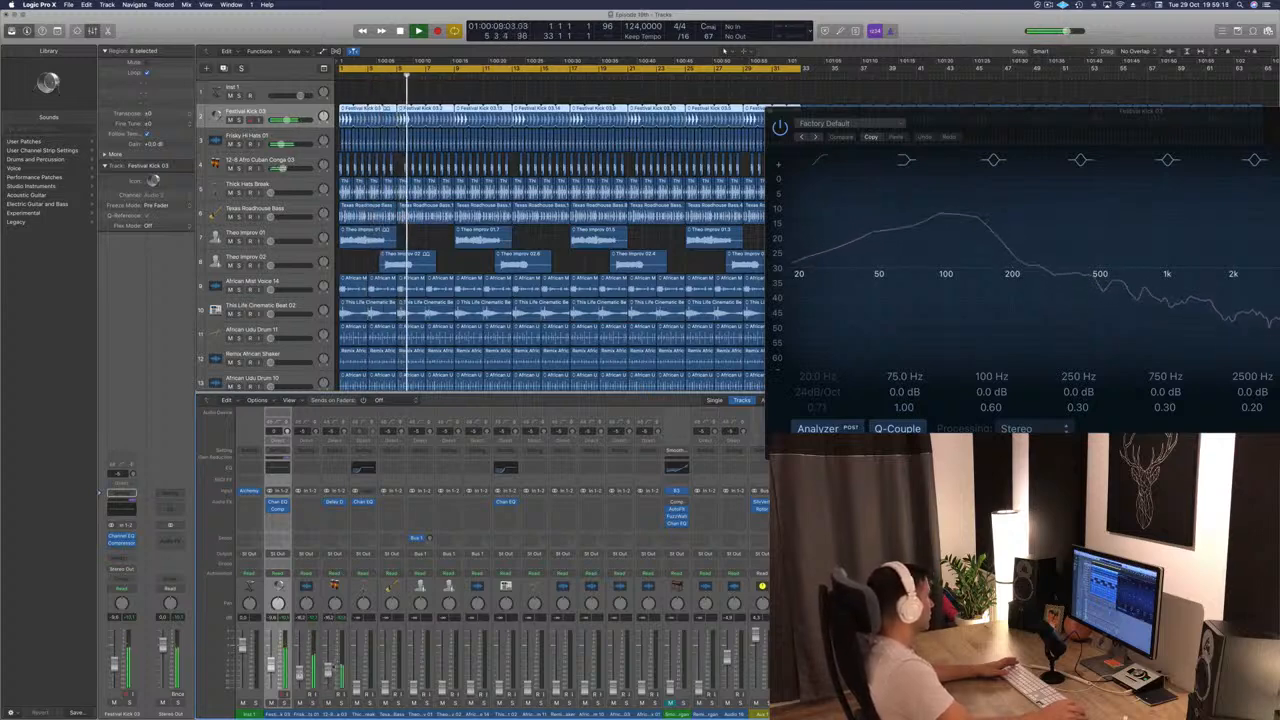
key("Down")
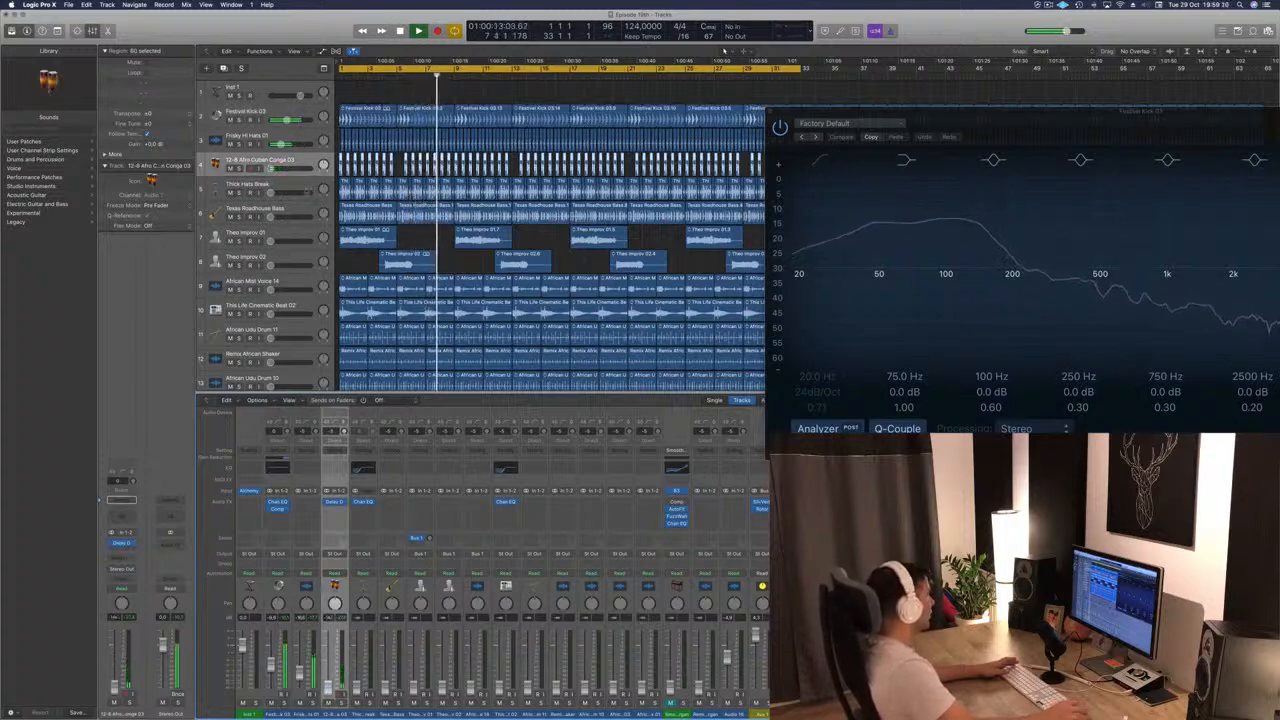
Step: Move the African Udu Drum 11 track above 12-8 Afro Cuban Conga 03 and raise its volume into the mix
scroll(332, 284, "down", 2)
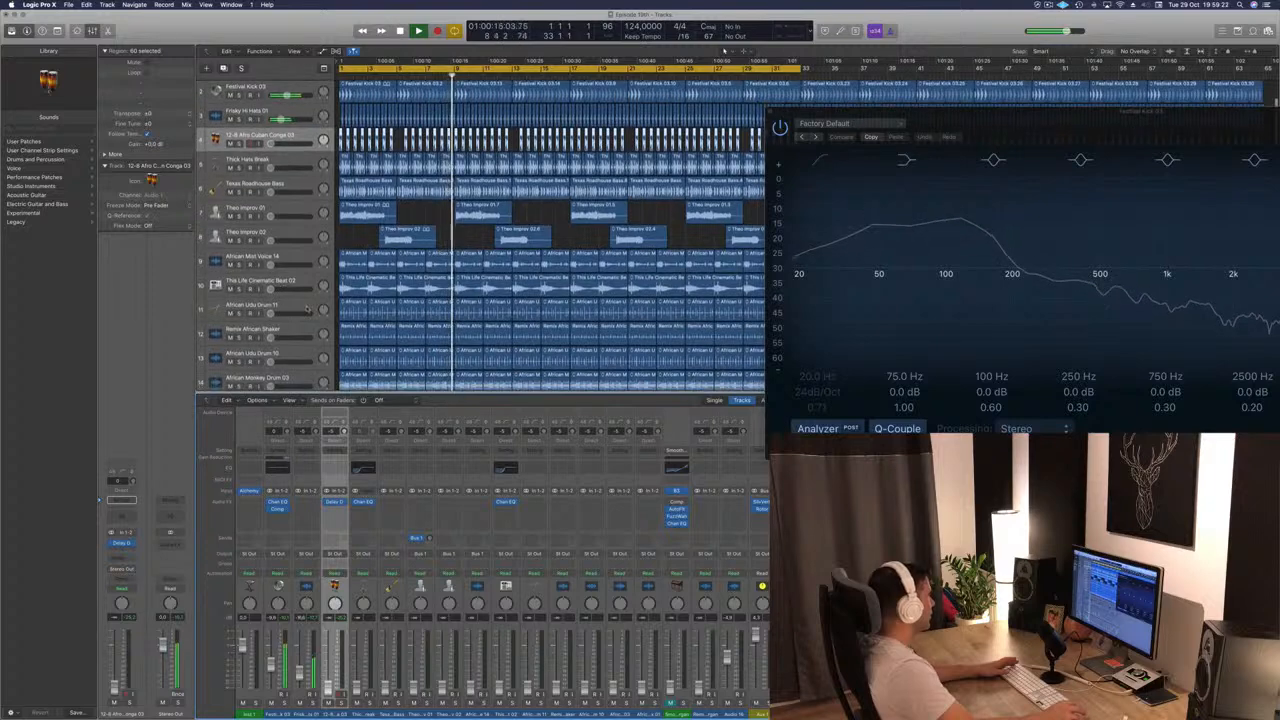
left_click_drag(287, 301, 279, 144)
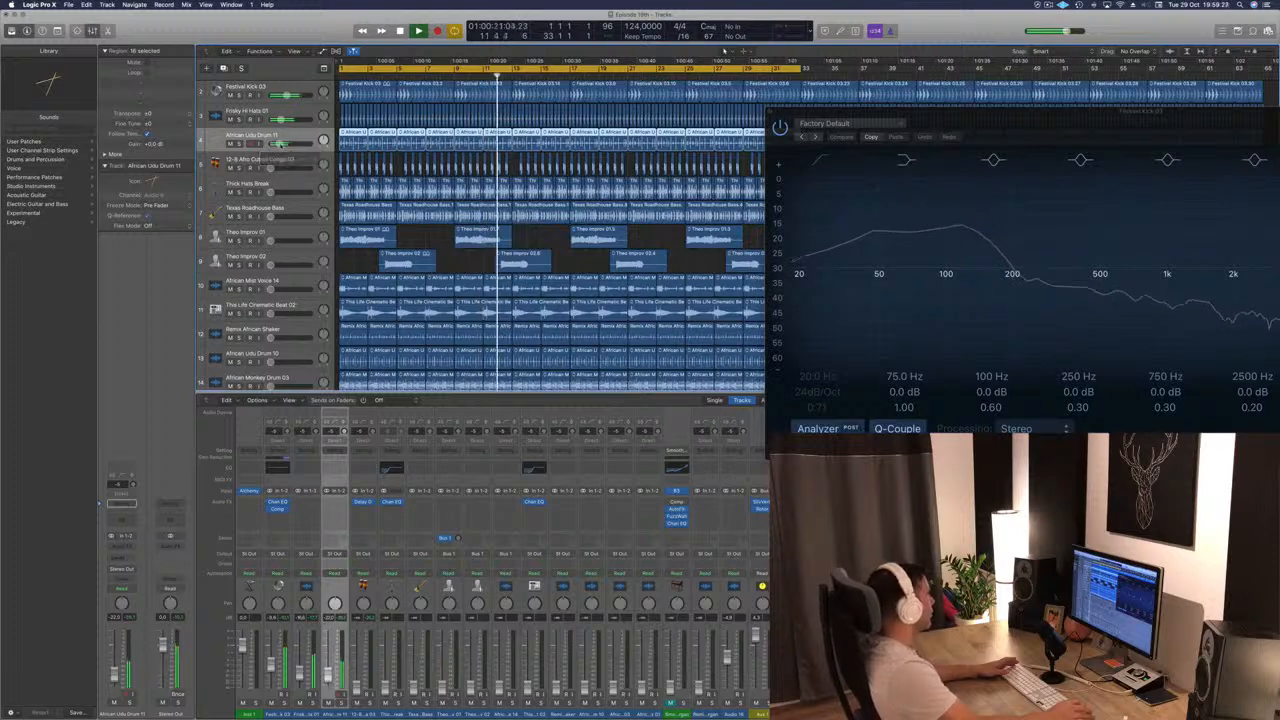
left_click(280, 144)
left_click(280, 144)
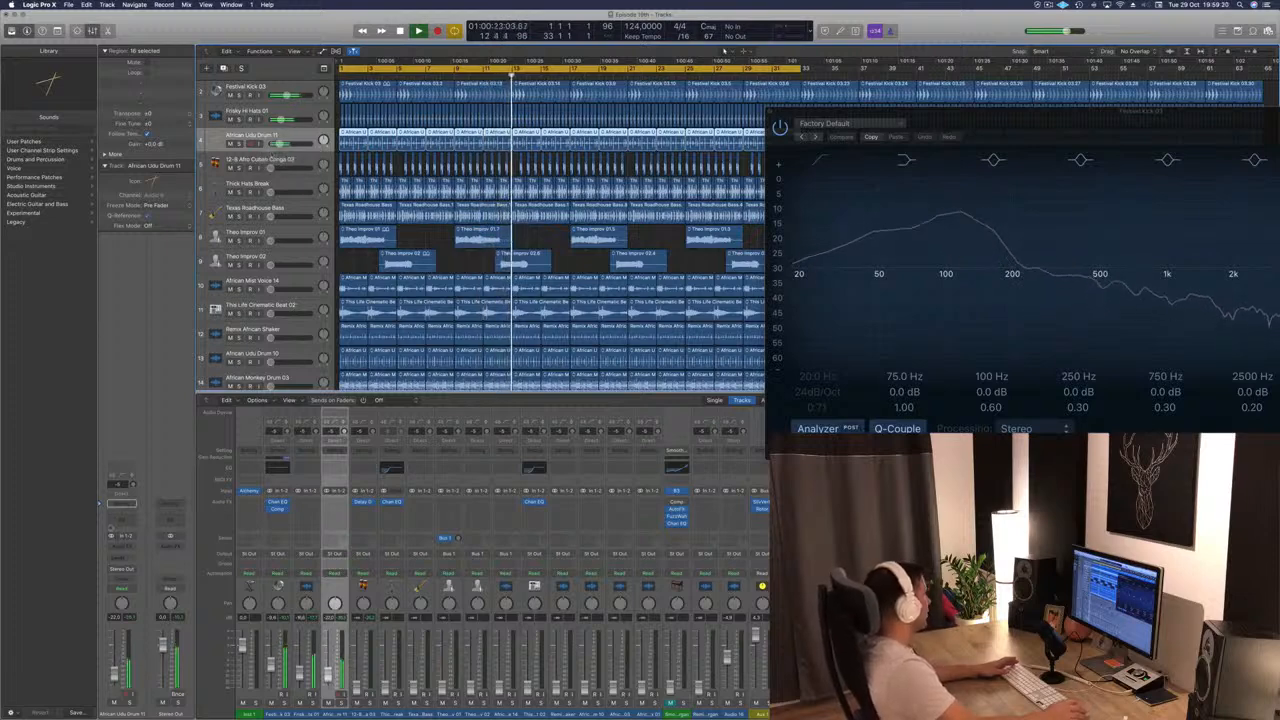
Step: Add a Channel EQ to African Udu Drum 11, enable its low cut at 215 Hz, and close the EQ
left_click(115, 525)
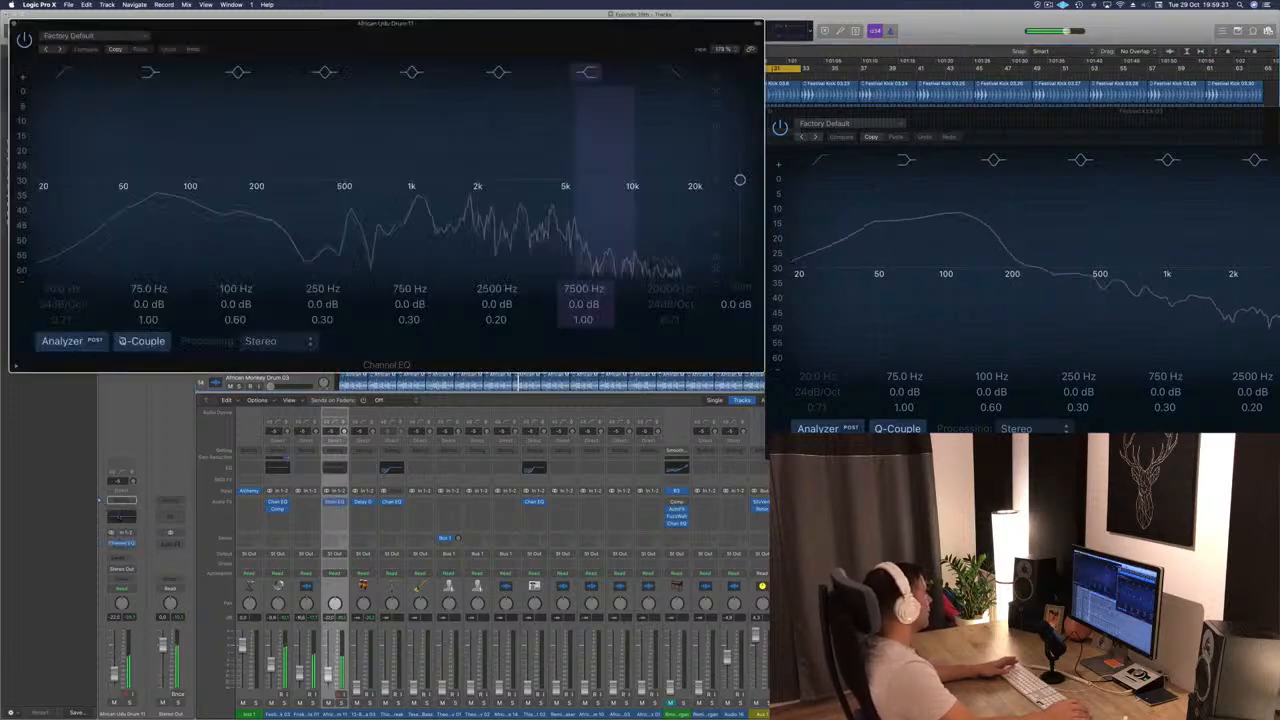
left_click(64, 74)
left_click_drag(54, 202, 272, 196)
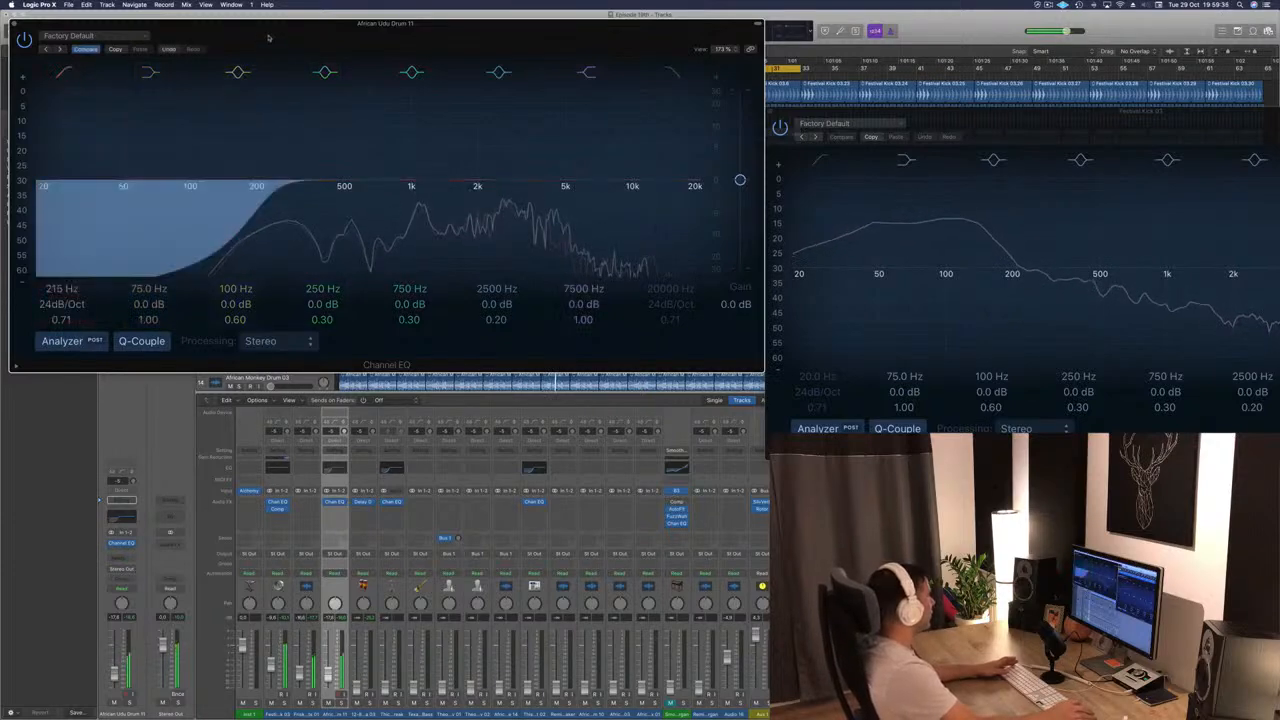
left_click_drag(183, 36, 381, 63)
left_click(213, 50)
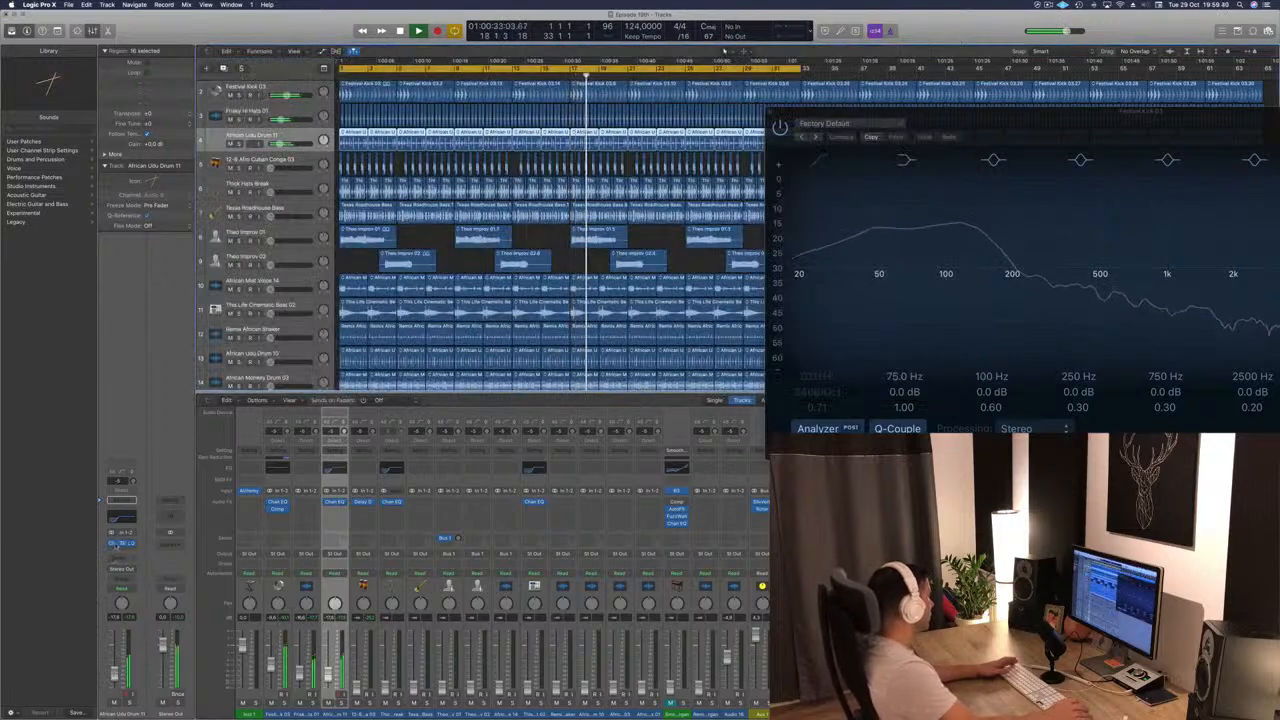
Step: Add a Stereo Delay in stereo mode after the Channel EQ on African Udu Drum 11
left_click(119, 550)
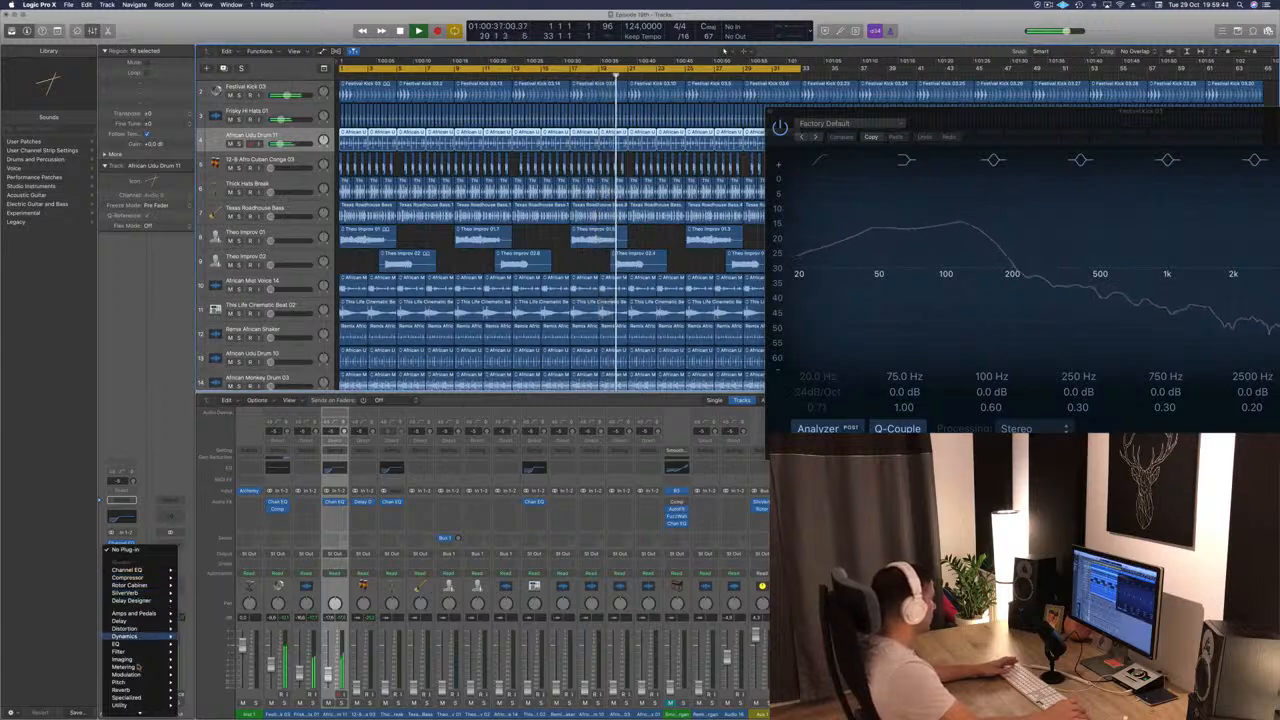
mouse_move(150, 628)
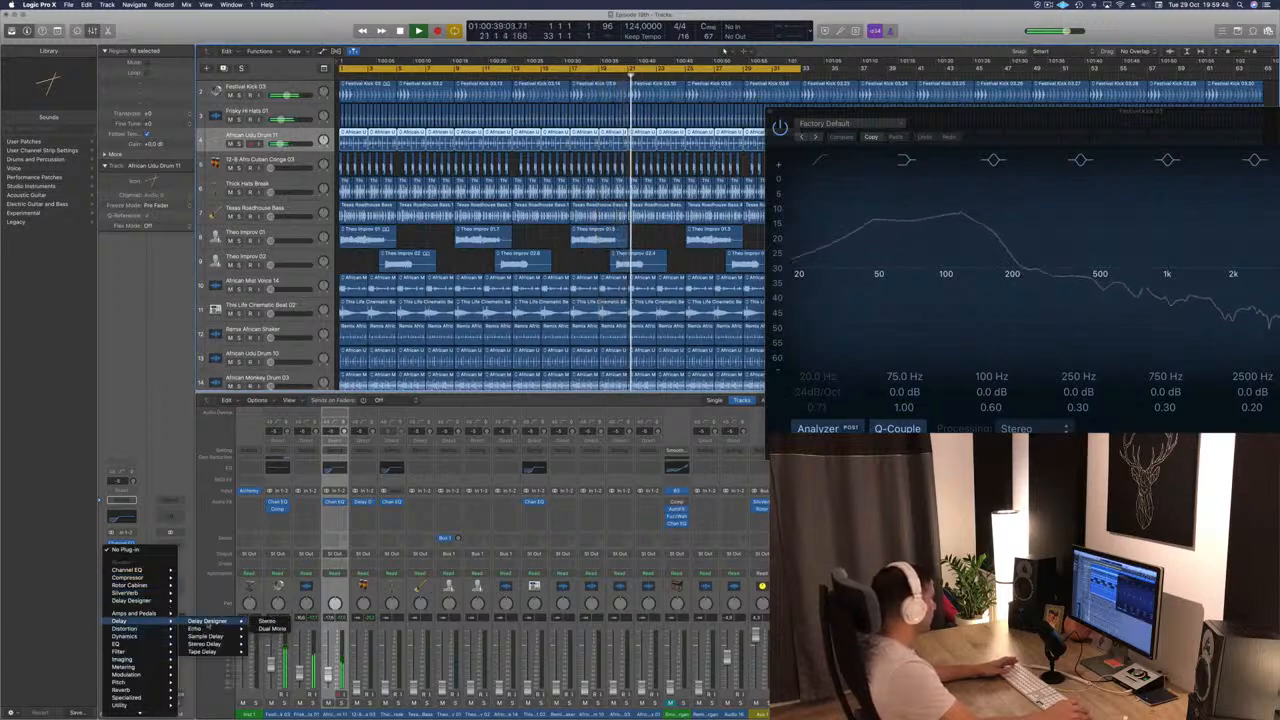
mouse_move(210, 644)
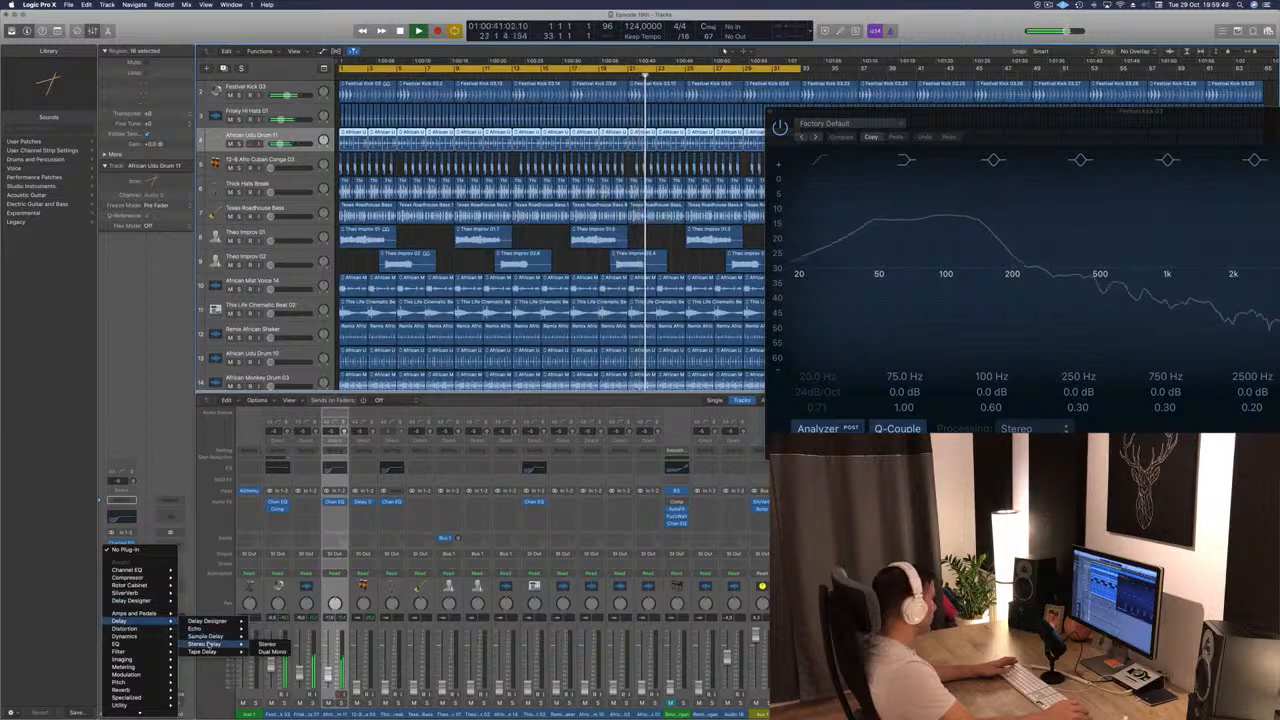
left_click(268, 645)
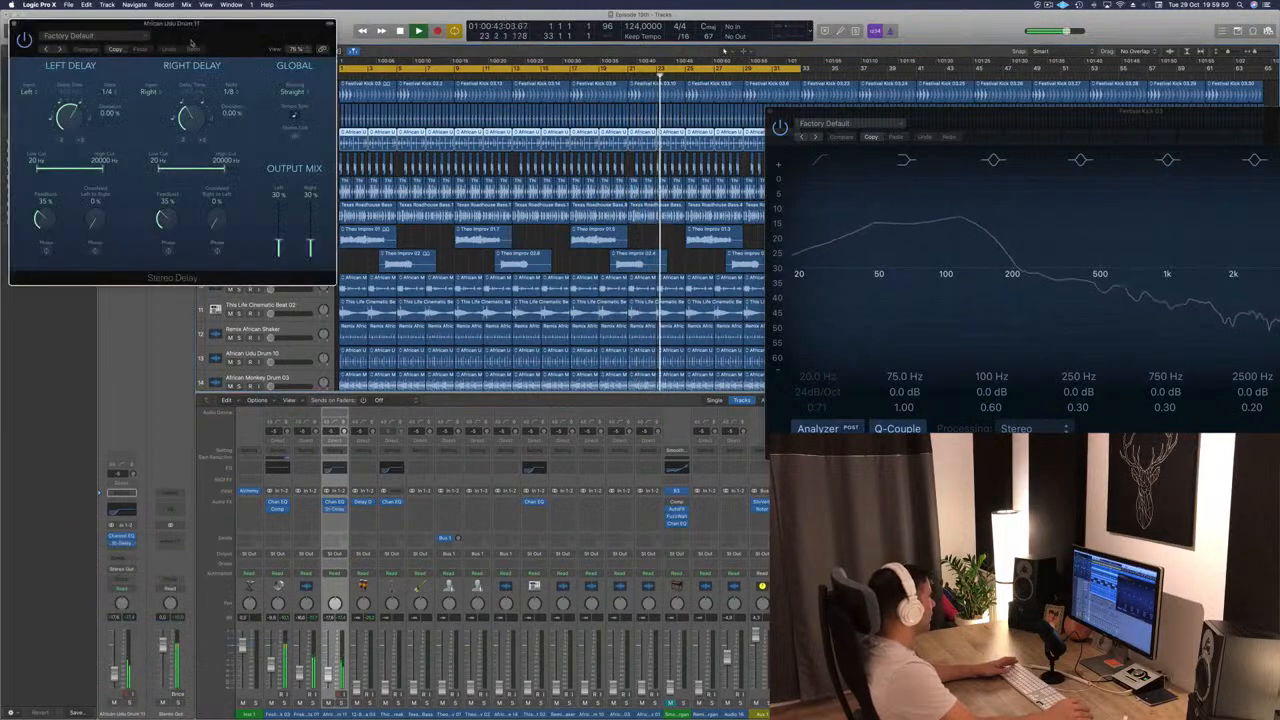
Step: Close the African Udu Drum 11 delay, move Thick Hats Break above 12-8 Afro Cuban Conga 03, and blend in its volume
left_click_drag(208, 34, 648, 146)
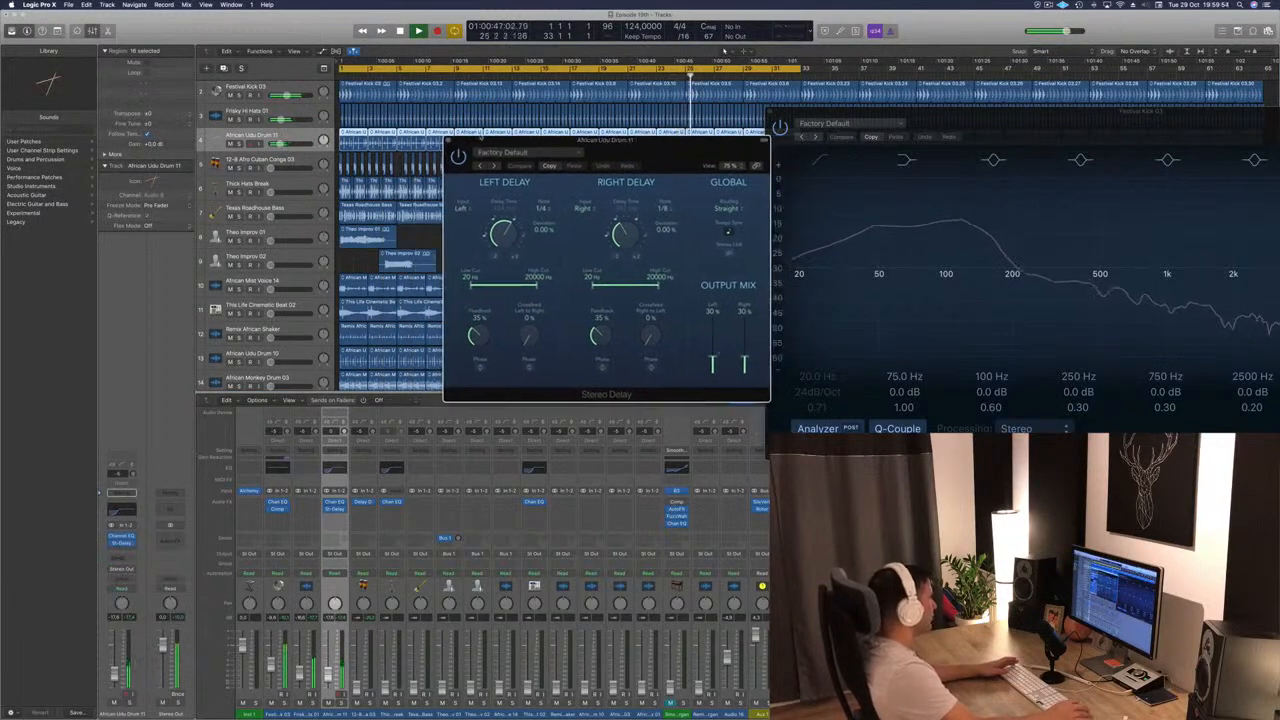
left_click(449, 141)
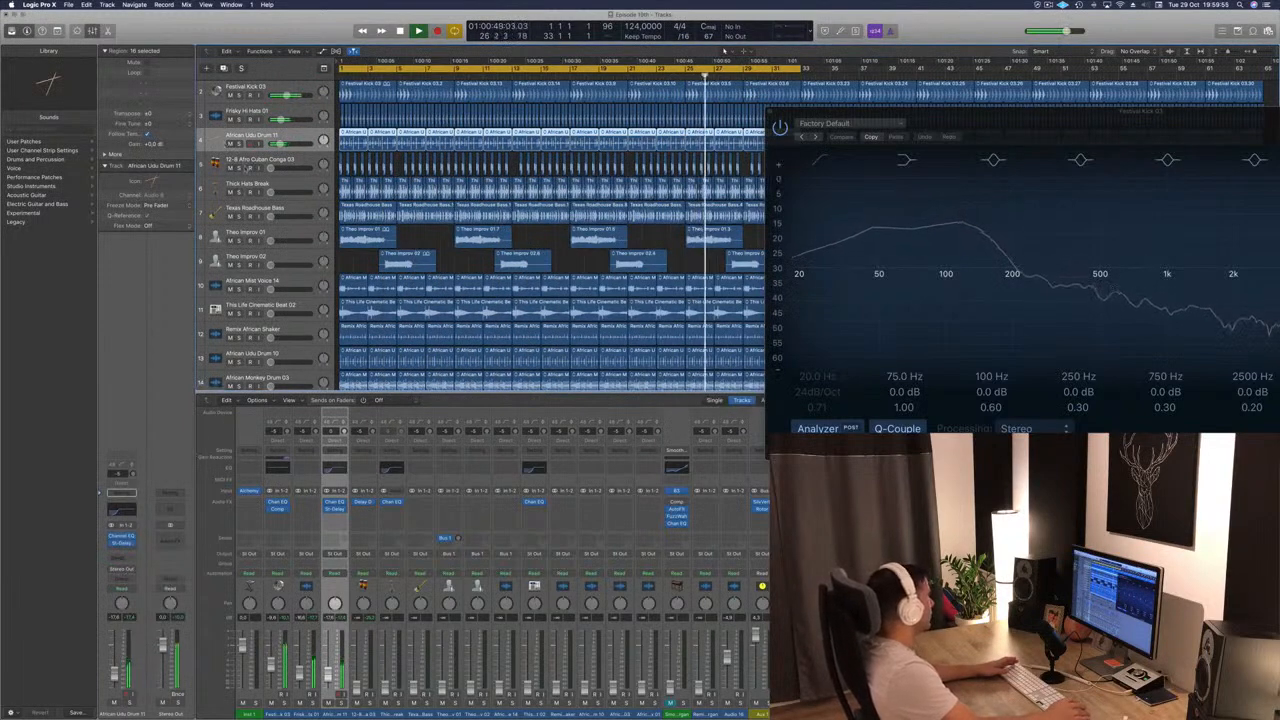
left_click(240, 162)
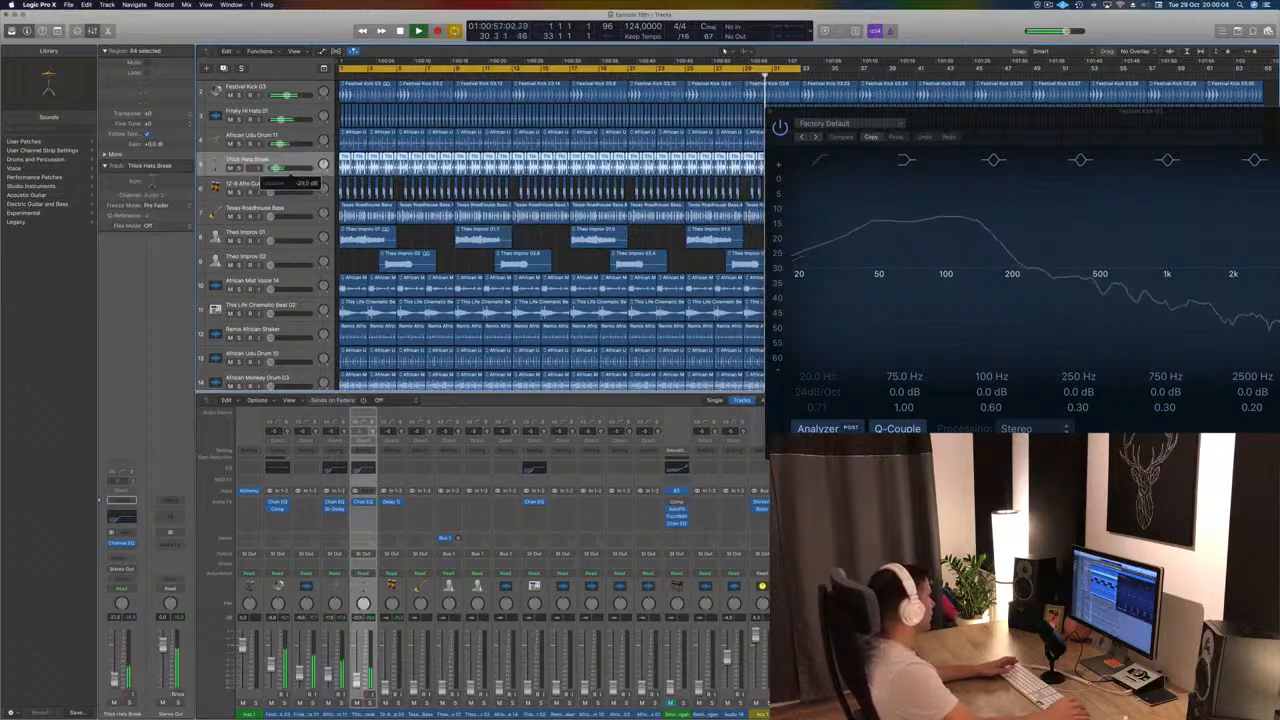
left_click_drag(276, 169, 278, 169)
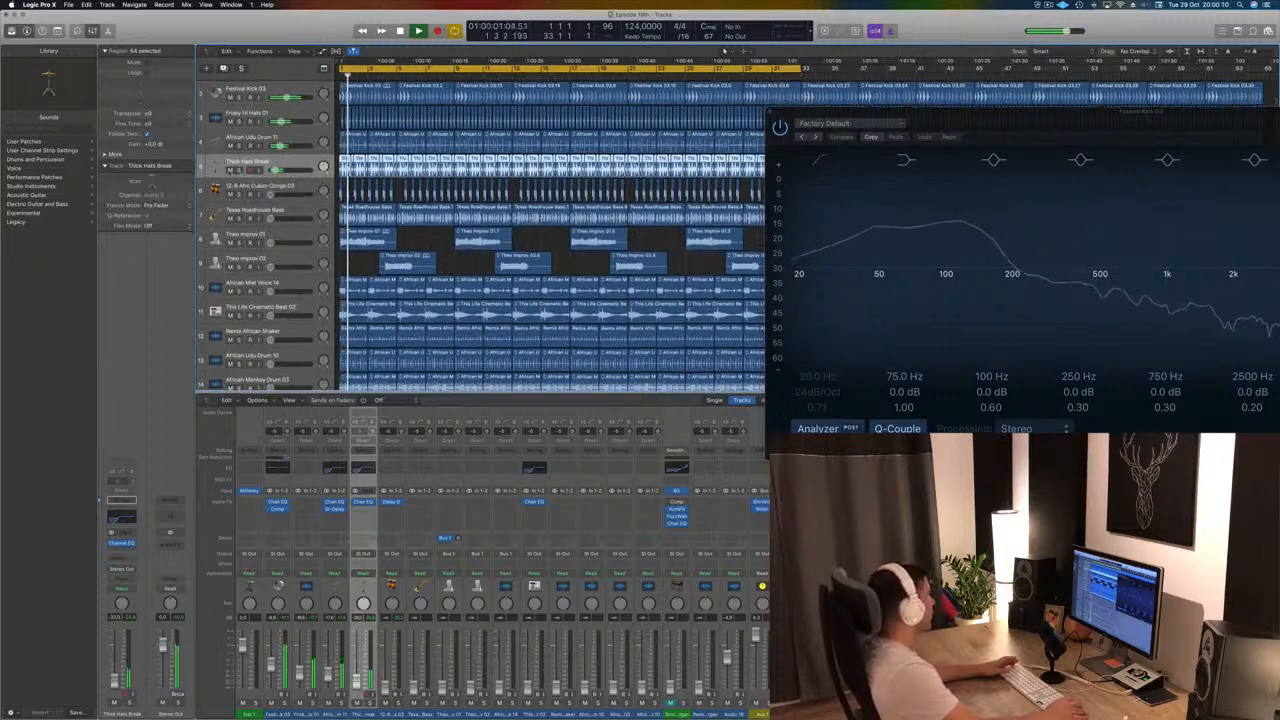
left_click(276, 170)
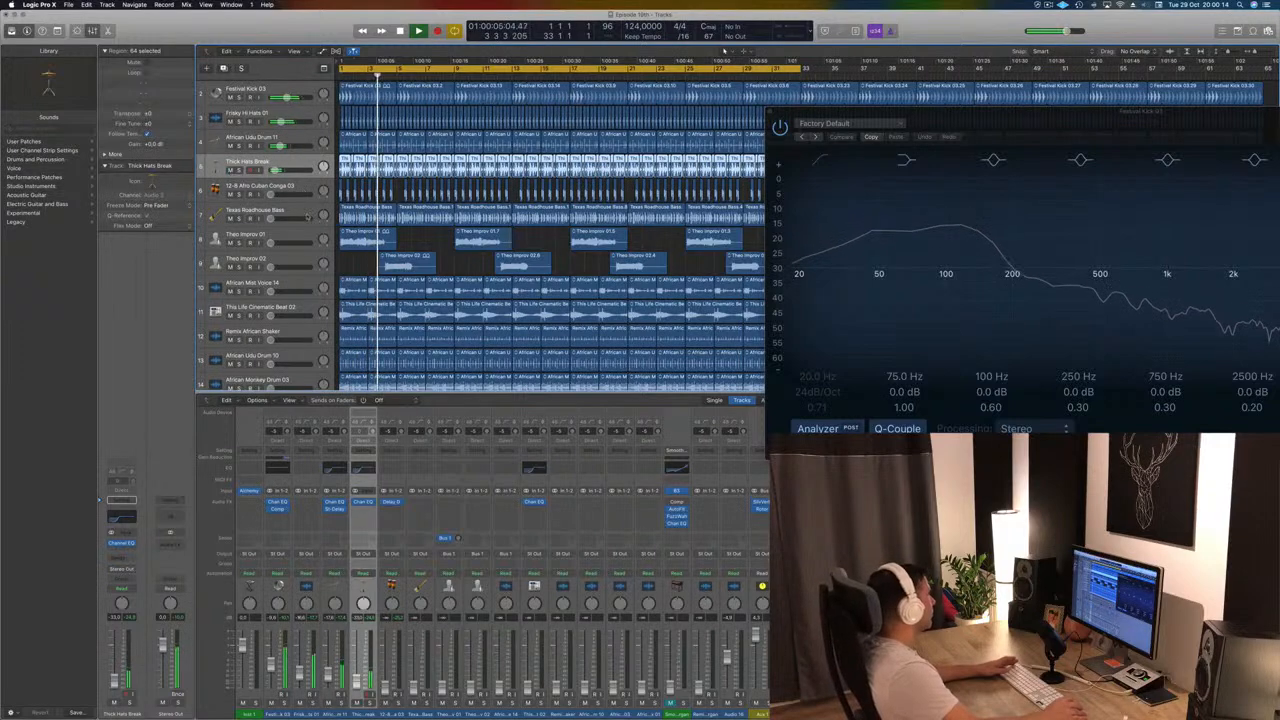
Step: Move the Remix African Shaker track directly below Thick Hats Break and raise its volume into the mix
left_click(310, 213)
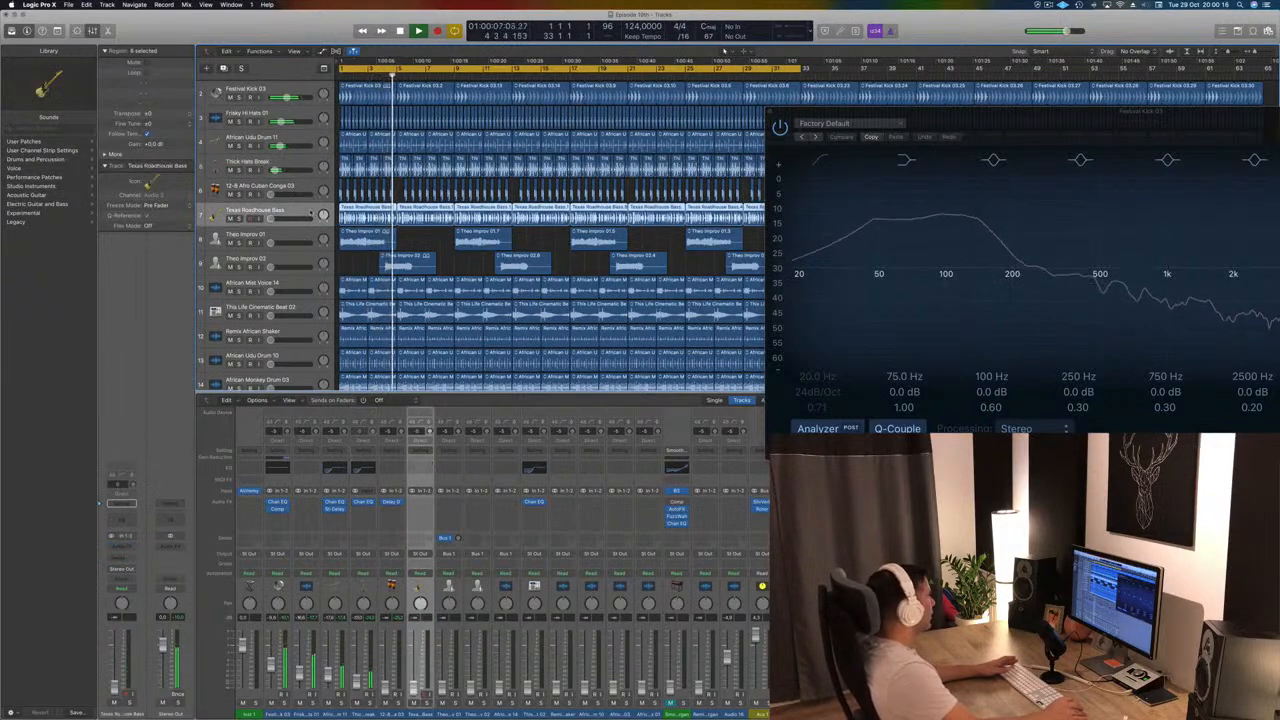
scroll(300, 240, "down", 5)
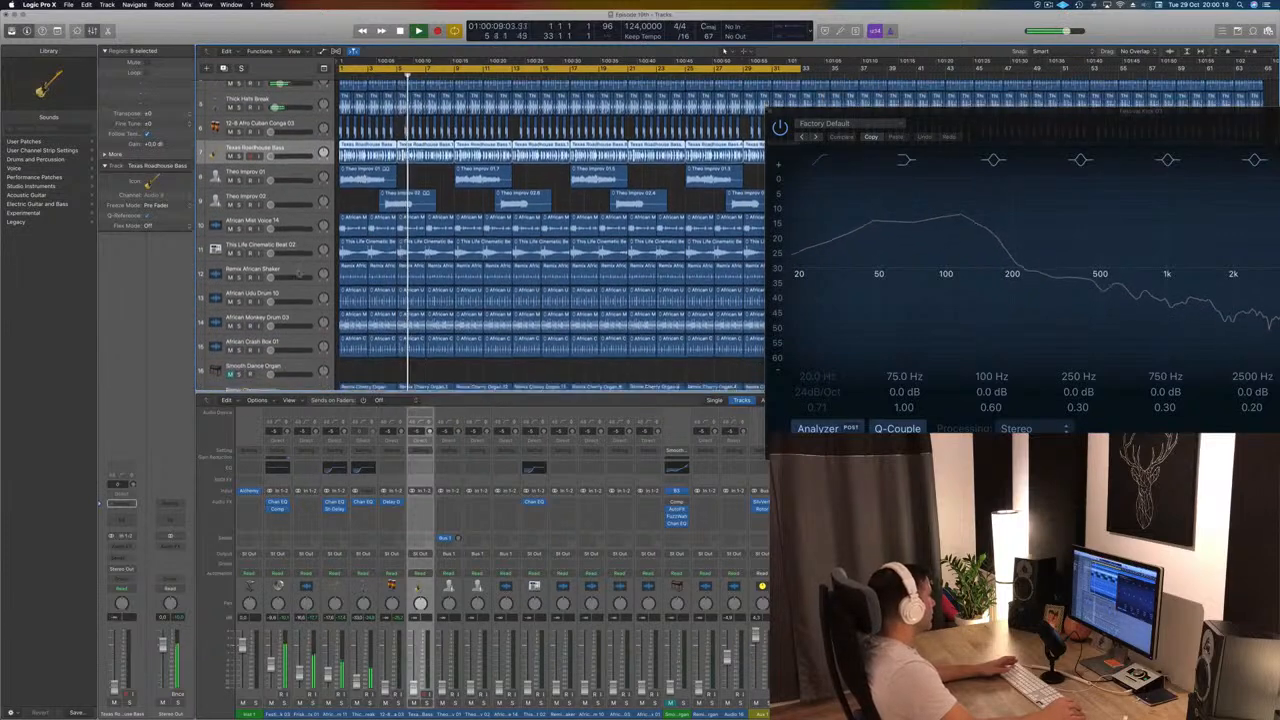
left_click(305, 263)
left_click_drag(303, 265, 316, 116)
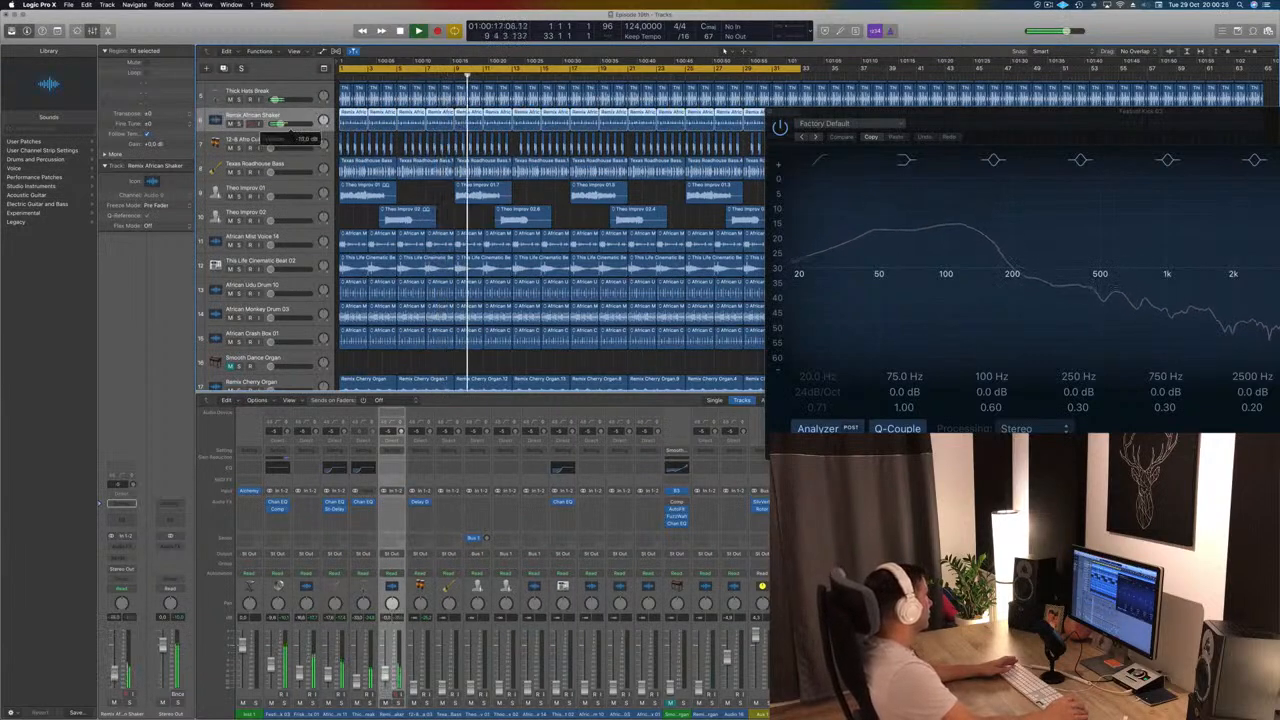
left_click_drag(280, 124, 282, 124)
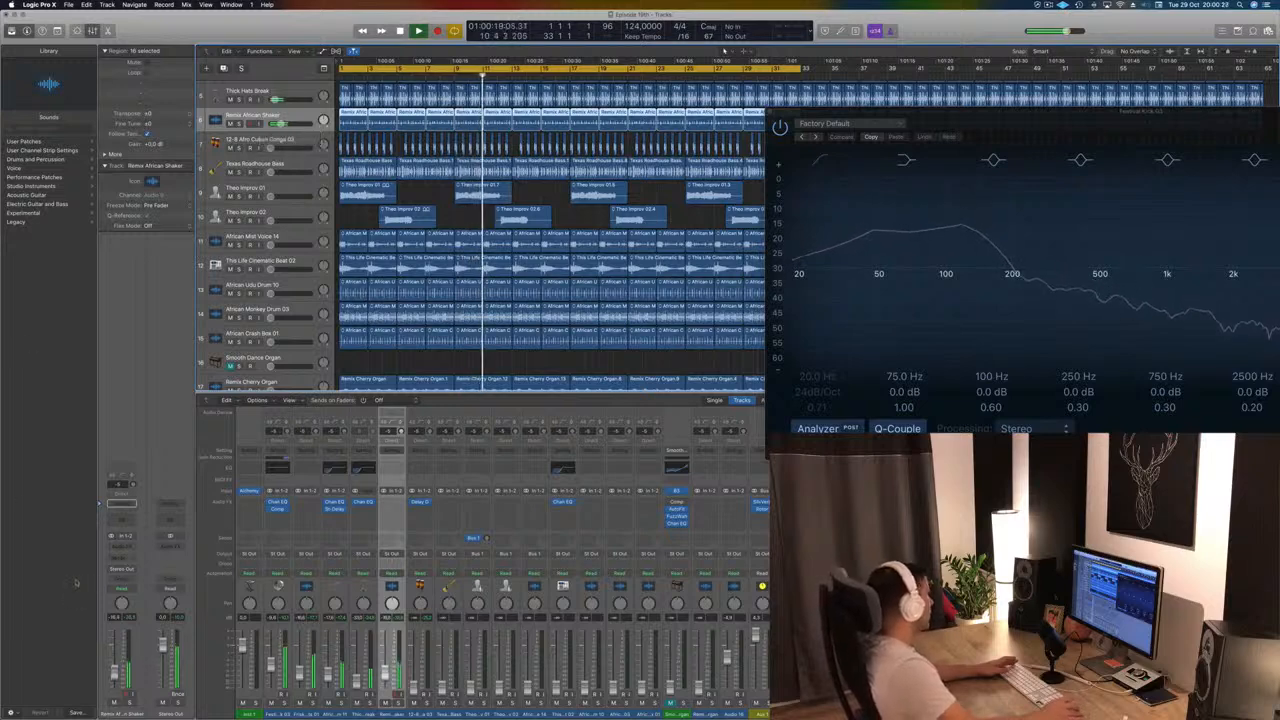
Step: Add a Stereo Delay in stereo mode to Remix African Shaker, and close both it and the Festival Kick 03 EQ
left_click(121, 545)
mouse_move(128, 571)
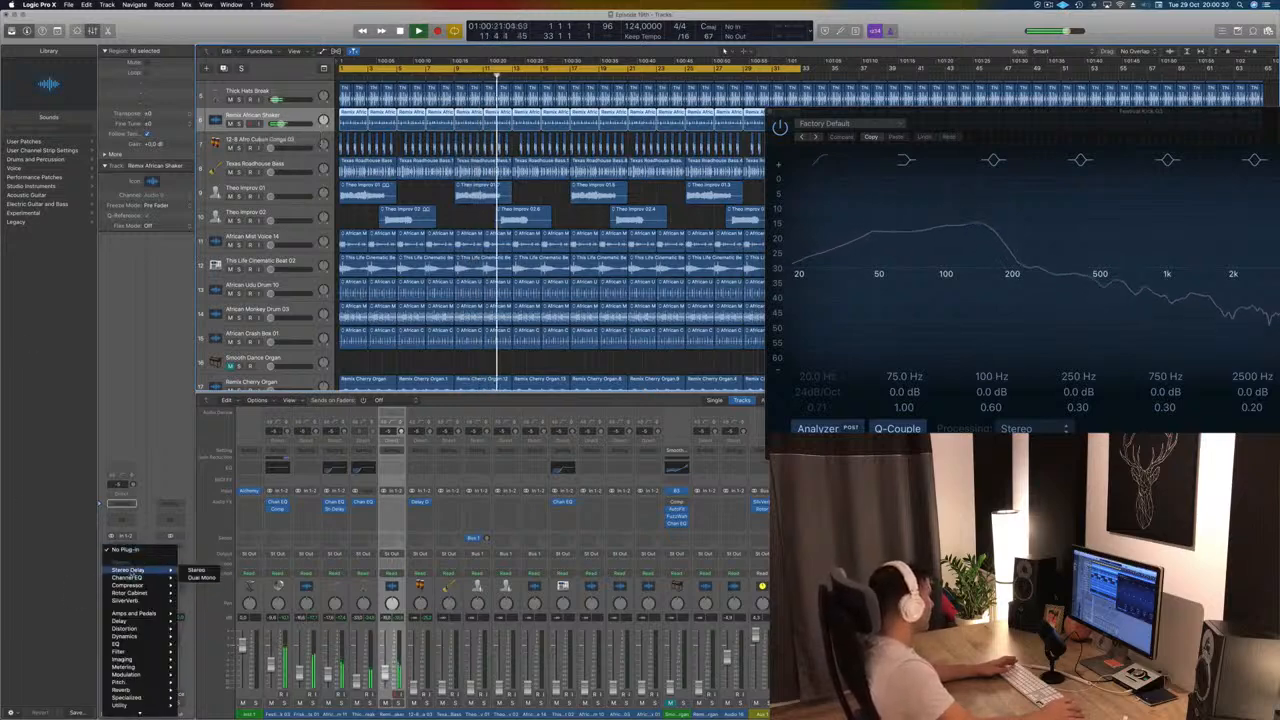
left_click(196, 564)
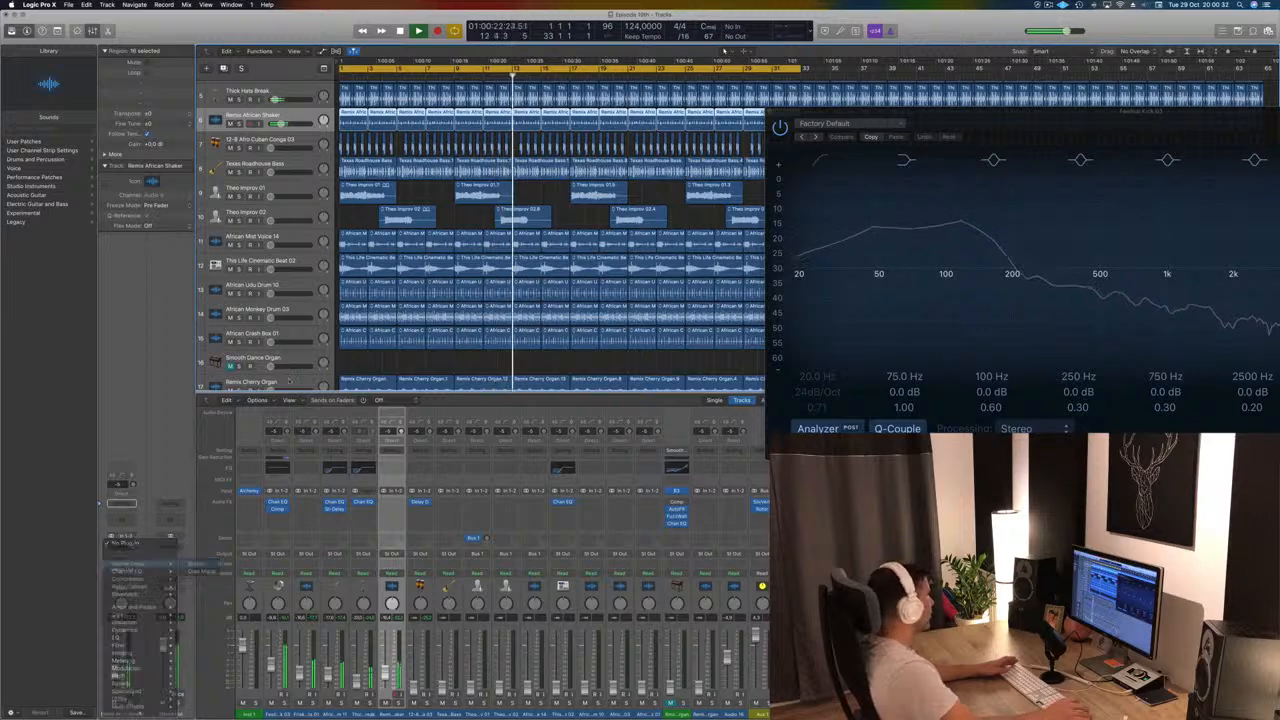
left_click_drag(183, 24, 975, 164)
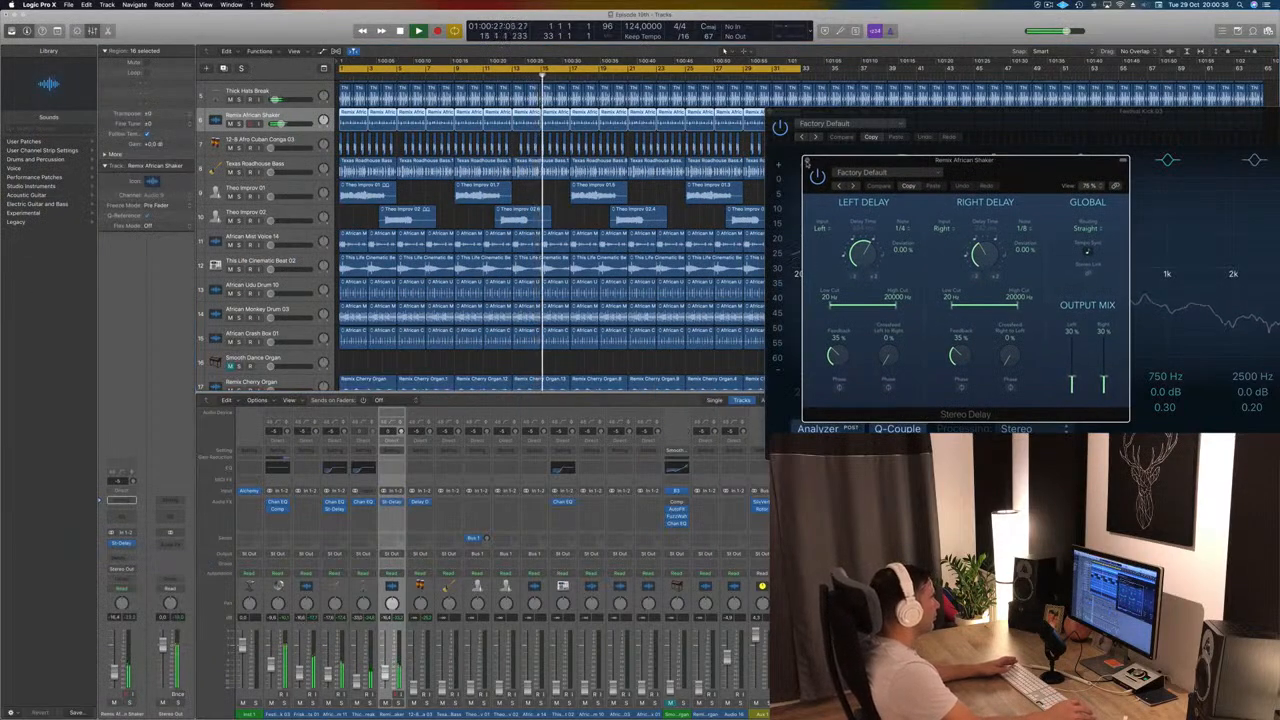
left_click(807, 161)
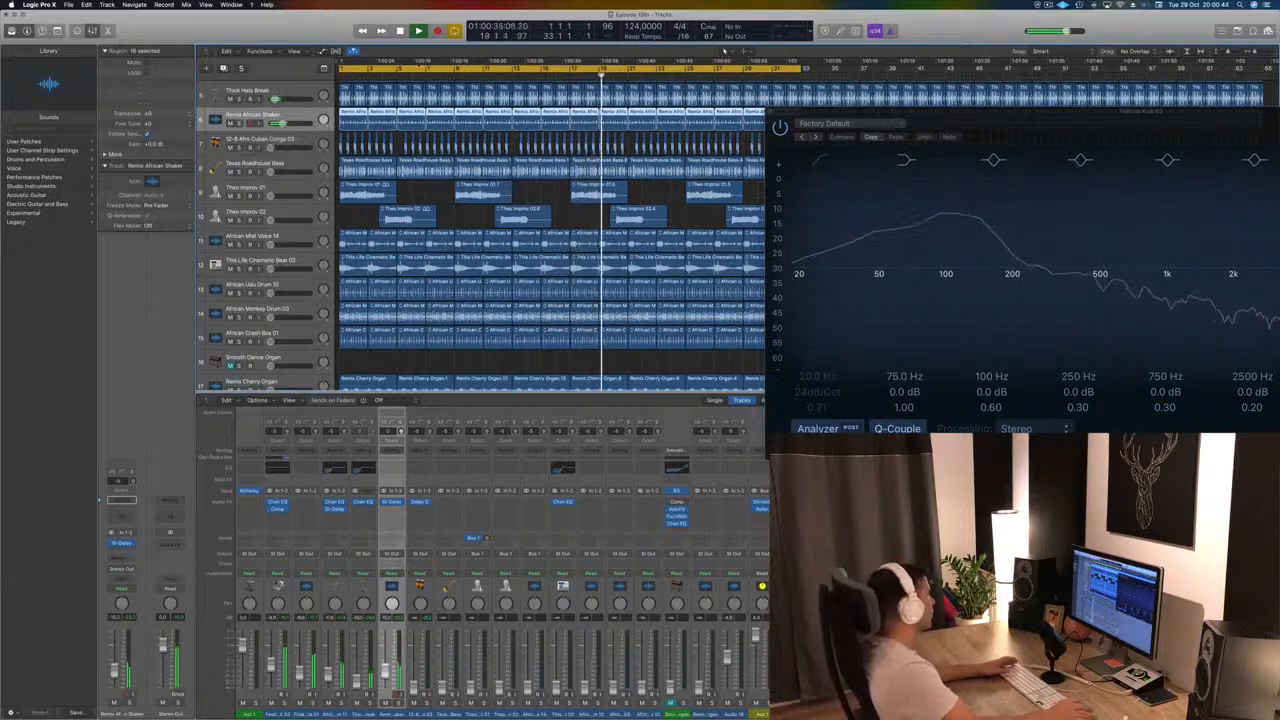
left_click_drag(837, 110, 729, 111)
left_click(661, 113)
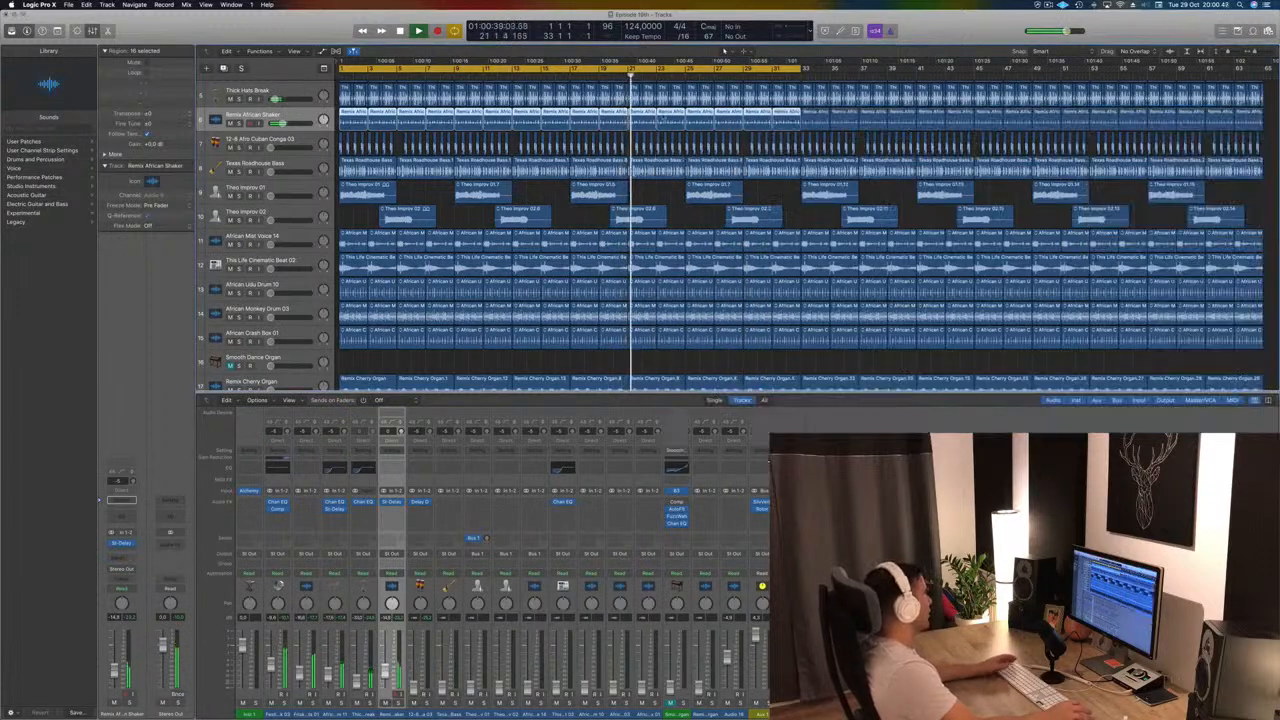
Step: Move African Monkey Drum 03 above 12-8 Afro Cuban Conga 03 and delete its regions before bar 33
scroll(283, 259, "down", 3)
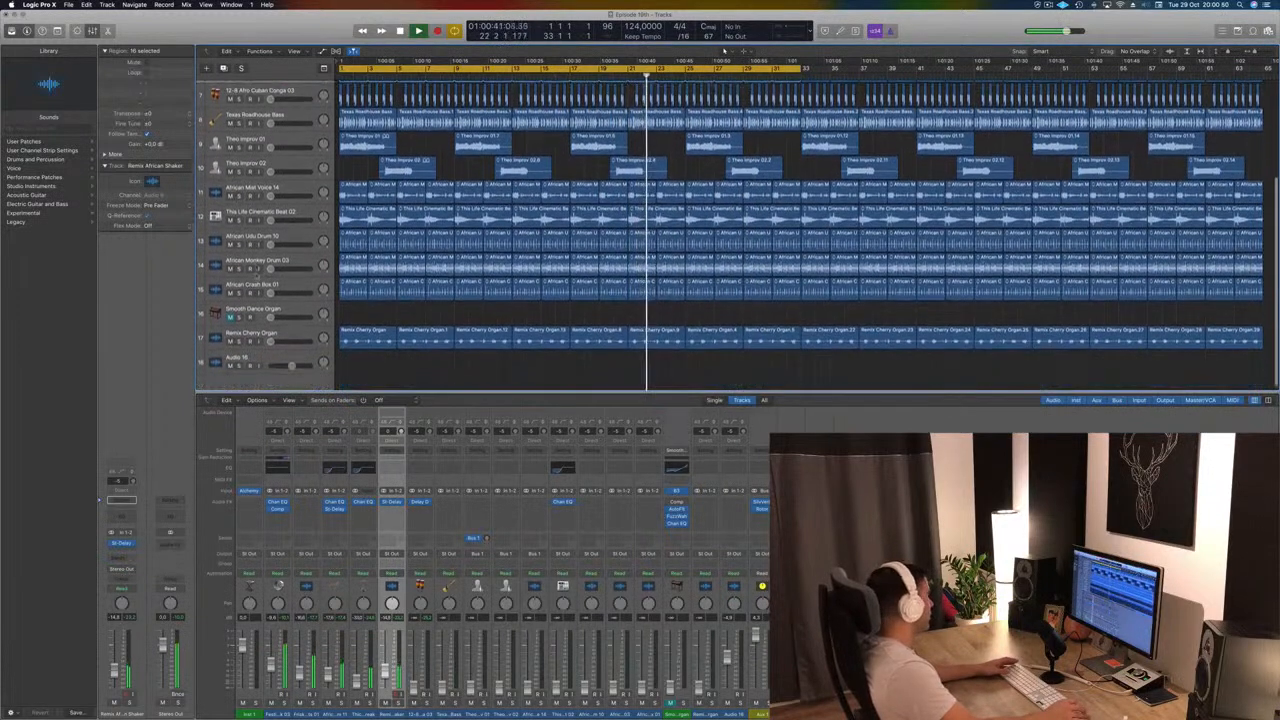
scroll(285, 243, "up", 3)
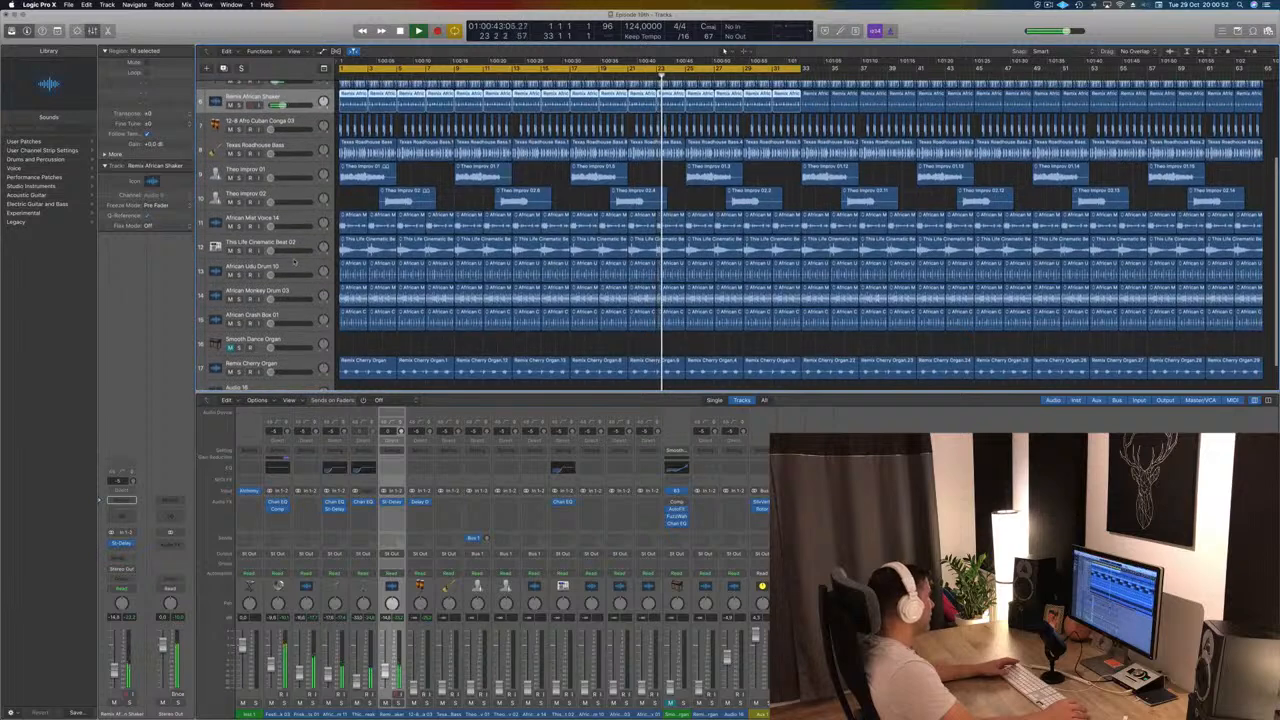
left_click(297, 268)
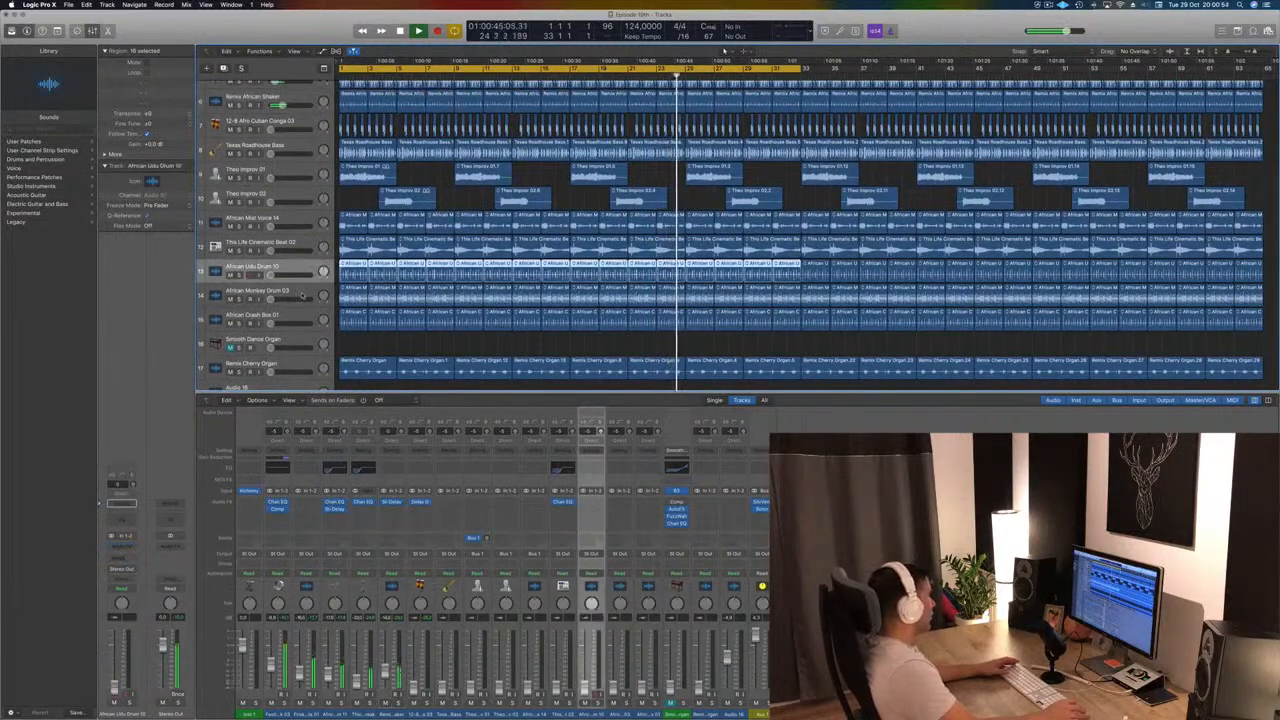
left_click(298, 296)
left_click_drag(298, 296, 278, 129)
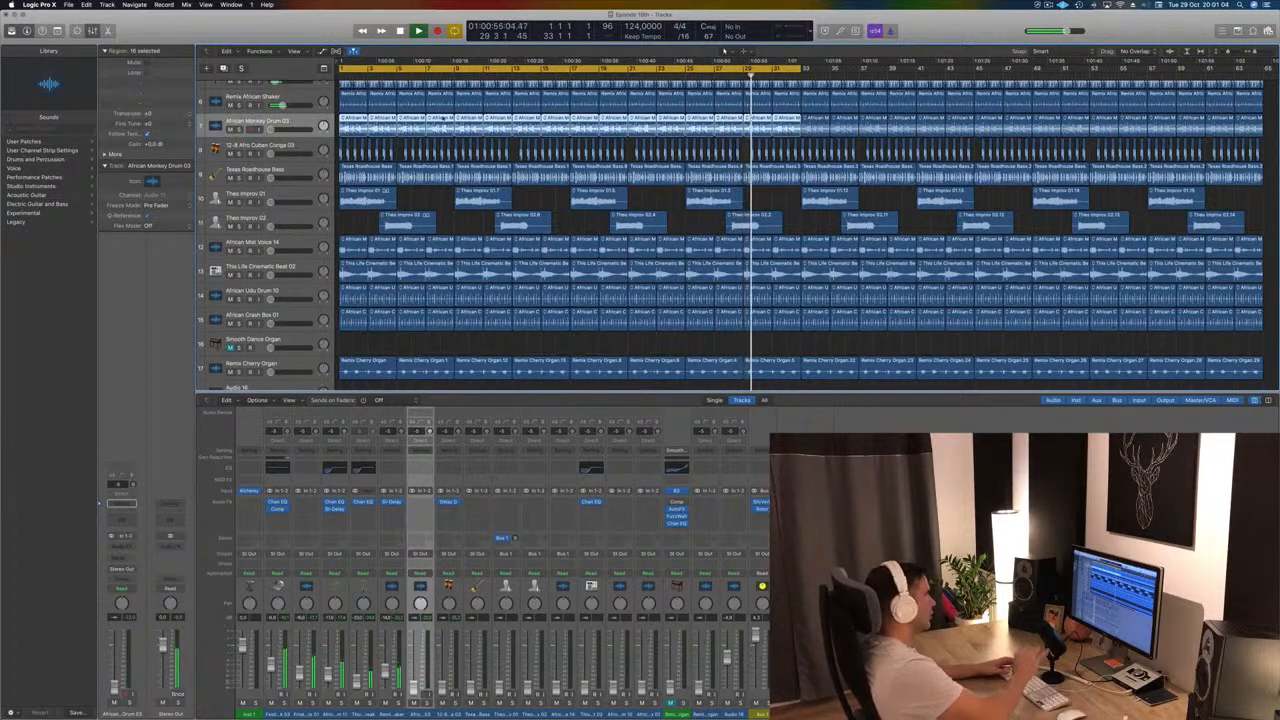
key("Delete")
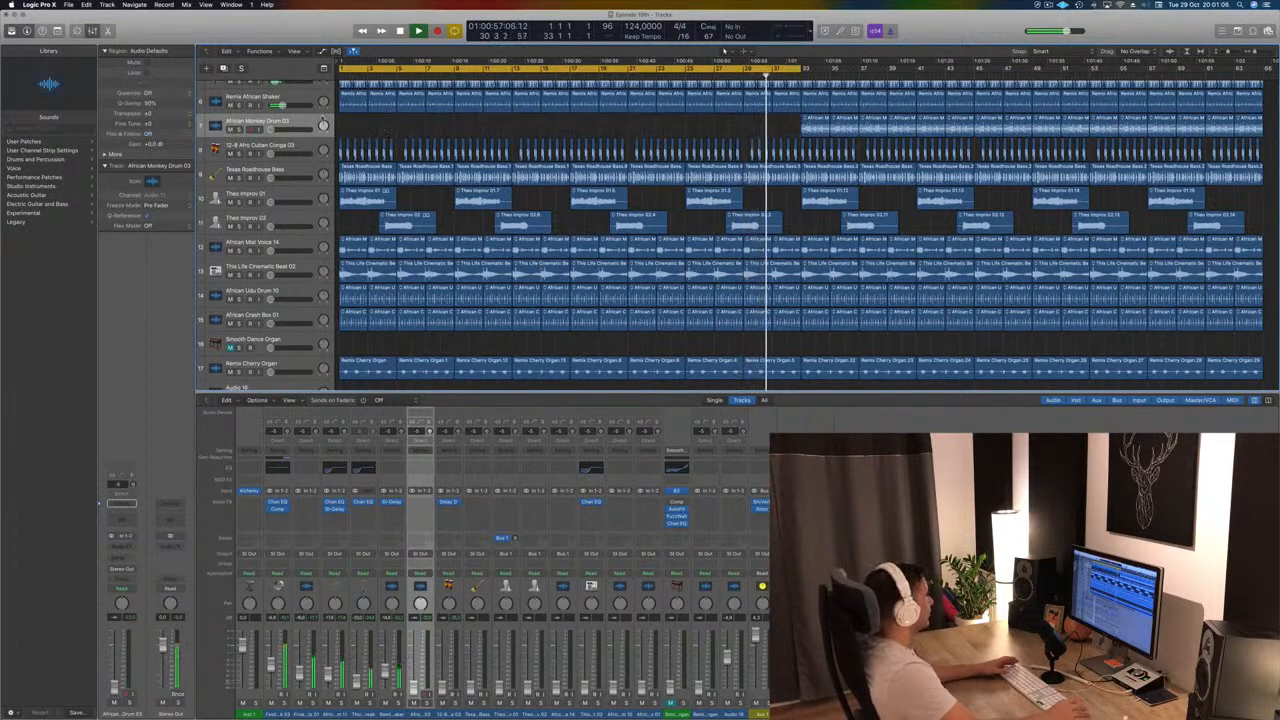
Step: Bring up the 12-8 Afro Cuban Conga 03 volume and replace its Delay Designer with a Stereo Delay in stereo mode
left_click(304, 146)
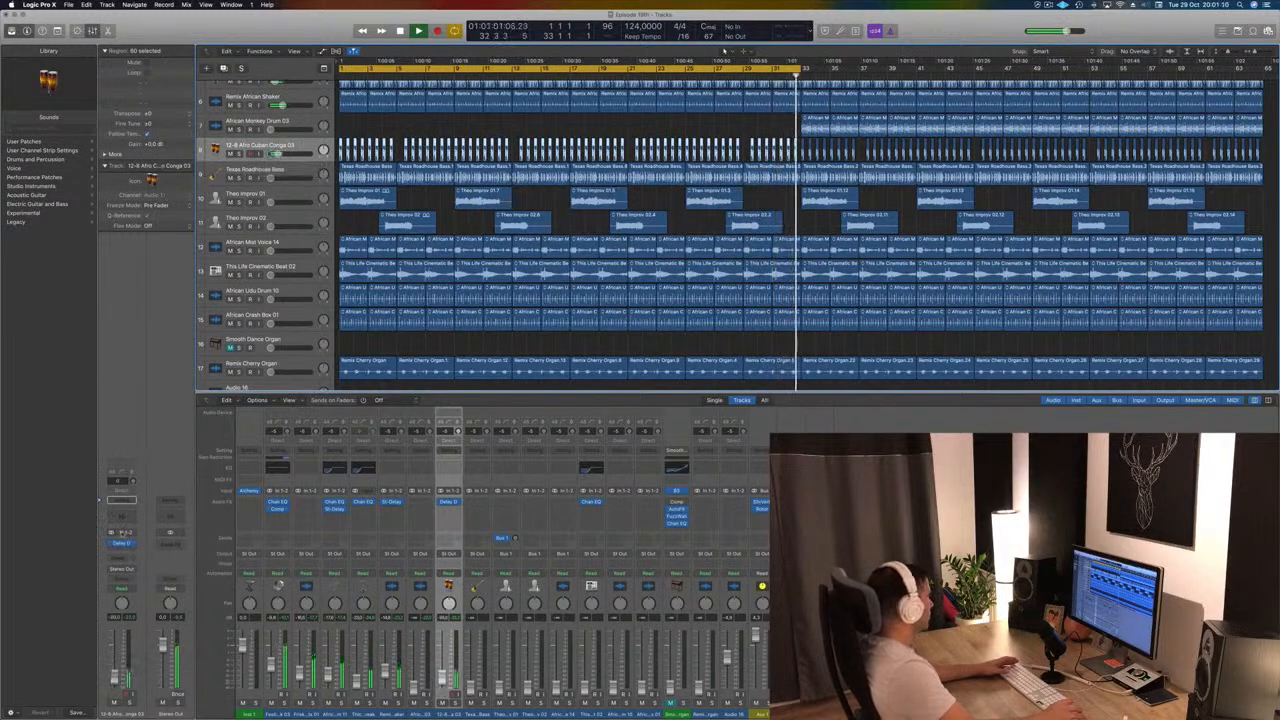
left_click(121, 542)
mouse_move(160, 556)
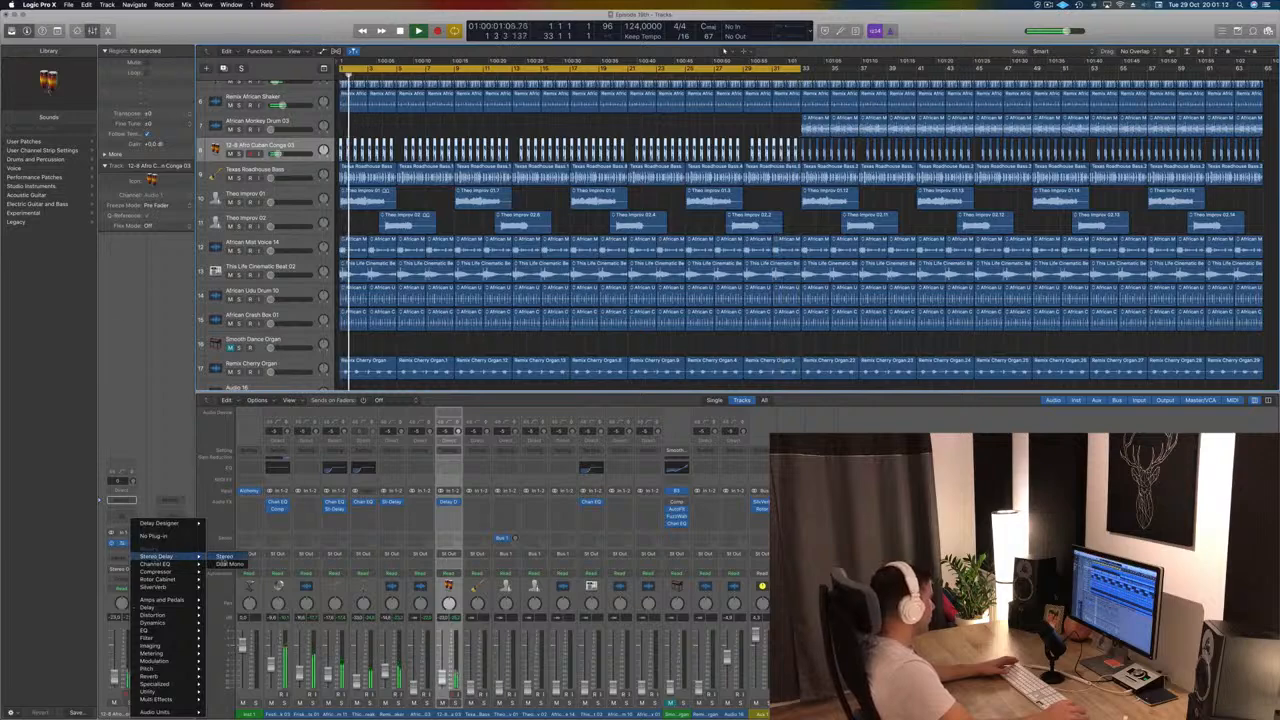
left_click(224, 557)
left_click_drag(221, 27, 793, 172)
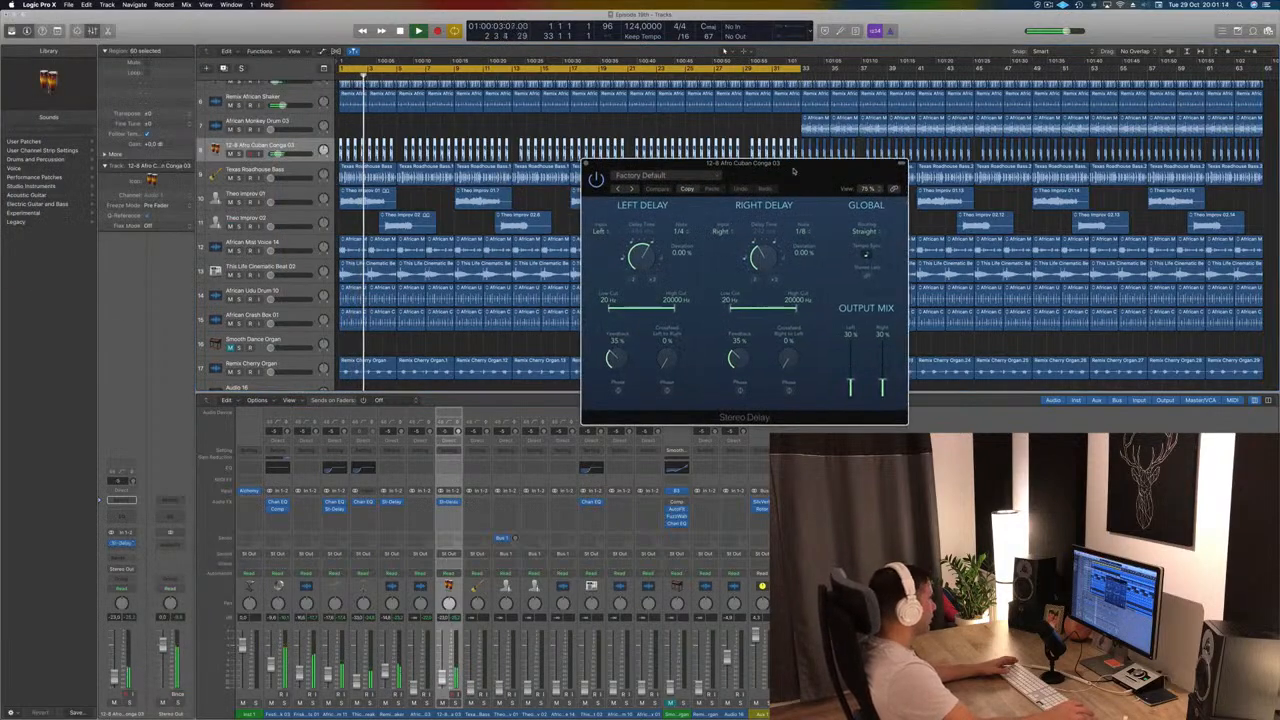
Step: Audition the Stereo Delay presets on 12-8 Afro Cuban Conga 03 and load Dual 1:8 Note
left_click(633, 190)
left_click(617, 190)
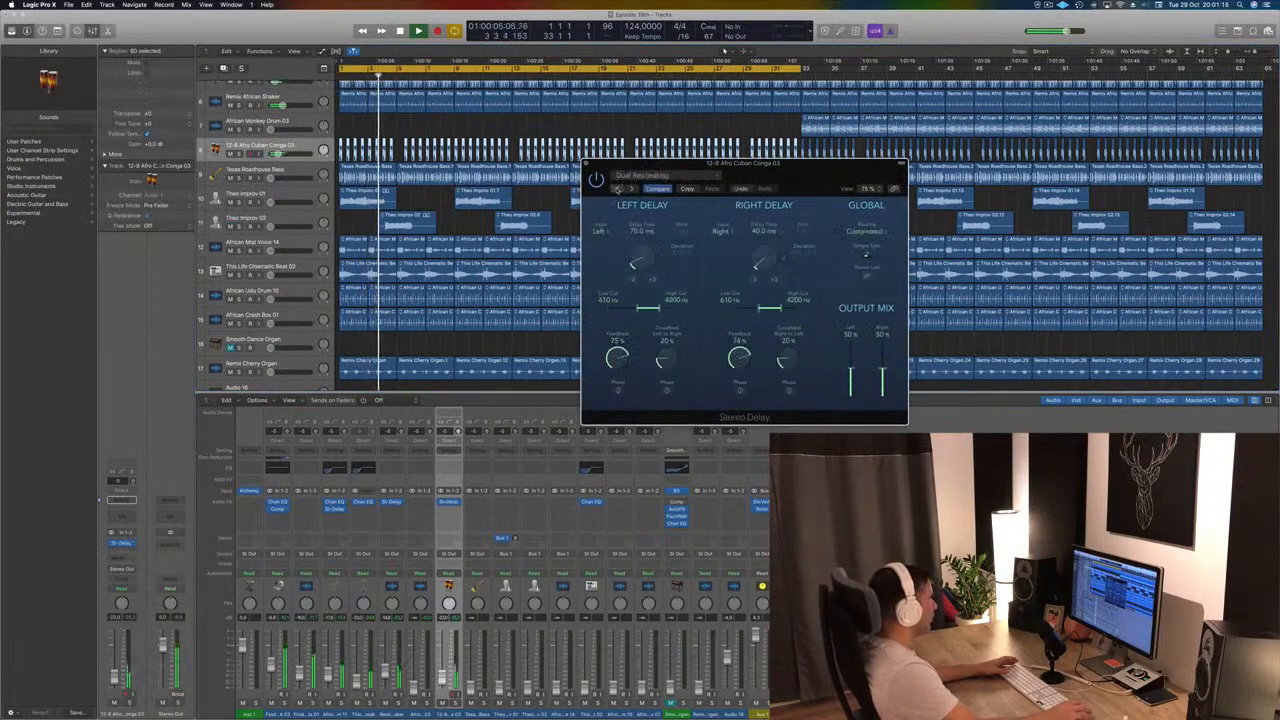
left_click(617, 190)
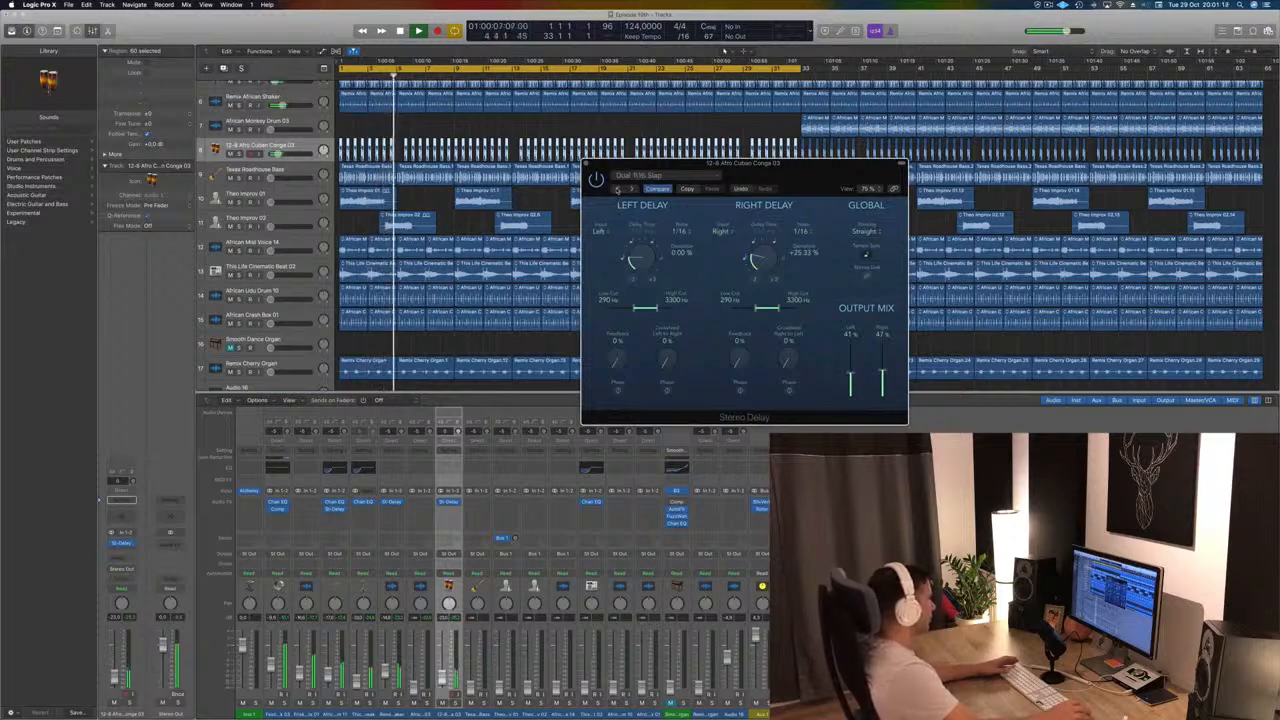
left_click(617, 190)
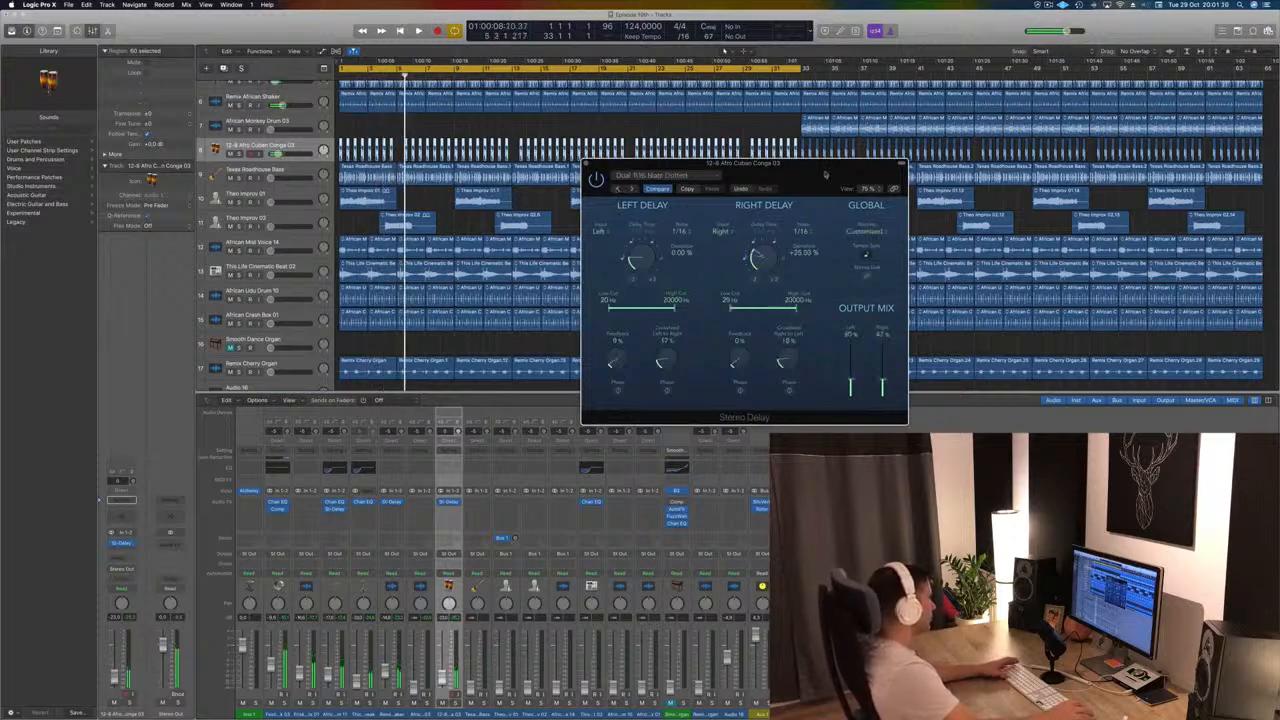
key("space")
left_click_drag(826, 175, 701, 146)
left_click(575, 168)
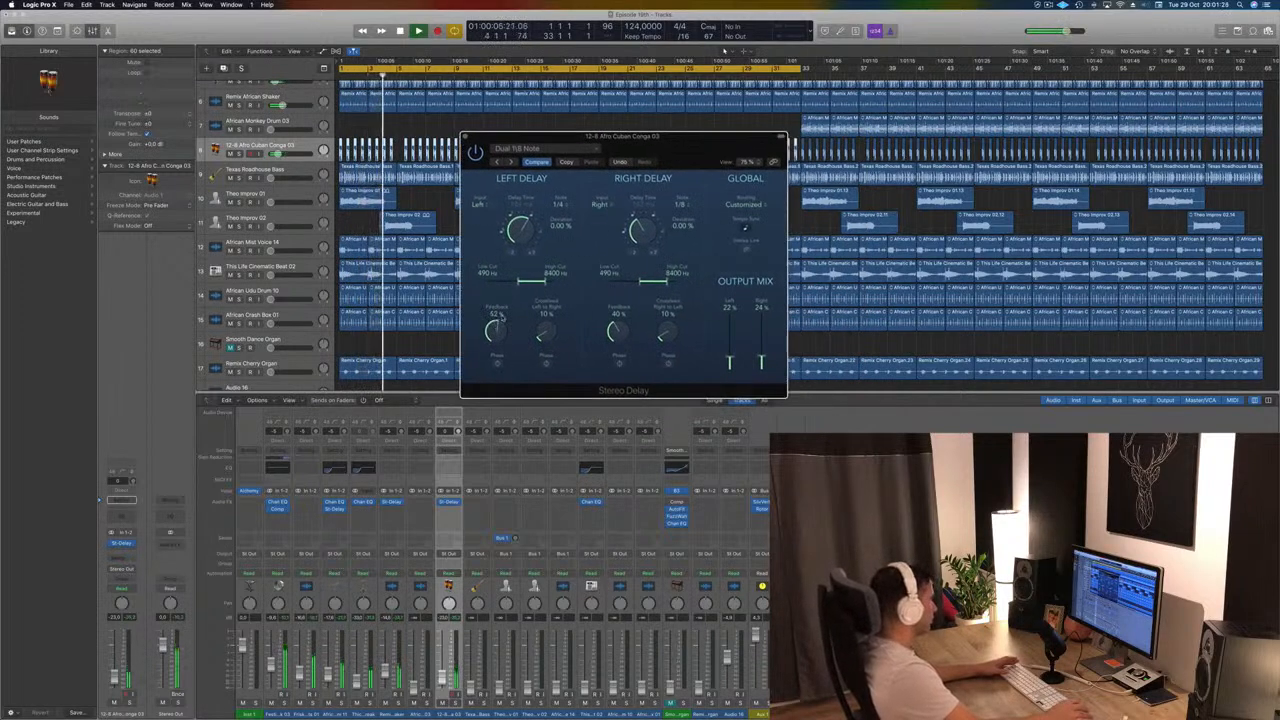
Step: Set the conga delay's feedback to about 69% left and 62% right, adjust its output mix, and close it
left_click_drag(618, 334, 617, 330)
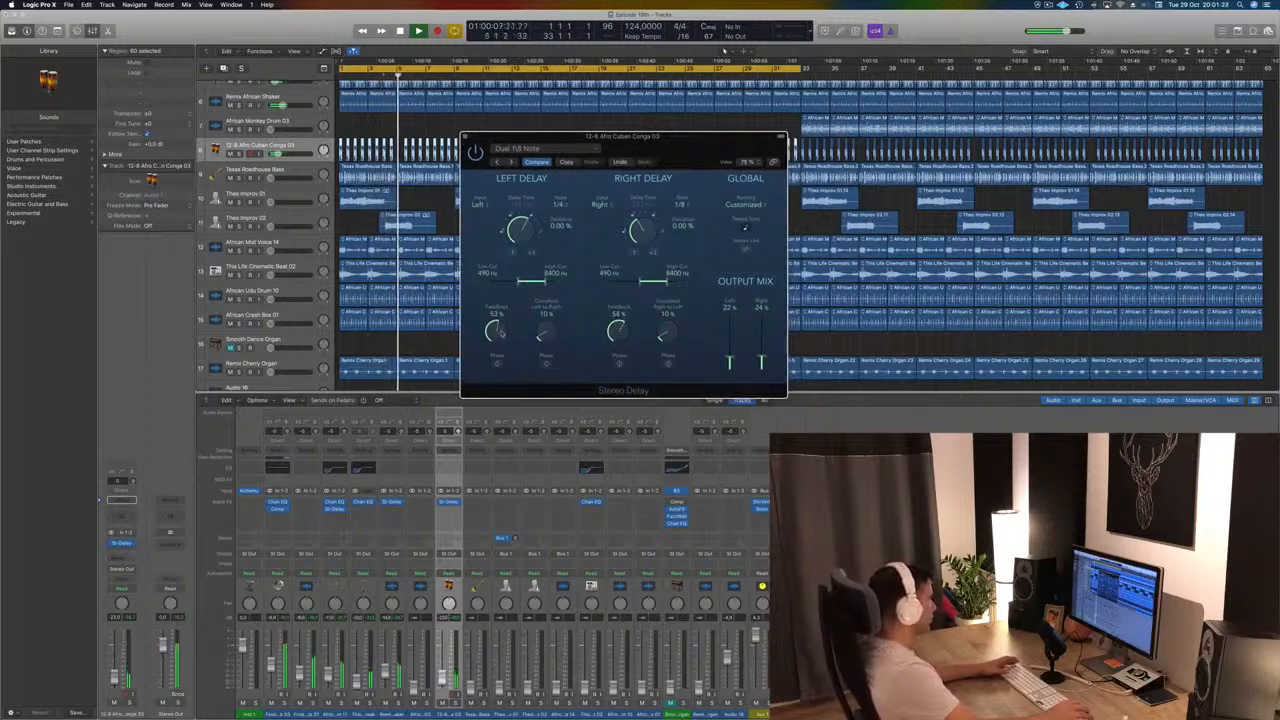
left_click_drag(502, 333, 498, 334)
key("space")
key("space")
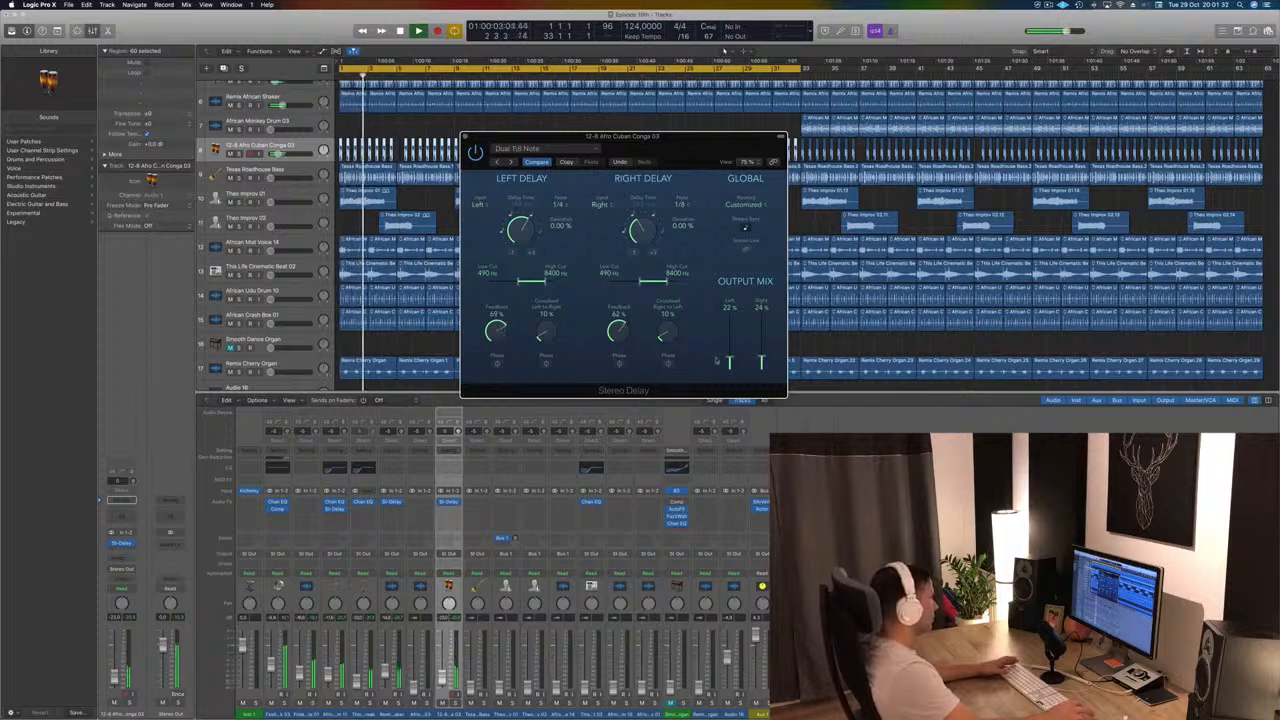
left_click_drag(730, 347, 762, 347)
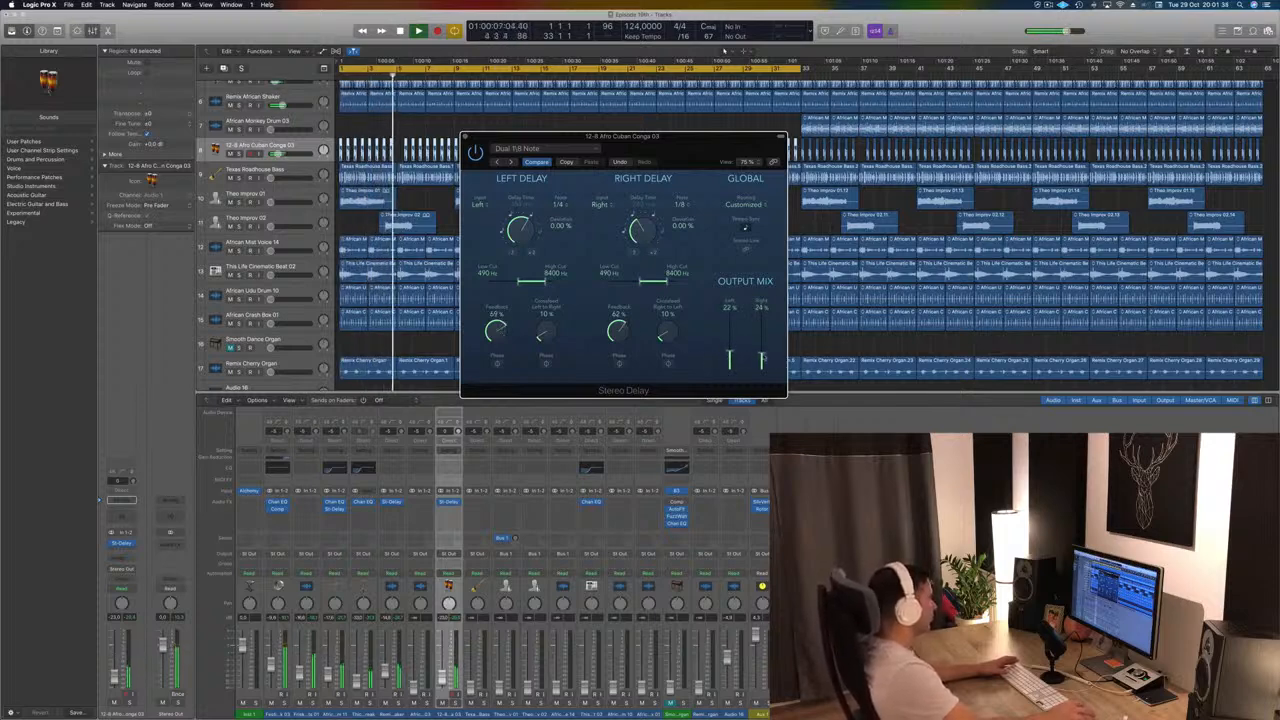
left_click(464, 138)
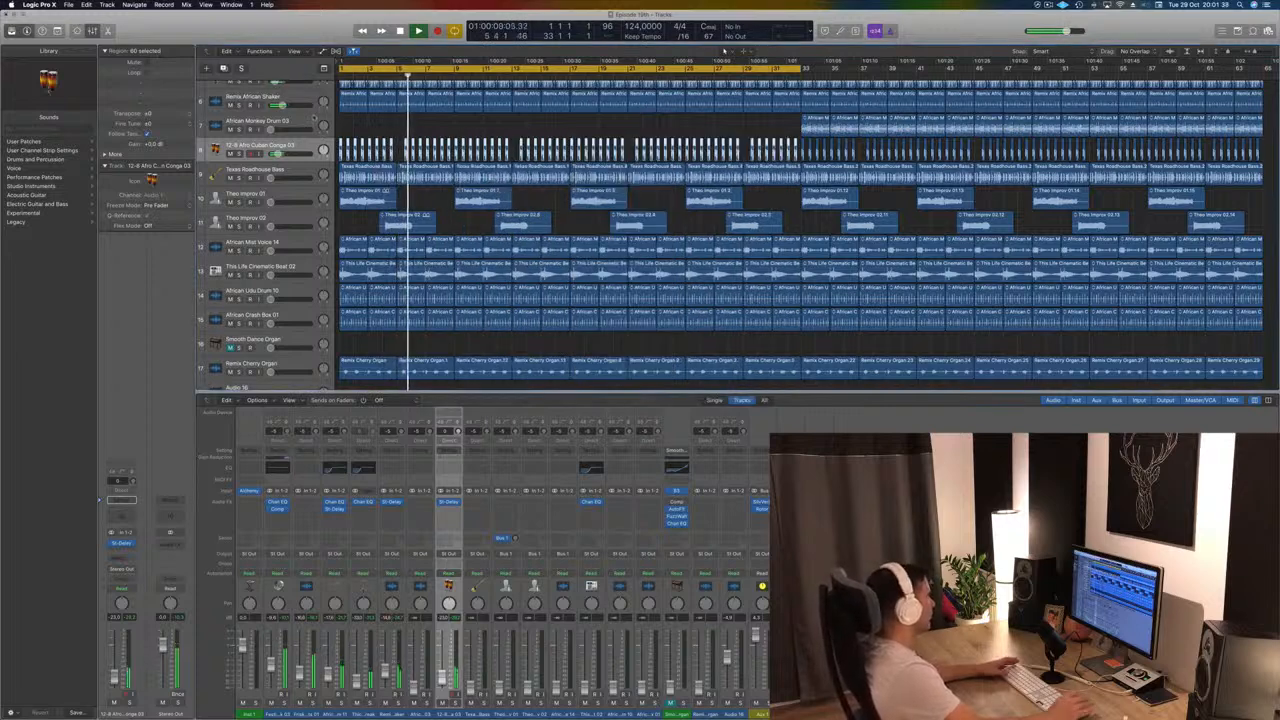
Step: Stop playback and delete all 12-8 Afro Cuban Conga 03 regions from bar 5 onward, keeping only the first four bars
key("Return")
key("space")
left_click(397, 137)
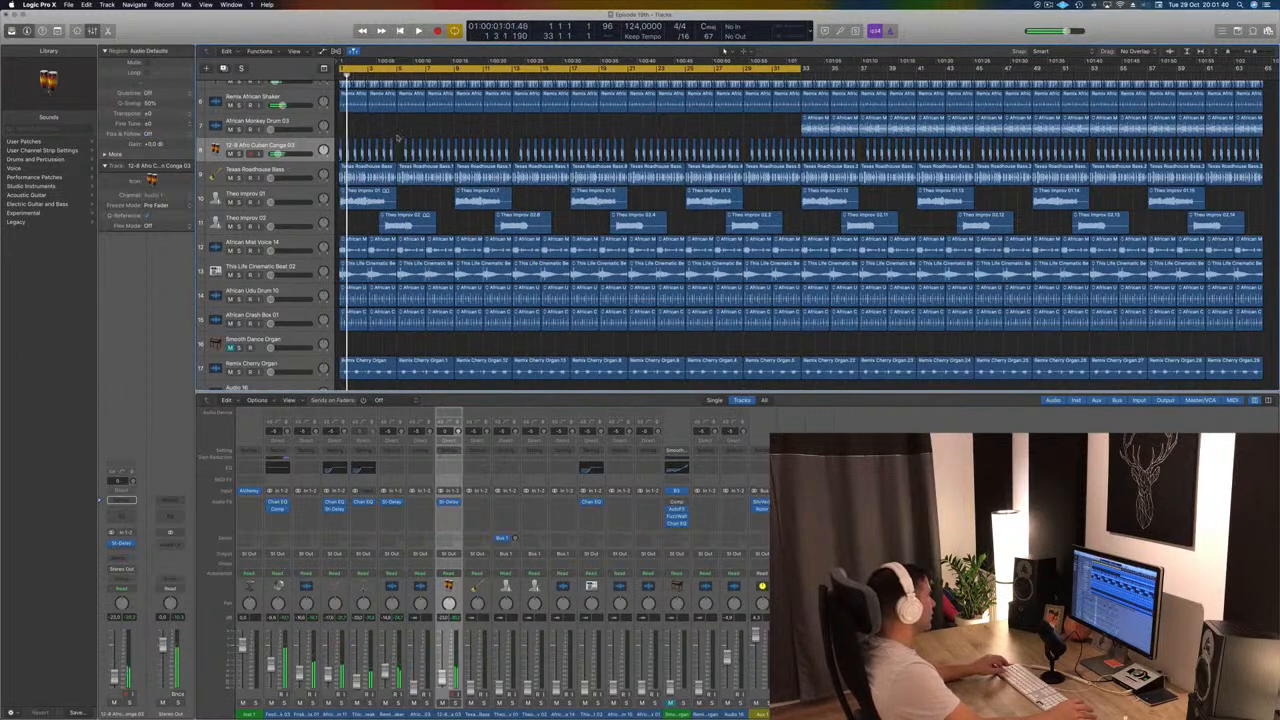
scroll(392, 152, "up", 3)
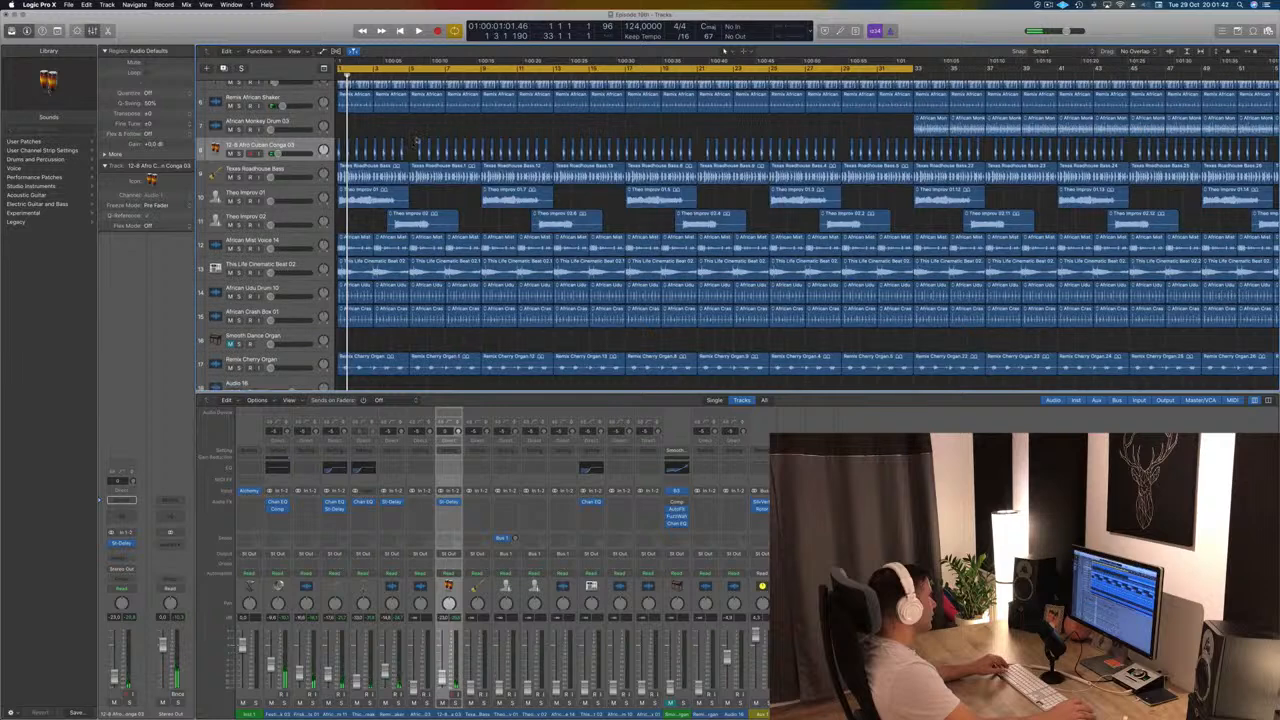
scroll(415, 142, "down", 3)
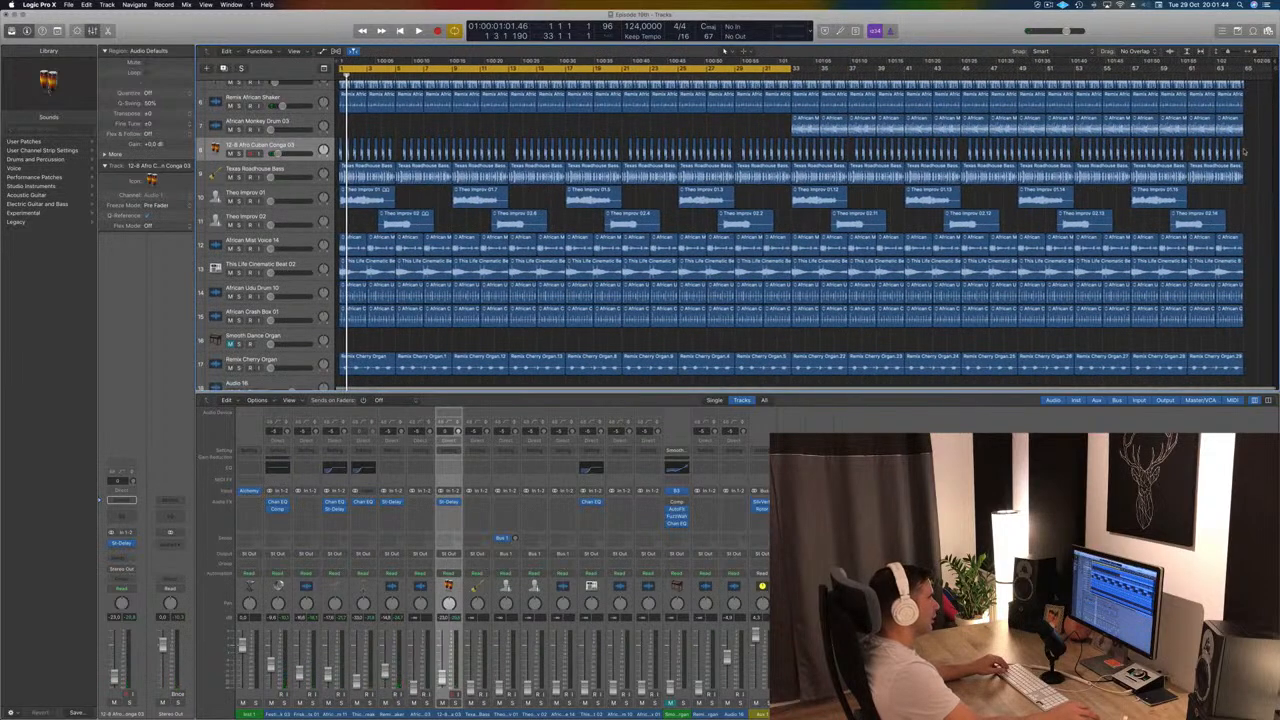
left_click_drag(1245, 152, 380, 147)
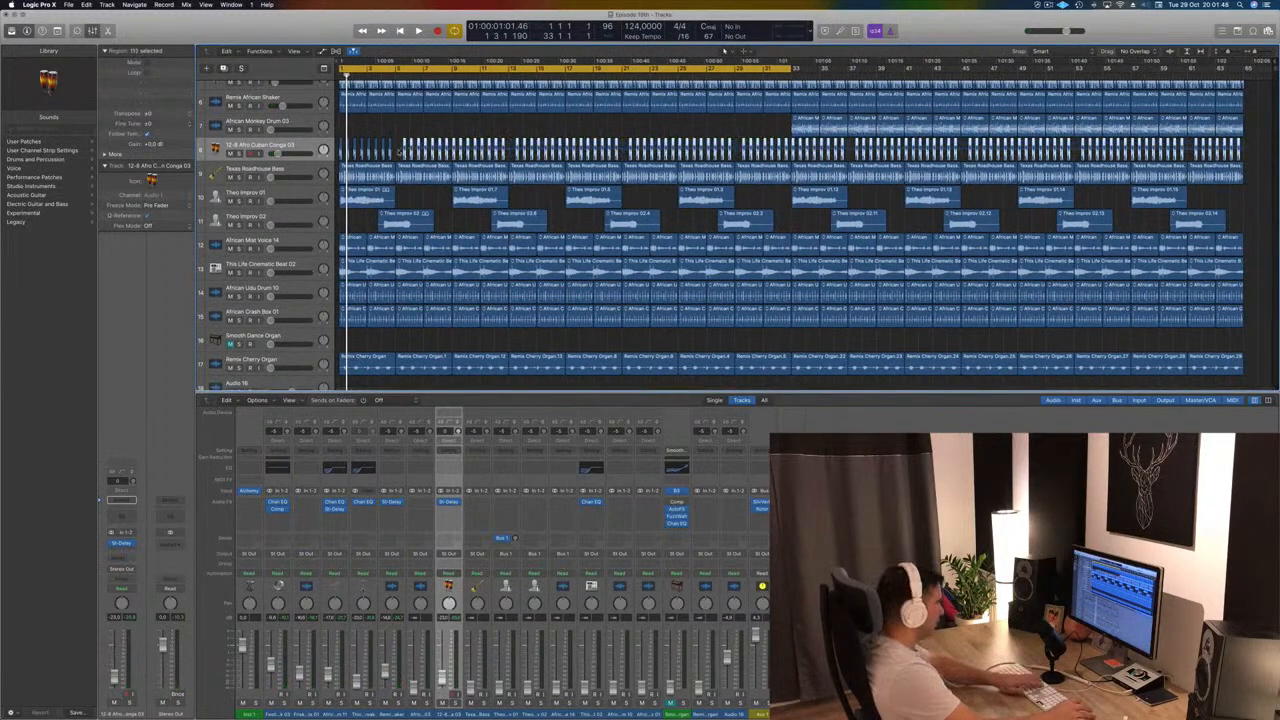
key("Delete")
scroll(406, 143, "up", 3)
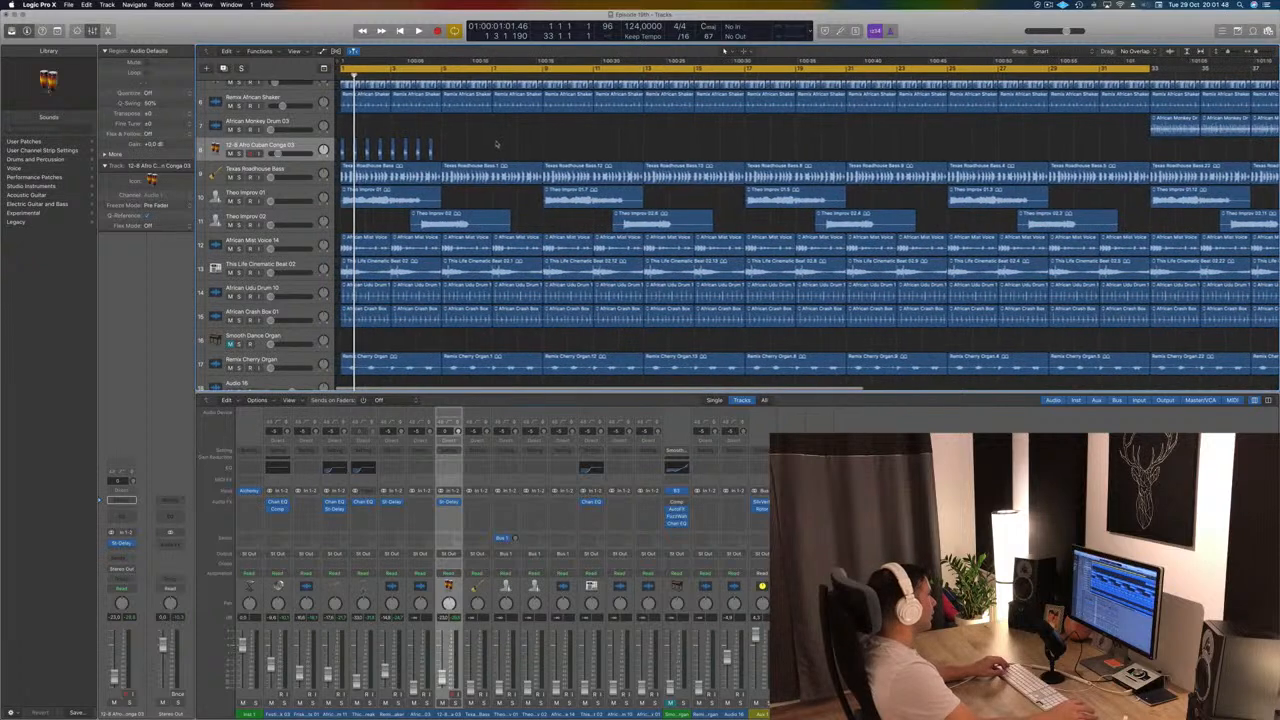
Step: Duplicate the first four bars of 12-8 Afro Cuban Conga 03 regions to bar 5, and paste copies of the eight-bar block up to bar 33
left_click_drag(350, 155, 448, 152)
left_click_drag(442, 155, 442, 155)
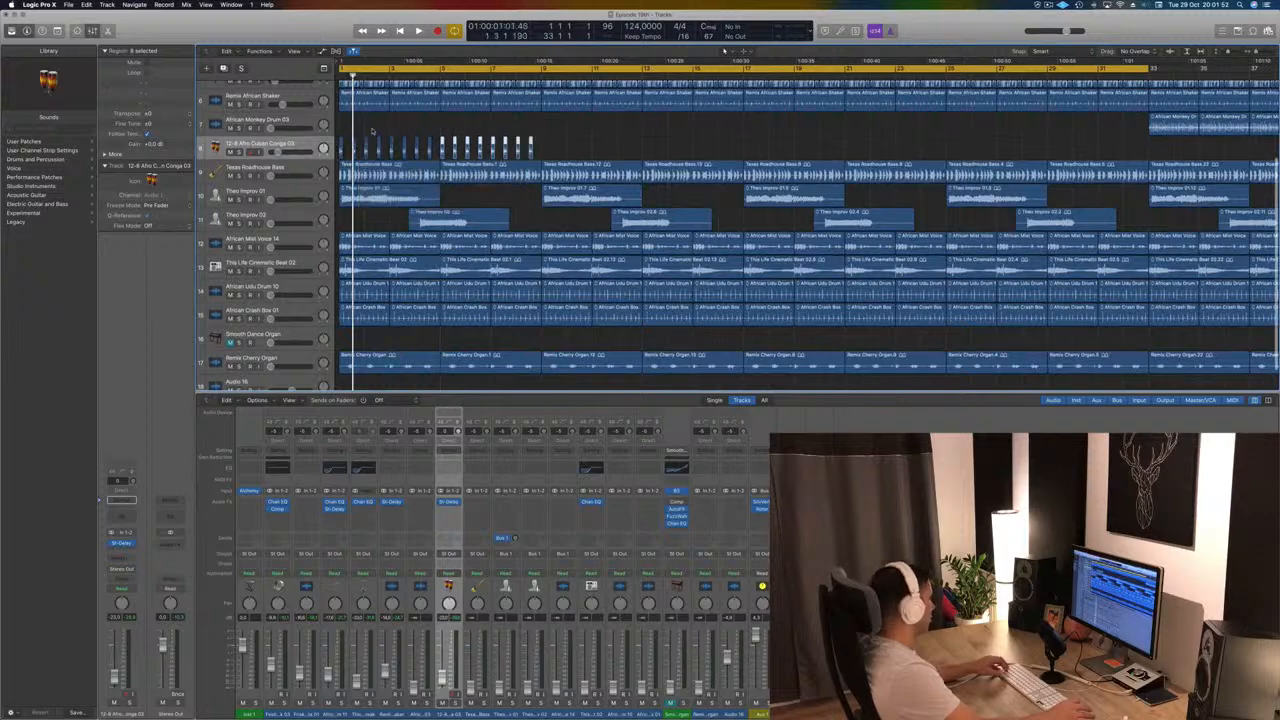
left_click_drag(340, 138, 540, 151)
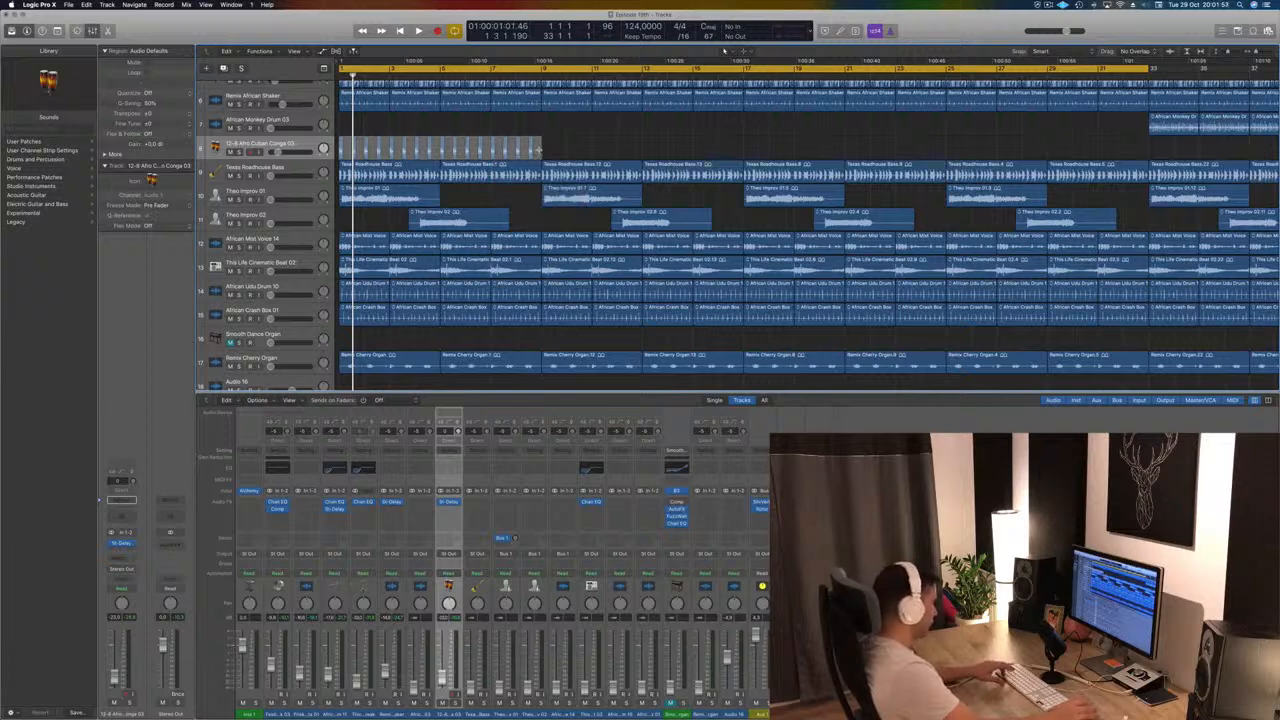
key("super+c")
key("super+v")
key("super+v")
key("super+v")
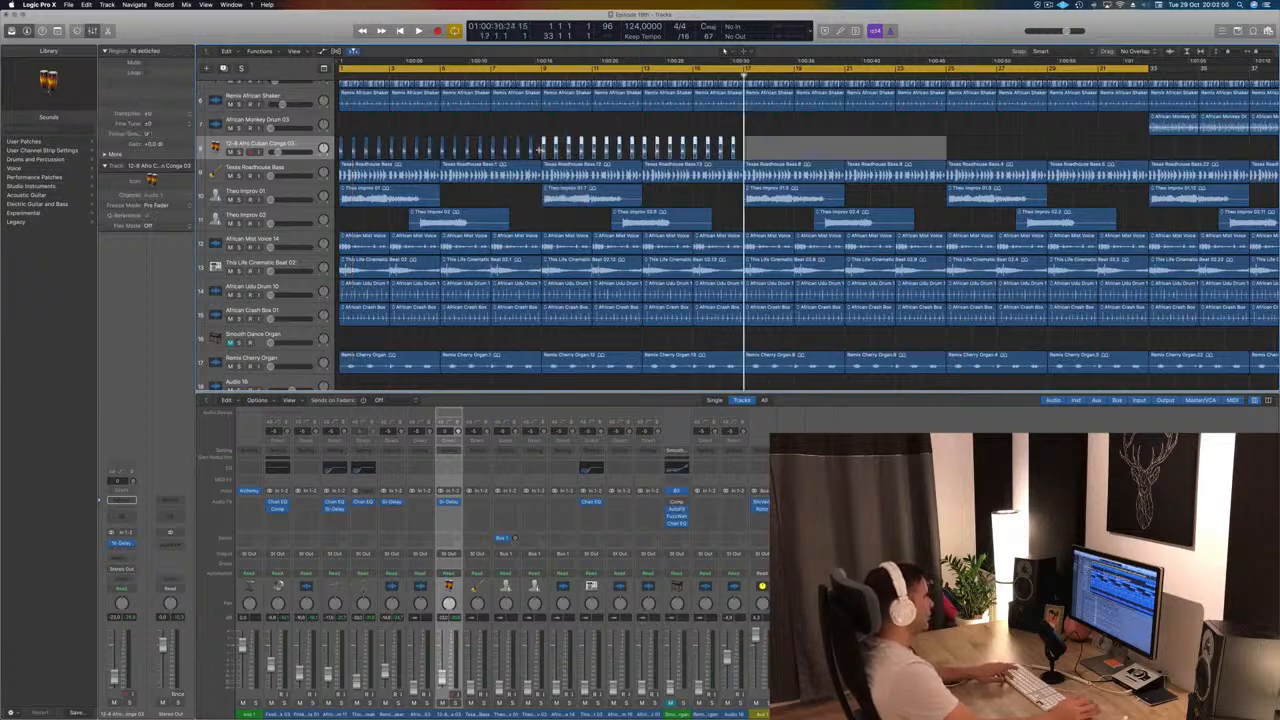
Step: Paste the eight-bar conga block four more times to fill the track from bar 33 to bar 65
key("super+Left")
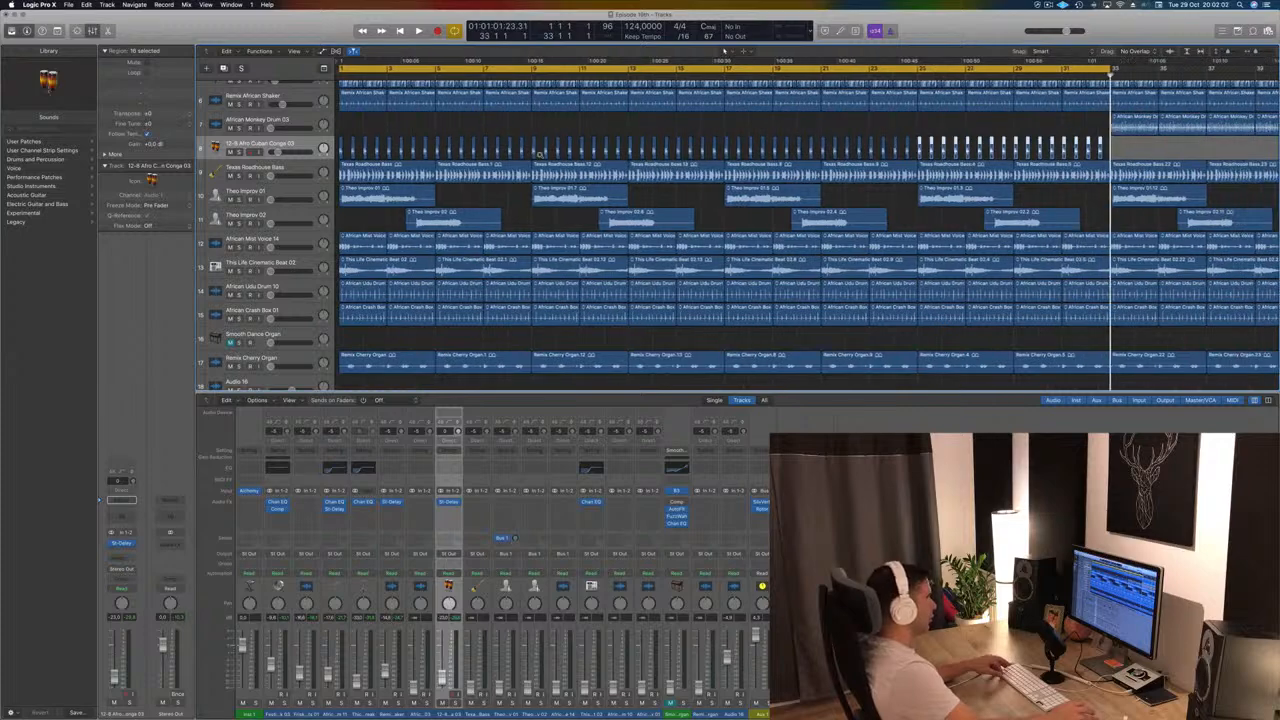
key("super+v")
key("super+v")
key("super+v")
key("super+v")
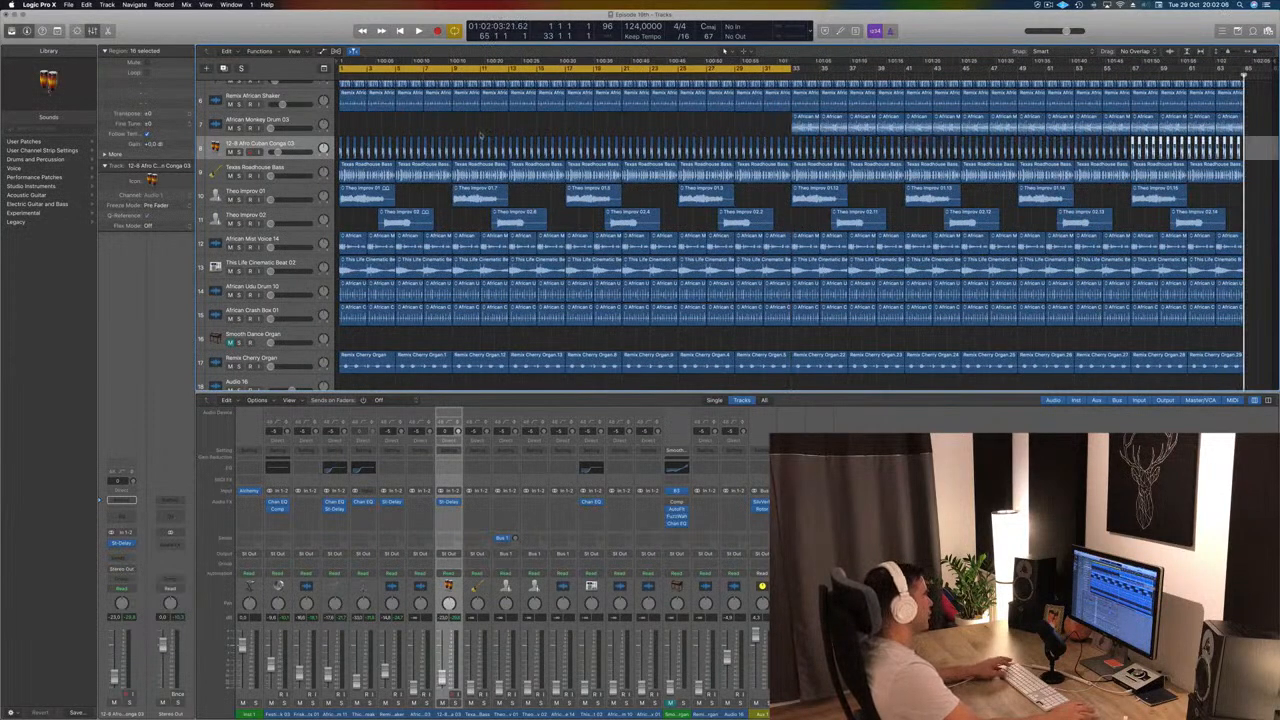
Step: Deselect the conga regions and audition the mix from the start of the project, returning the playhead to bar 1
left_click(491, 125)
key("space")
key("Return")
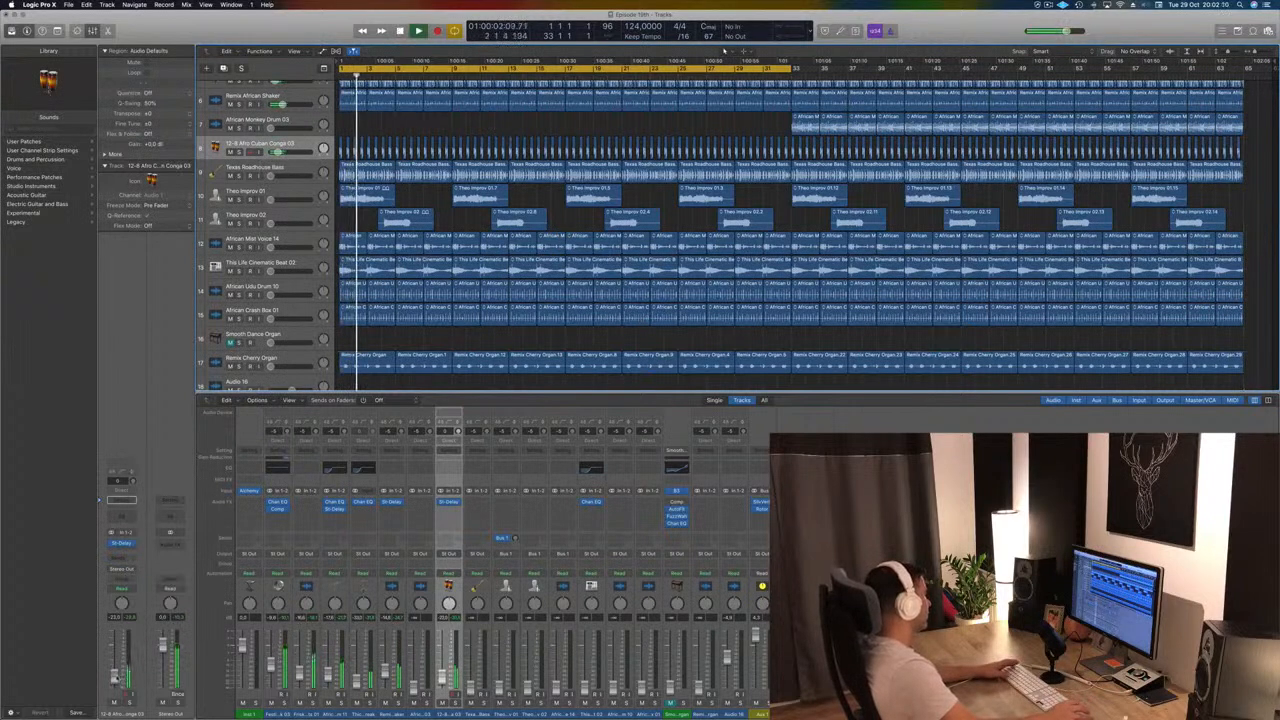
key("Return")
key("space")
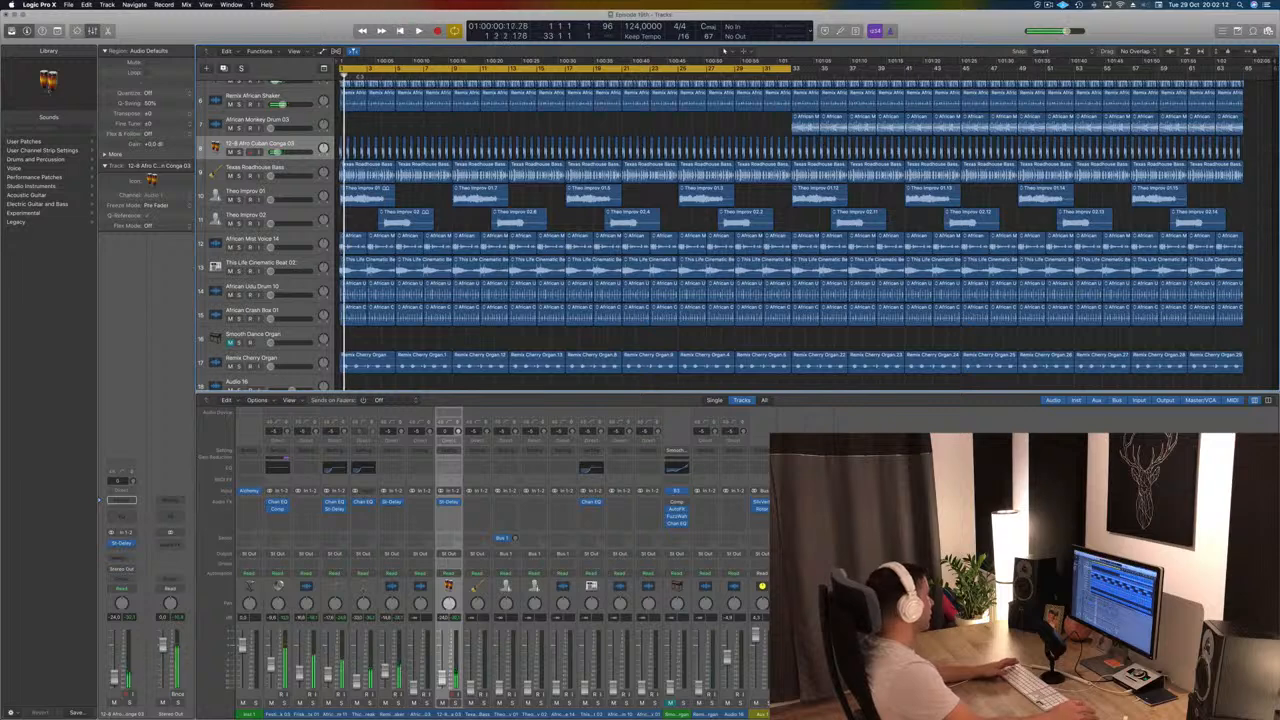
Step: Add a Bus 10 send to Festival Kick 03 and set the resulting aux channel's output to No Output
scroll(306, 116, "up", 5)
left_click(306, 115)
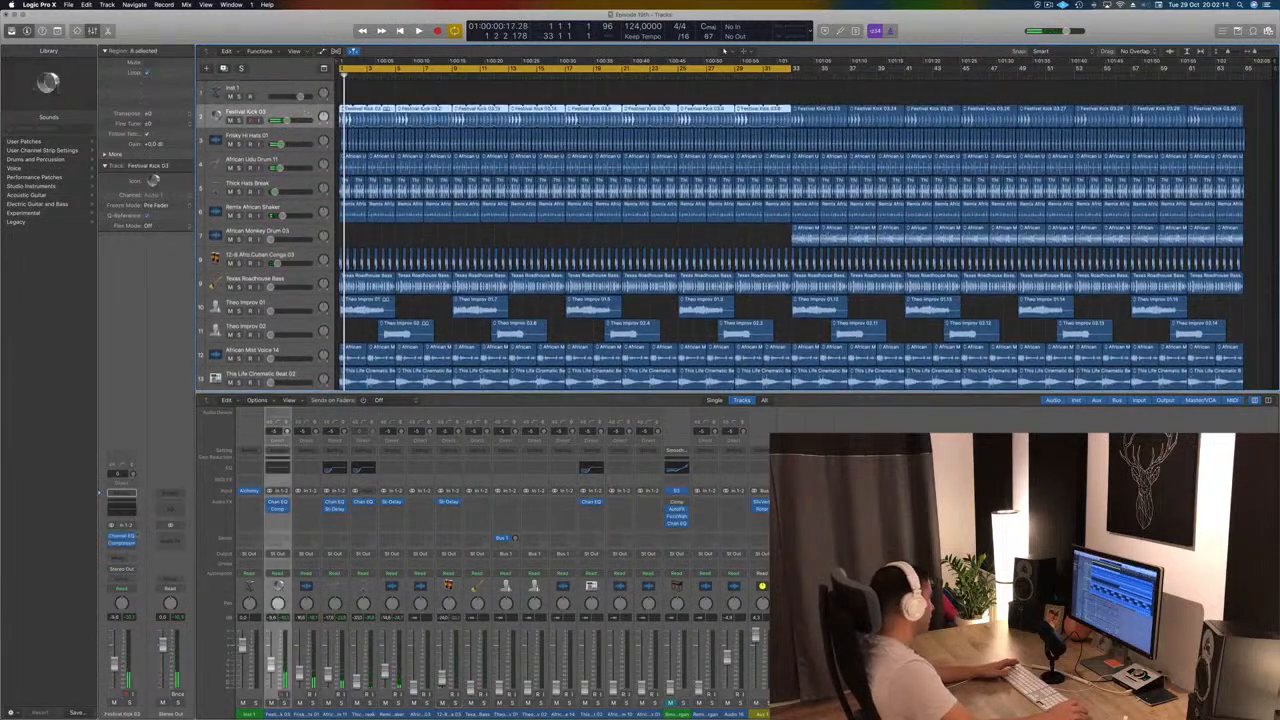
left_click(121, 560)
mouse_move(140, 577)
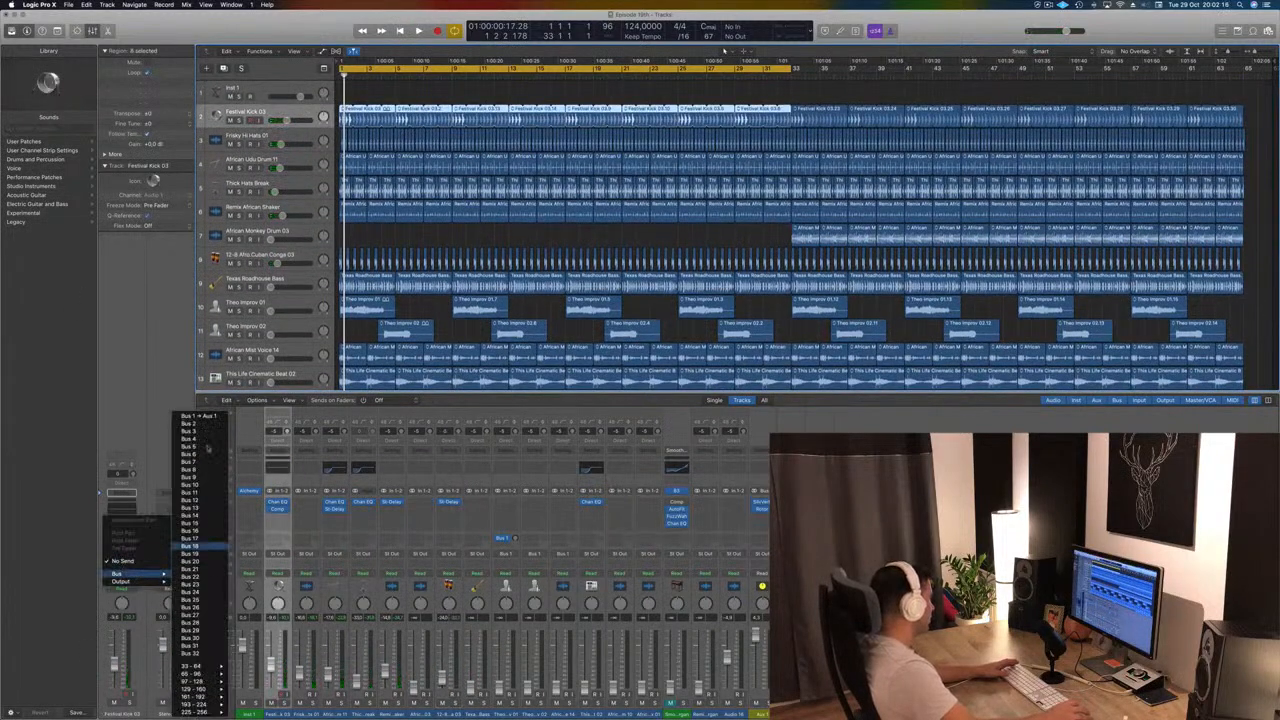
left_click(197, 488)
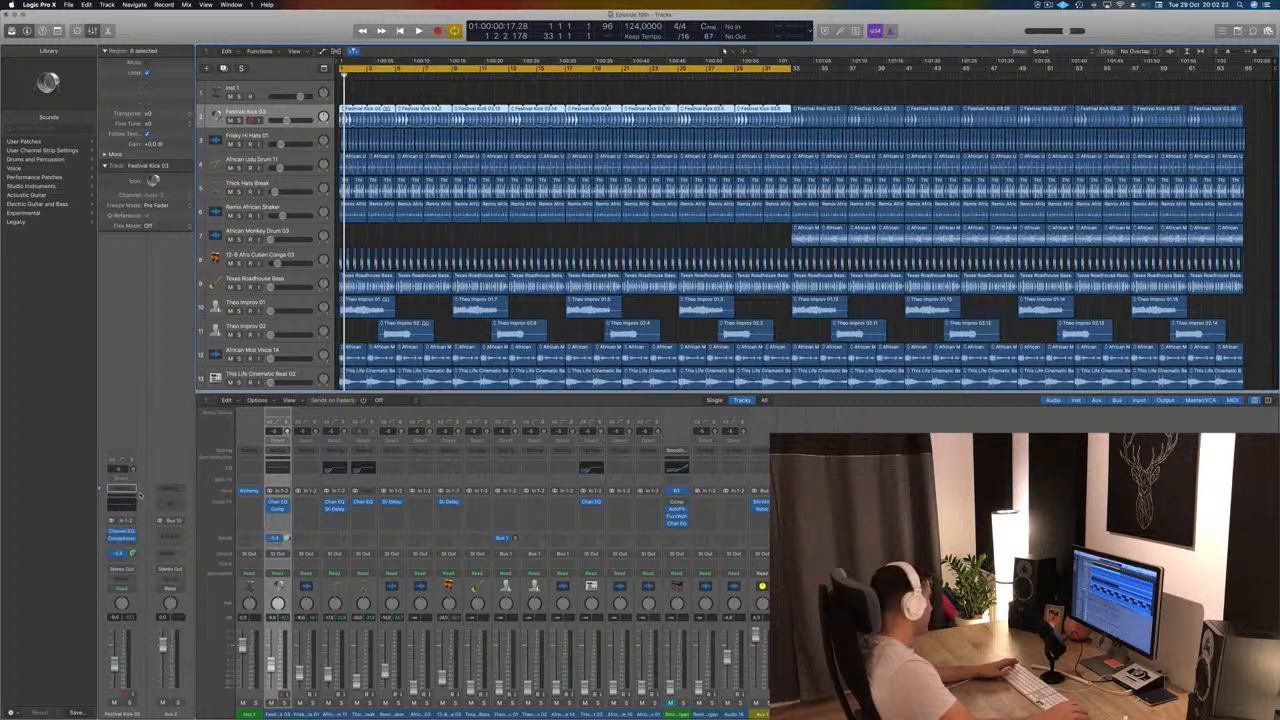
left_click(170, 569)
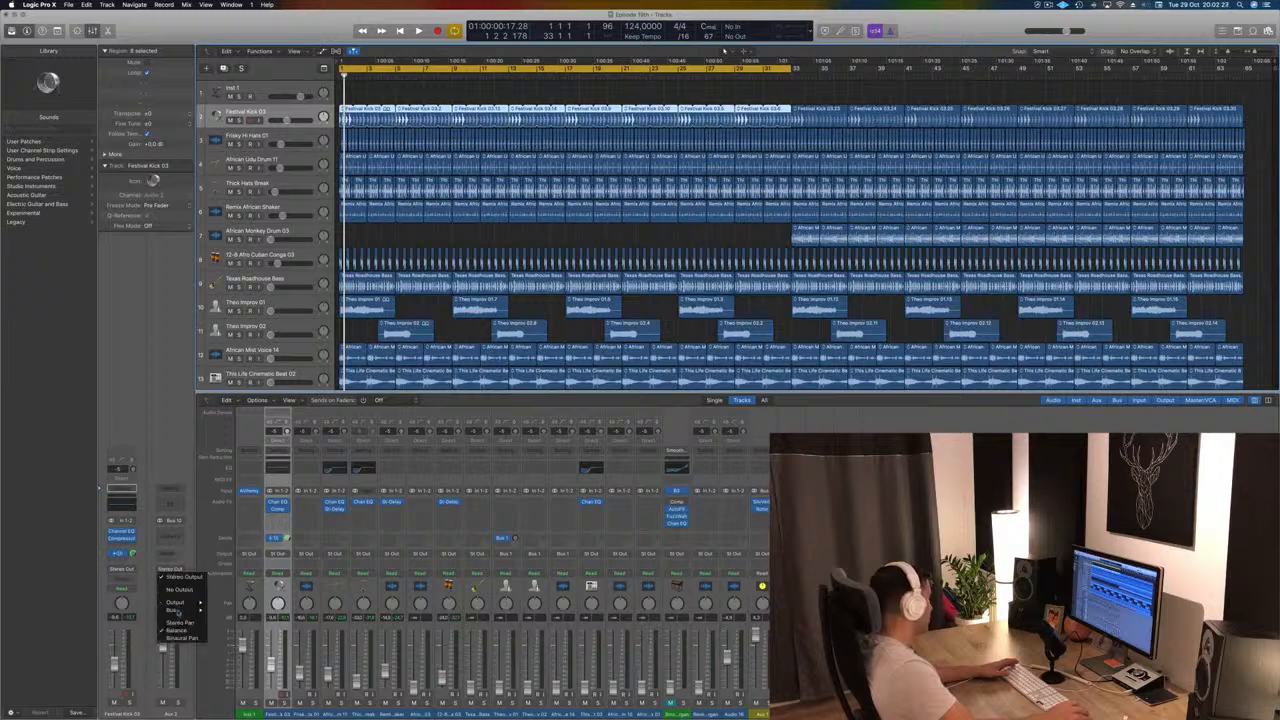
left_click(181, 590)
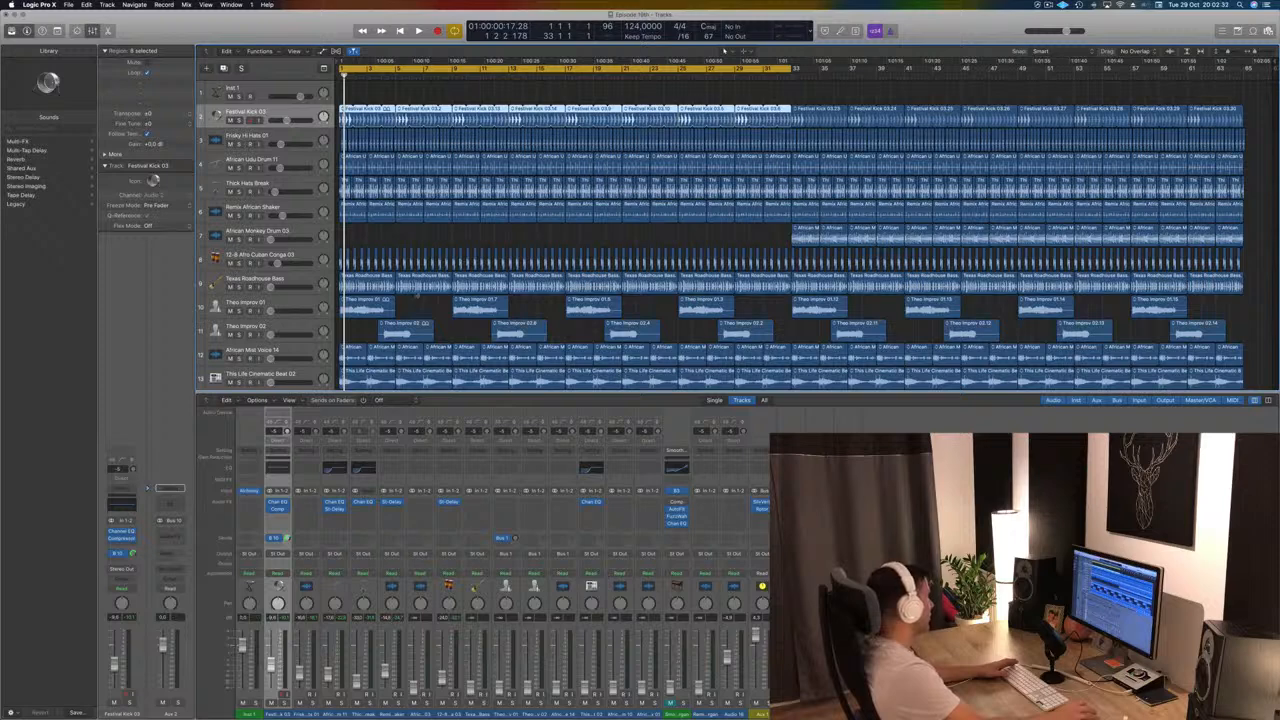
Step: Play from the start and insert a stereo Compressor after the Stereo Delay on 12-8 Afro Cuban Conga 03
key("space")
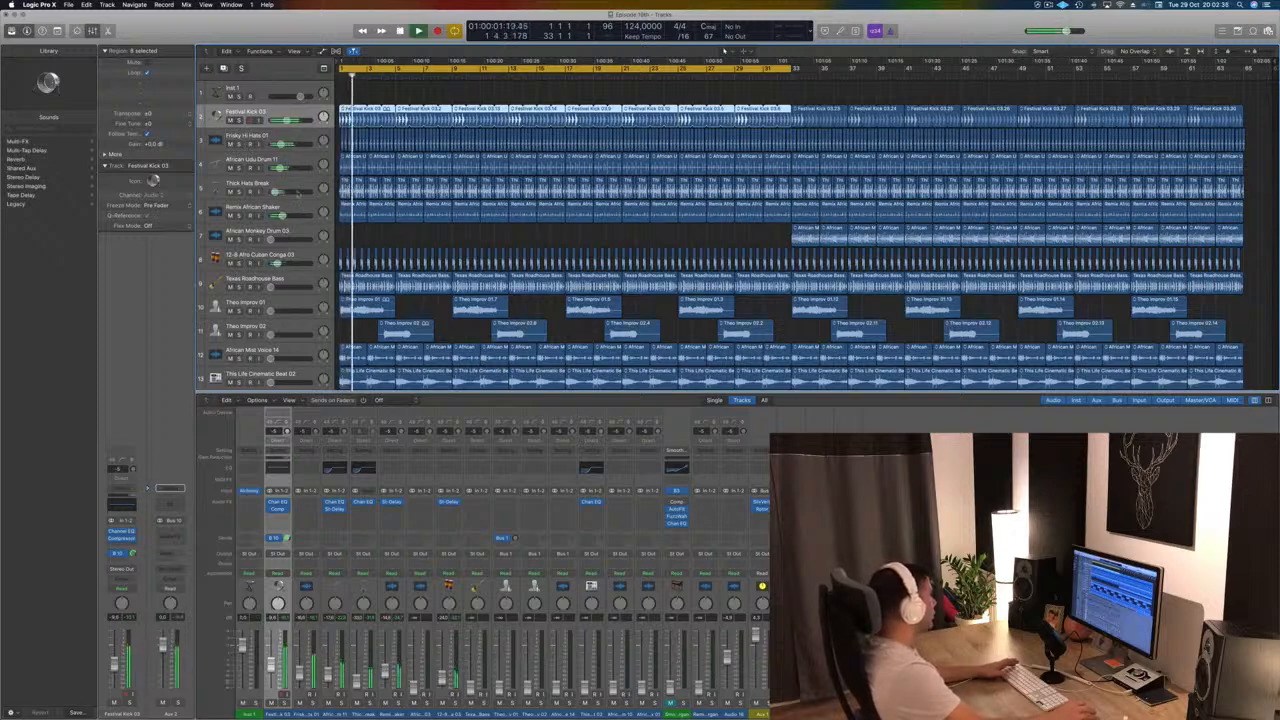
left_click(306, 258)
key("Return")
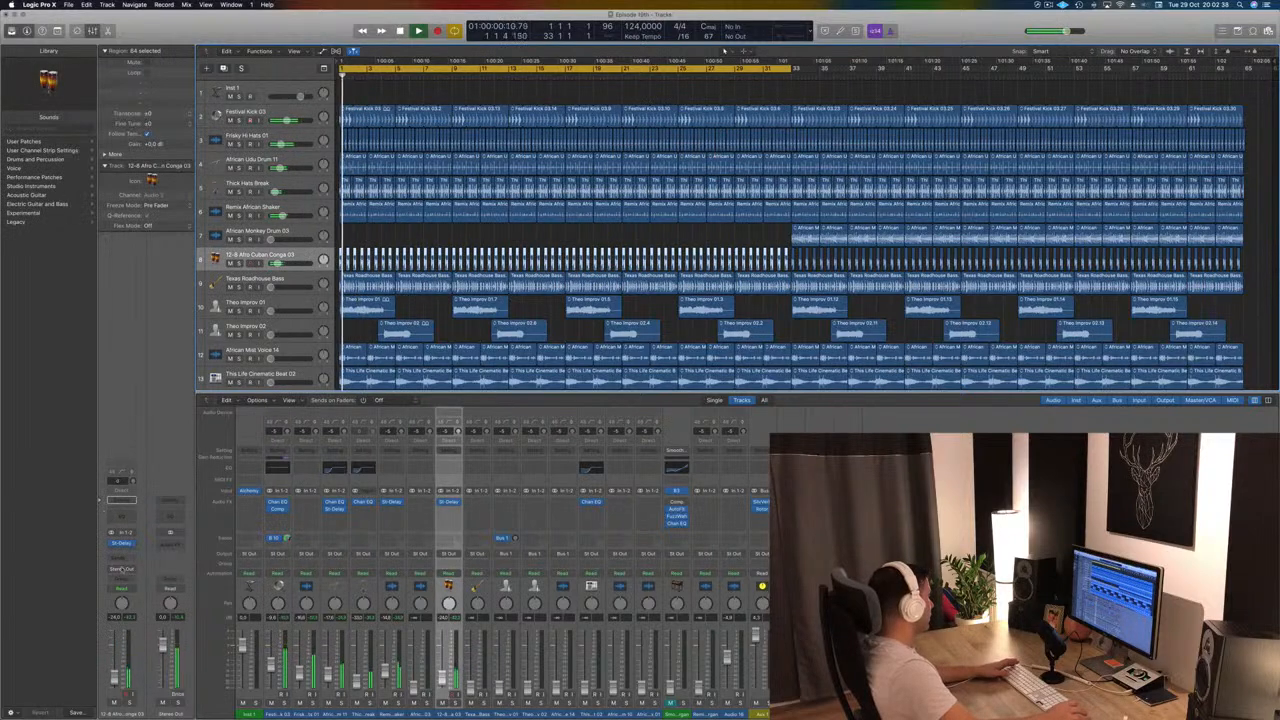
left_click(122, 556)
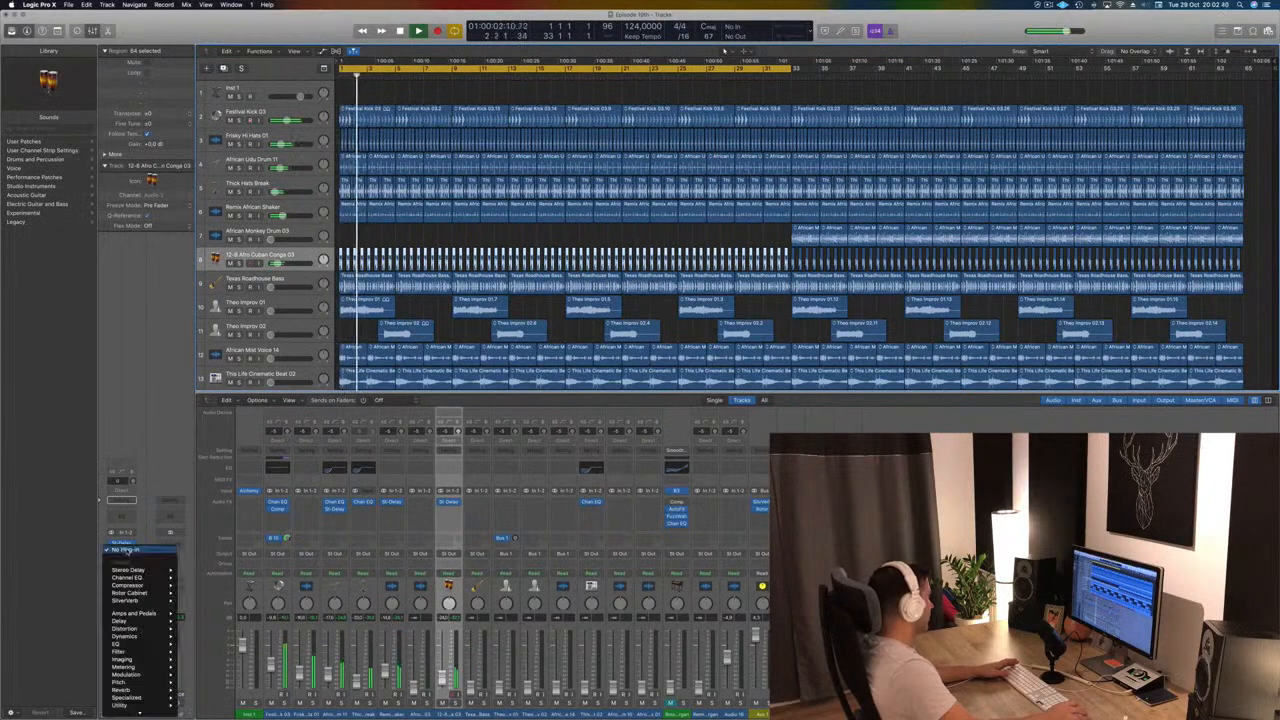
mouse_move(140, 586)
left_click(196, 585)
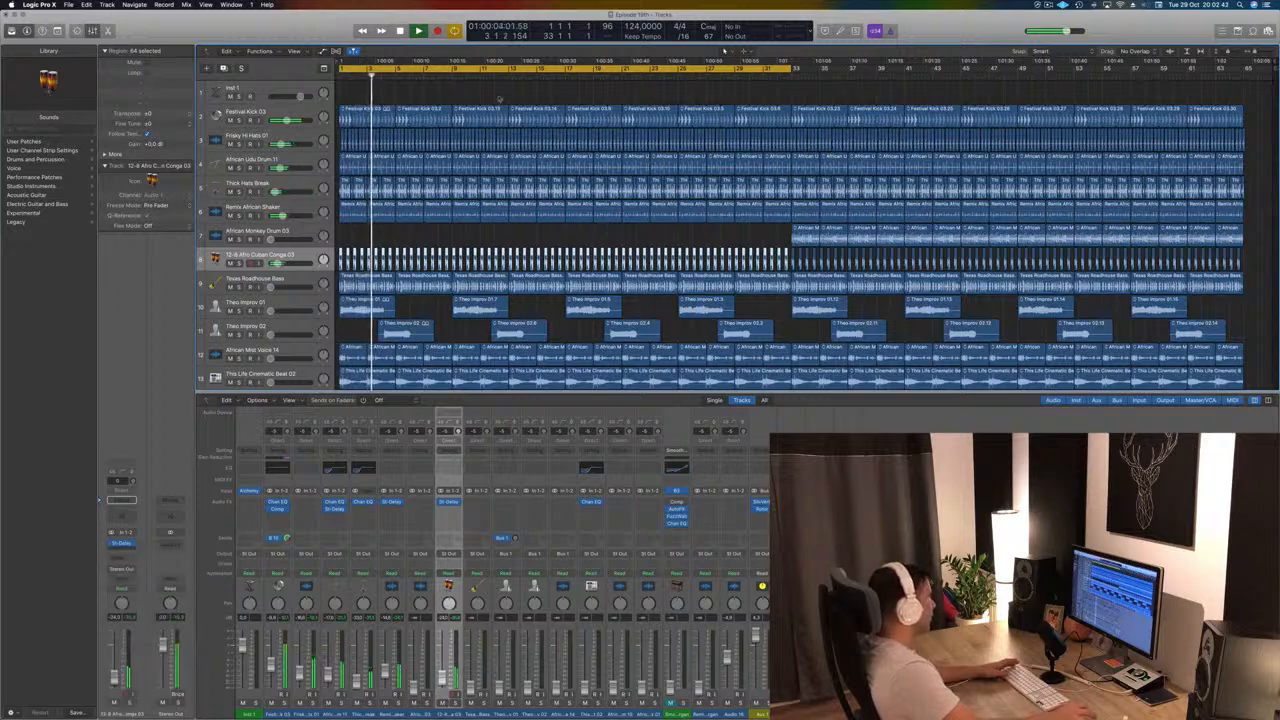
Step: Set the conga compressor's side chain to Bus 10 and move its window clear of the track list
left_click(427, 37)
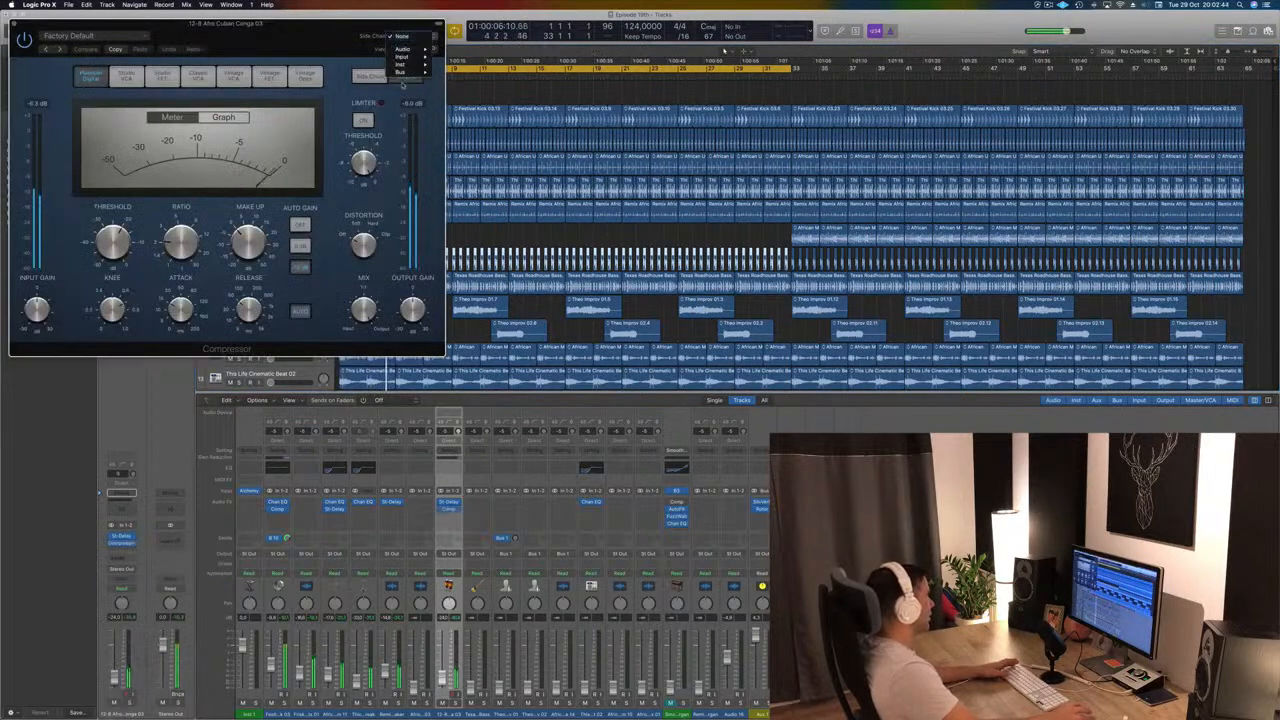
mouse_move(411, 74)
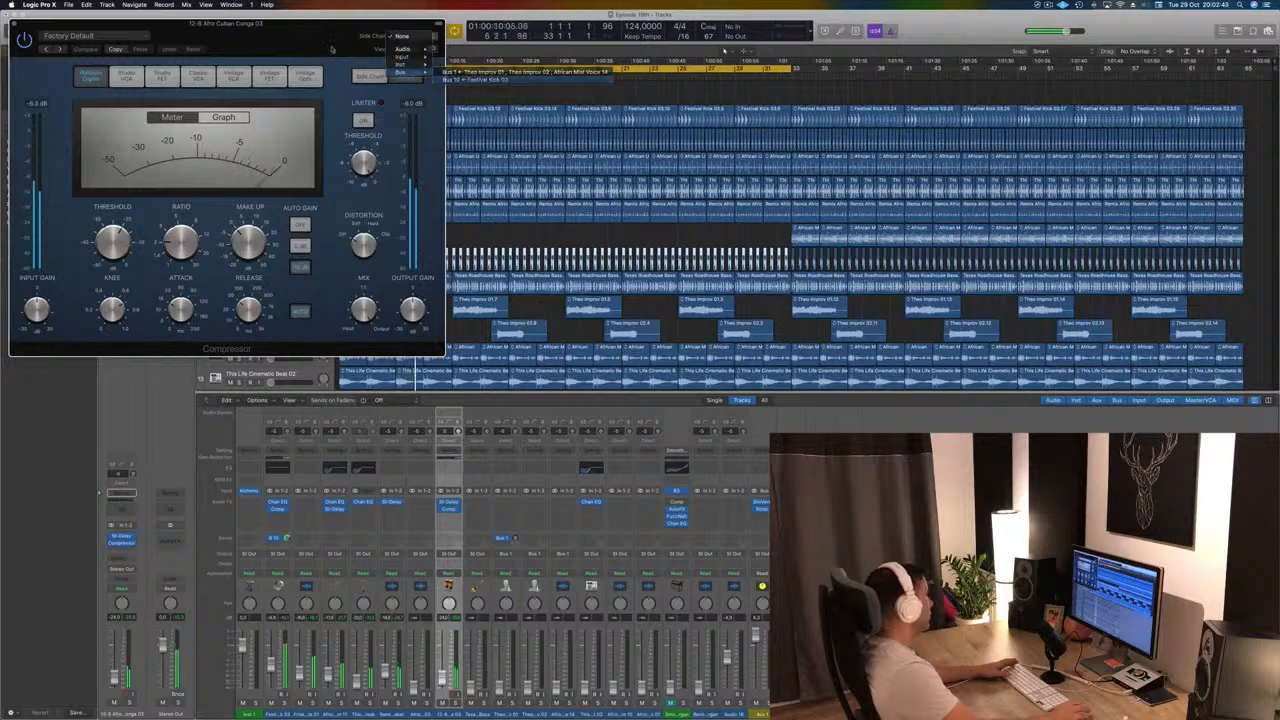
left_click(498, 80)
left_click_drag(281, 36, 923, 170)
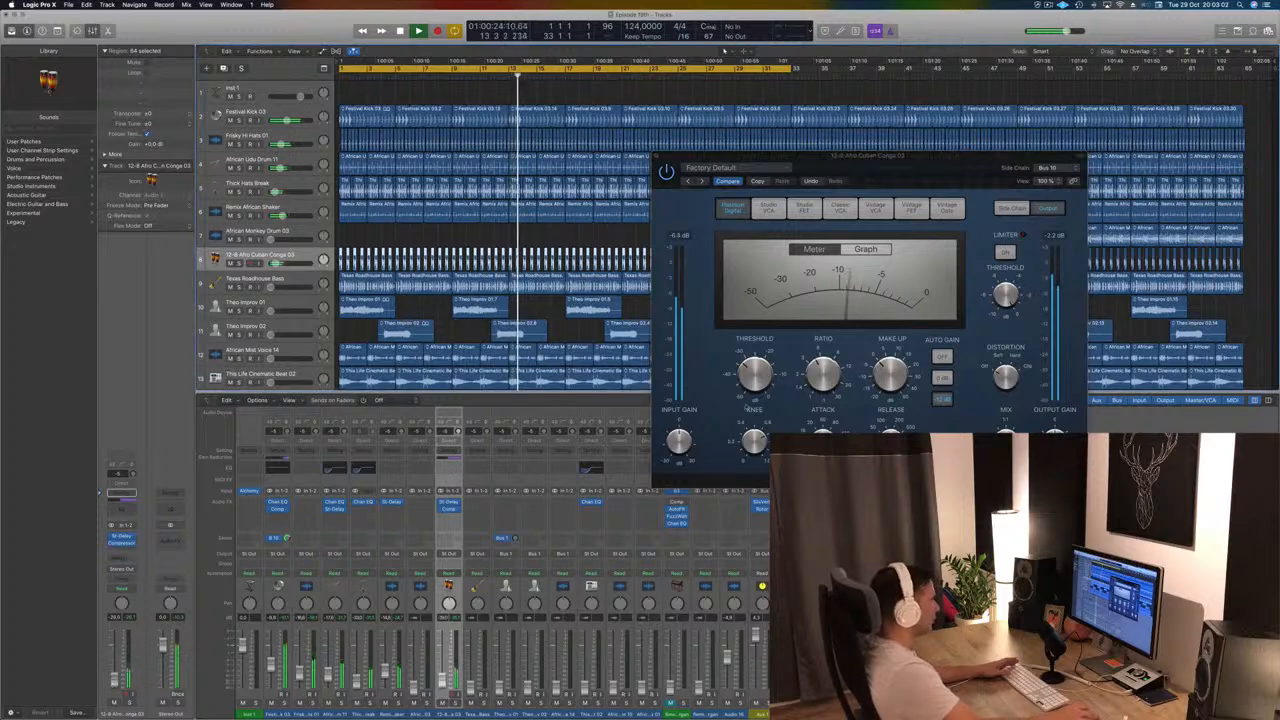
Step: Raise the conga compressor's ratio and compare the sound with the compressor bypassed
left_click_drag(824, 373, 826, 343)
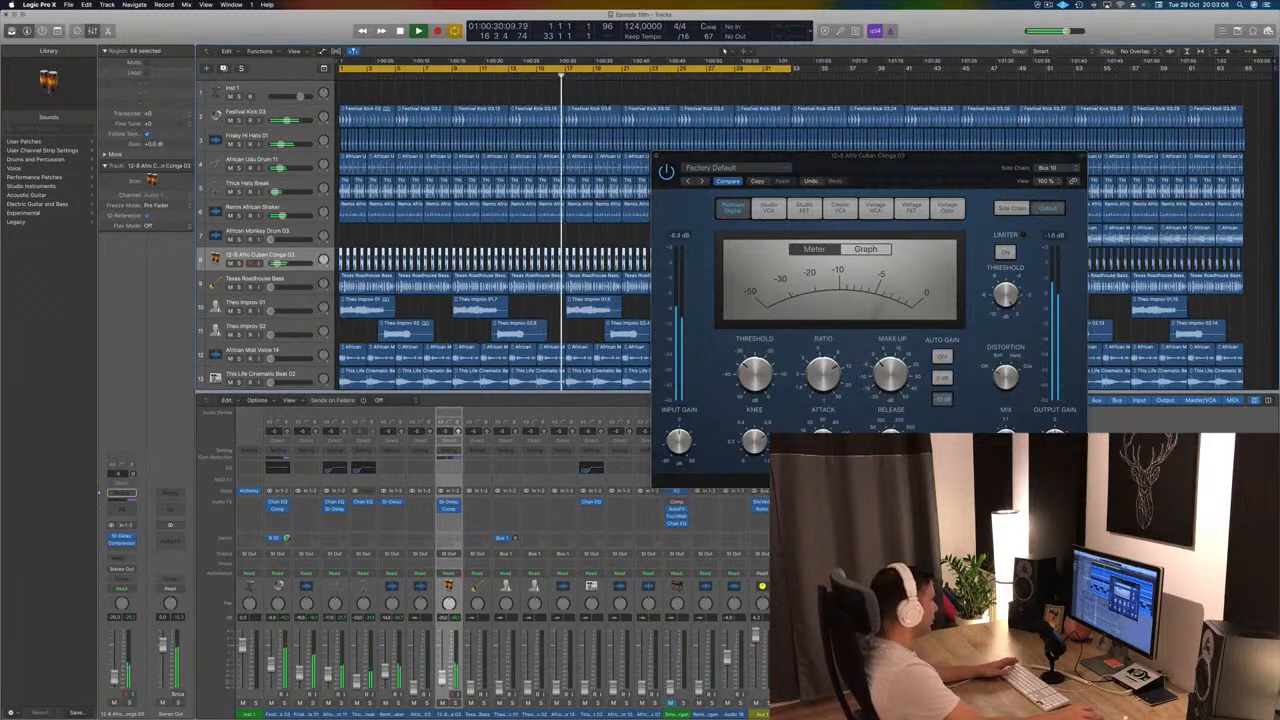
left_click(667, 173)
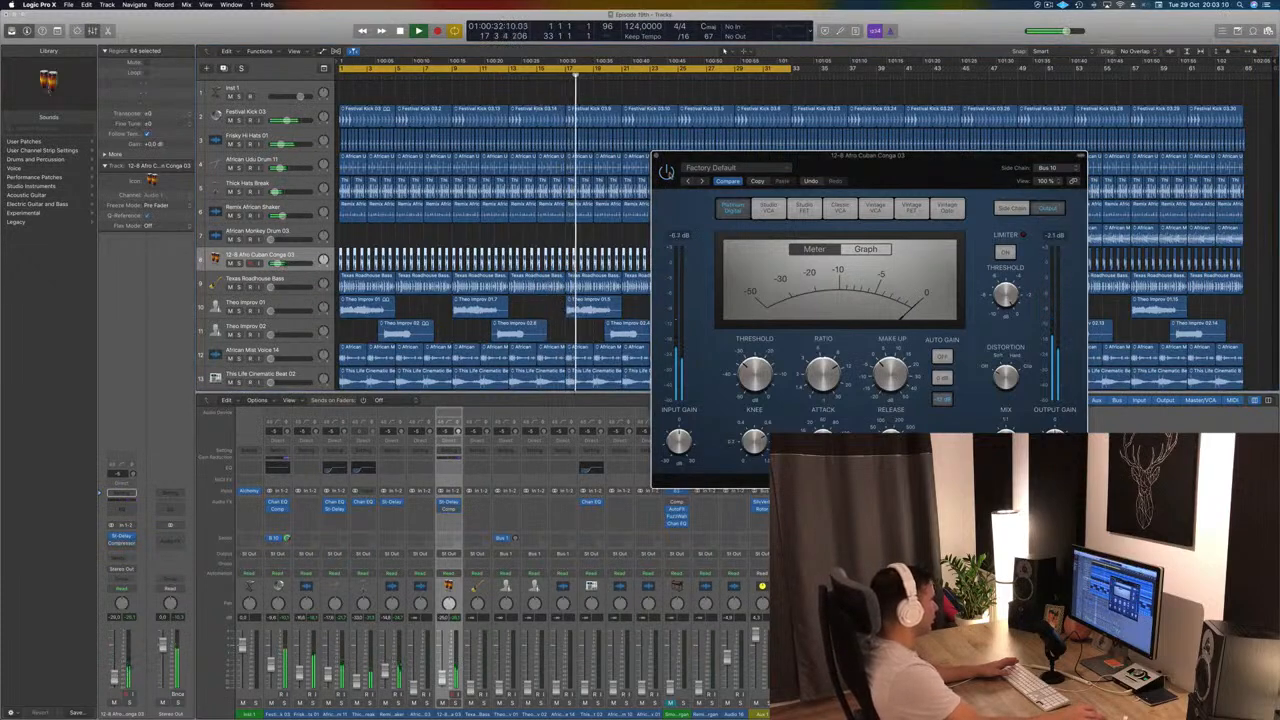
left_click_drag(904, 163, 713, 205)
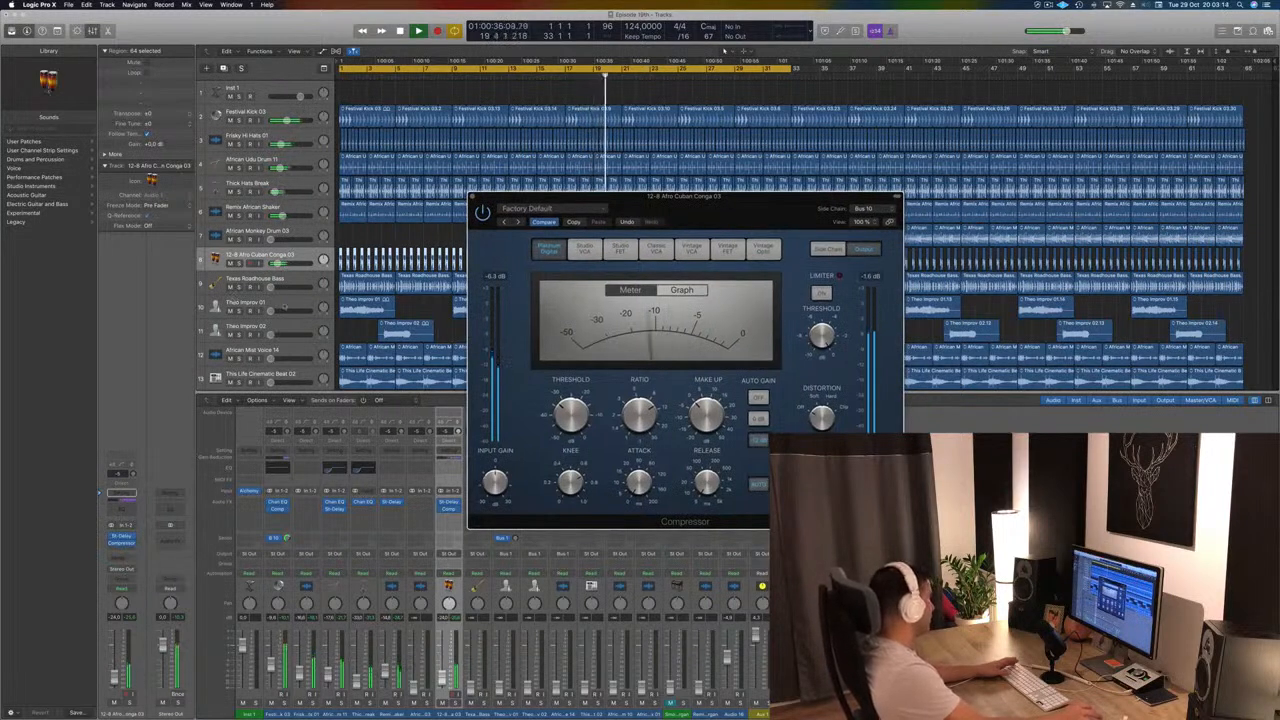
Step: Move the conga's Compressor one insert slot further down below the Stereo Delay and reopen its window
left_click(113, 538)
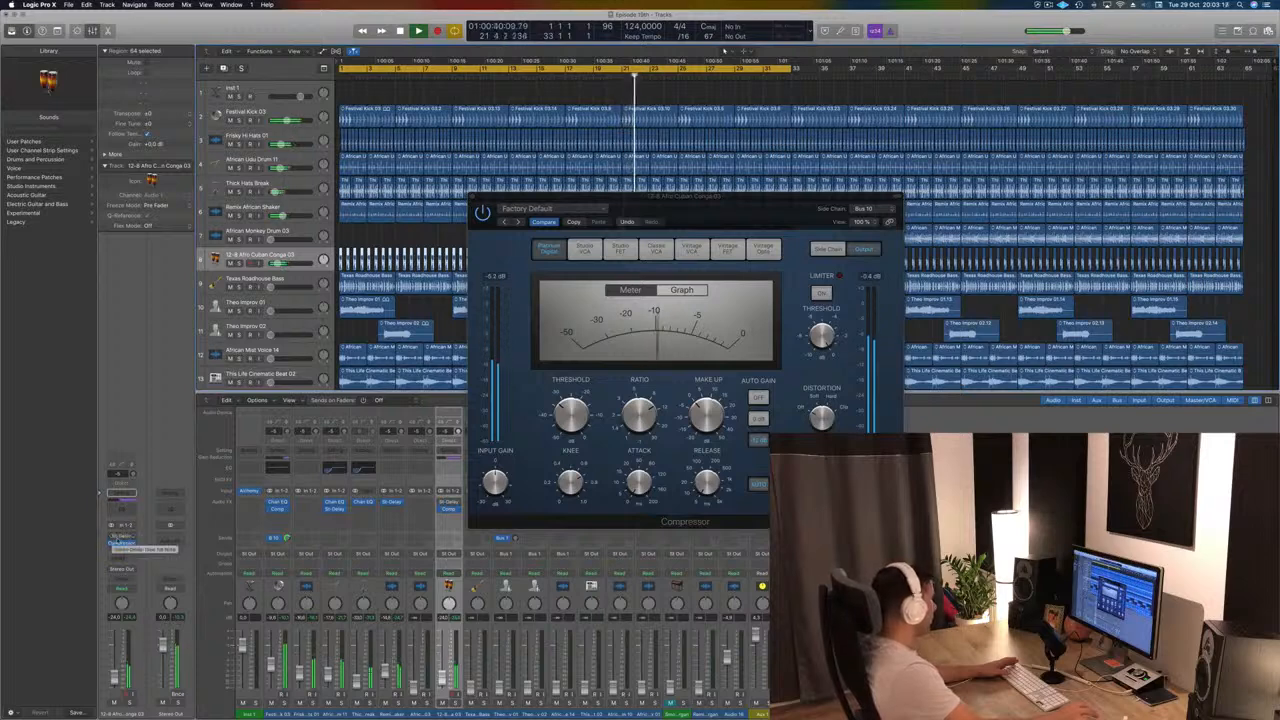
left_click(130, 537)
left_click(114, 538)
left_click(113, 537)
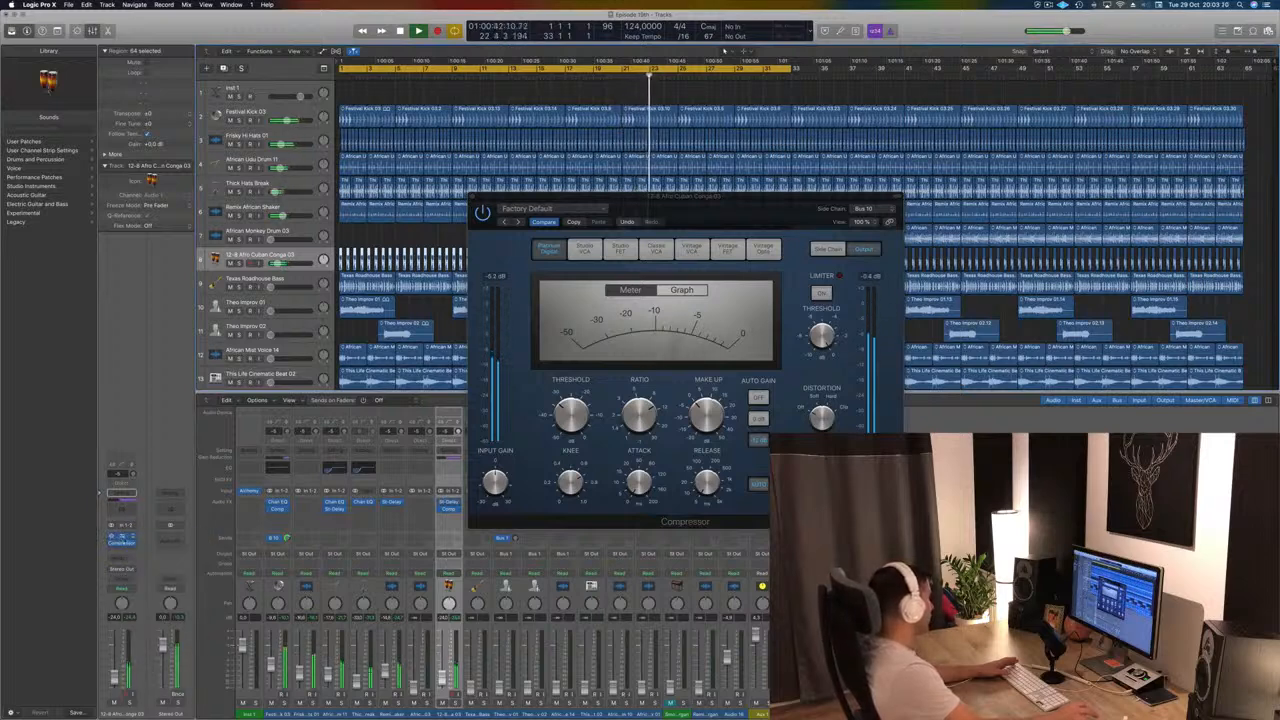
left_click_drag(121, 552, 121, 553)
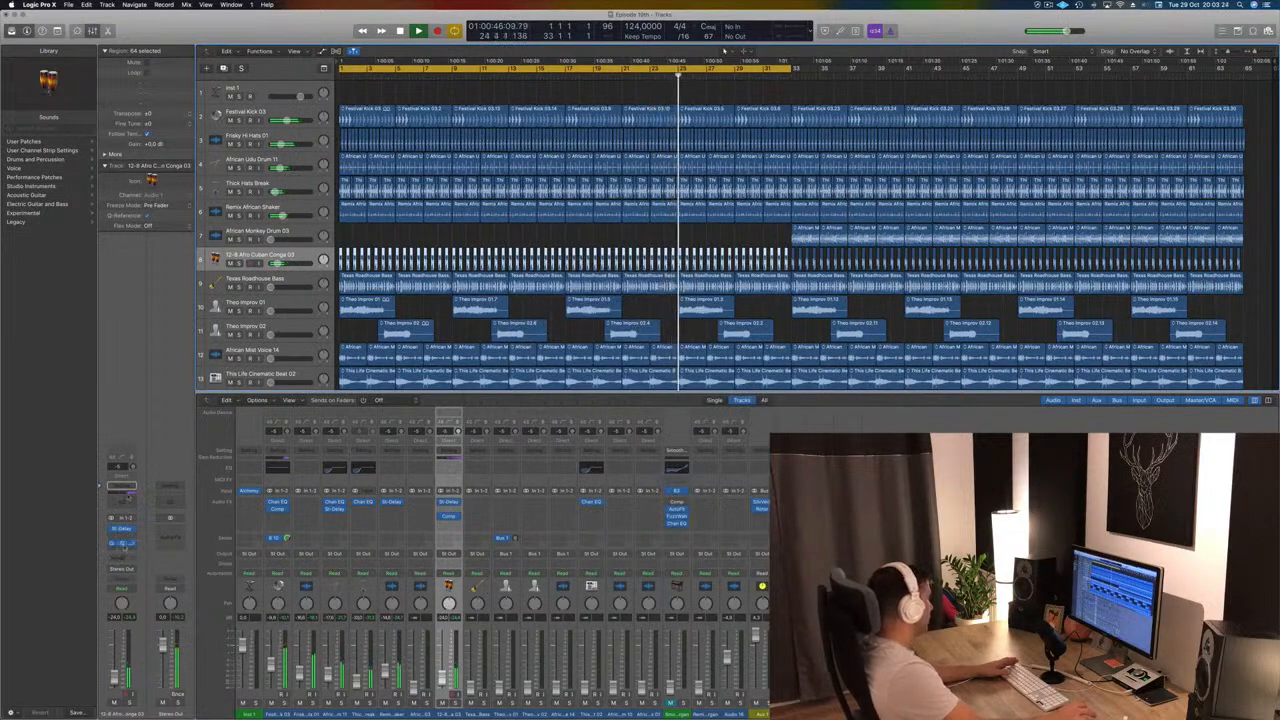
left_click(121, 543)
left_click_drag(293, 43, 998, 207)
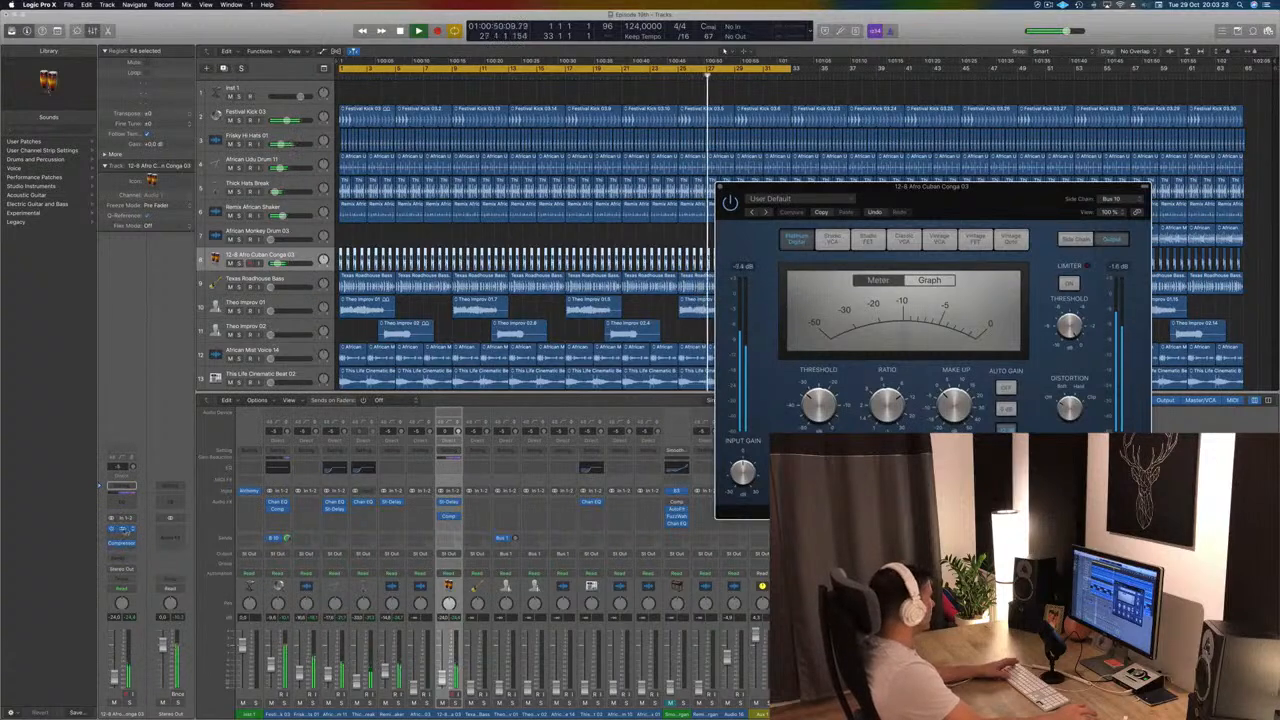
Step: Switch the conga's Stereo Delay to the Dual 1:8 Note Triplet preset and close the delay and compressor windows
left_click(121, 528)
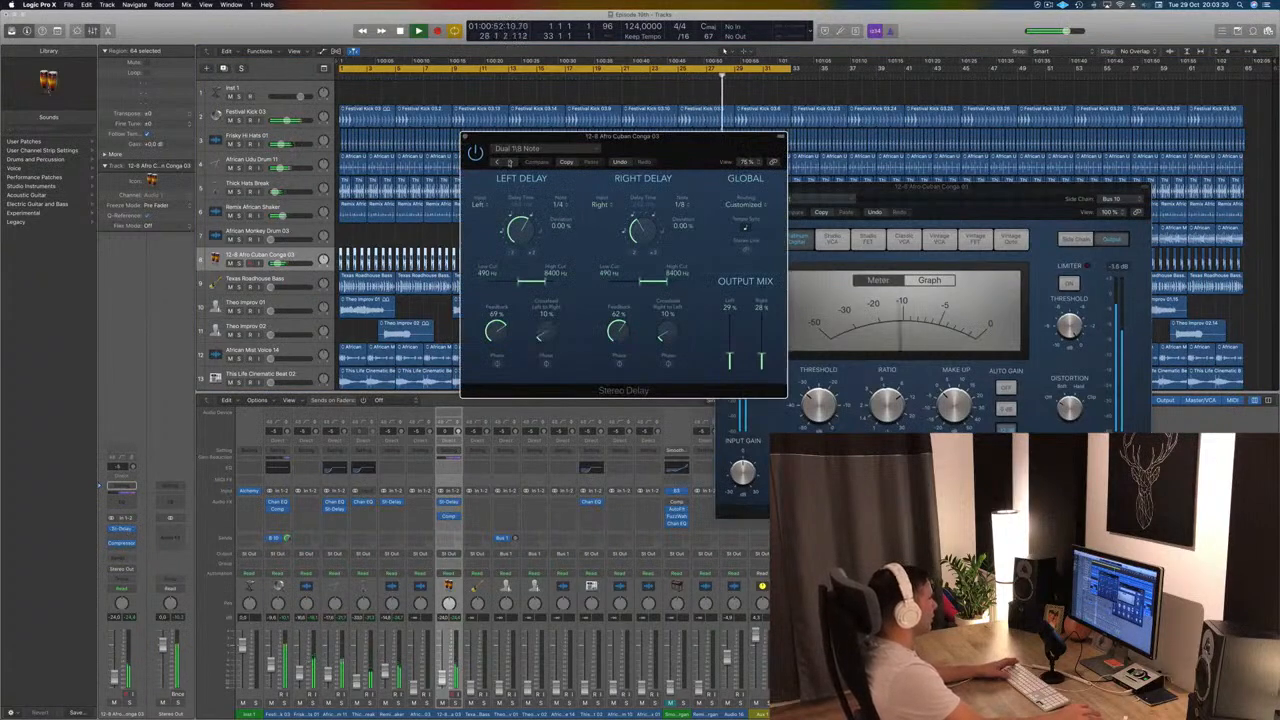
left_click(495, 162)
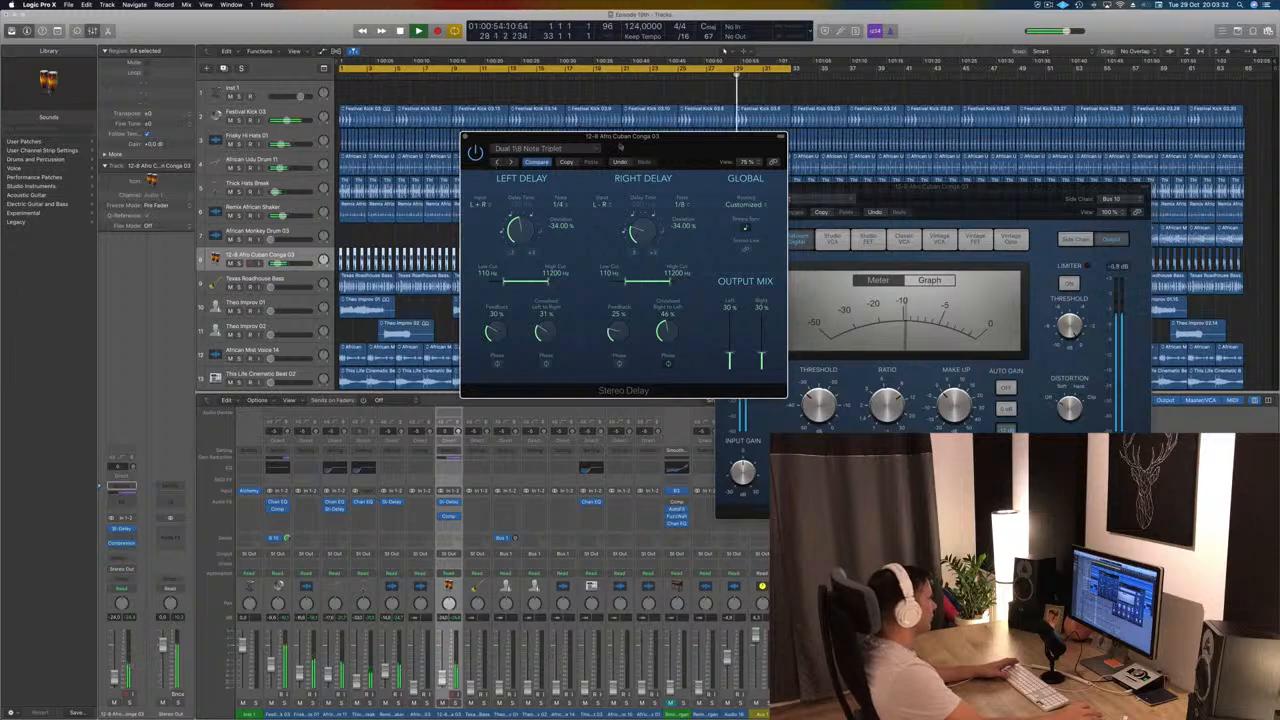
left_click_drag(620, 147, 577, 222)
left_click(424, 214)
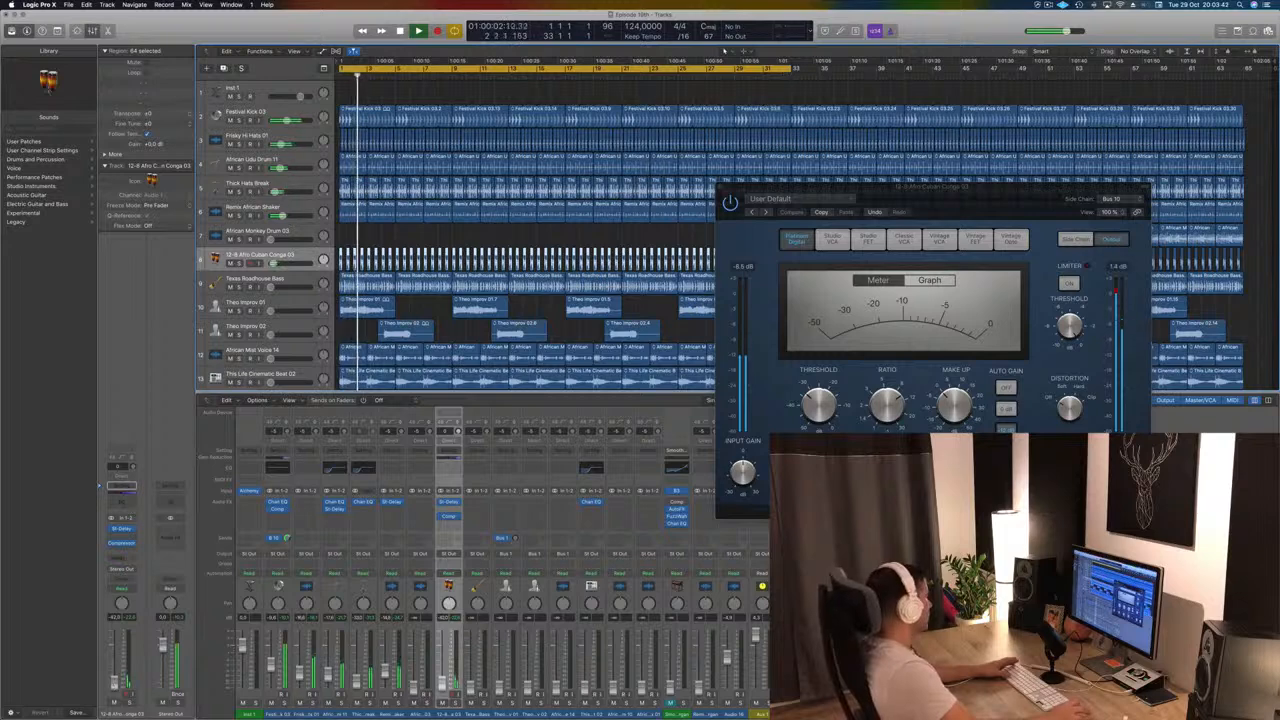
left_click_drag(960, 204, 861, 215)
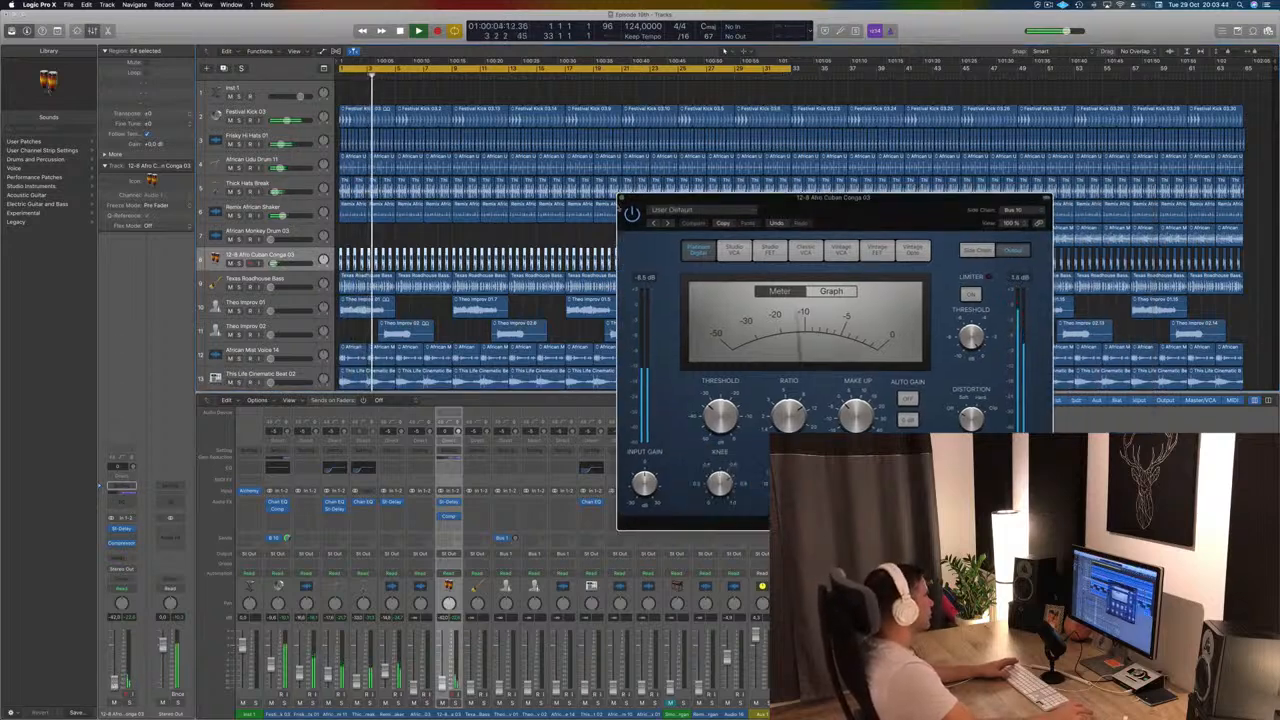
left_click(622, 198)
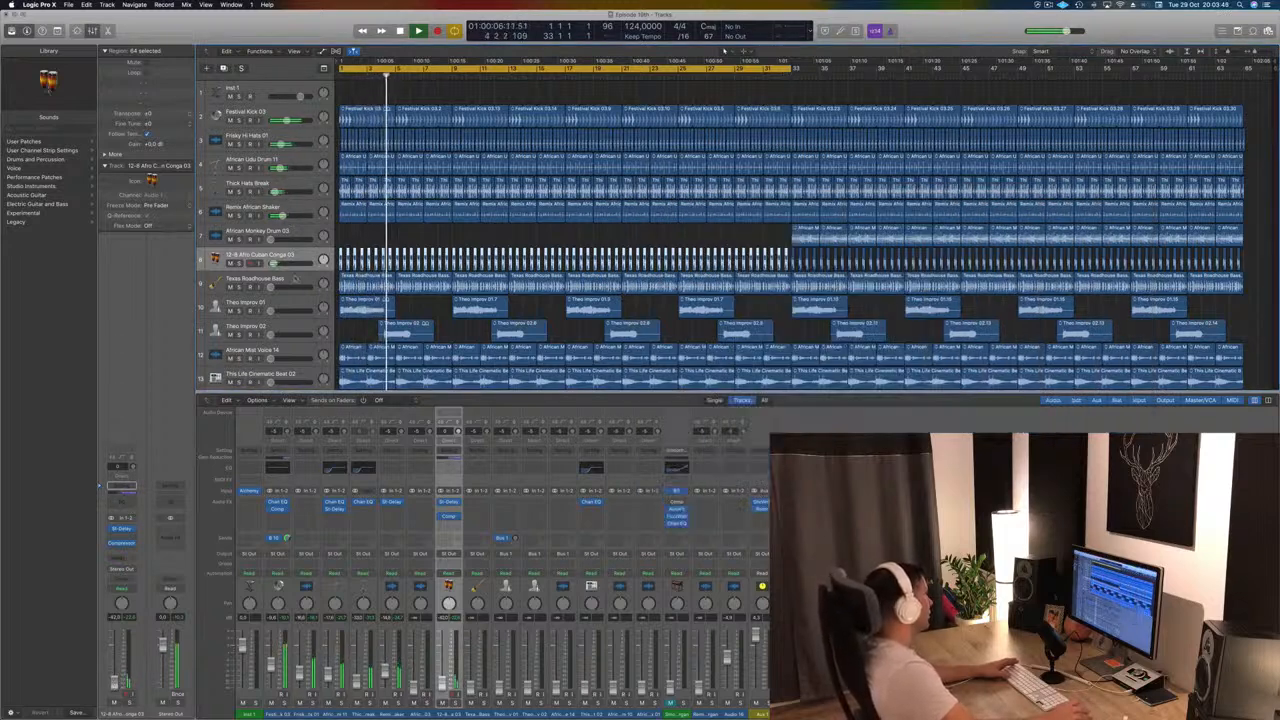
Step: Raise the Texas Roadhouse Bass volume to about -20 dB and insert a stereo Compressor on the track
left_click(295, 279)
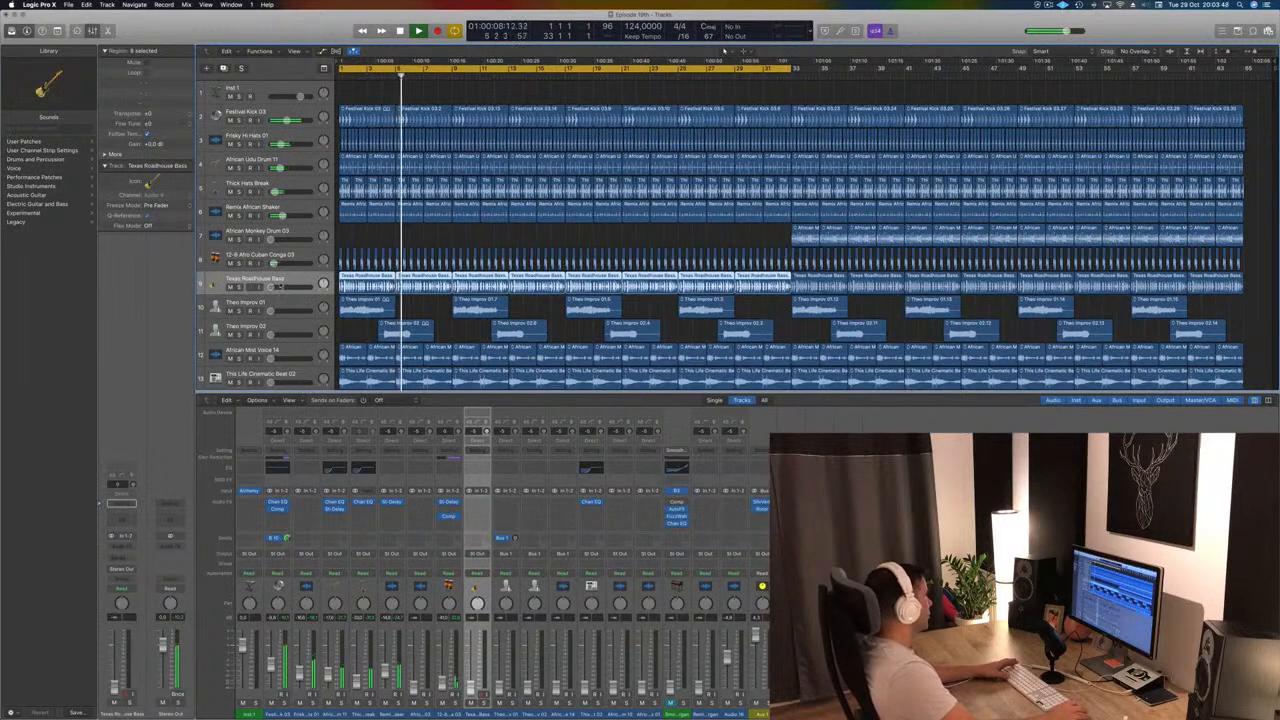
left_click_drag(271, 287, 279, 287)
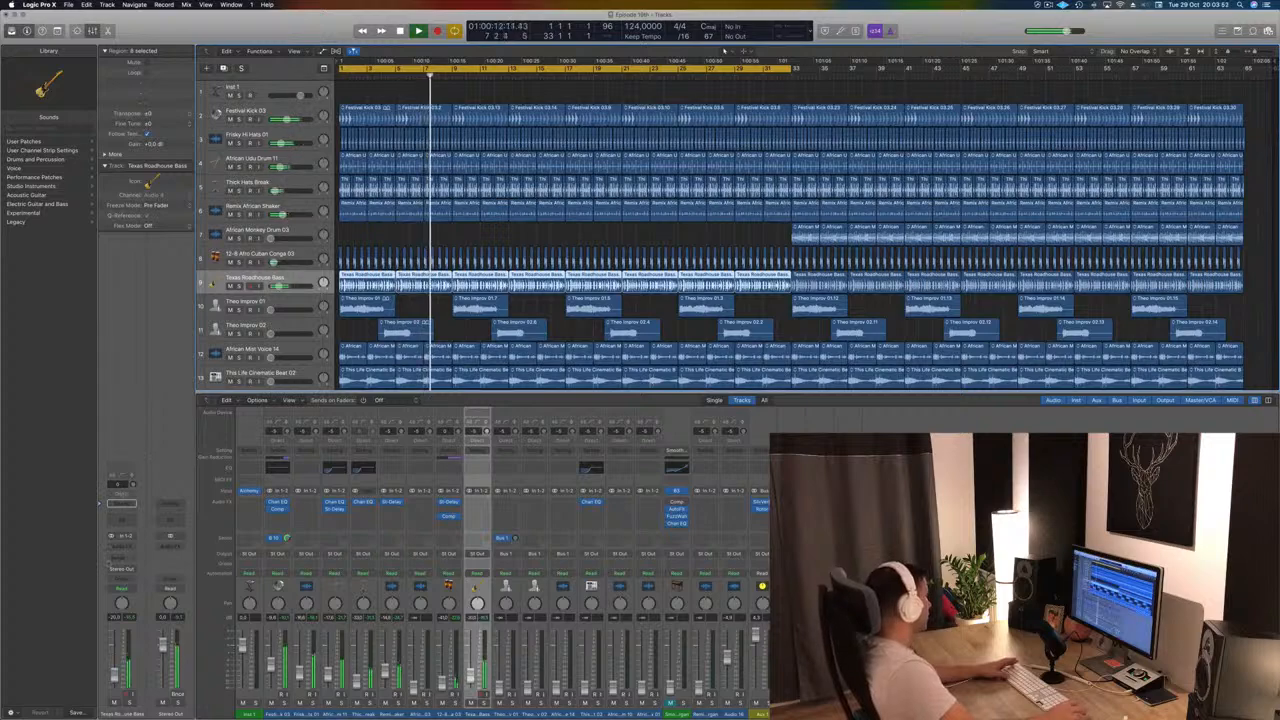
left_click(121, 550)
mouse_move(157, 569)
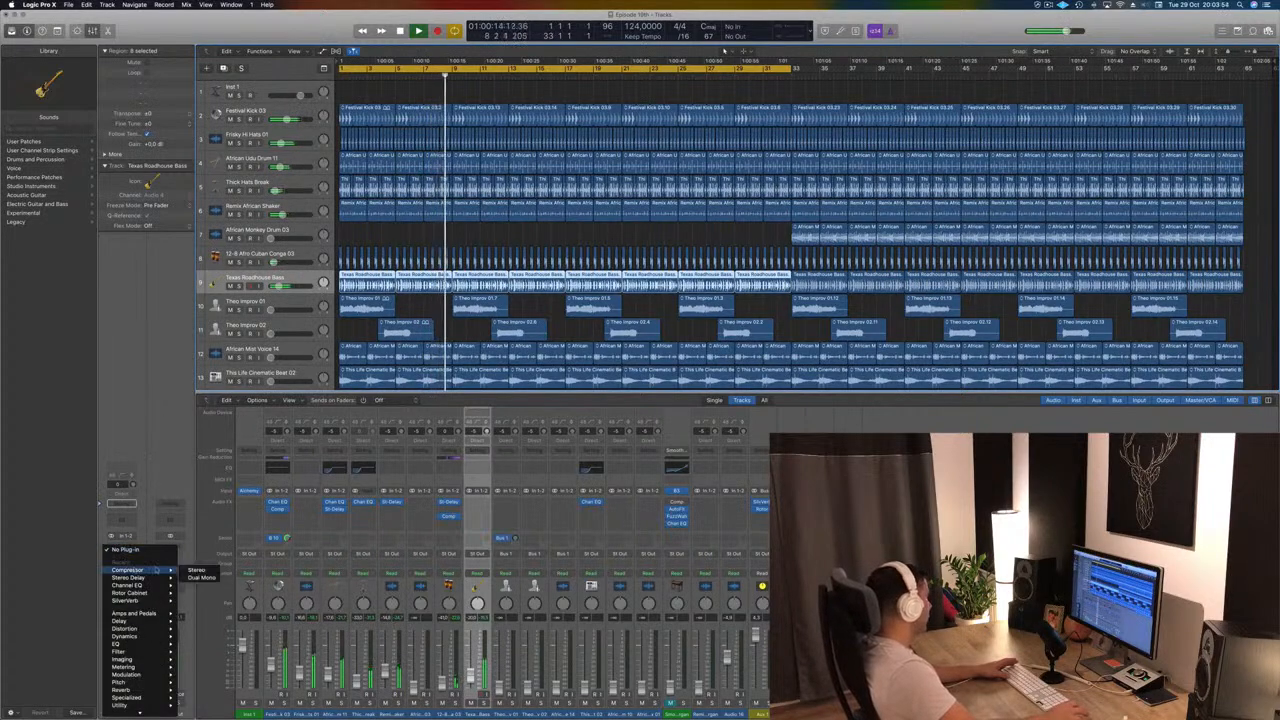
left_click(196, 570)
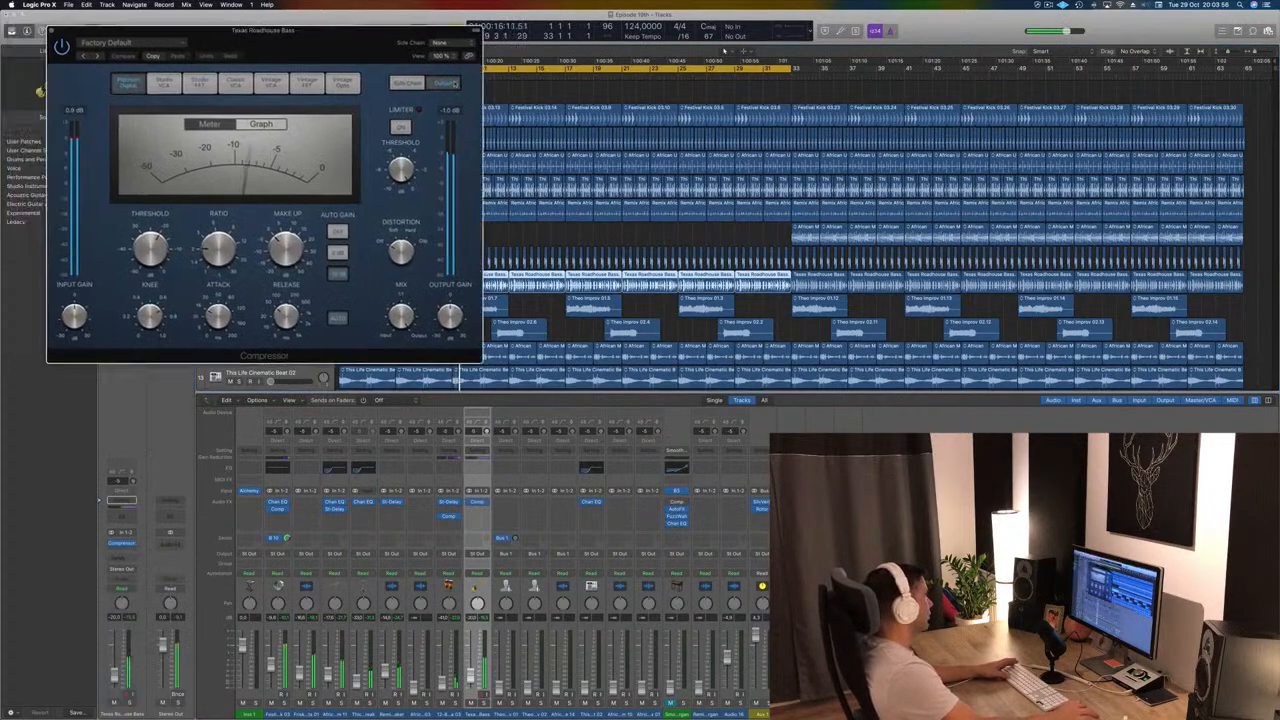
Step: Raise the Texas Roadhouse Bass volume to about -14 dB, close its compressor window and return playback to the start
left_click_drag(398, 98, 665, 165)
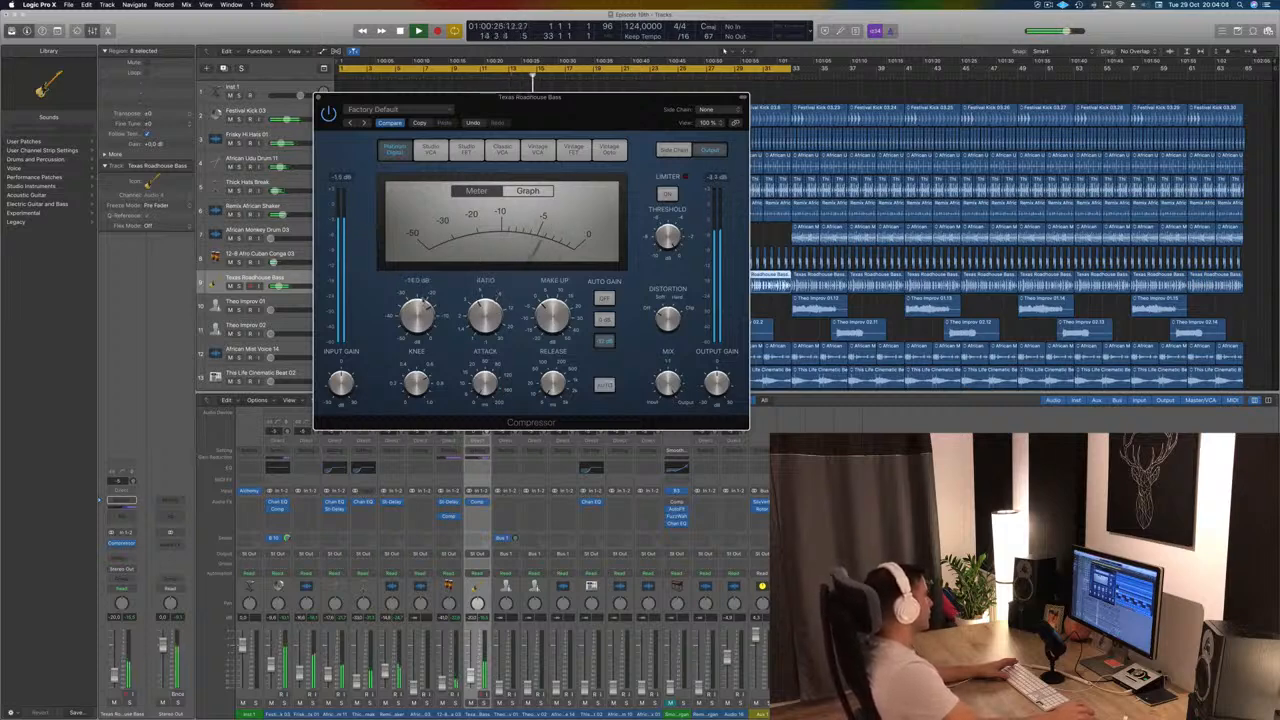
left_click_drag(114, 677, 114, 669)
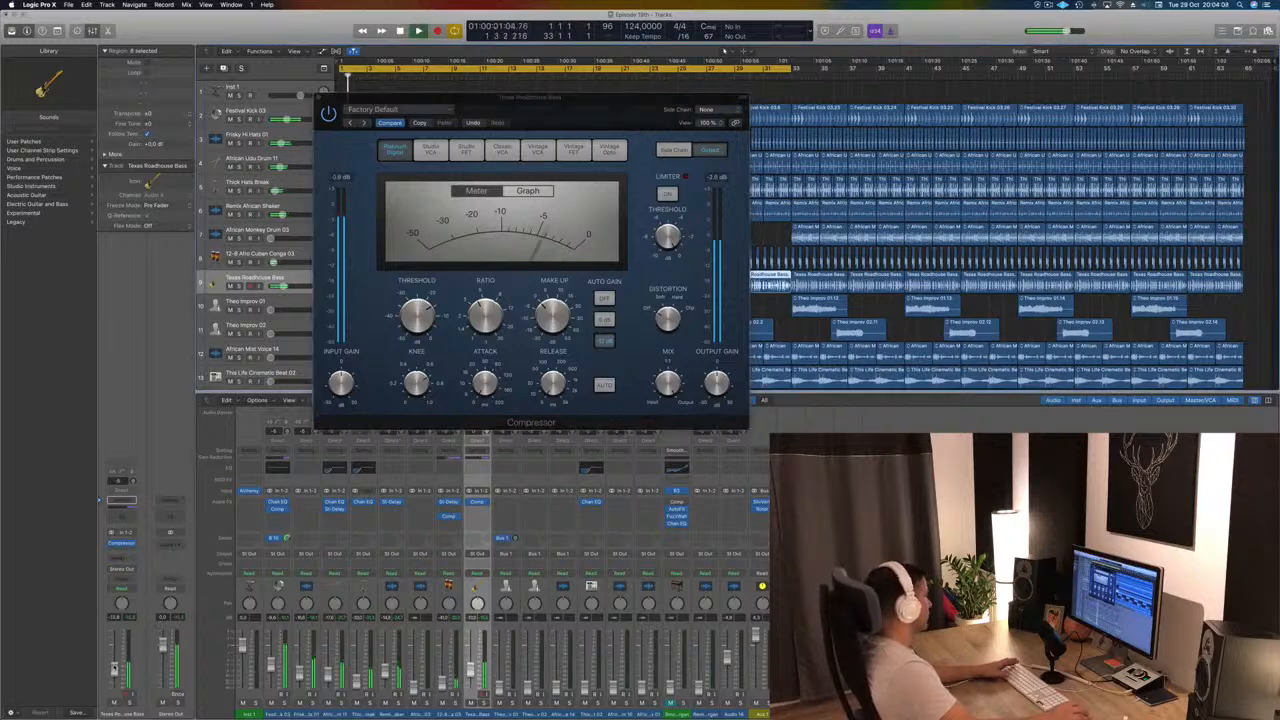
left_click_drag(592, 103, 787, 263)
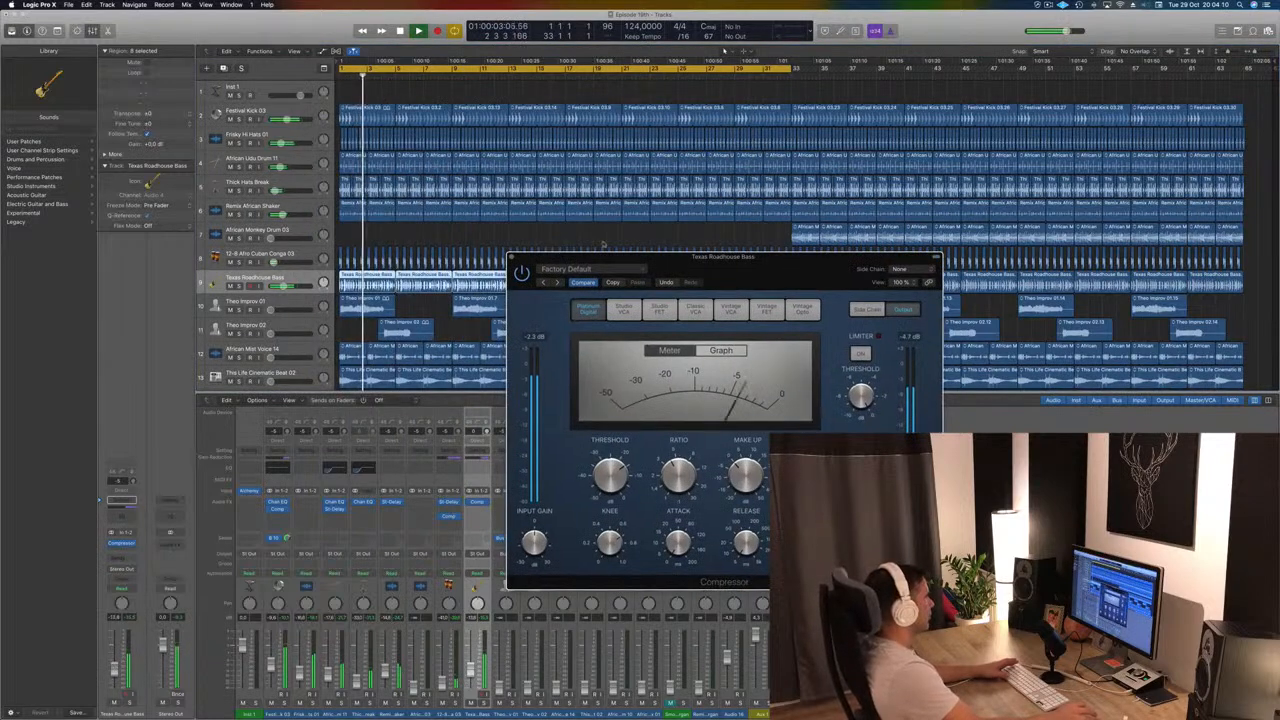
left_click(514, 257)
key("Return")
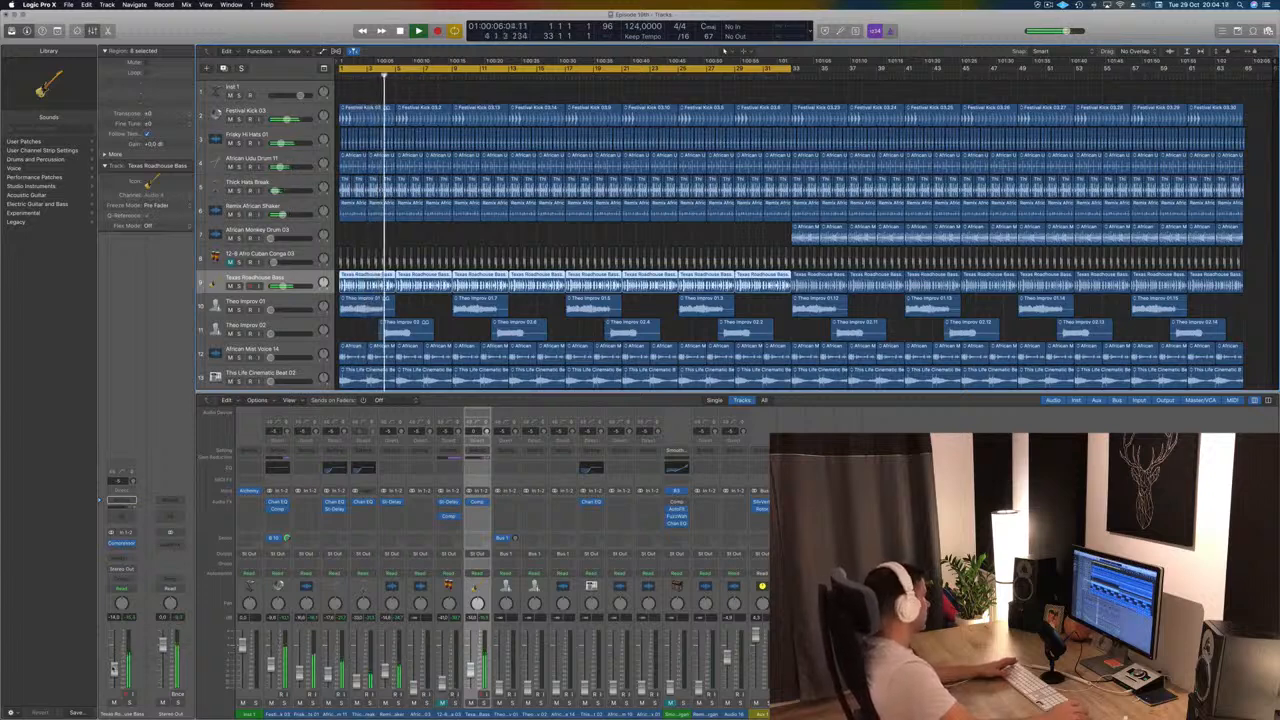
Step: Insert a stereo Pedalboard below the bass track's Compressor and add the yellow stompbox from the pedal browser
key("Return")
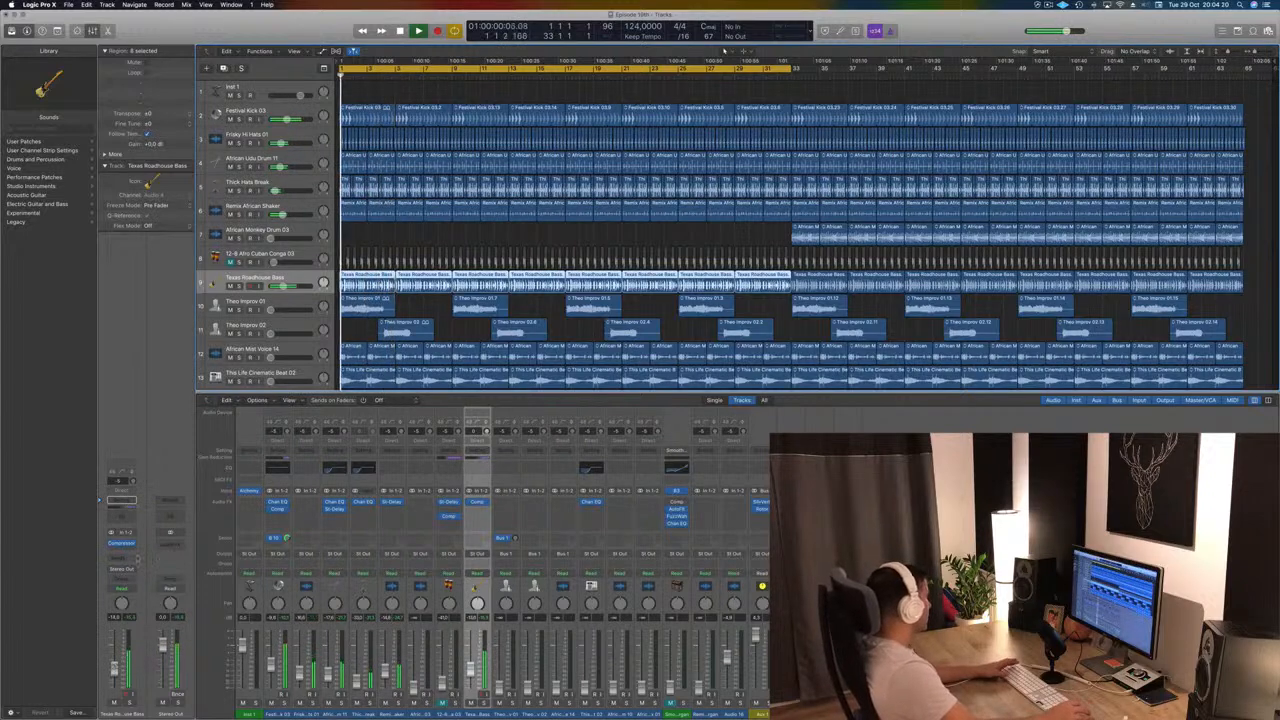
left_click(125, 552)
mouse_move(155, 579)
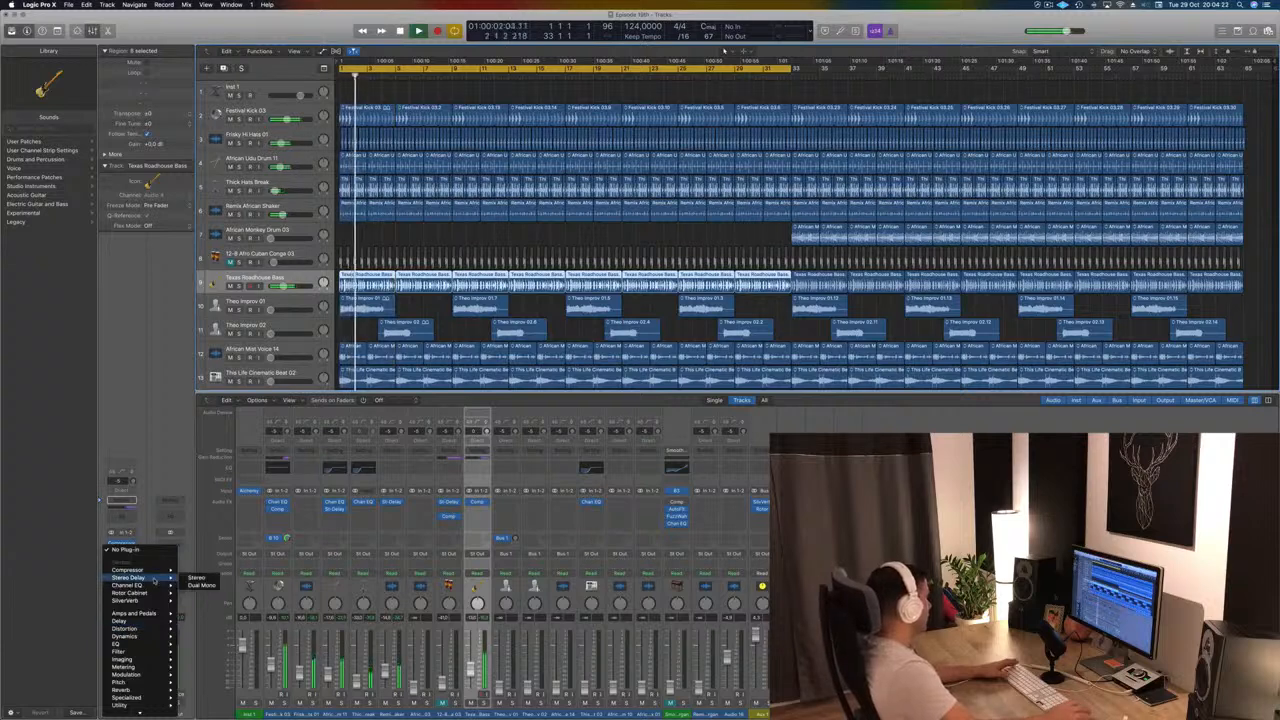
mouse_move(135, 613)
mouse_move(205, 614)
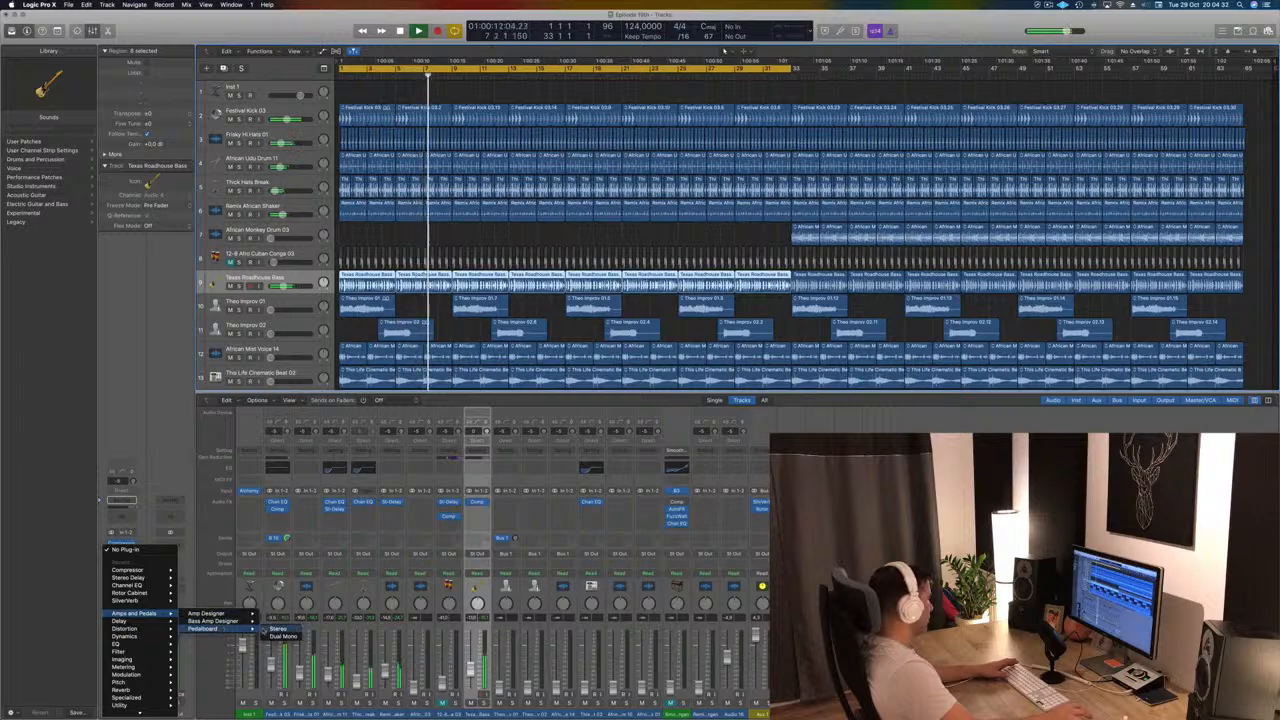
left_click(282, 628)
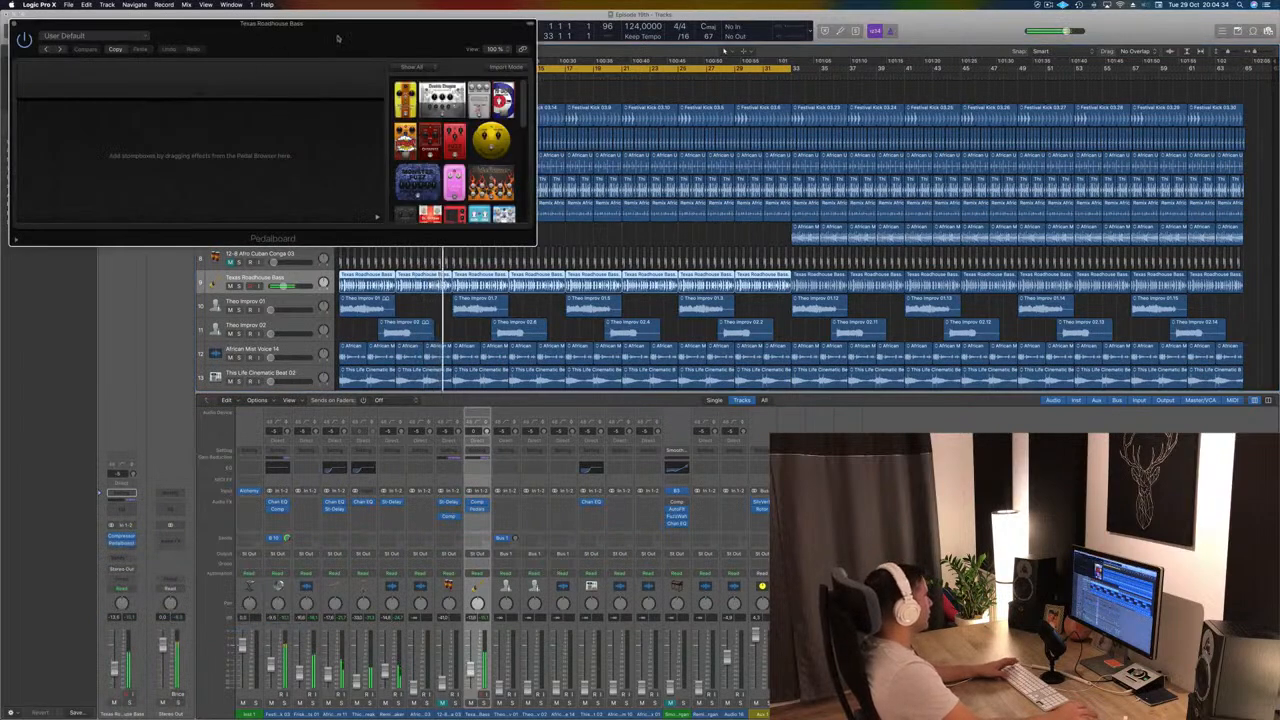
left_click_drag(337, 38, 626, 94)
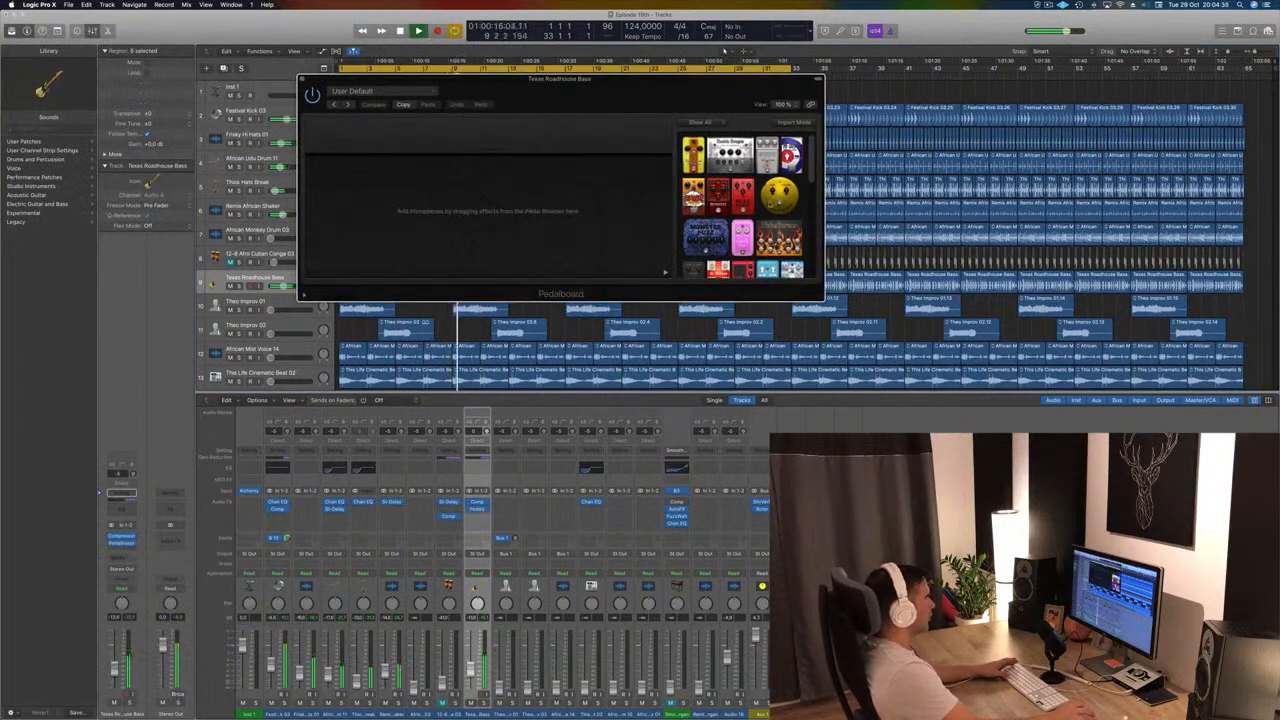
left_click_drag(579, 207, 577, 206)
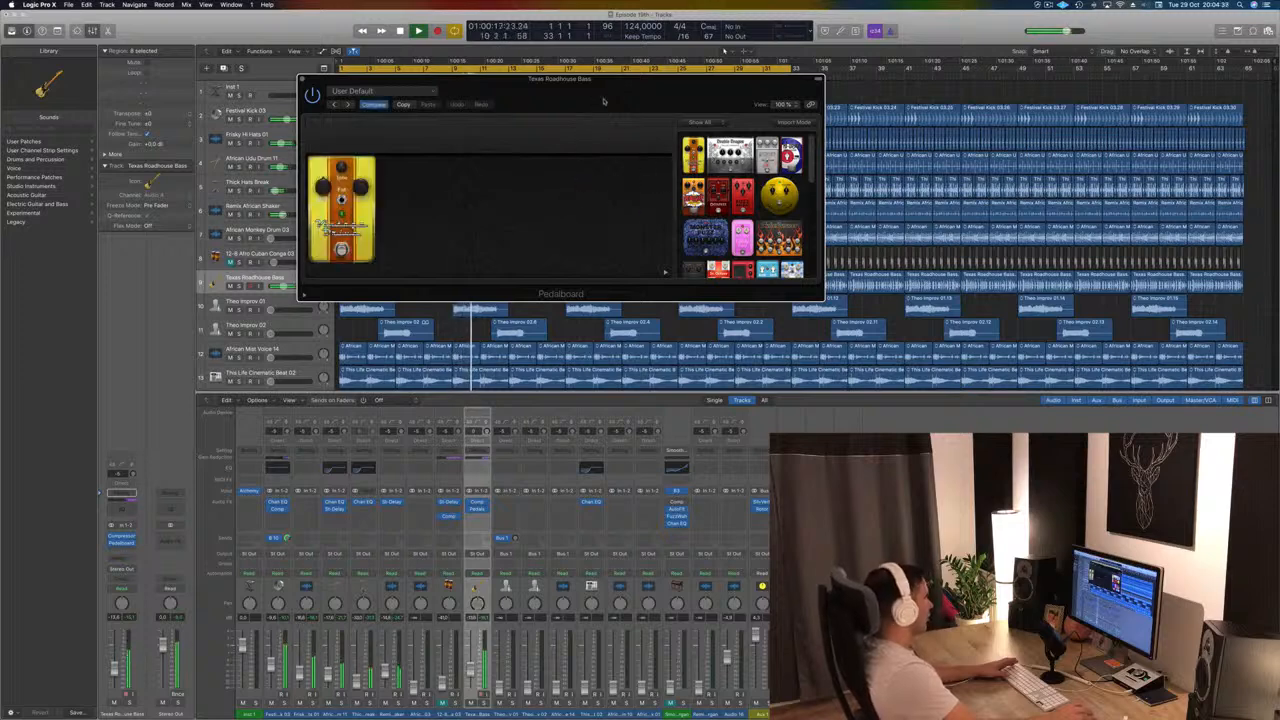
Step: Load the Basic Candy preset from the Fuzz category into the bass track's Pedalboard
left_click_drag(605, 101, 627, 207)
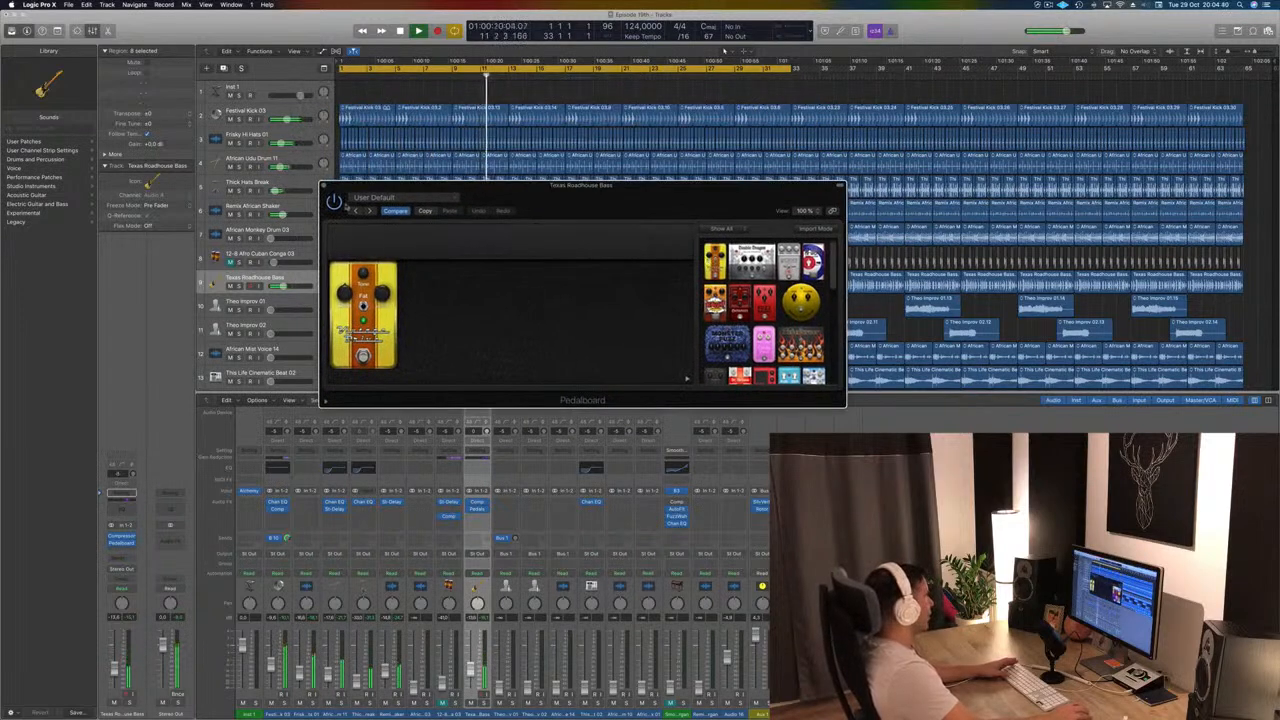
left_click(402, 197)
mouse_move(433, 368)
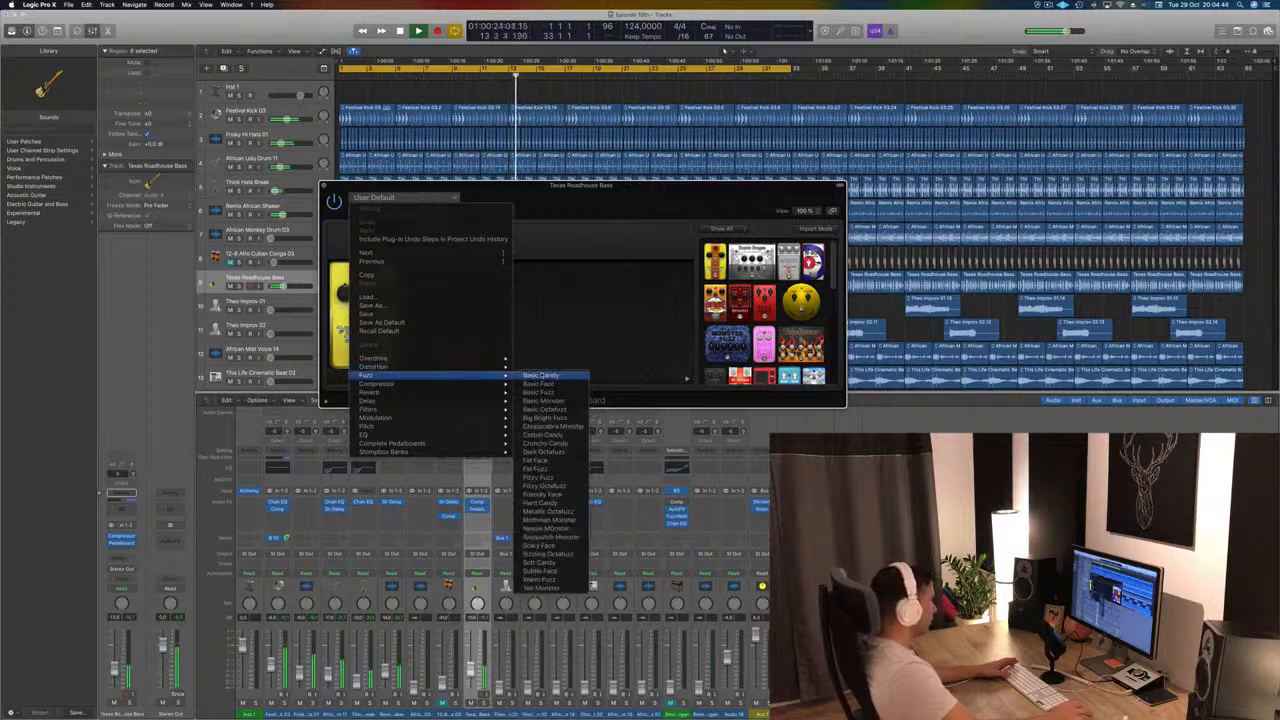
left_click(540, 375)
left_click_drag(616, 198, 806, 192)
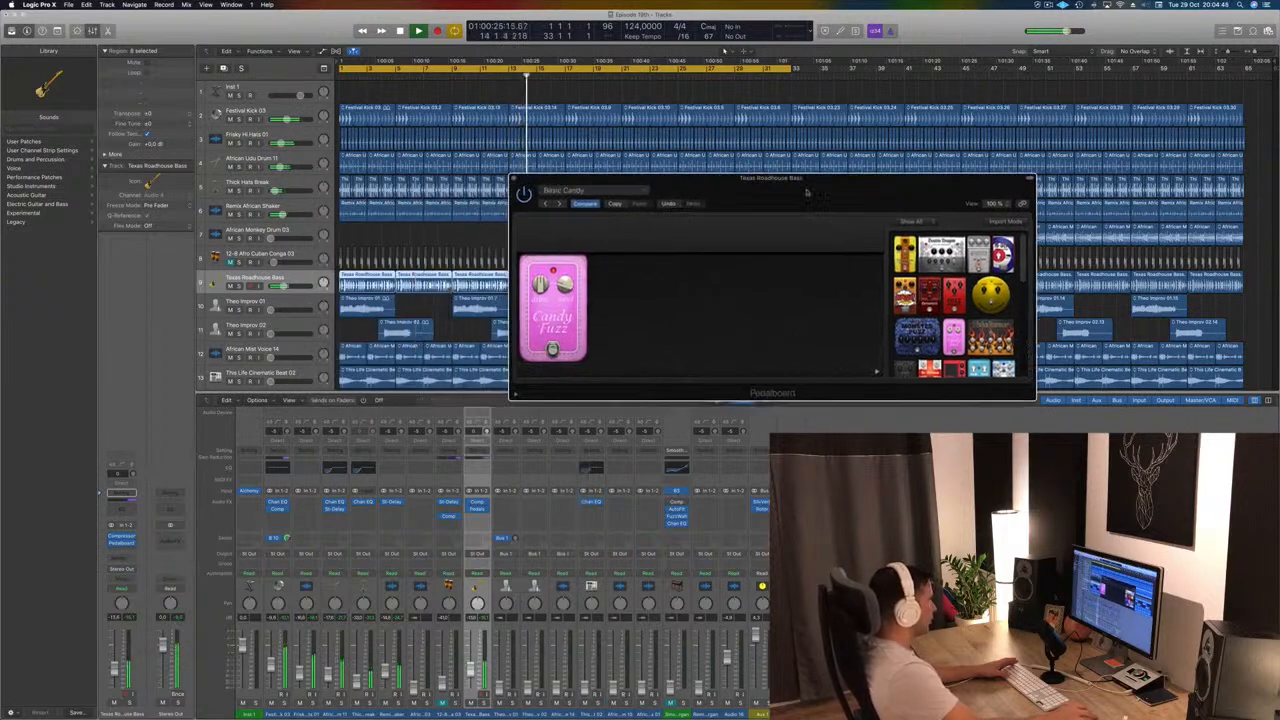
Step: Audition the following fuzz presets up to Cotton Candy, bypass the Pedalboard and close its window
left_click(561, 205)
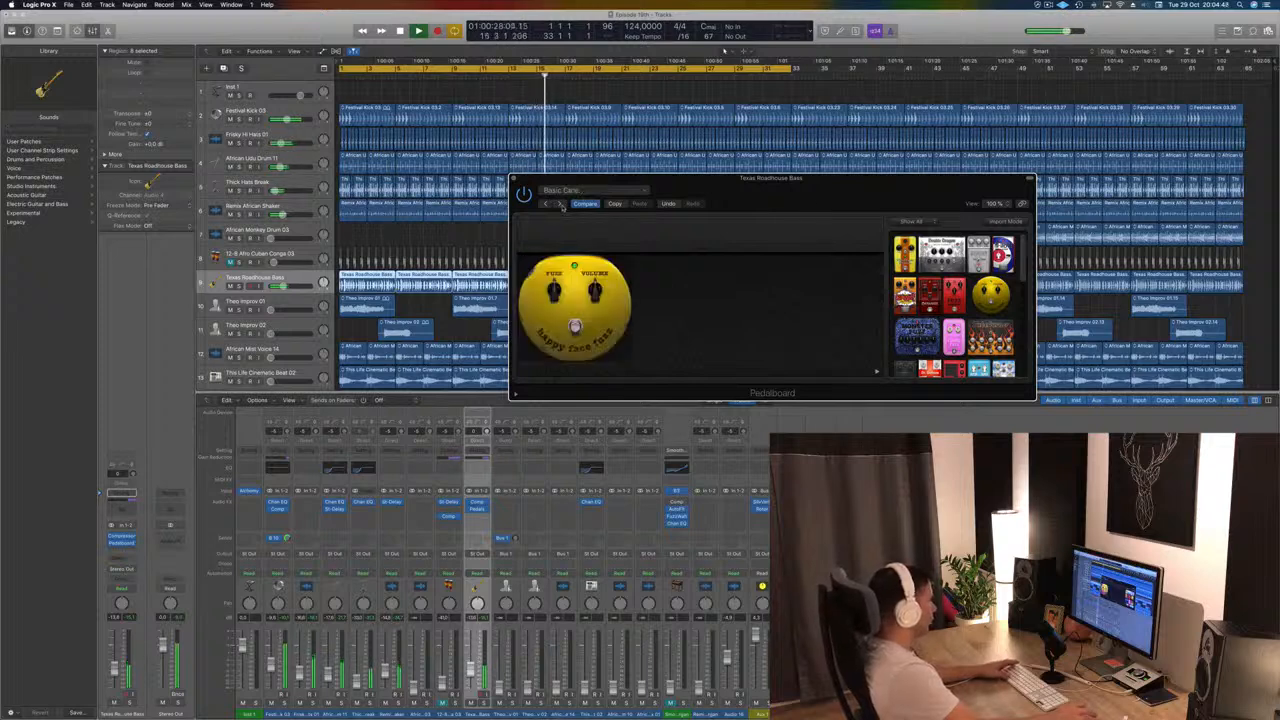
left_click(562, 206)
left_click(562, 205)
left_click_drag(565, 210, 360, 228)
left_click(352, 220)
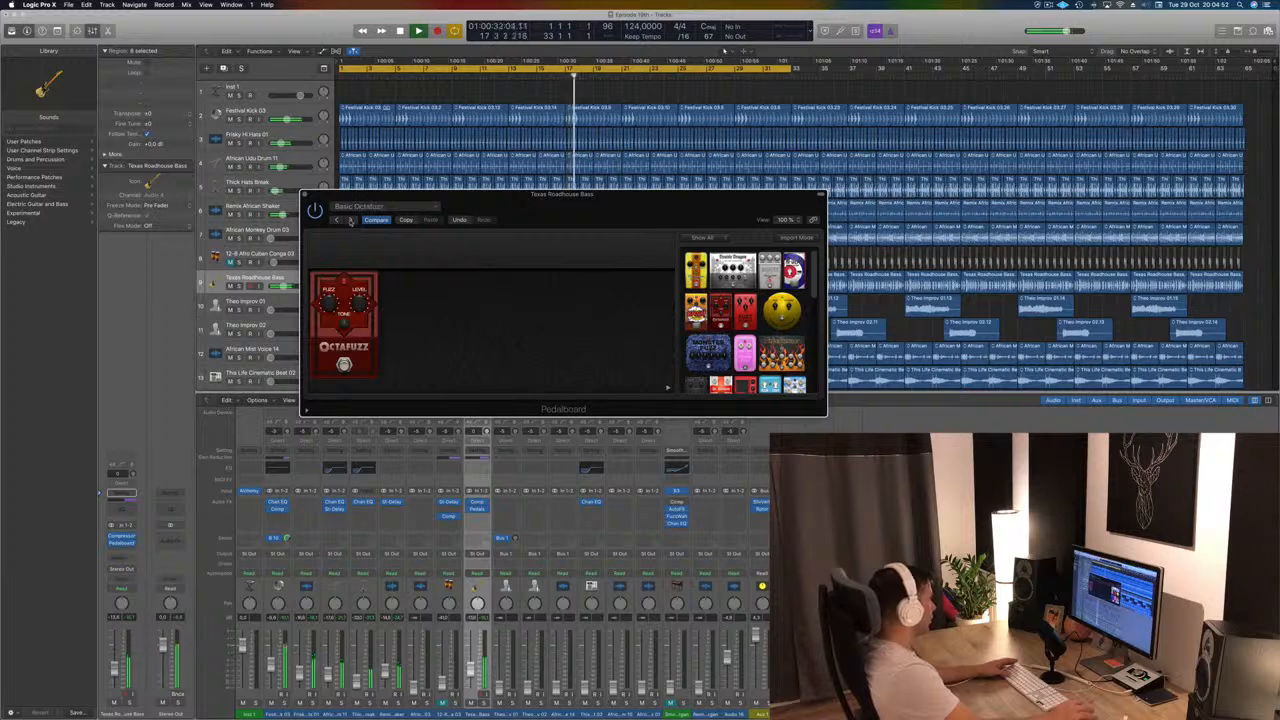
left_click(350, 220)
left_click(350, 220)
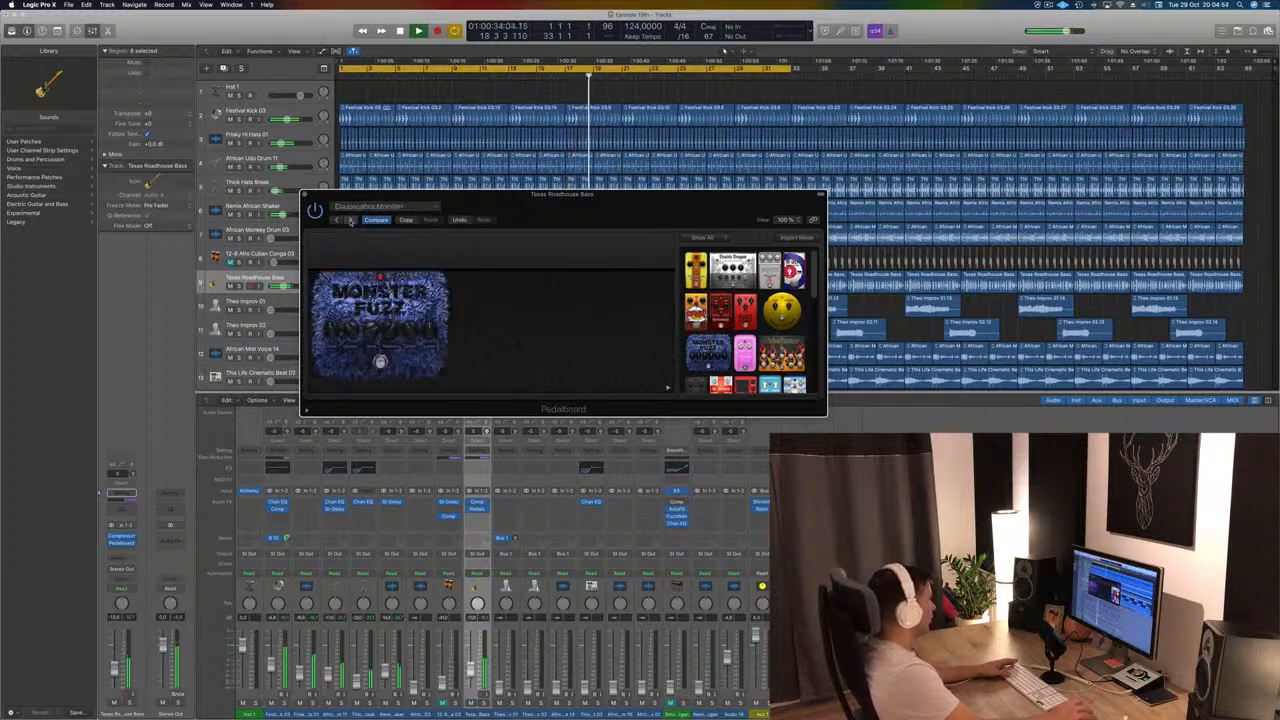
left_click(350, 220)
left_click_drag(572, 208, 569, 209)
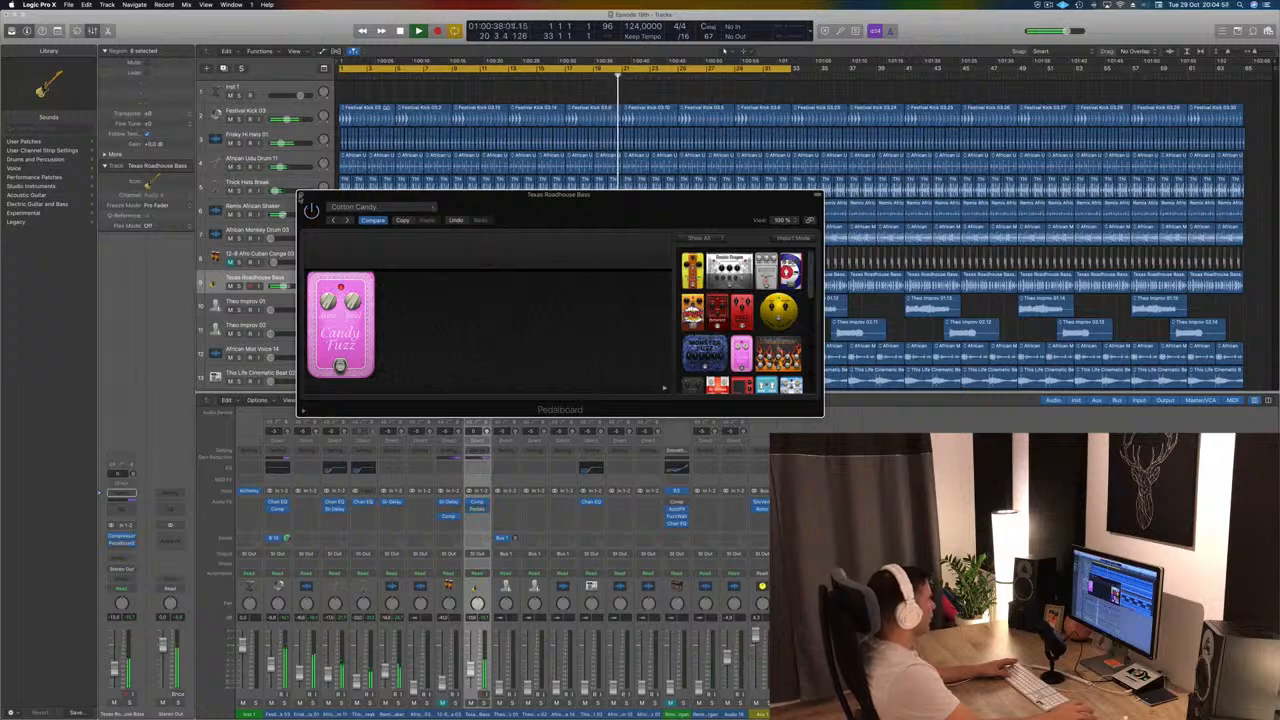
left_click(302, 197)
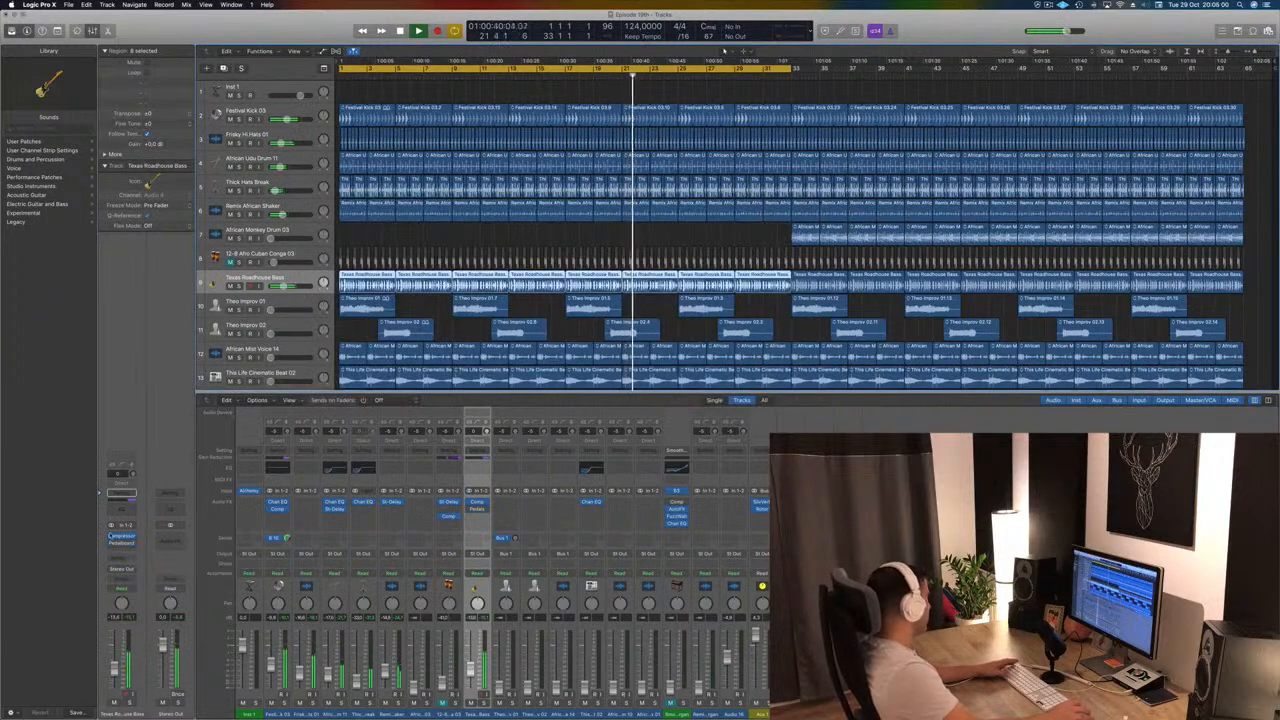
Step: Reopen the bass track's Compressor and listen to the loop from the start
left_click(133, 544)
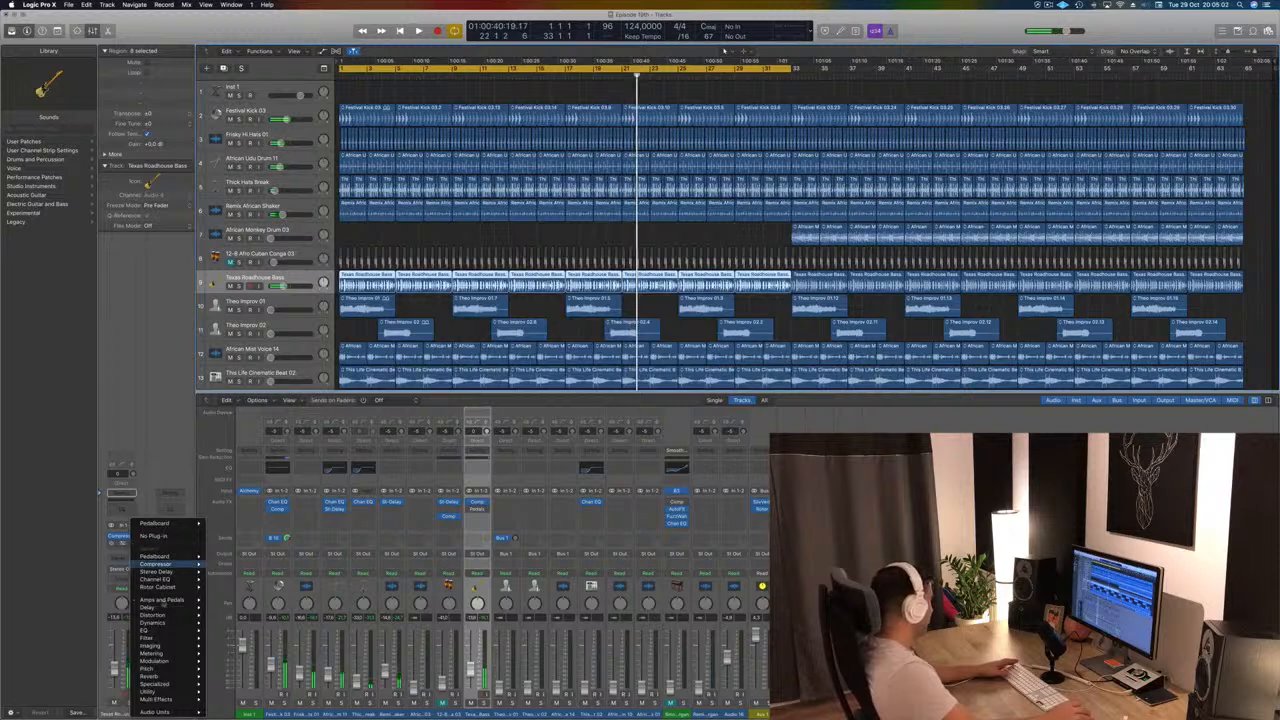
left_click(126, 538)
left_click(121, 537)
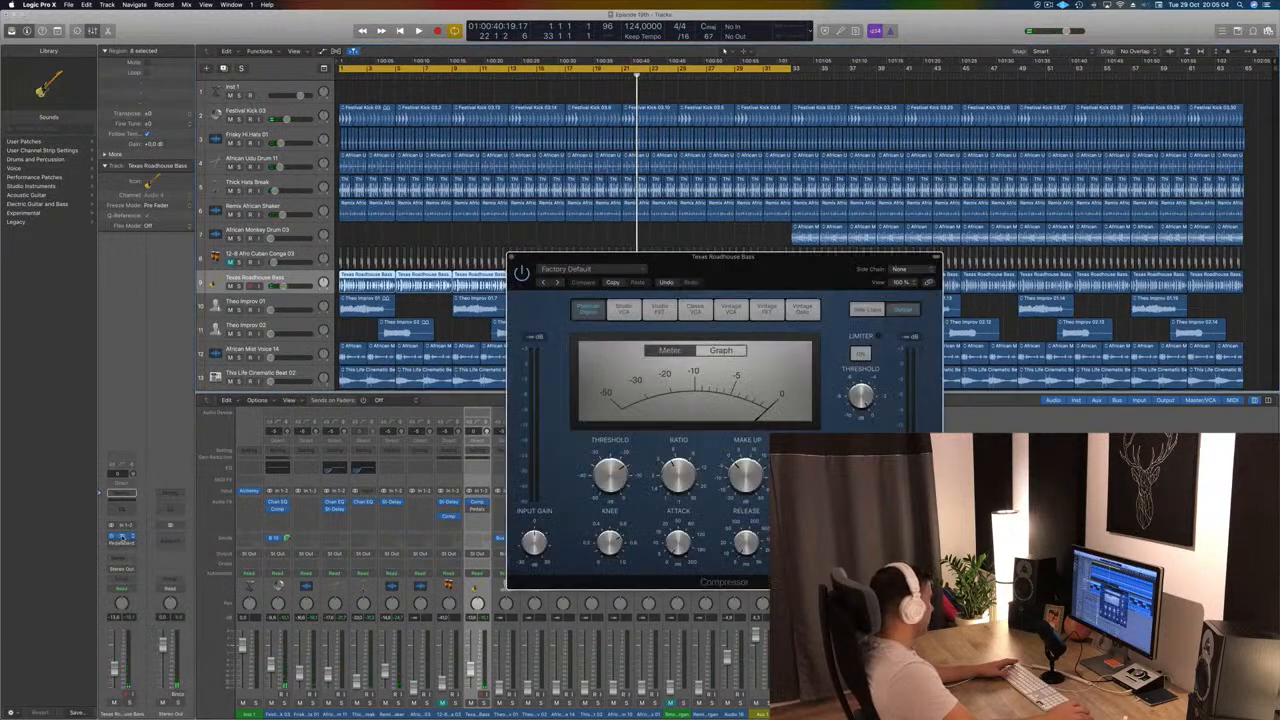
key("Return")
key("space")
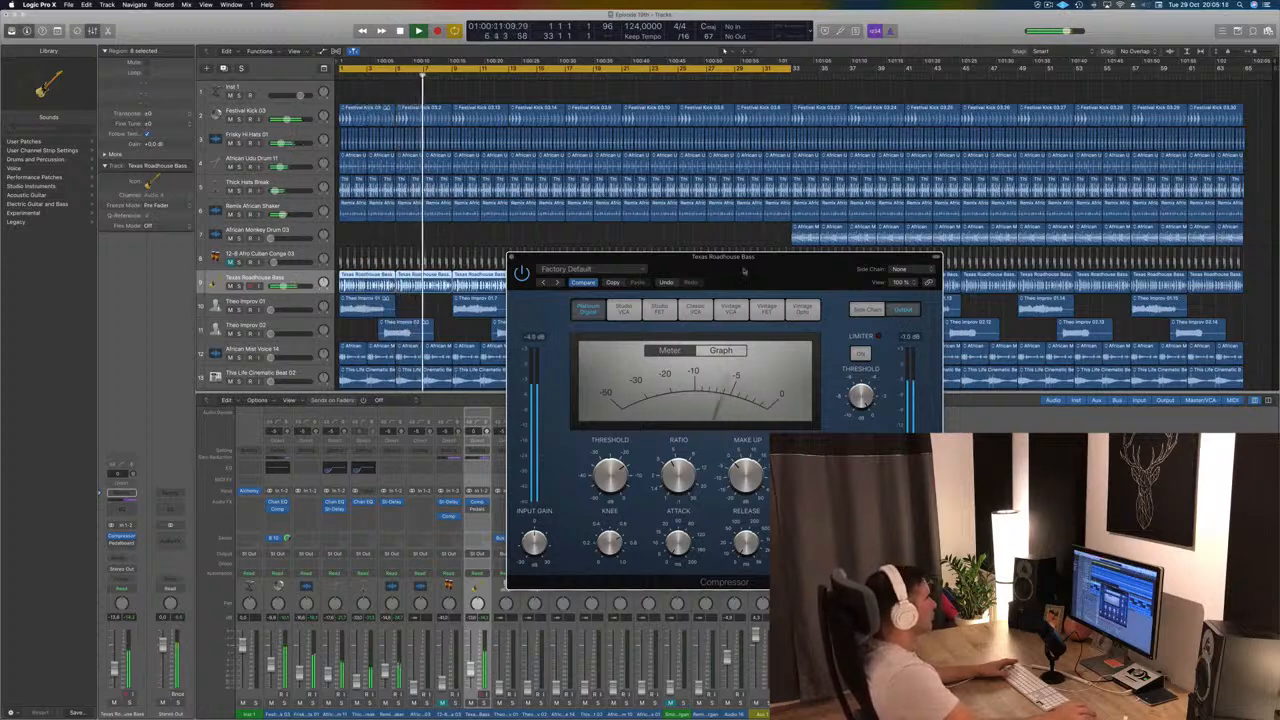
left_click_drag(745, 270, 1026, 158)
key("Return")
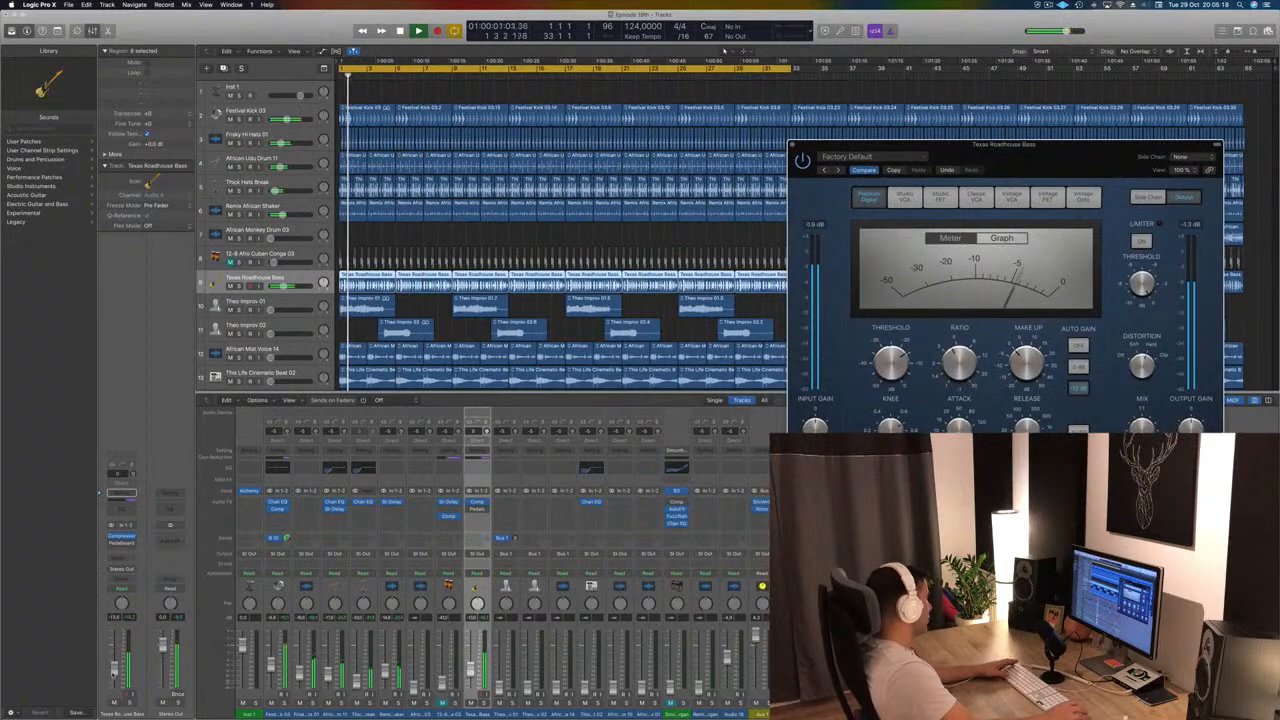
Step: Switch the bass compressor to the Vintage Opto model with Soft distortion and close its window
left_click_drag(1058, 156, 823, 189)
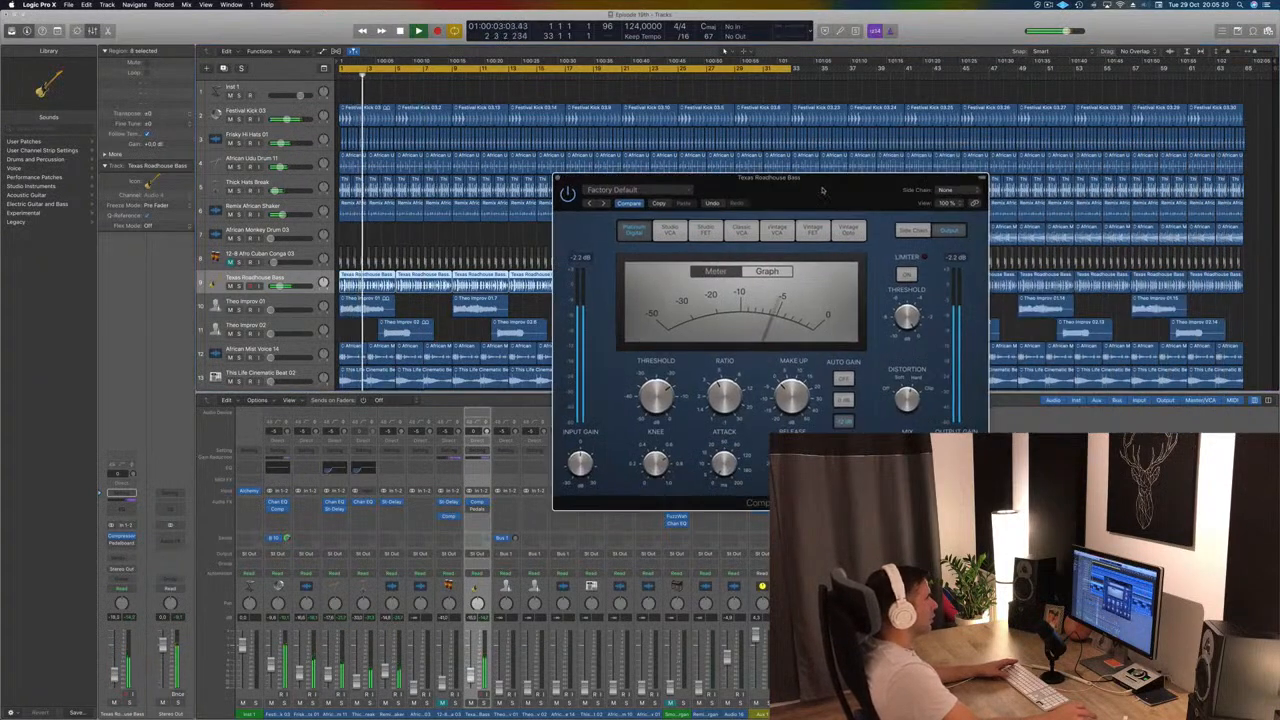
left_click(844, 239)
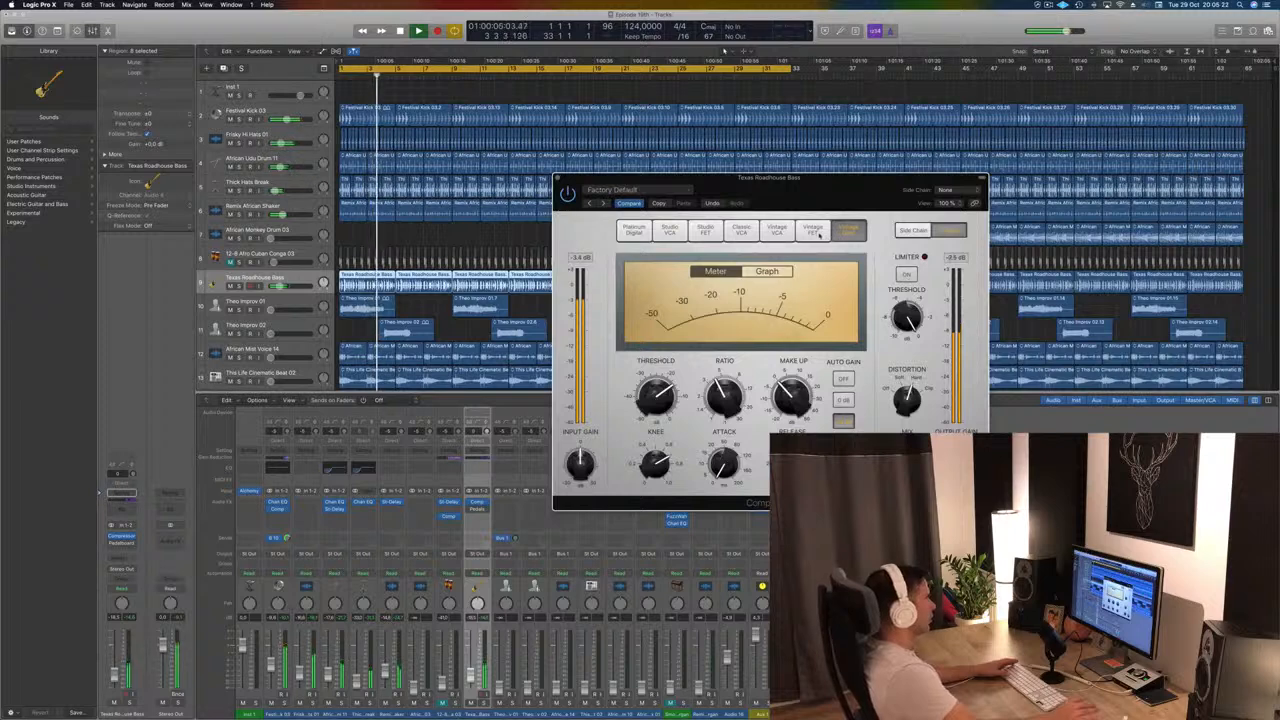
left_click_drag(857, 187, 820, 193)
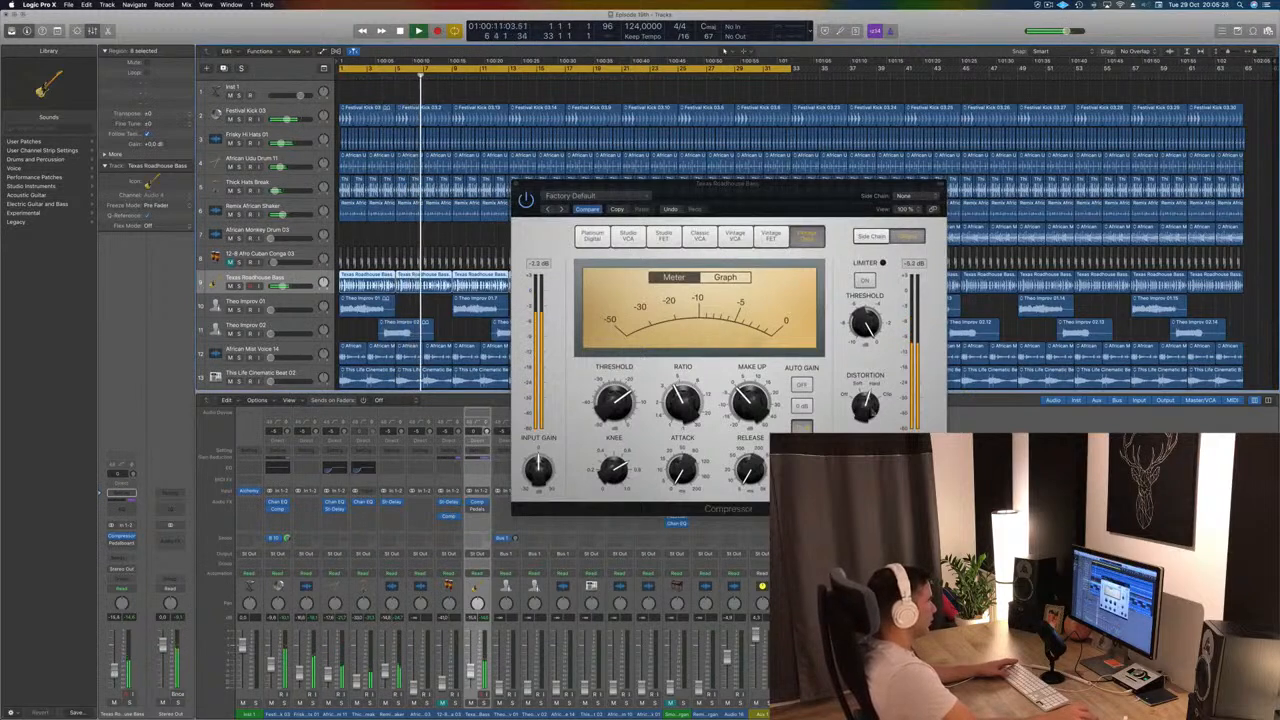
left_click(865, 408)
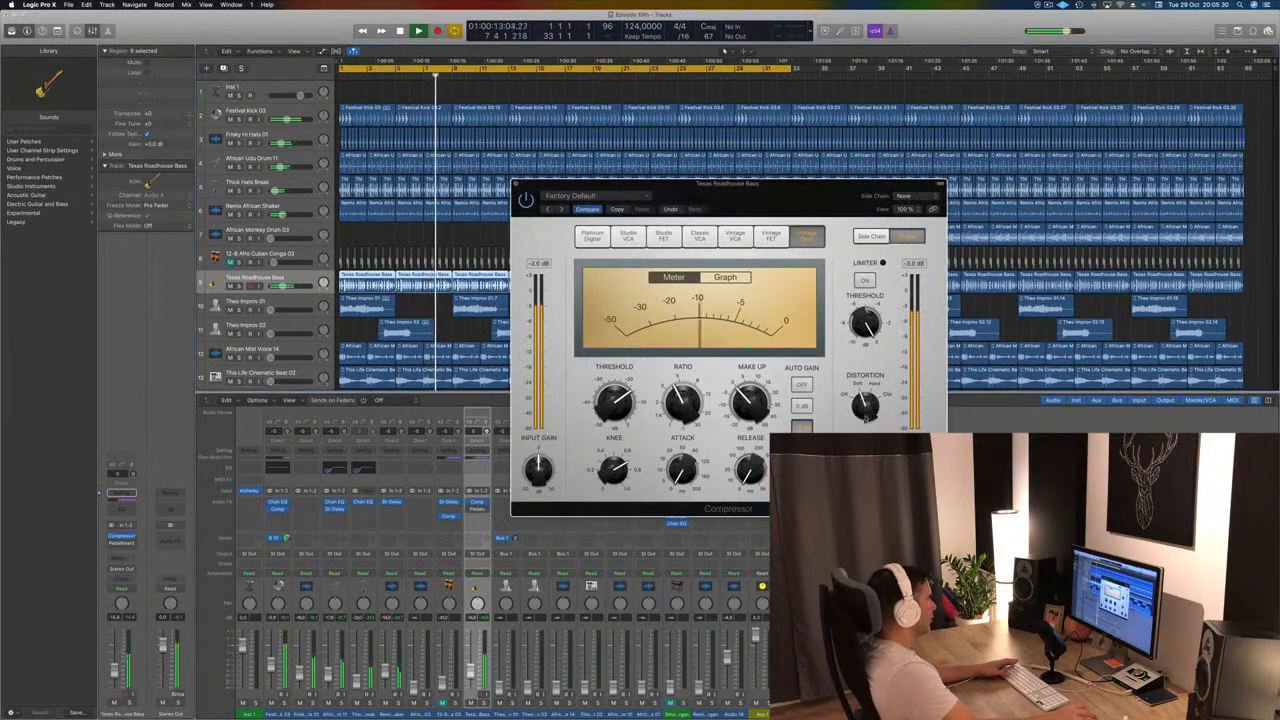
left_click(401, 408)
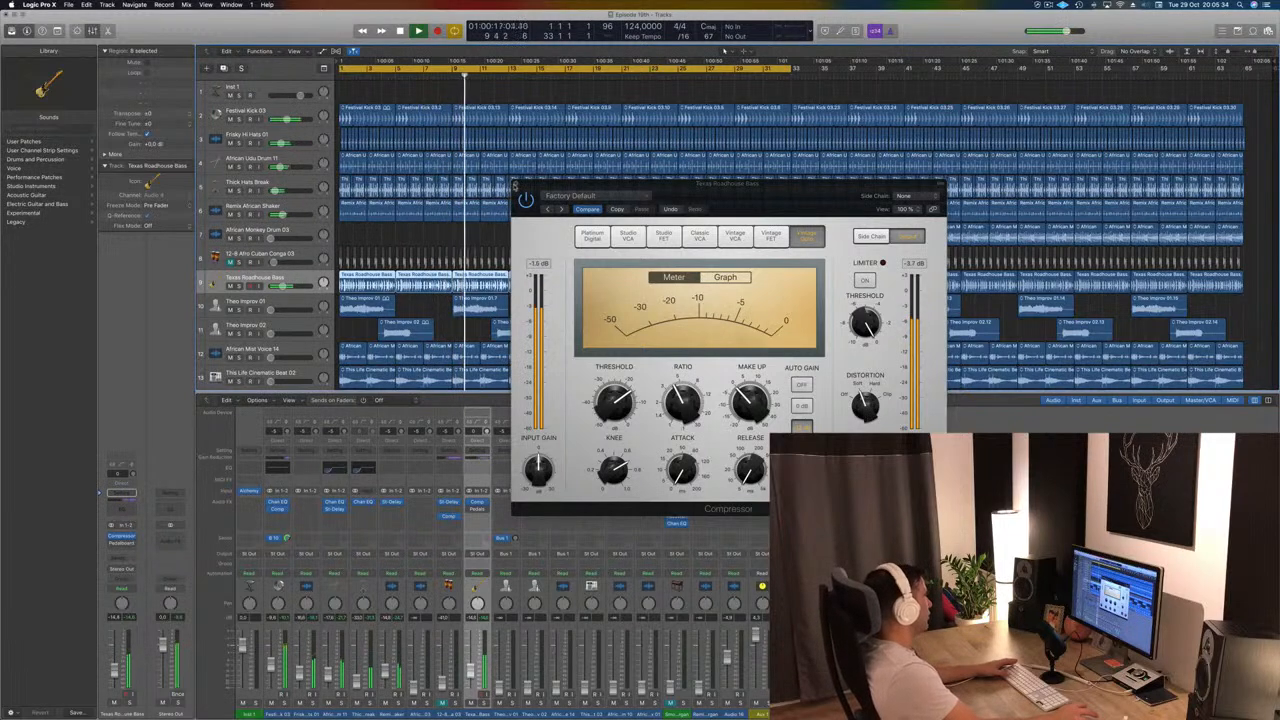
left_click(515, 187)
left_click(1047, 5)
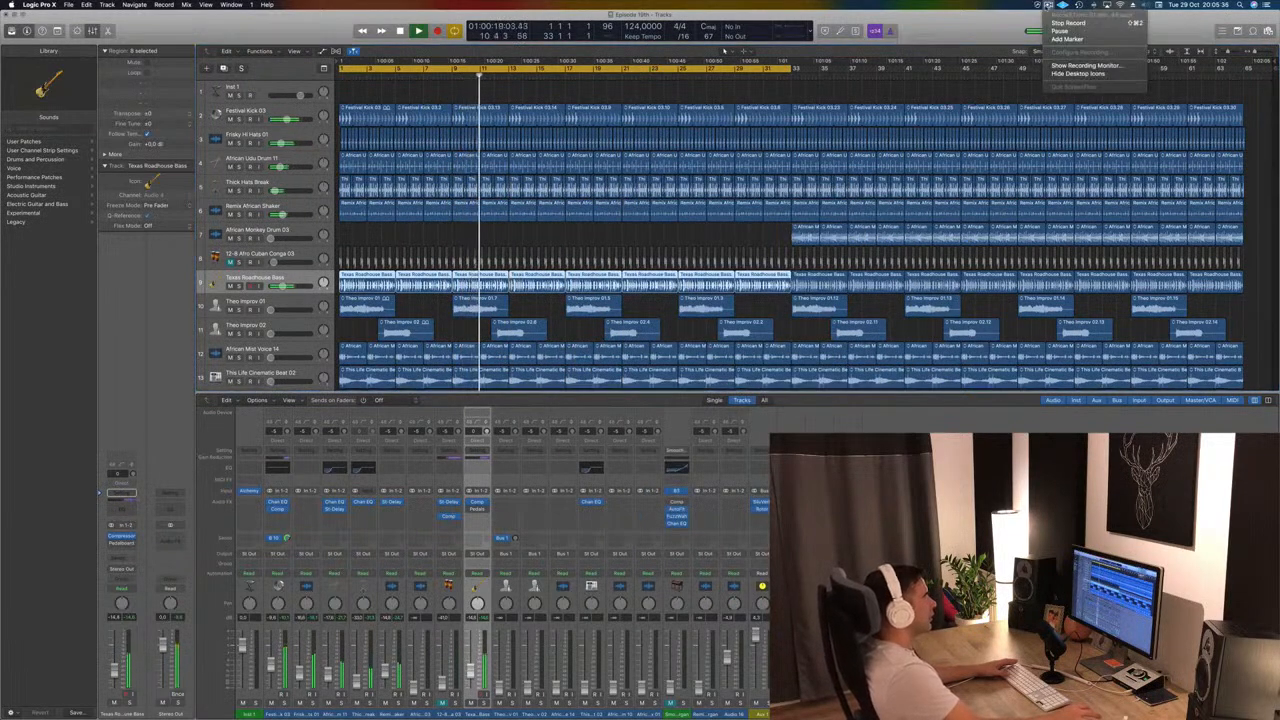
left_click(974, 47)
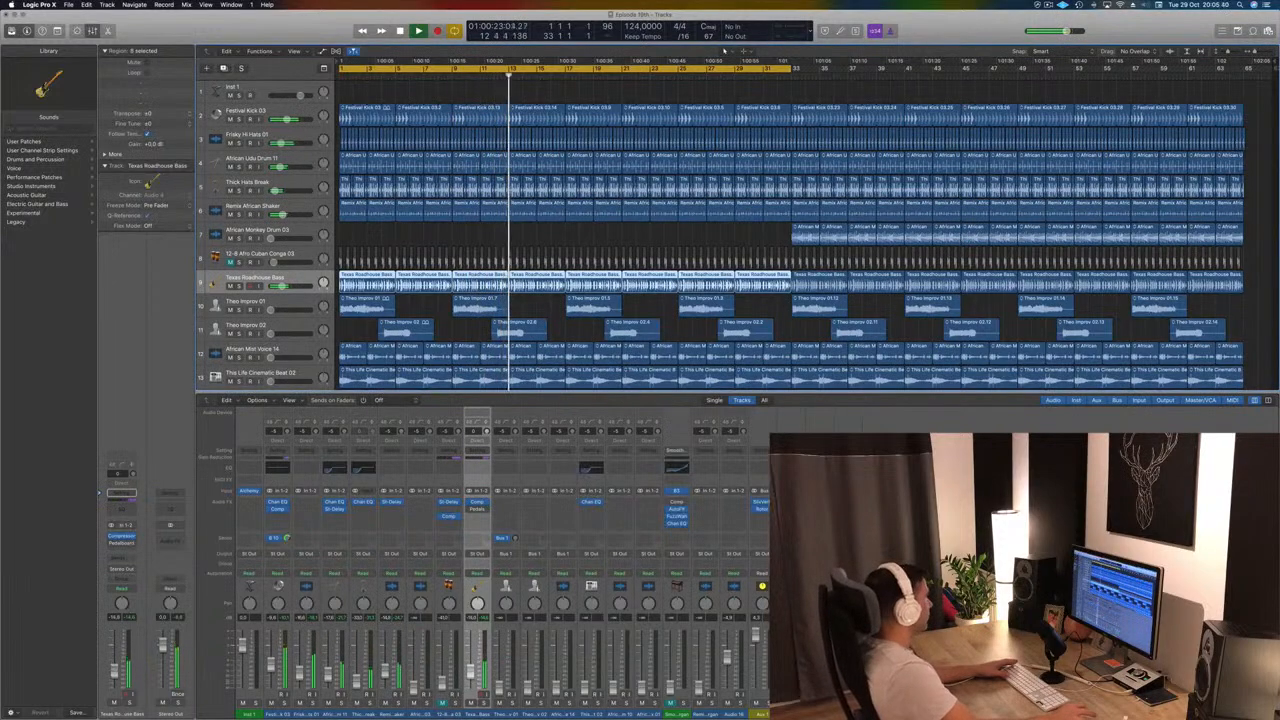
Step: Select the Theo Improv 01 track and briefly play the loop from the start
scroll(724, 48, "down", 2)
scroll(401, 236, "down", 1)
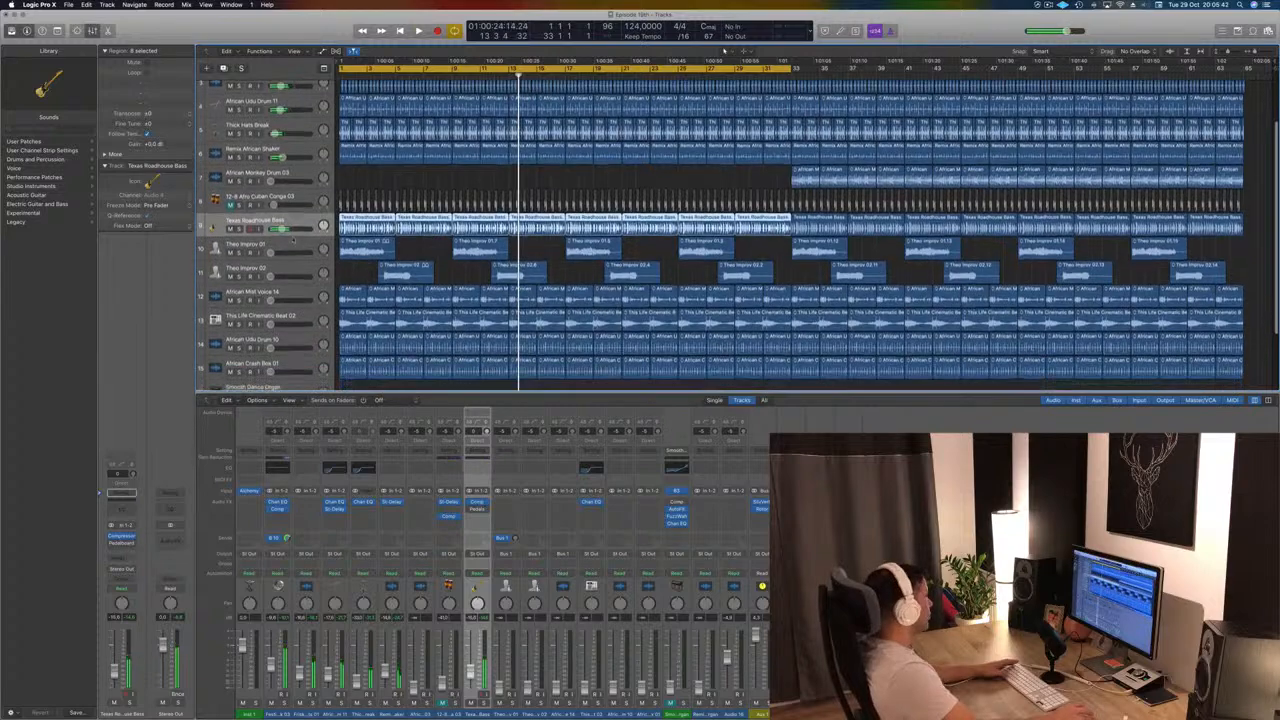
key("space")
left_click(290, 240)
key("space")
key("space")
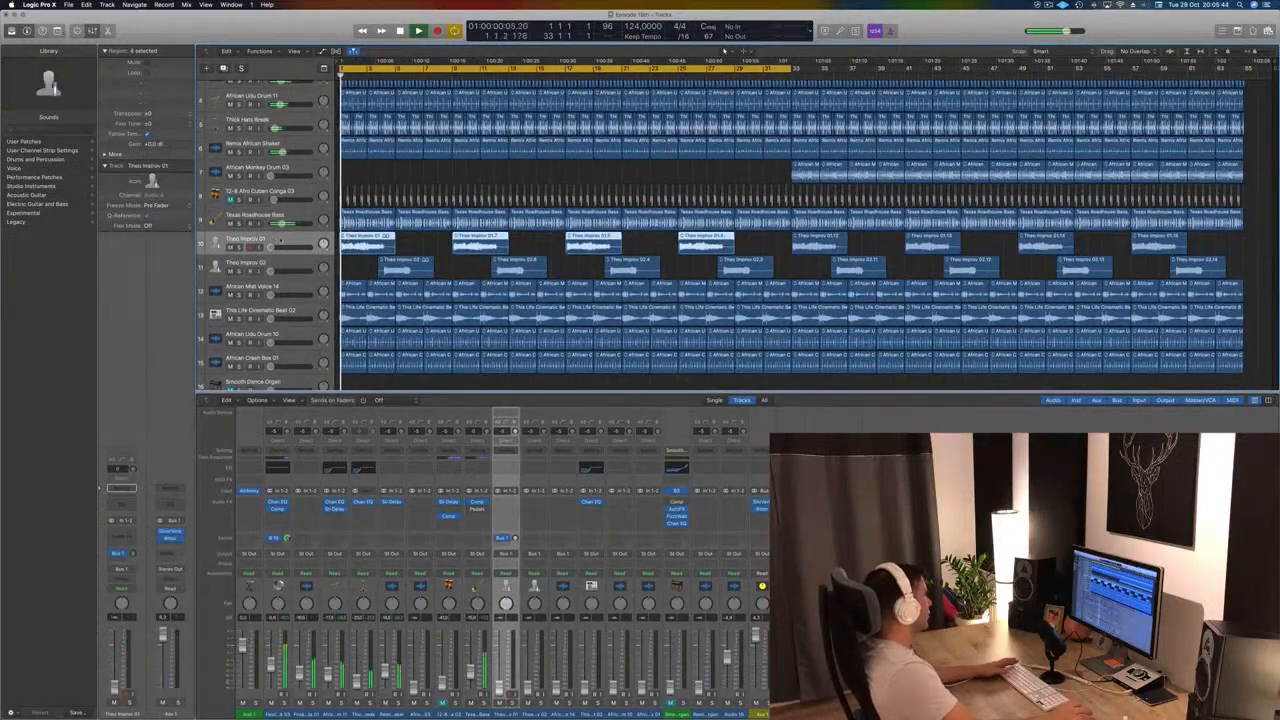
key("space")
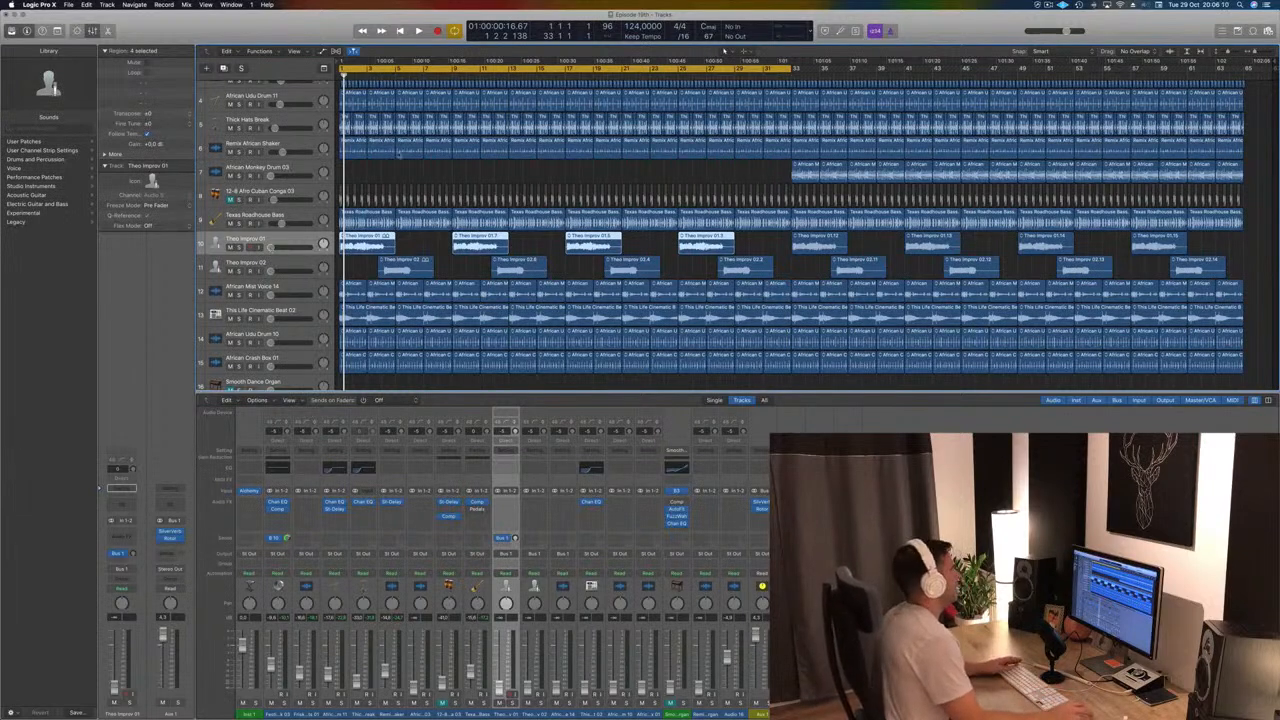
Step: Play the loop from the start and raise the Theo Improv 01 track's volume to about -18 dB
left_click(409, 167)
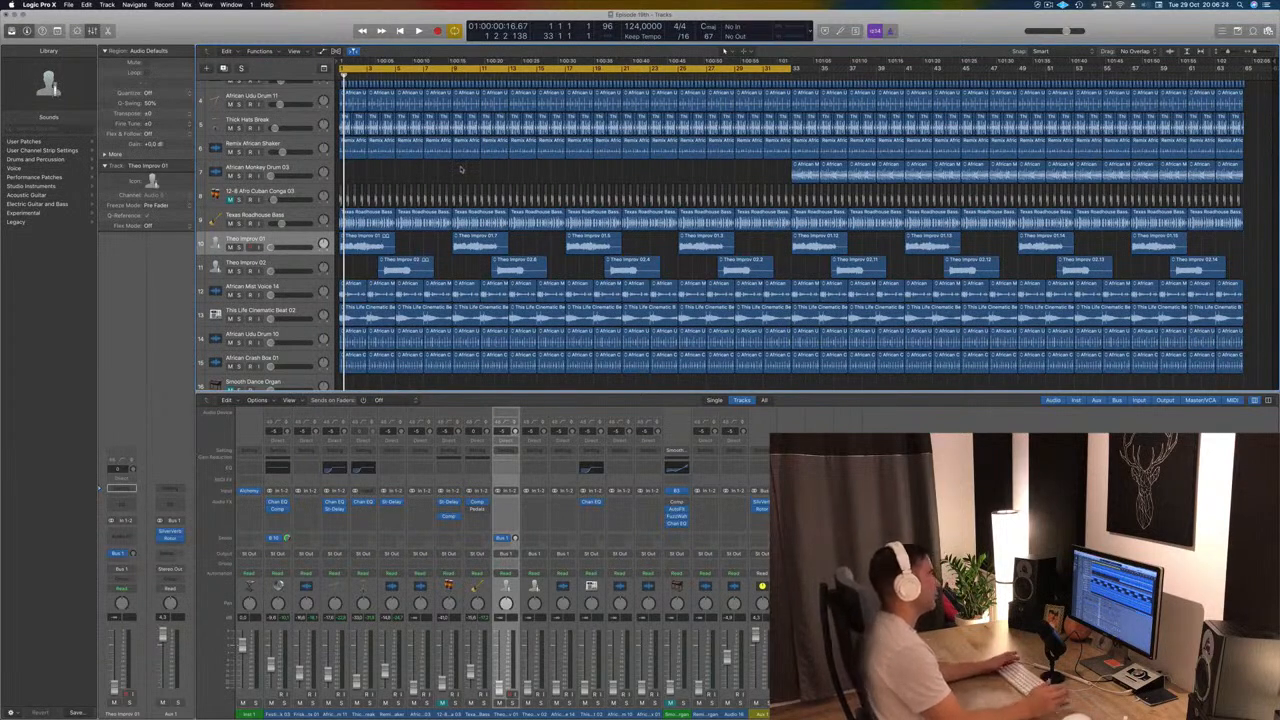
scroll(461, 170, "down", 1)
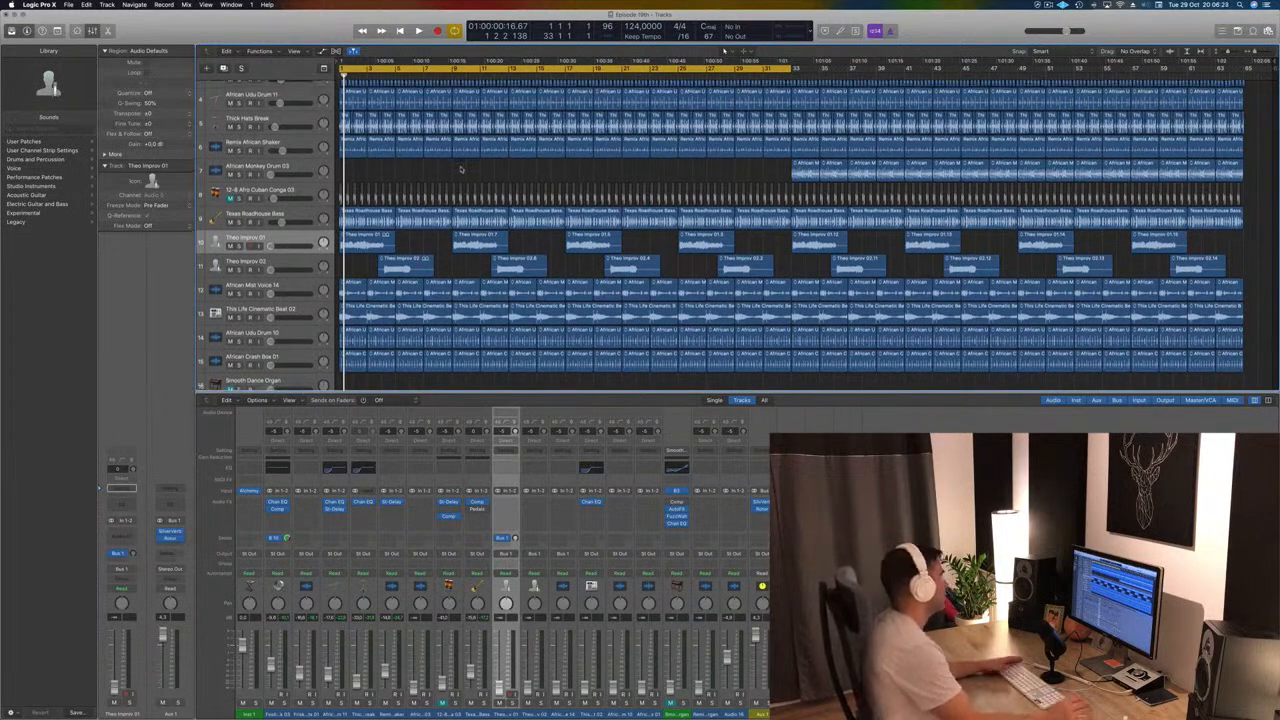
key("space")
left_click(289, 221)
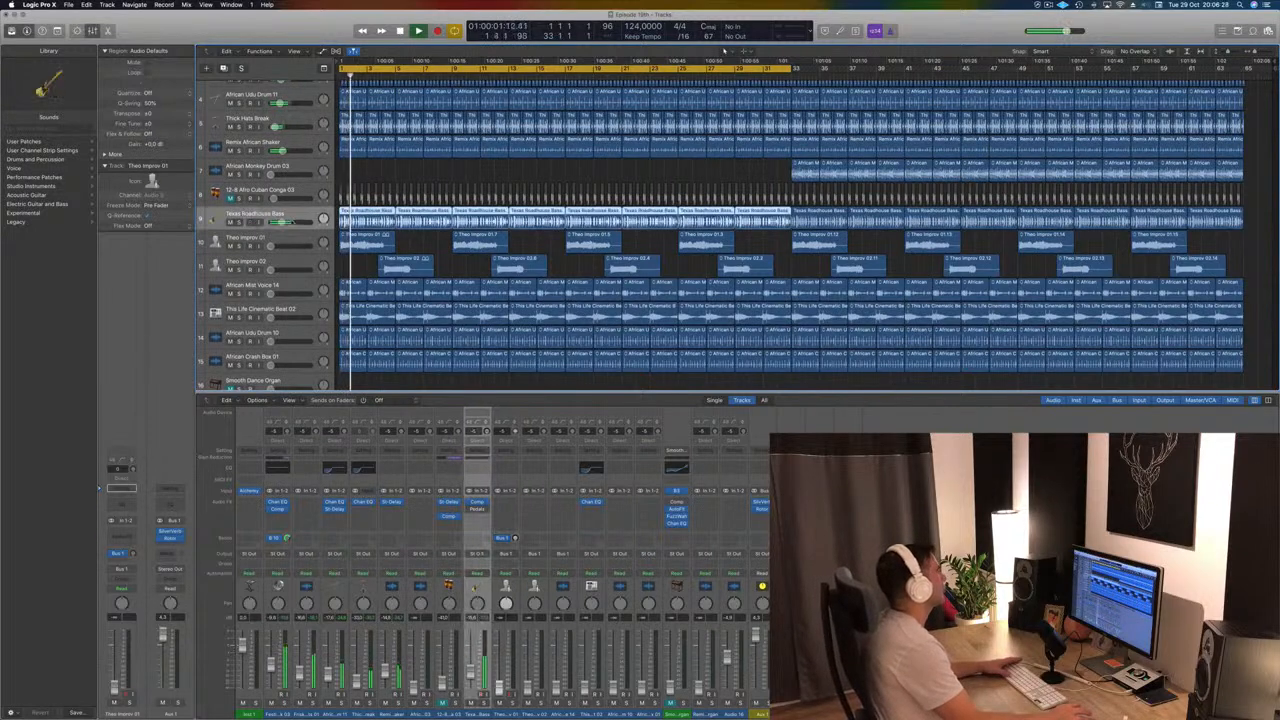
key("Return")
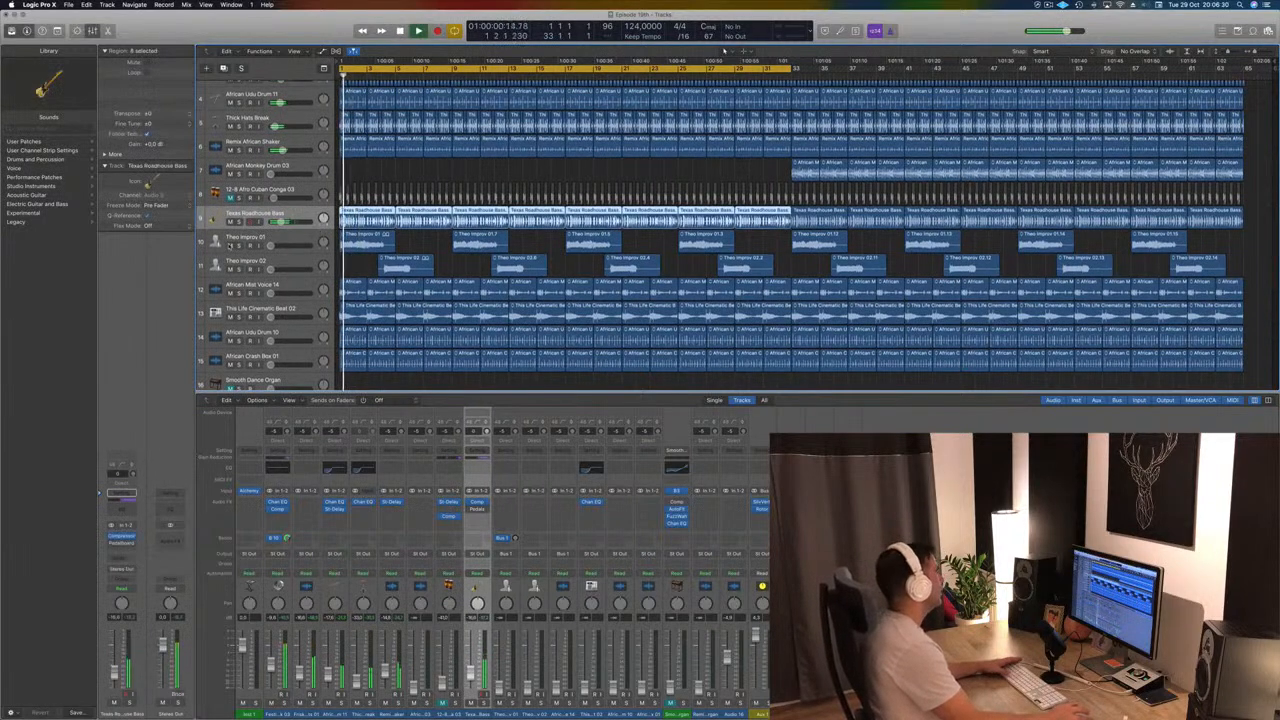
key("space")
key("space")
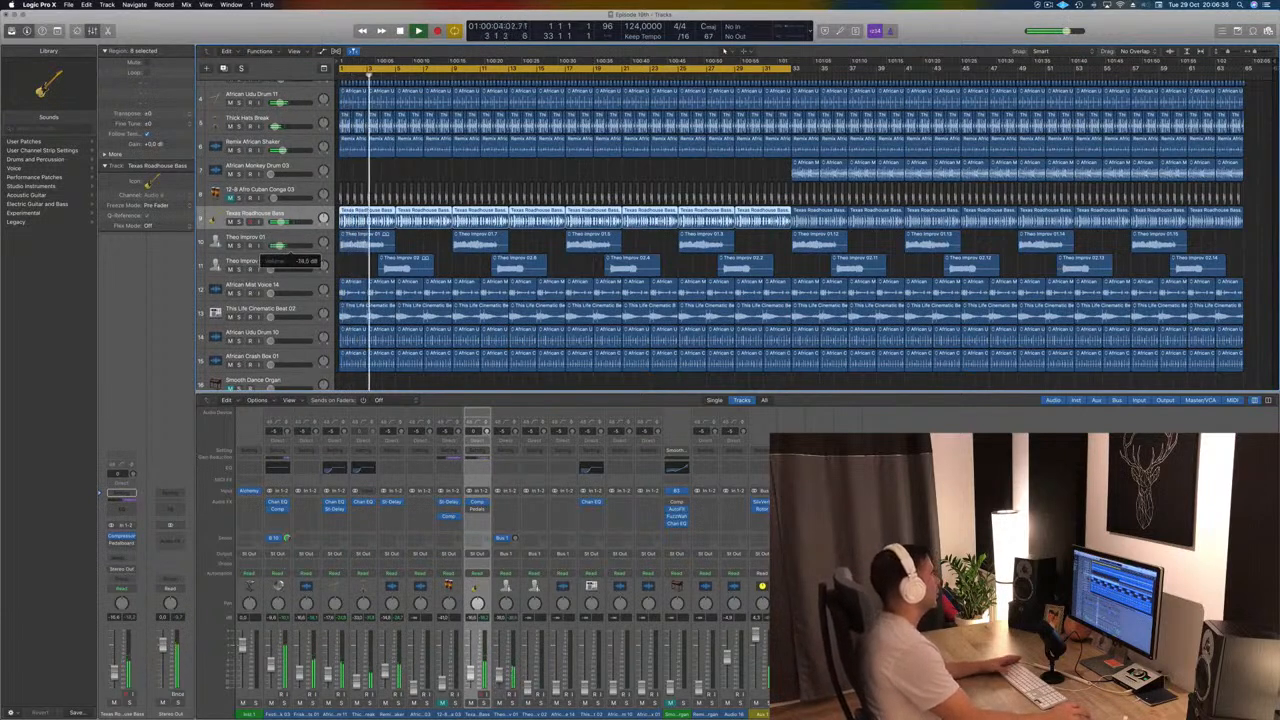
Step: Restart the loop, briefly audition African Mist Voice 14, and bring up African Udu Drum 10 and move it directly below Remix African Shaker
key("Return")
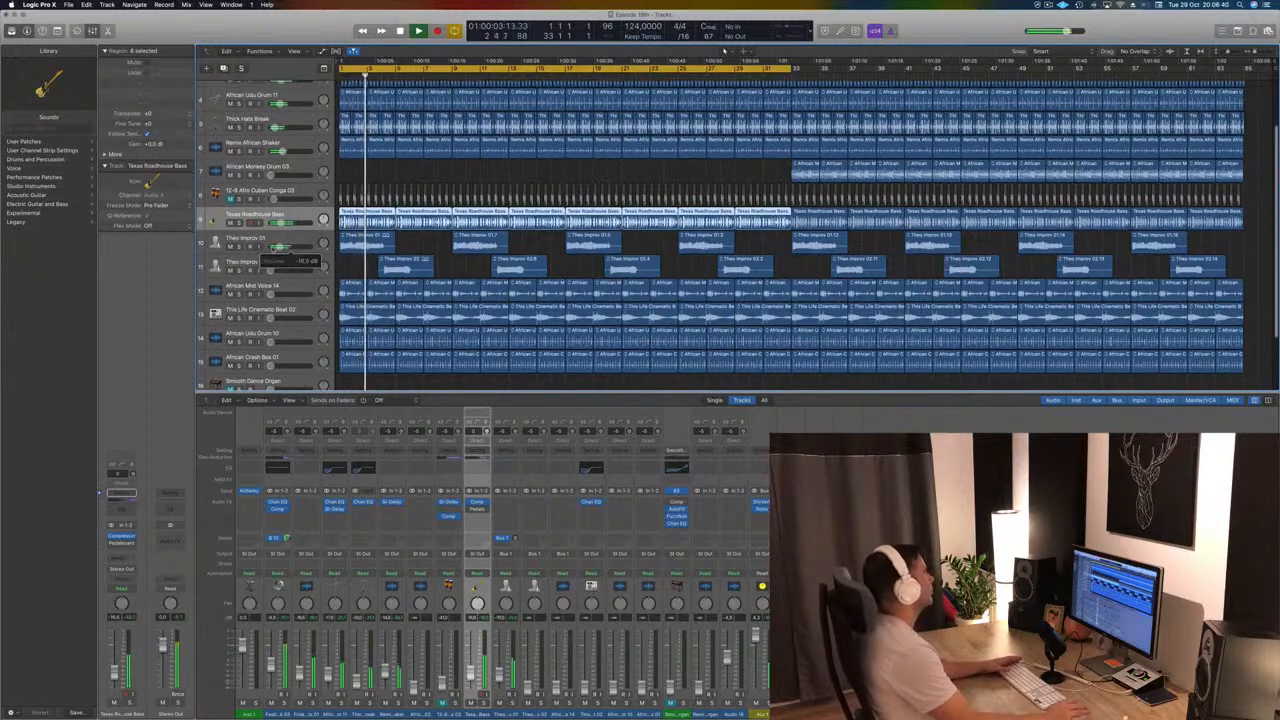
key("space")
left_click_drag(271, 295, 275, 296)
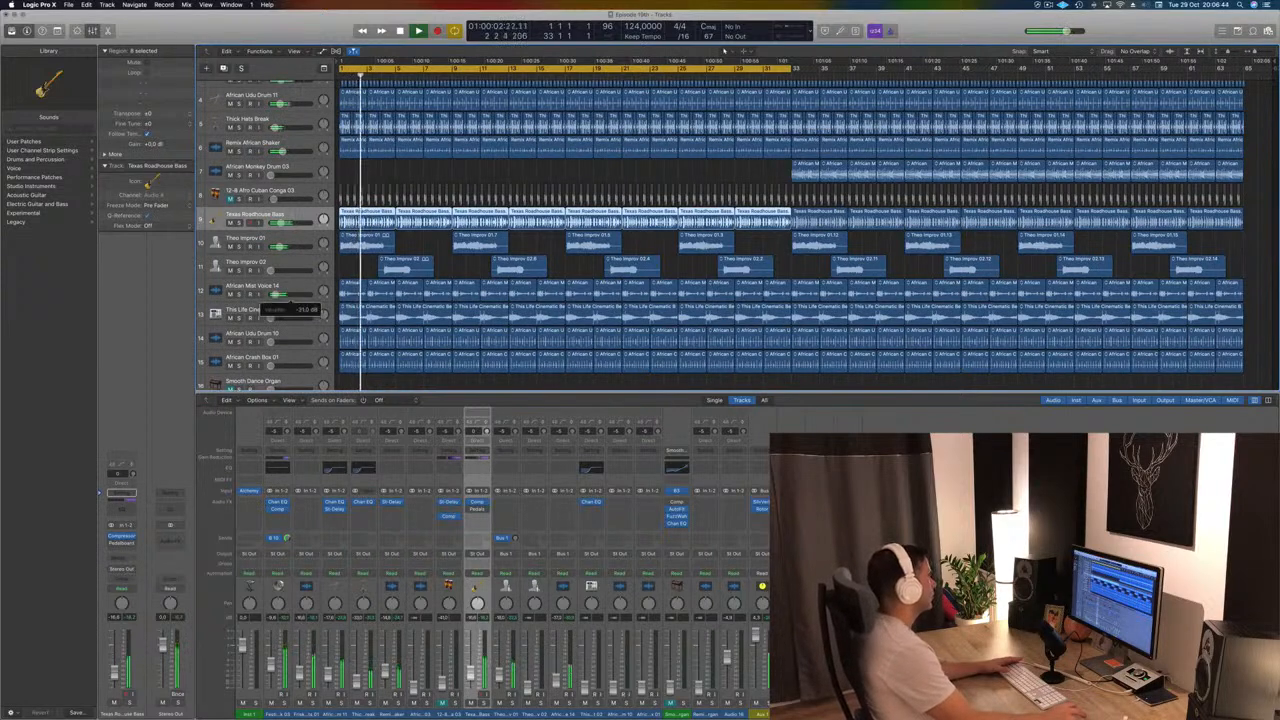
left_click_drag(271, 343, 313, 168)
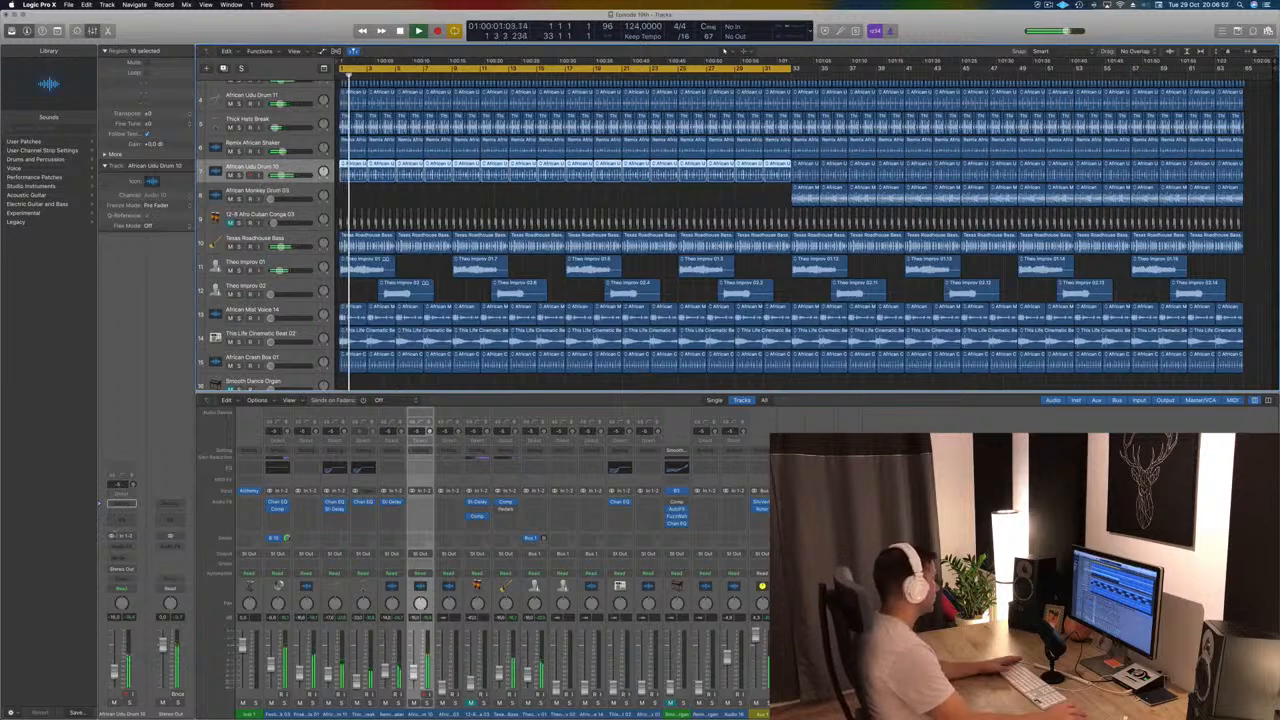
Step: Insert a Channel EQ on African Udu Drum 10 with a low cut at about 300 Hz and close its window
left_click(122, 522)
left_click(65, 73)
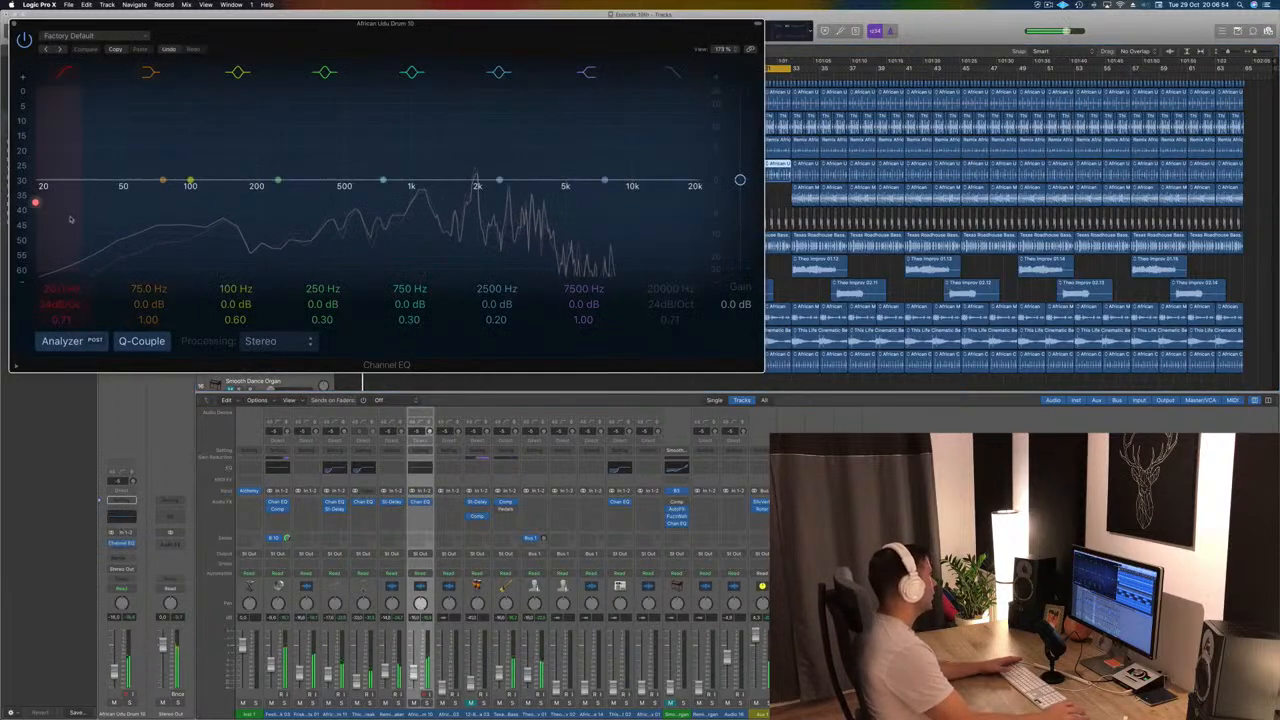
left_click_drag(72, 220, 295, 201)
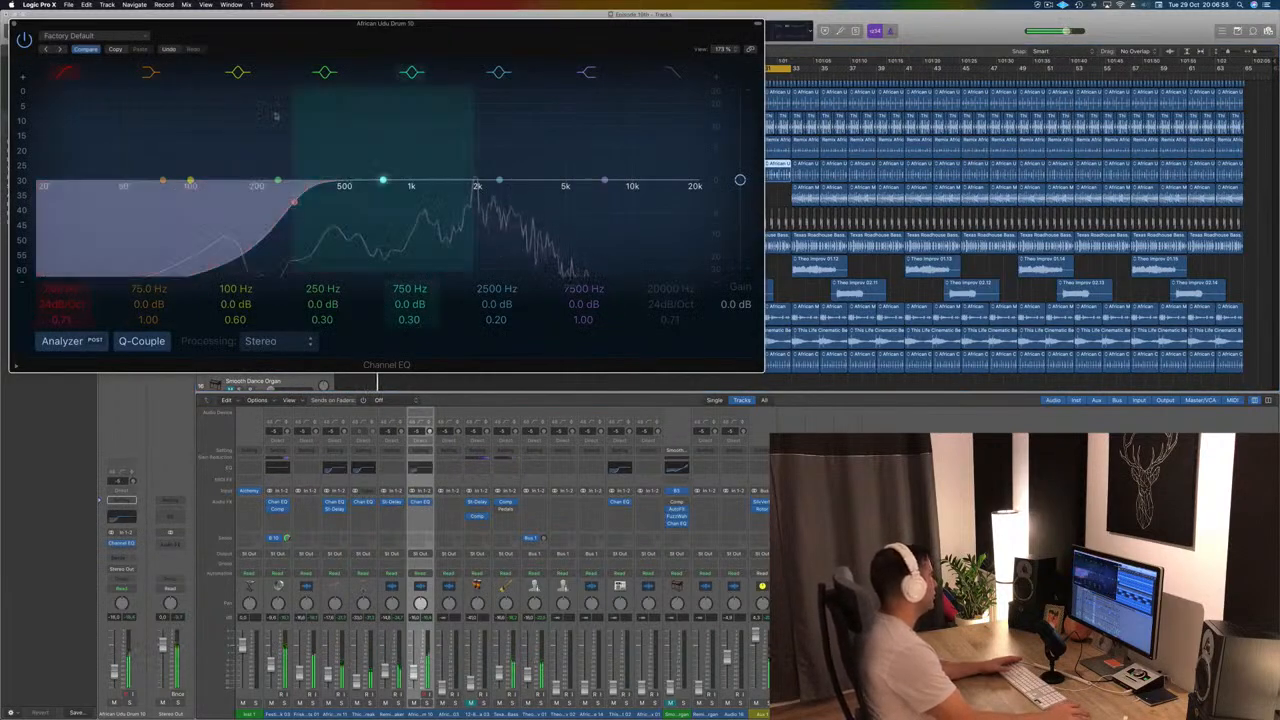
left_click(15, 24)
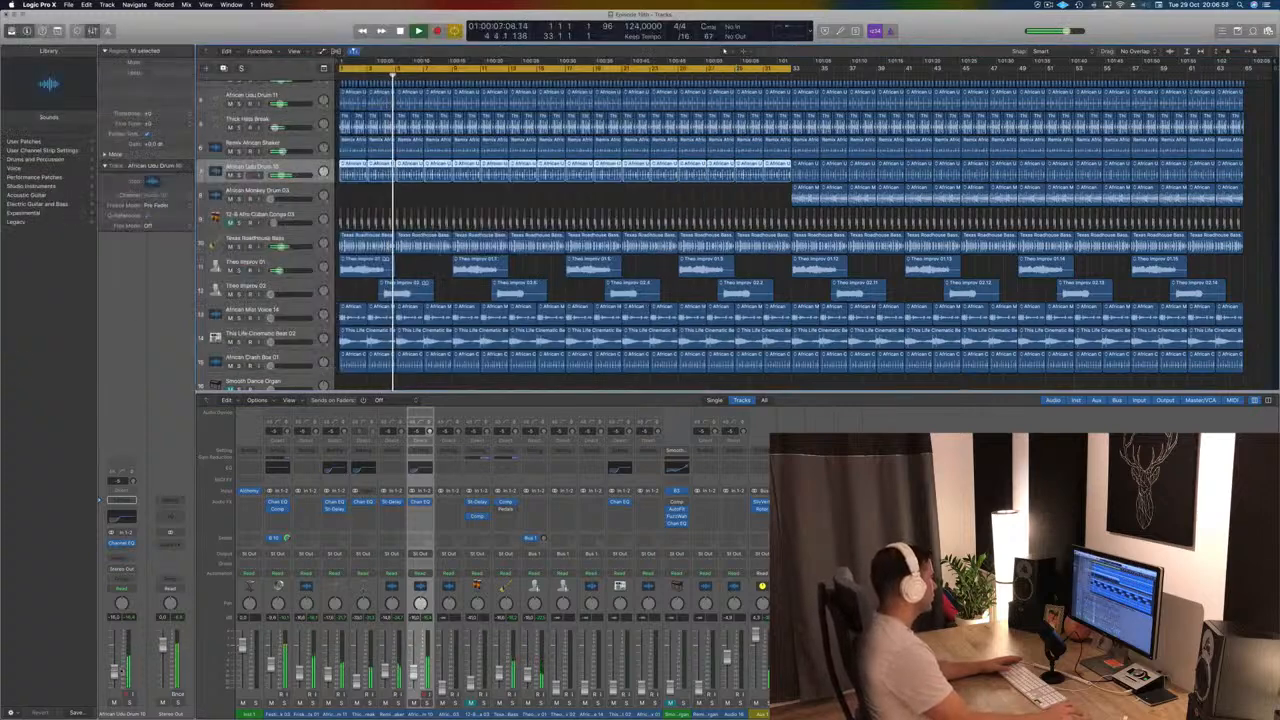
Step: Replay the loop and raise the Theo Improv 02 track's volume to about -26 dB
scroll(385, 275, "down", 1)
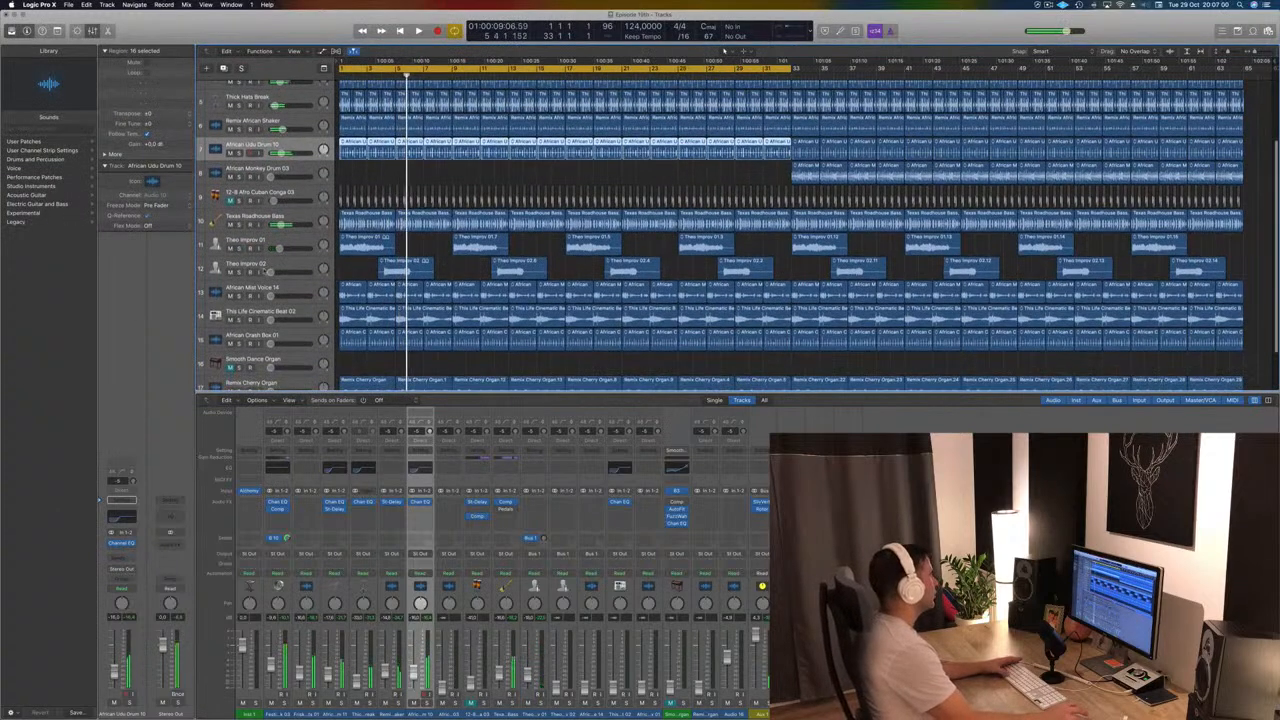
key("Return")
key("space")
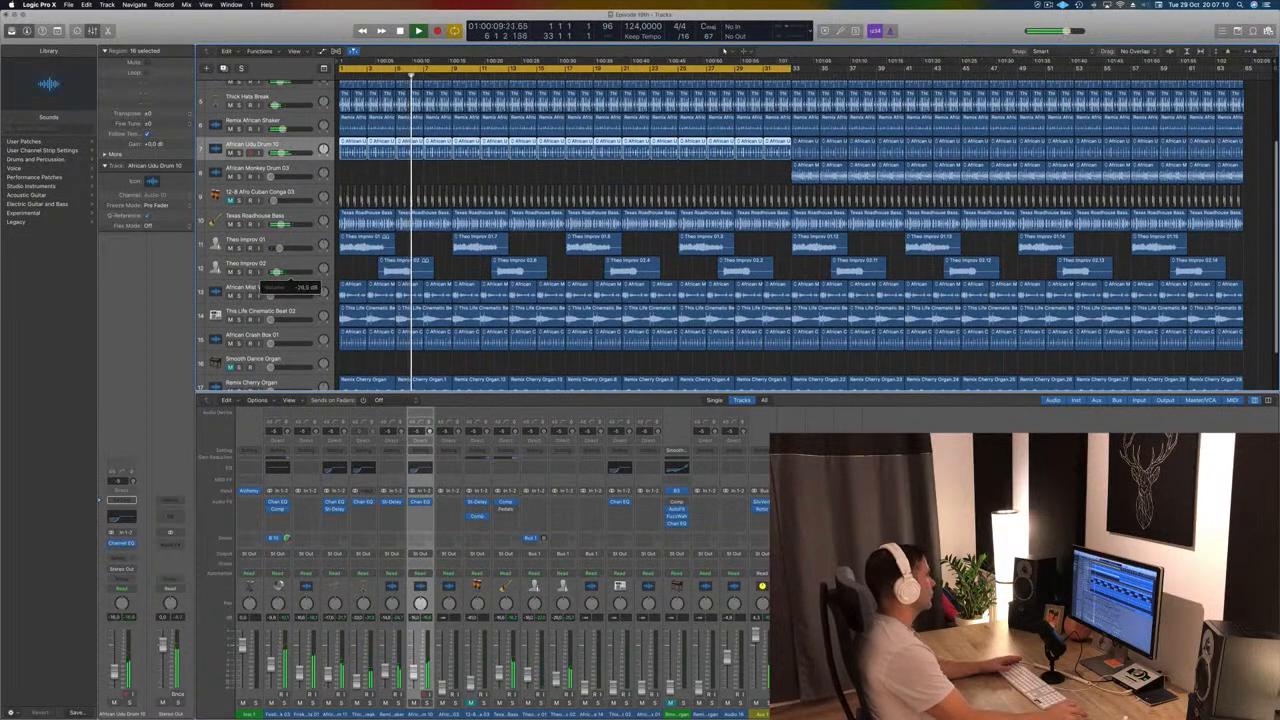
Step: Select African Mist Voice 14, audition This Life Cinematic Beat 02 against the loop, and mute the Cinematic Beat track
key("Return")
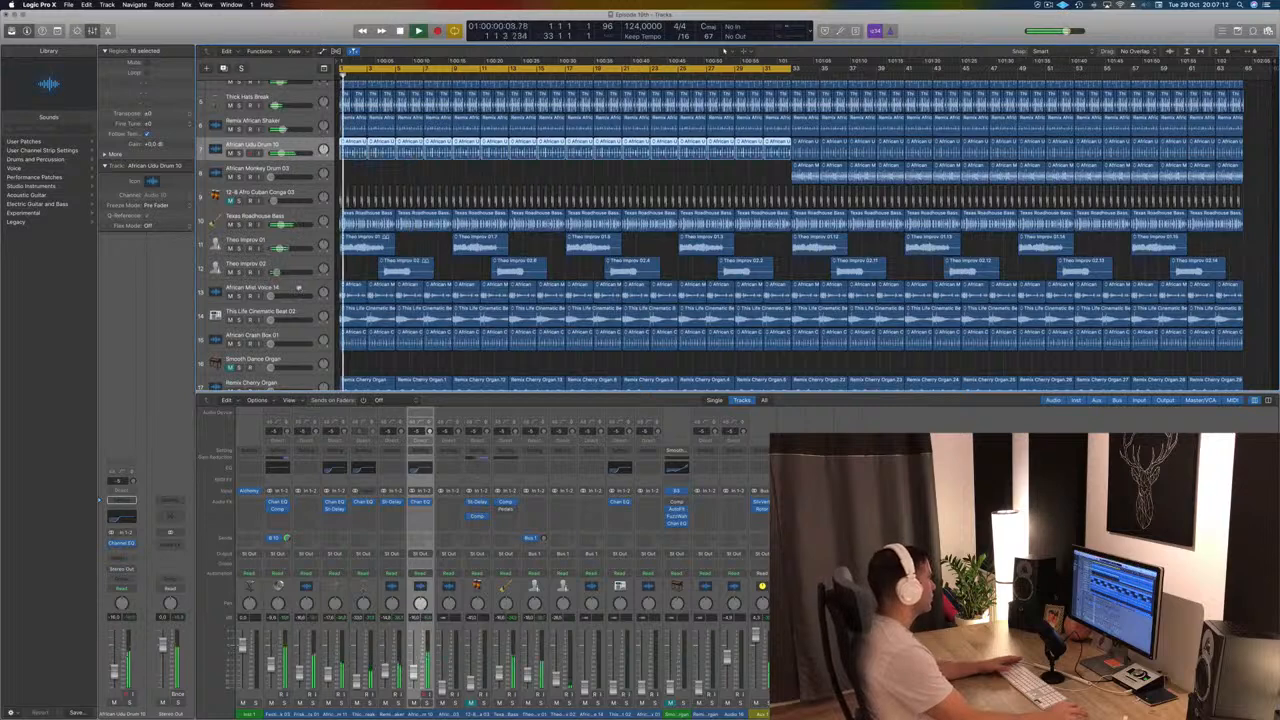
left_click(299, 288)
scroll(300, 315, "down", 1)
key("space")
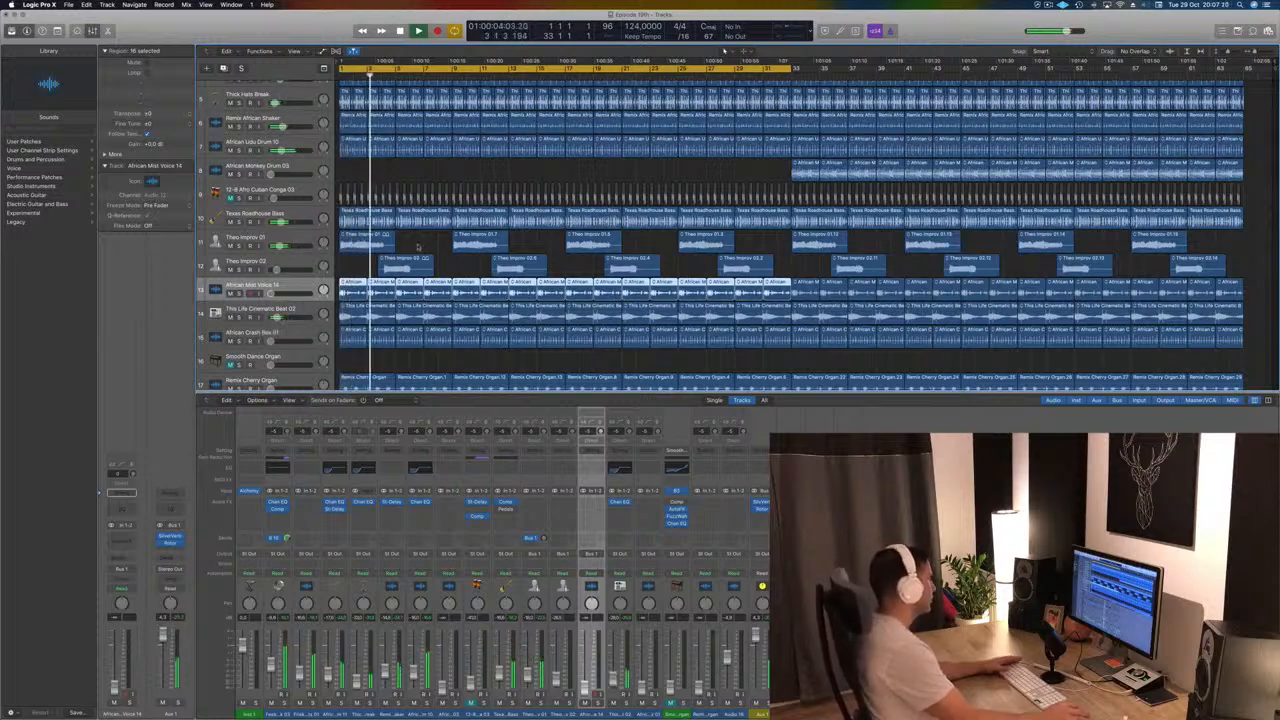
key("Return")
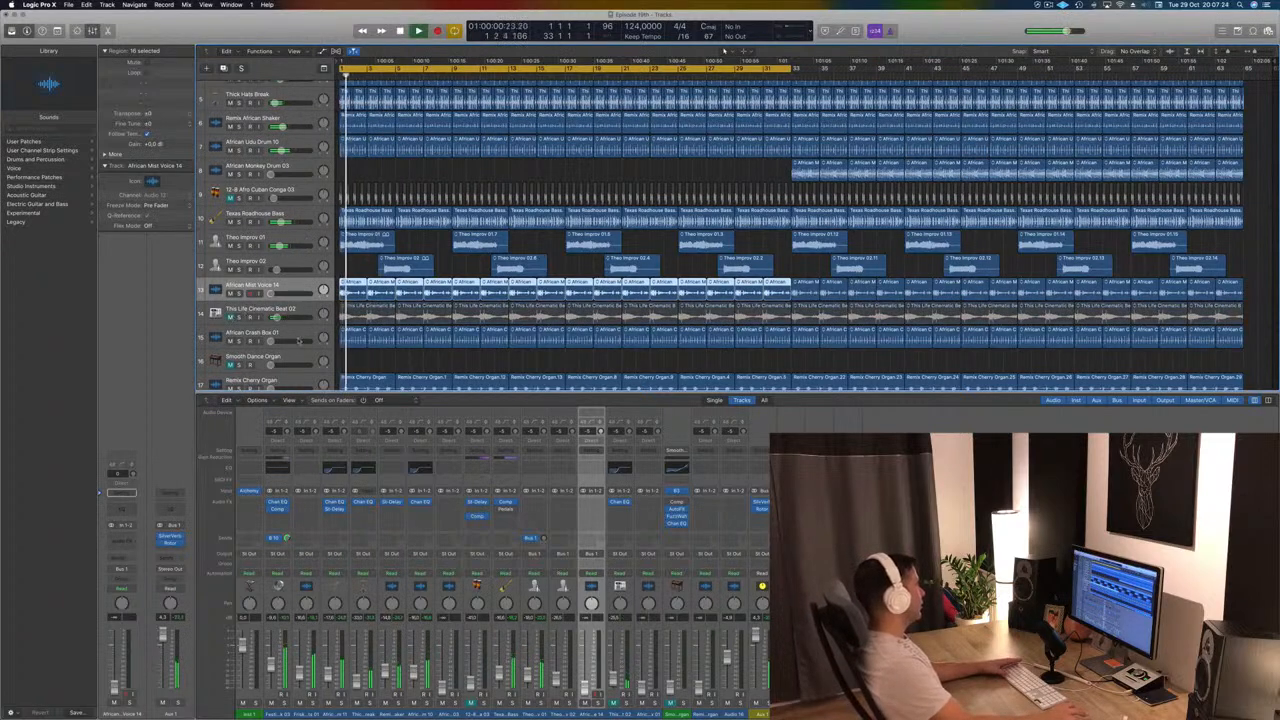
Step: Set African Crash Box 01's volume to about -17 dB and move the track directly below African Udu Drum 10
left_click(266, 338)
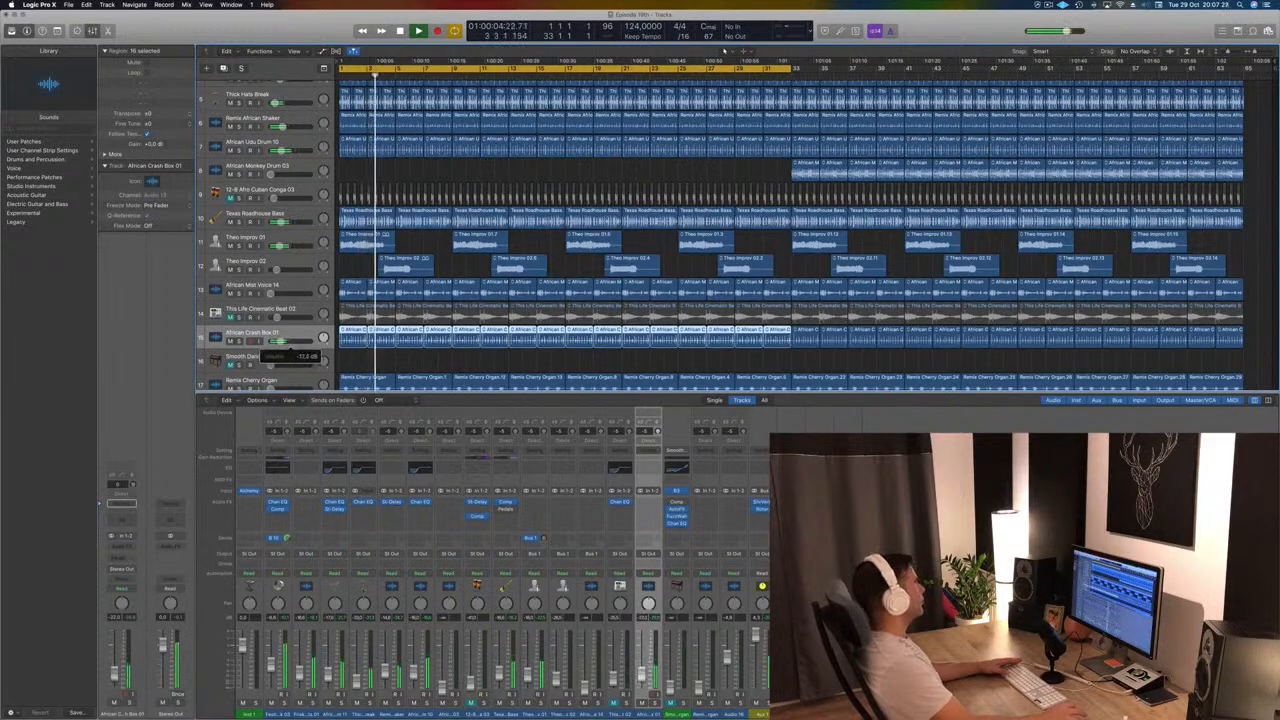
left_click_drag(262, 335, 262, 170)
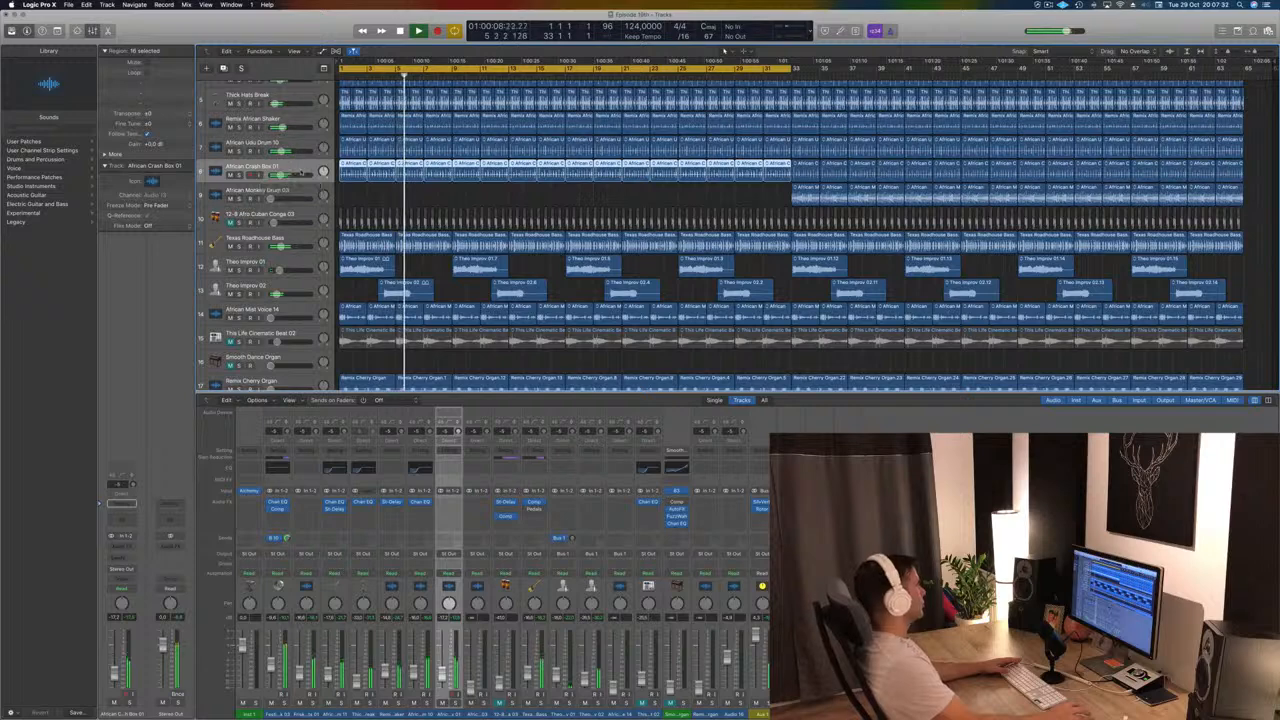
Step: Bring up the Remix Cherry Organ track's volume and fine-tune it against the playing loop
scroll(725, 50, "down", 3)
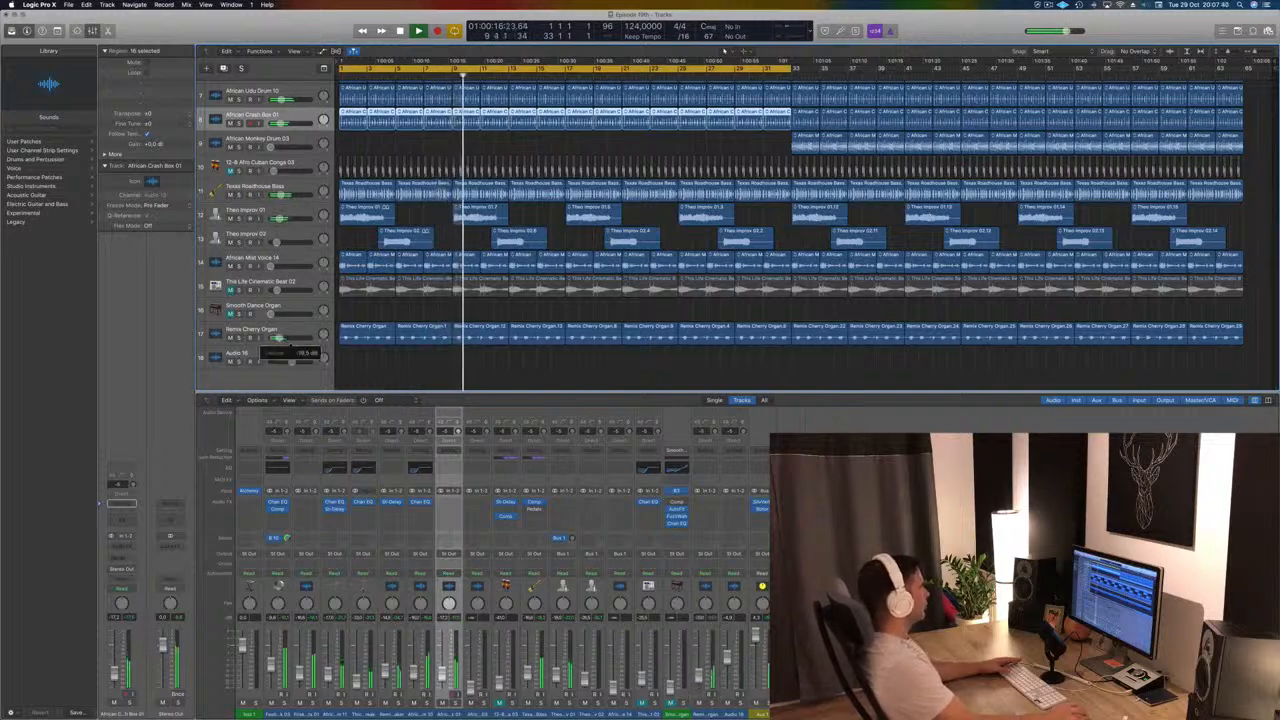
left_click_drag(280, 339, 278, 339)
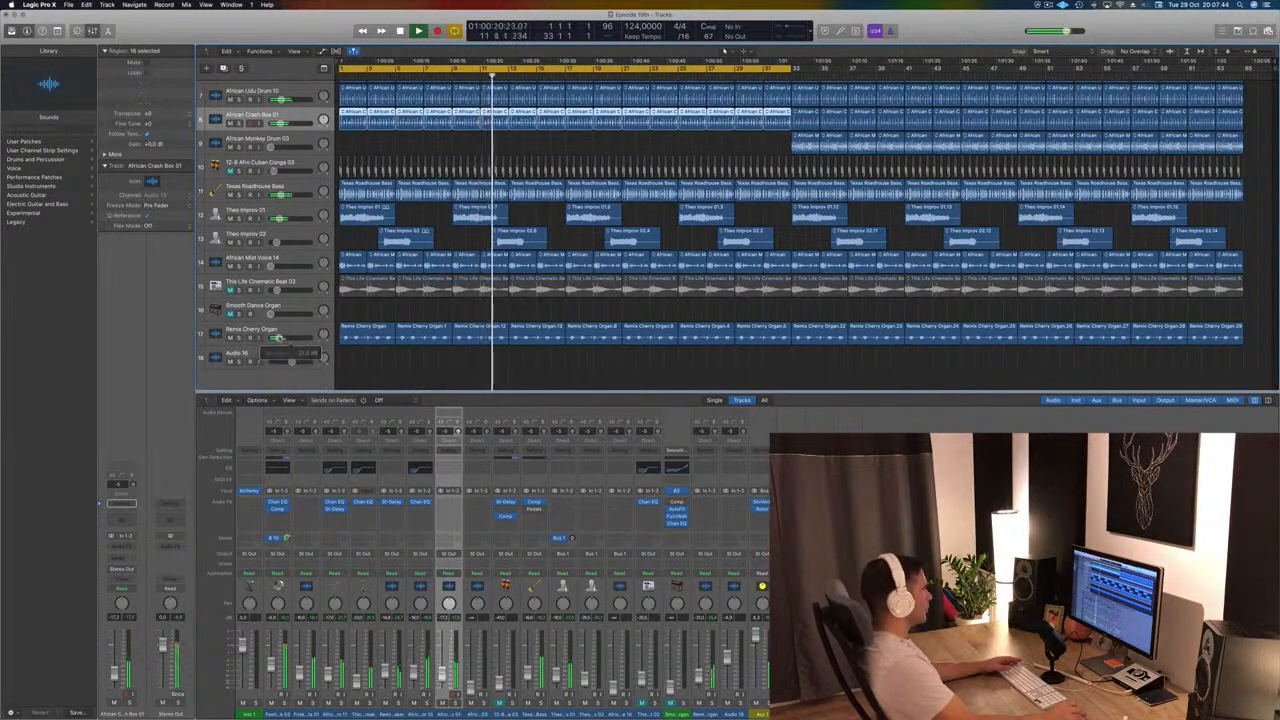
left_click(278, 339)
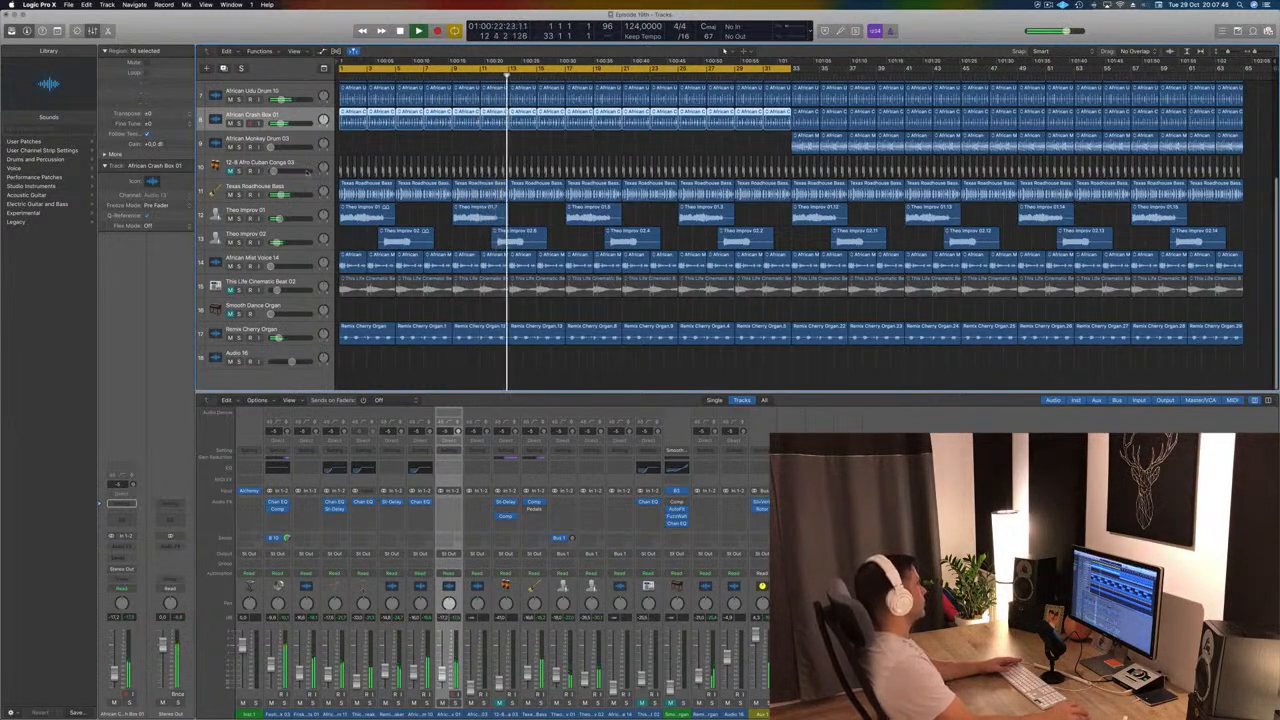
Step: Raise the African Mist Voice 14 track's volume from silence and fine-tune its level in the mix
left_click(291, 267)
left_click(291, 267)
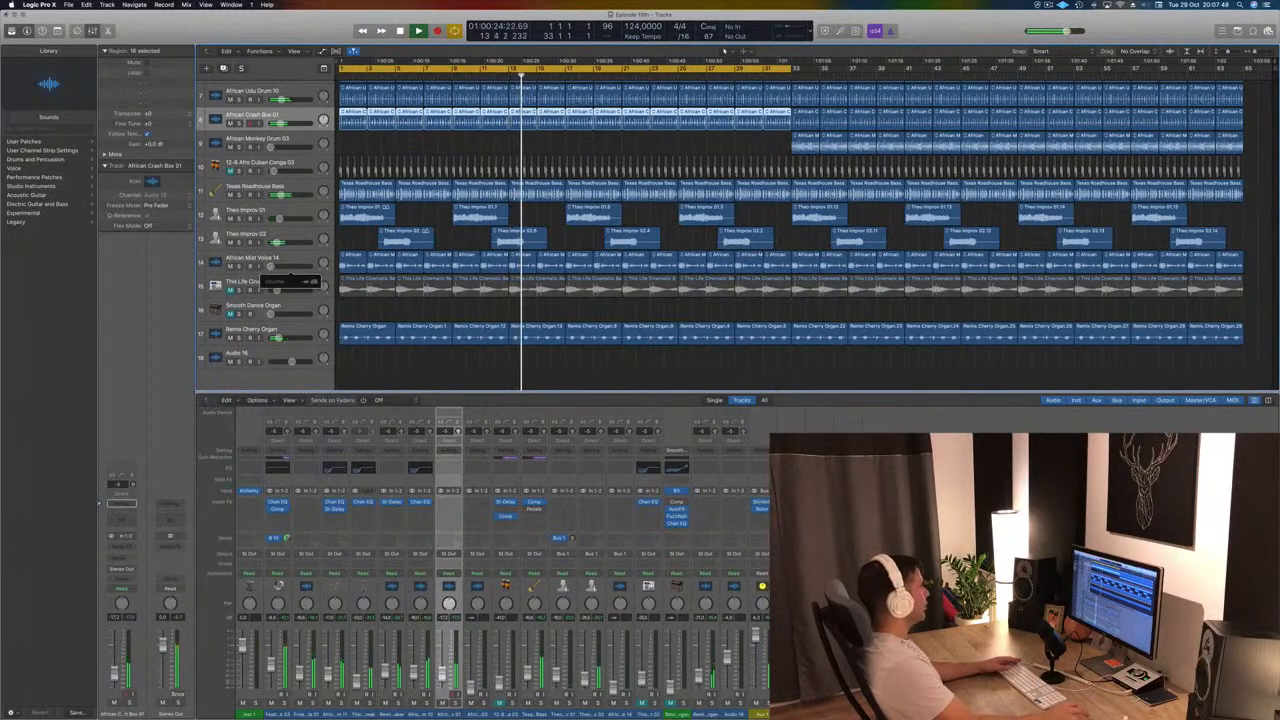
left_click_drag(270, 267, 279, 267)
left_click(279, 267)
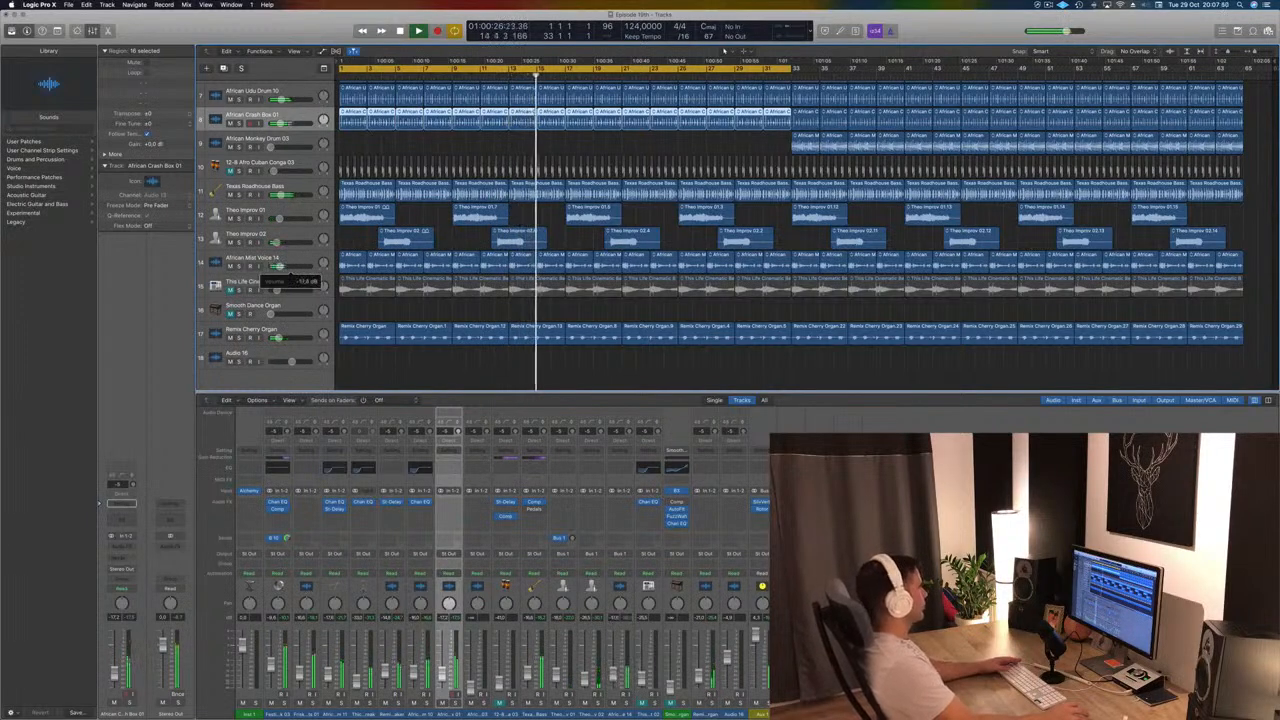
left_click(279, 267)
left_click_drag(279, 267, 281, 267)
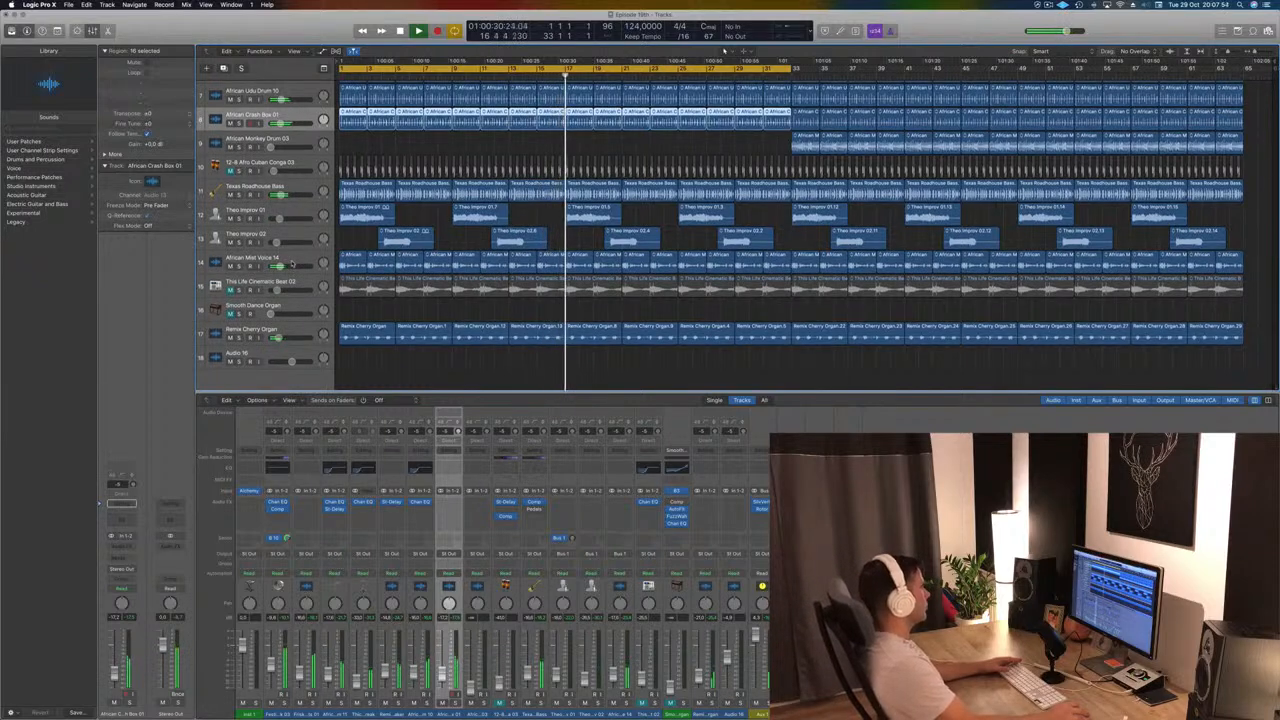
Step: Restart the loop and delete the African Mist Voice 14 regions in bars 1 to 8
key("space")
key("space")
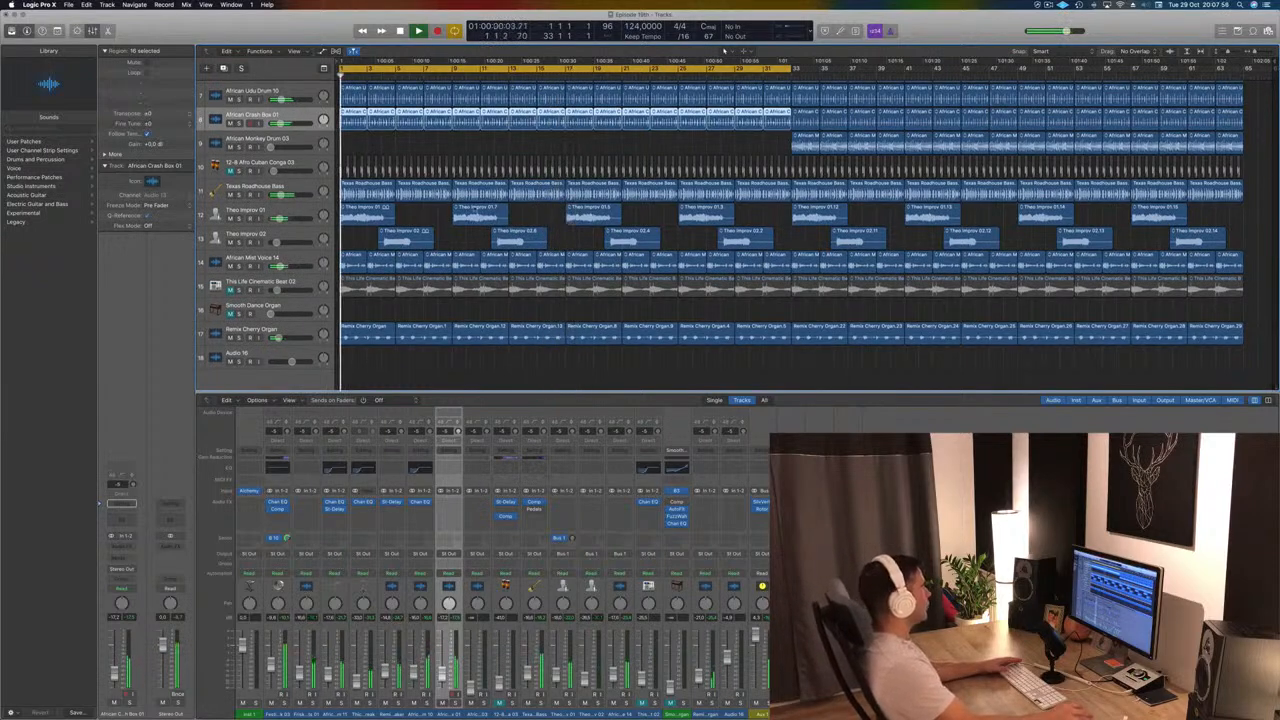
left_click(431, 221)
left_click(352, 259)
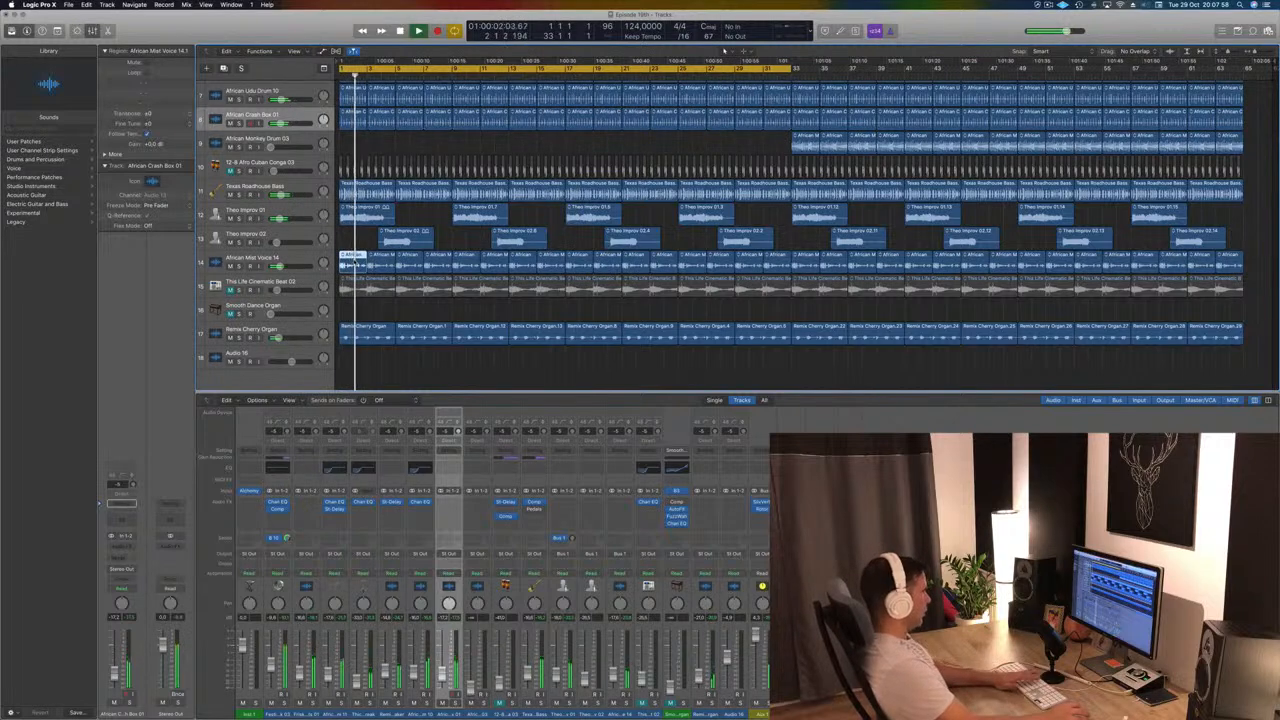
key("Delete")
left_click_drag(352, 262, 432, 264)
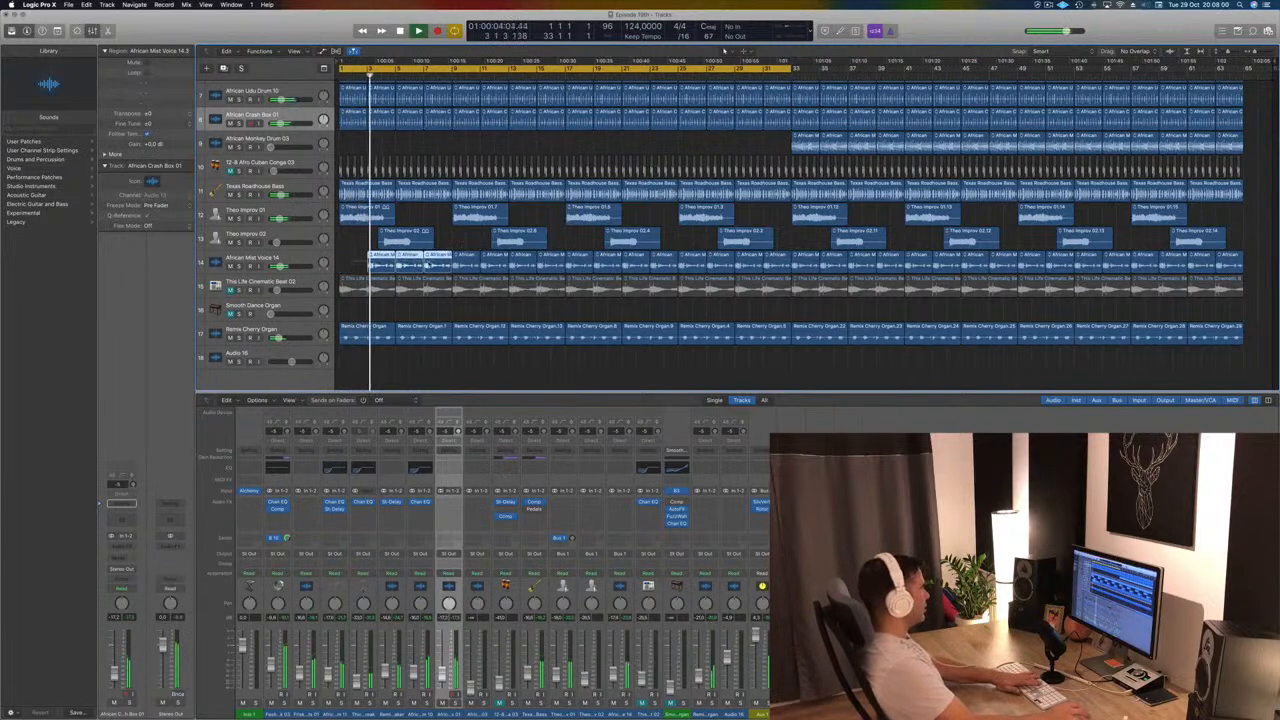
key("Delete")
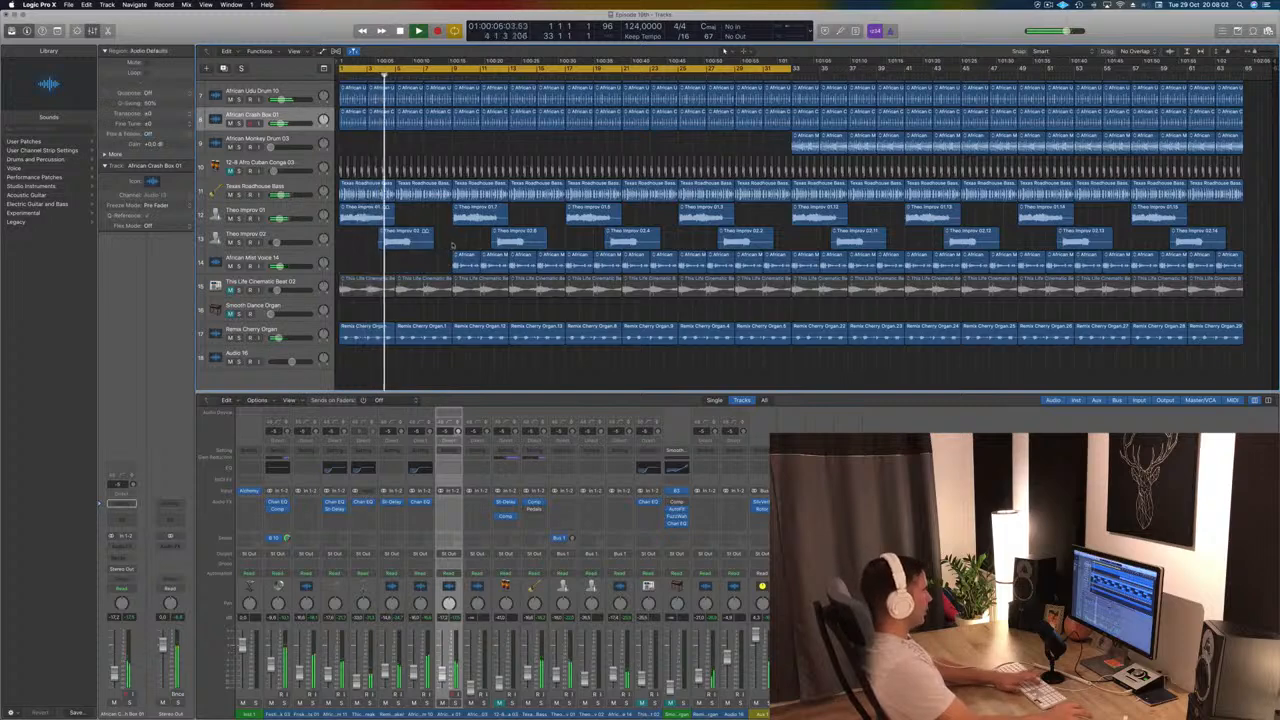
Step: Delete the Theo Improv 01, Theo Improv 02 and Remix Cherry Organ regions in bars 9 to 16
left_click(510, 236)
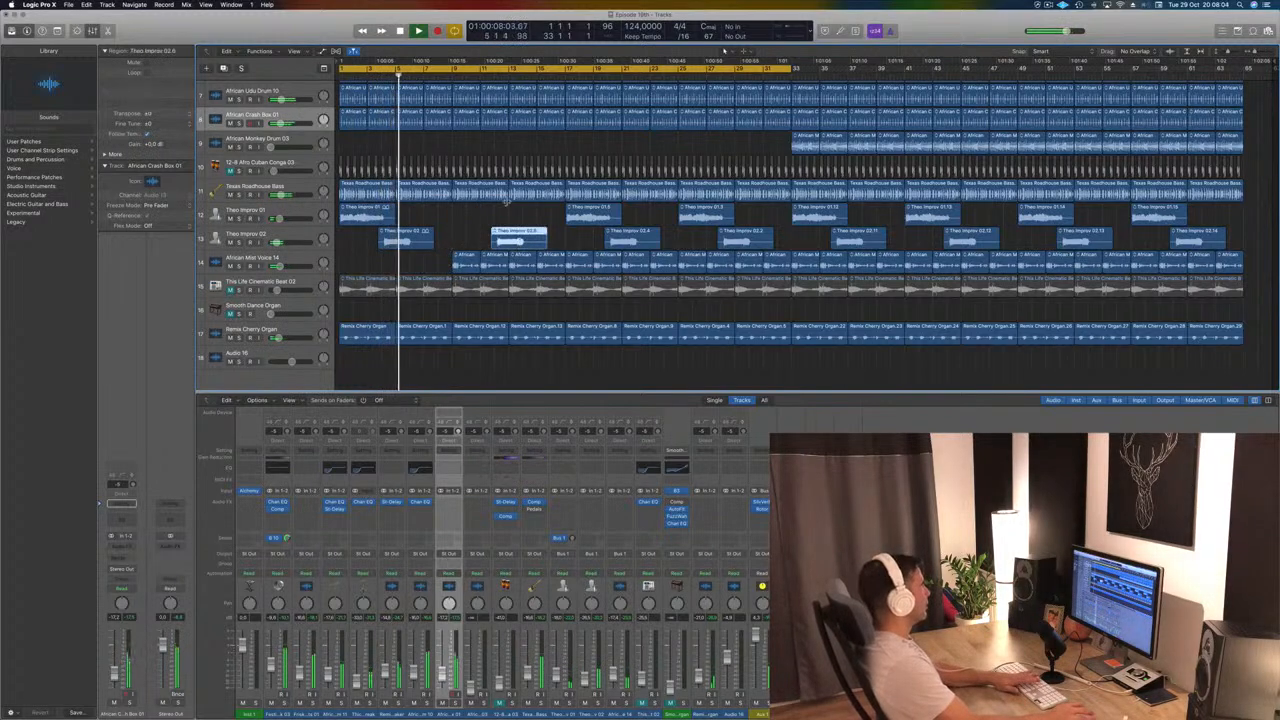
key("Delete")
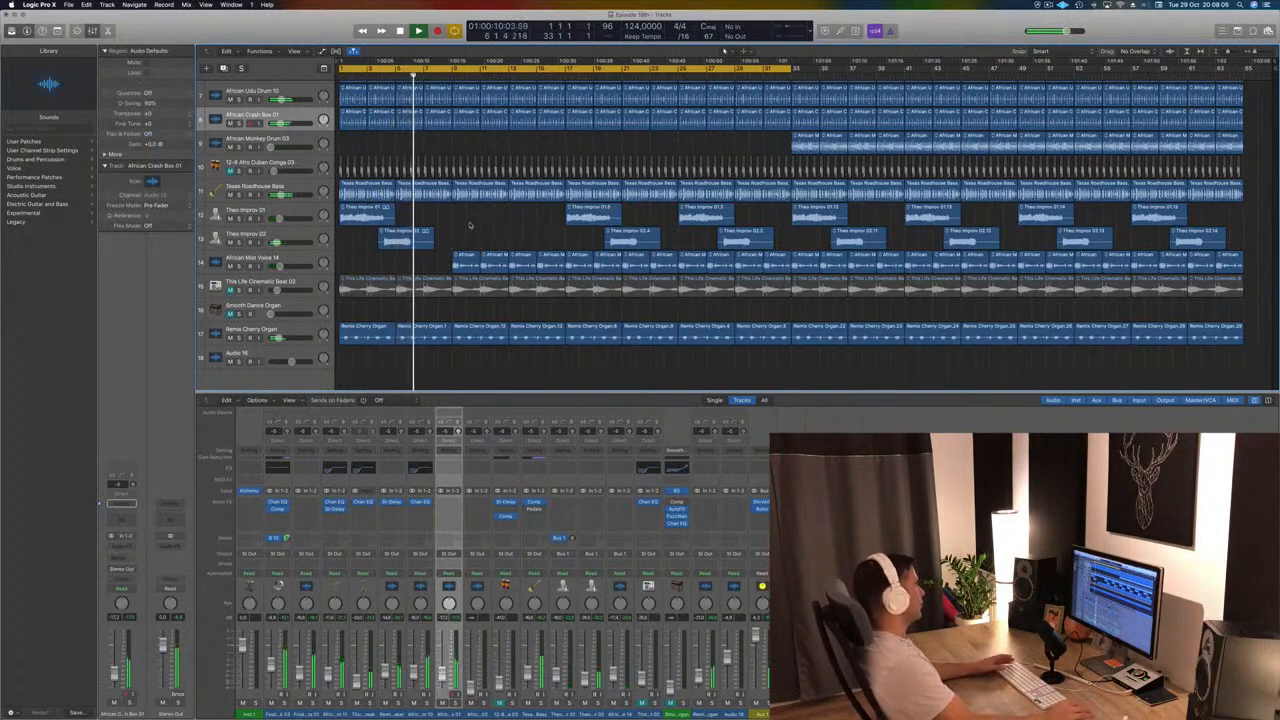
left_click(472, 332)
key("Delete")
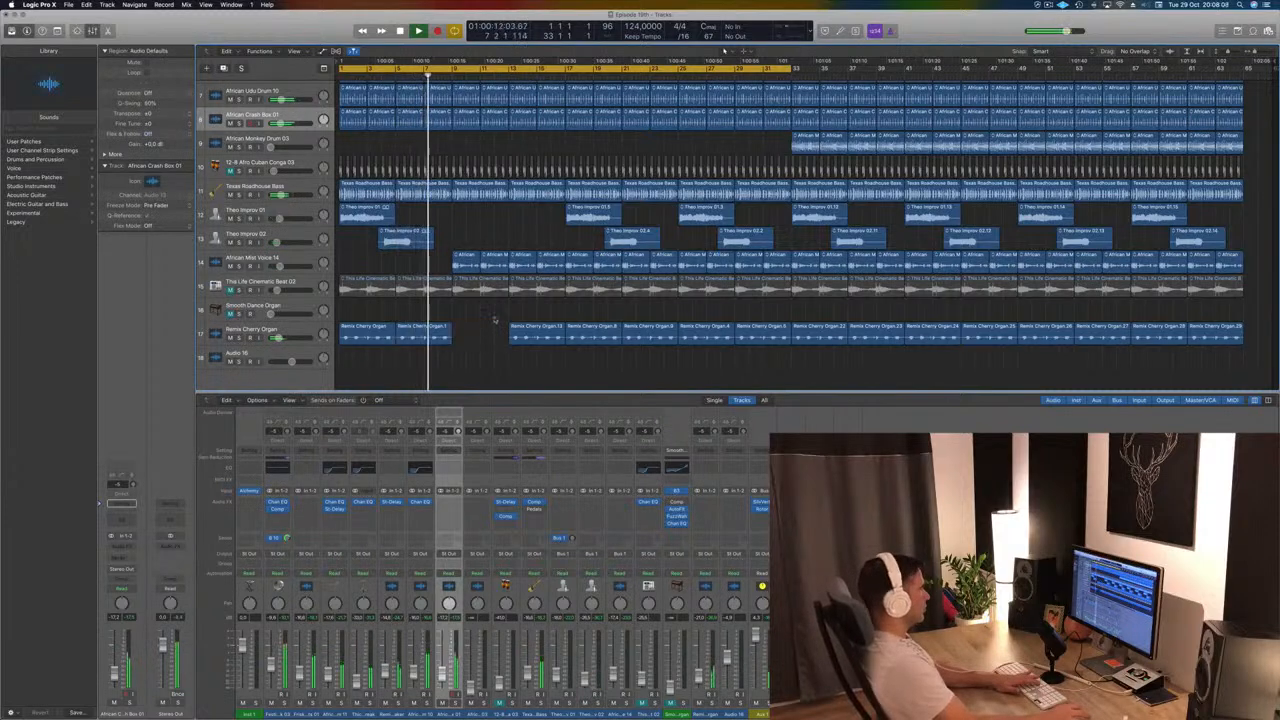
left_click(530, 337)
key("Delete")
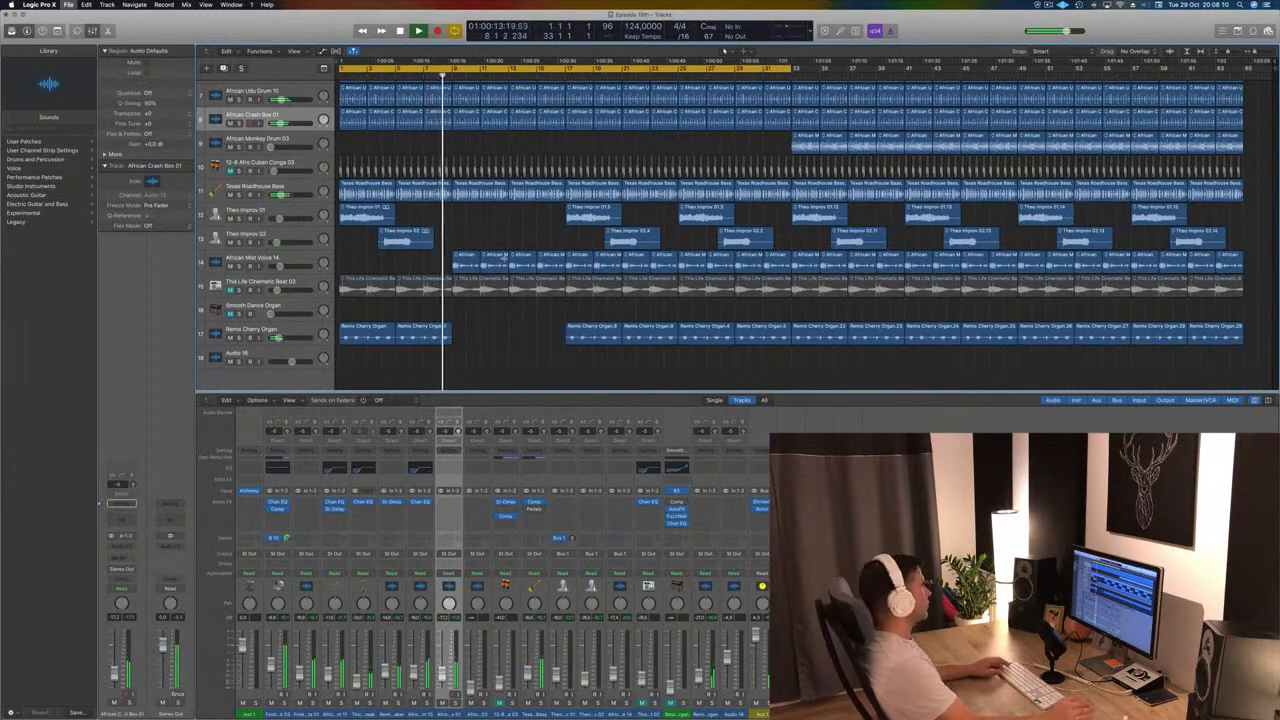
Step: Delete the four Theo Improv 01 and 02 regions between bars 17 and 32
scroll(498, 231, "up", 3)
scroll(498, 231, "up", 2)
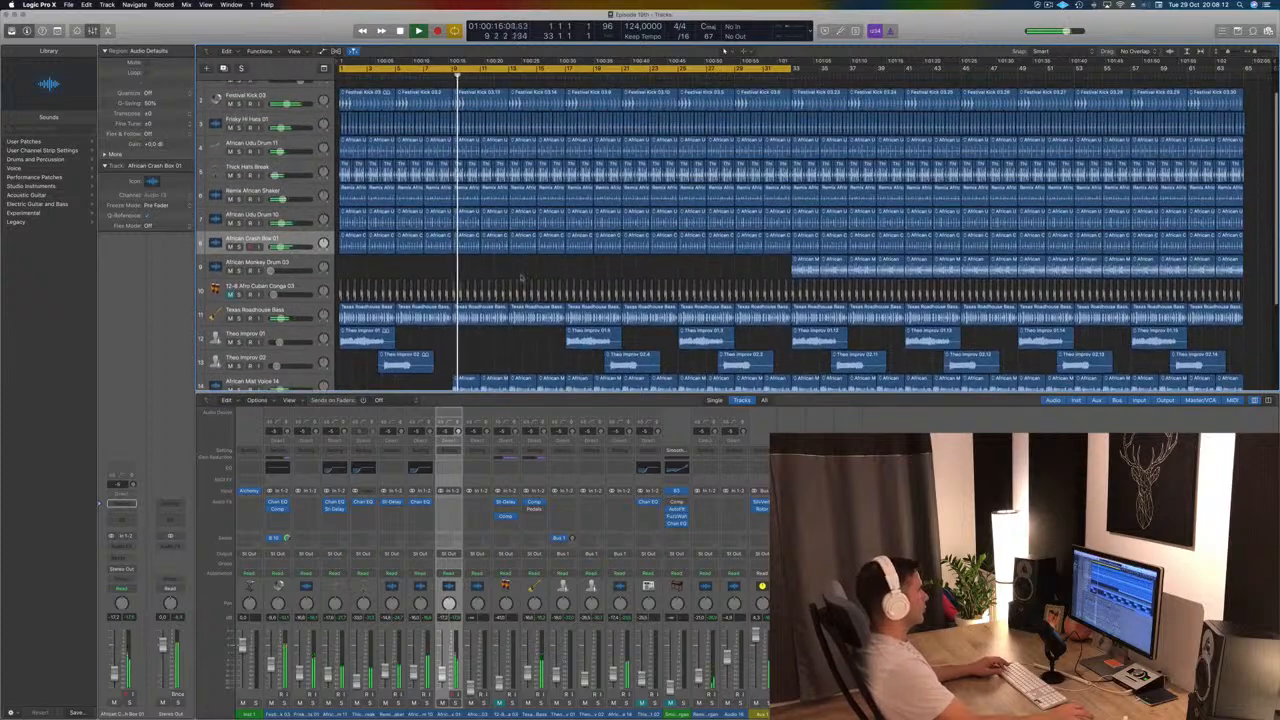
scroll(521, 265, "down", 4)
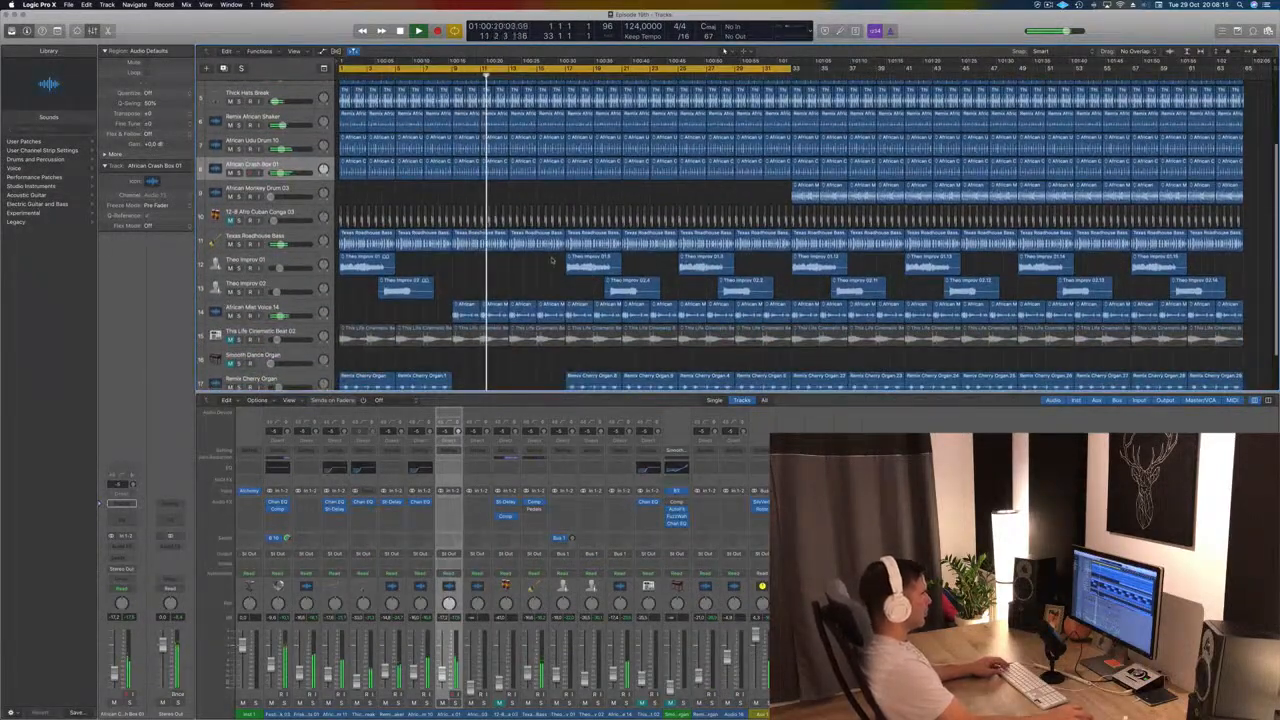
left_click_drag(551, 261, 722, 287)
key("Delete")
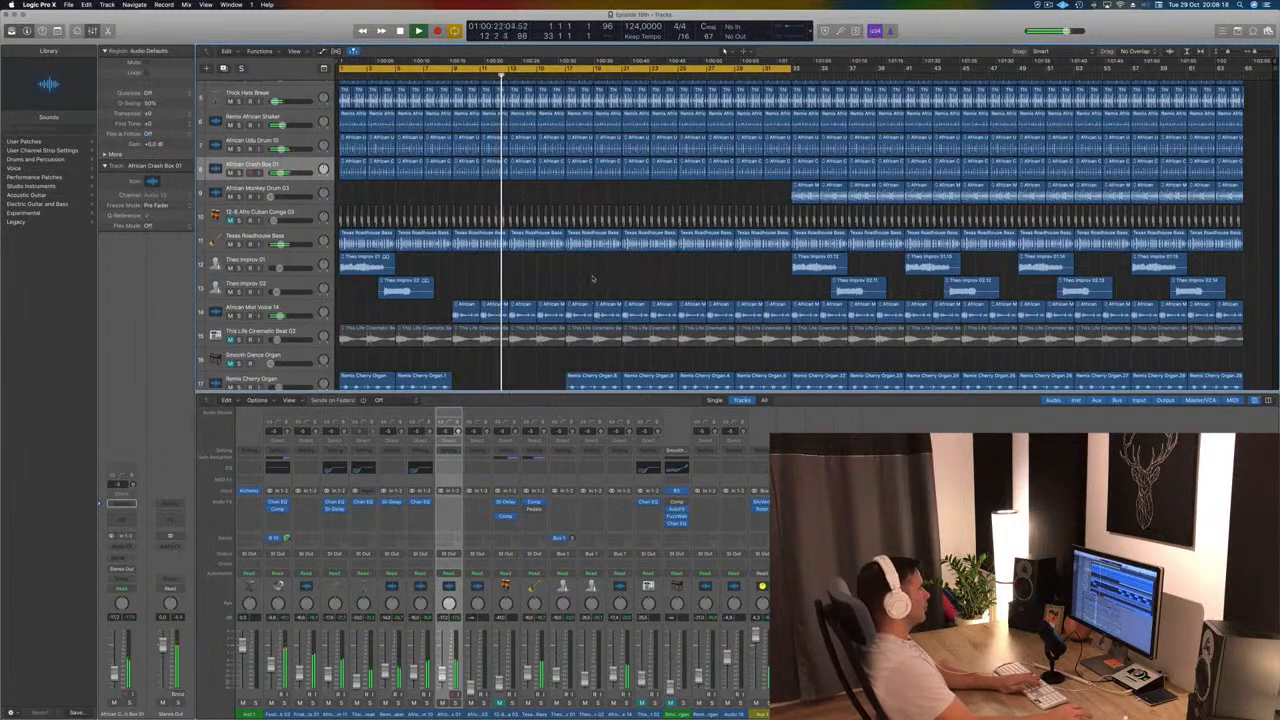
Step: Delete the African Mist Voice 14 and This Life Cinematic Beat 02 regions in bars 17 to 24
scroll(585, 283, "down", 1)
left_click_drag(583, 297, 676, 338)
key("Delete")
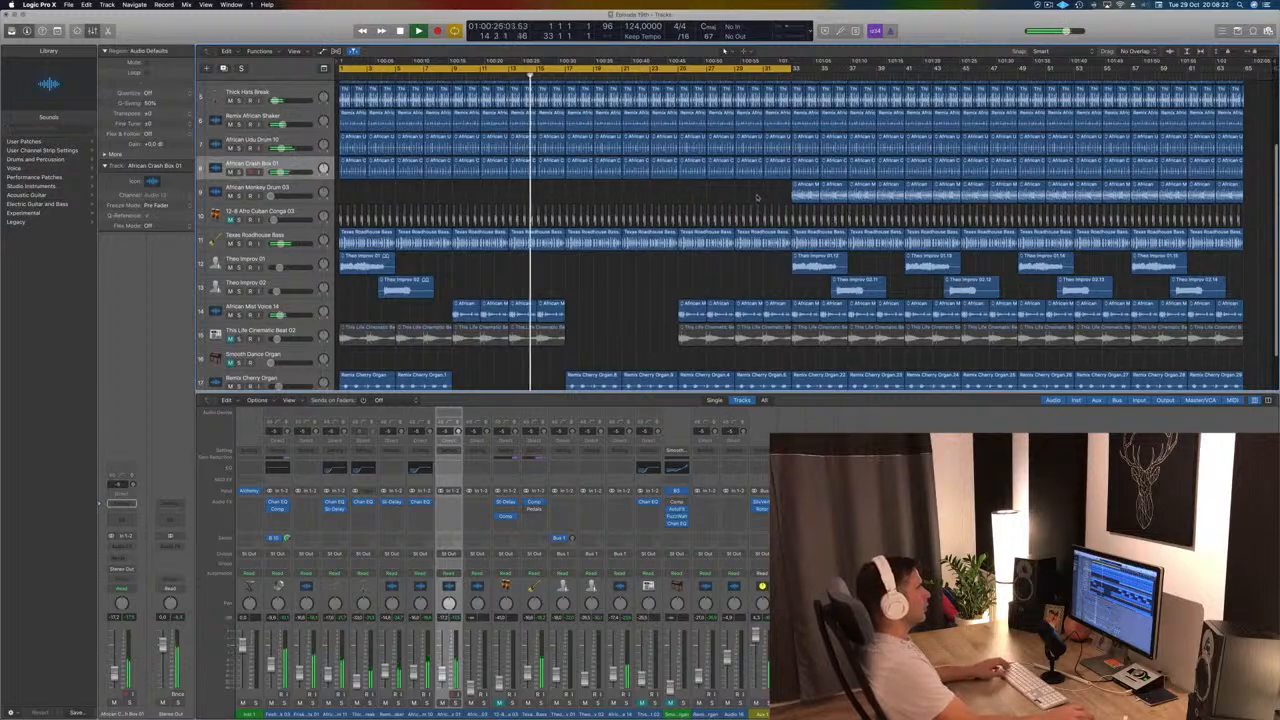
Step: Move the first five African Monkey Drum 03 regions to bar 17 and delete the Remix Cherry Organ regions in bars 17 to 24
left_click_drag(790, 182, 932, 196)
left_click_drag(811, 187, 584, 190)
scroll(592, 288, "down", 1)
scroll(591, 290, "down", 2)
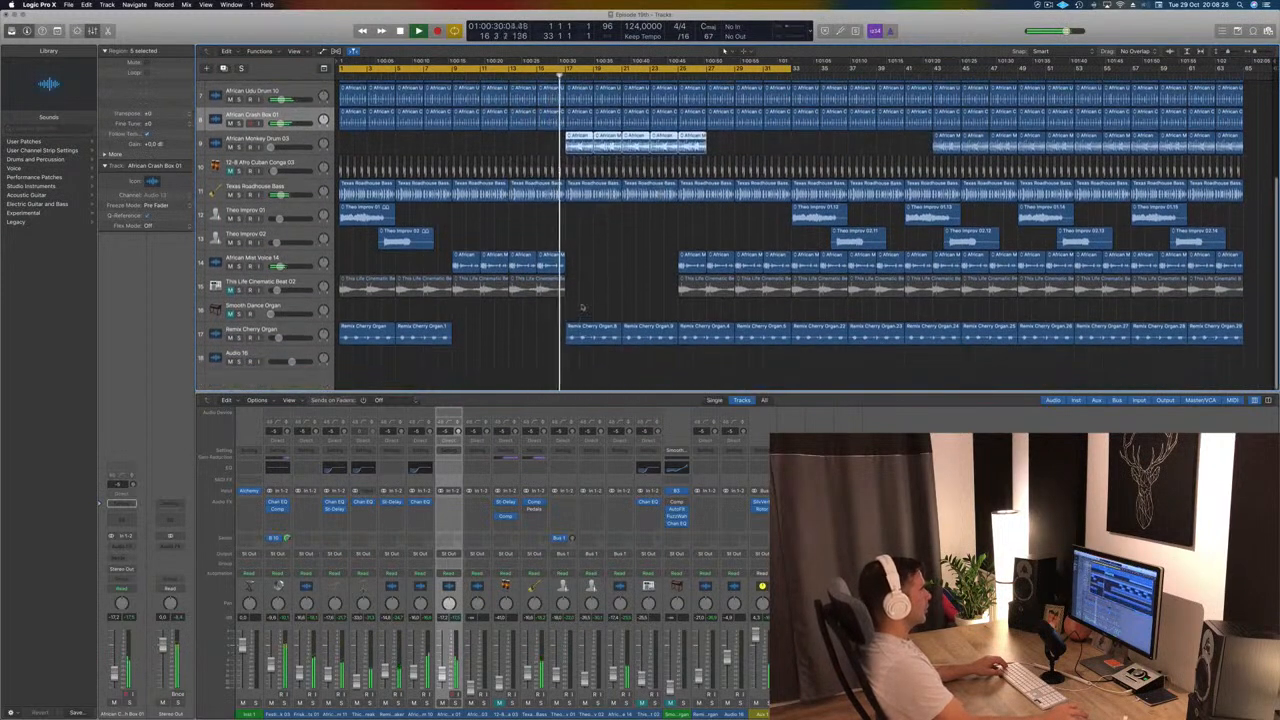
left_click_drag(591, 300, 640, 340)
key("Delete")
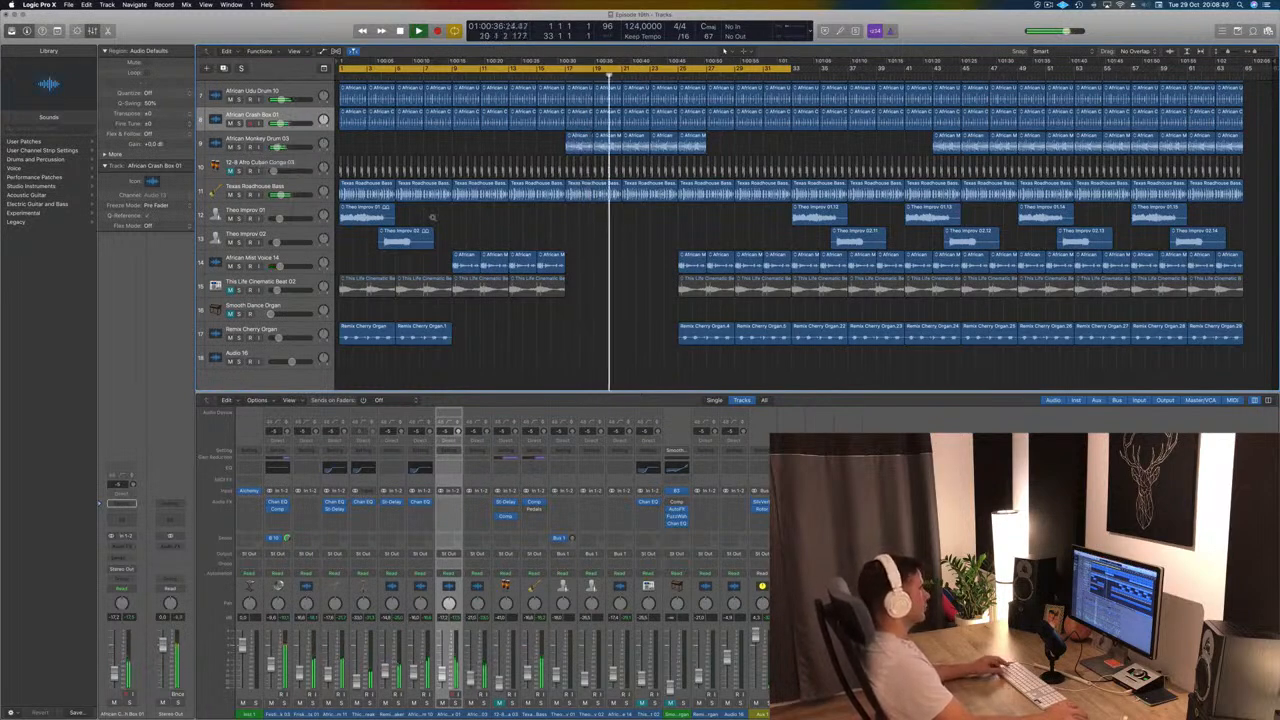
Step: Switch the Texas Roadhouse Bass track's Compressor to the Platinum Digital model, audition it in the loop and close the plug-in
scroll(454, 216, "down", 2)
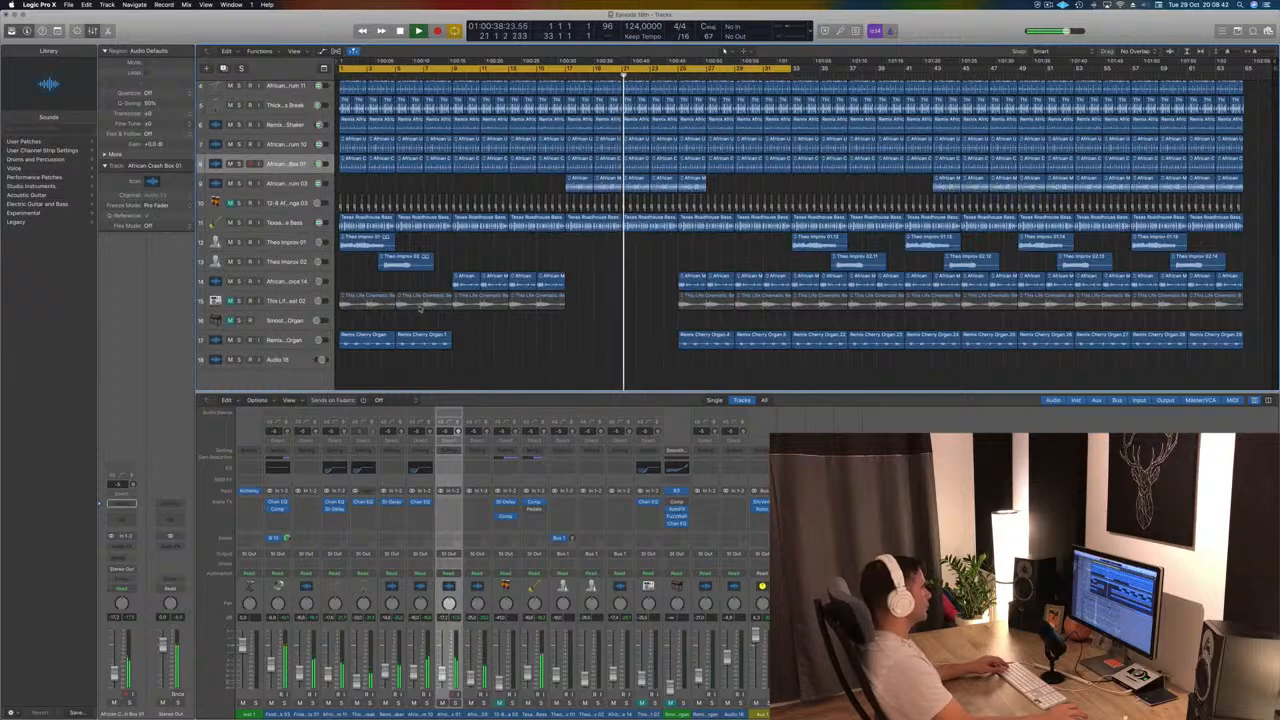
scroll(790, 232, "down", 4)
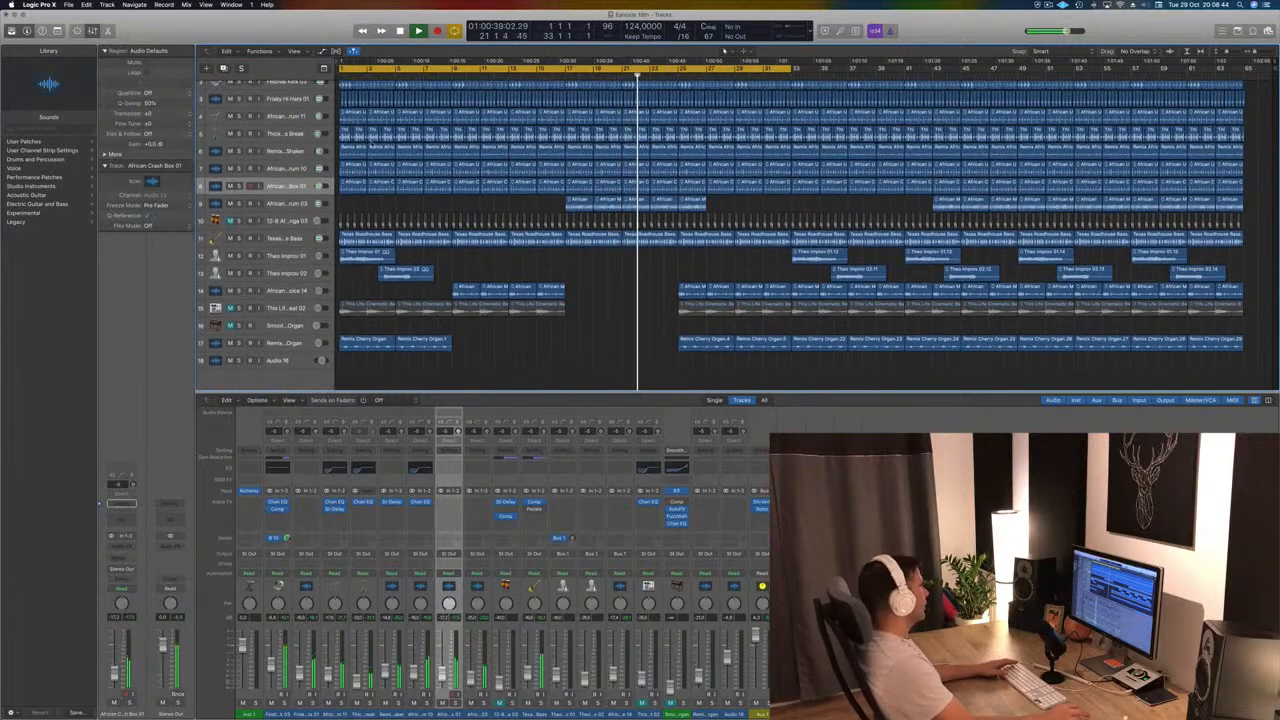
scroll(373, 146, "down", 1)
key("space")
left_click(287, 241)
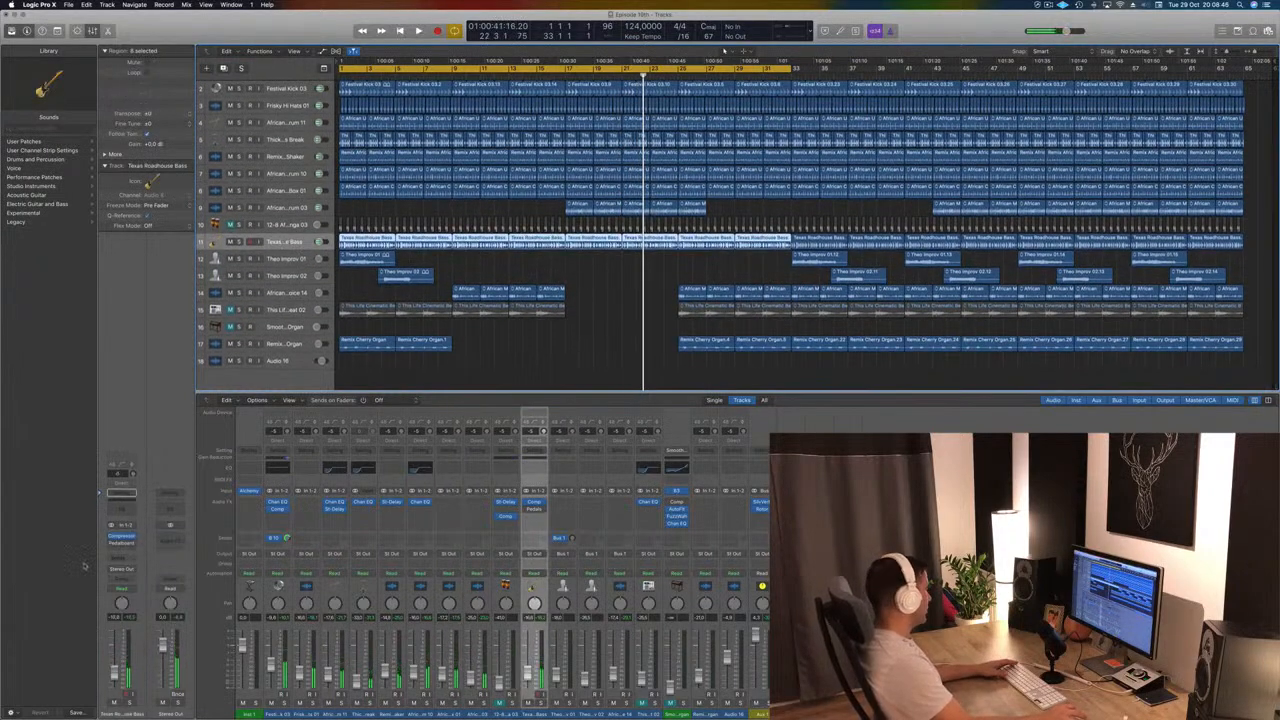
left_click(122, 538)
key("space")
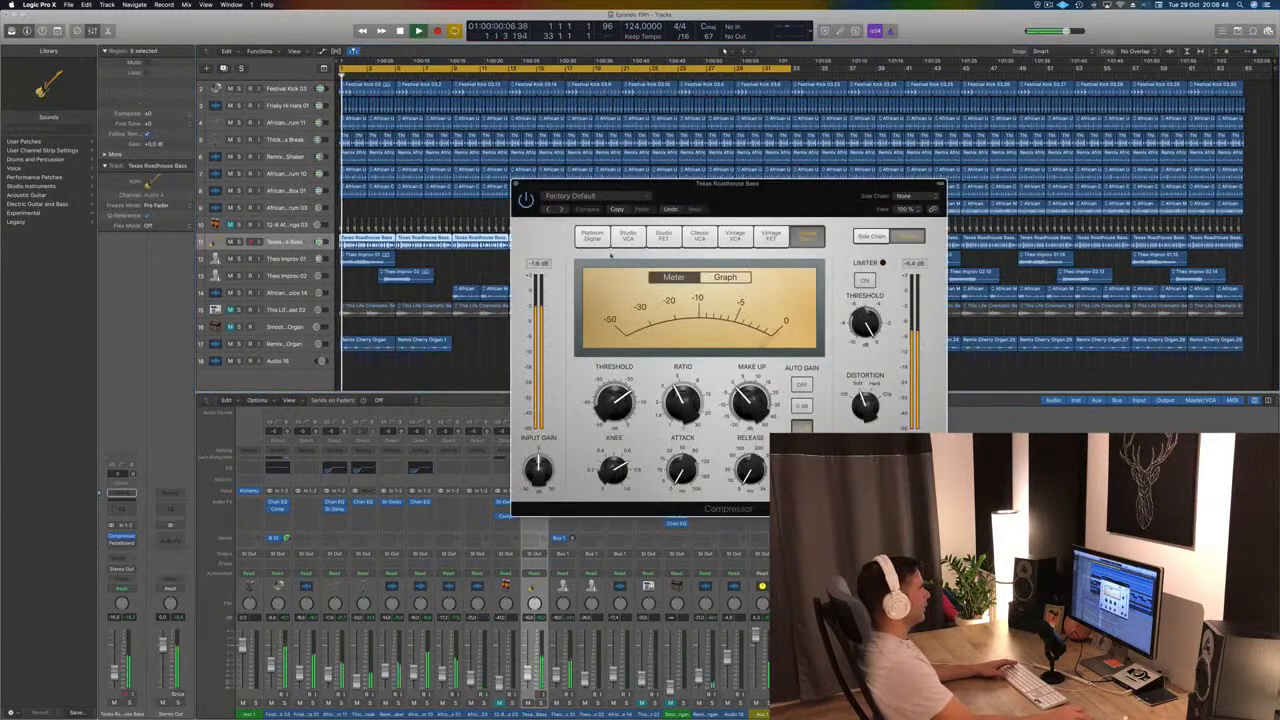
left_click(593, 237)
left_click_drag(721, 191, 771, 194)
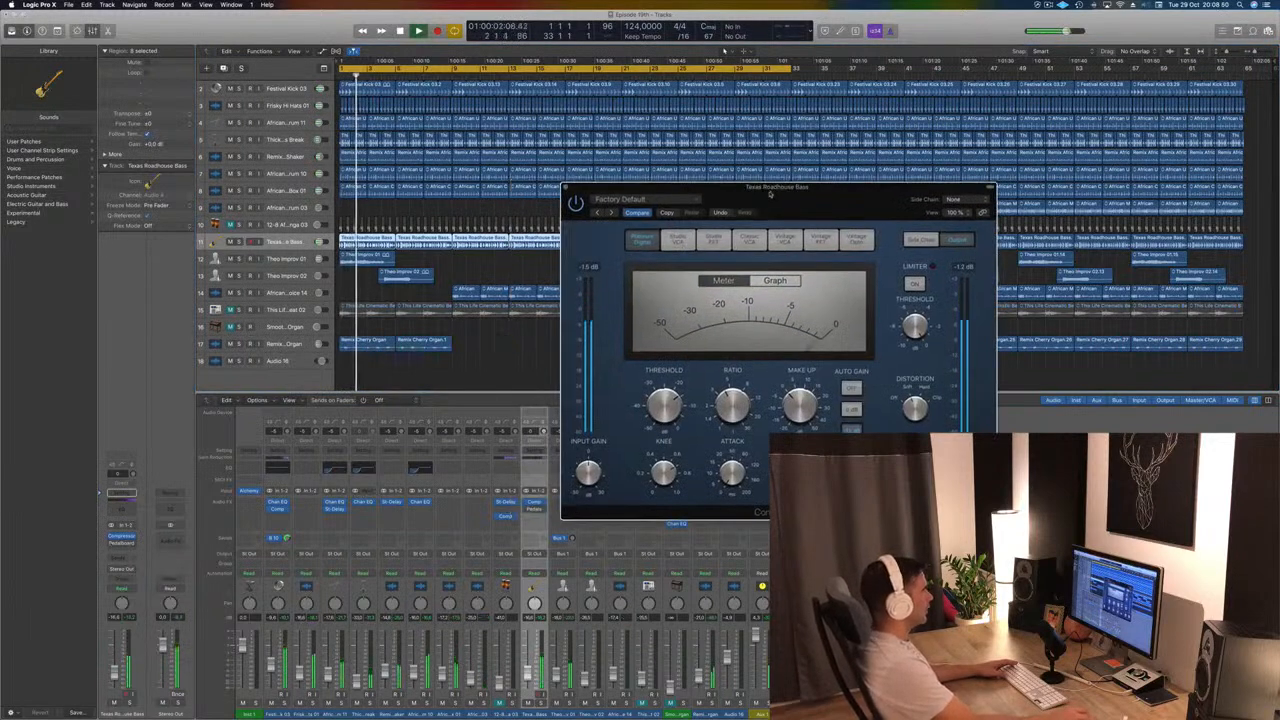
key("space")
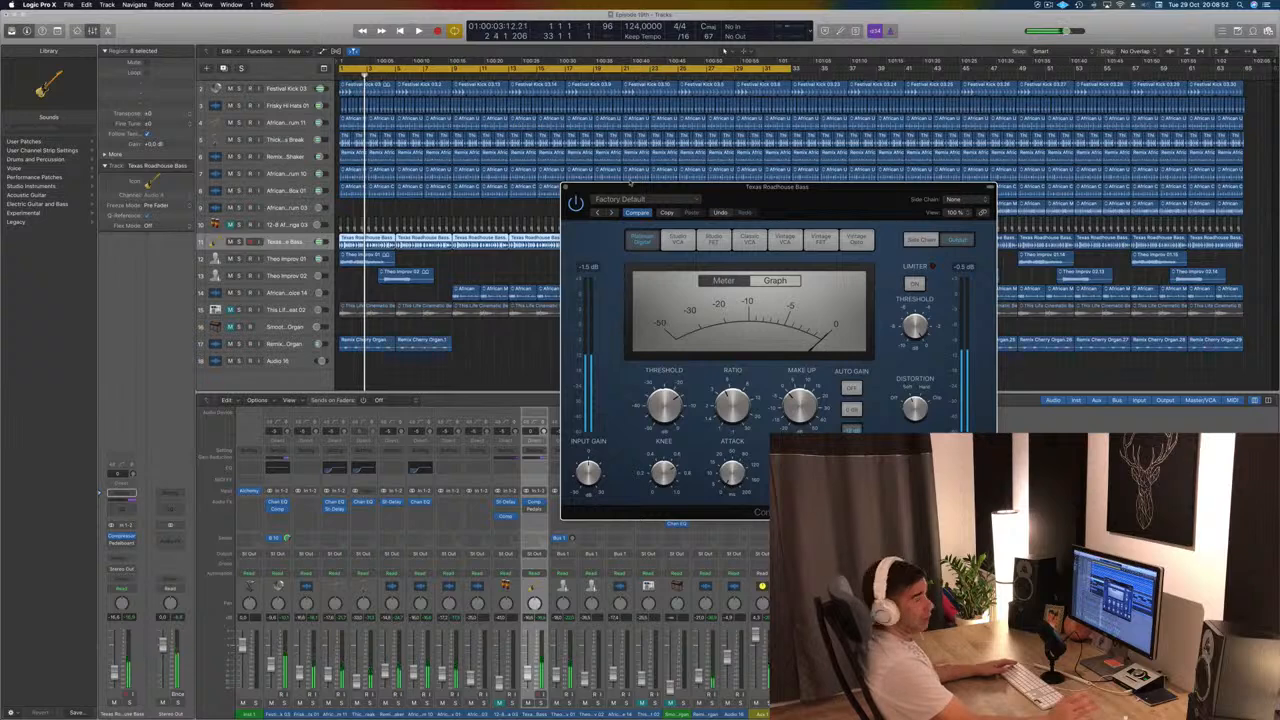
key("space")
left_click_drag(734, 188, 700, 192)
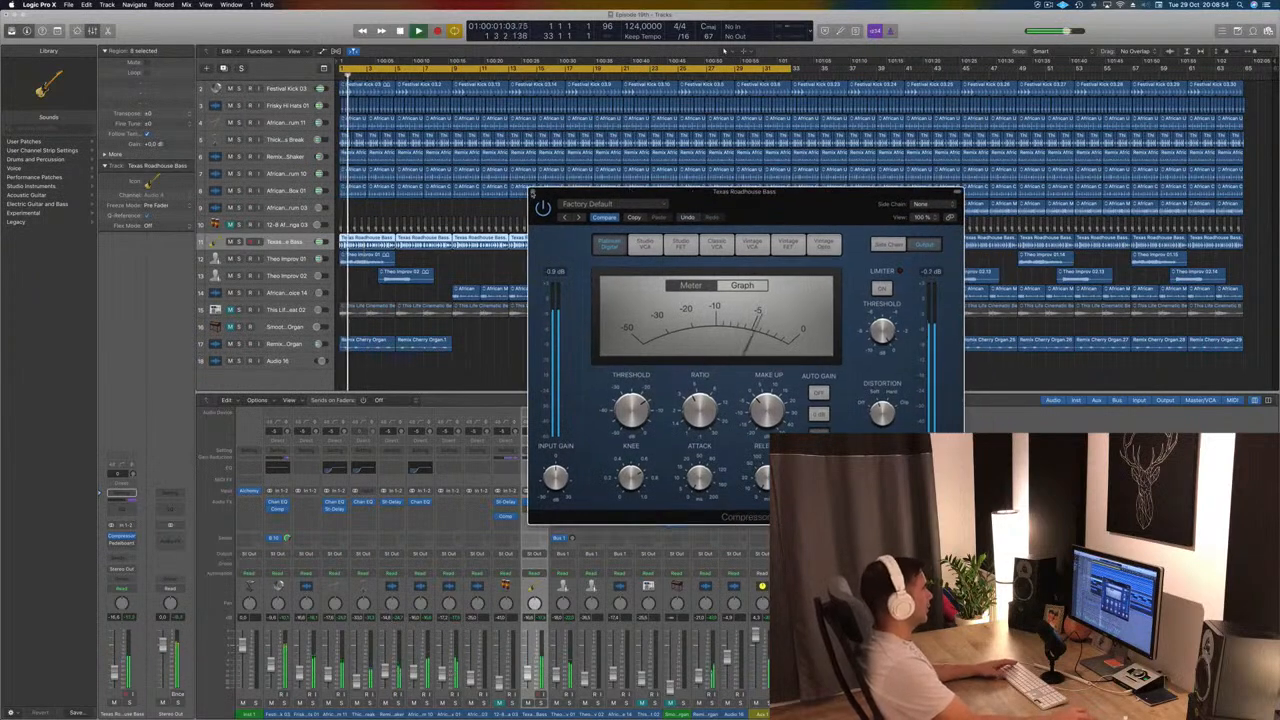
left_click(531, 191)
Step: Hide the mixer to give the arrangement more room and return playback to the start of the loop
scroll(486, 268, "down", 1)
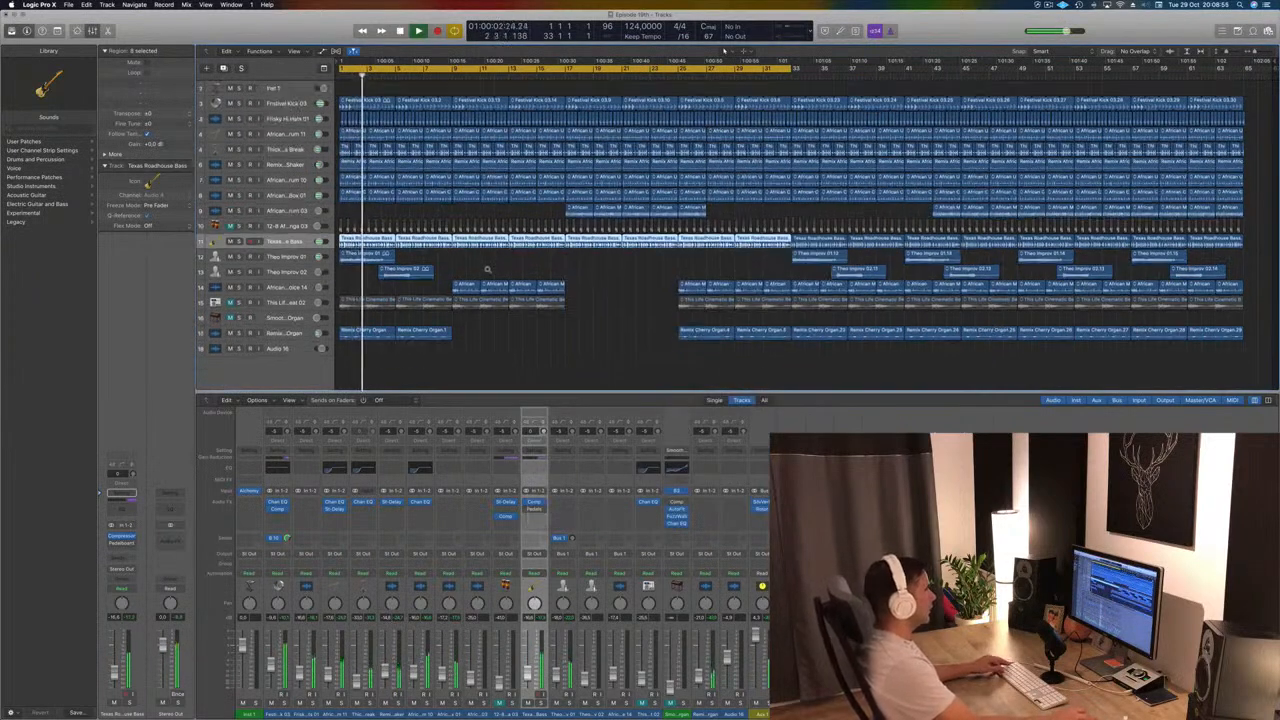
scroll(495, 275, "up", 2)
scroll(495, 275, "up", 1)
key("x")
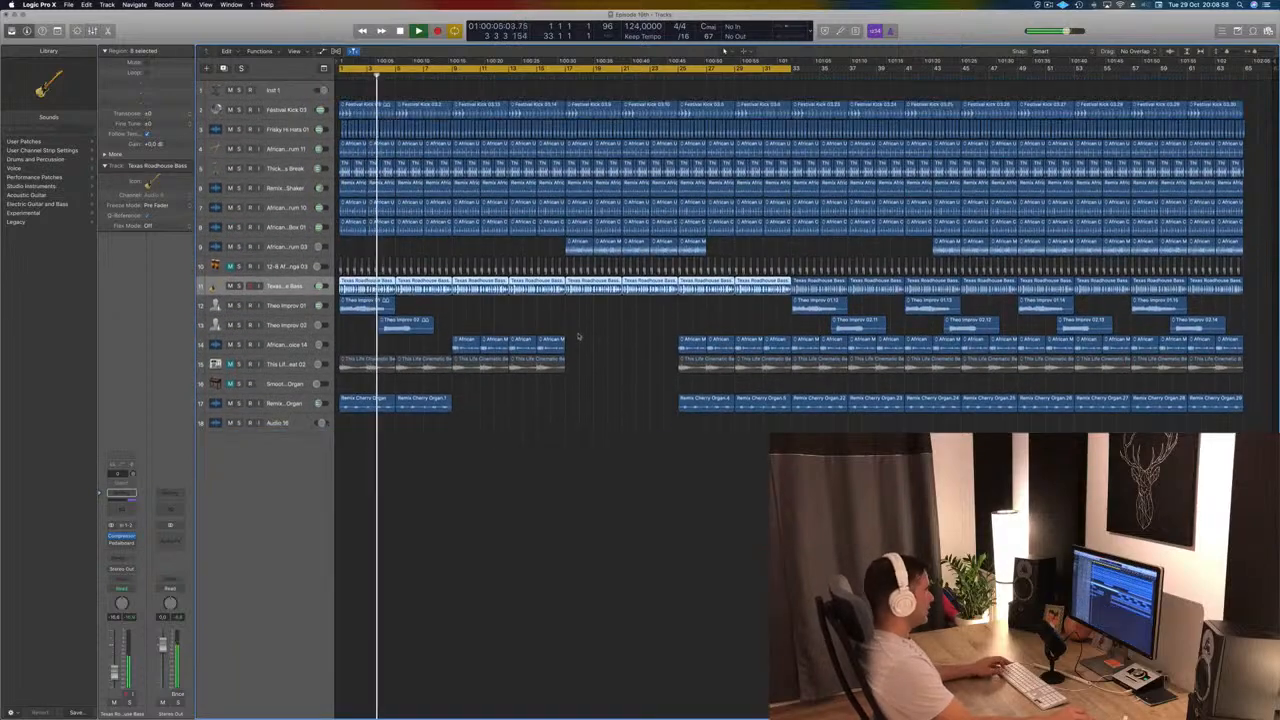
scroll(590, 444, "up", 3)
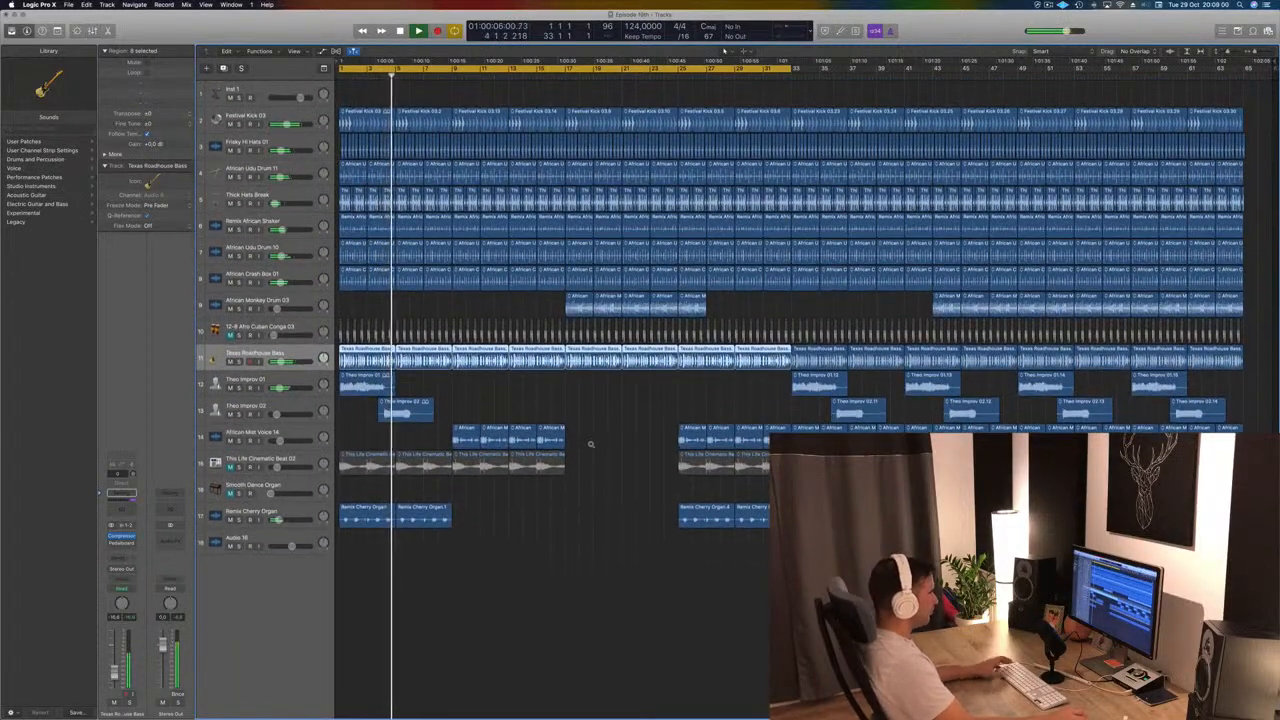
key("Return")
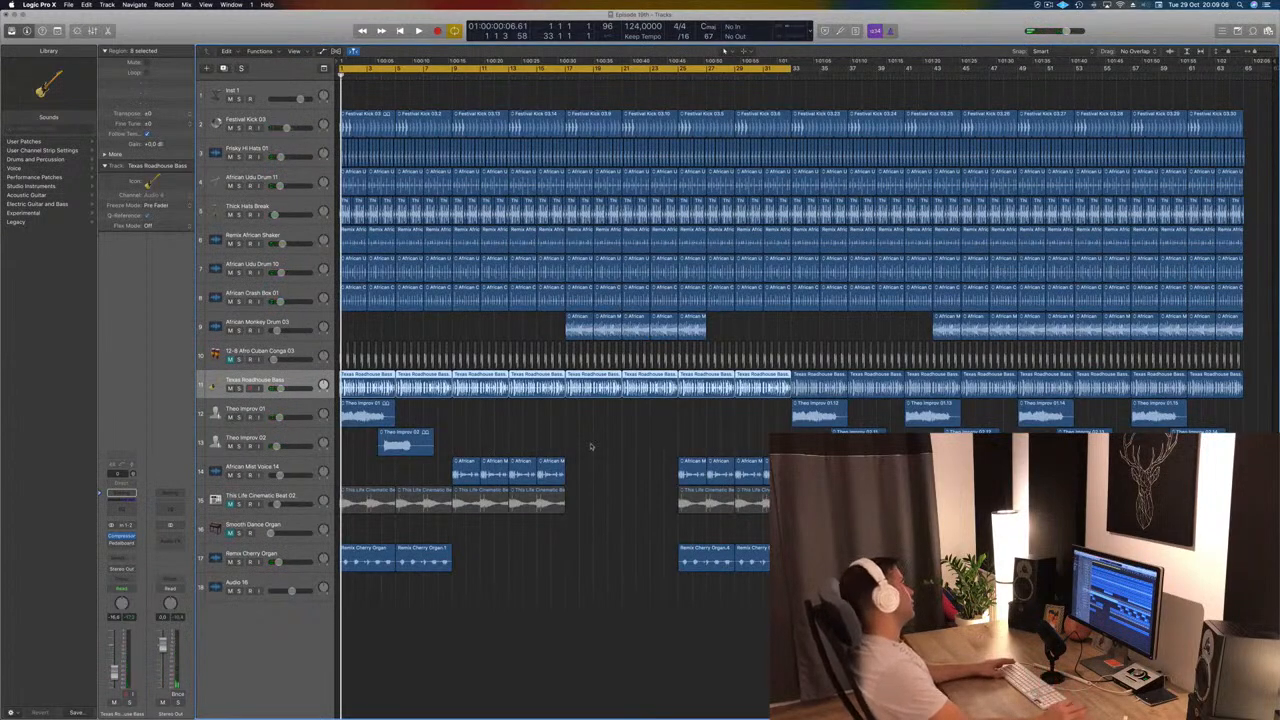
key("space")
Step: Delete the muted 12-8 Afro Cuban Conga 03 track together with its regions
key("Up")
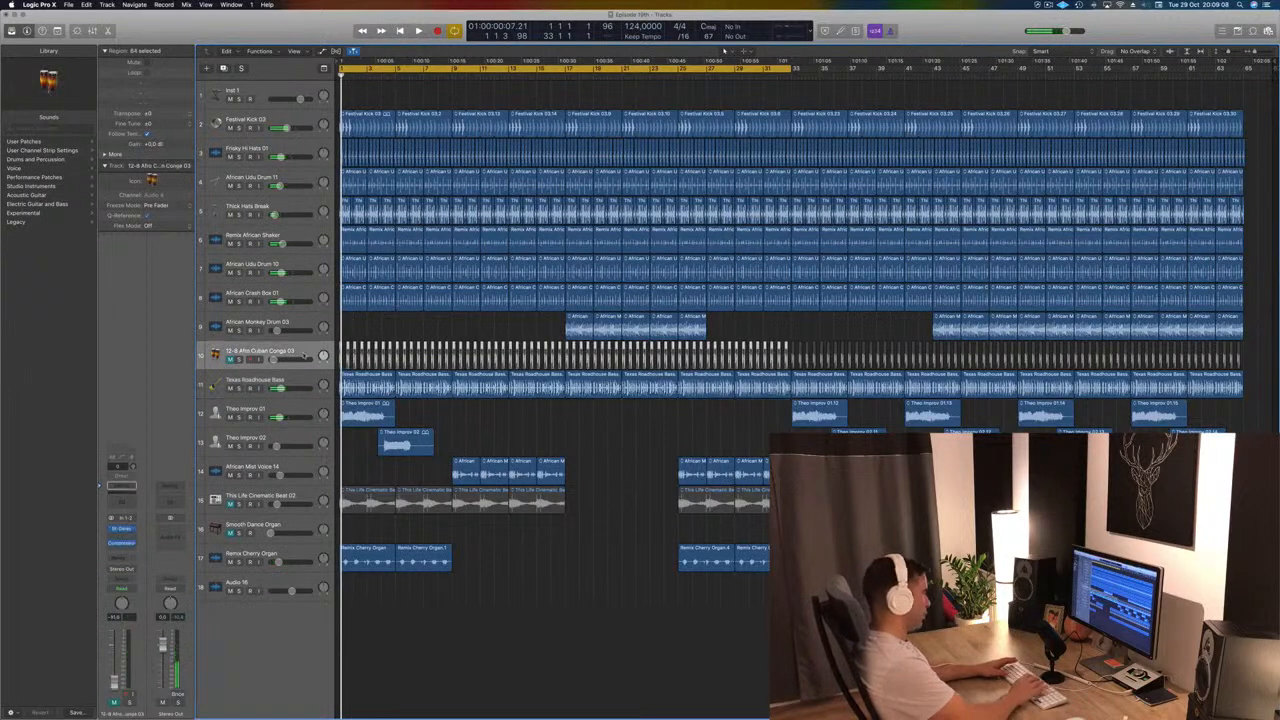
key("Delete")
key("super+BackSpace")
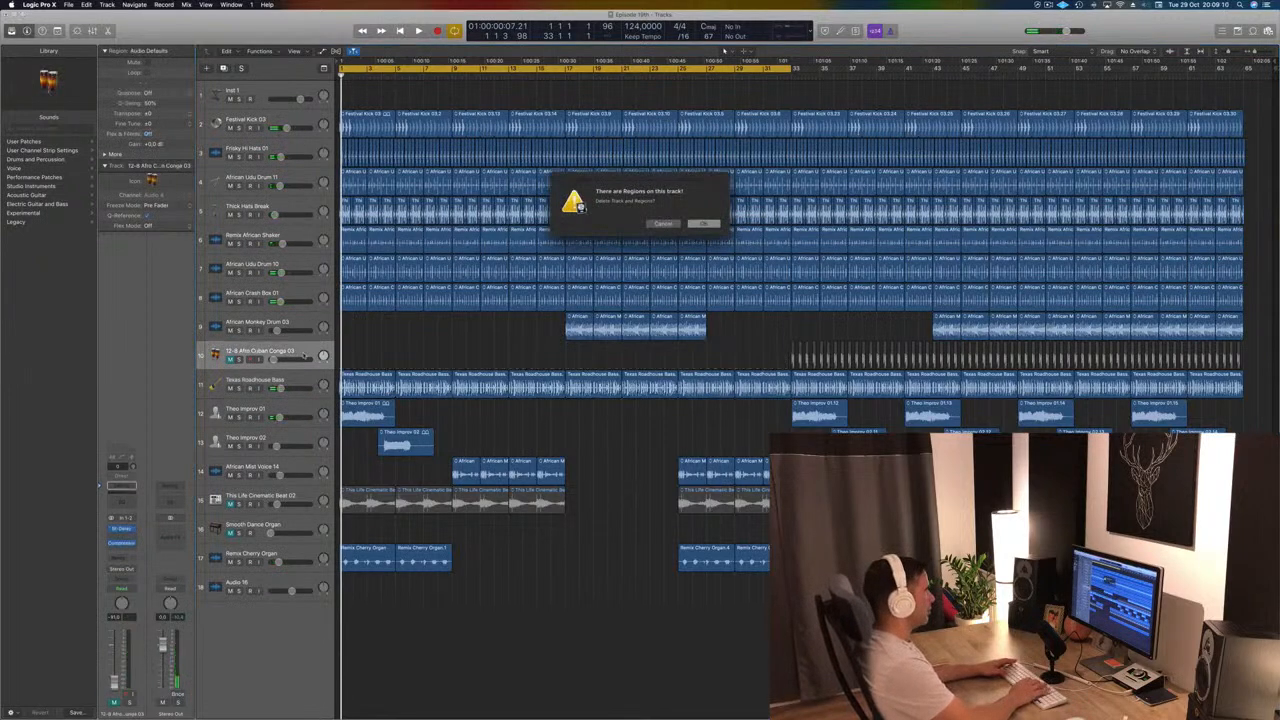
key("Return")
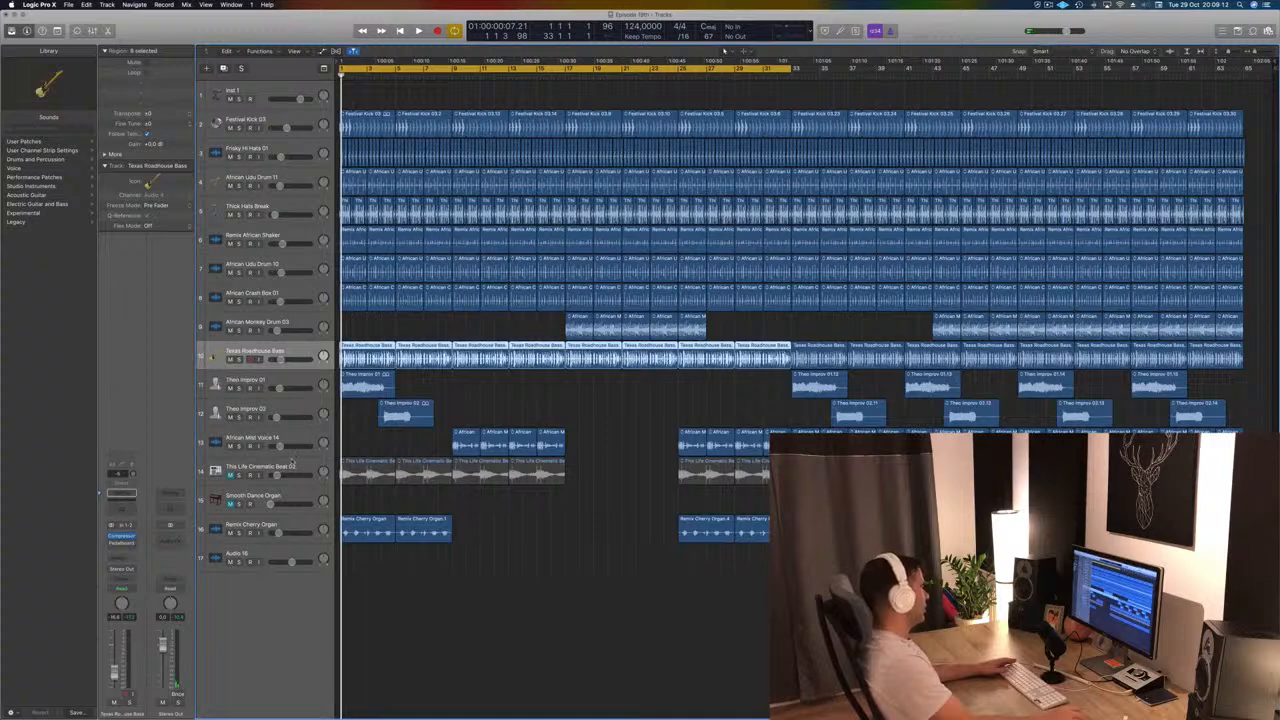
Step: Delete the muted This Life Cinematic Beat 02 track together with its regions
left_click(292, 463)
key("Delete")
key("super+BackSpace")
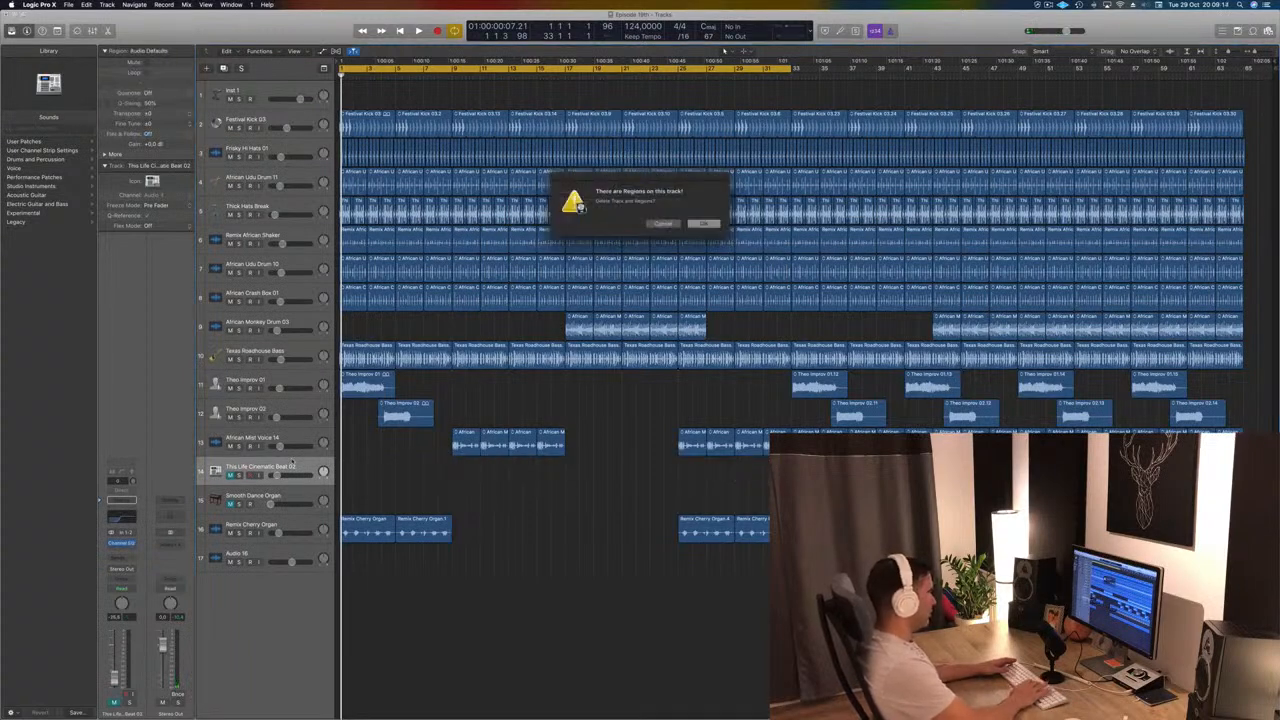
key("Return")
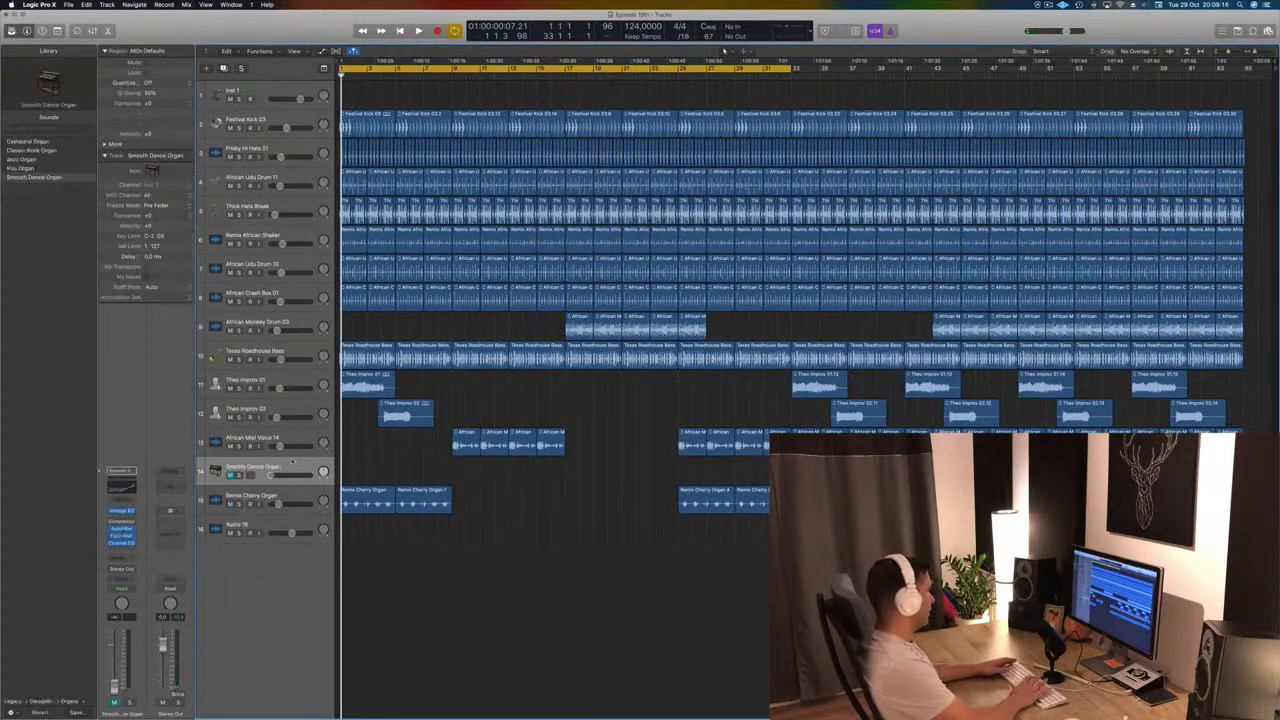
Step: Delete the empty Smooth Dance Organ and Audio 16 tracks
key("super+BackSpace")
key("Down")
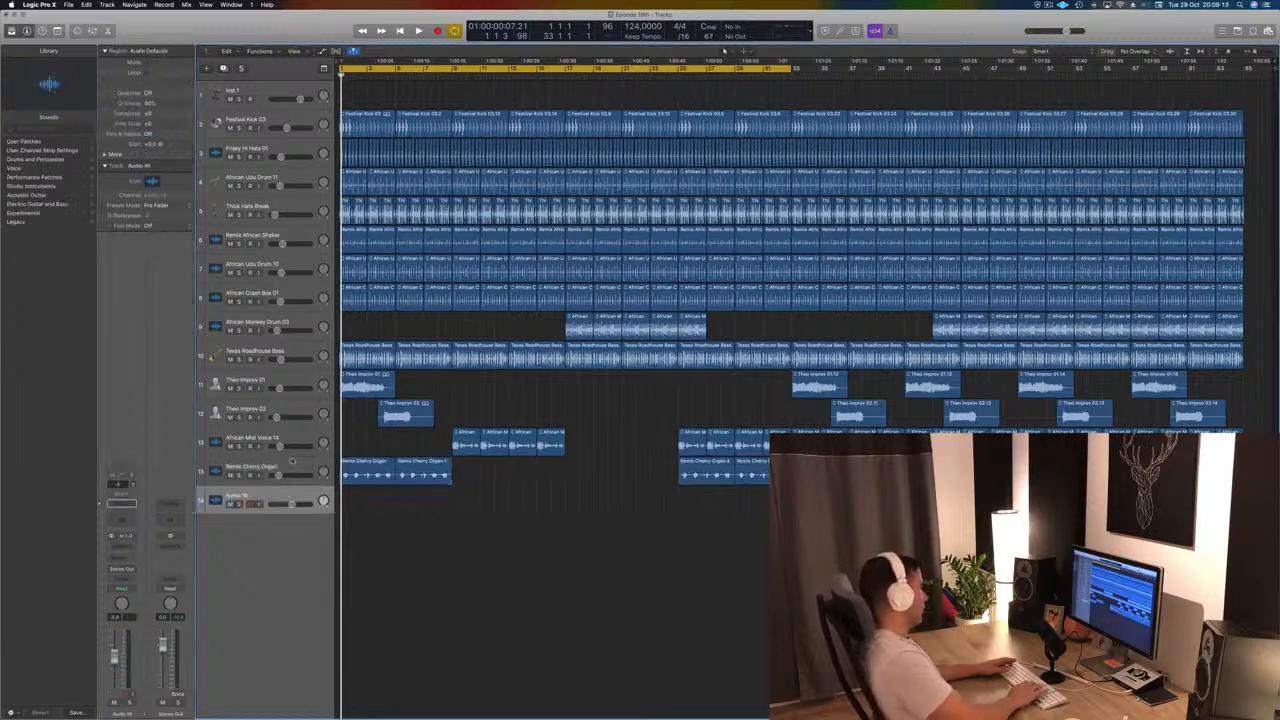
key("super+BackSpace")
Step: Play the loop, slightly lower the Remix Cherry Organ track's volume and deselect its regions
key("space")
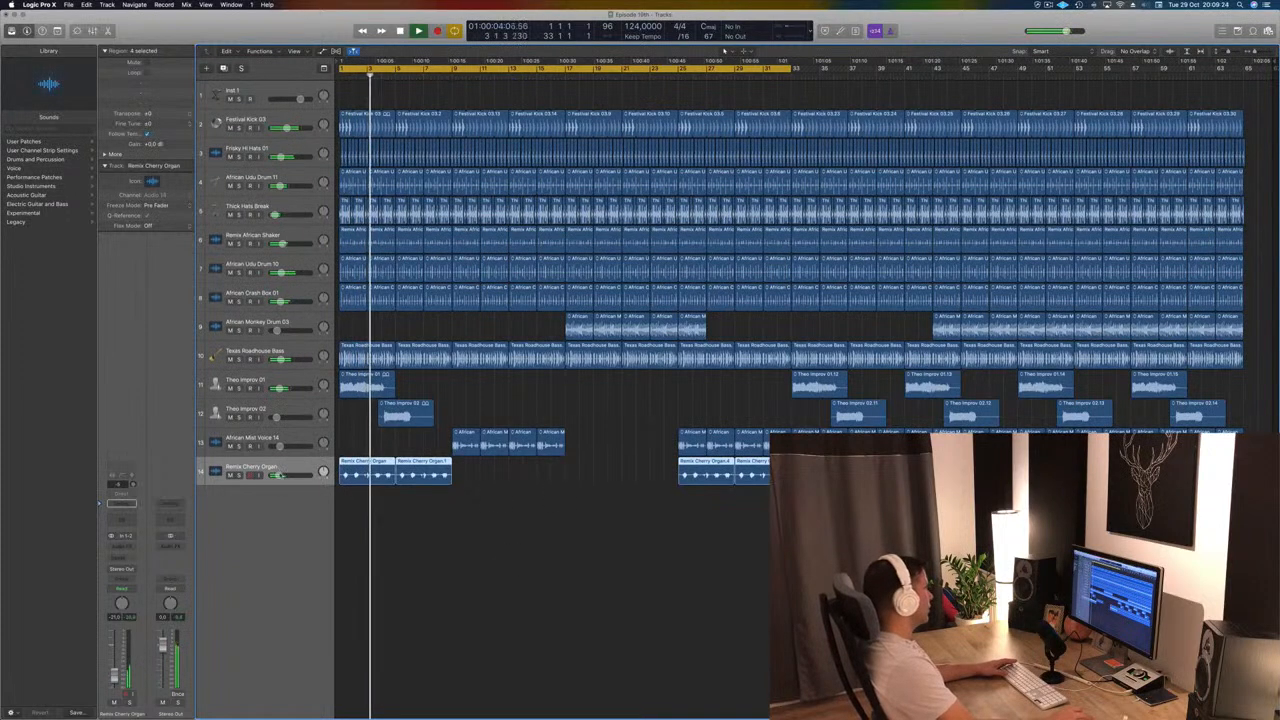
left_click_drag(279, 476, 280, 476)
left_click(532, 401)
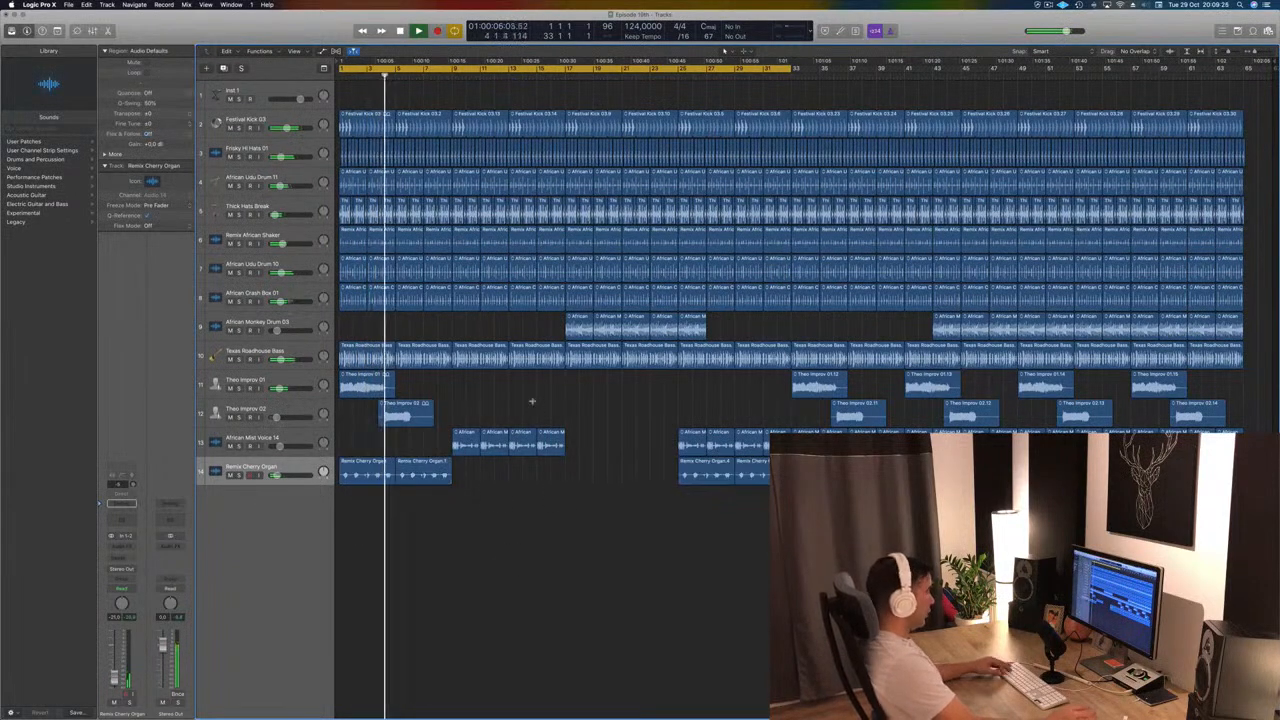
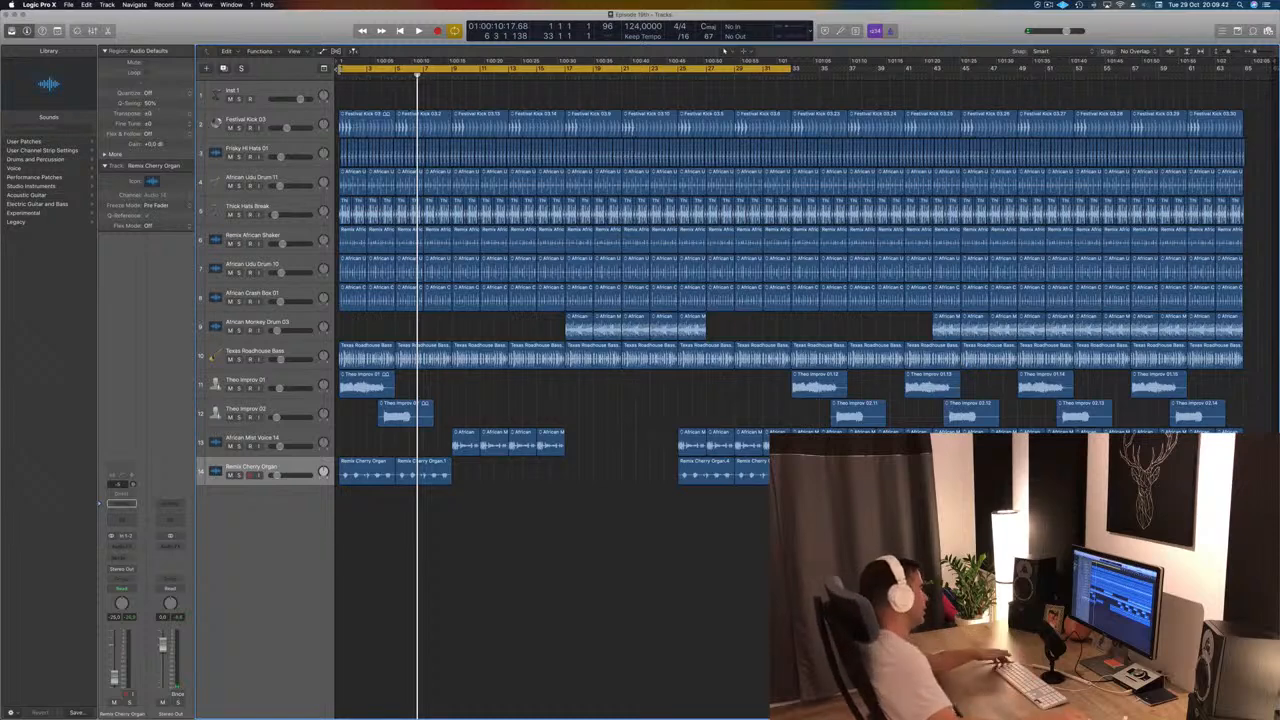
Step: Shift the cycle range to bars 17 through 48 during playback and delete the Remix Cherry Organ regions starting at bar 25
key("space")
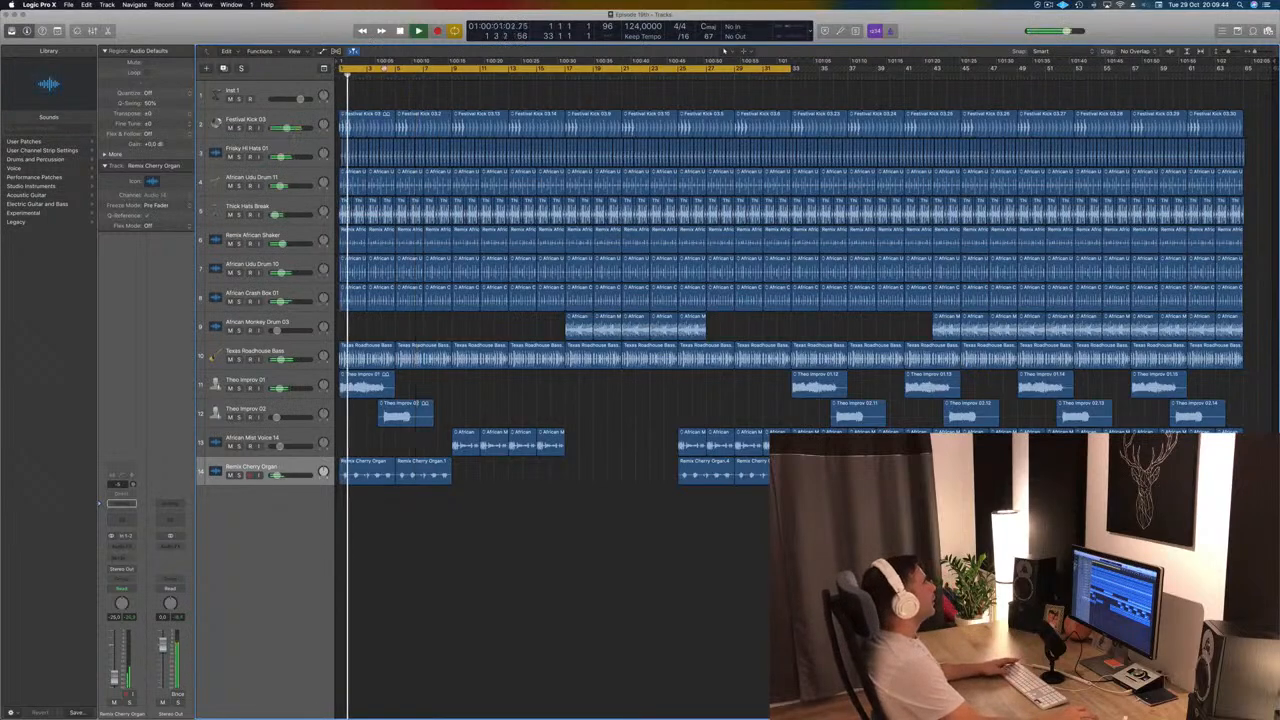
left_click_drag(401, 71, 630, 72)
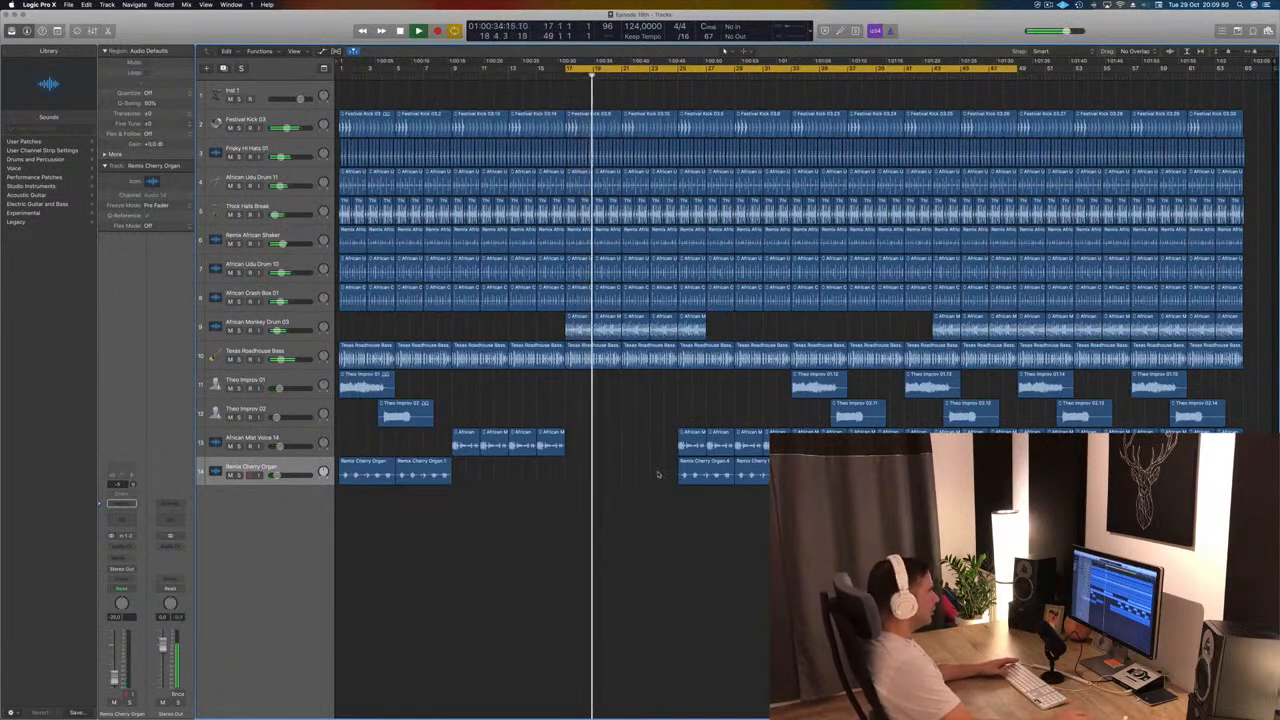
left_click_drag(658, 472, 800, 476)
key("Delete")
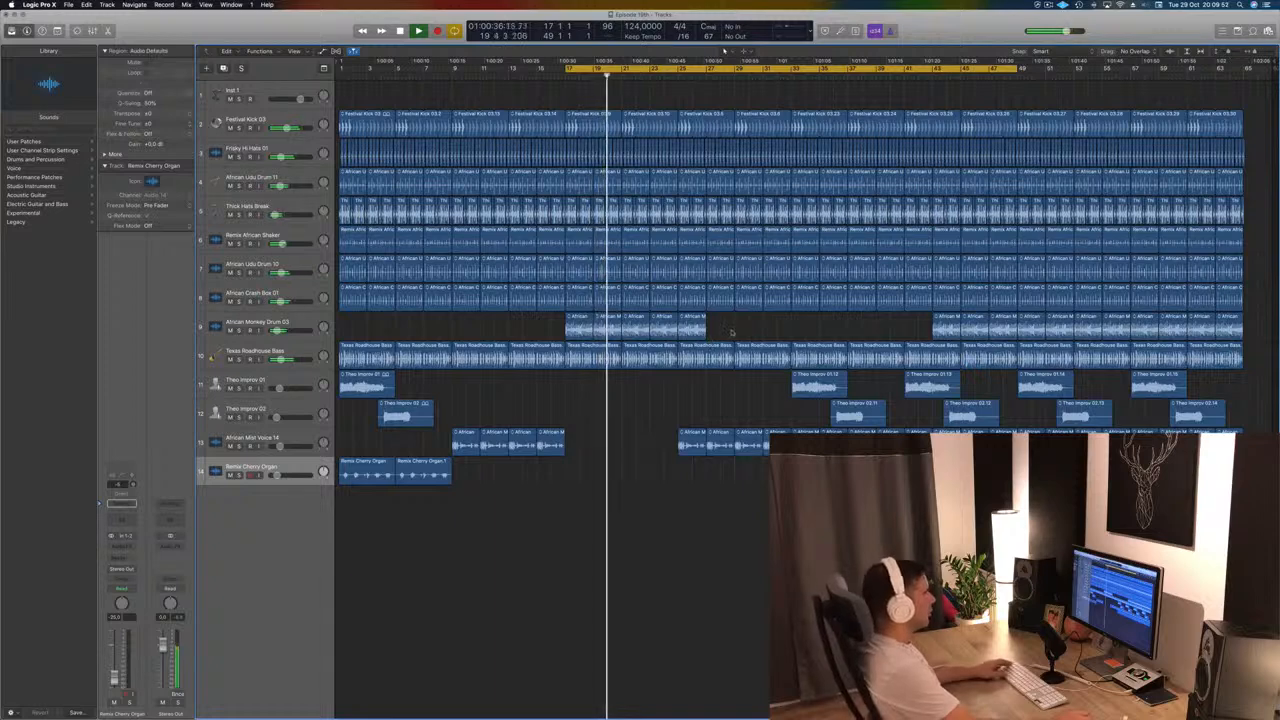
Step: Delete the single African Monkey Drum 03 region at bar 25
left_click_drag(734, 329, 585, 328)
left_click(771, 323)
left_click(688, 329)
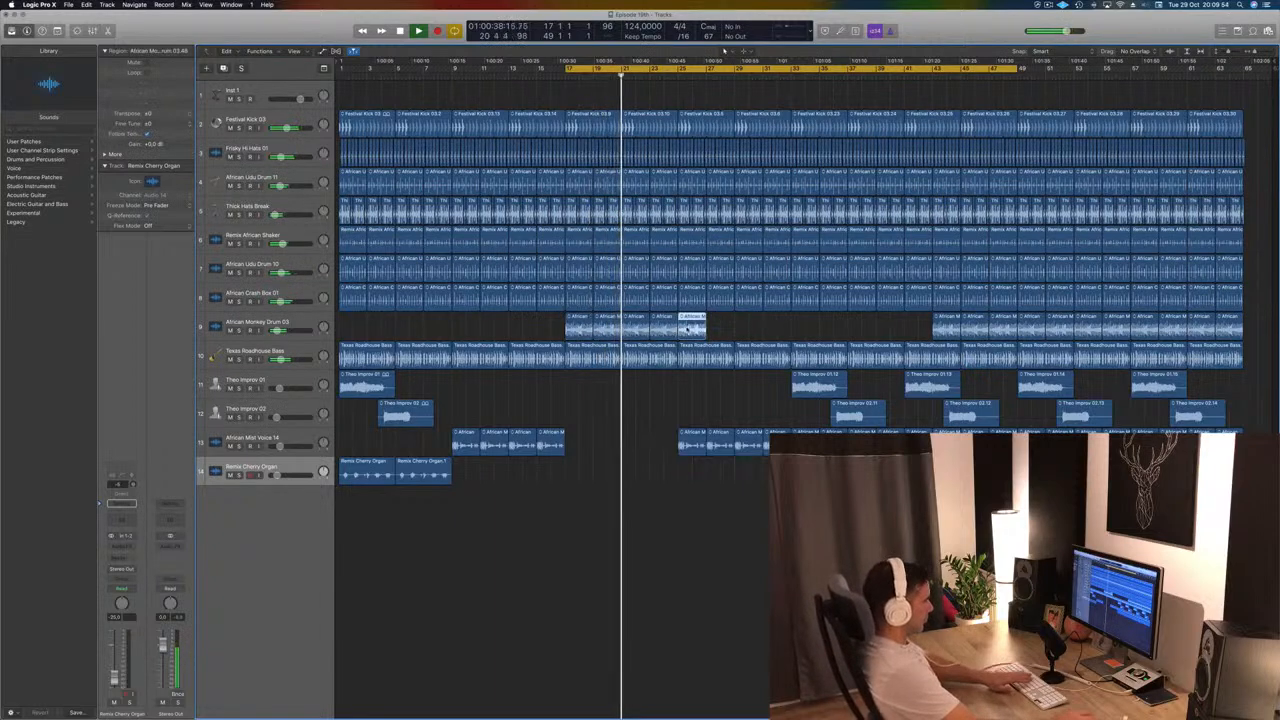
key("Delete")
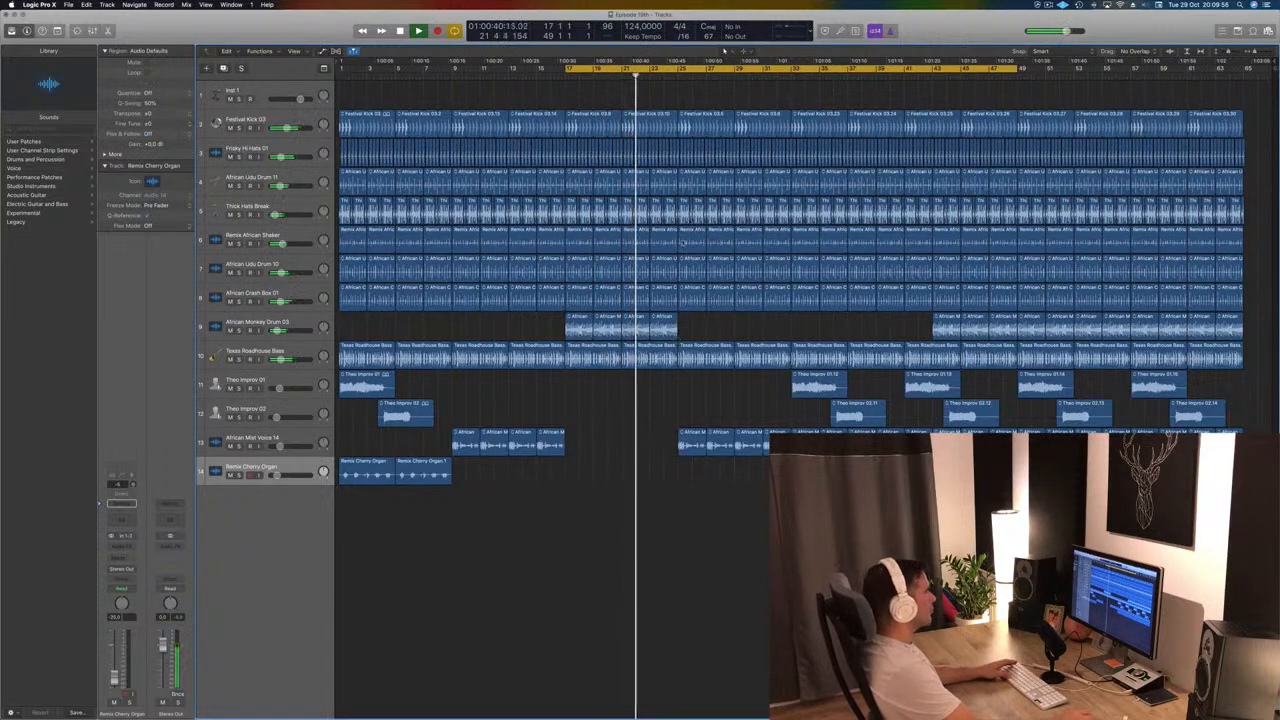
Step: Clear the African Udu Drum 11 through African Crash Box 01 regions in bars 25 to 32 and copy four African Monkey Drum 03 regions there
left_click_drag(704, 312, 772, 170)
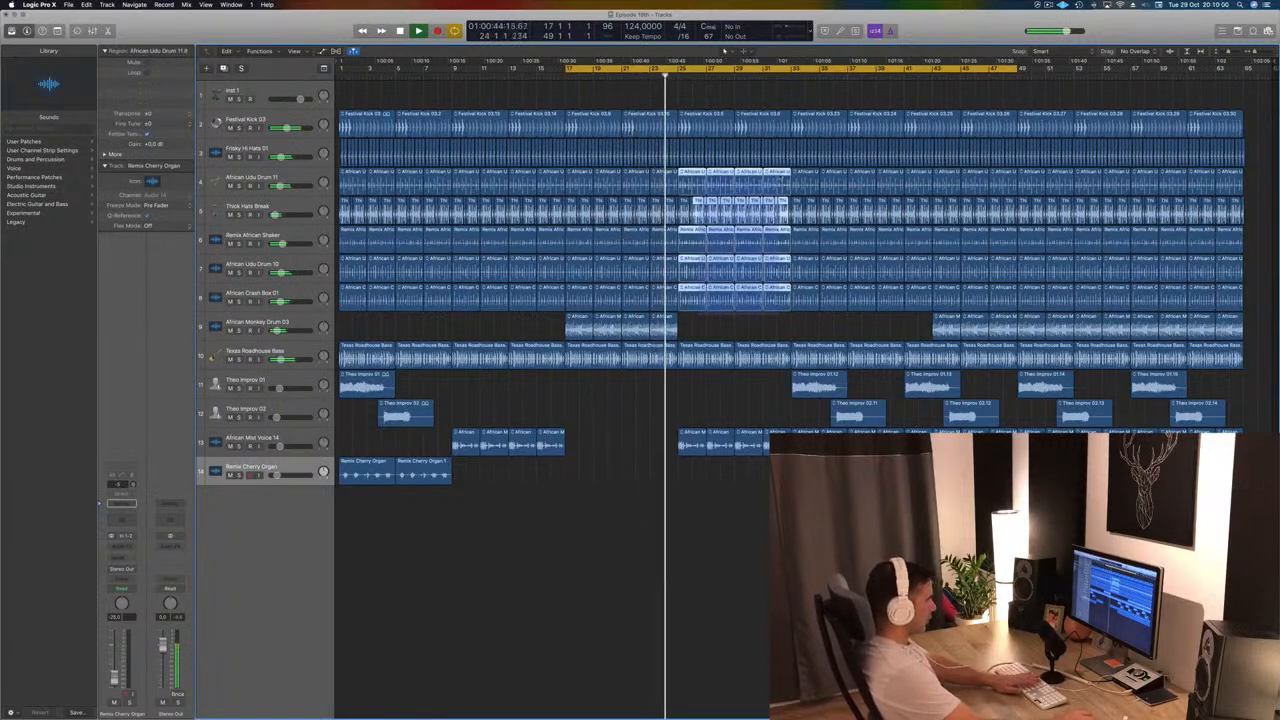
key("Delete")
key("space")
mouse_move(710, 318)
left_mouse_down()
mouse_move(616, 328)
mouse_move(688, 328)
left_mouse_up()
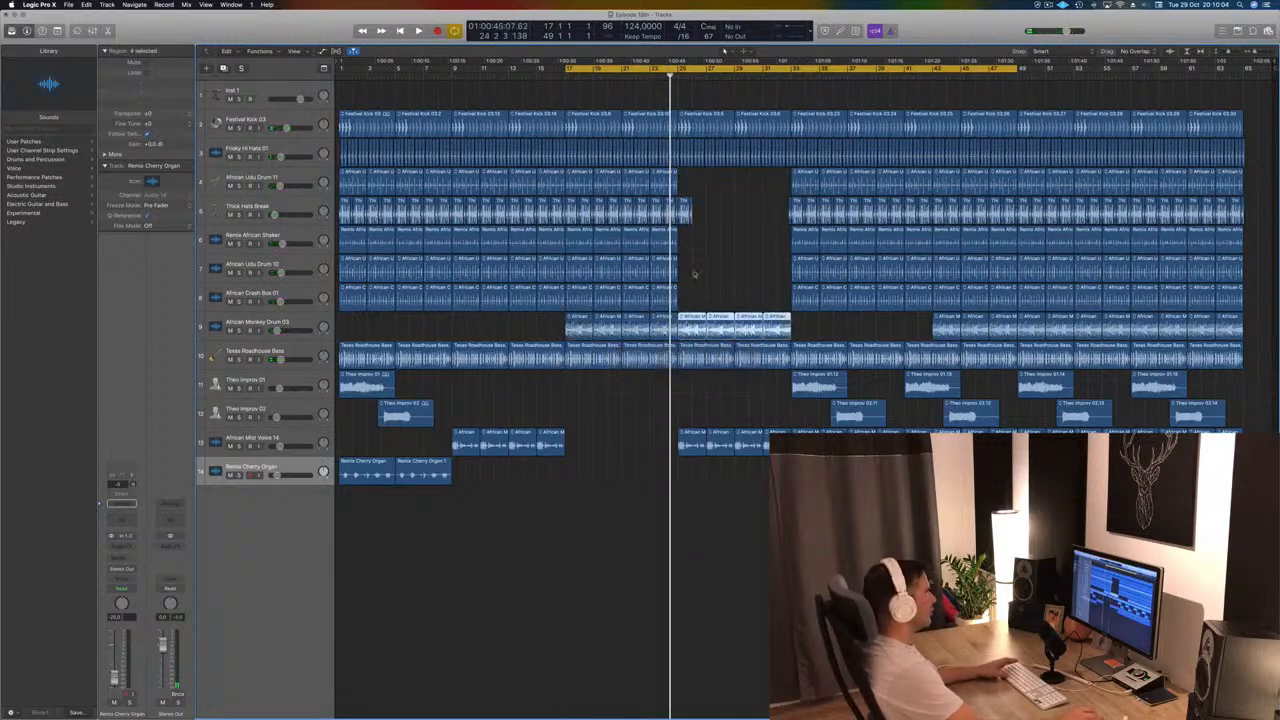
Step: Move the cycle start to bar 25 and delete the leftover Thick Hats Break region there
left_click(568, 70)
key("space")
left_click_drag(570, 72, 680, 72)
left_click(684, 204)
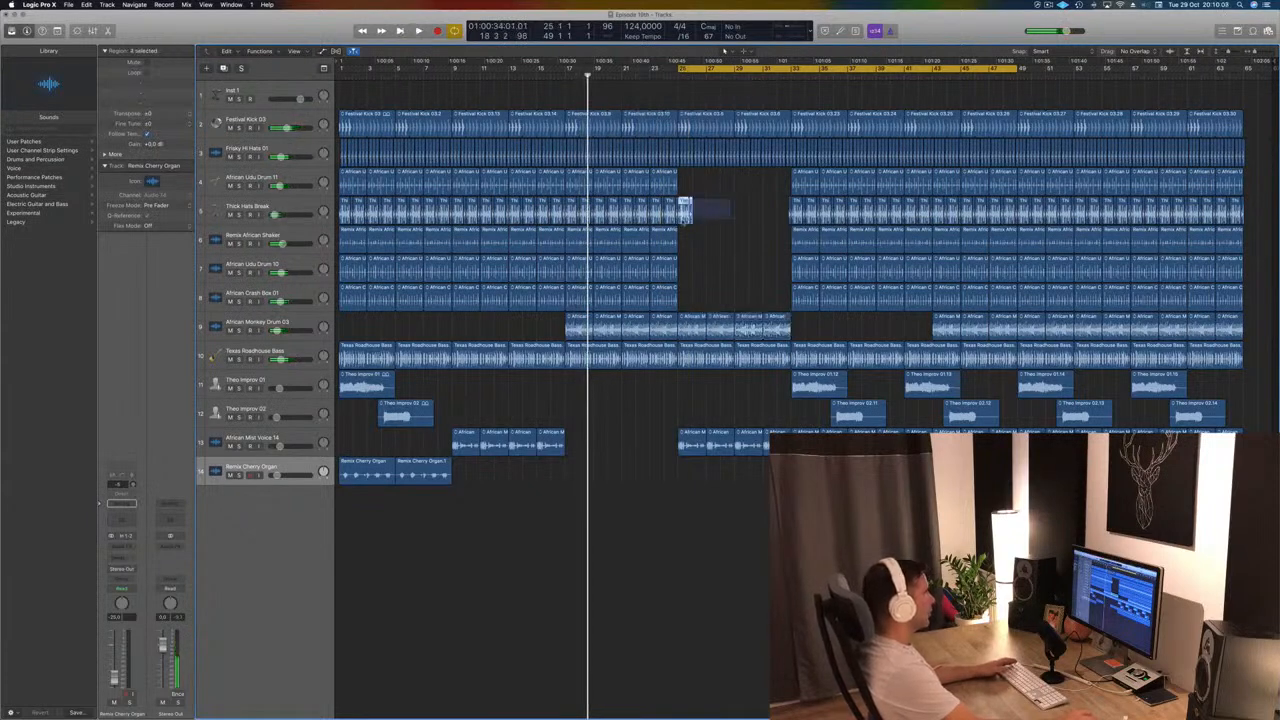
key("Delete")
Step: Audition the breakdown from bar 25 and delete the four African Monkey Drum 03 regions in bars 25 to 32
key("space")
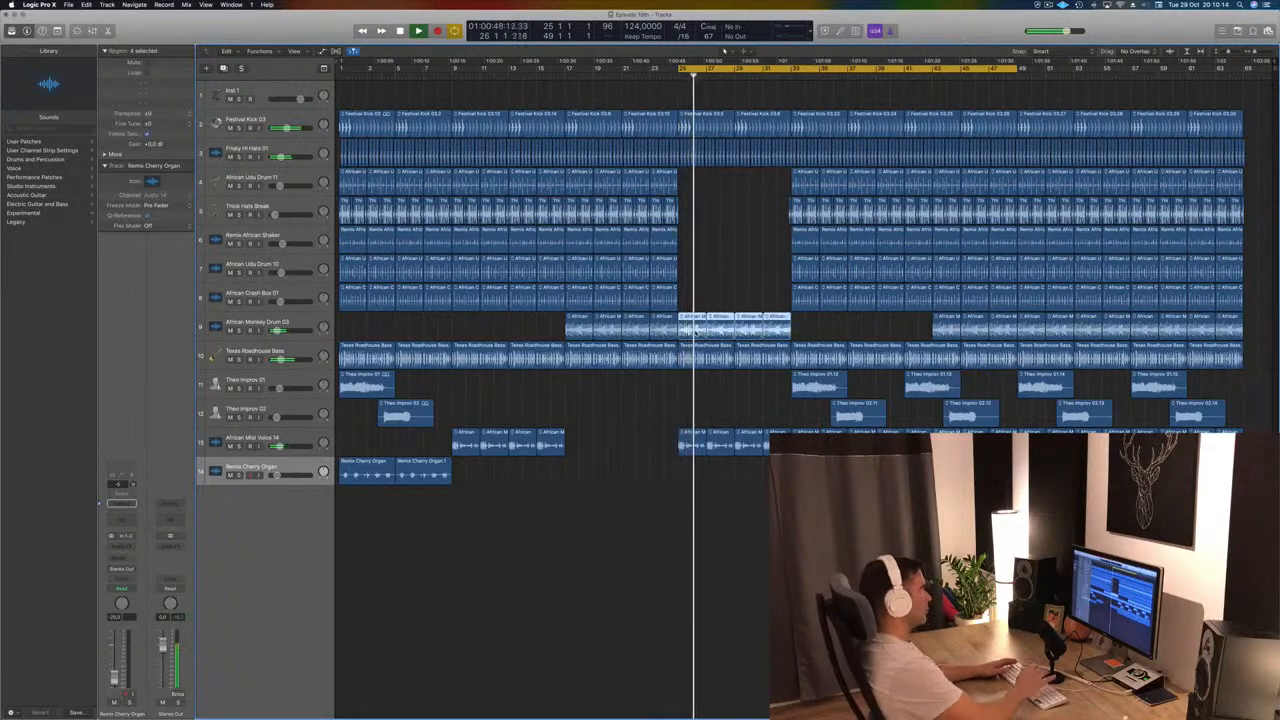
key("Delete")
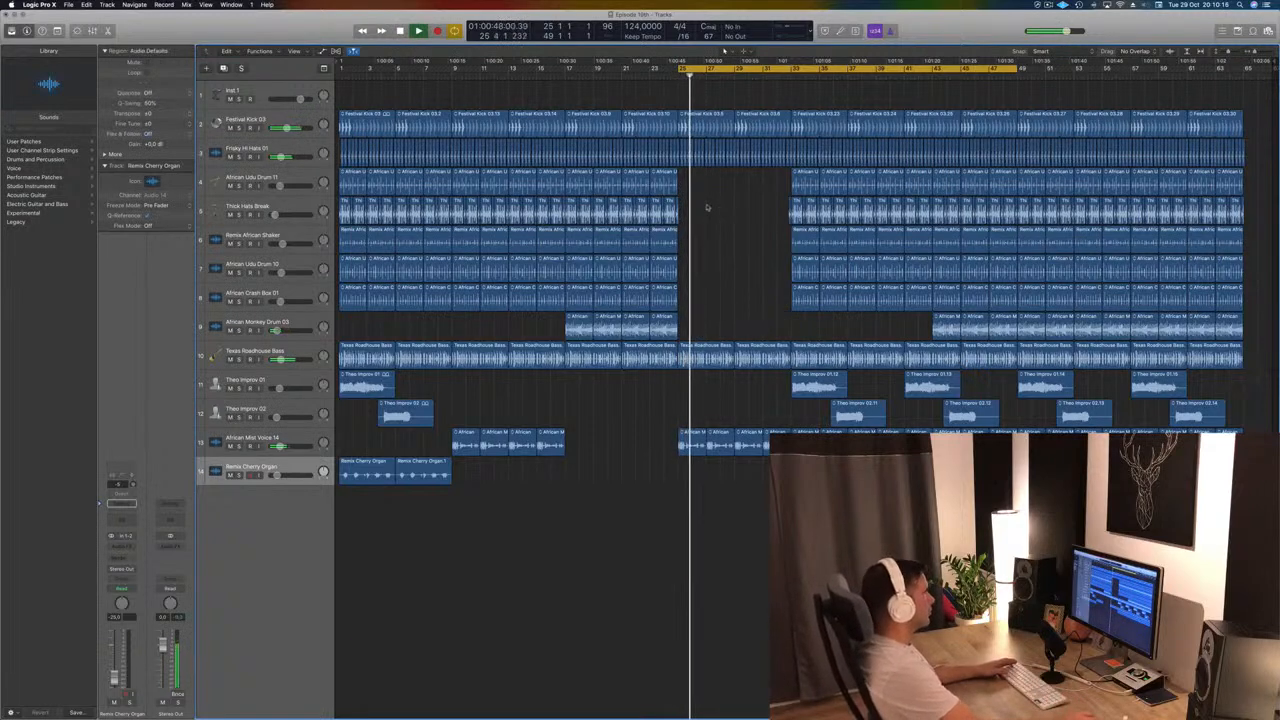
key("space")
Step: Delete the two Texas Roadhouse Bass regions in bars 25 to 32 and put four African Monkey Drum 03 regions back there
left_click_drag(719, 331, 761, 368)
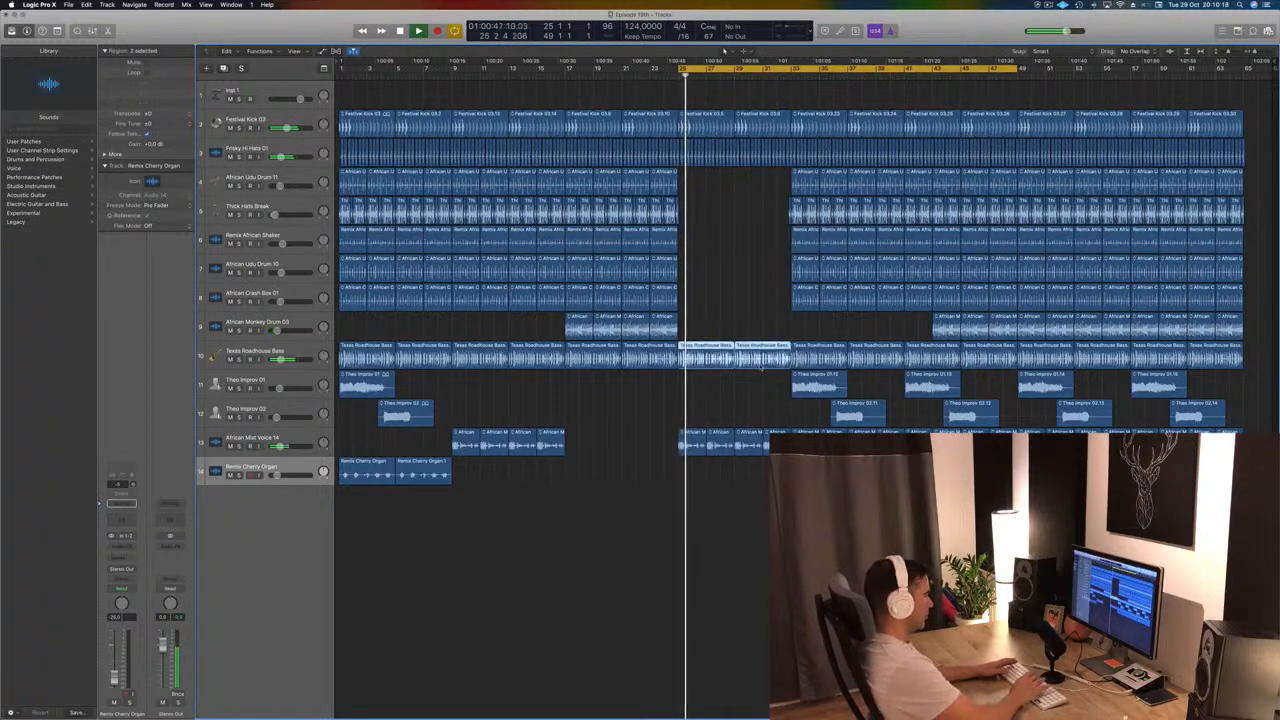
key("Delete")
mouse_move(706, 330)
left_mouse_down()
mouse_move(561, 337)
mouse_move(687, 318)
left_mouse_up()
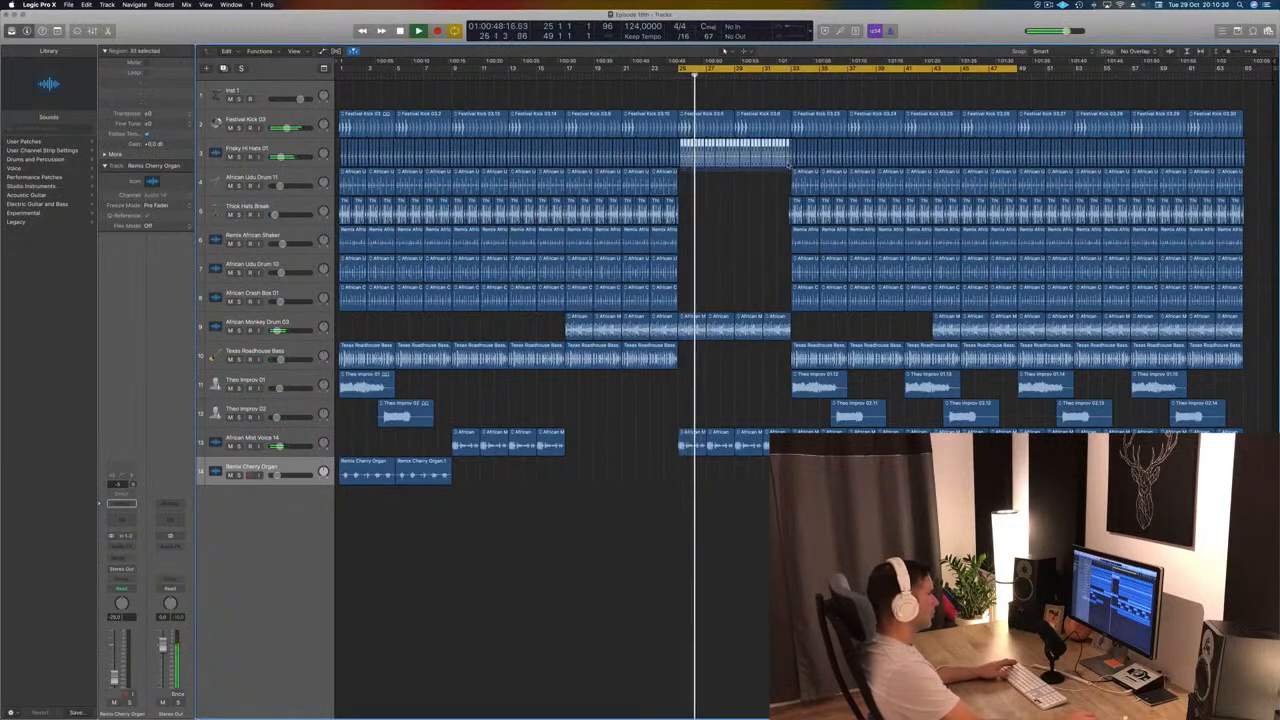
Step: Delete the Frisky Hi Hats 01 regions in bars 25 to 32
key("Delete")
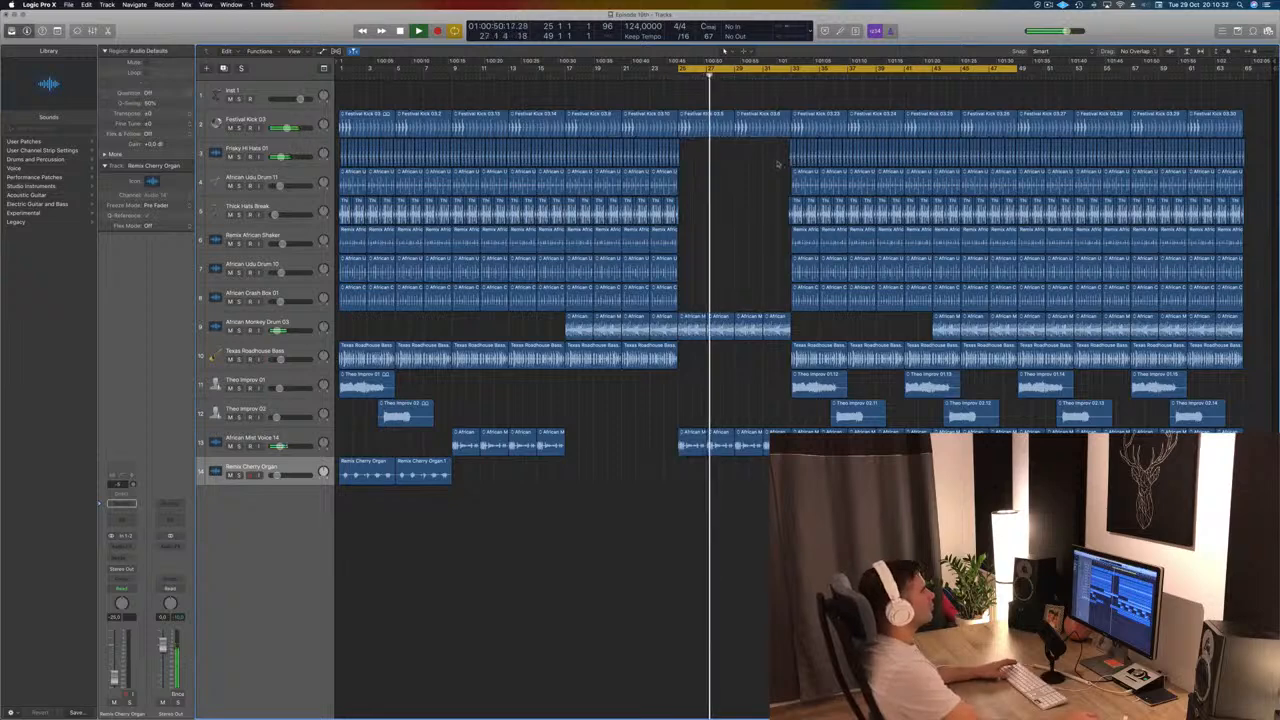
scroll(745, 246, "right", 3)
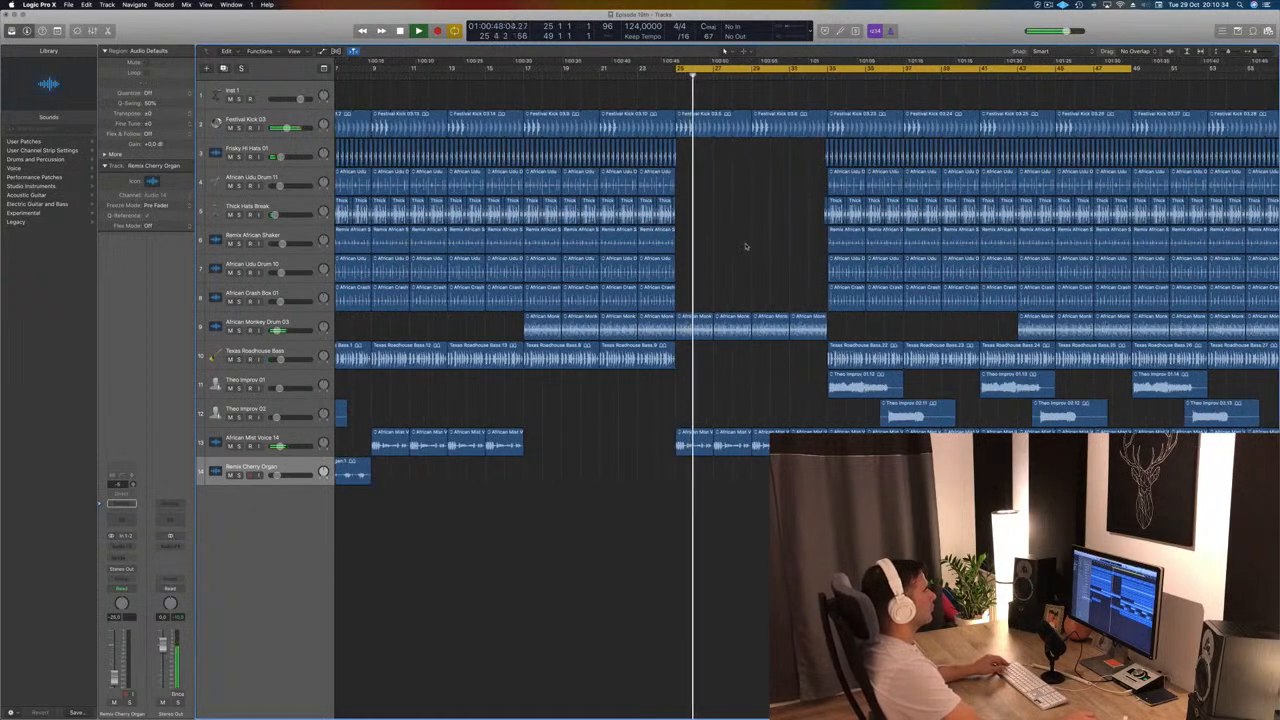
scroll(748, 246, "left", 2)
Step: Add a Channel EQ to the African Monkey Drum 03 track with a 24 dB/Oct low cut at about 250 Hz
left_click(308, 326)
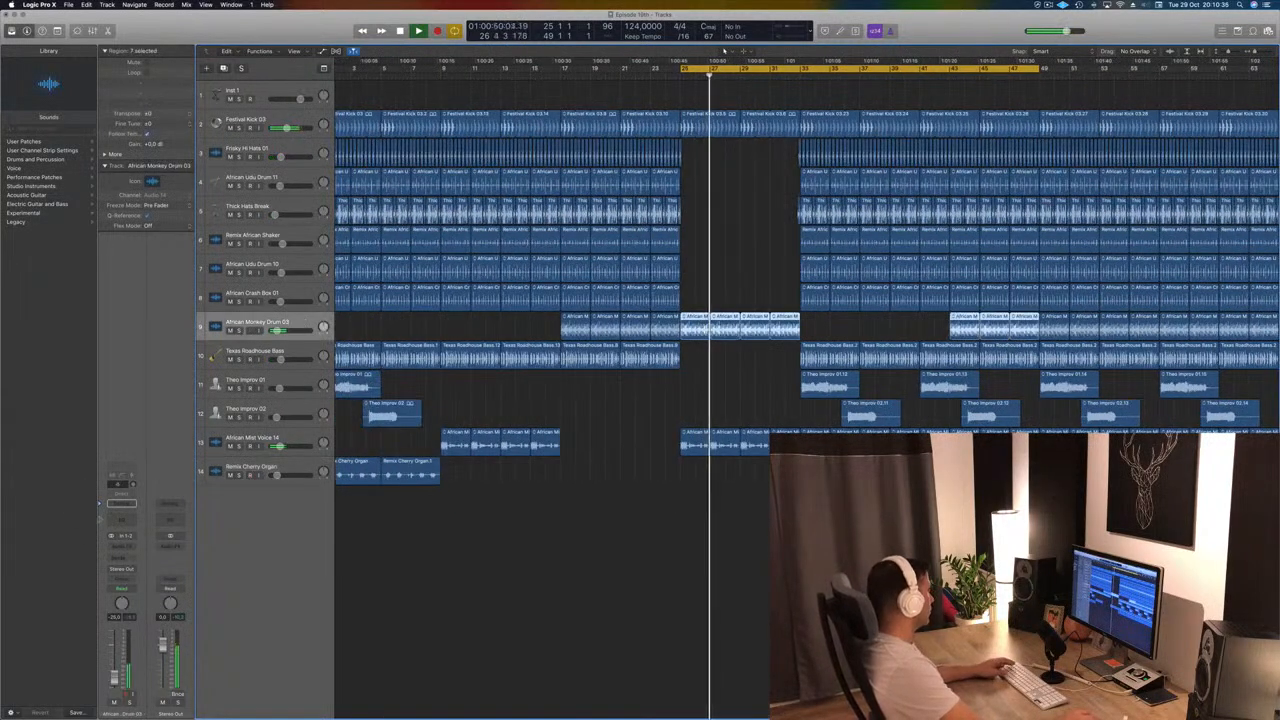
double_click(114, 520)
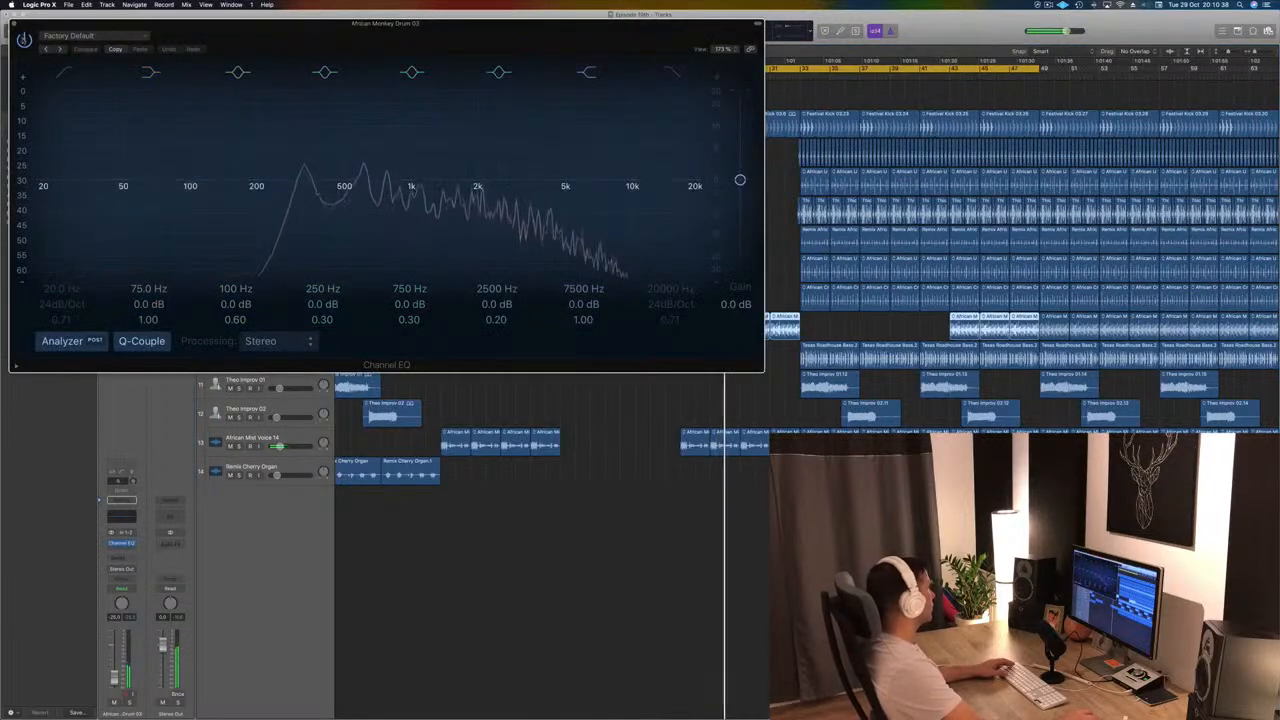
left_click_drag(66, 143, 328, 162)
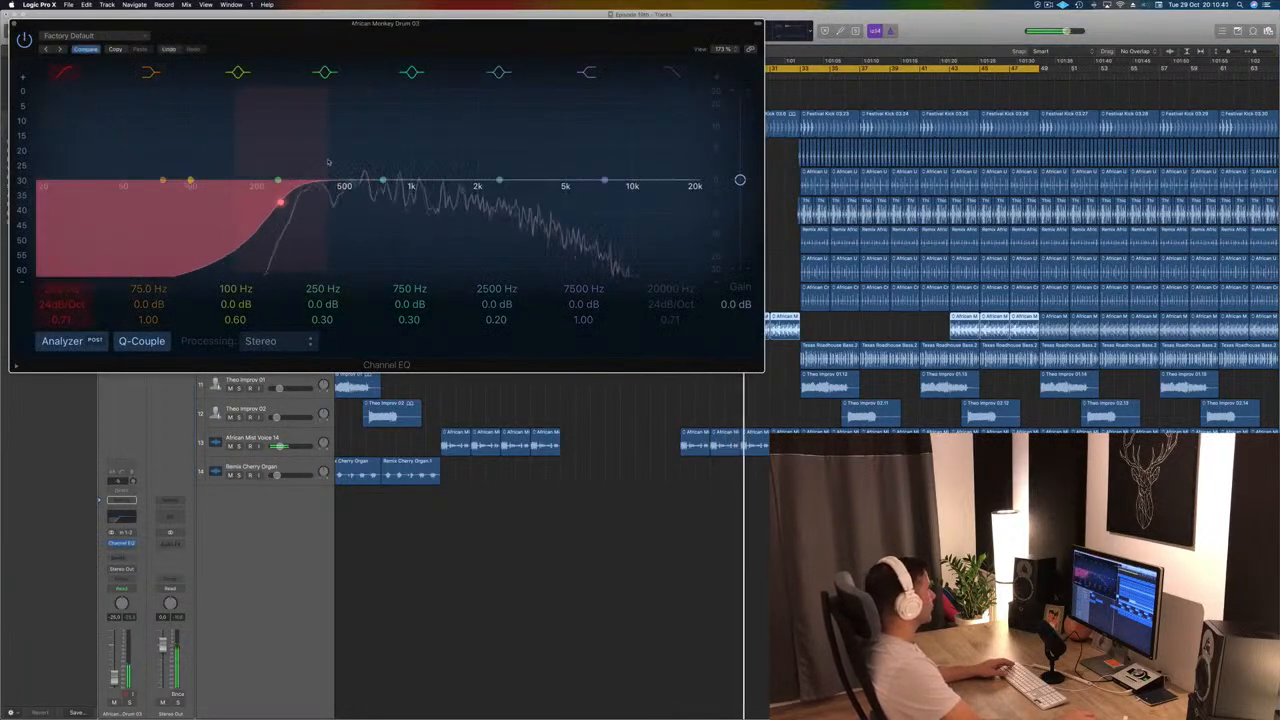
left_click(14, 23)
key("Return")
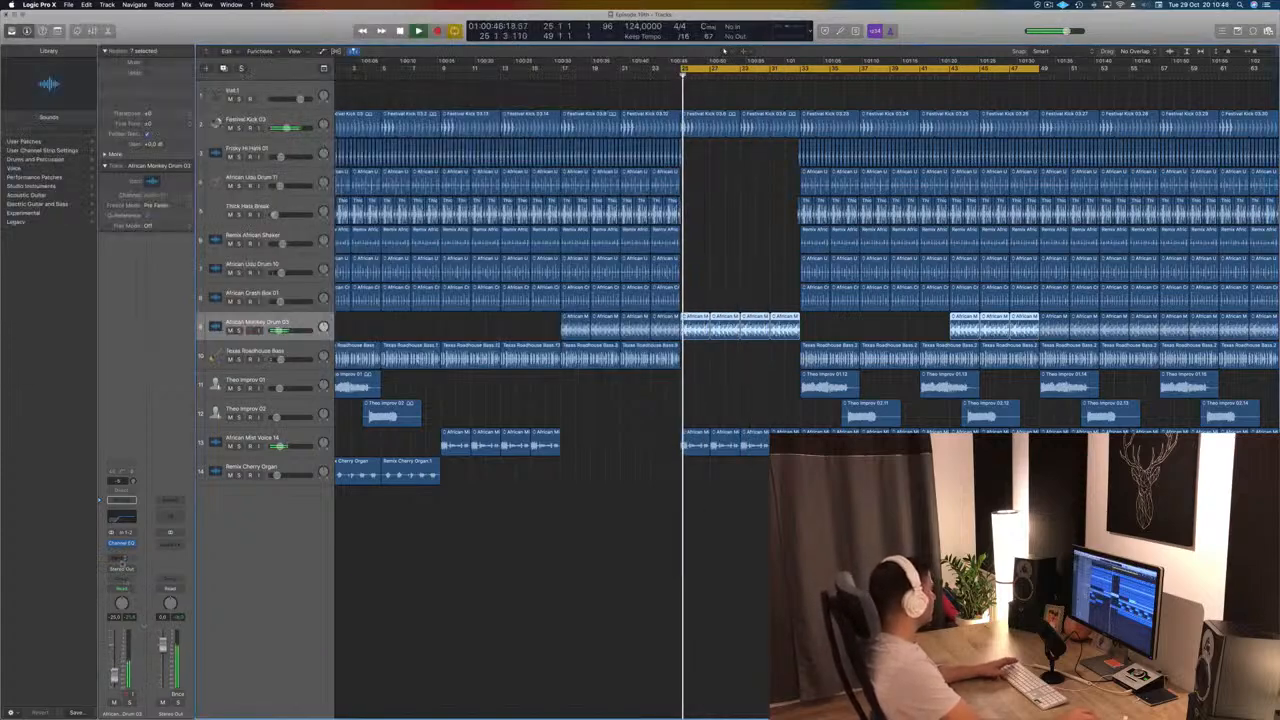
Step: Insert a stereo Compressor after the Channel EQ on the African Monkey Drum 03 track
left_click(121, 556)
left_click(219, 614)
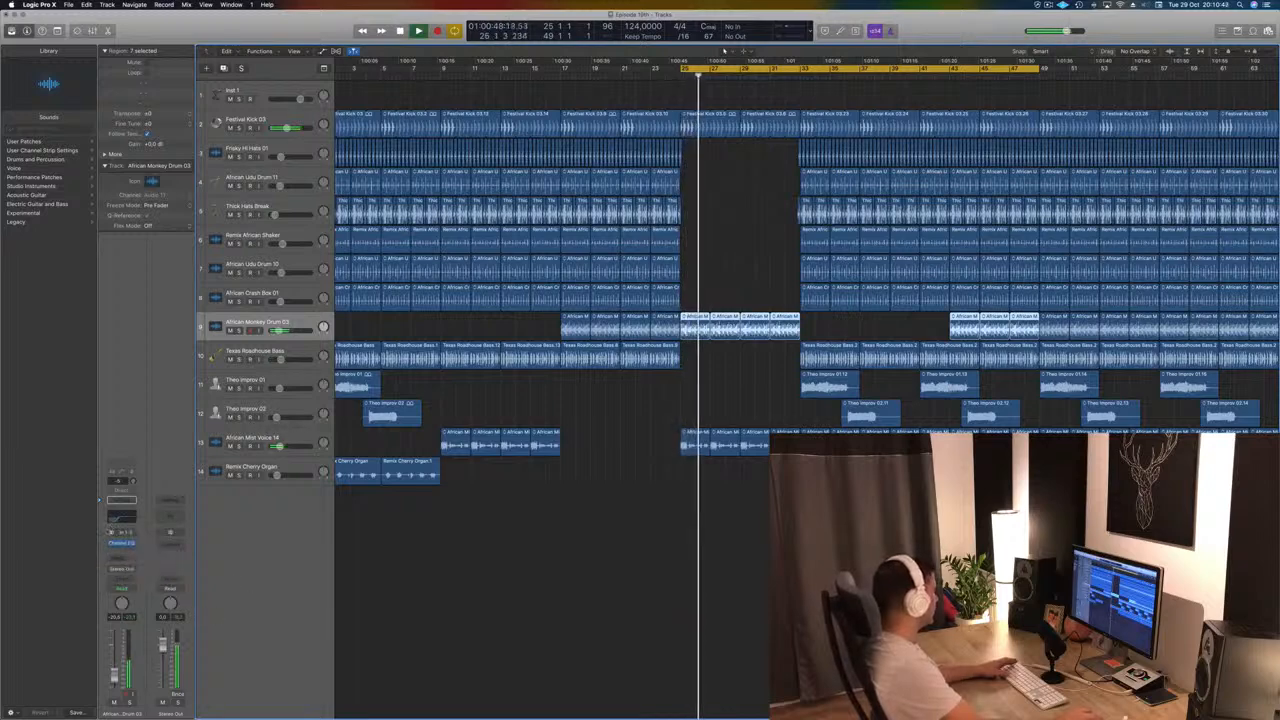
left_click(121, 552)
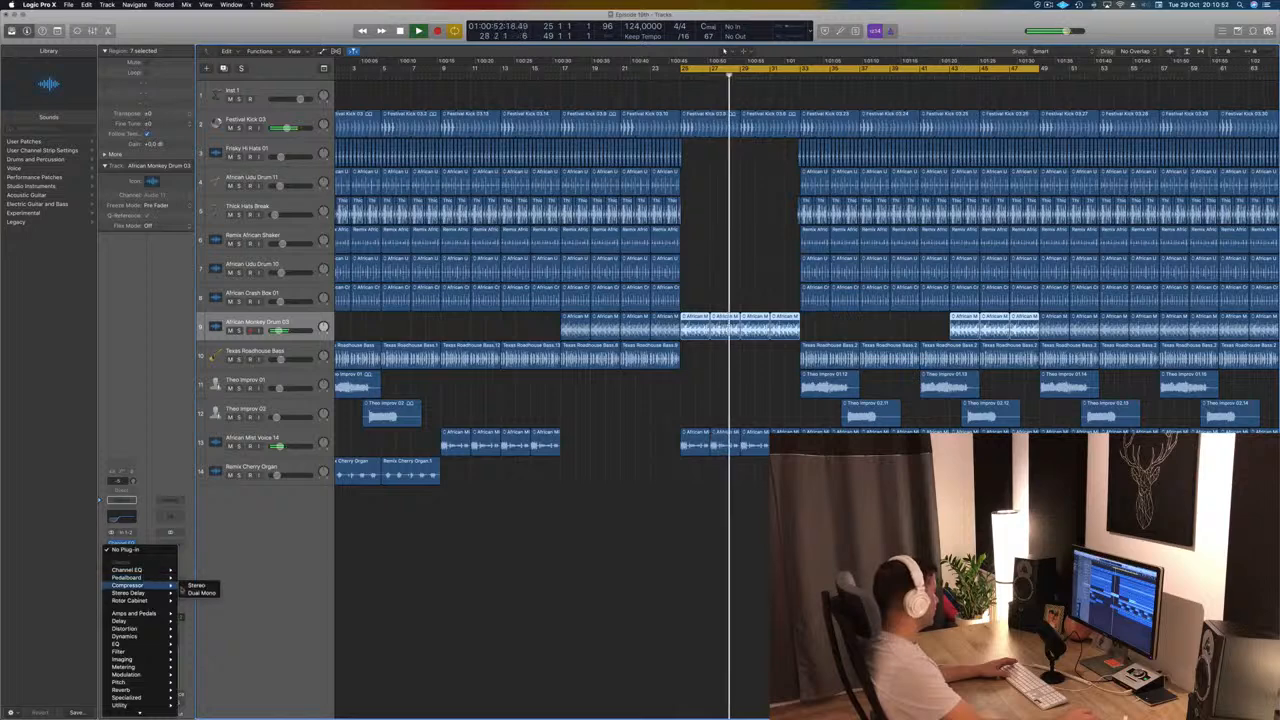
left_click(197, 585)
left_click_drag(345, 40, 550, 52)
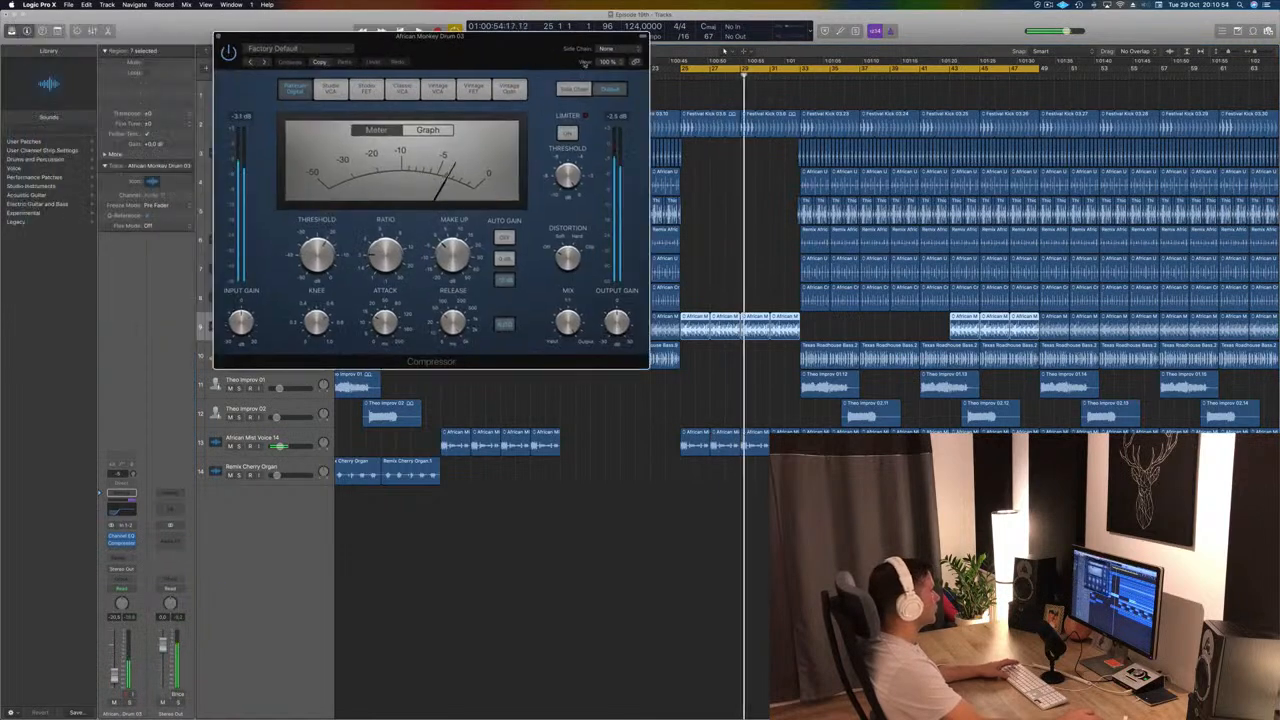
Step: Adjust the compressor's settings and set its side chain source to Bus 10, fed by Festival Kick 03
left_click(607, 47)
mouse_move(630, 85)
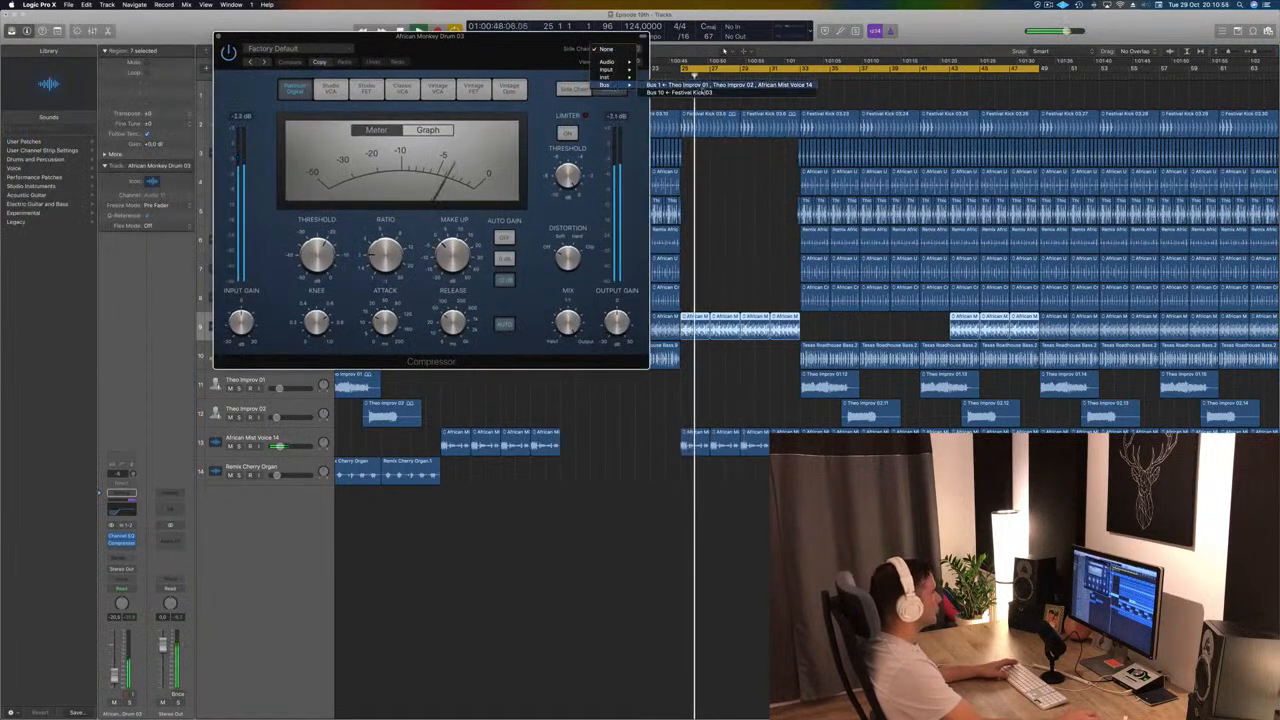
left_click_drag(484, 54, 657, 65)
left_click_drag(624, 335, 621, 364)
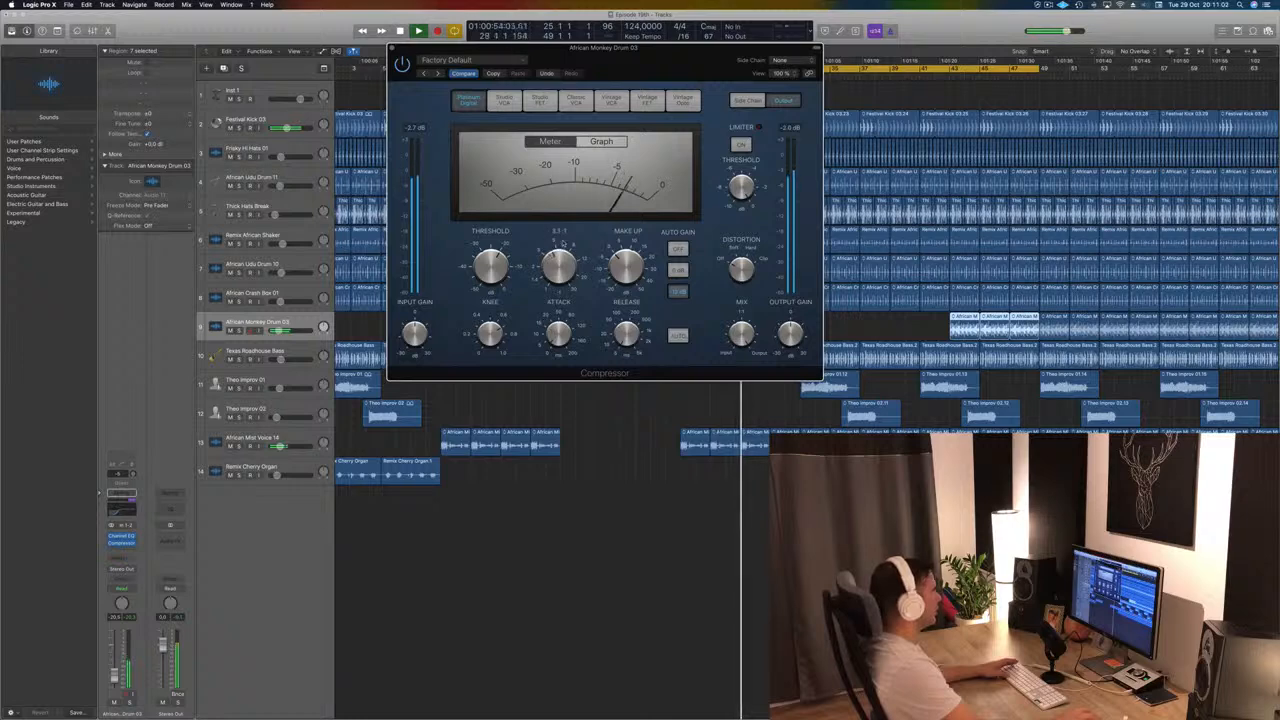
left_click(779, 60)
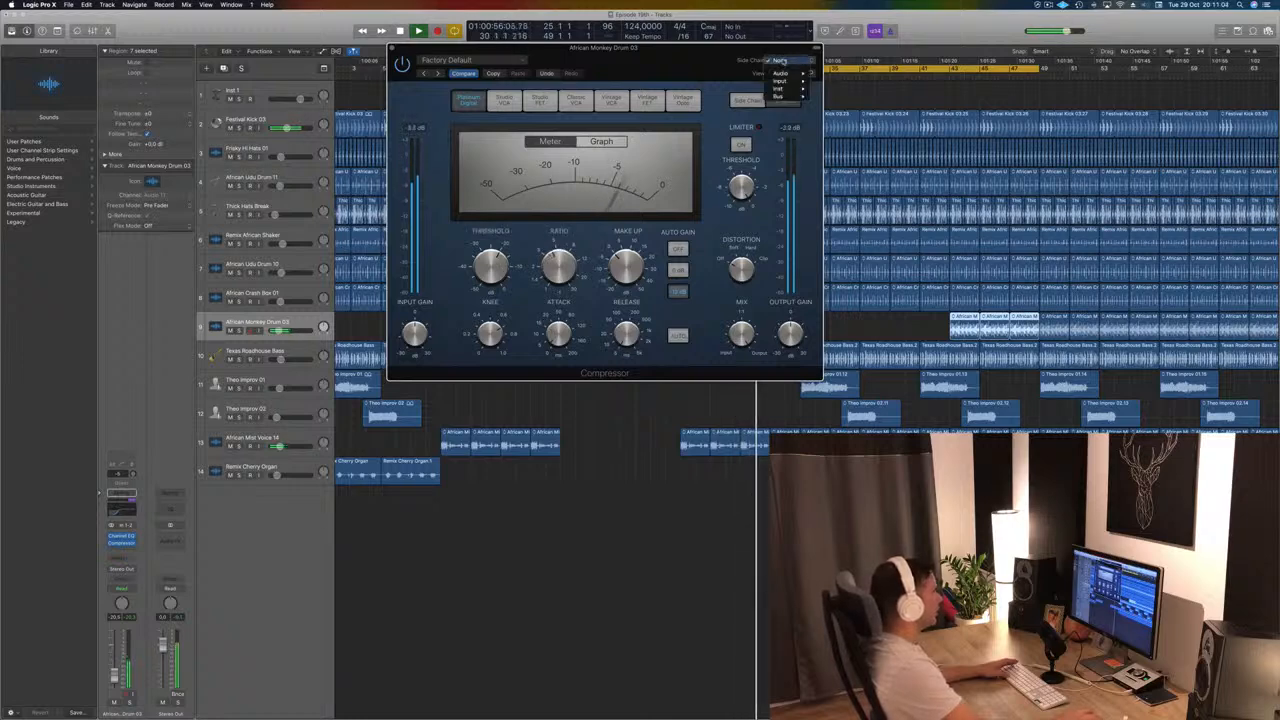
mouse_move(780, 97)
left_click(836, 104)
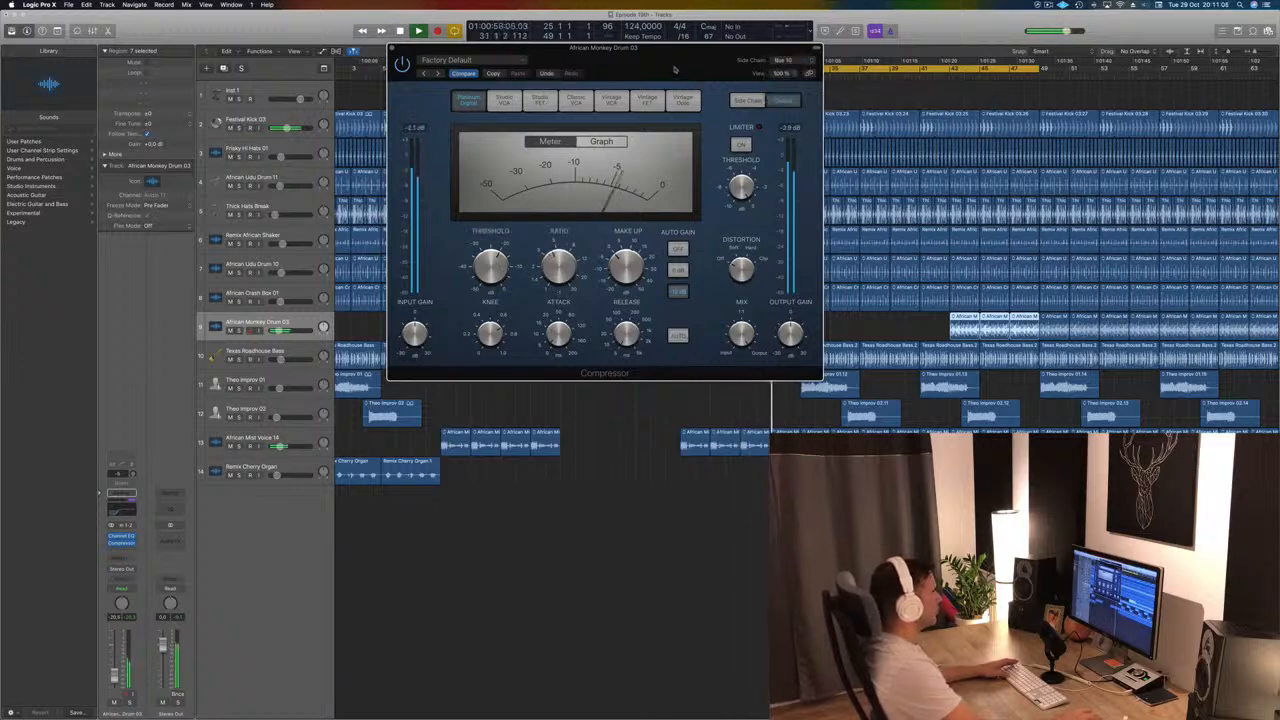
Step: Switch the compressor's display to Graph and adjust the ratio to about 4.2:1 while the breakdown plays
left_click_drag(675, 69, 745, 72)
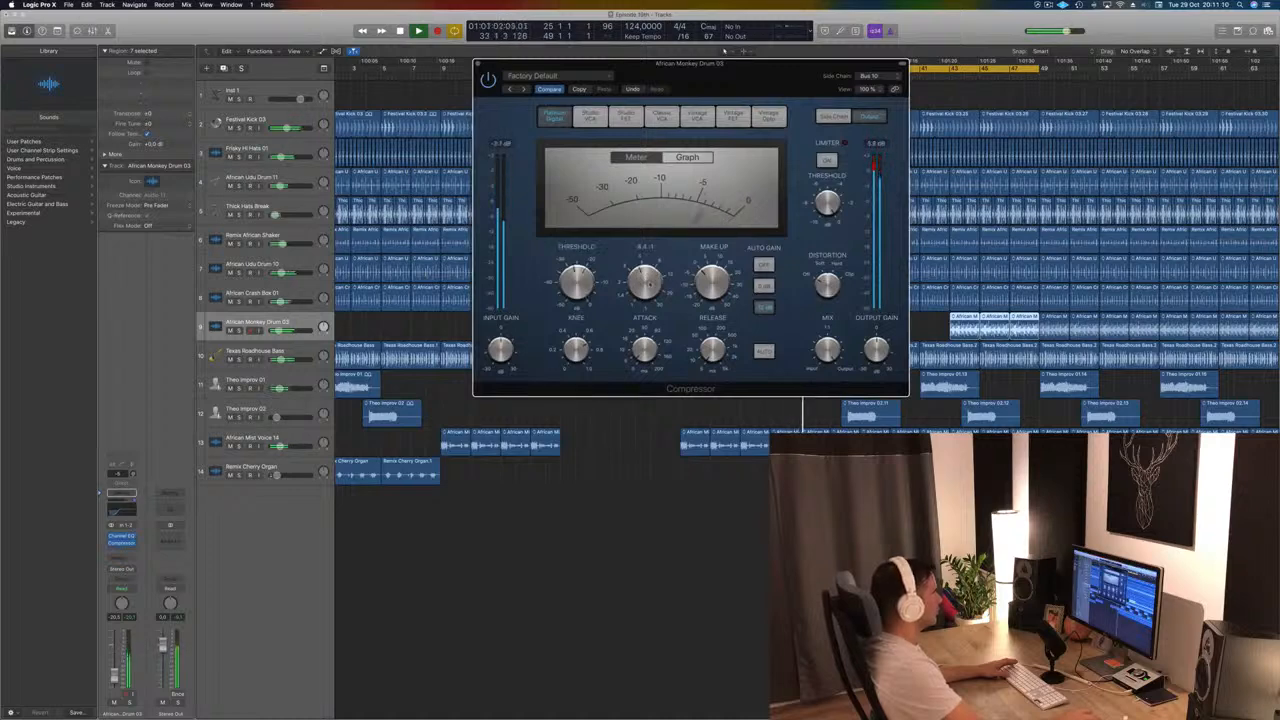
left_click_drag(765, 71, 639, 121)
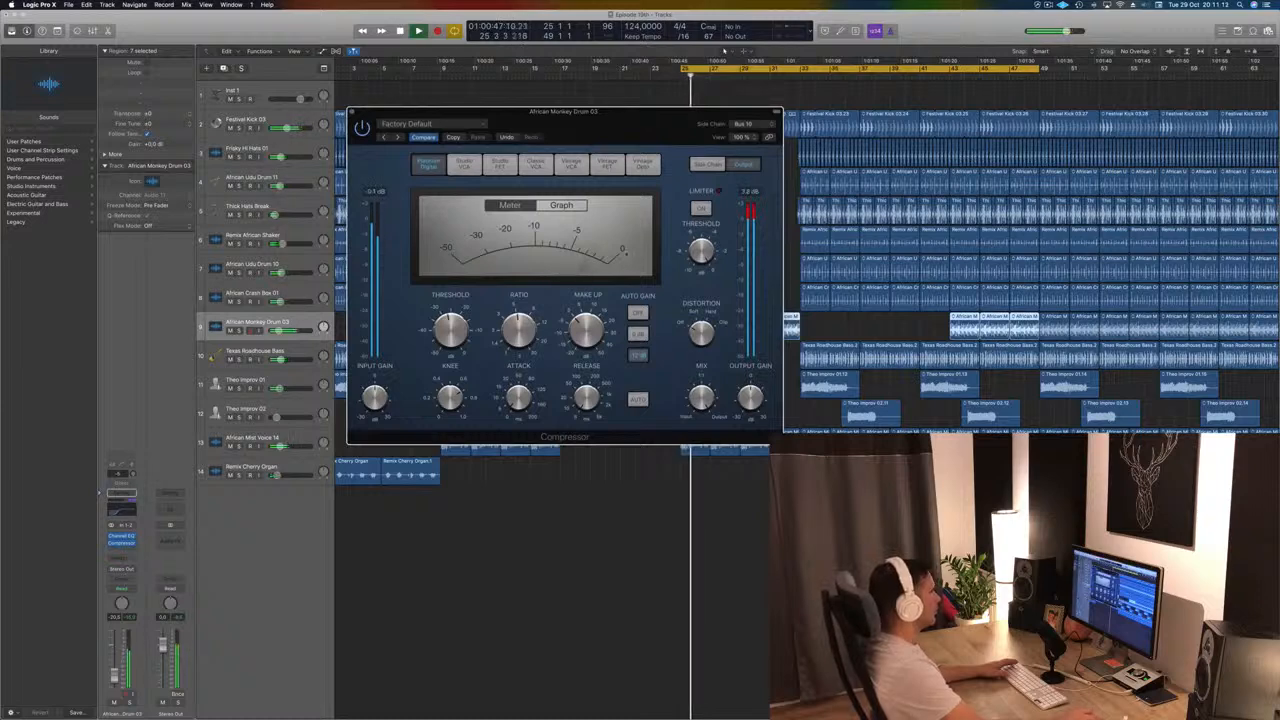
key("space")
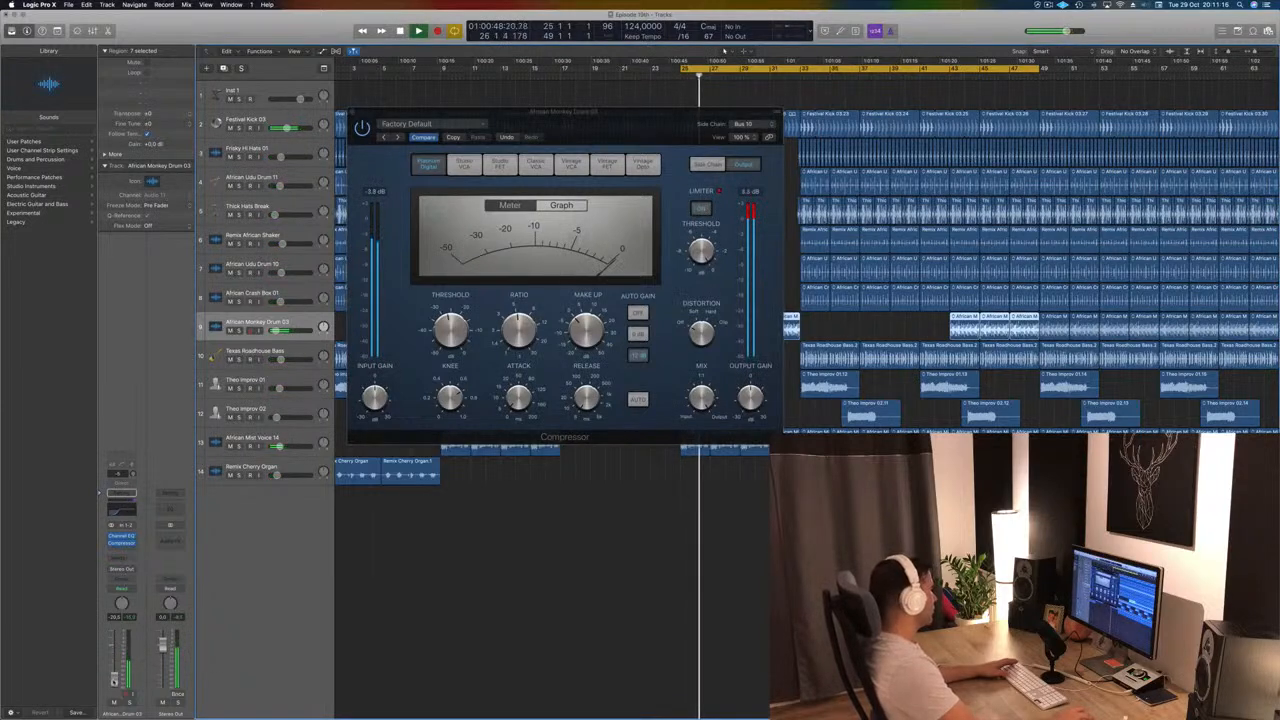
left_click(561, 205)
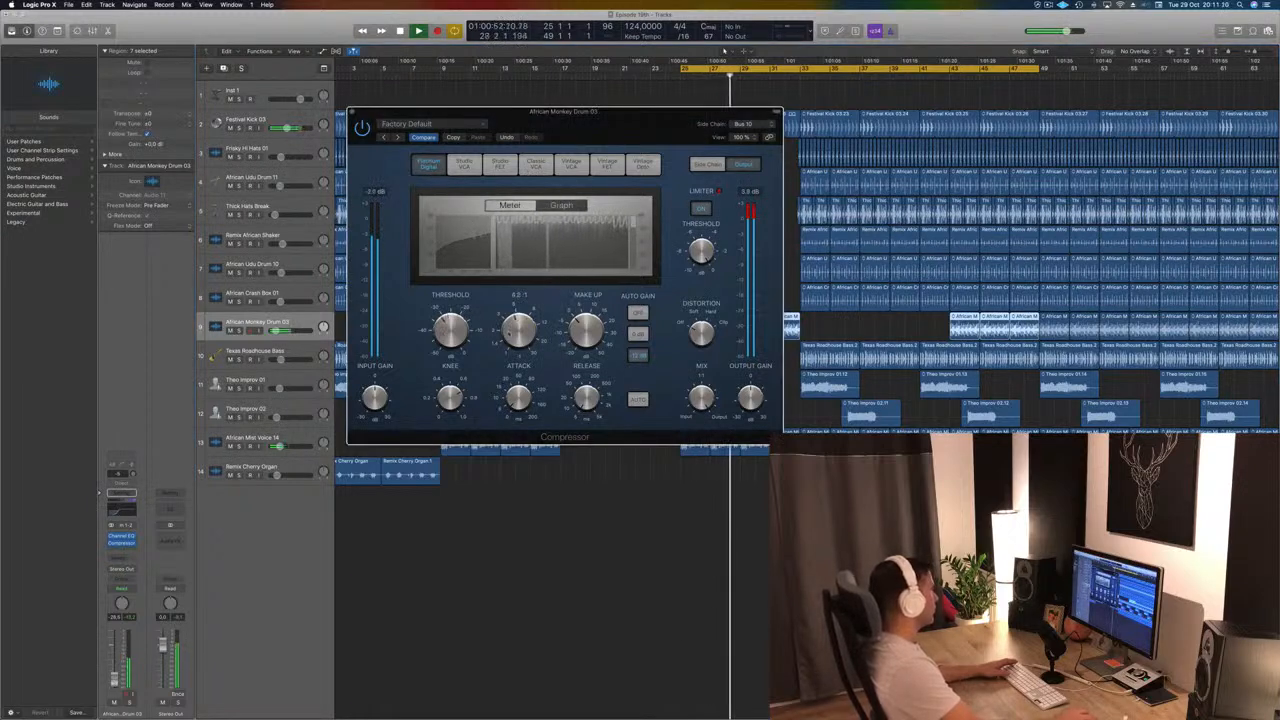
left_click_drag(510, 337, 514, 333)
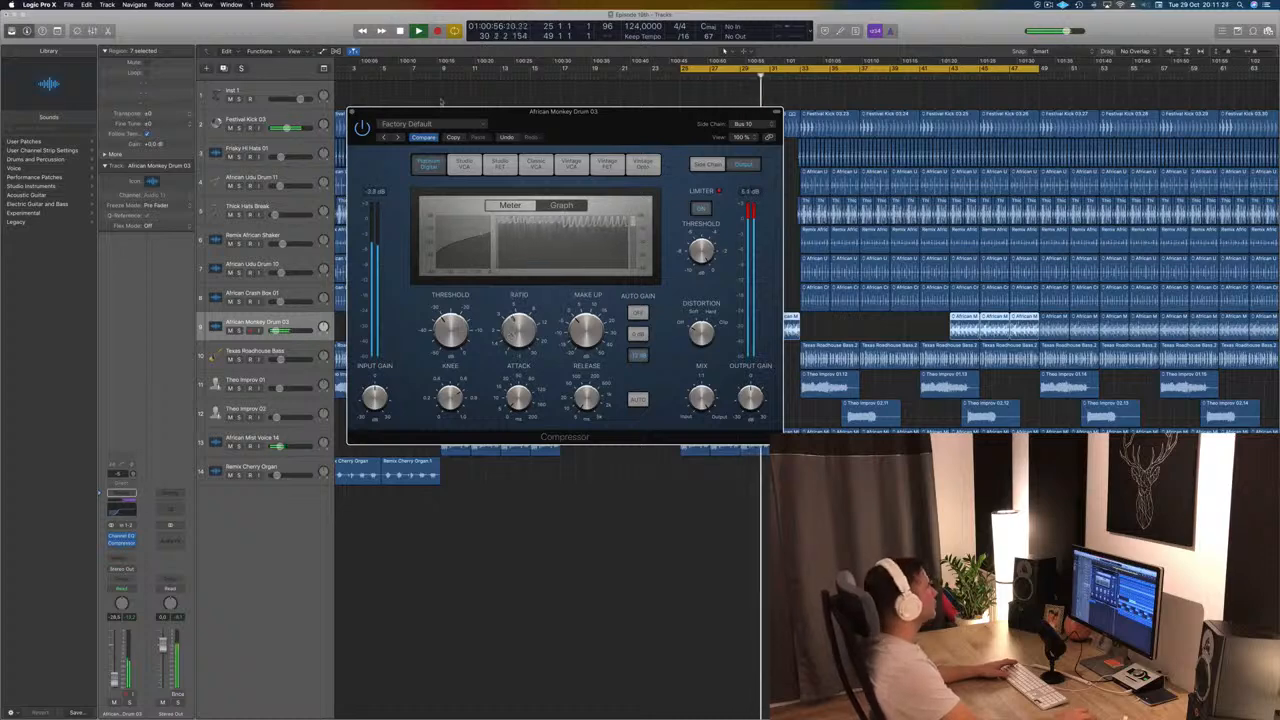
Step: Close the compressor, audition the breakdown again from bar 25 and deselect the African Monkey Drum 03 regions
left_click(352, 112)
key("space")
key("space")
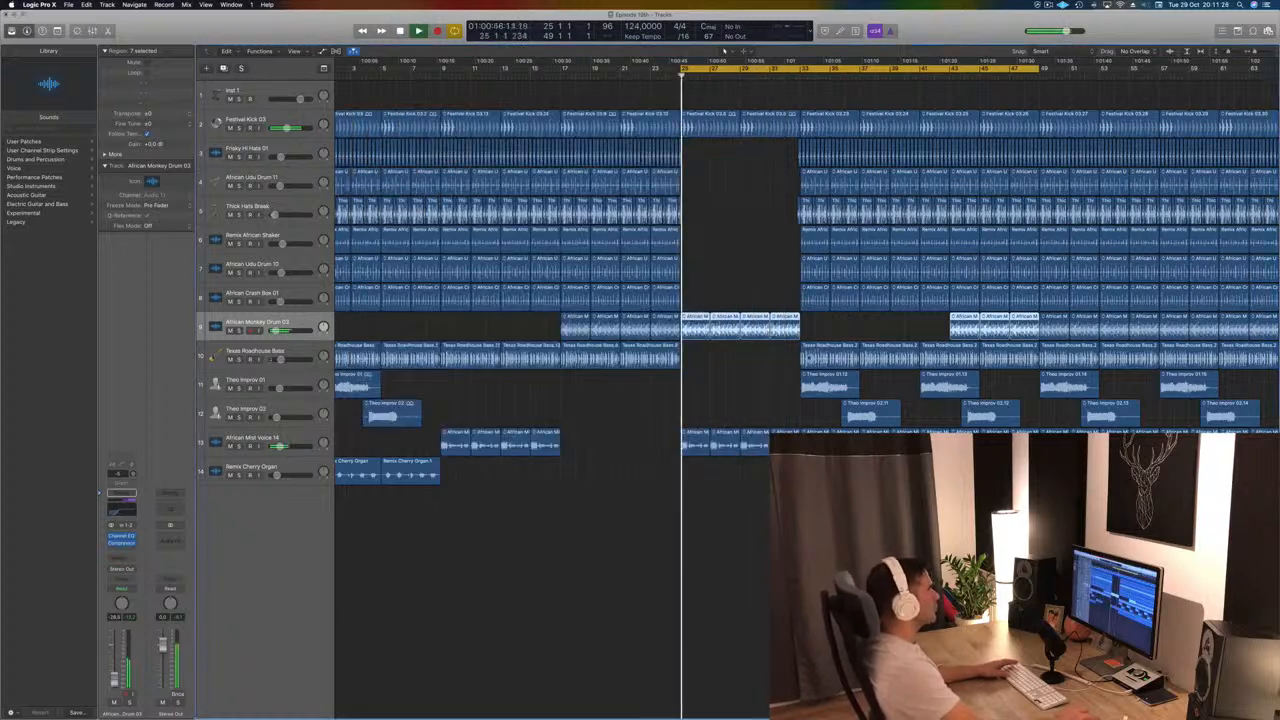
left_click(735, 400)
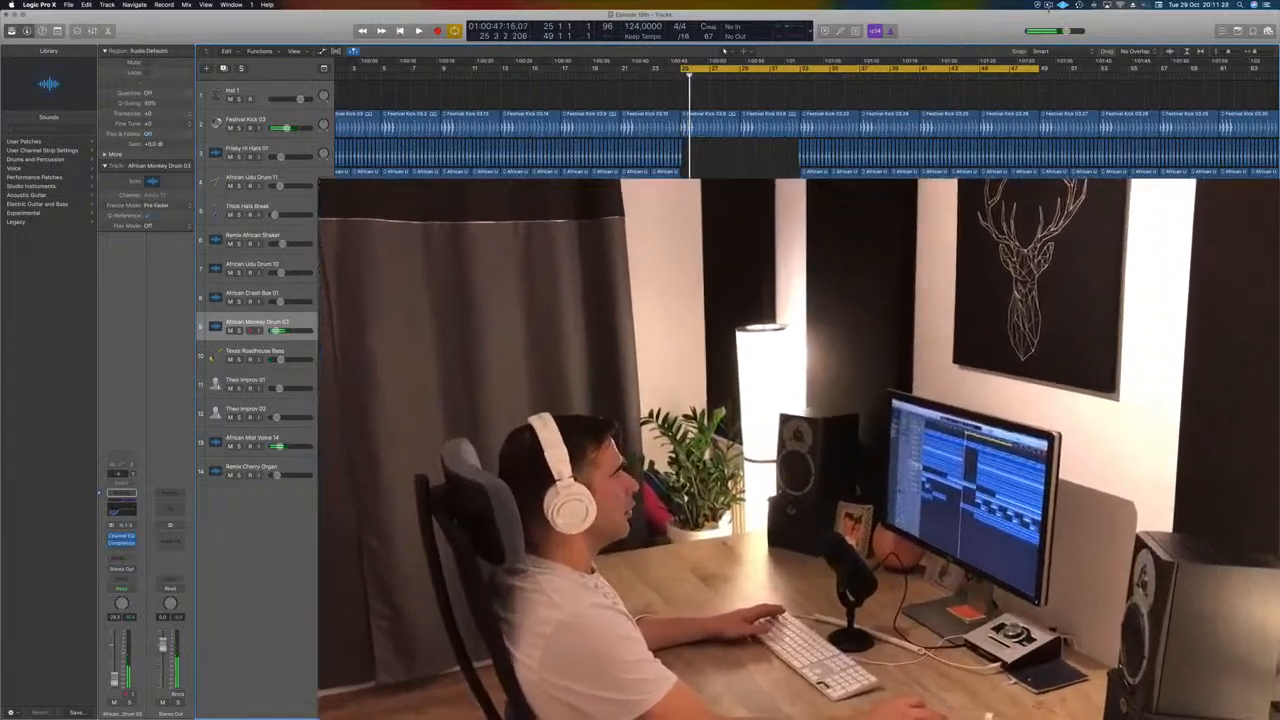